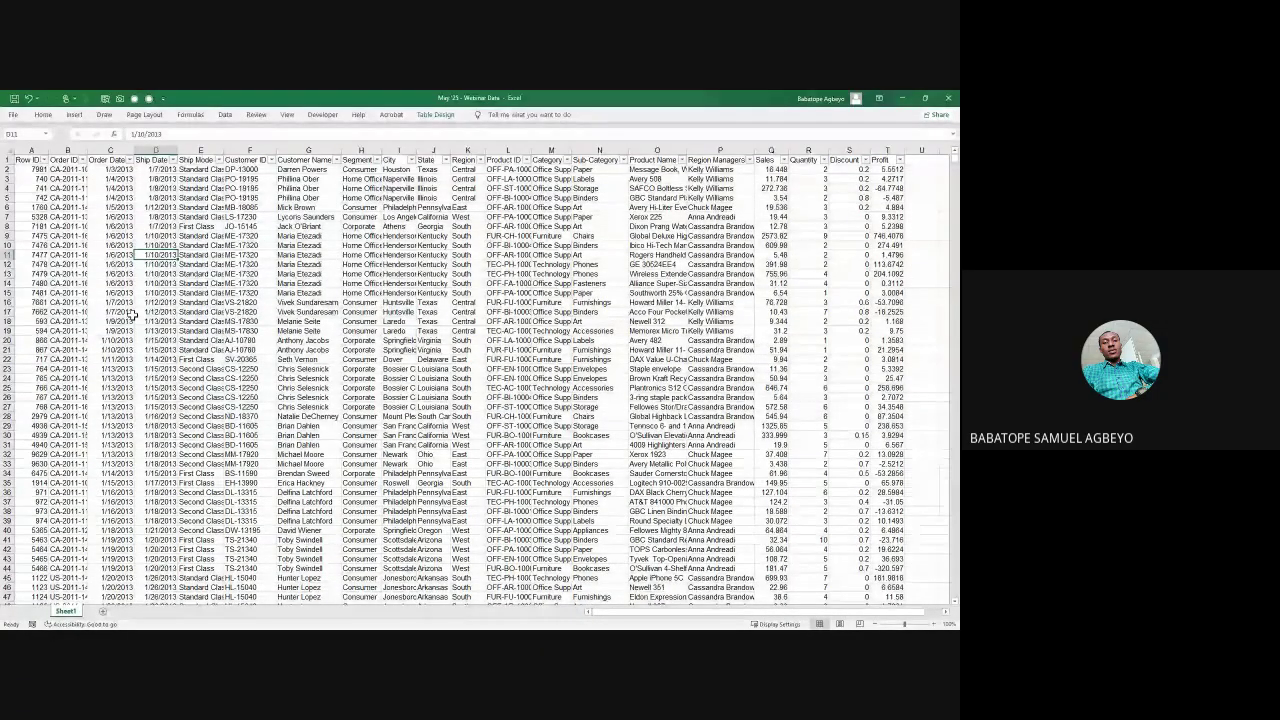
Step: Examine the Sheet1 table's columns from Row ID through Customer Name
{"action": "left_click_drag", "start_coordinate": [31, 146], "coordinate": [305, 185]}
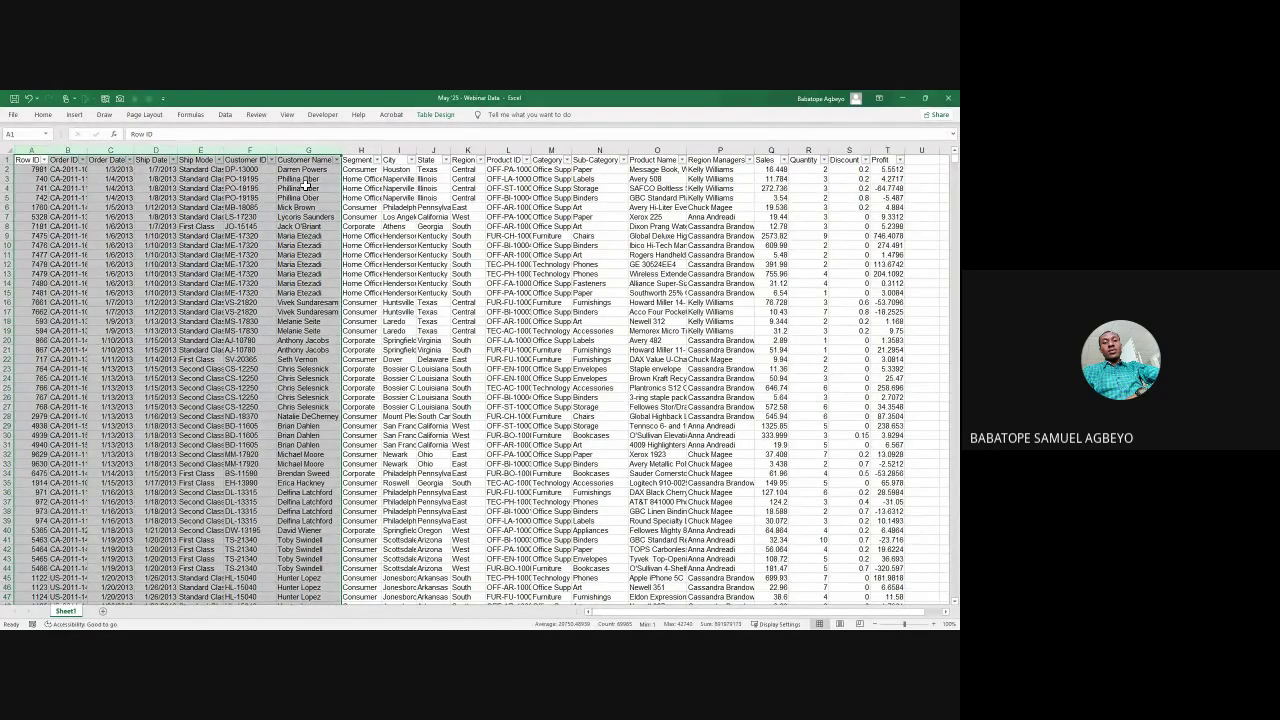
{"action": "left_click", "coordinate": [270, 283]}
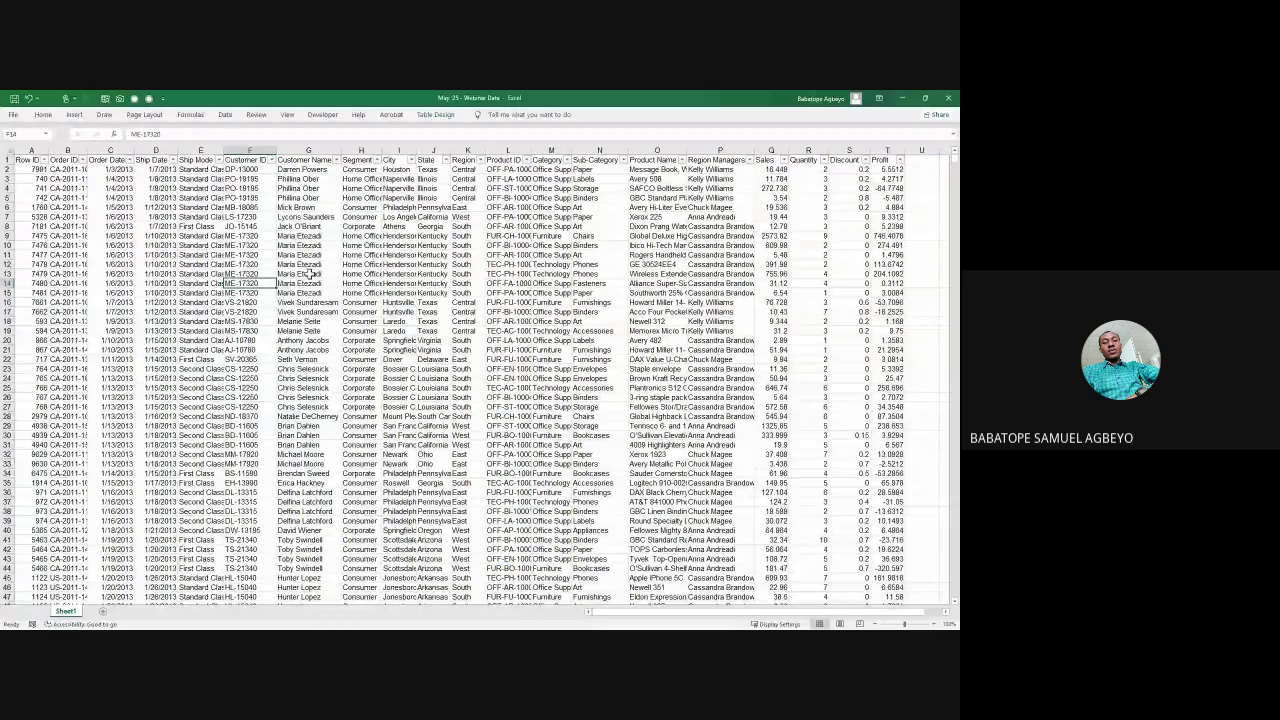
{"action": "scroll", "coordinate": [155, 288], "scroll_direction": "up", "scroll_amount": 1}
{"action": "scroll", "coordinate": [155, 288], "scroll_direction": "down", "scroll_amount": 1}
{"action": "scroll", "coordinate": [155, 288], "scroll_direction": "up", "scroll_amount": 3, "text": "ctrl"}
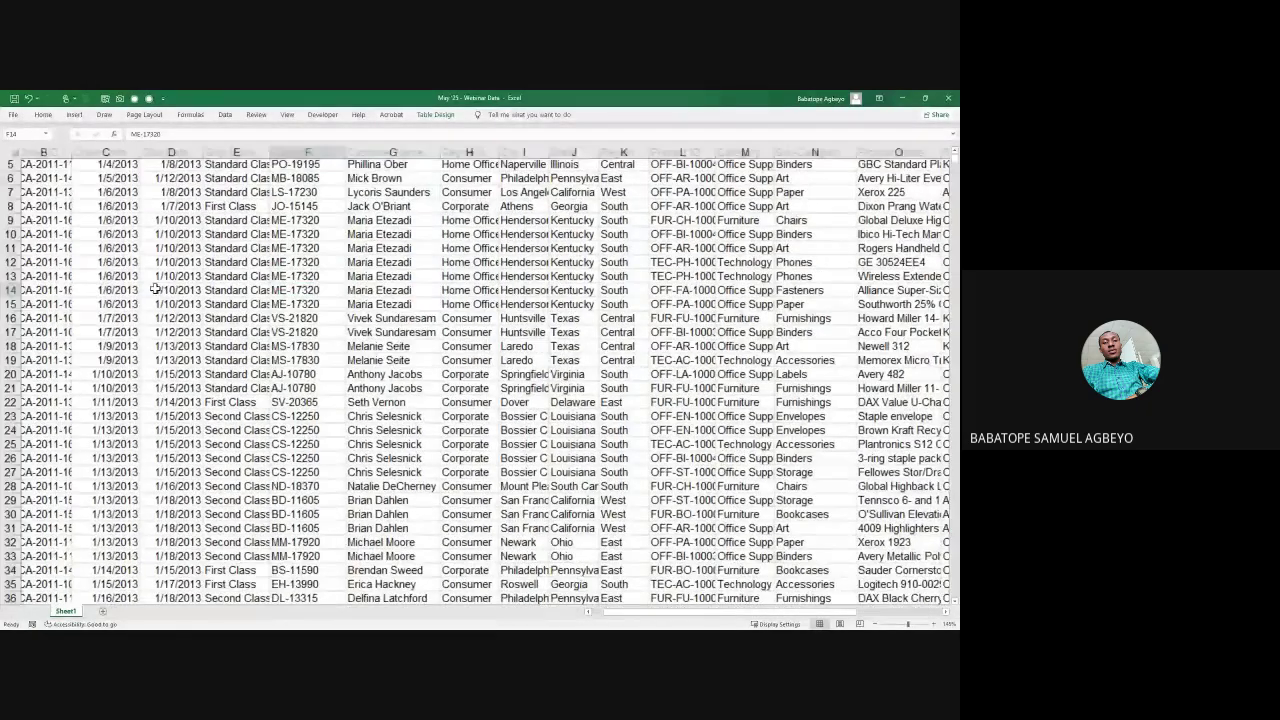
{"action": "scroll", "coordinate": [155, 288], "scroll_direction": "left", "scroll_amount": 1}
{"action": "scroll", "coordinate": [155, 288], "scroll_direction": "up", "scroll_amount": 1}
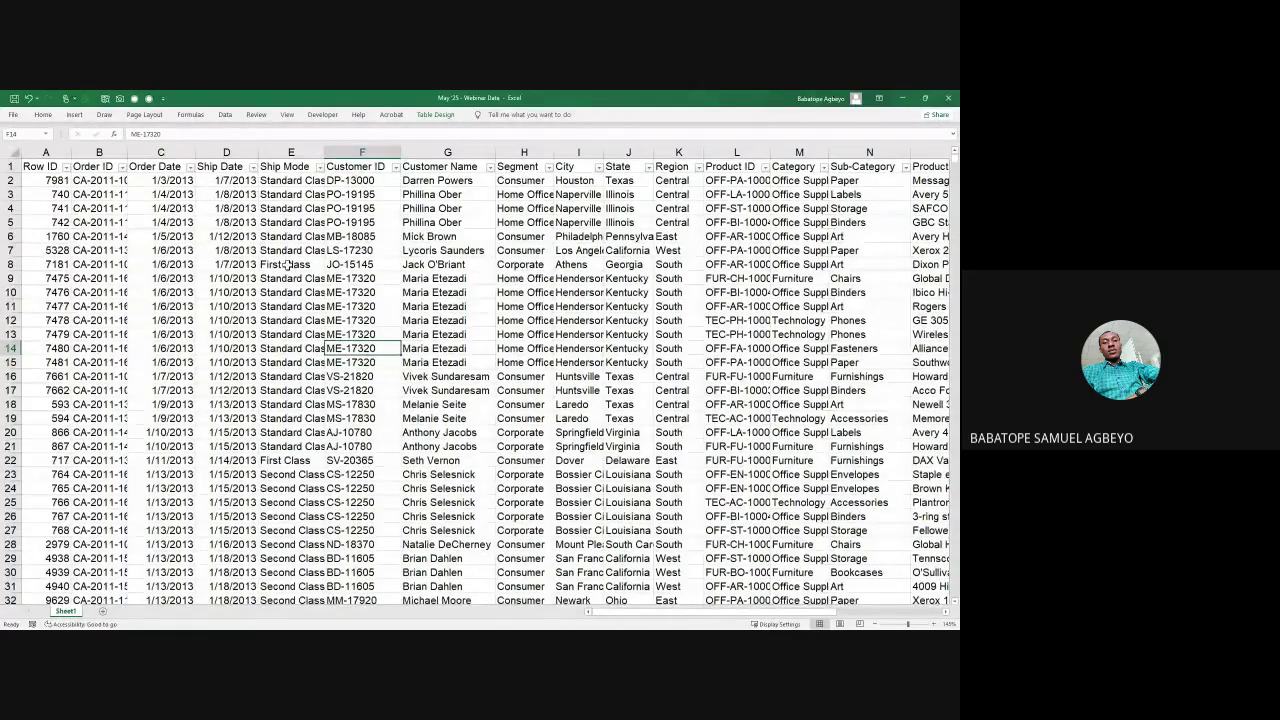
{"action": "left_click_drag", "start_coordinate": [44, 150], "coordinate": [288, 157]}
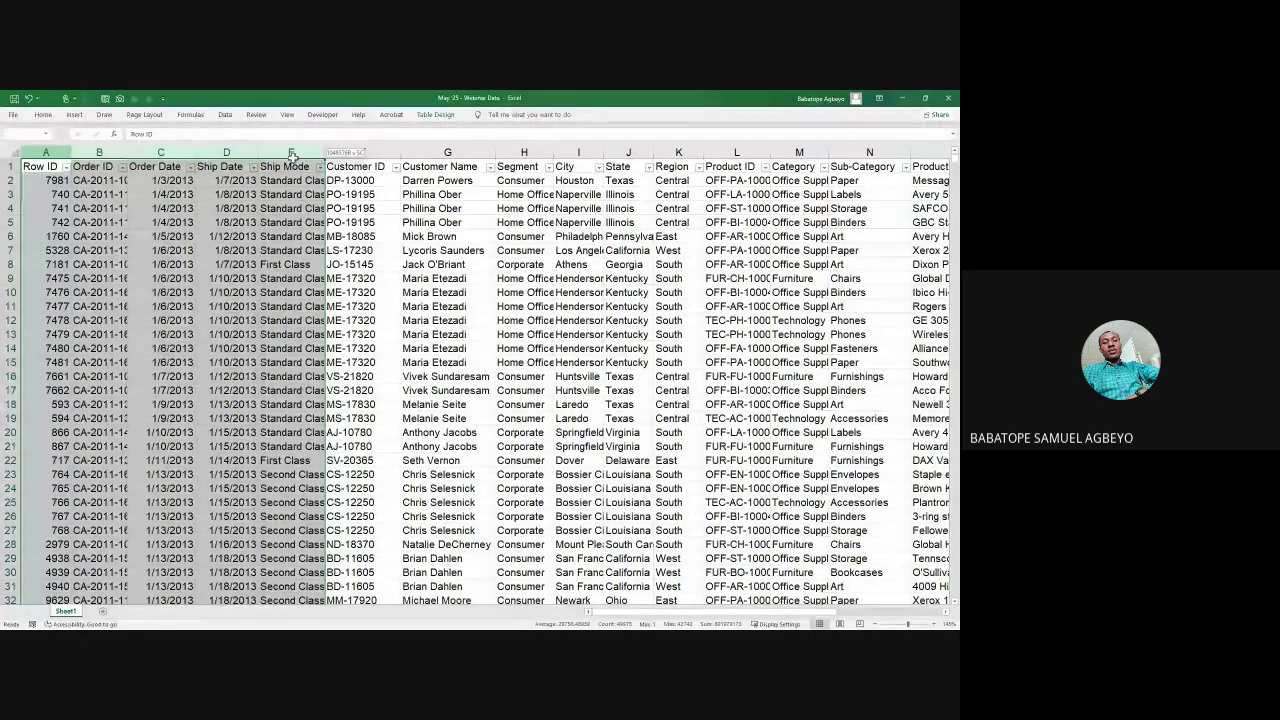
{"action": "left_click", "coordinate": [287, 150]}
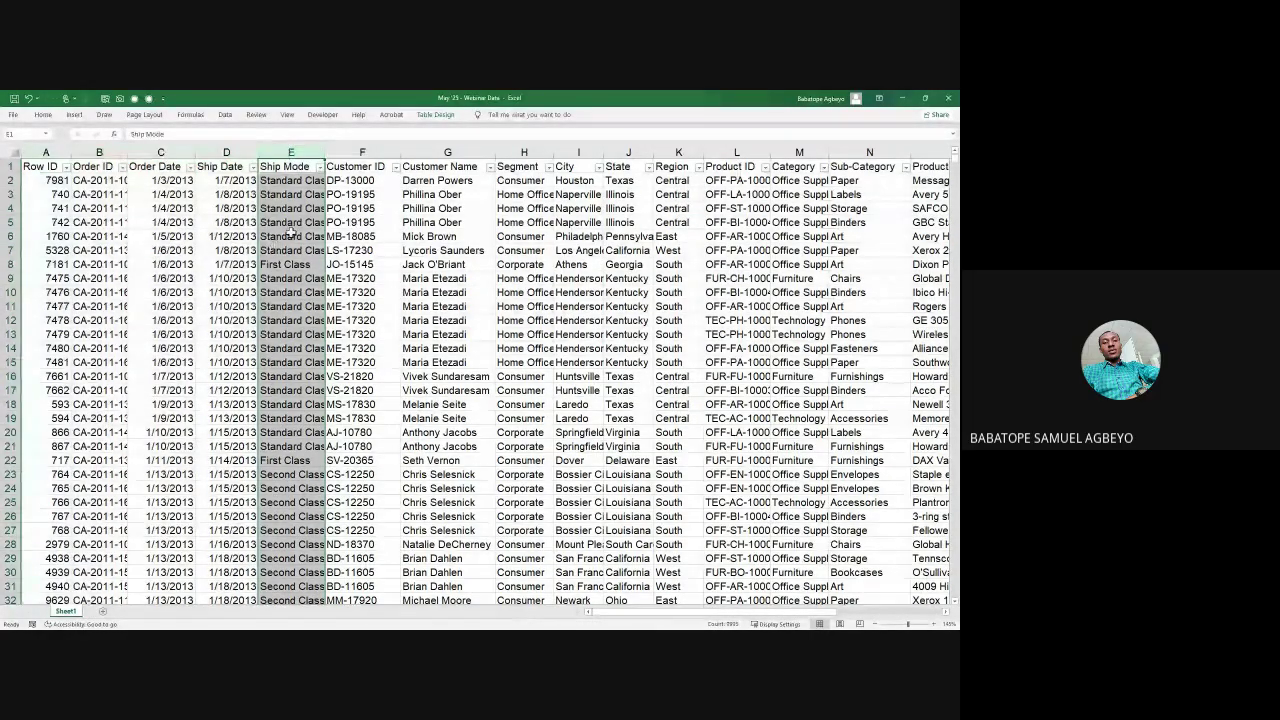
{"action": "left_click", "coordinate": [364, 151]}
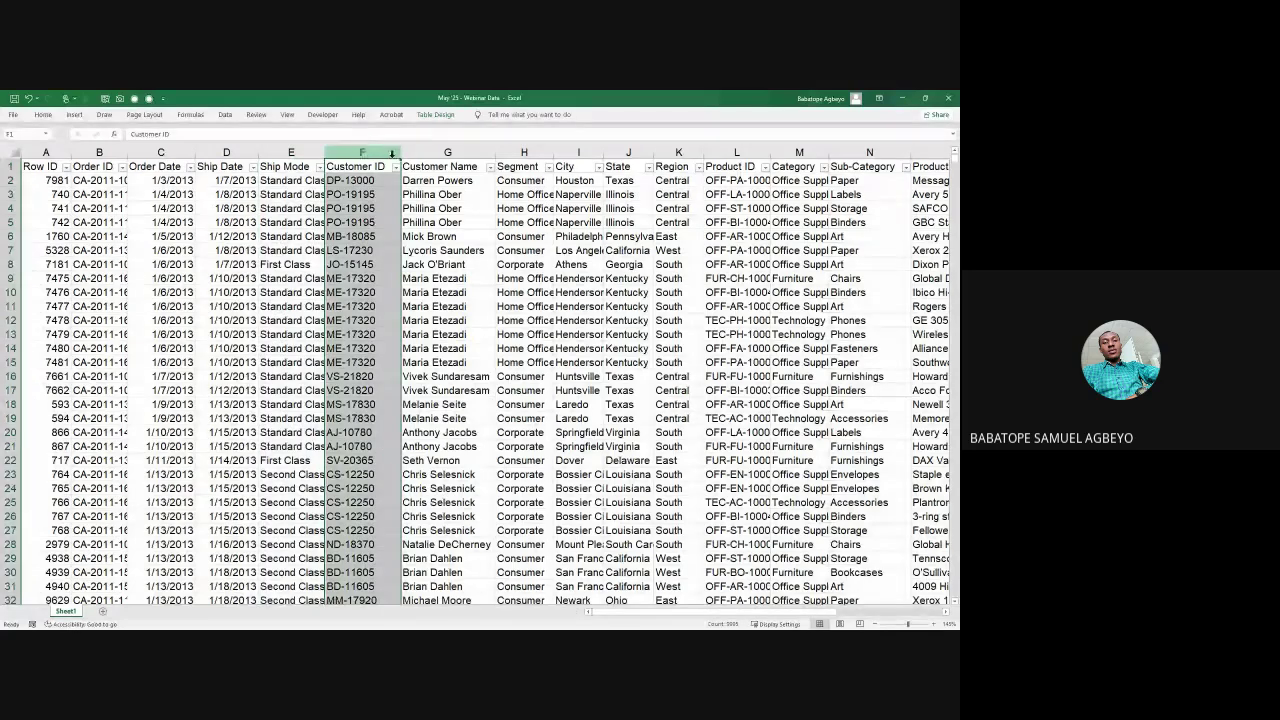
{"action": "left_click", "coordinate": [434, 150]}
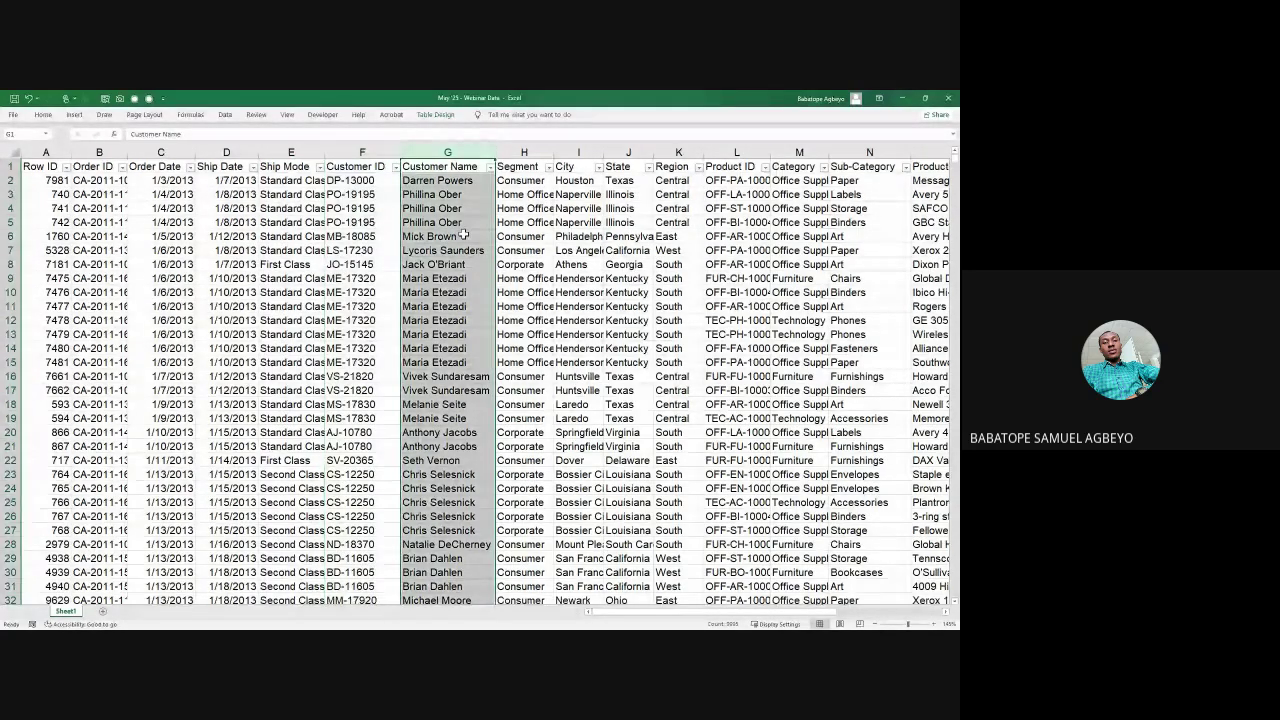
Step: Examine the table's remaining columns, including Category, Sub-Category, Product Name, Region Managers, Sales, Quantity, Discount and Profit
{"action": "scroll", "coordinate": [500, 300], "scroll_direction": "right", "scroll_amount": 2}
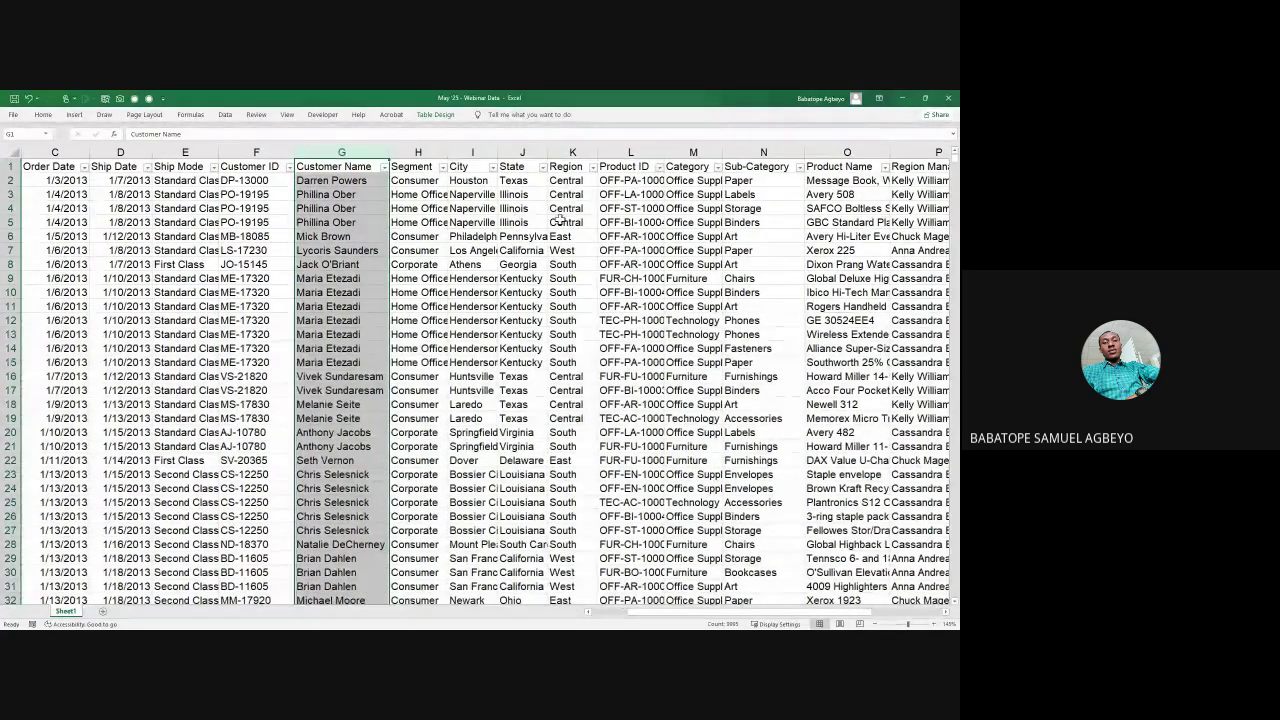
{"action": "scroll", "coordinate": [566, 190], "scroll_direction": "right", "scroll_amount": 2}
{"action": "scroll", "coordinate": [560, 219], "scroll_direction": "right", "scroll_amount": 1}
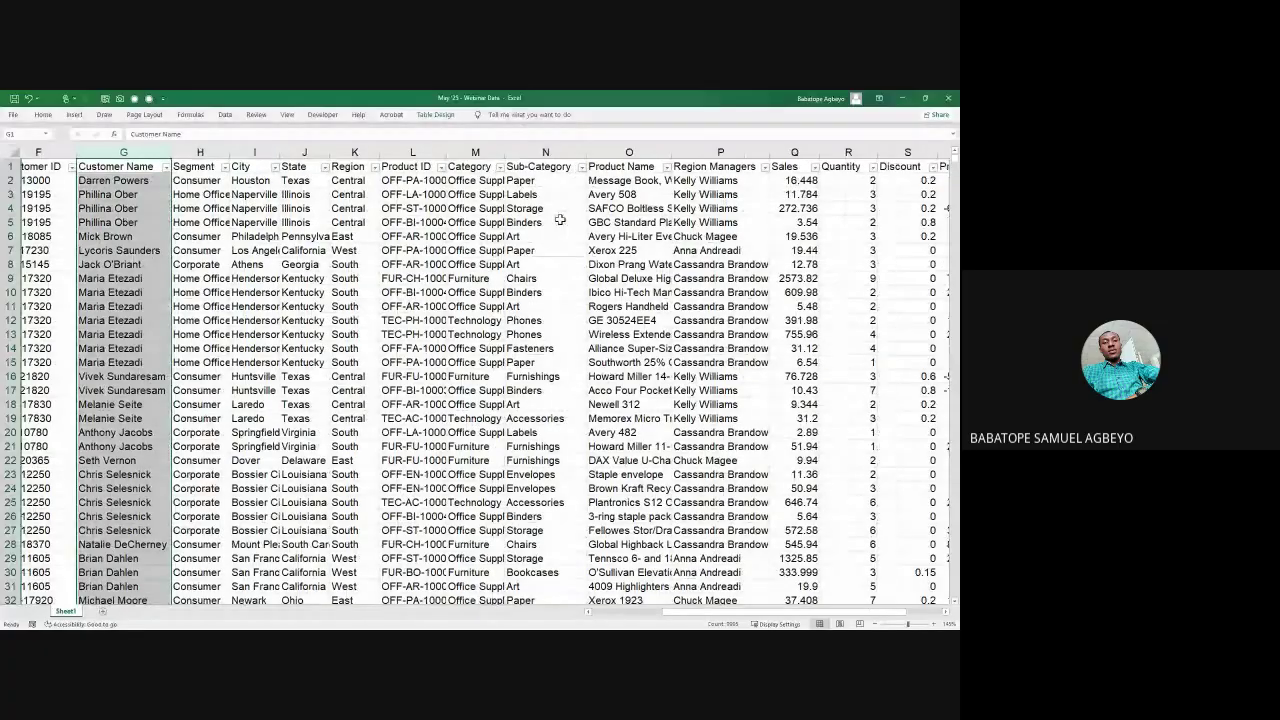
{"action": "left_click", "coordinate": [498, 150]}
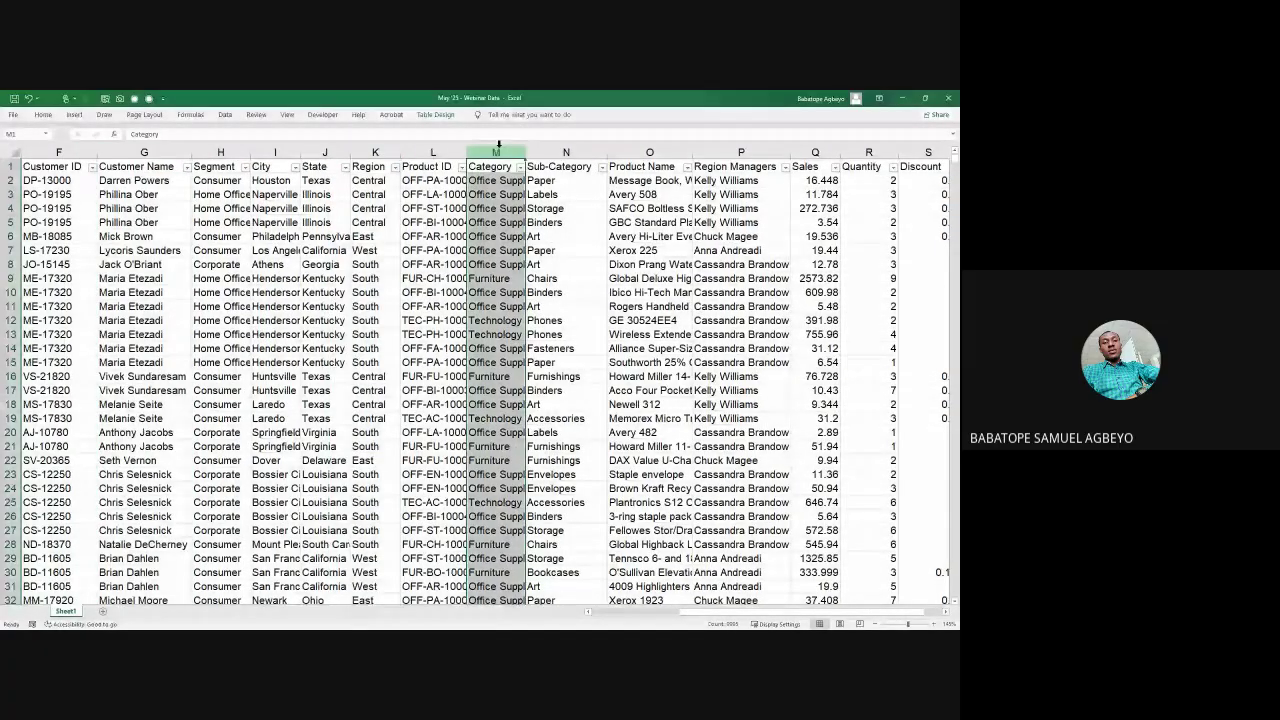
{"action": "left_click", "coordinate": [565, 150]}
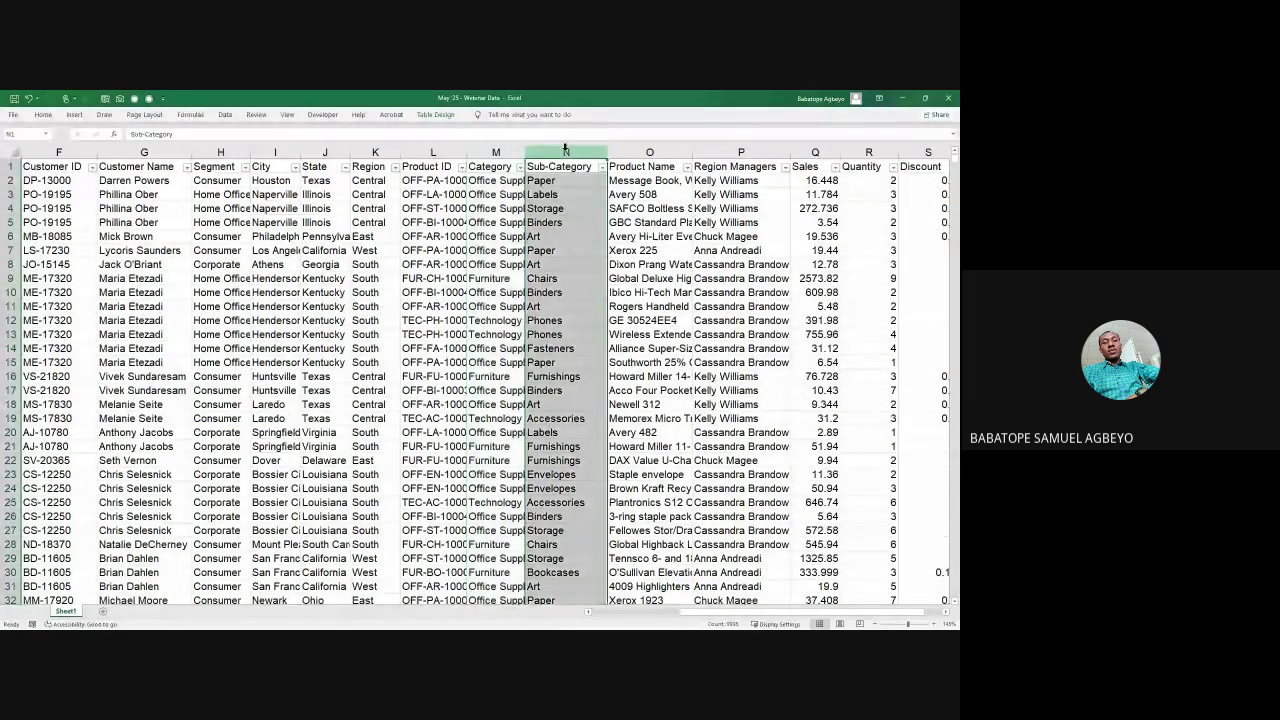
{"action": "left_click", "coordinate": [484, 180]}
{"action": "scroll", "coordinate": [580, 190], "scroll_direction": "right", "scroll_amount": 2}
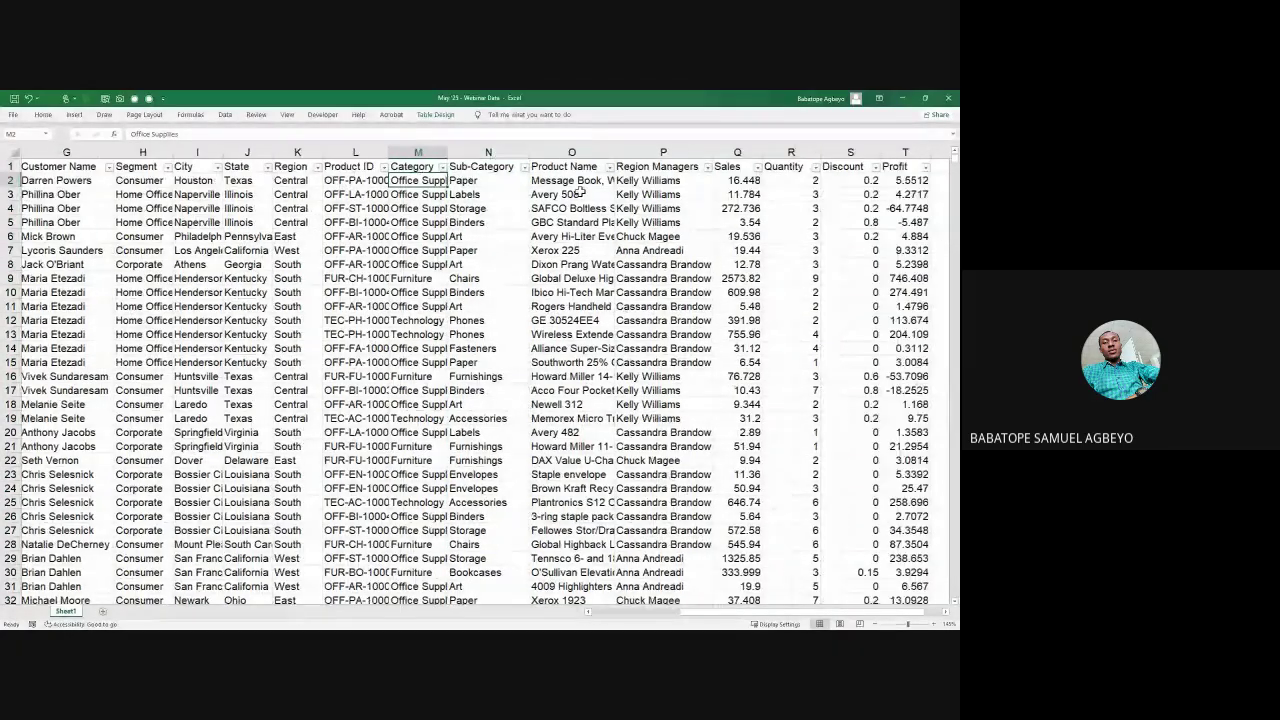
{"action": "scroll", "coordinate": [580, 190], "scroll_direction": "right", "scroll_amount": 1}
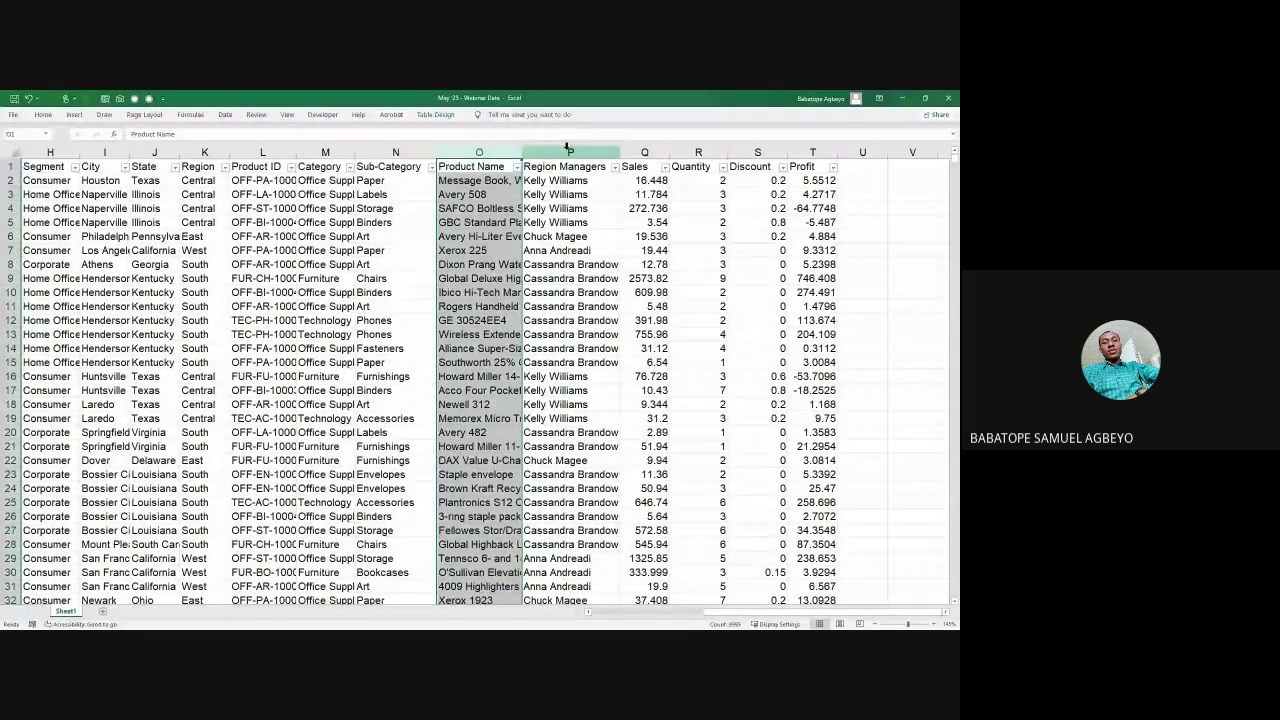
{"action": "left_click", "coordinate": [565, 151]}
{"action": "left_click", "coordinate": [645, 151]}
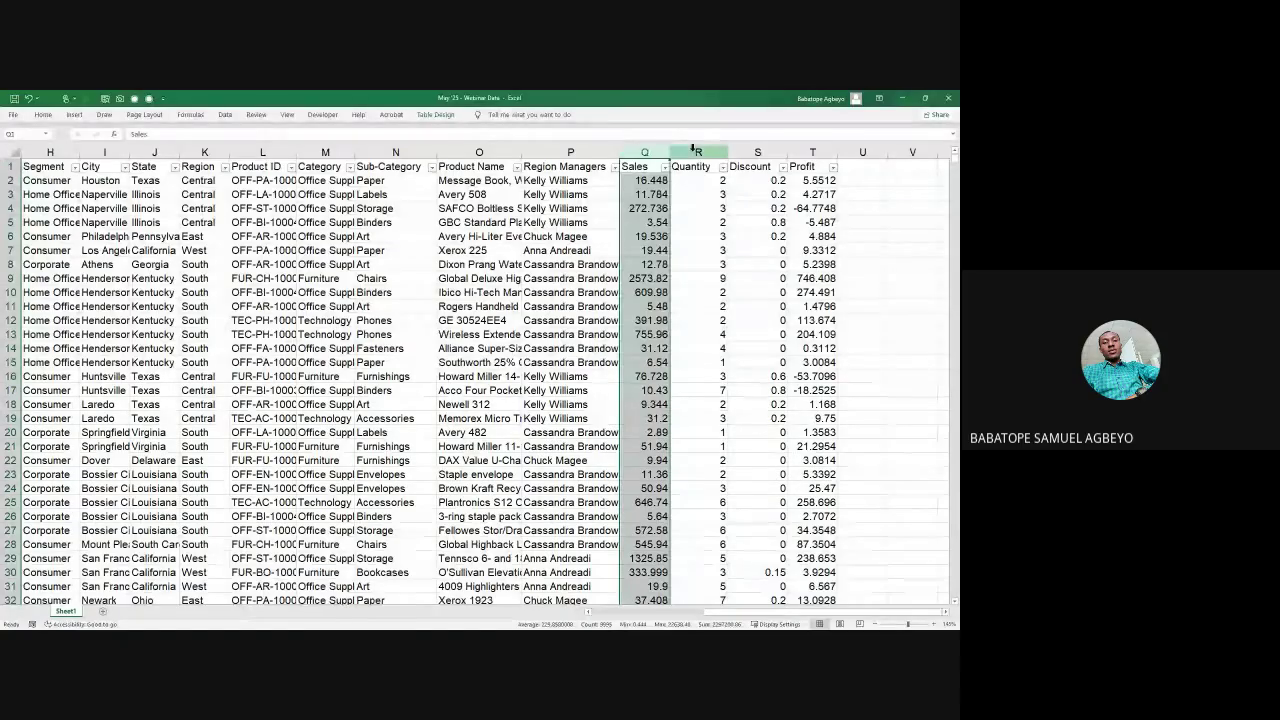
{"action": "left_click", "coordinate": [695, 150]}
{"action": "left_click", "coordinate": [746, 150]}
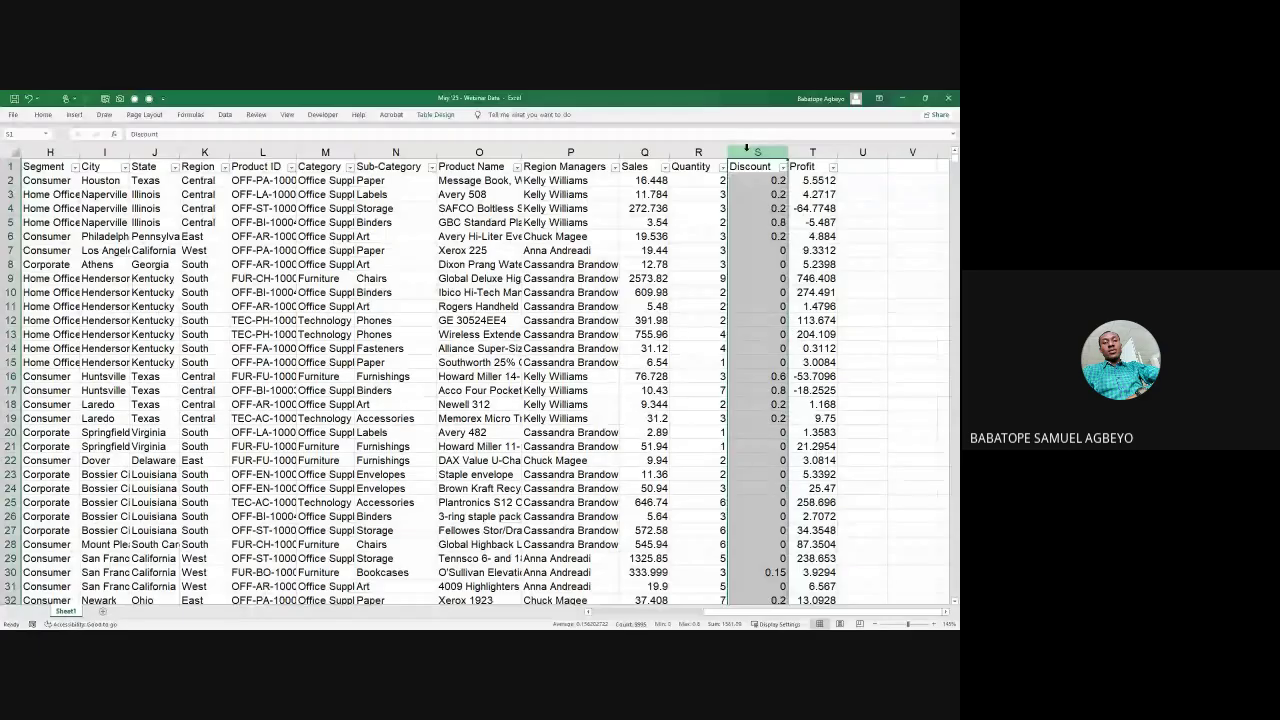
{"action": "left_click", "coordinate": [811, 150]}
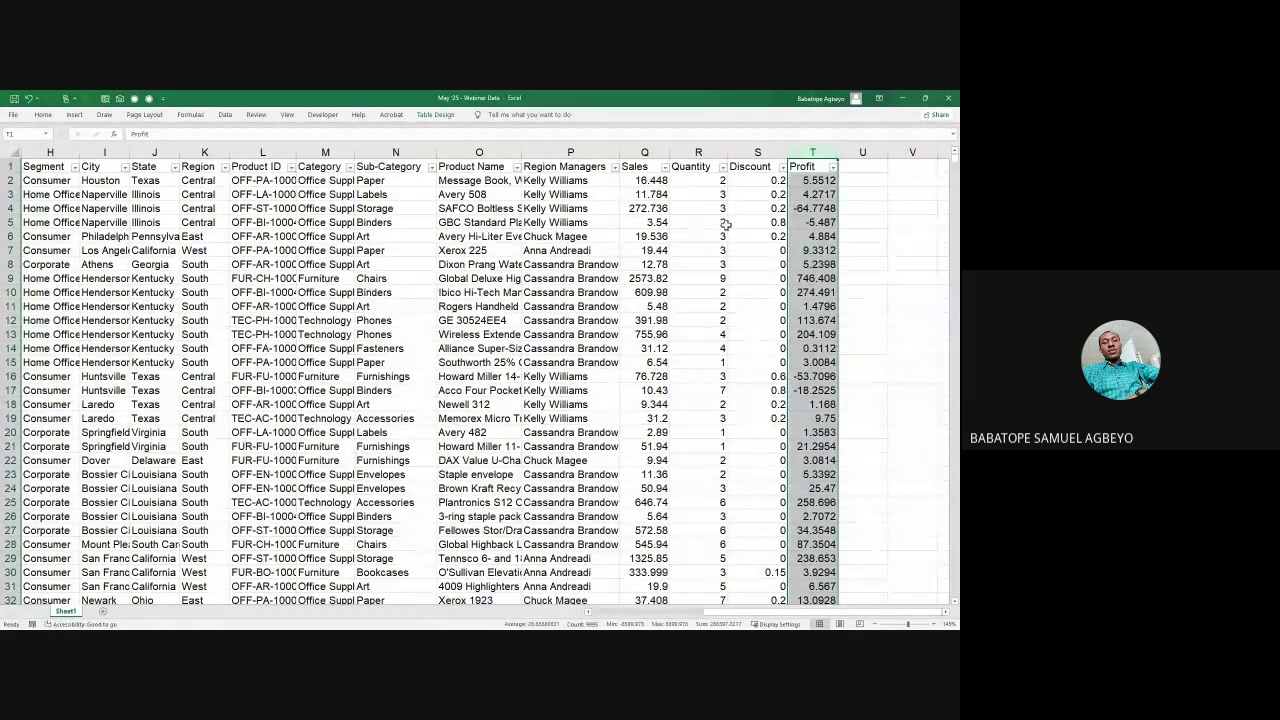
Step: Check how far the records extend by going to the last entry in the Row ID column and back to the header
{"action": "scroll", "coordinate": [726, 224], "scroll_direction": "left", "scroll_amount": 3}
{"action": "scroll", "coordinate": [726, 224], "scroll_direction": "left", "scroll_amount": 3}
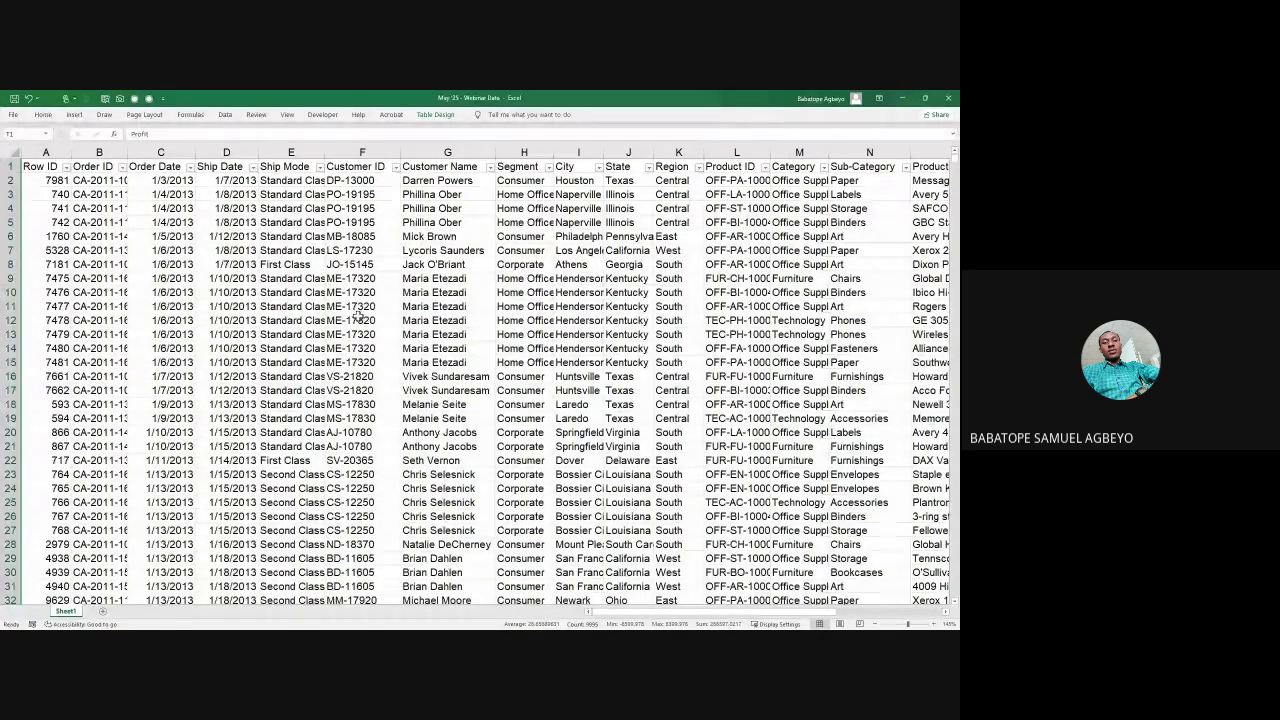
{"action": "left_click", "coordinate": [56, 404]}
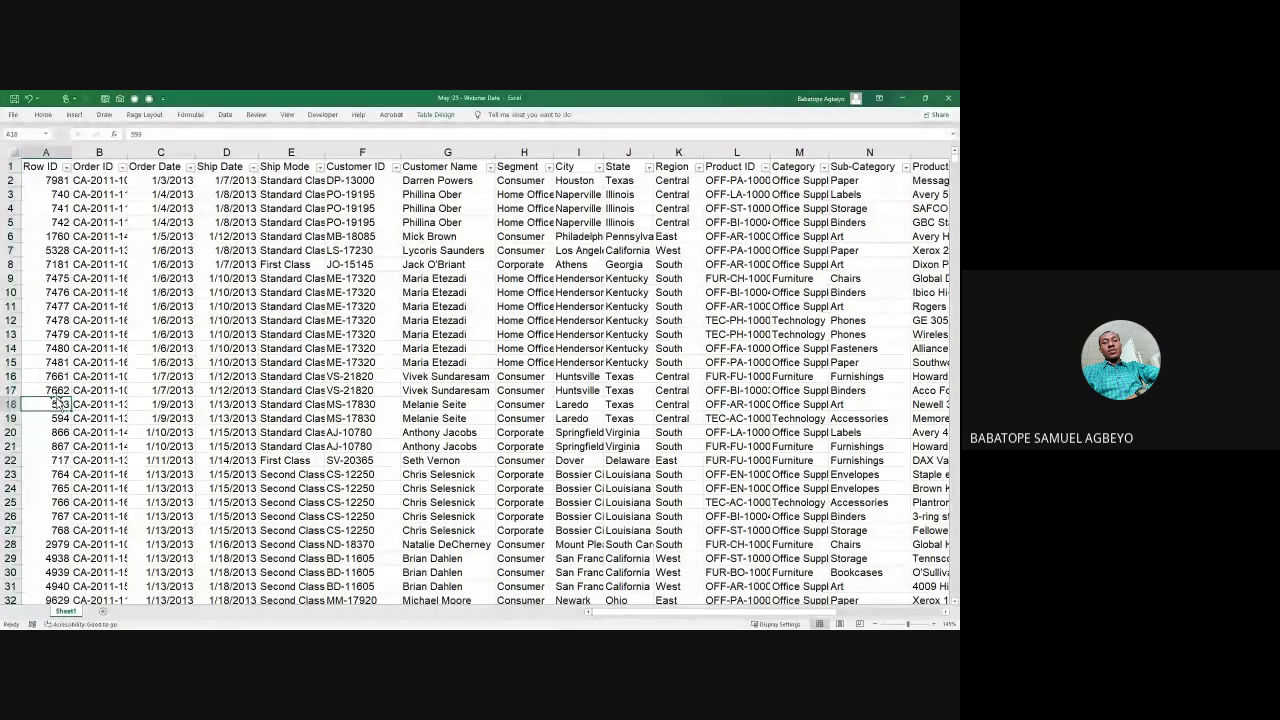
{"action": "key", "text": "ctrl+Down"}
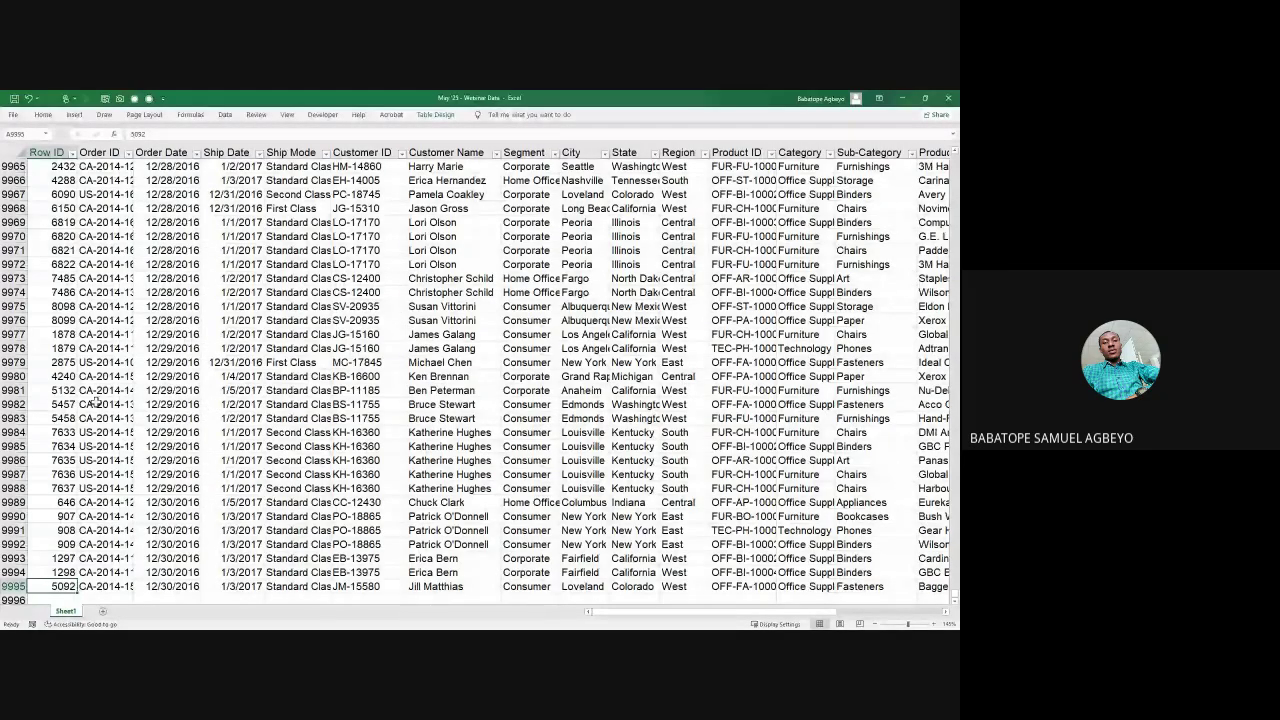
{"action": "scroll", "coordinate": [95, 402], "scroll_direction": "up", "scroll_amount": 20}
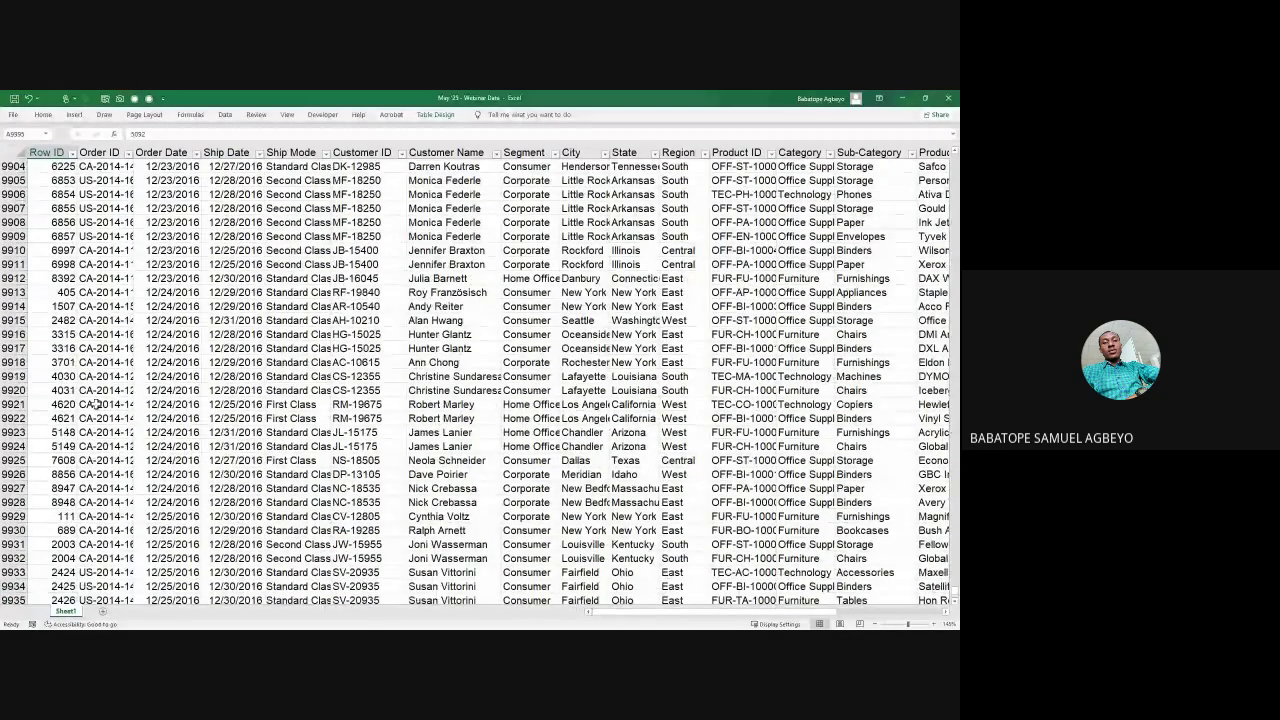
{"action": "key", "text": "ctrl+Up"}
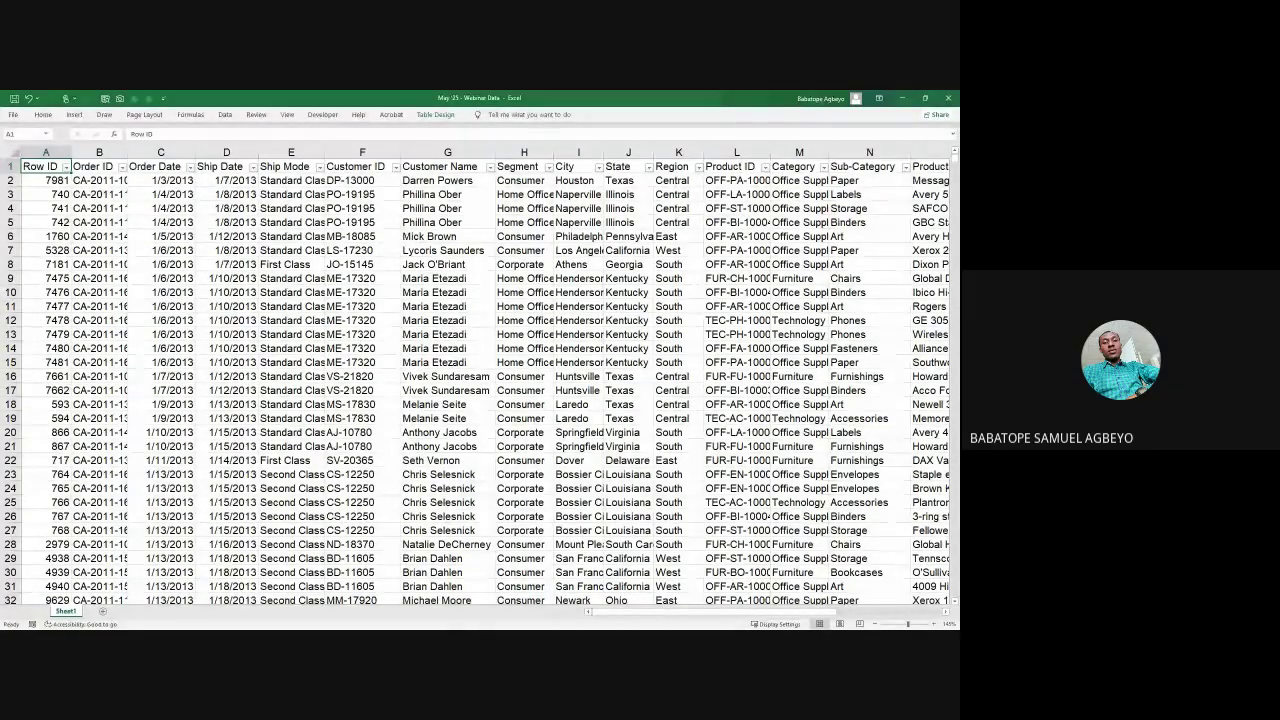
{"action": "key", "text": "alt+Tab"}
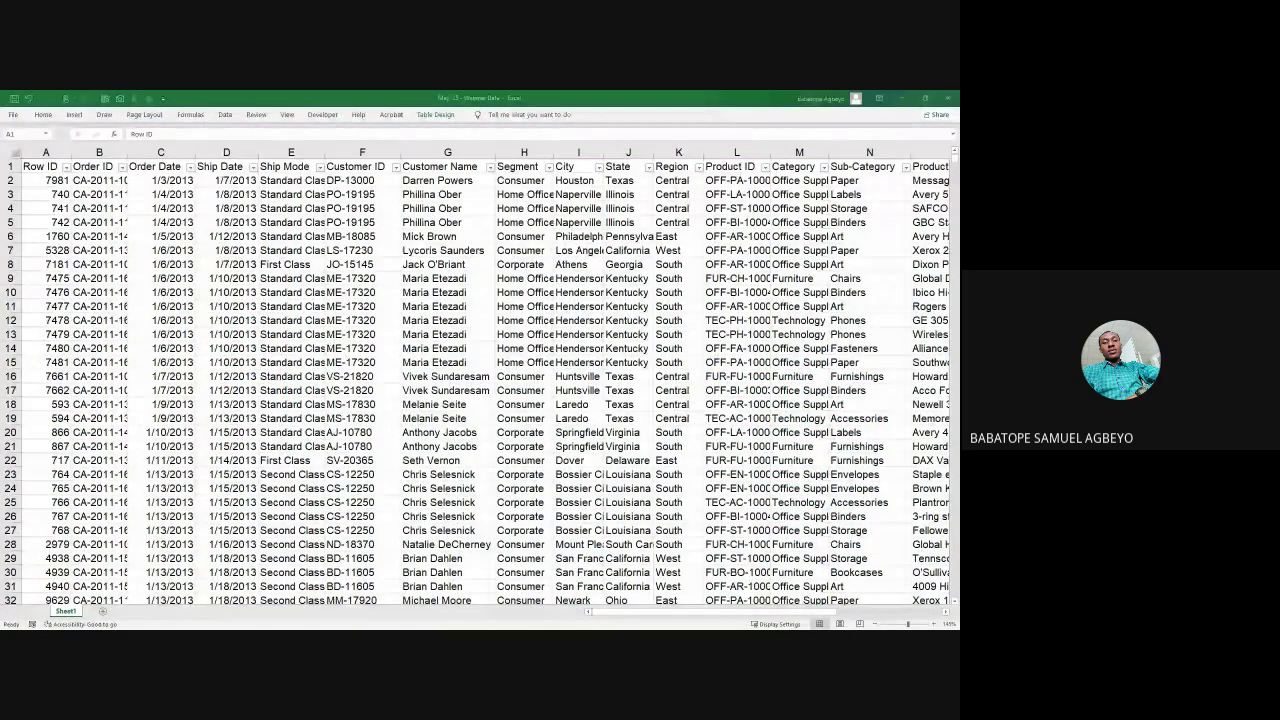
{"action": "left_click", "coordinate": [199, 368]}
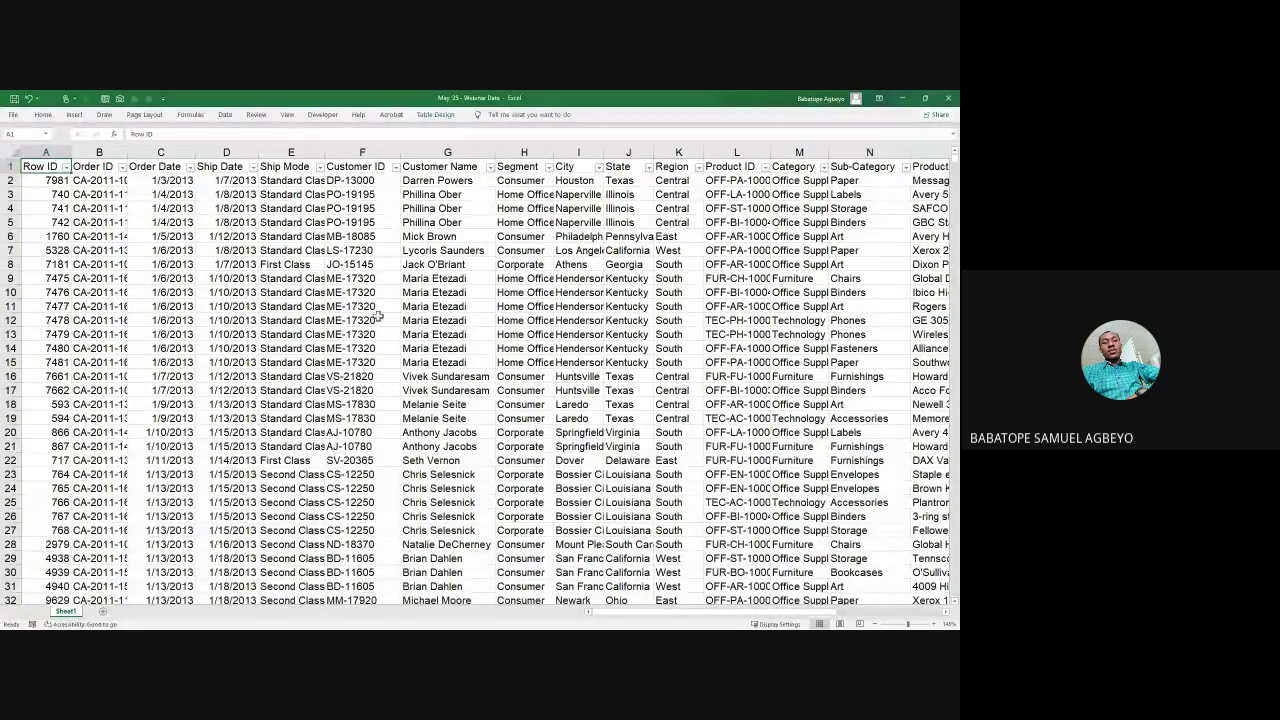
{"action": "left_click", "coordinate": [534, 318]}
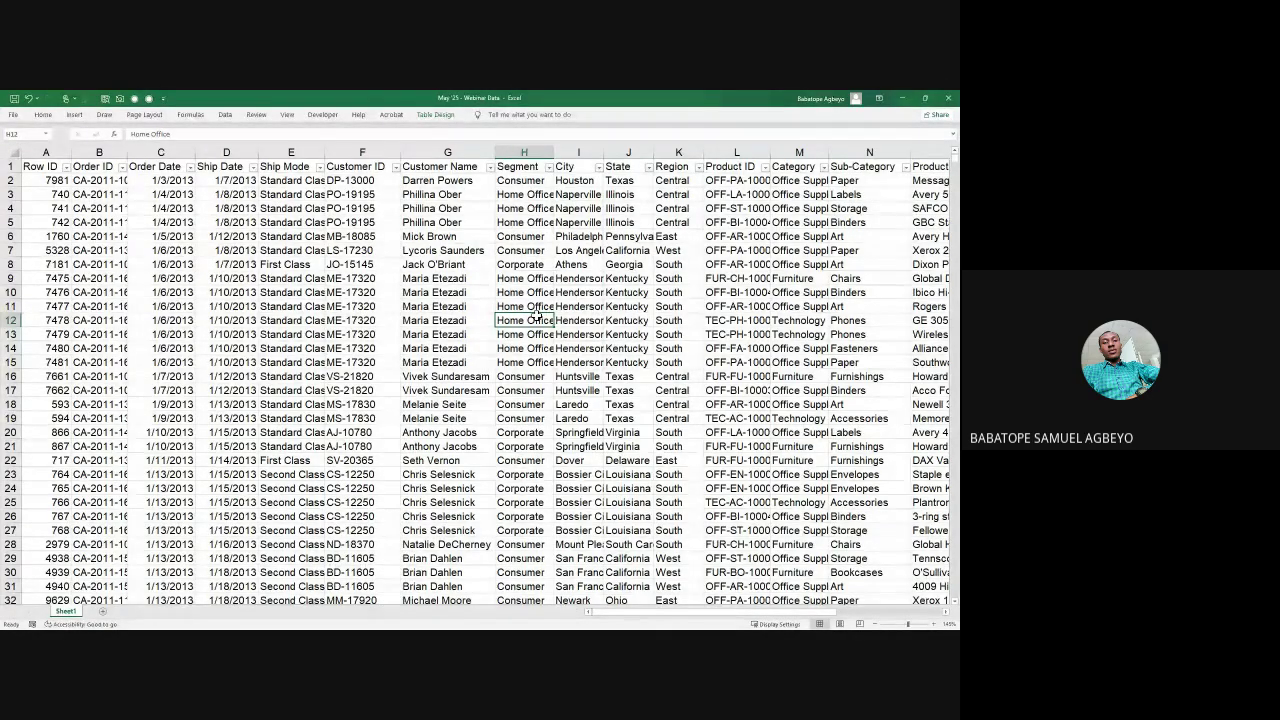
{"action": "scroll", "coordinate": [537, 316], "scroll_direction": "down", "scroll_amount": 2}
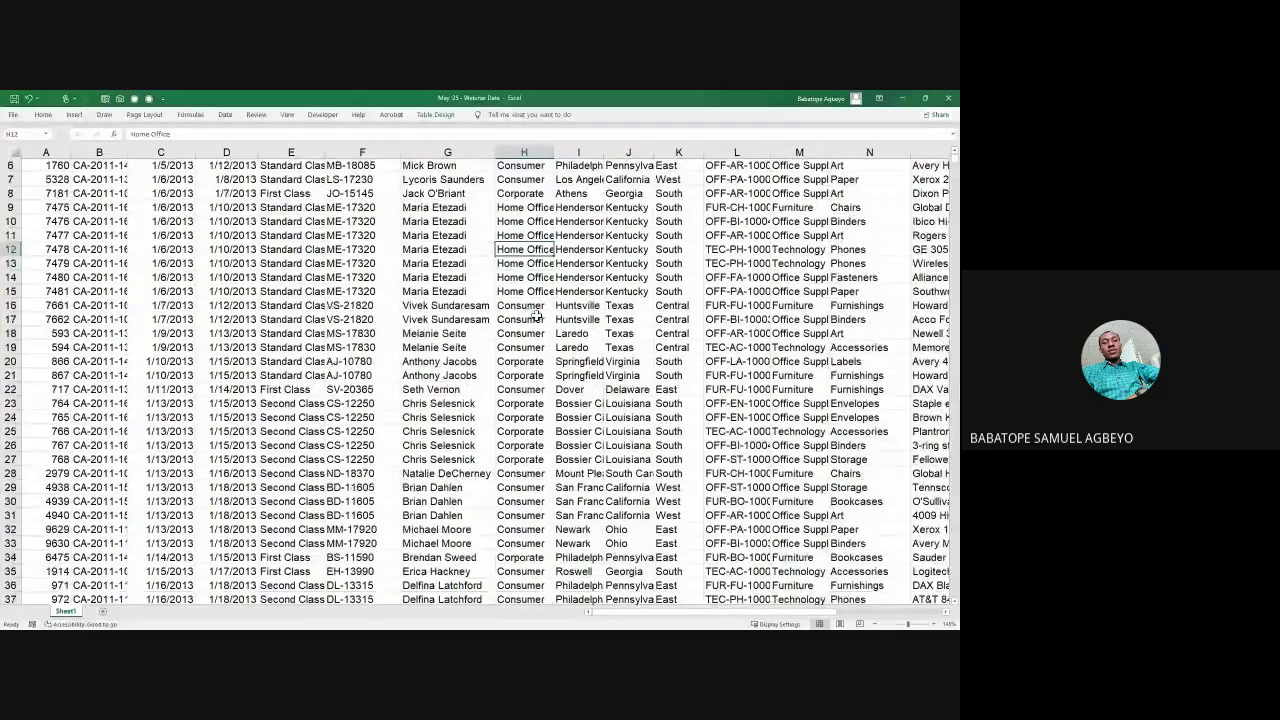
{"action": "scroll", "coordinate": [537, 316], "scroll_direction": "up", "scroll_amount": 1}
{"action": "scroll", "coordinate": [537, 316], "scroll_direction": "up", "scroll_amount": 2}
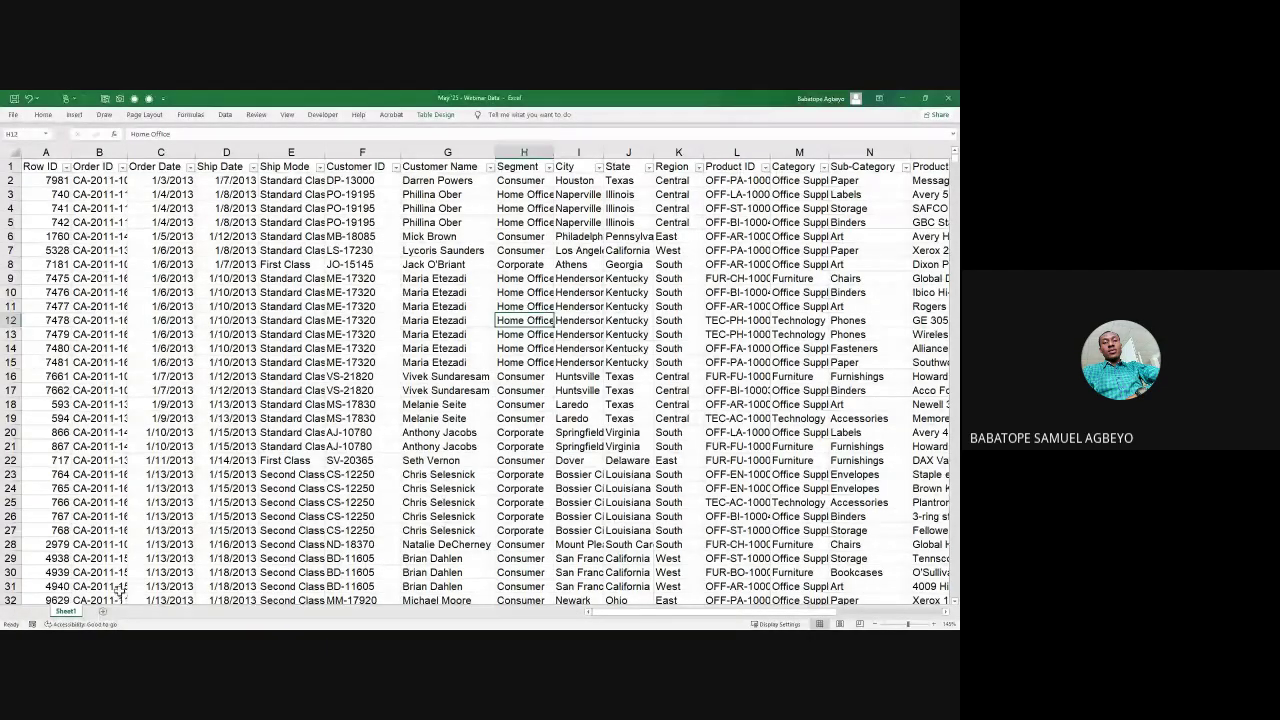
Step: Add a new blank worksheet after Sheet1
{"action": "left_click", "coordinate": [100, 612]}
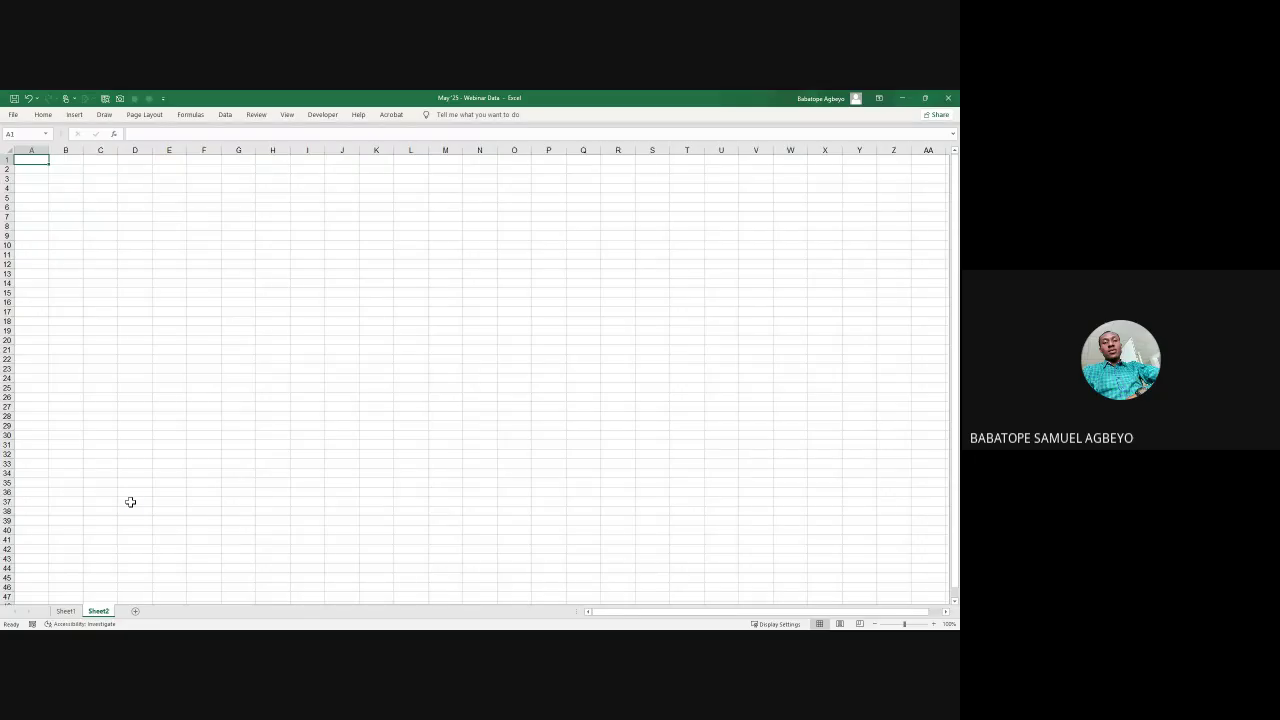
{"action": "scroll", "coordinate": [130, 502], "scroll_direction": "up", "scroll_amount": 7}
{"action": "scroll", "coordinate": [130, 502], "scroll_direction": "up", "scroll_amount": 4}
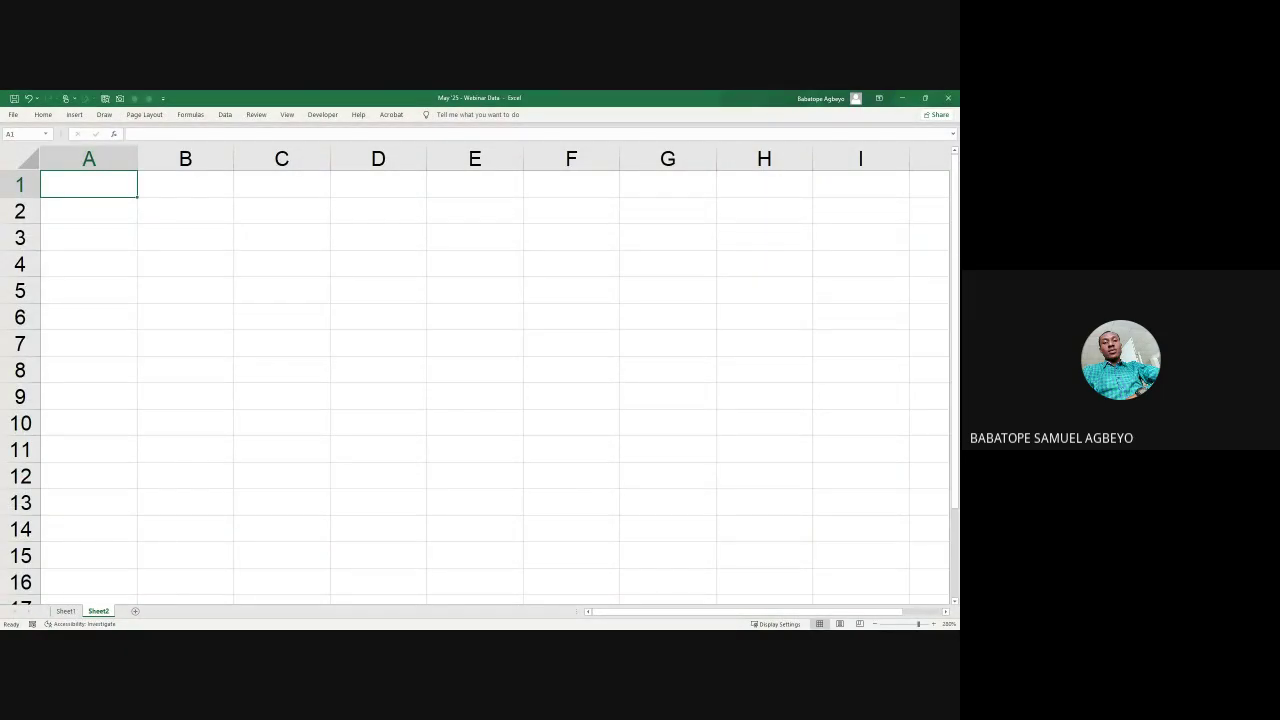
Step: Select cells A1 through G1 on the blank Sheet2
{"action": "key", "text": "alt+Tab"}
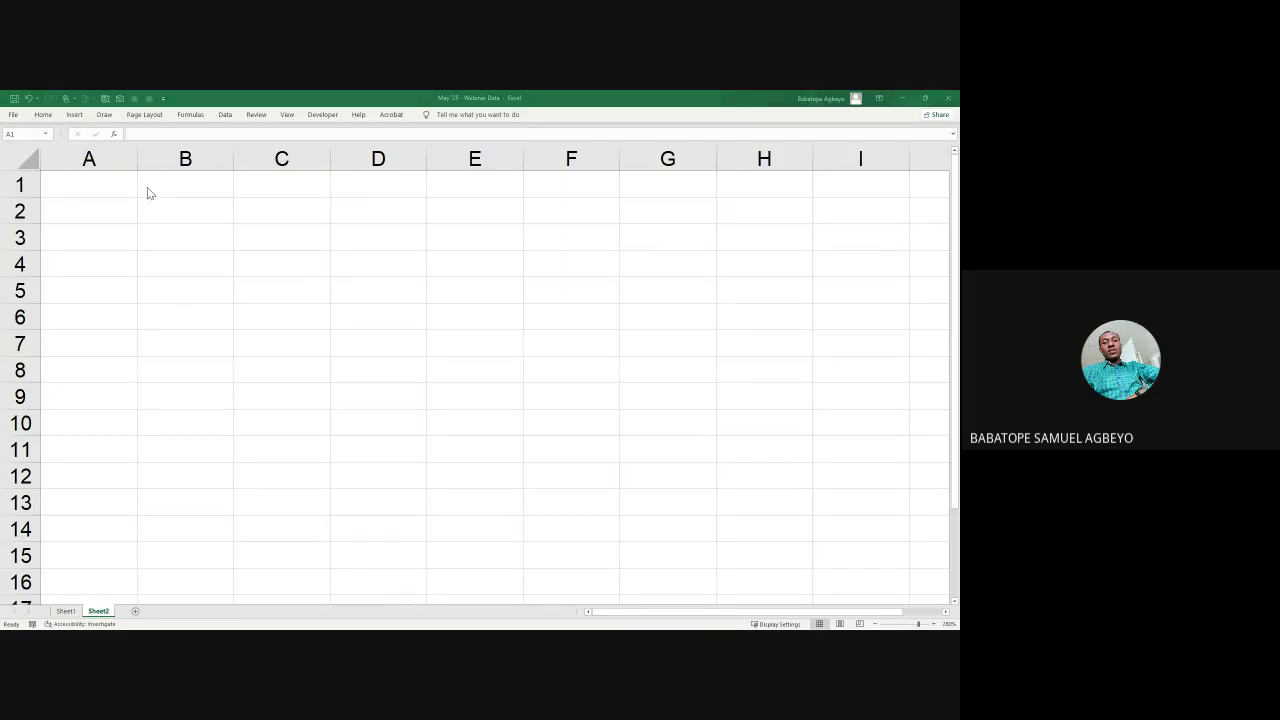
{"action": "left_click", "coordinate": [88, 185]}
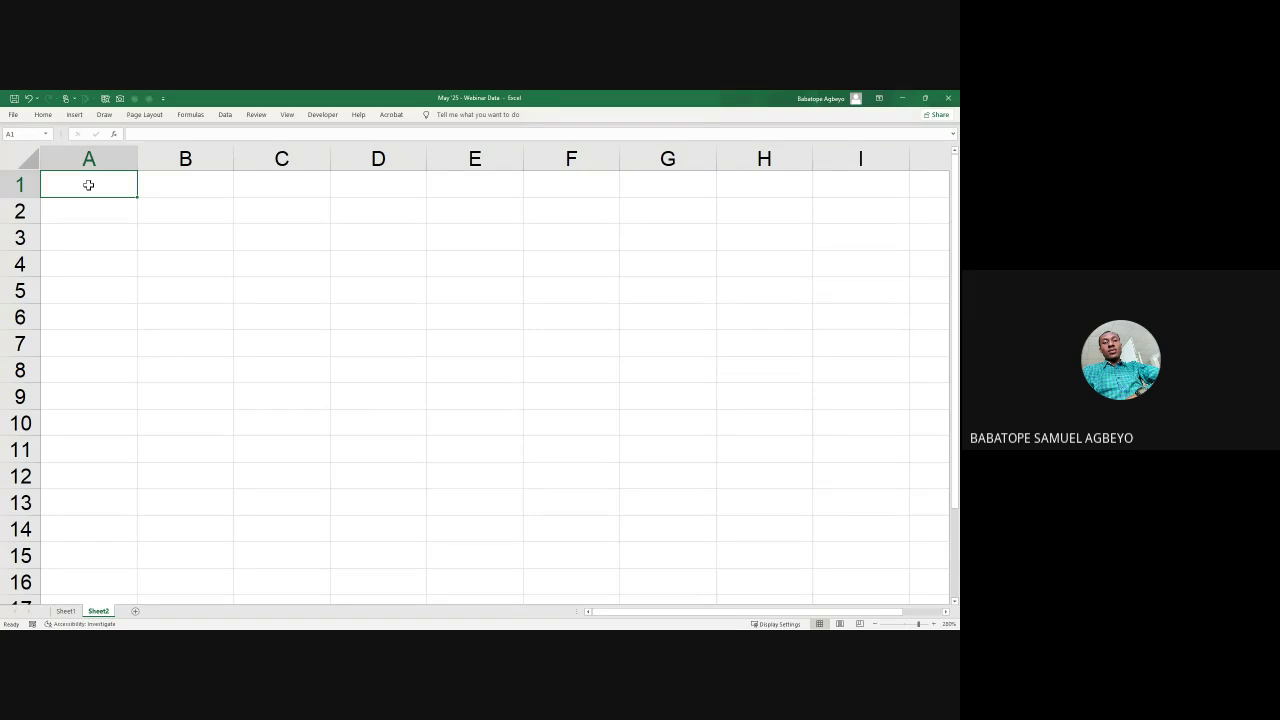
{"action": "key", "text": "shift+Right"}
{"action": "key", "text": "shift+Right"}
{"action": "key", "text": "shift+Right"}
{"action": "key", "text": "shift+Right"}
{"action": "key", "text": "shift+Right"}
{"action": "key", "text": "shift+Right"}
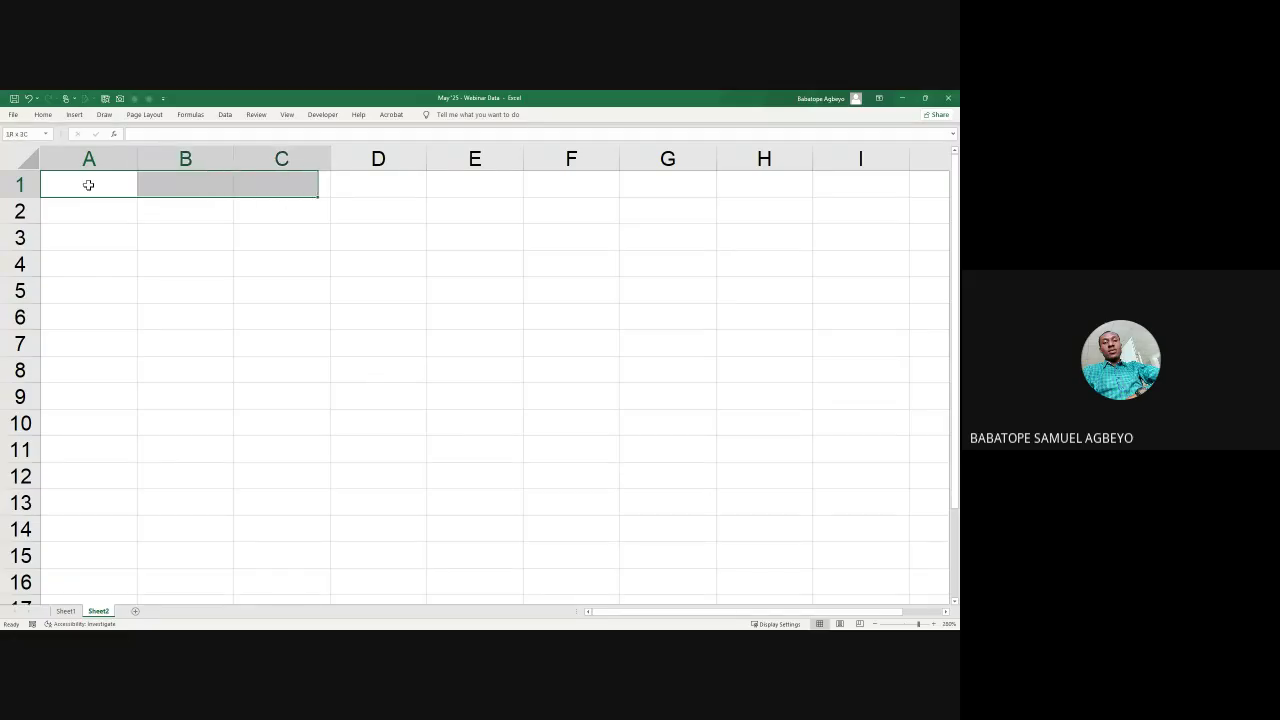
Step: Give the selected cells A1:G1 a custom white fill
{"action": "left_click", "coordinate": [43, 114]}
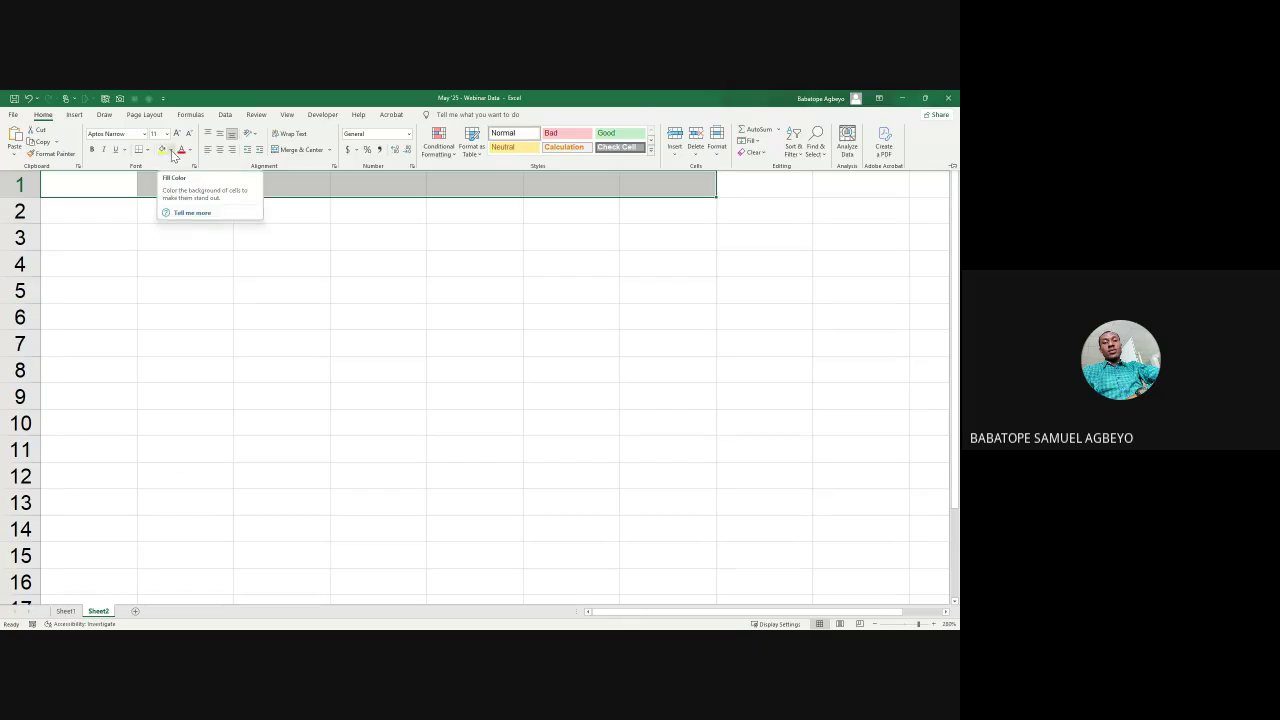
{"action": "left_click", "coordinate": [170, 151]}
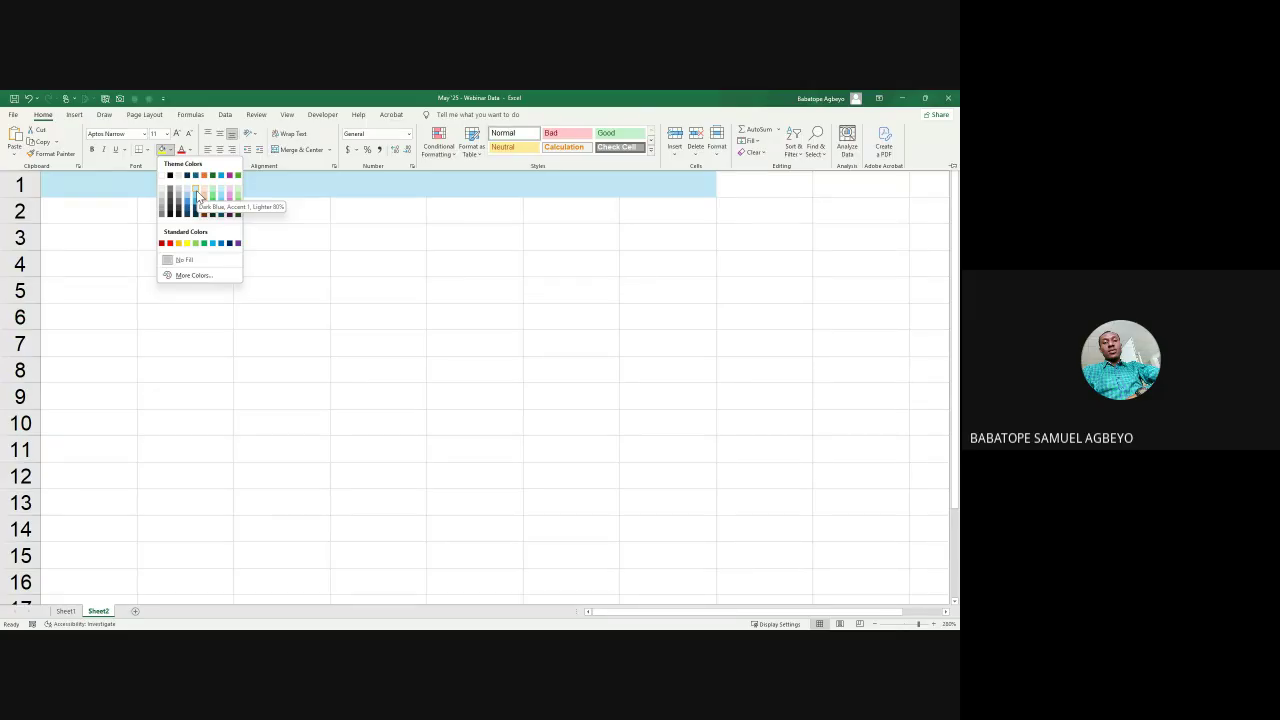
{"action": "left_click", "coordinate": [194, 275]}
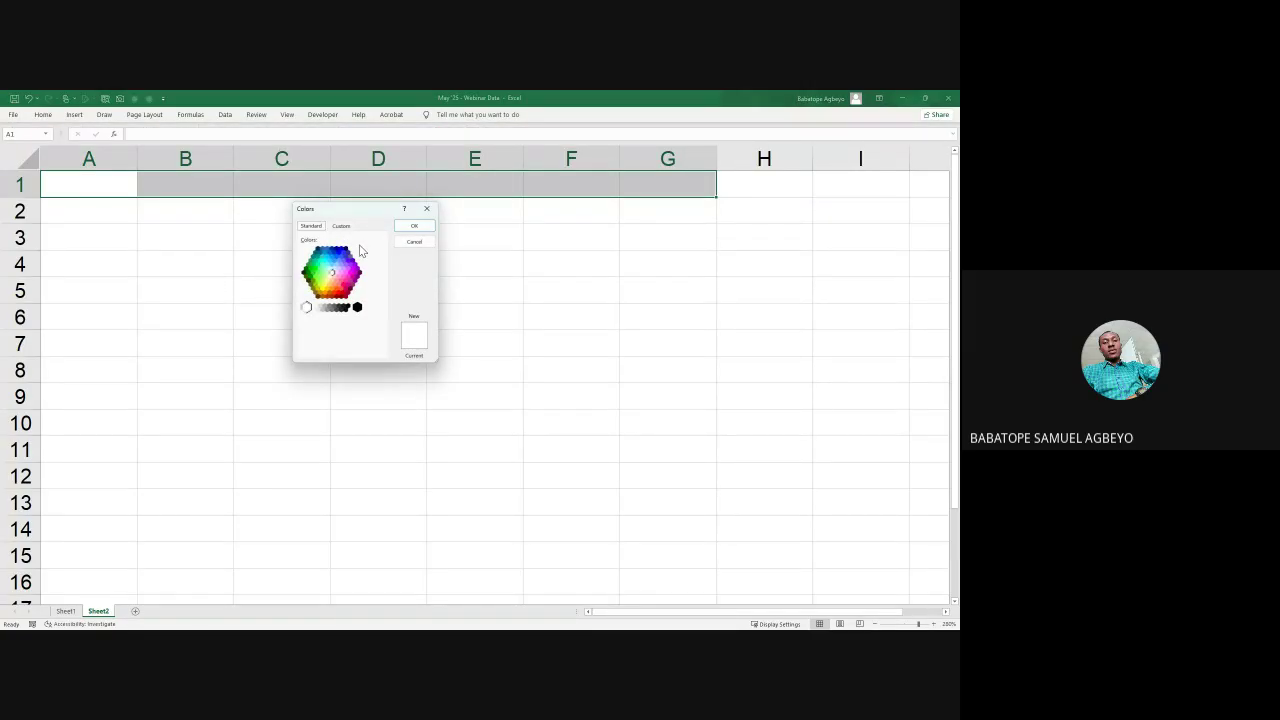
{"action": "left_click", "coordinate": [344, 228]}
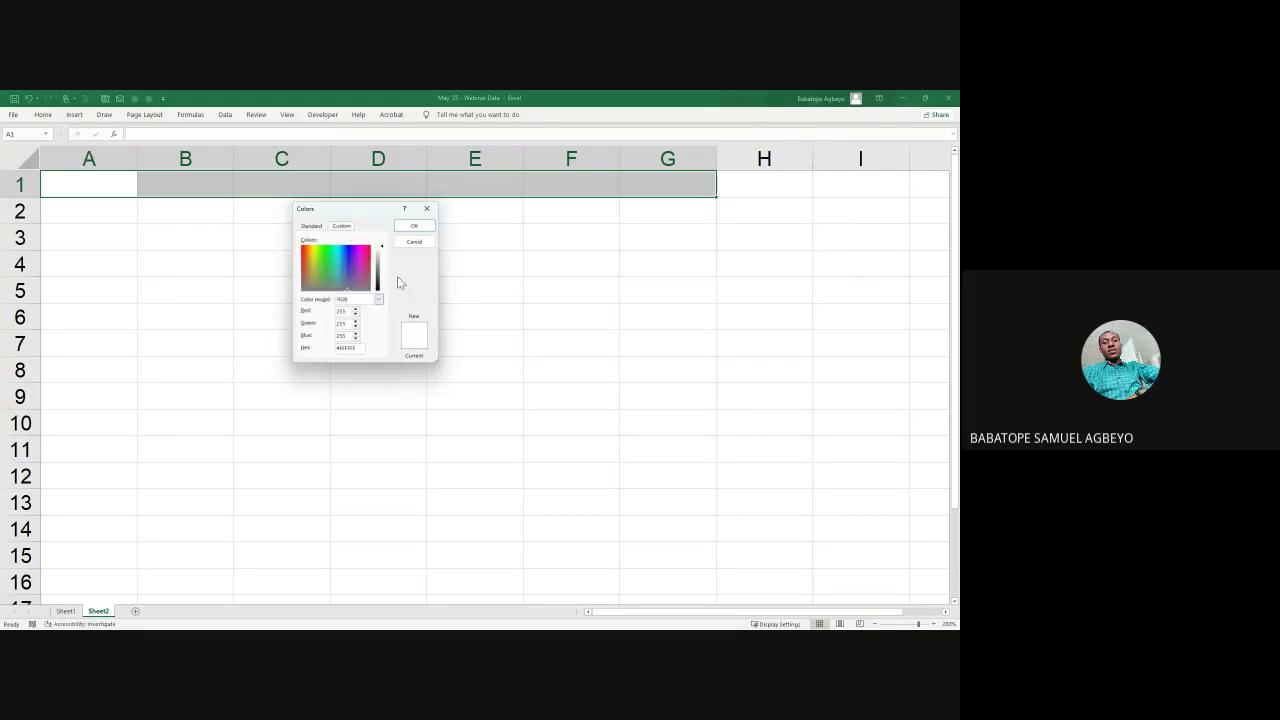
{"action": "left_click", "coordinate": [414, 225]}
Step: Fill cells A1:G1 with the dark purple theme color
{"action": "left_click", "coordinate": [43, 115]}
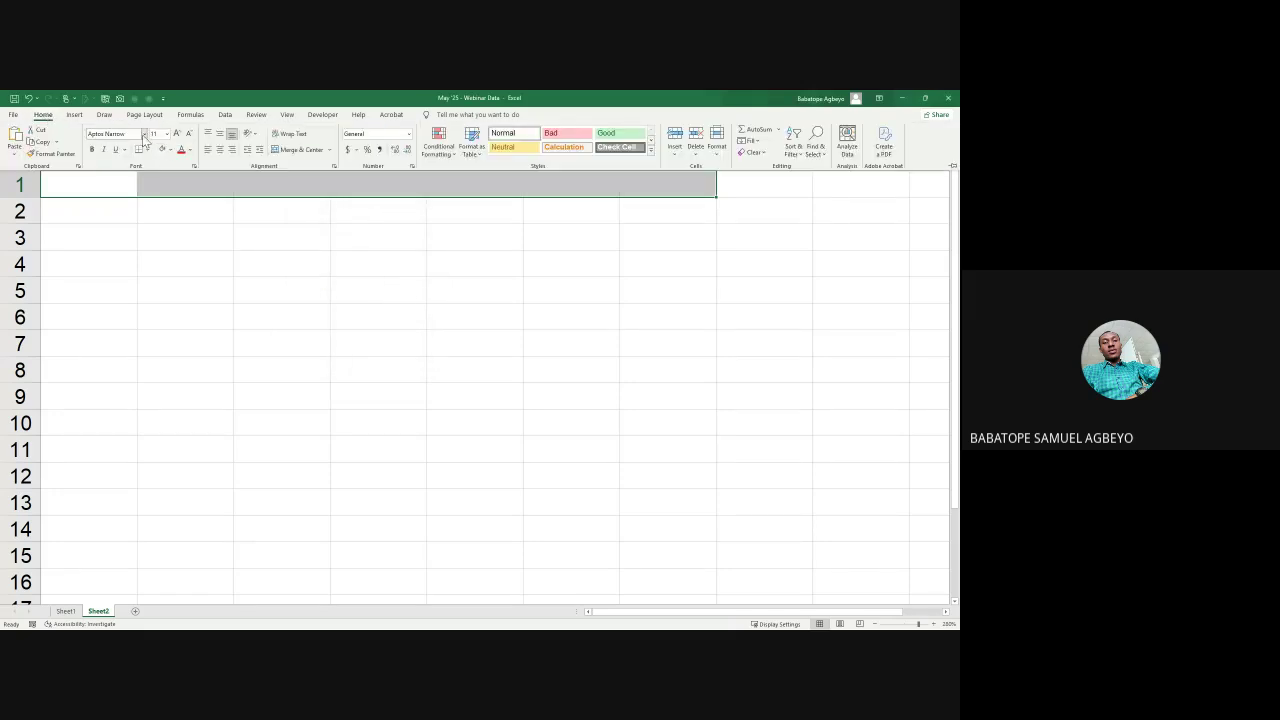
{"action": "left_click", "coordinate": [172, 150]}
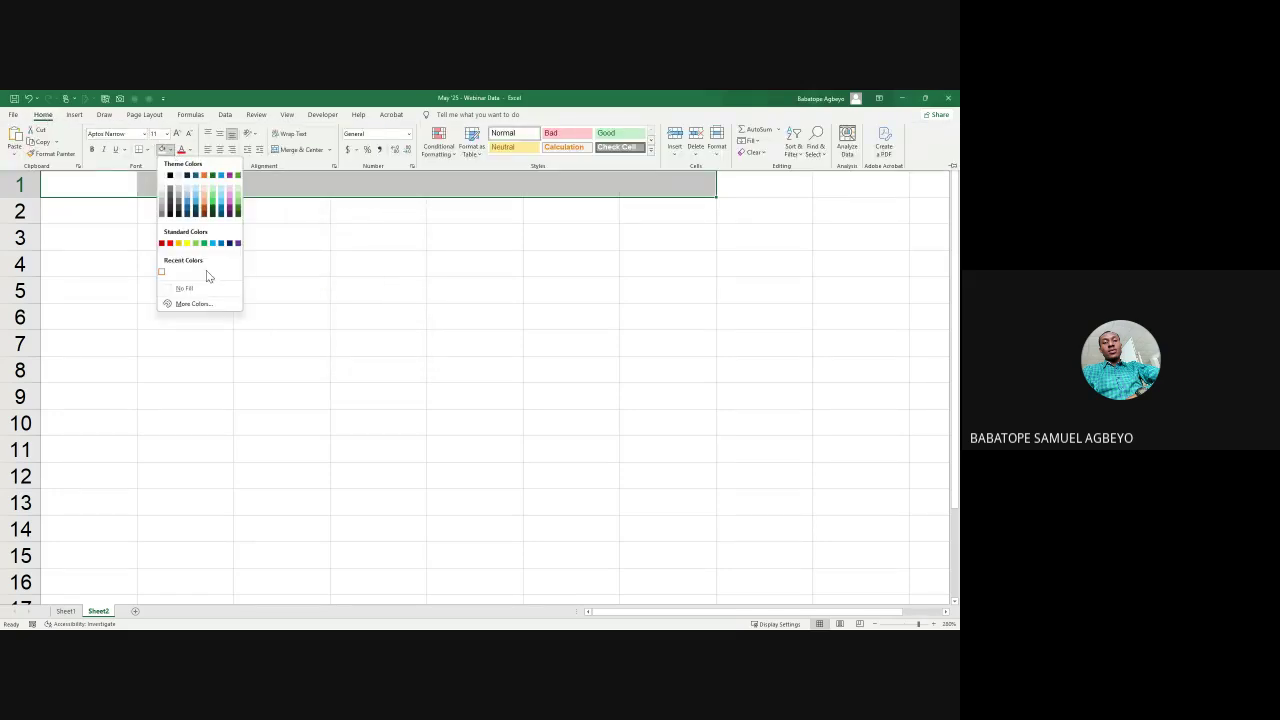
{"action": "left_click", "coordinate": [231, 214]}
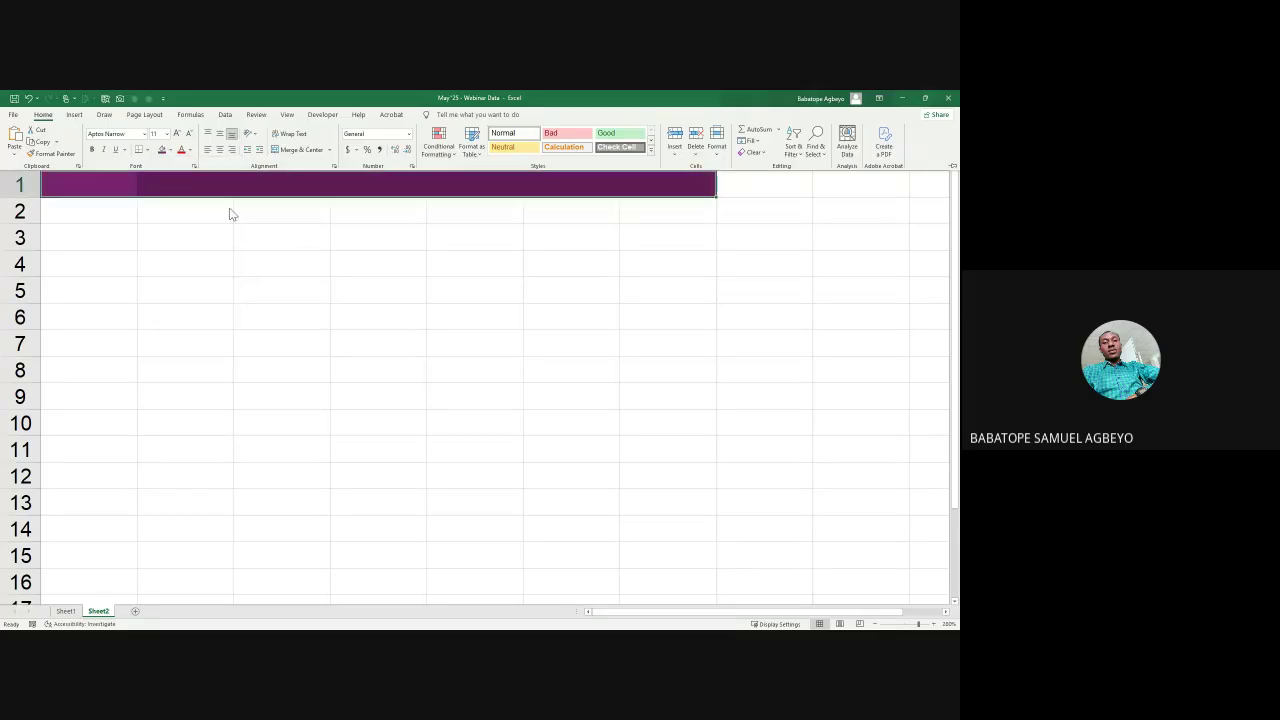
Step: Fill cells A2:G2 with the light blue theme color Dark Blue, Accent 1, Lighter 80%
{"action": "left_click", "coordinate": [56, 204]}
{"action": "left_click_drag", "start_coordinate": [56, 204], "coordinate": [655, 210]}
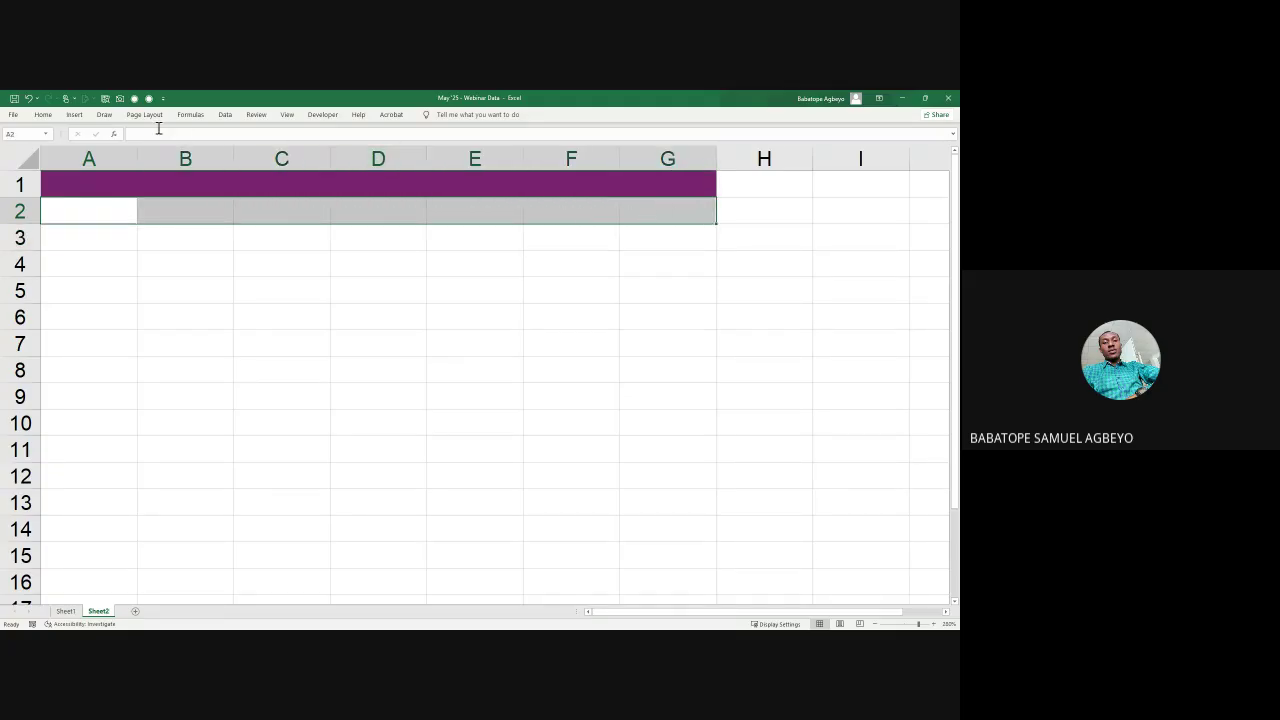
{"action": "left_click", "coordinate": [44, 116]}
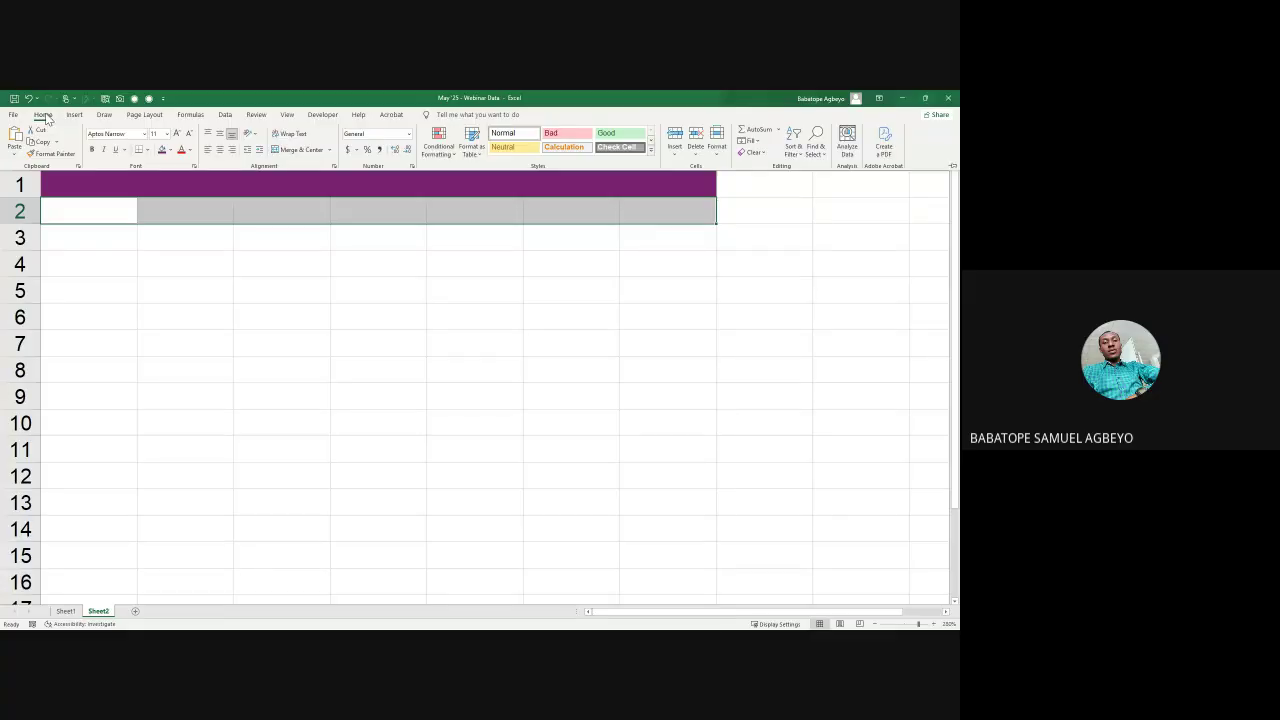
{"action": "left_click", "coordinate": [169, 150]}
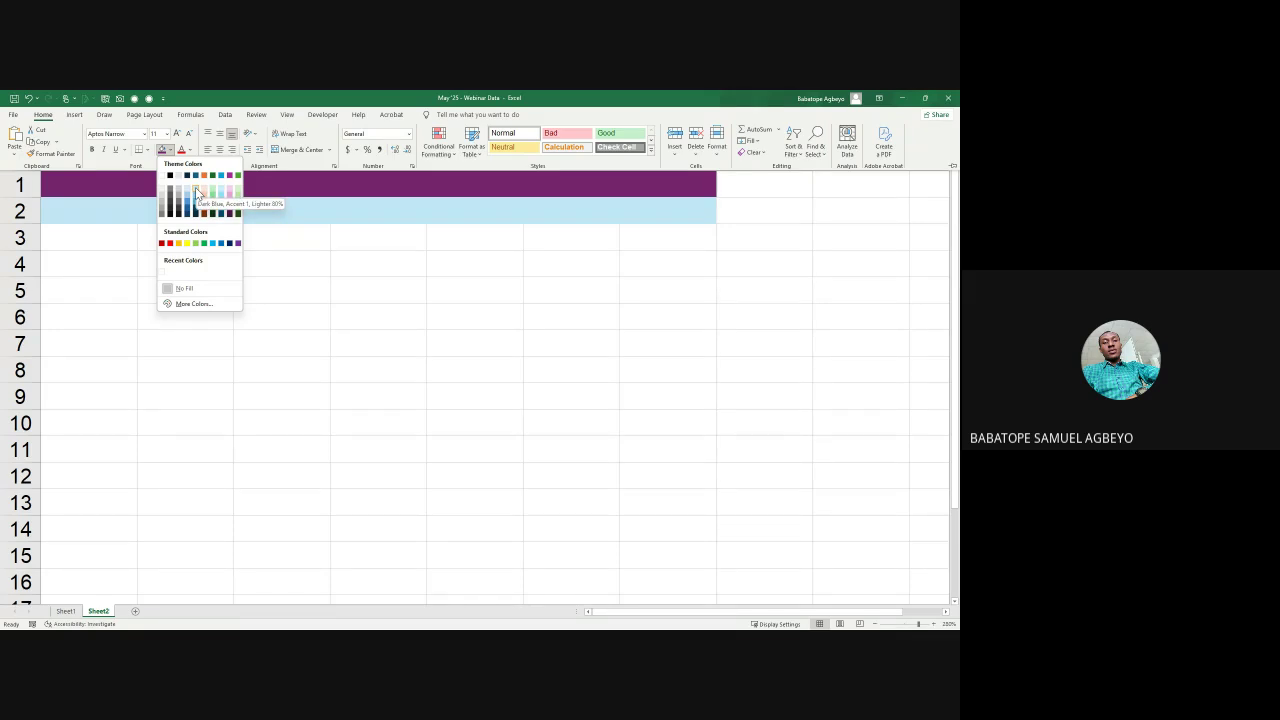
{"action": "left_click", "coordinate": [195, 187]}
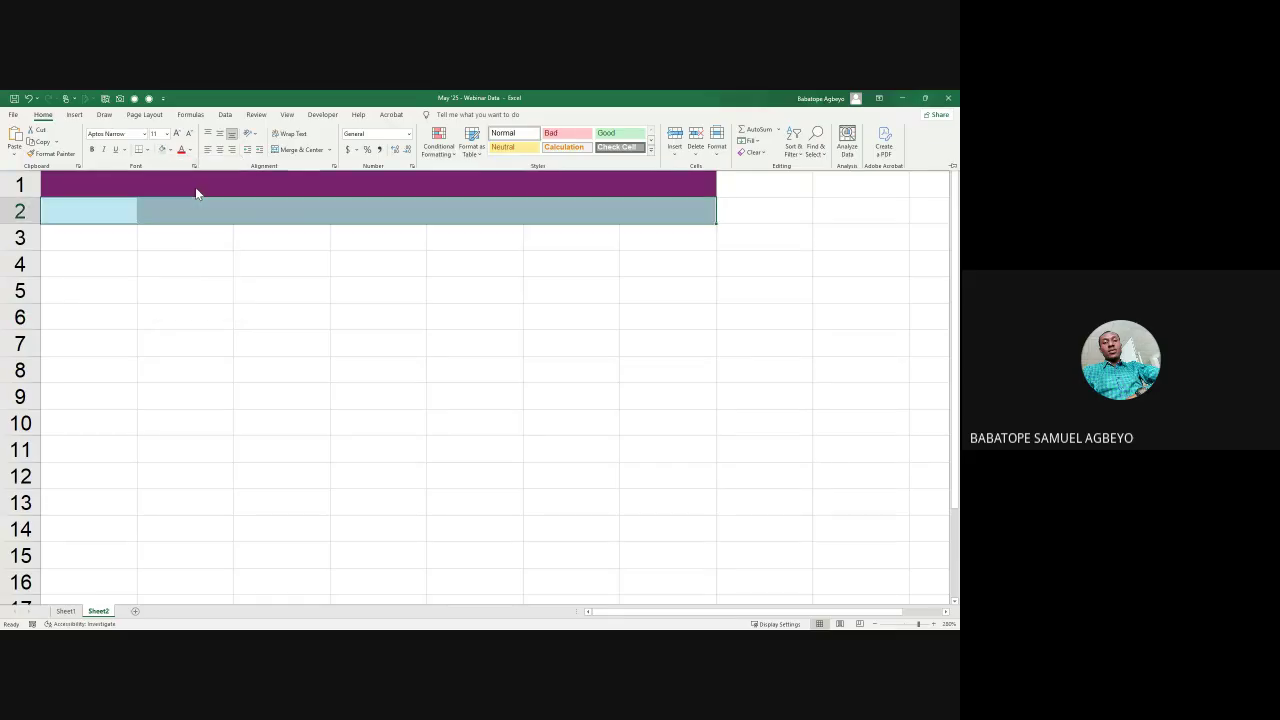
{"action": "left_click", "coordinate": [163, 297]}
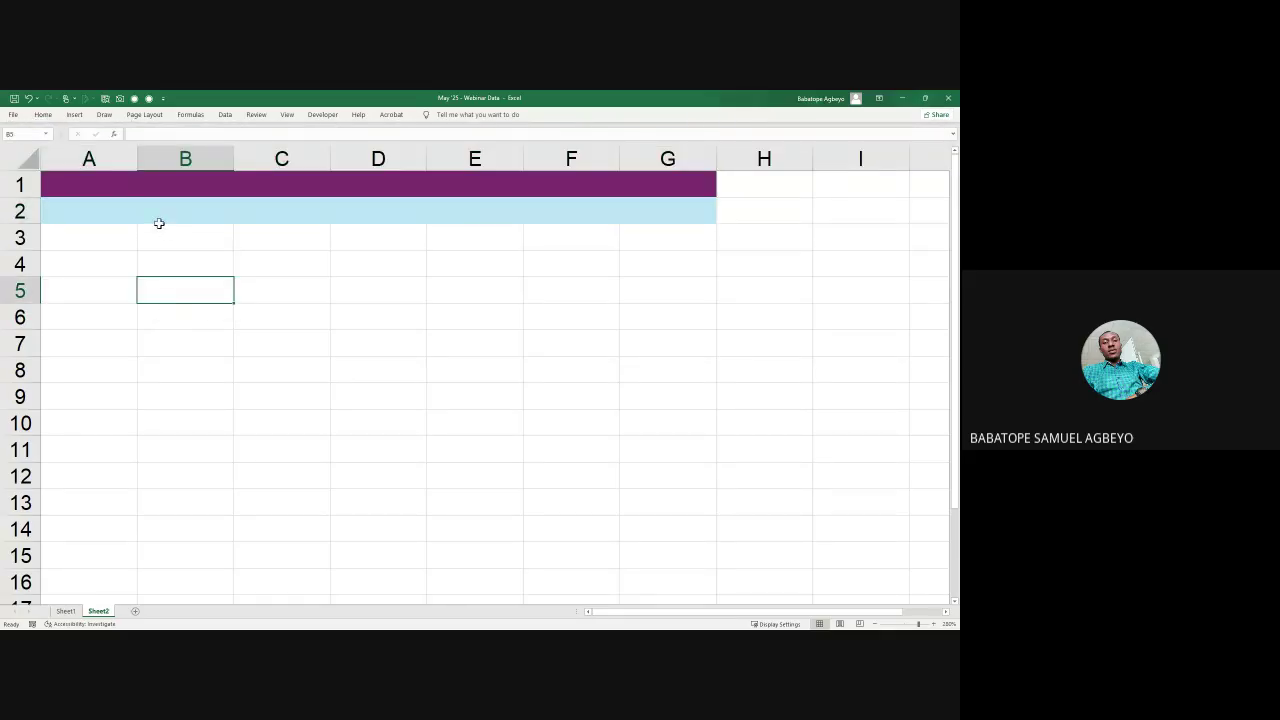
{"action": "left_click", "coordinate": [141, 187]}
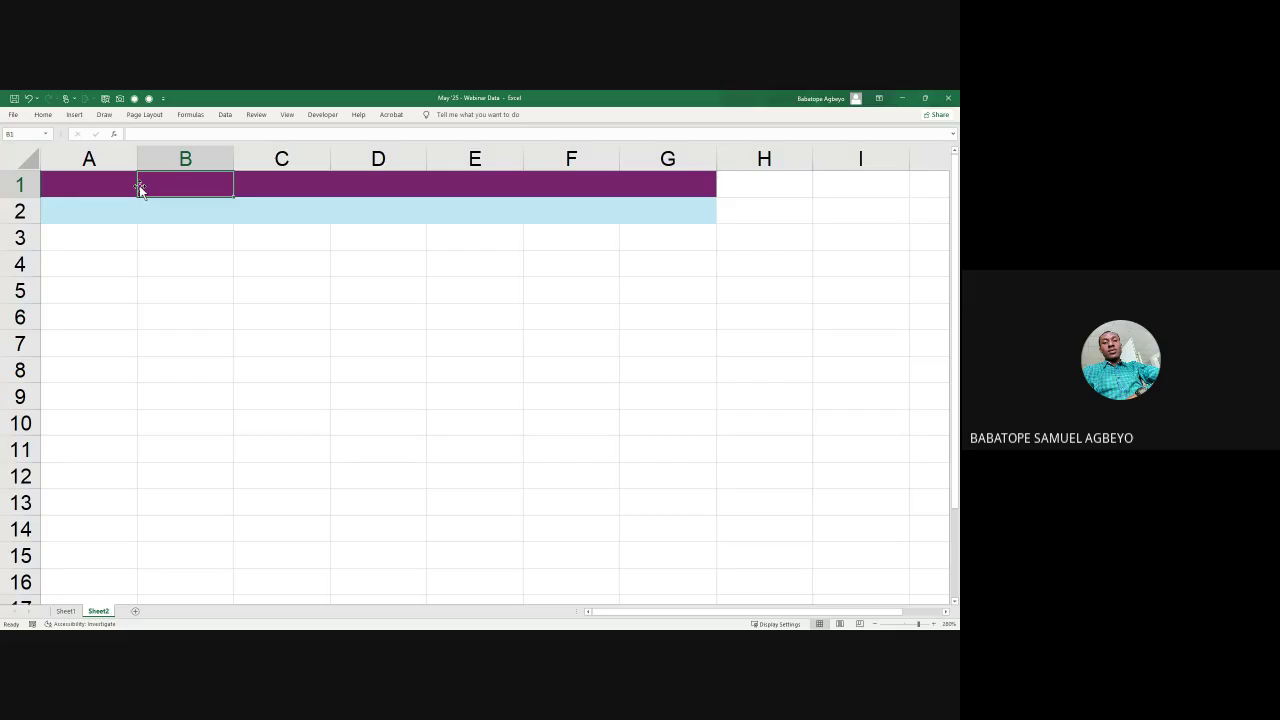
{"action": "left_click_drag", "start_coordinate": [157, 191], "coordinate": [160, 206]}
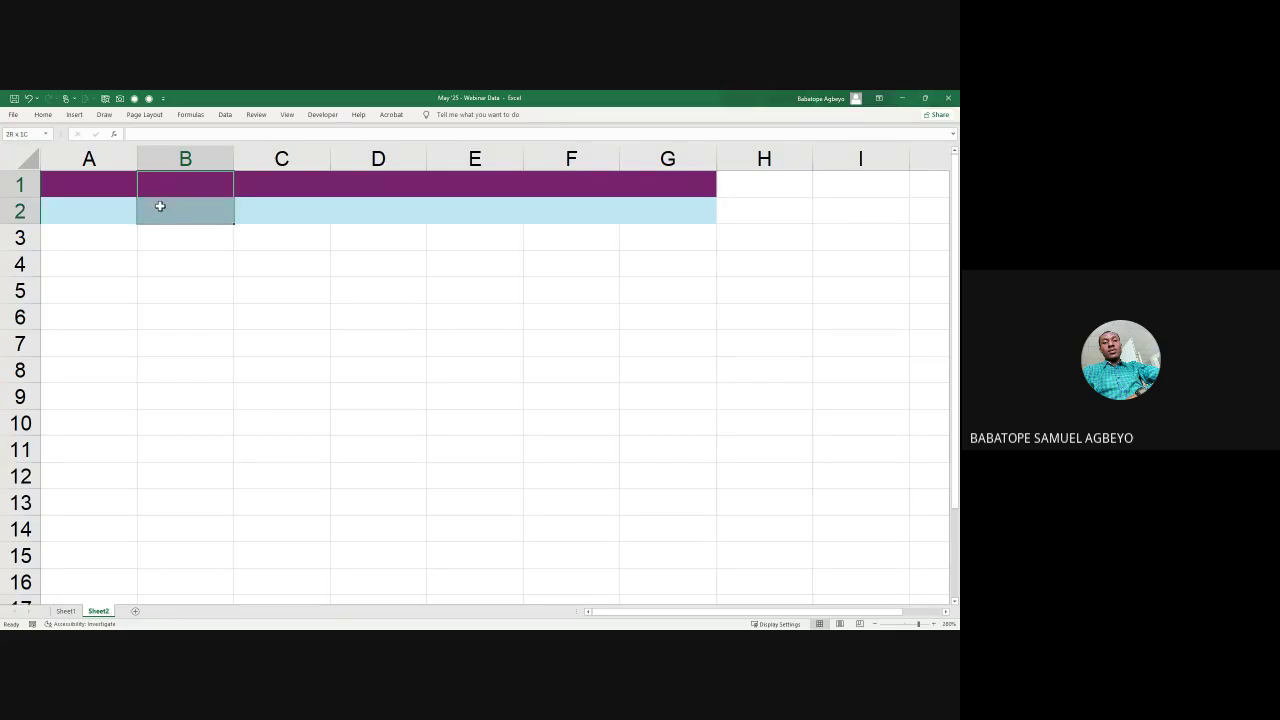
{"action": "left_click", "coordinate": [163, 212]}
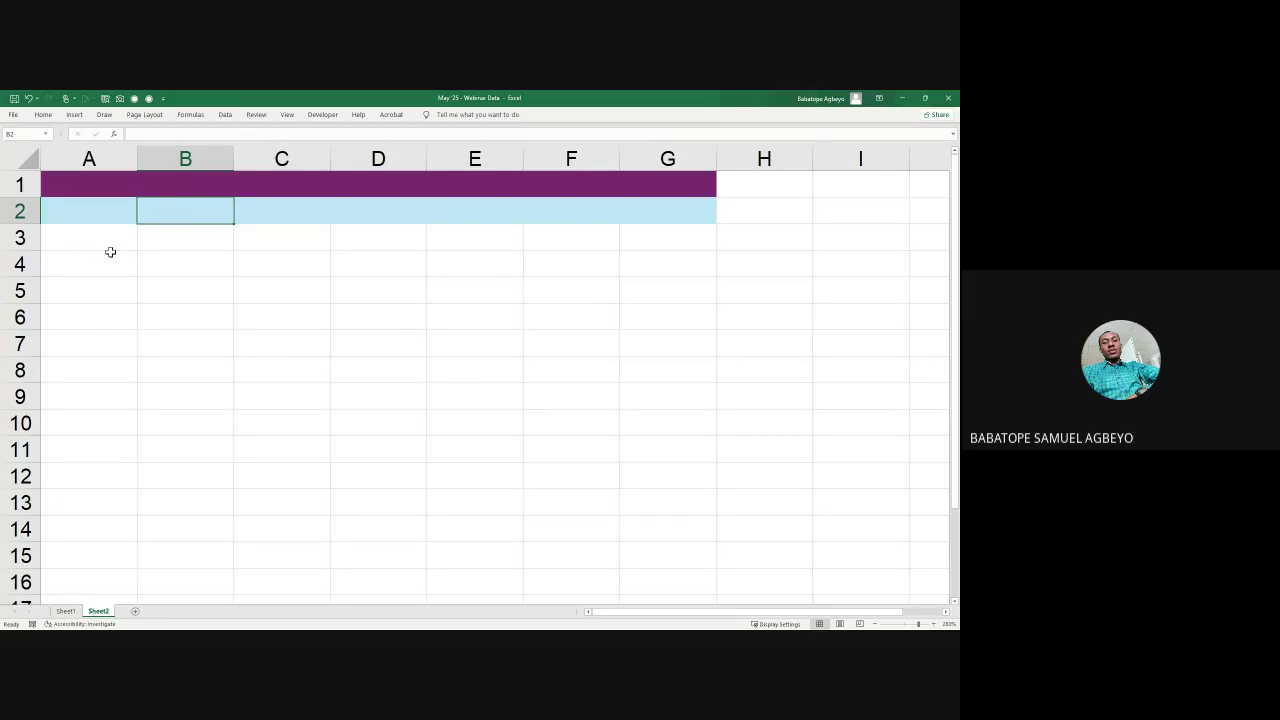
Step: Fill cells A4:G4 with the standard dark blue color, leaving row 3 blank as a gap
{"action": "left_click_drag", "start_coordinate": [76, 254], "coordinate": [645, 257]}
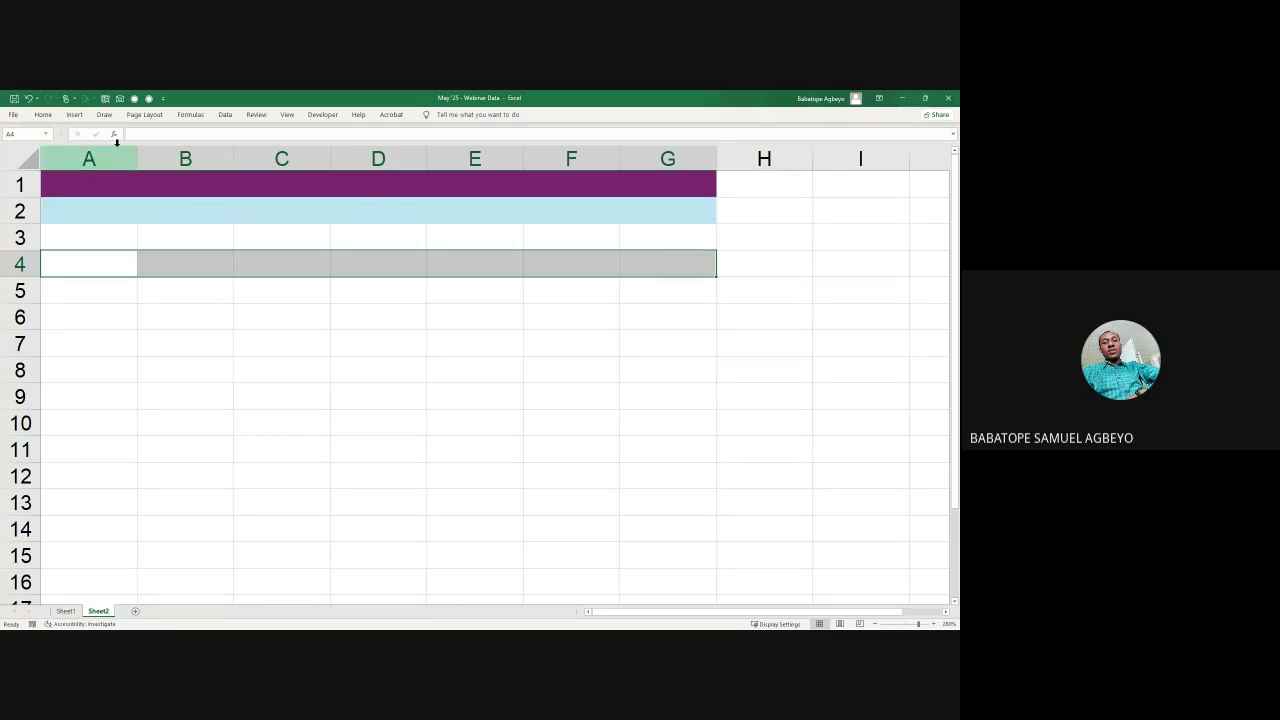
{"action": "left_click", "coordinate": [43, 115]}
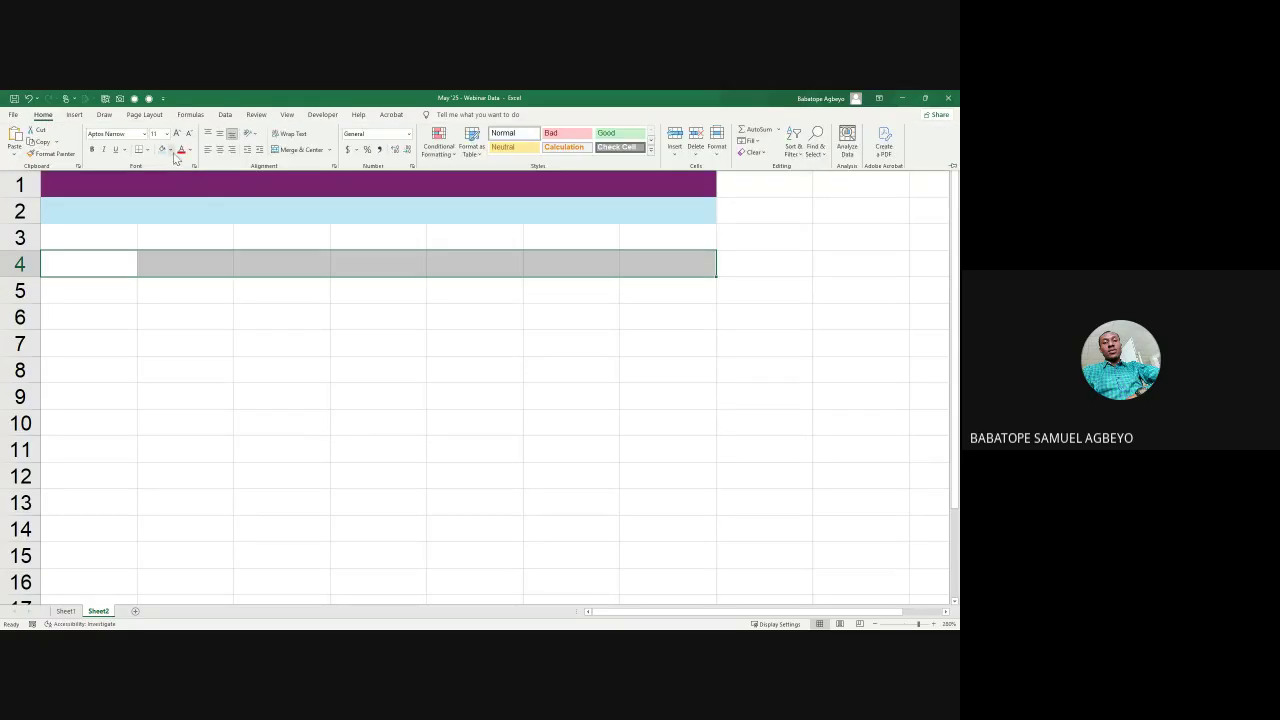
{"action": "left_click", "coordinate": [171, 150]}
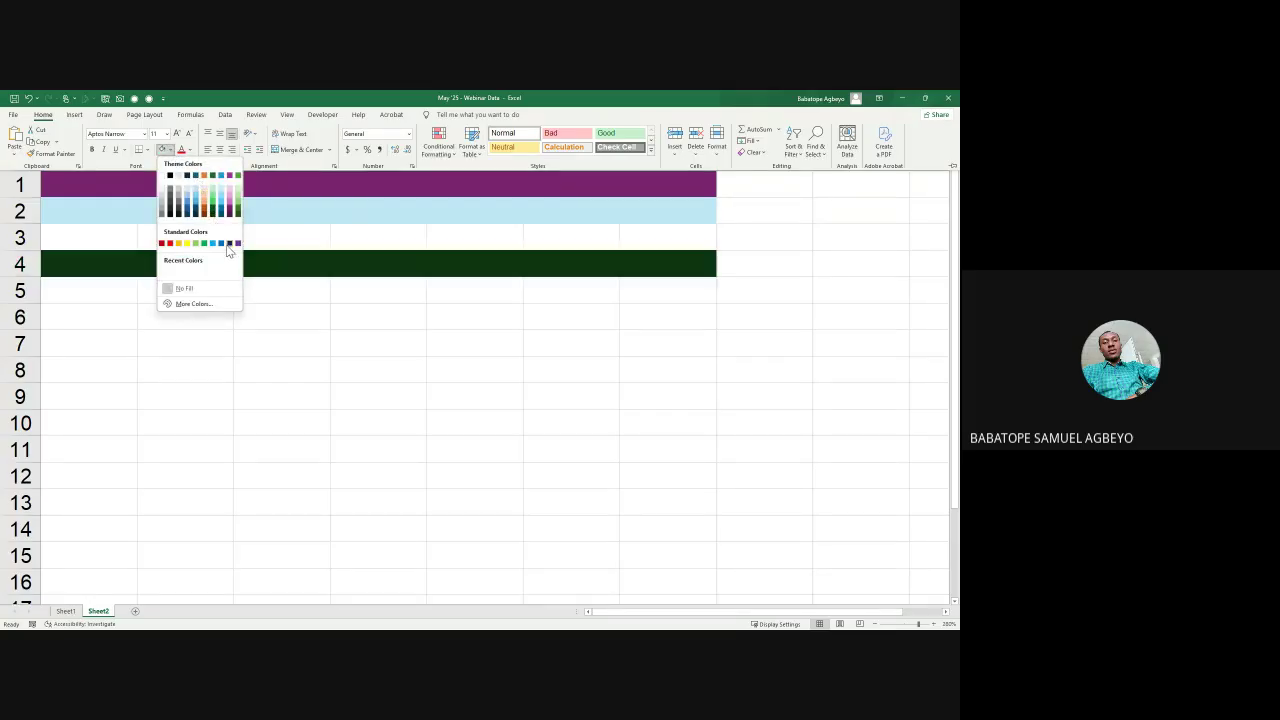
{"action": "left_click", "coordinate": [229, 243]}
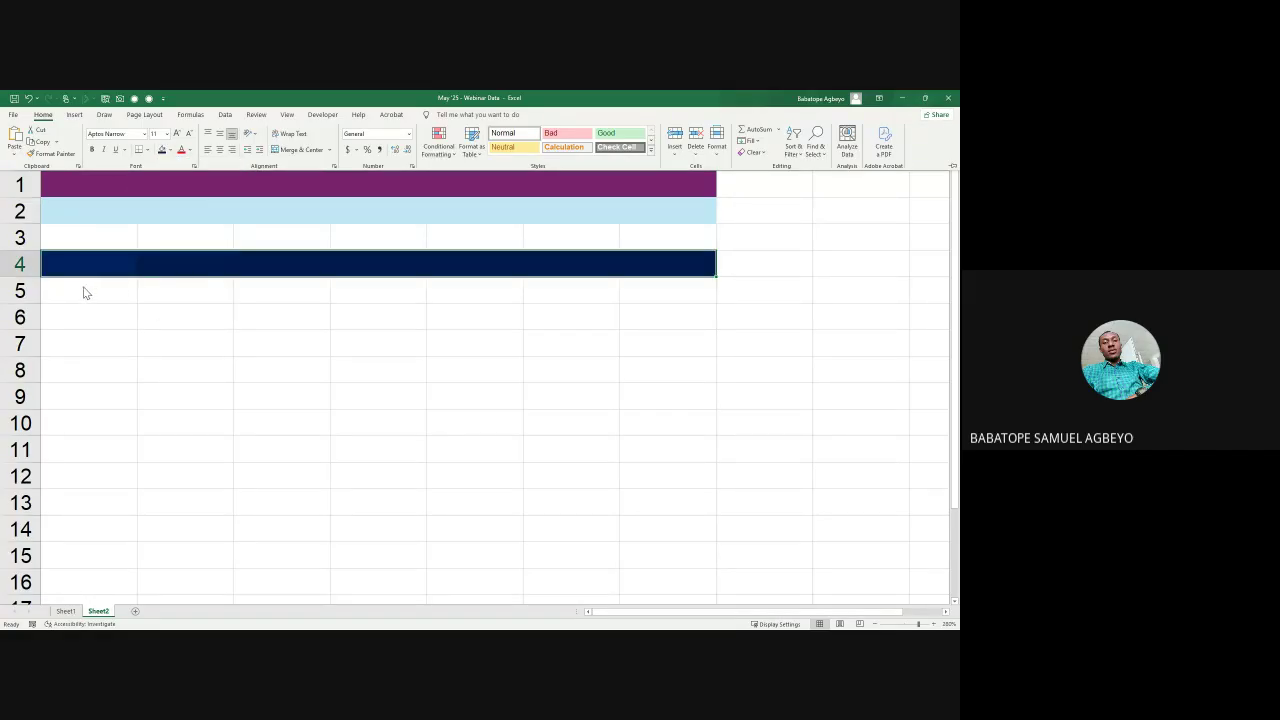
Step: Fill cells A5:G5, directly below the dark blue band, with the standard golden-orange color
{"action": "left_click_drag", "start_coordinate": [66, 287], "coordinate": [628, 287]}
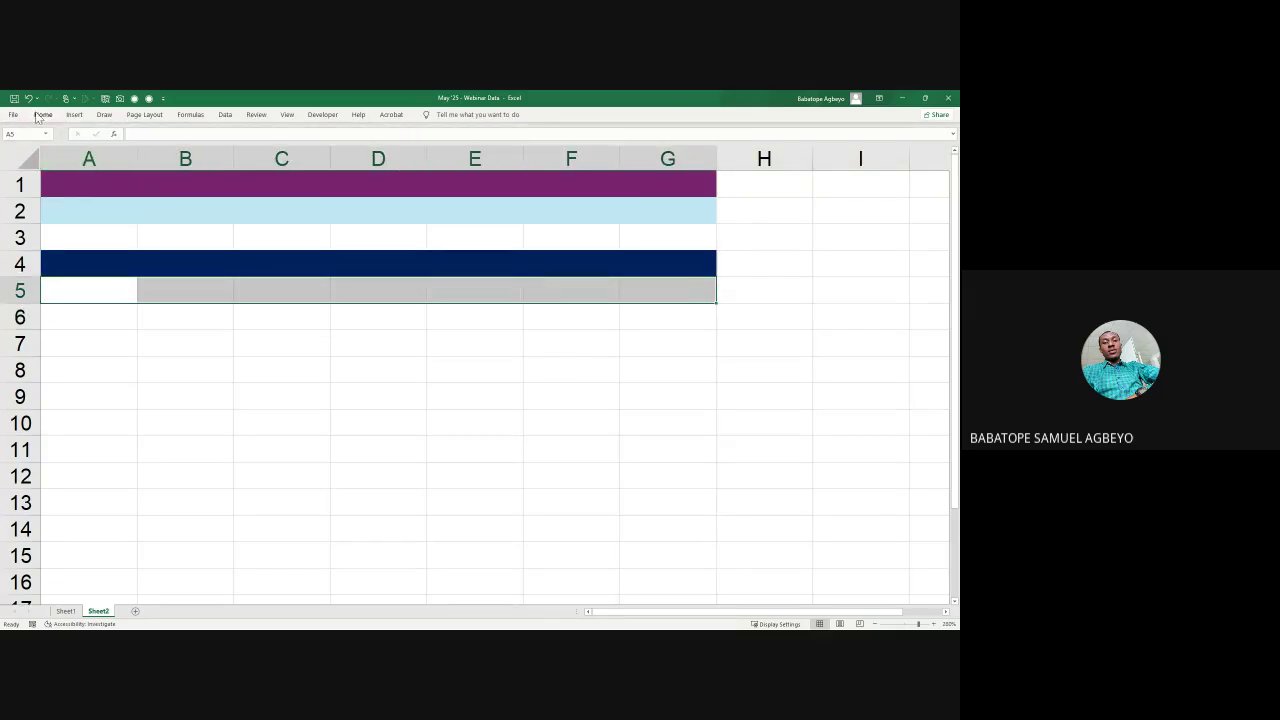
{"action": "left_click", "coordinate": [43, 114]}
{"action": "left_click", "coordinate": [170, 150]}
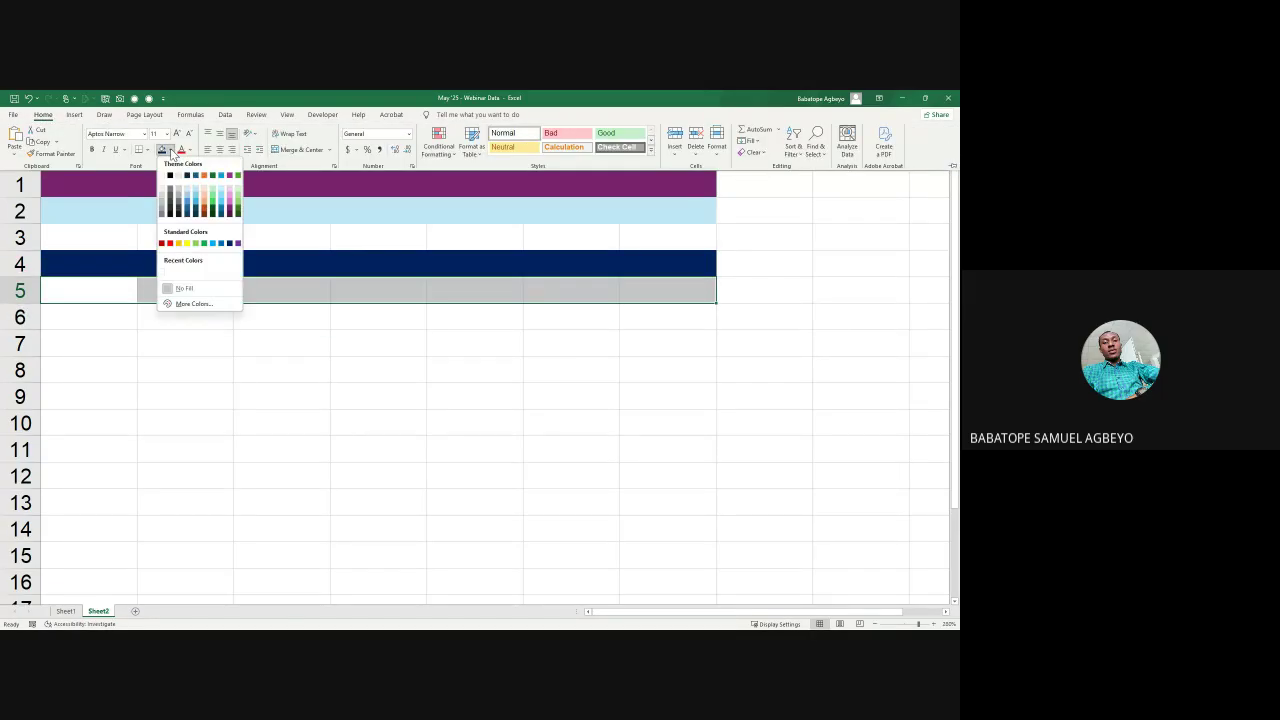
{"action": "left_click", "coordinate": [179, 244]}
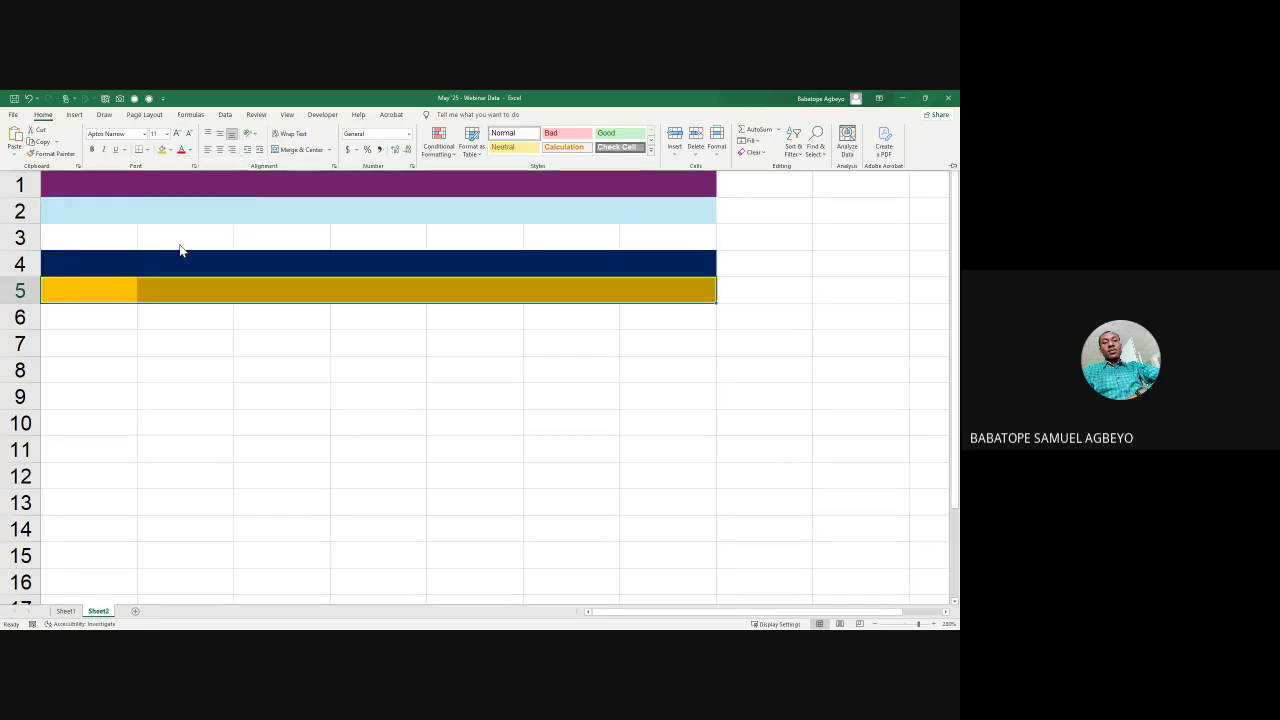
{"action": "left_click", "coordinate": [159, 344]}
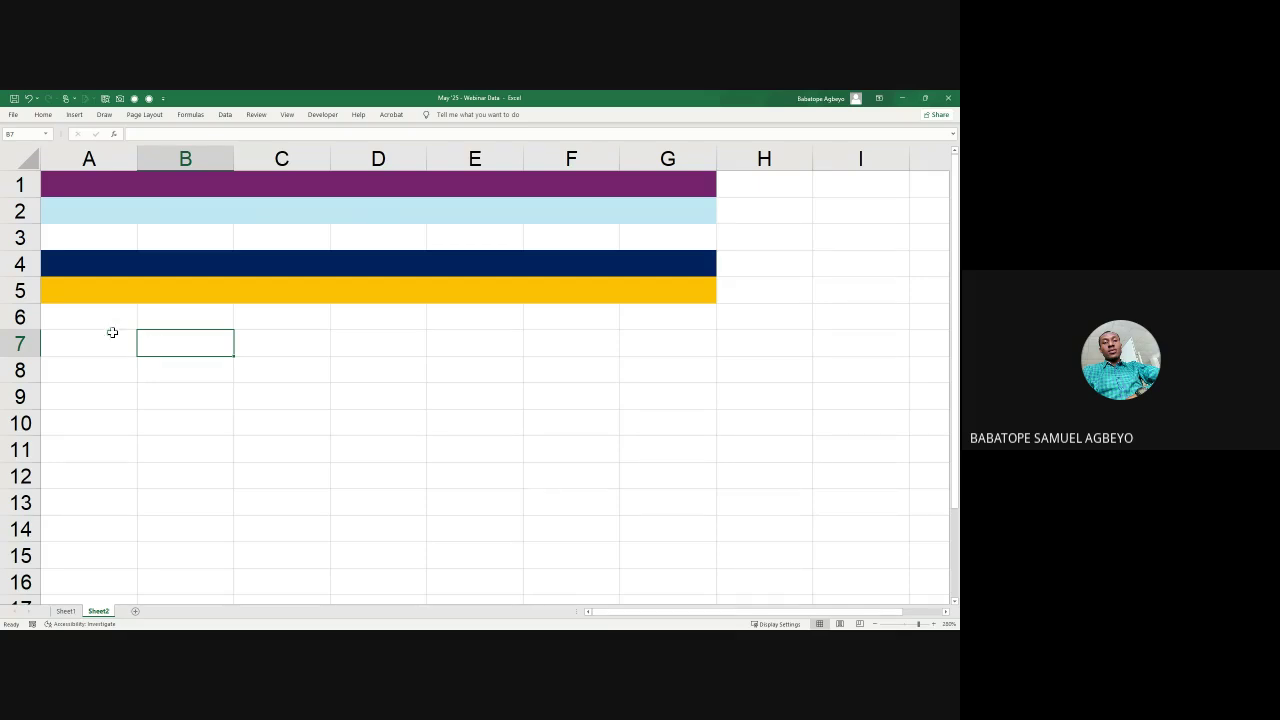
{"action": "left_click_drag", "start_coordinate": [107, 265], "coordinate": [103, 291]}
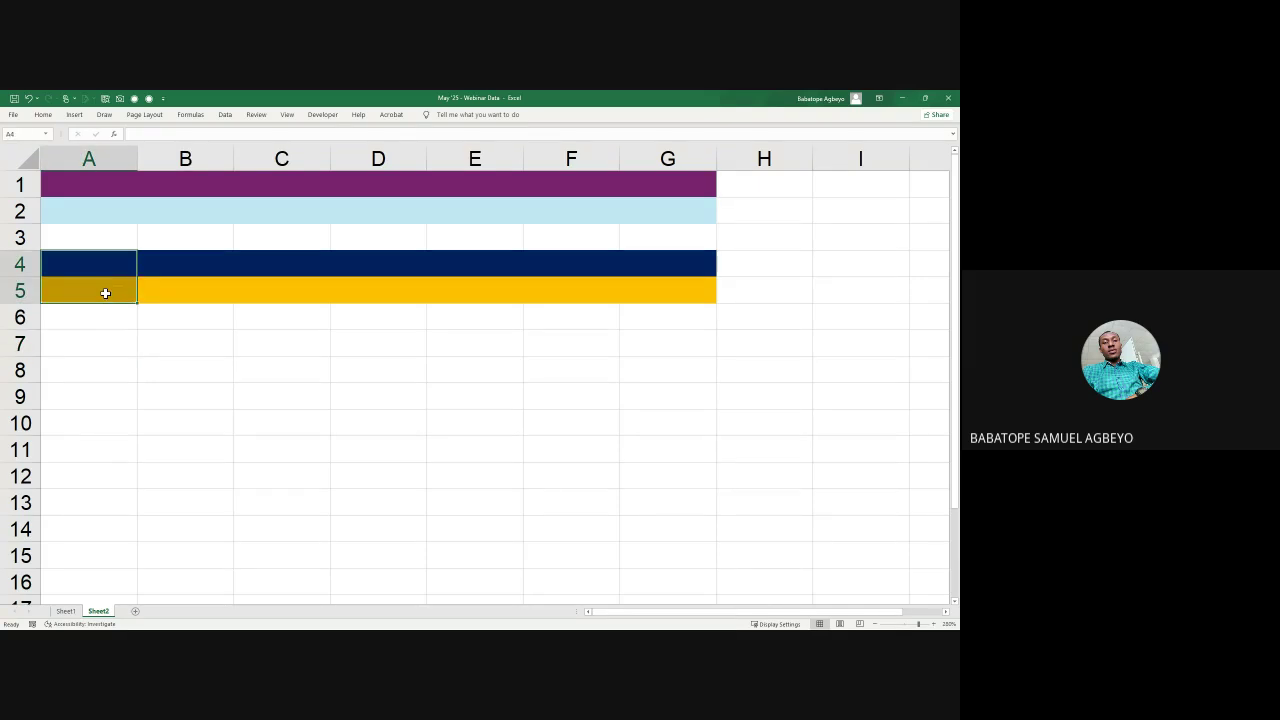
Step: Fill cells A7:G7 with the theme color Green, Accent 6, Darker 50%, leaving row 6 blank
{"action": "left_click_drag", "start_coordinate": [66, 350], "coordinate": [675, 346]}
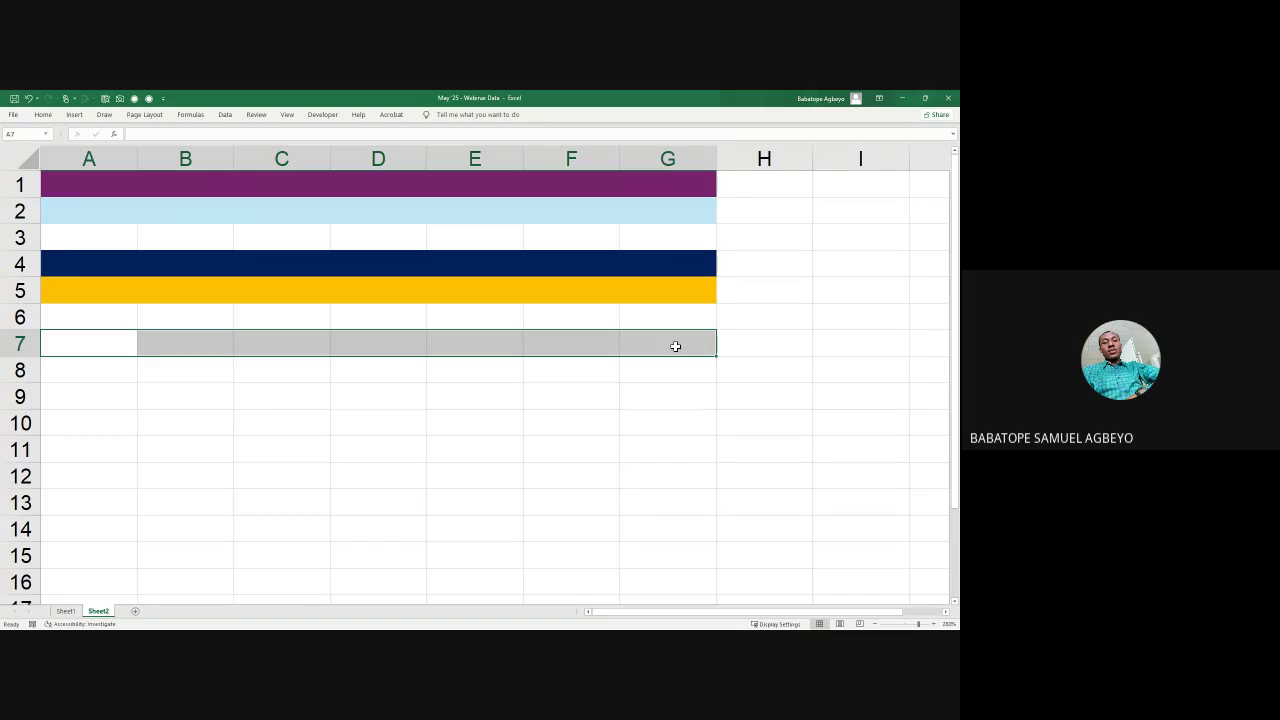
{"action": "left_click", "coordinate": [43, 115]}
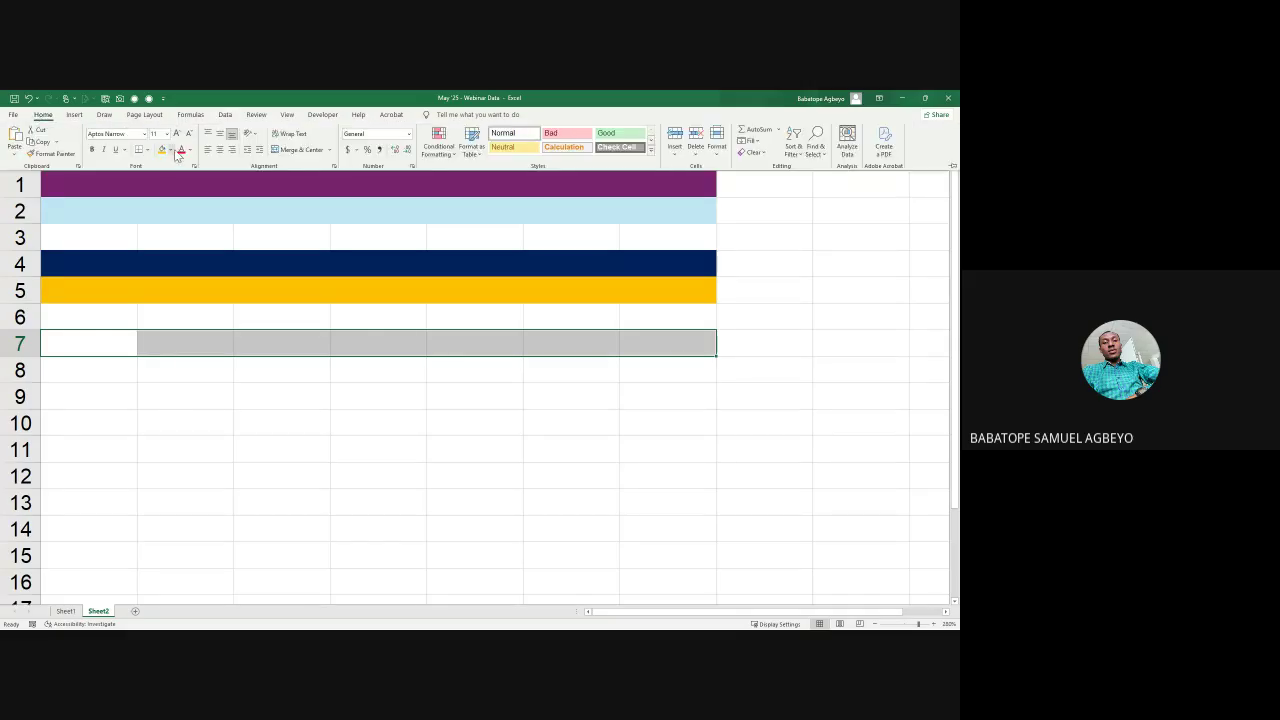
{"action": "left_click", "coordinate": [171, 150]}
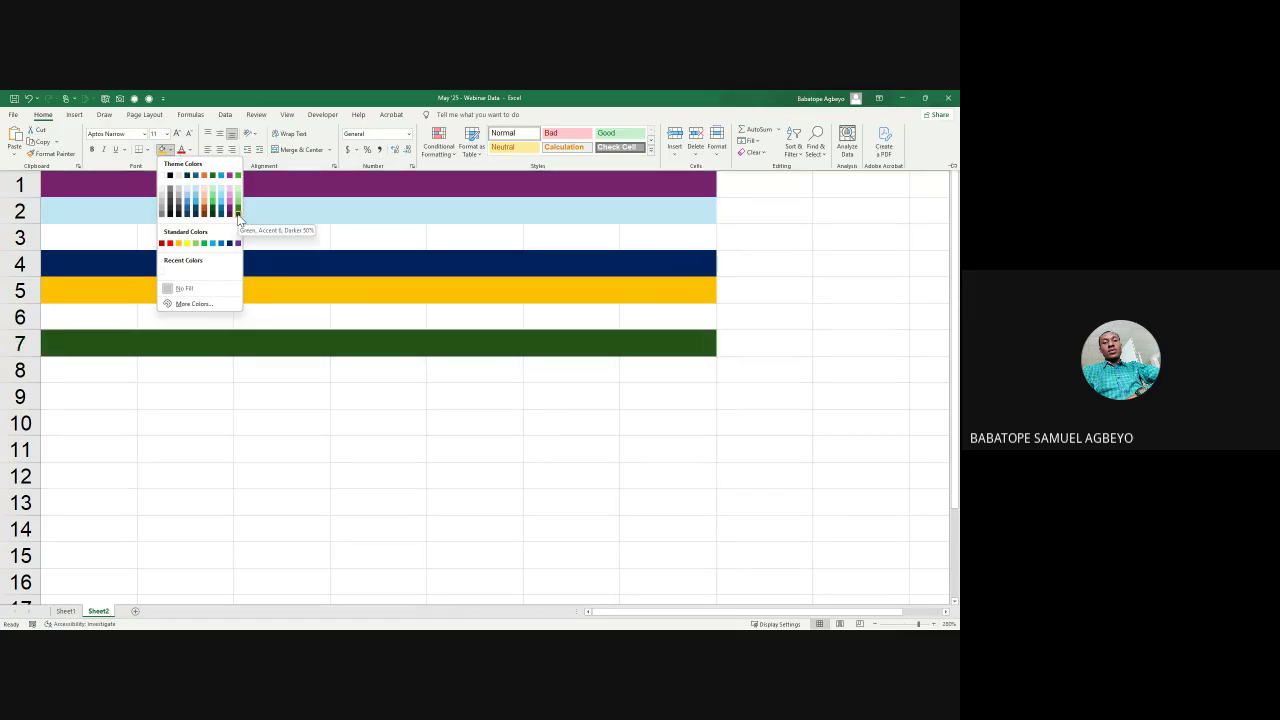
{"action": "left_click", "coordinate": [238, 214]}
{"action": "key", "text": "ctrl+F1"}
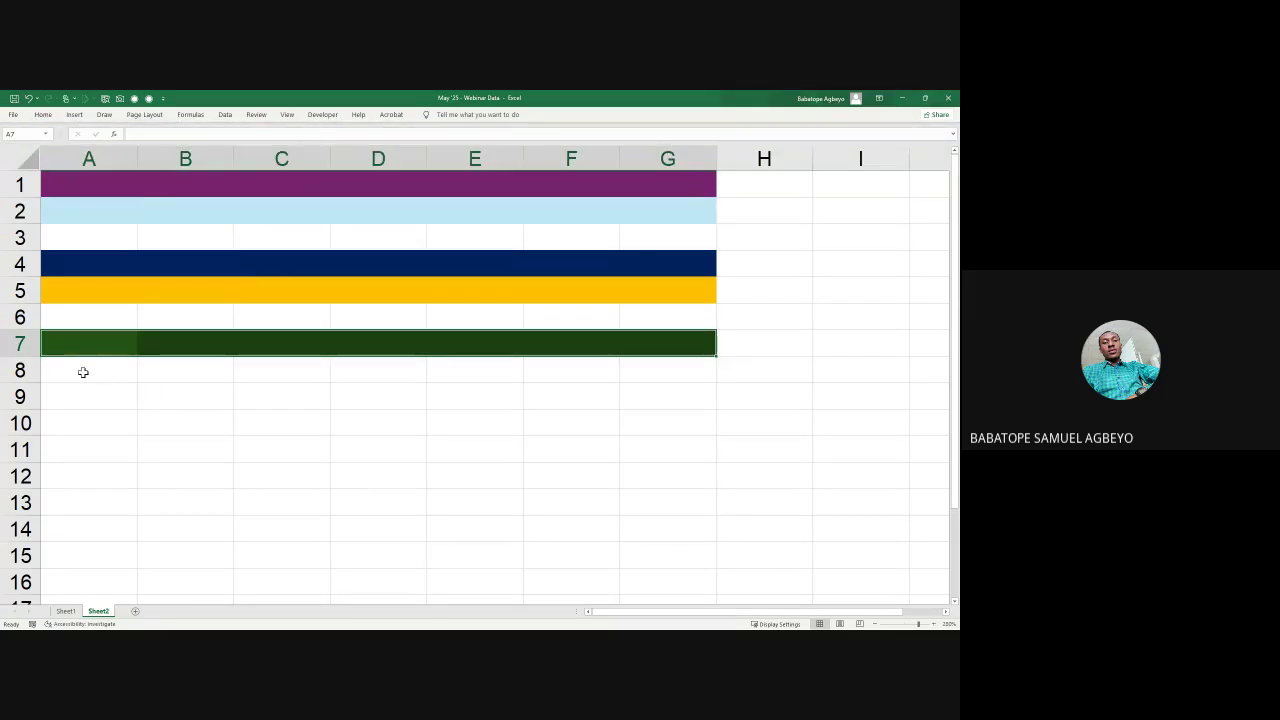
Step: Fill cells A8:G8, directly below the dark green band, with a light green theme color
{"action": "left_click_drag", "start_coordinate": [83, 372], "coordinate": [654, 371]}
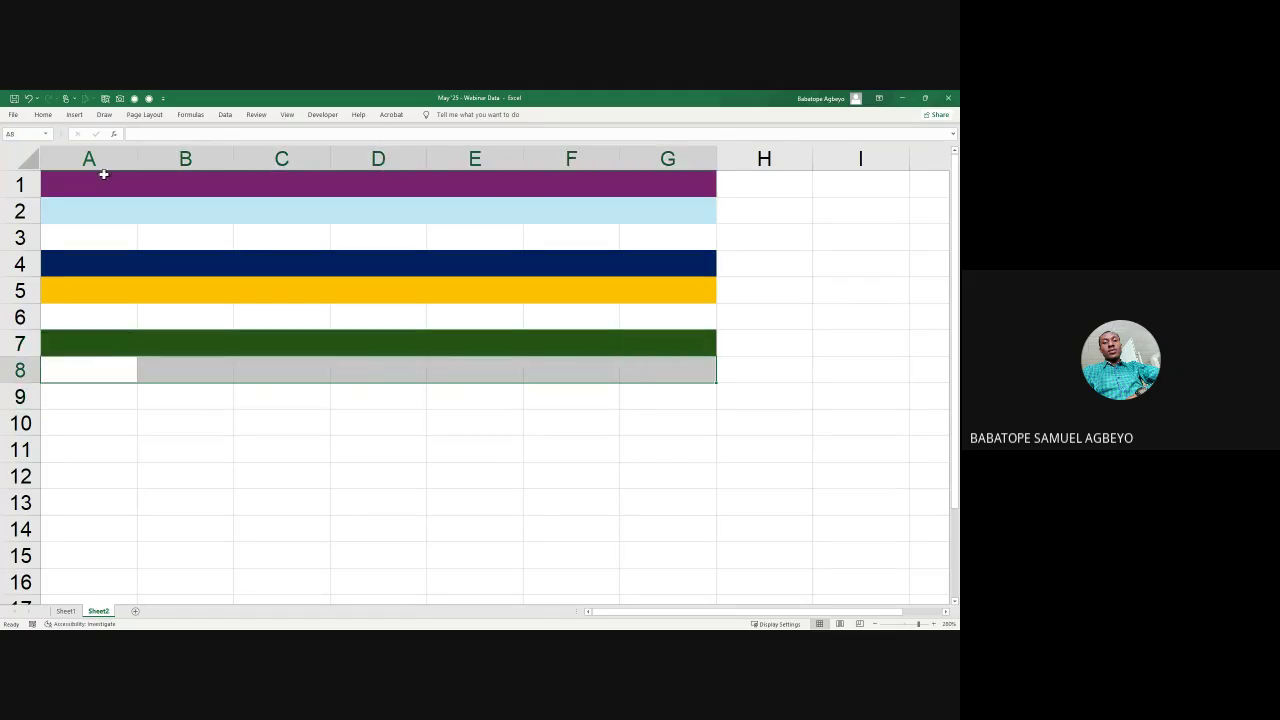
{"action": "left_click", "coordinate": [43, 114]}
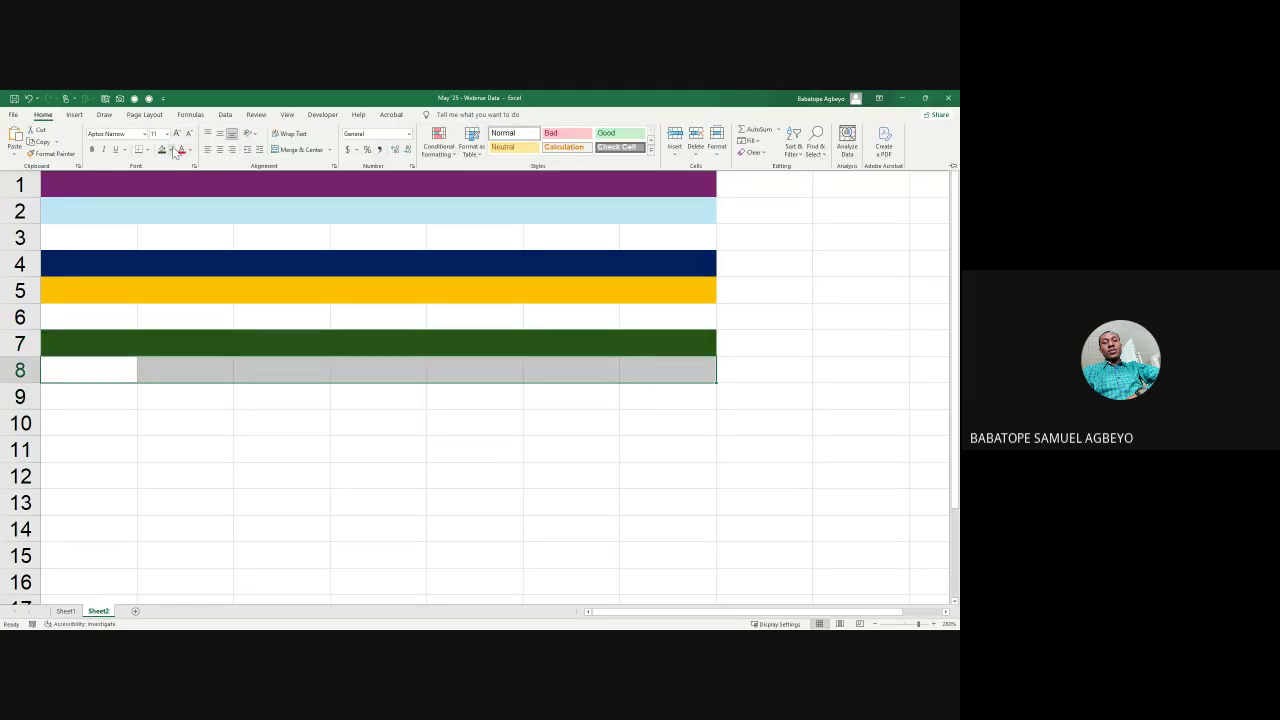
{"action": "left_click", "coordinate": [171, 150]}
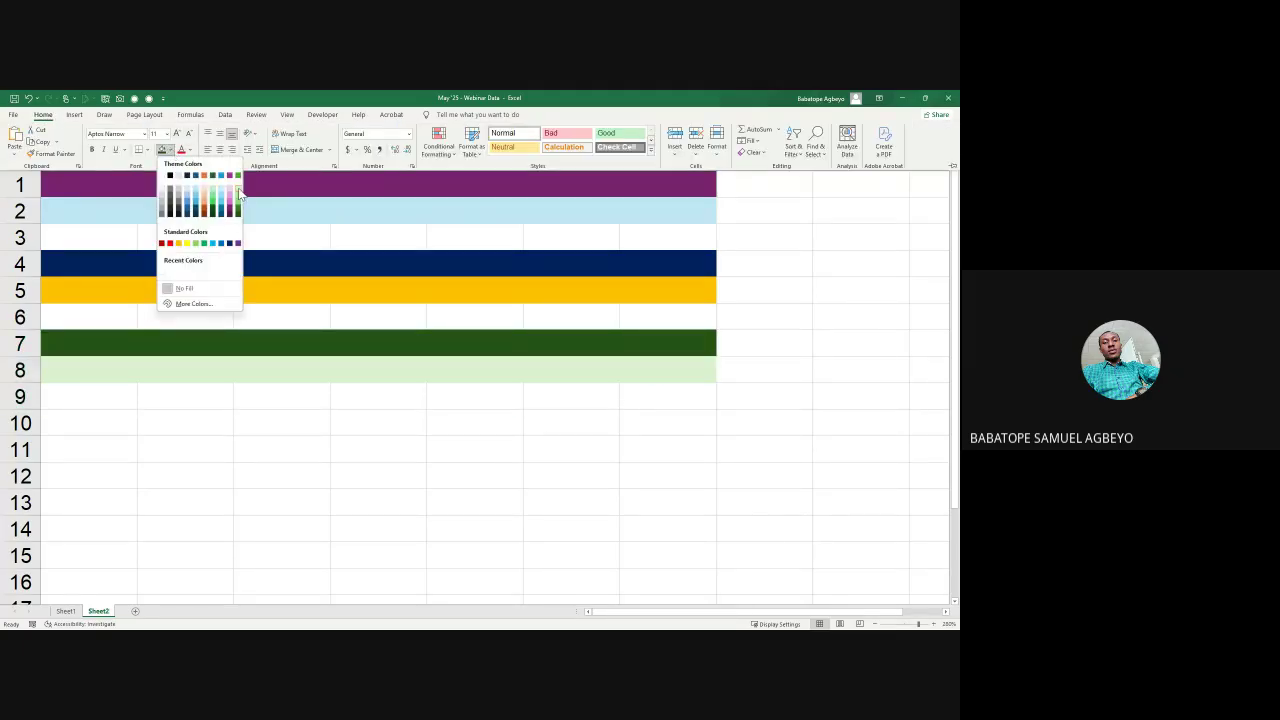
{"action": "left_click", "coordinate": [239, 199]}
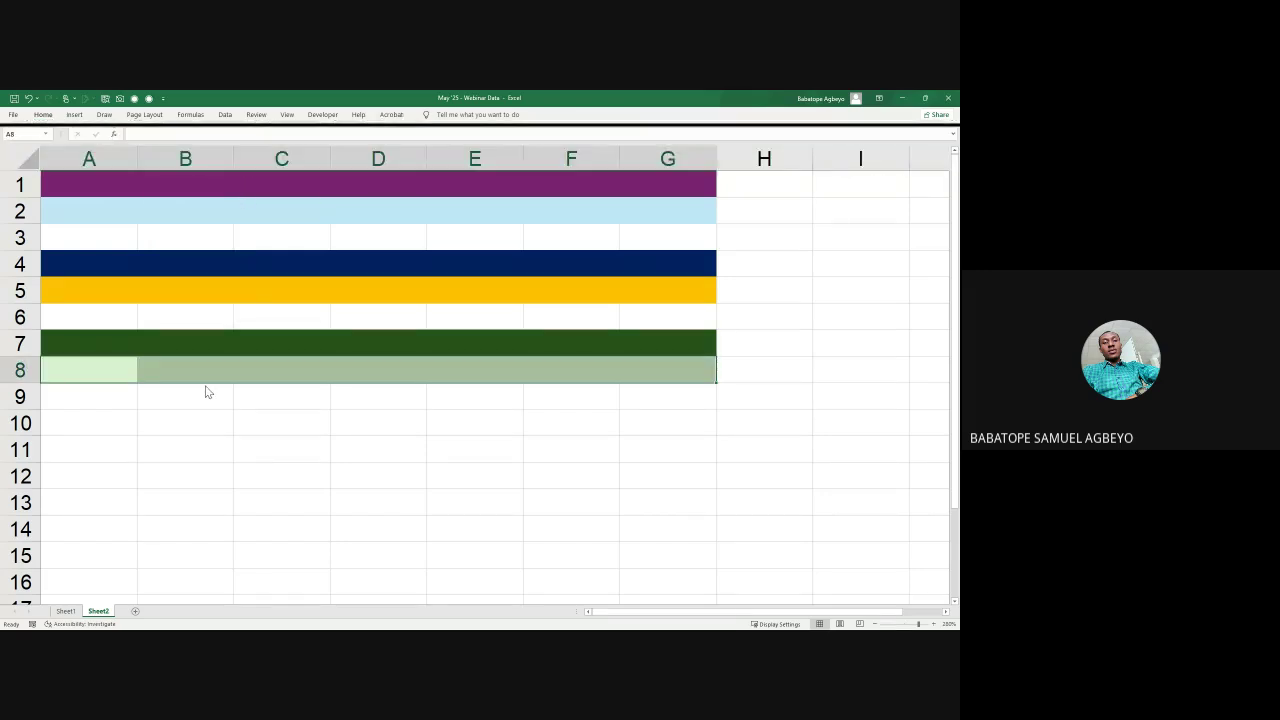
Step: Fill cells A10:G10 with the standard dark red color, leaving row 9 blank below the green pair
{"action": "left_click", "coordinate": [226, 423]}
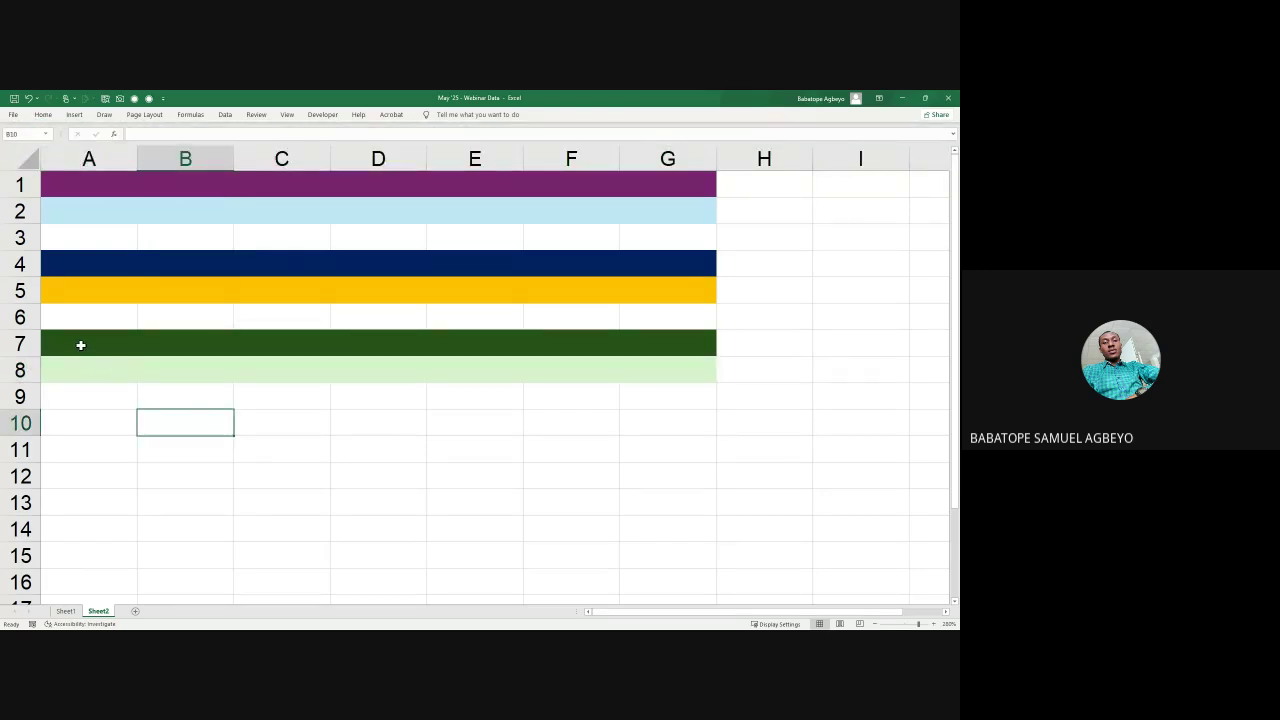
{"action": "left_click_drag", "start_coordinate": [81, 345], "coordinate": [683, 368]}
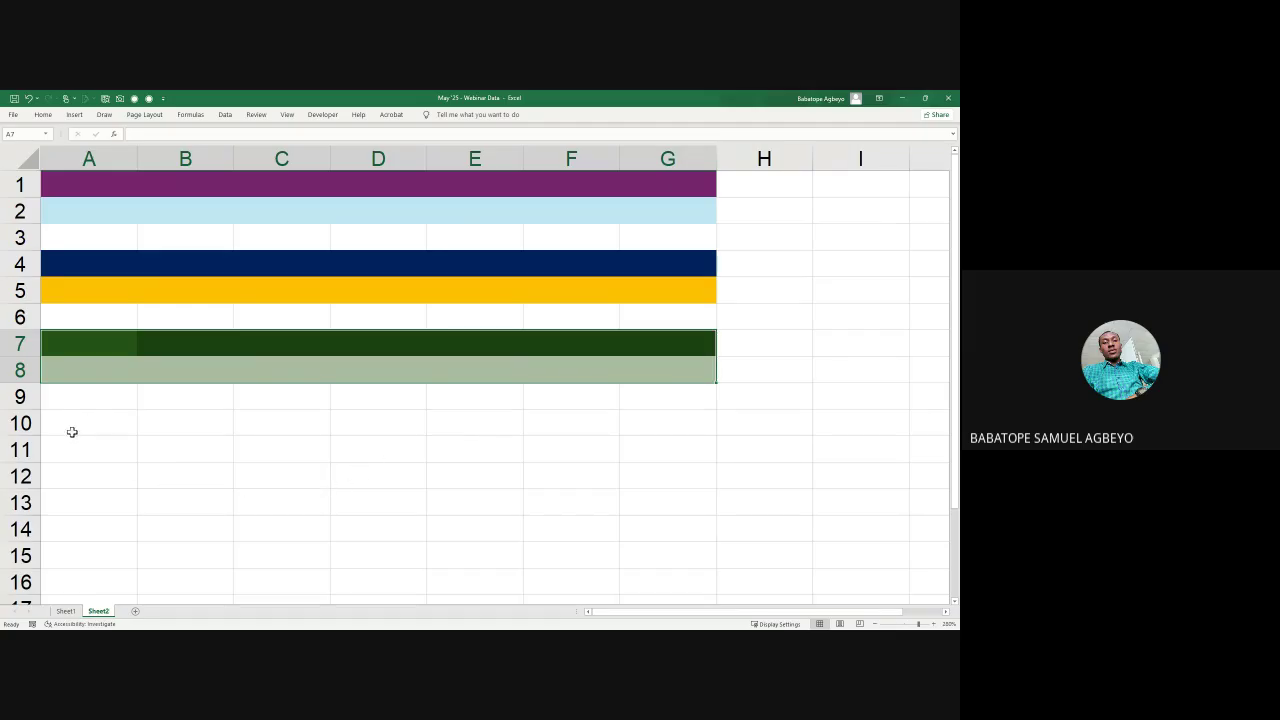
{"action": "left_click_drag", "start_coordinate": [73, 432], "coordinate": [633, 415]}
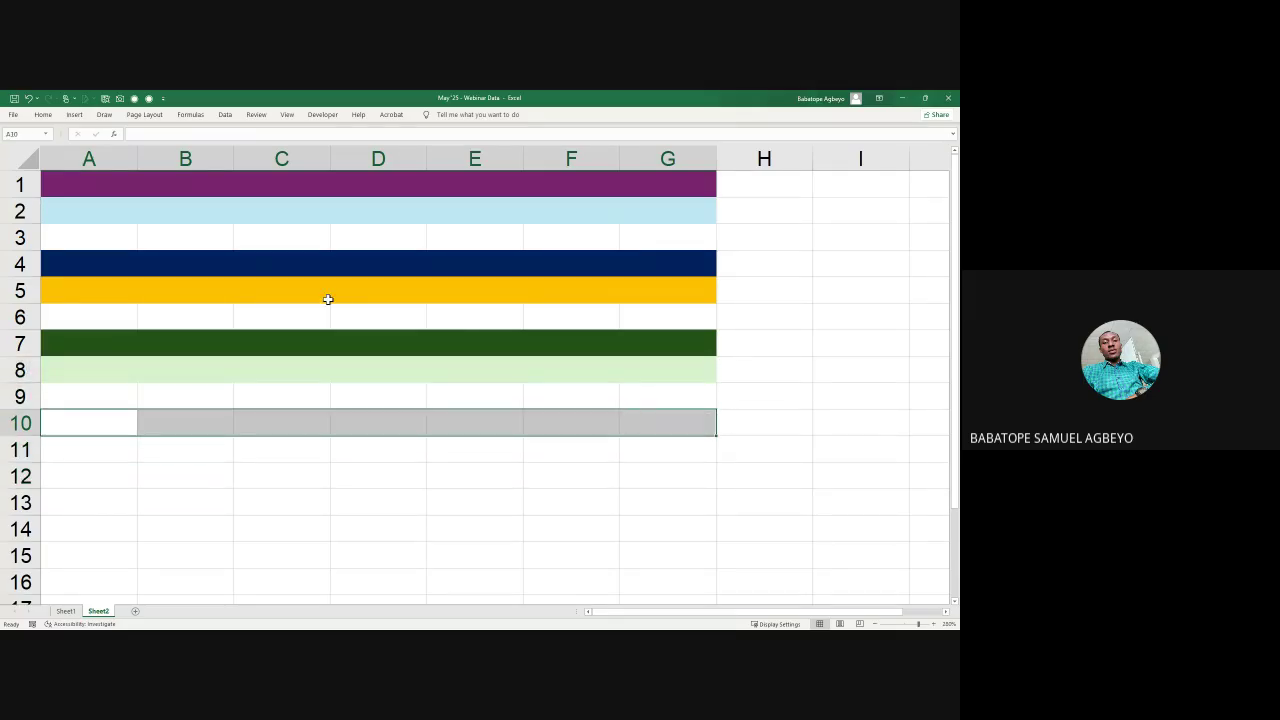
{"action": "left_click", "coordinate": [44, 116]}
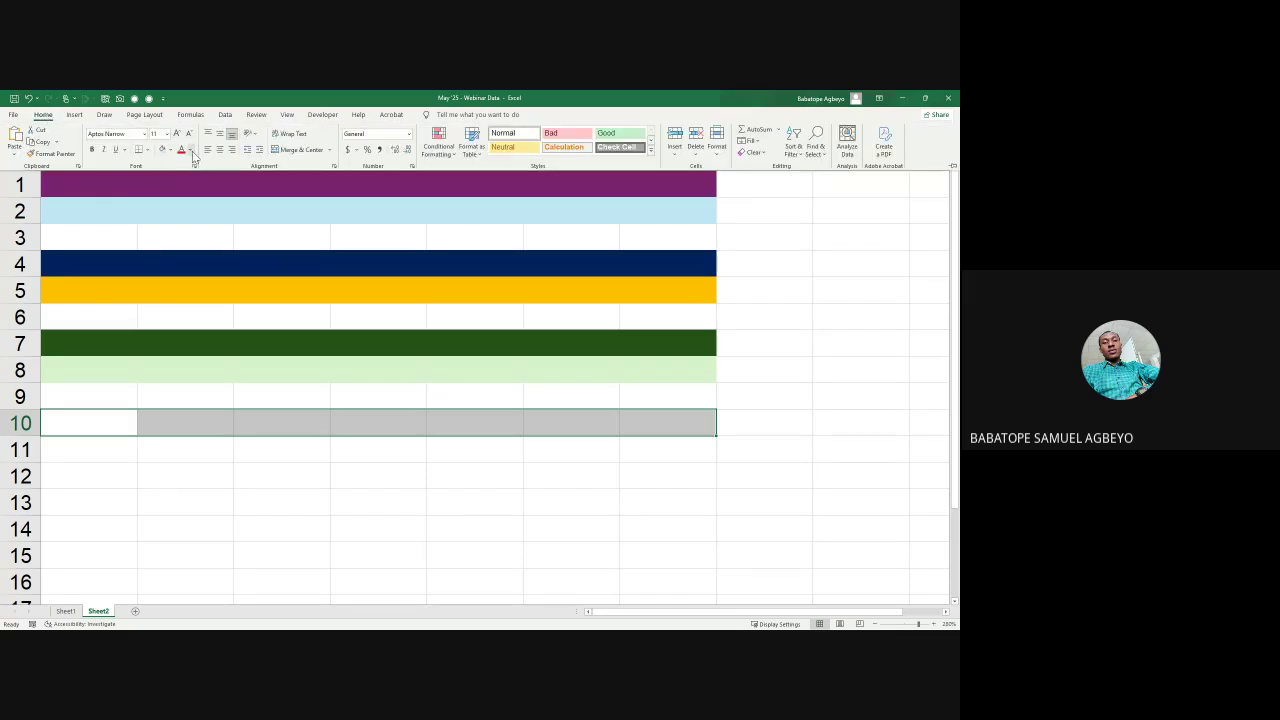
{"action": "left_click", "coordinate": [190, 150]}
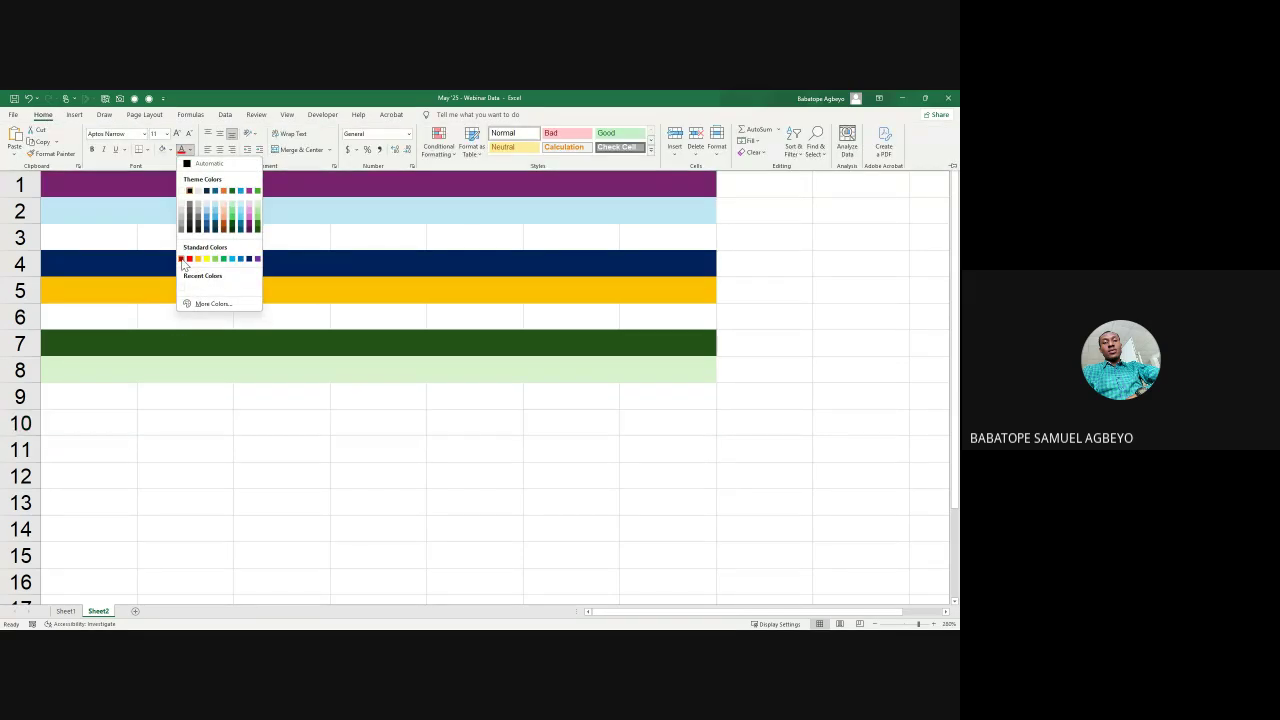
{"action": "left_click", "coordinate": [172, 148]}
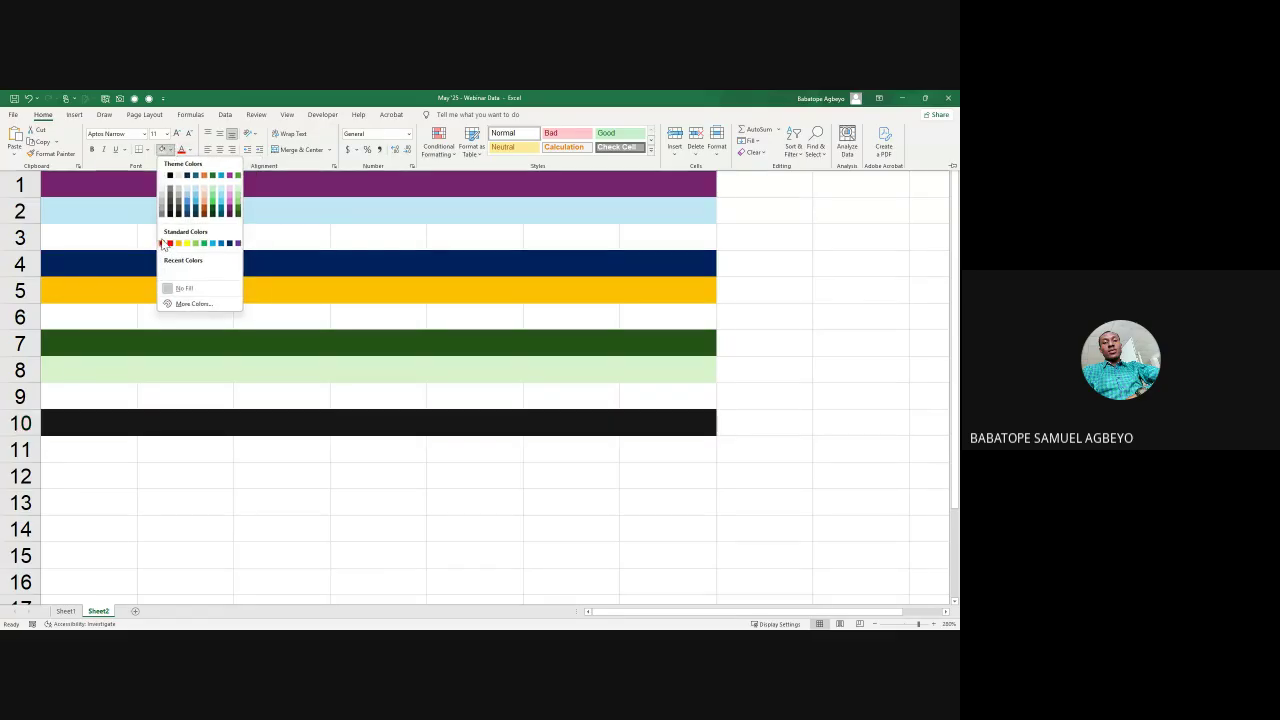
{"action": "left_click", "coordinate": [161, 244]}
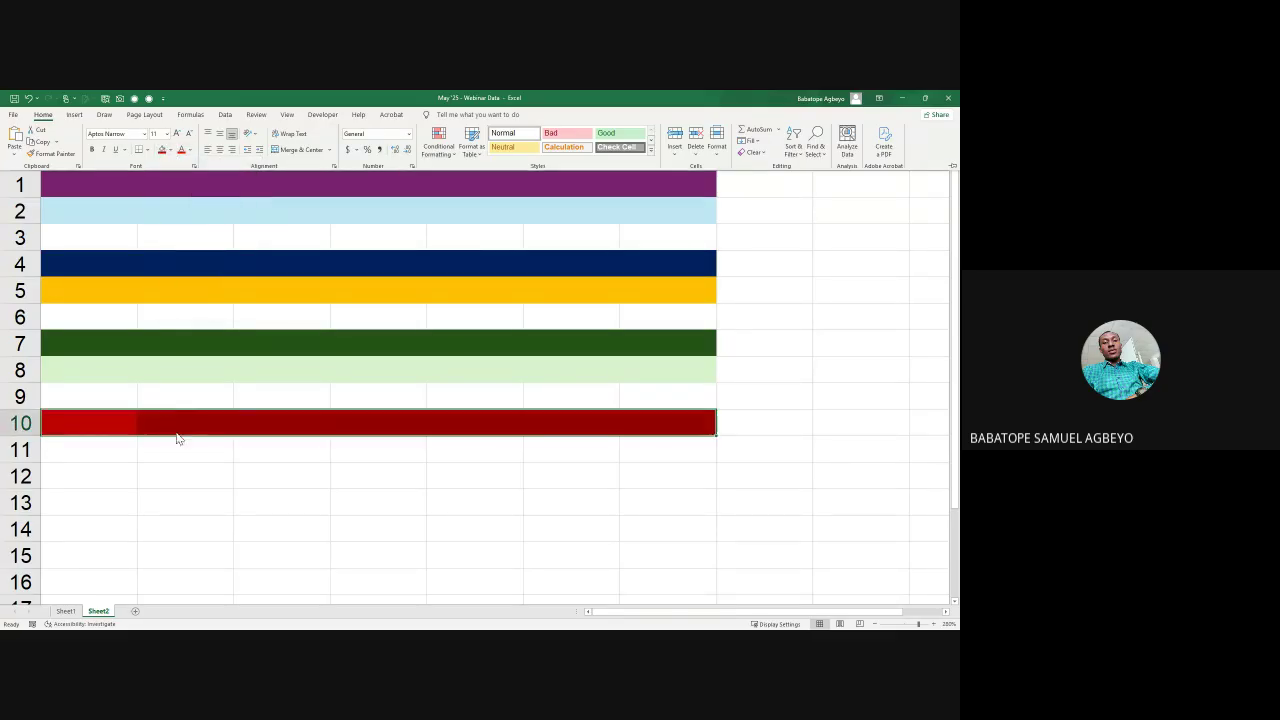
Step: Fill cells A11:G11, directly below the red band, with the theme color Dark Blue, Text 2, Lighter 10%
{"action": "left_click", "coordinate": [100, 447]}
{"action": "left_click", "coordinate": [110, 452]}
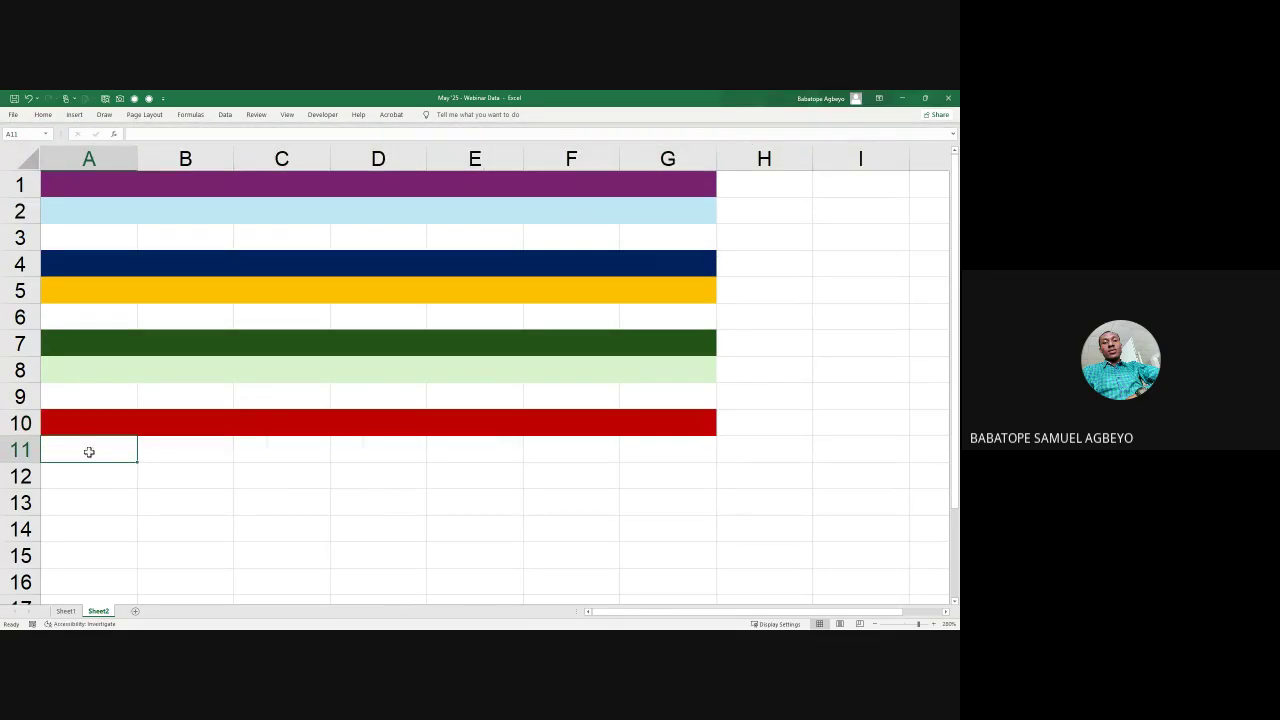
{"action": "left_click_drag", "start_coordinate": [136, 453], "coordinate": [654, 454]}
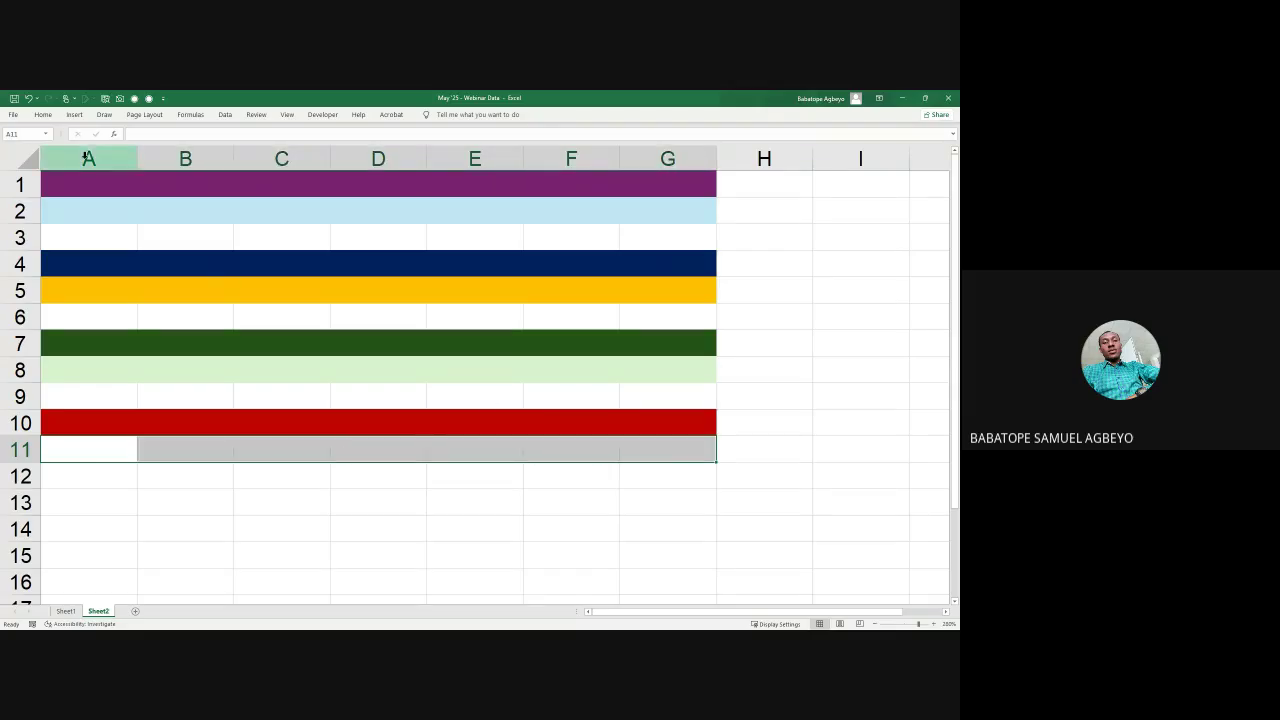
{"action": "left_click", "coordinate": [48, 116]}
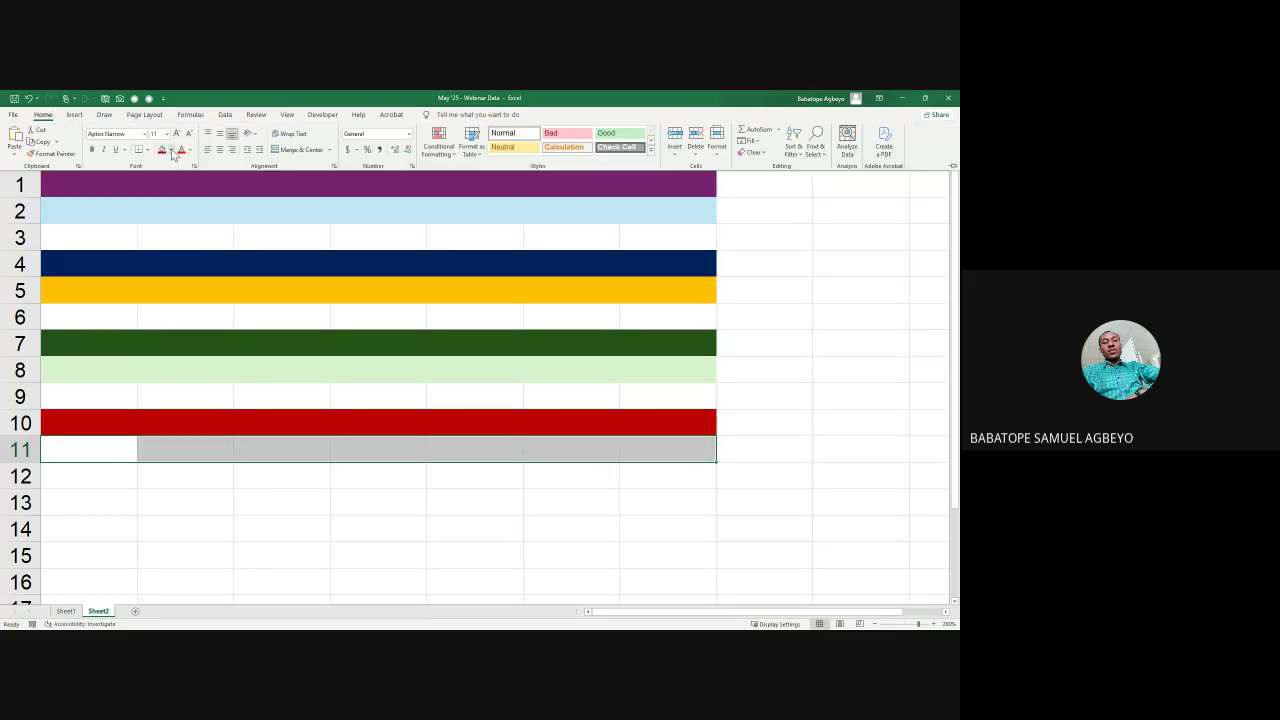
{"action": "left_click", "coordinate": [170, 150]}
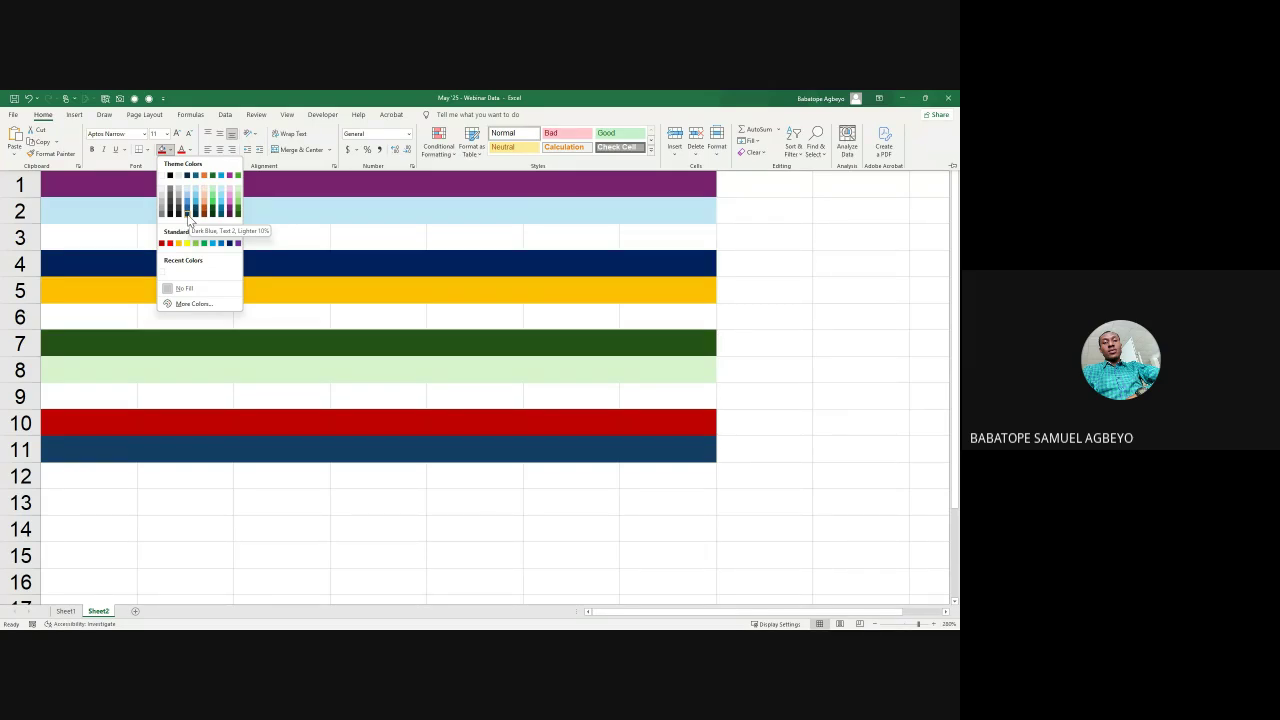
{"action": "left_click", "coordinate": [188, 218]}
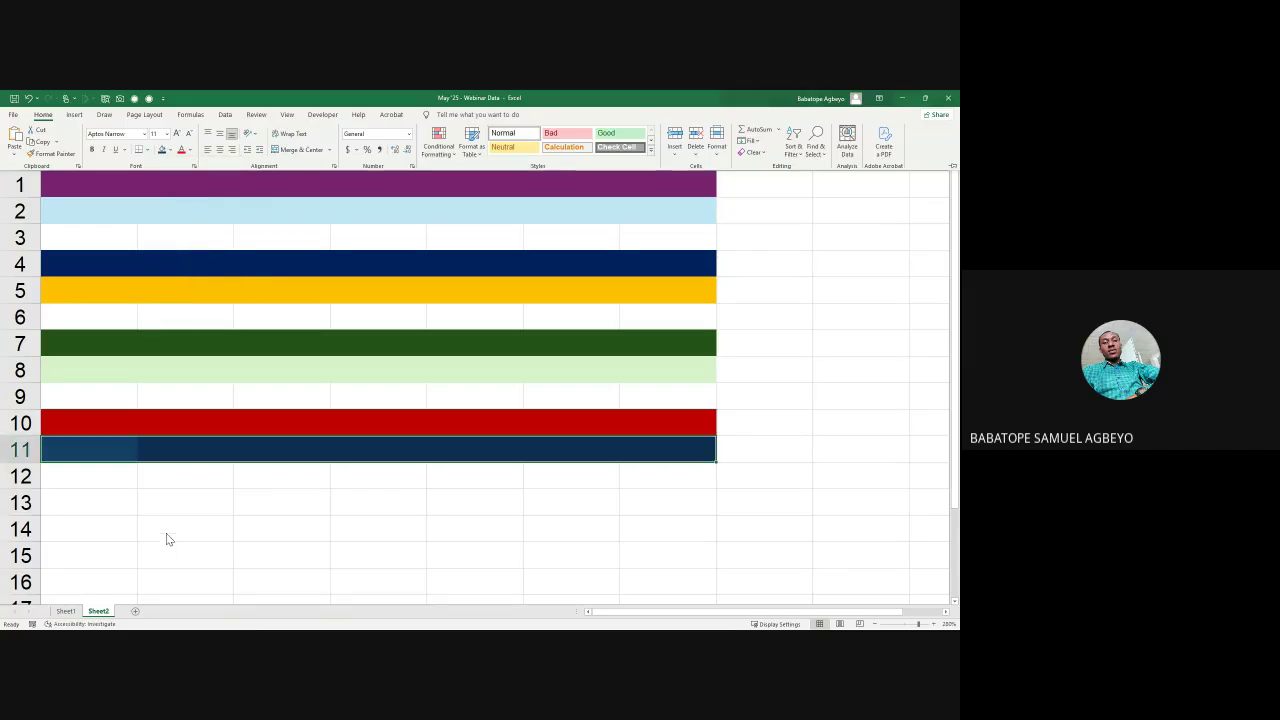
{"action": "left_click", "coordinate": [170, 151]}
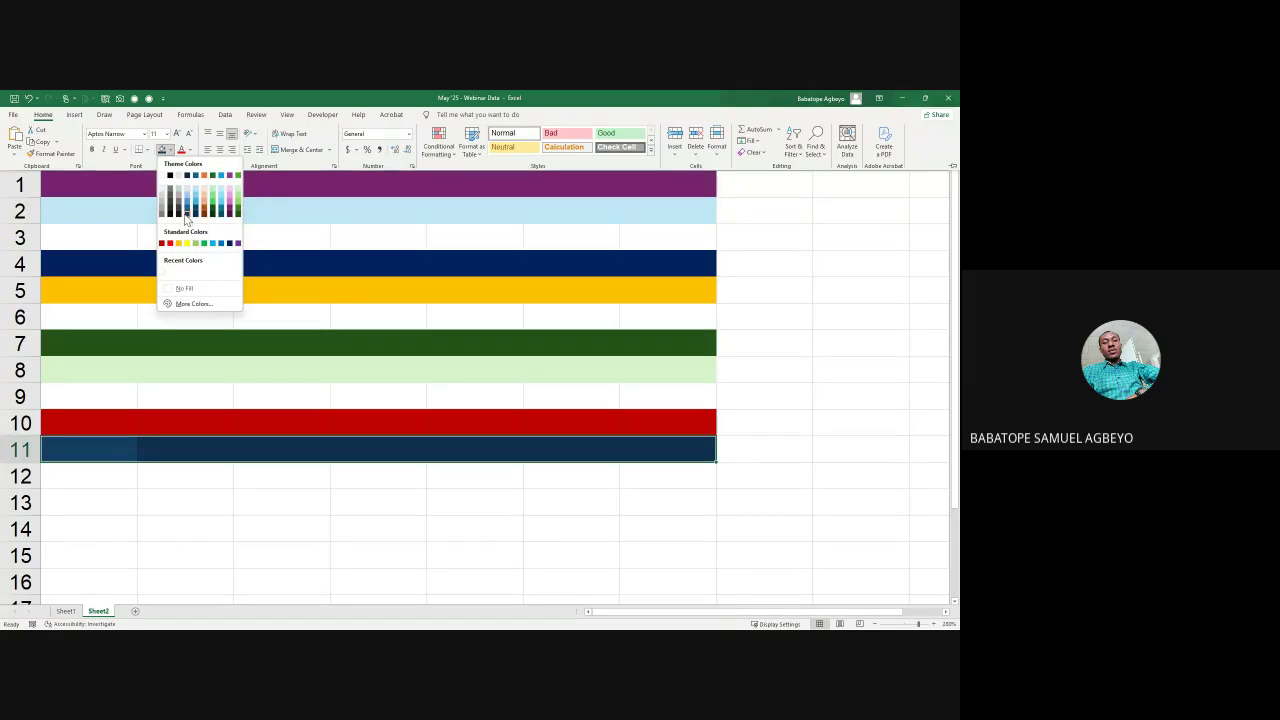
{"action": "left_click", "coordinate": [188, 218]}
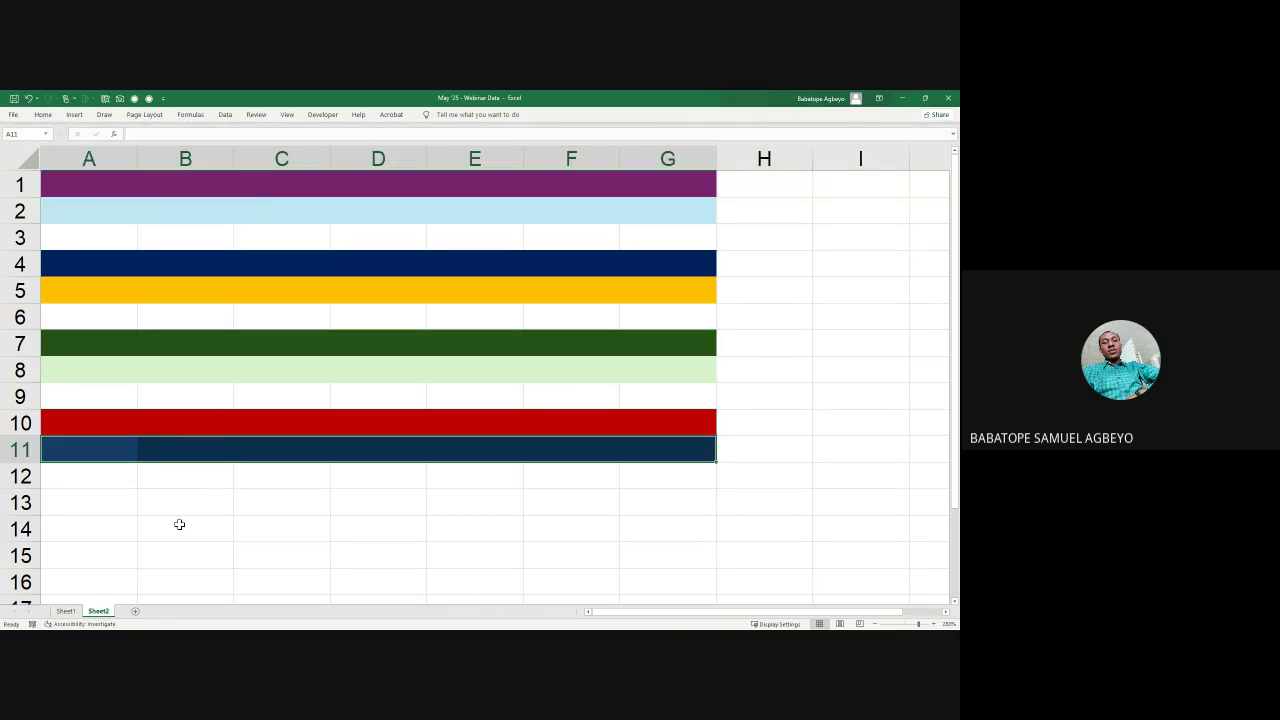
Step: Hide the color band sheet, Sheet2, and add a new blank worksheet, returning to Sheet1
{"action": "right_click", "coordinate": [102, 613]}
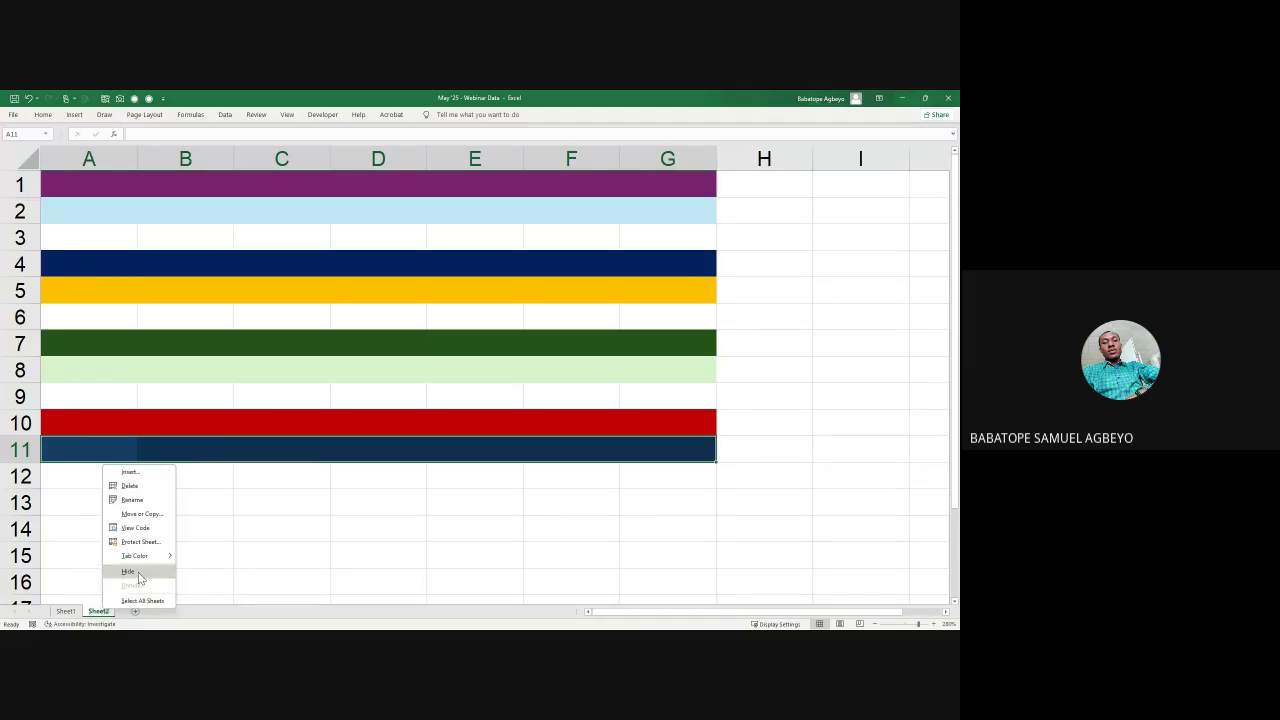
{"action": "left_click", "coordinate": [128, 571]}
{"action": "left_click", "coordinate": [105, 613]}
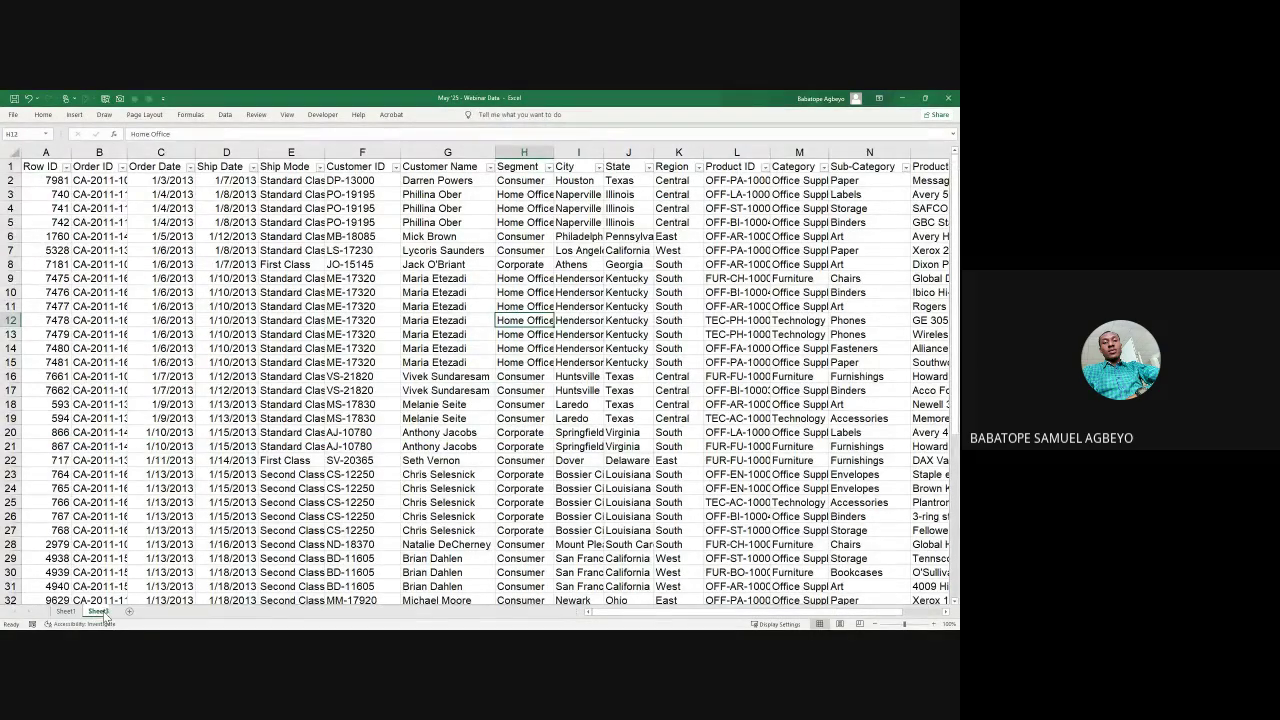
{"action": "left_click", "coordinate": [65, 611]}
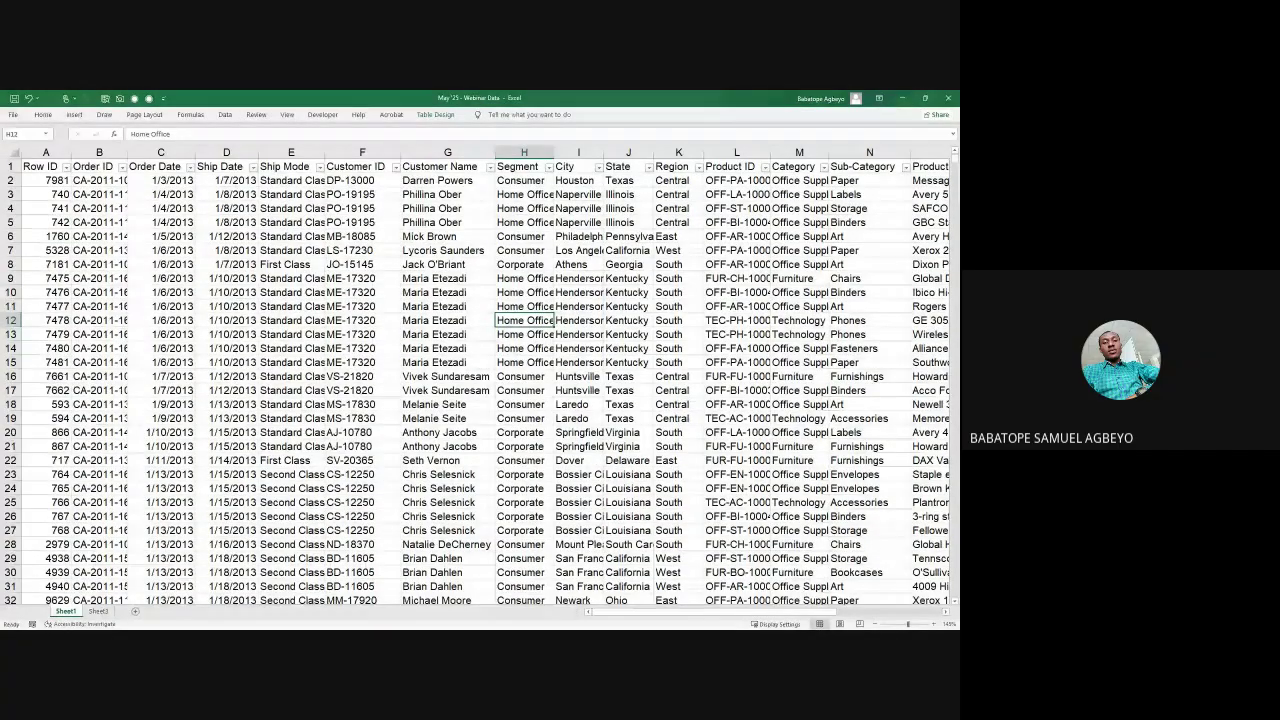
Step: Switch to the blank PowerPoint presentation, paste the copied ID Analytics logo and position it over the title placeholder
{"action": "key", "text": "alt+Tab"}
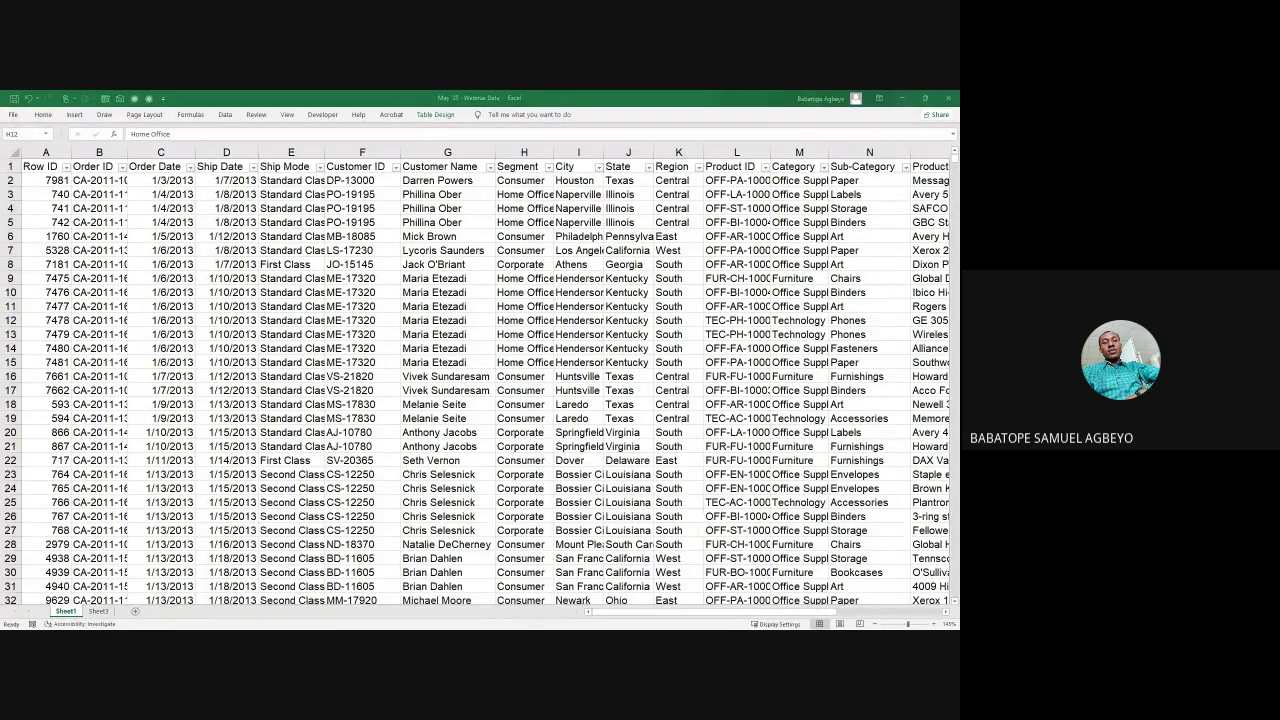
{"action": "key", "text": "alt+Tab"}
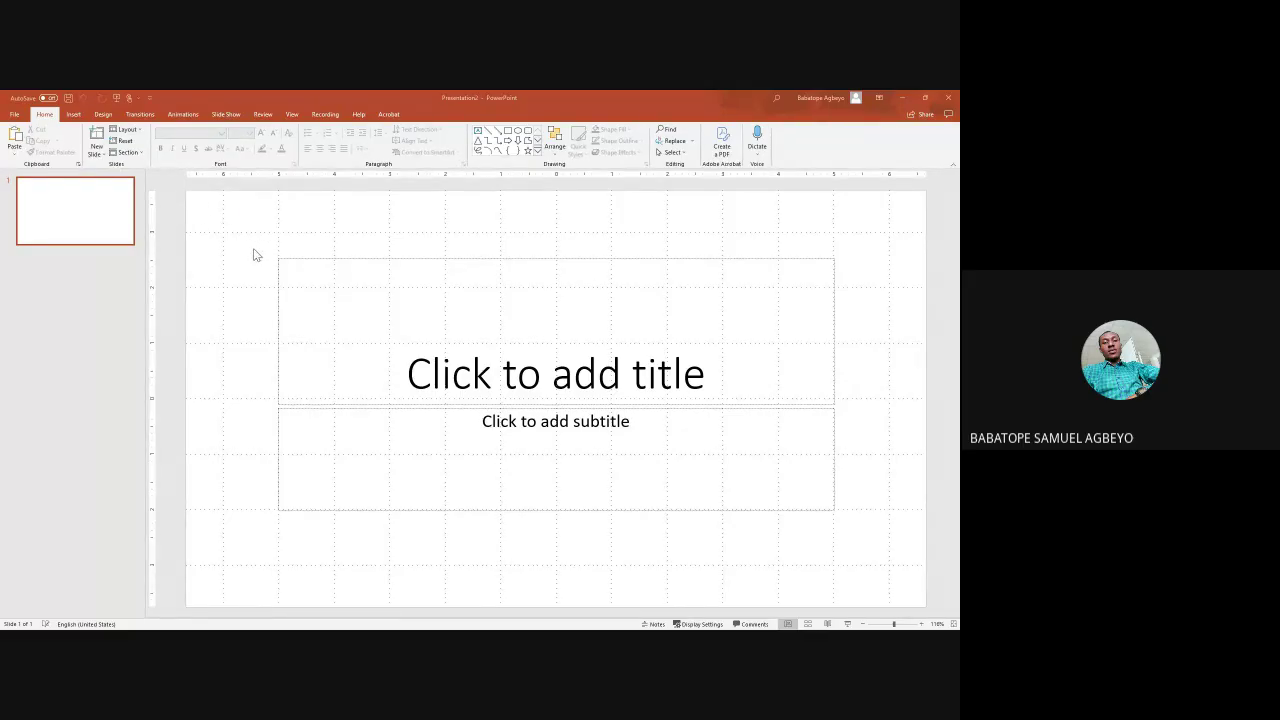
{"action": "key", "text": "ctrl+v"}
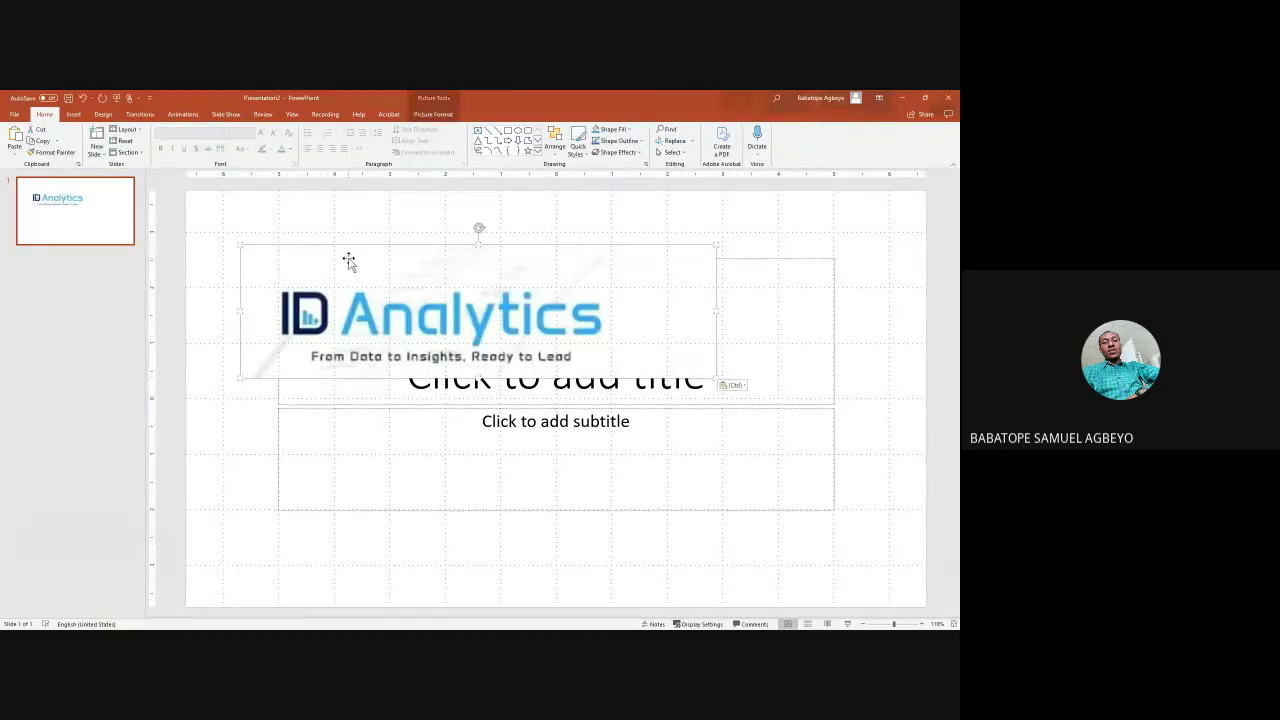
{"action": "left_click_drag", "start_coordinate": [343, 254], "coordinate": [410, 280]}
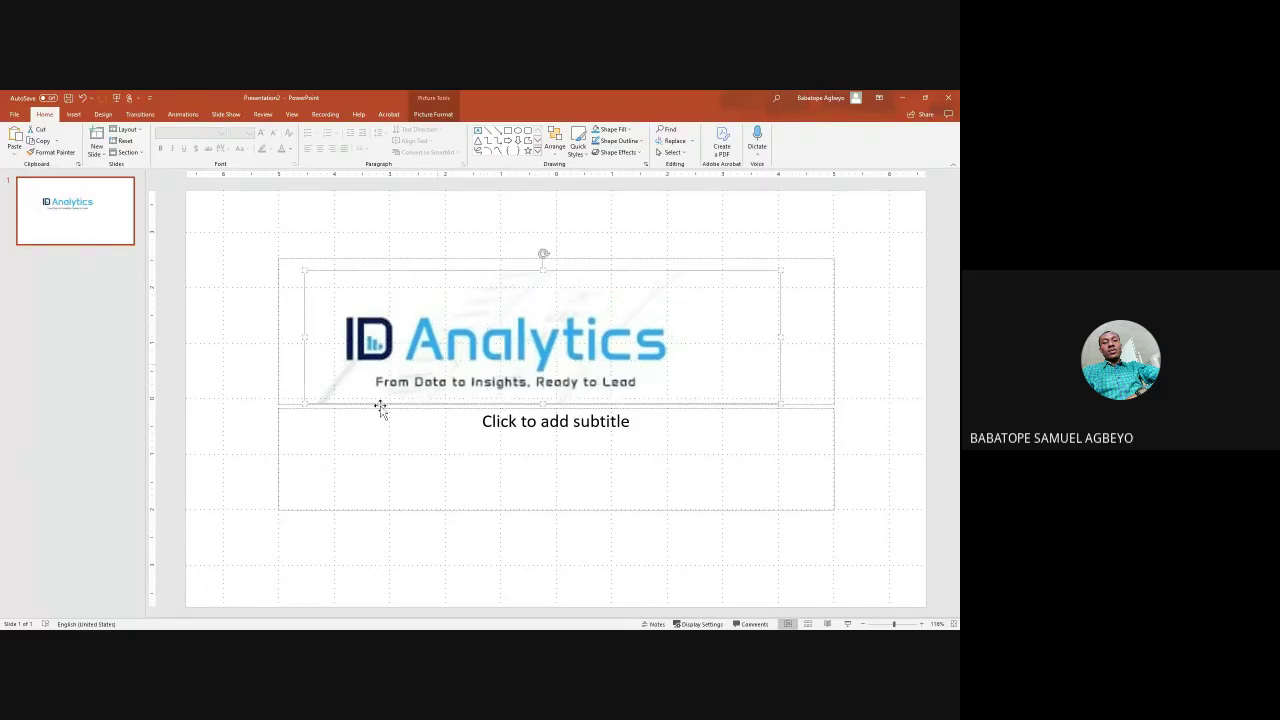
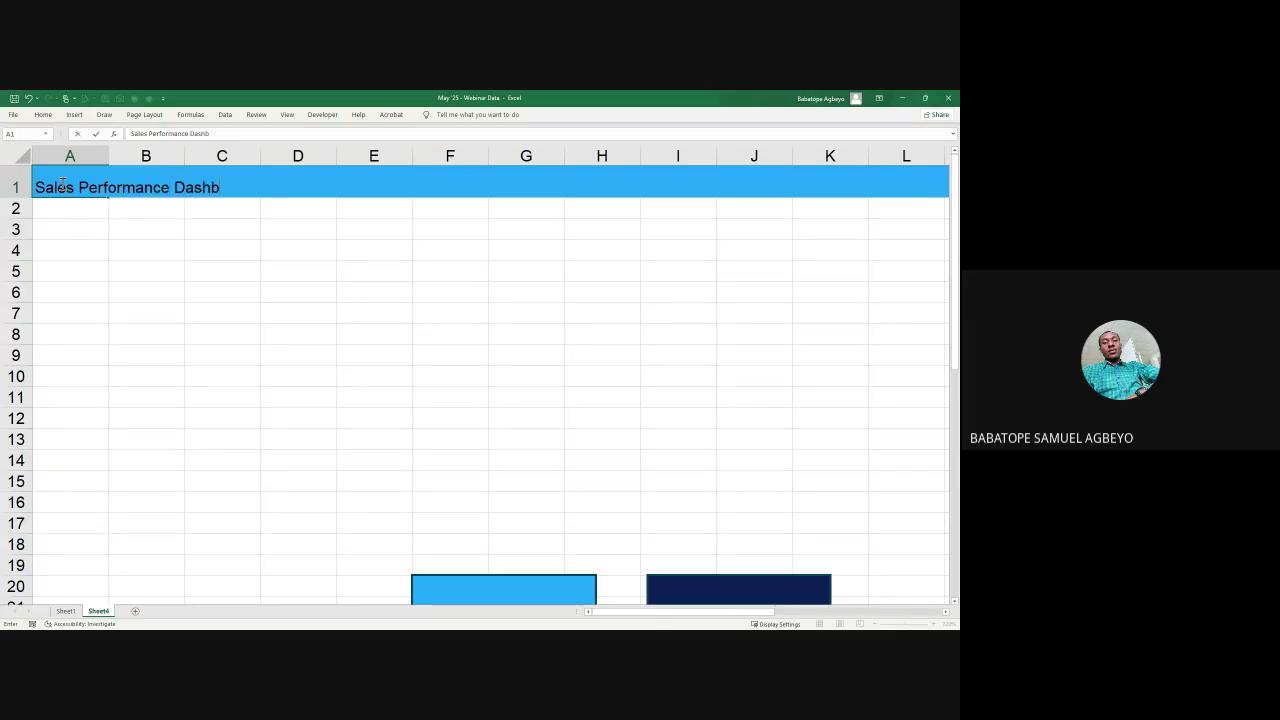
Step: Enter the heading "Sales Performance Dashboard" in cell A1 of the blue banner row and make its font color white
{"action": "key", "text": "ctrl+Return"}
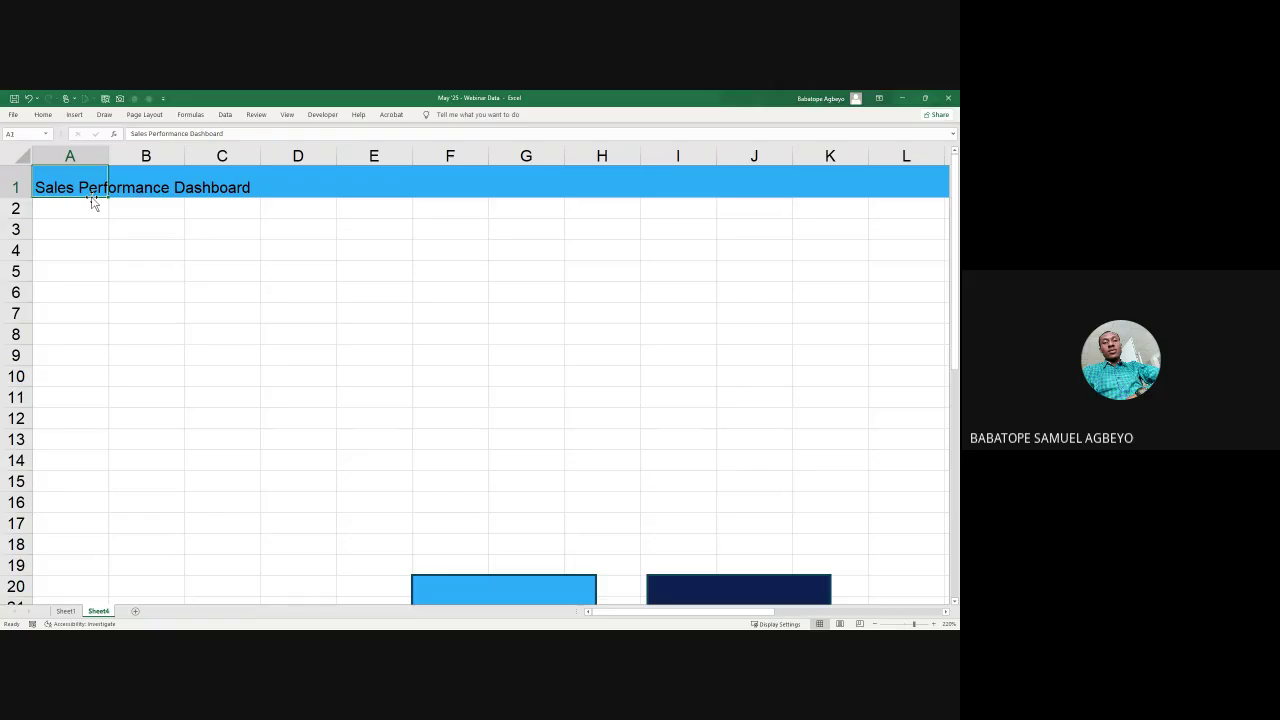
{"action": "left_click", "coordinate": [43, 115]}
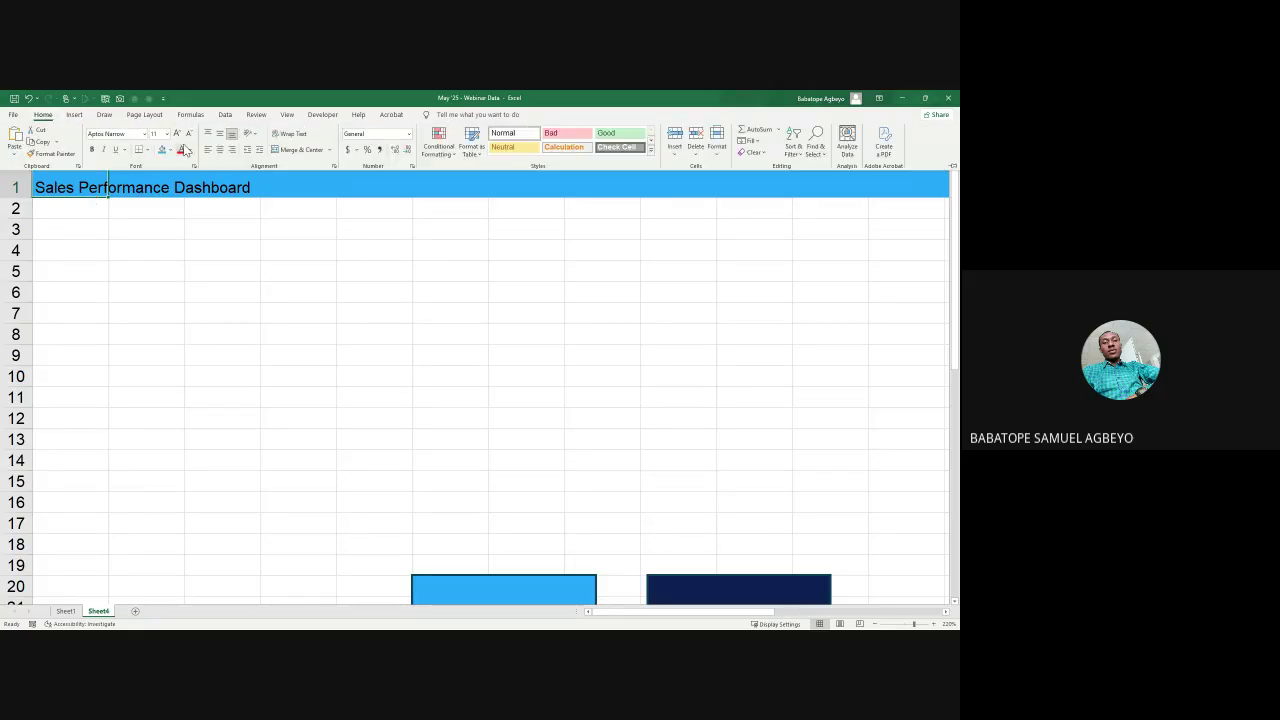
{"action": "left_click", "coordinate": [191, 150]}
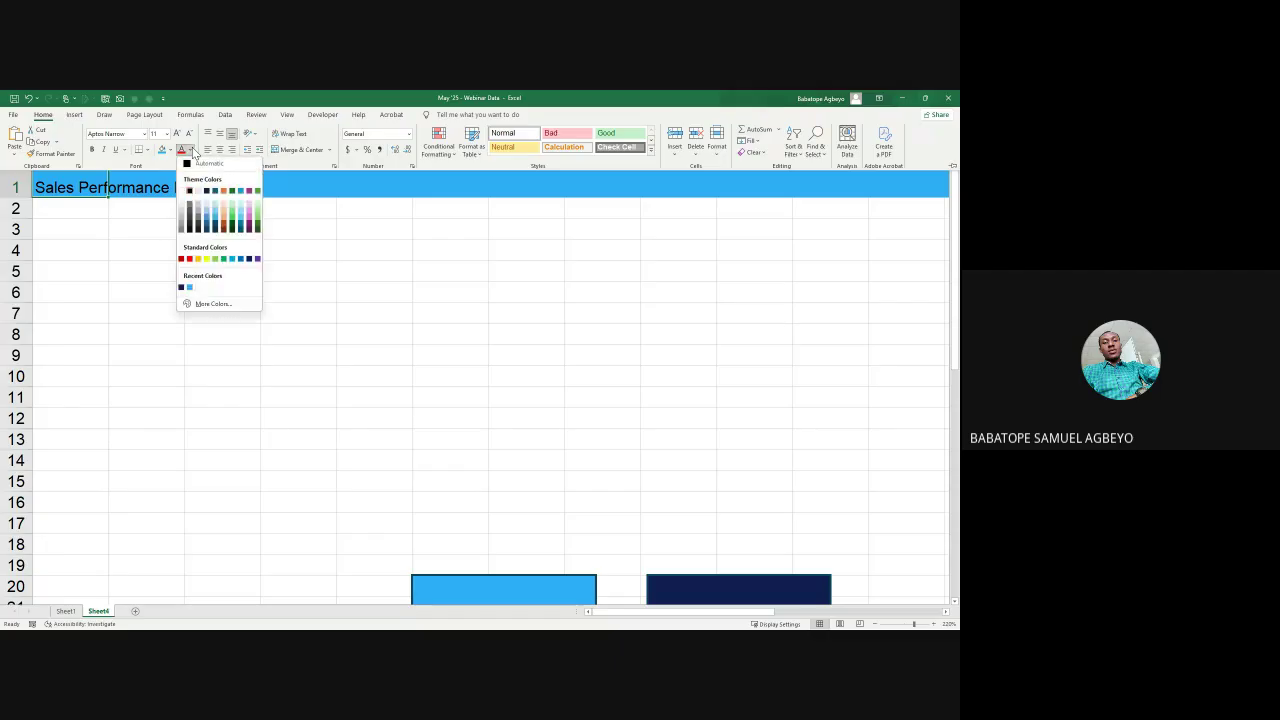
{"action": "left_click", "coordinate": [198, 286]}
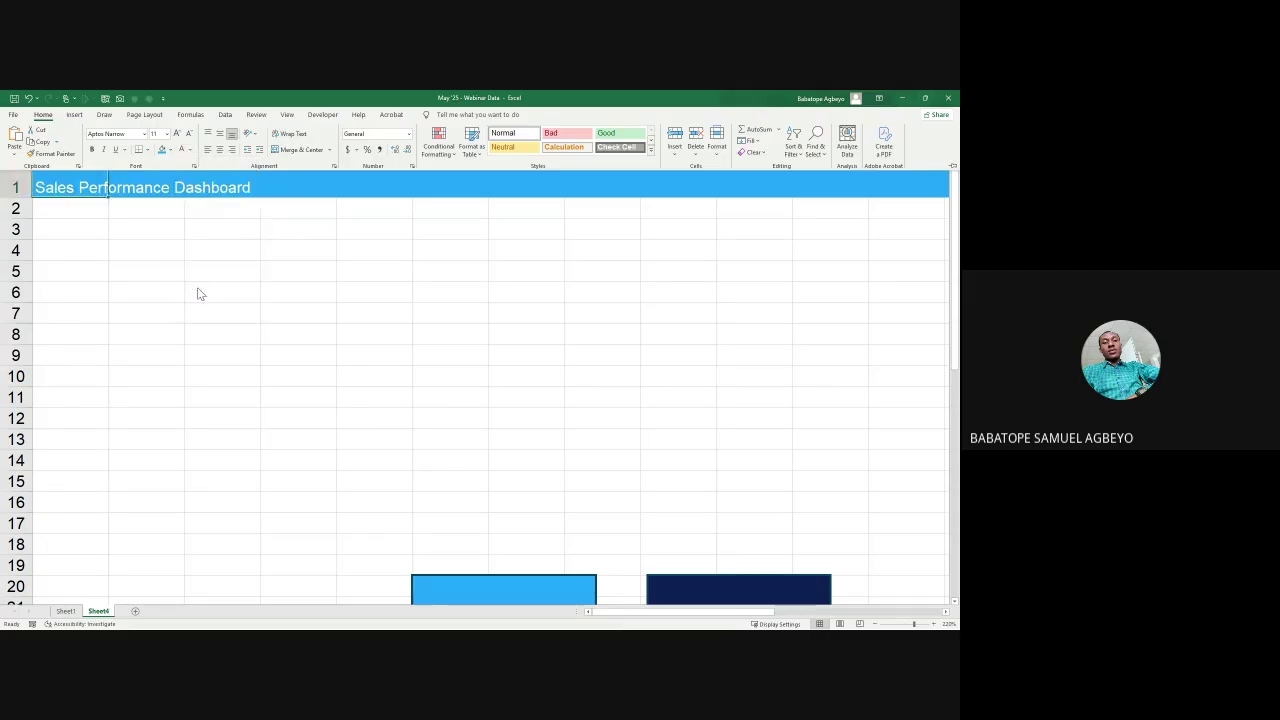
{"action": "left_click", "coordinate": [191, 304]}
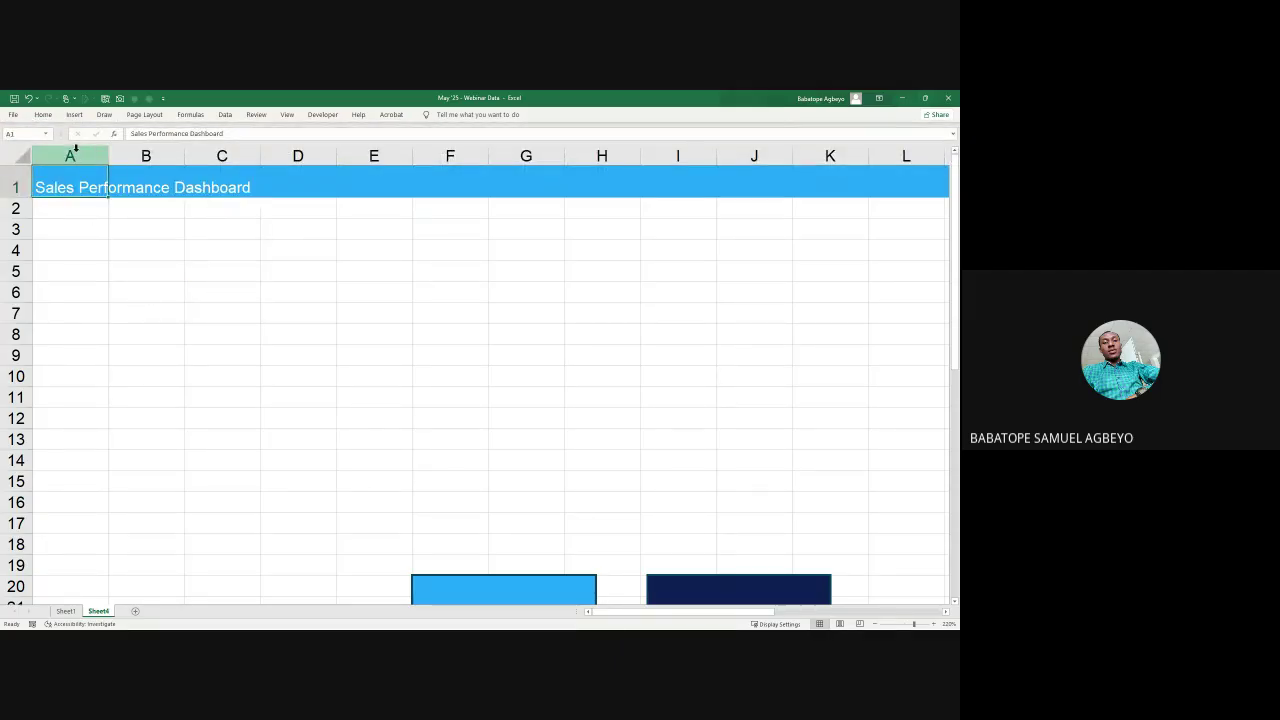
{"action": "left_click", "coordinate": [88, 274]}
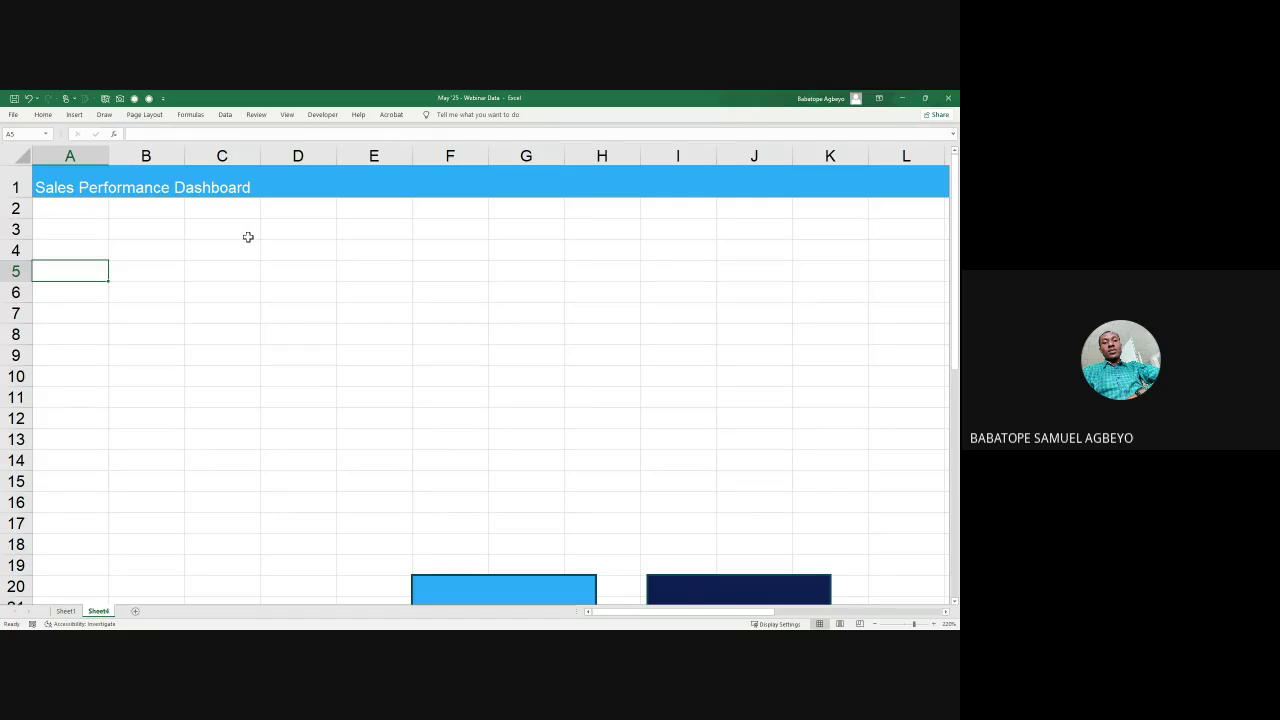
Step: Insert a blank column before the dashboard heading's column and narrow it to a slim left margin
{"action": "left_click", "coordinate": [75, 155]}
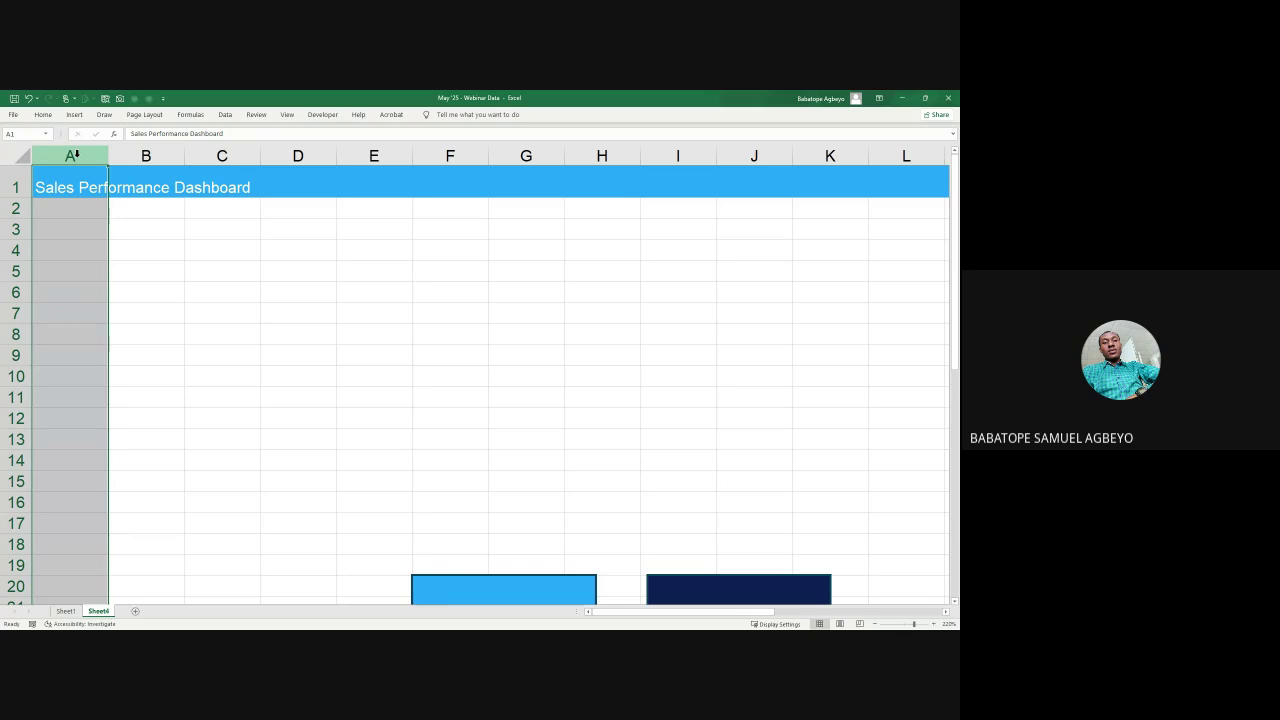
{"action": "key", "text": "ctrl+shift+plus"}
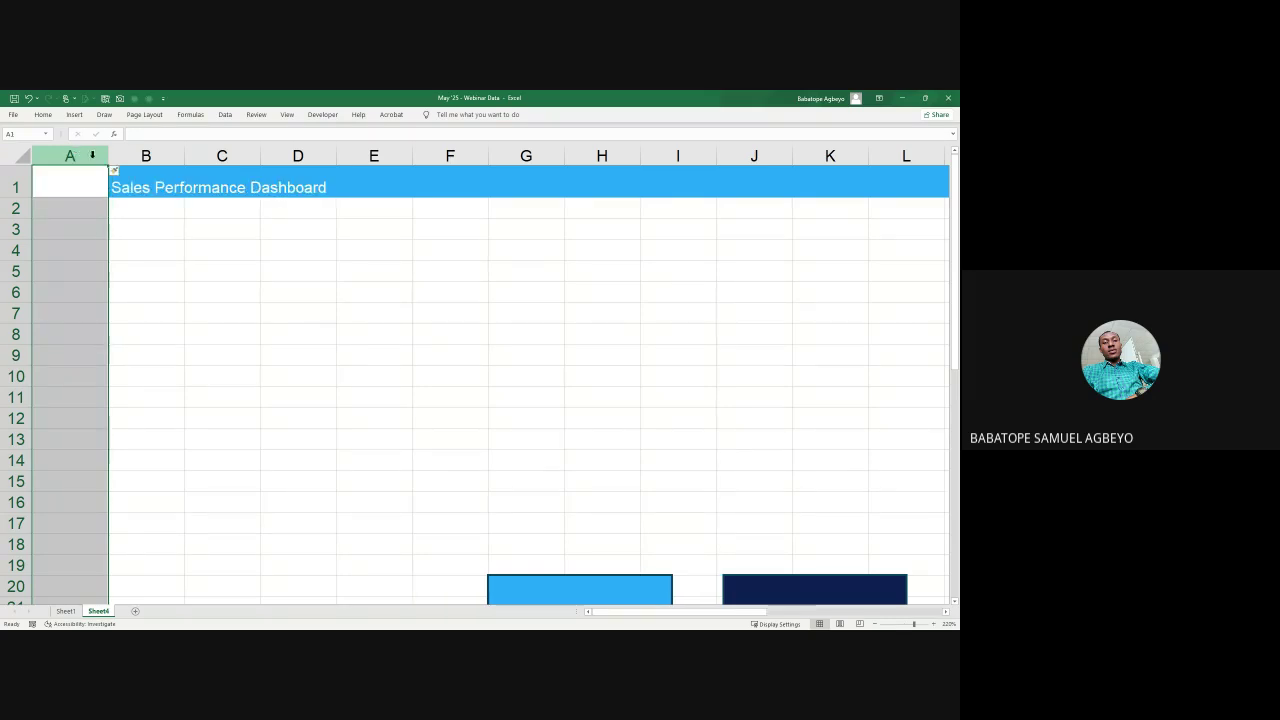
{"action": "left_click_drag", "start_coordinate": [106, 155], "coordinate": [43, 157]}
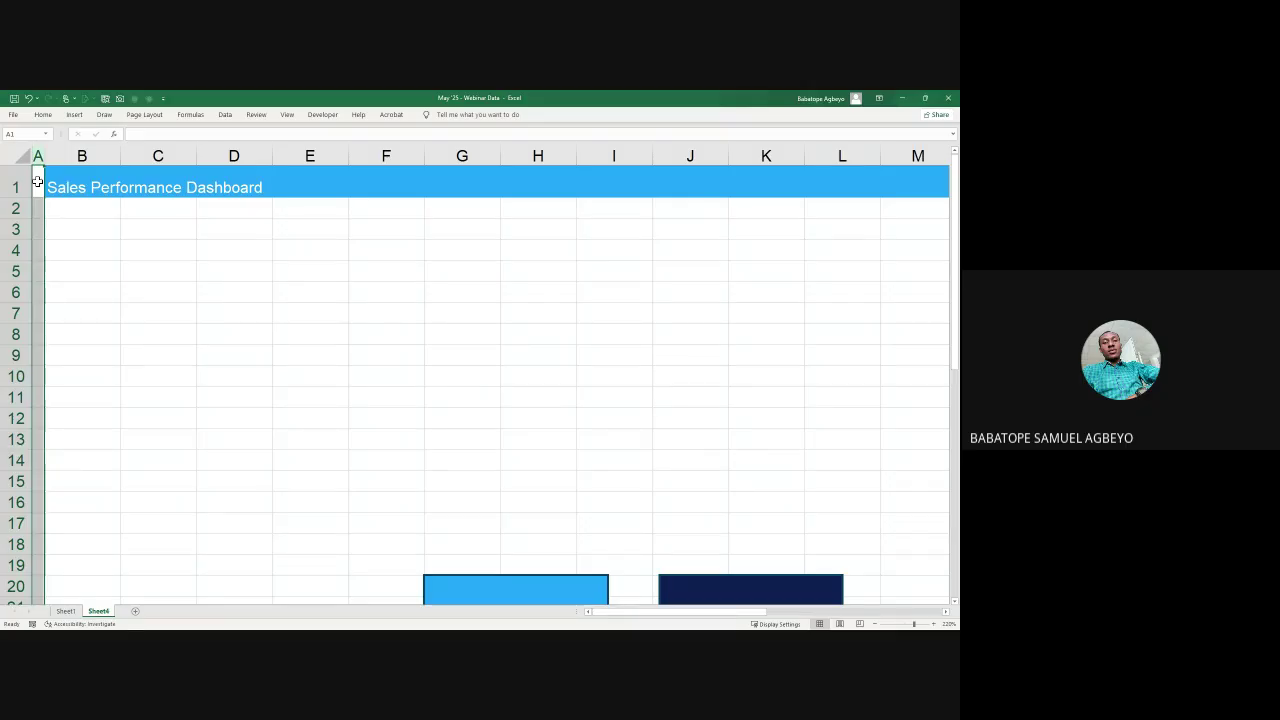
Step: Reduce the width of column A through the column width setting to make the margin even slimmer
{"action": "left_click", "coordinate": [38, 155]}
{"action": "left_click", "coordinate": [410, 150]}
{"action": "left_click_drag", "start_coordinate": [412, 148], "coordinate": [539, 147]}
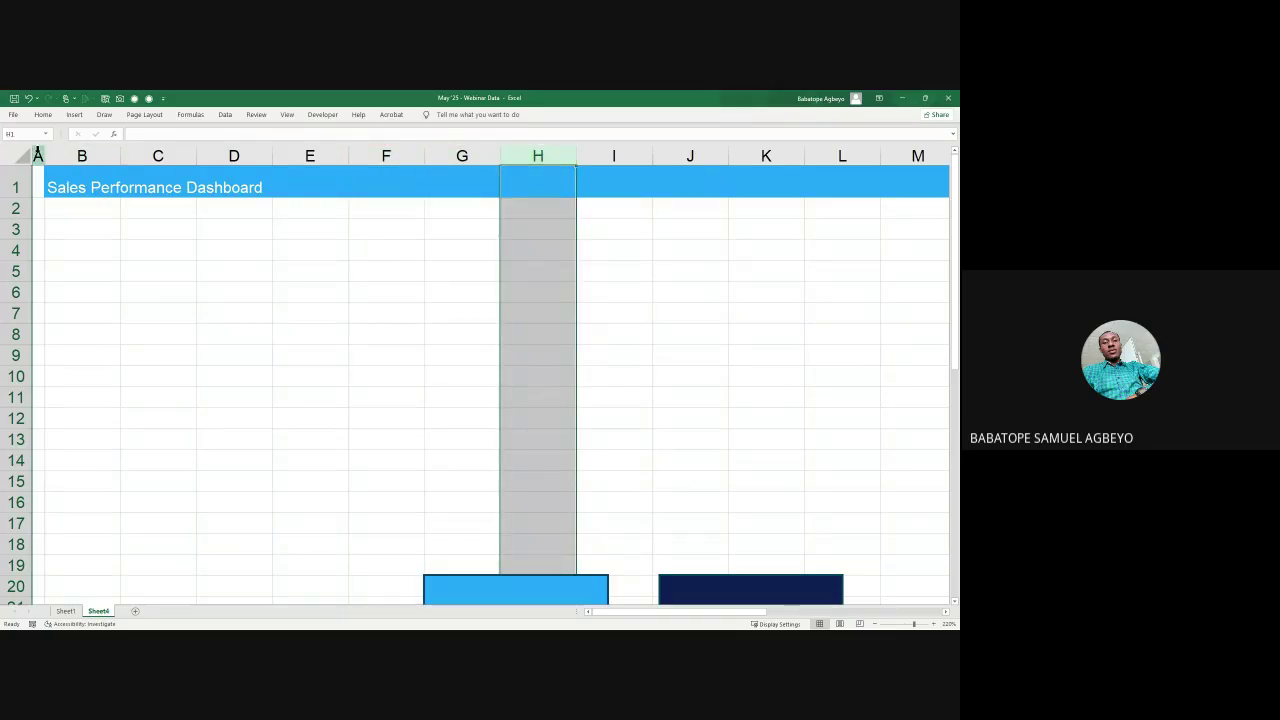
{"action": "left_click", "coordinate": [38, 155]}
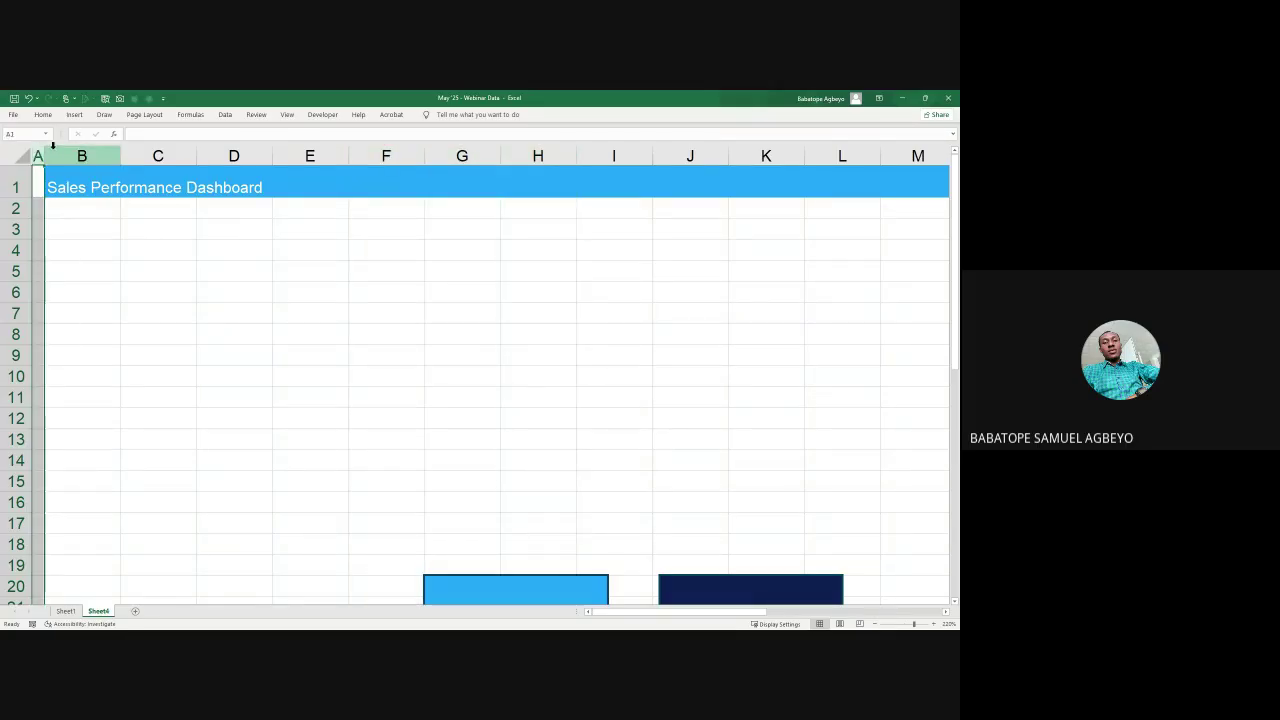
{"action": "left_click", "coordinate": [44, 116]}
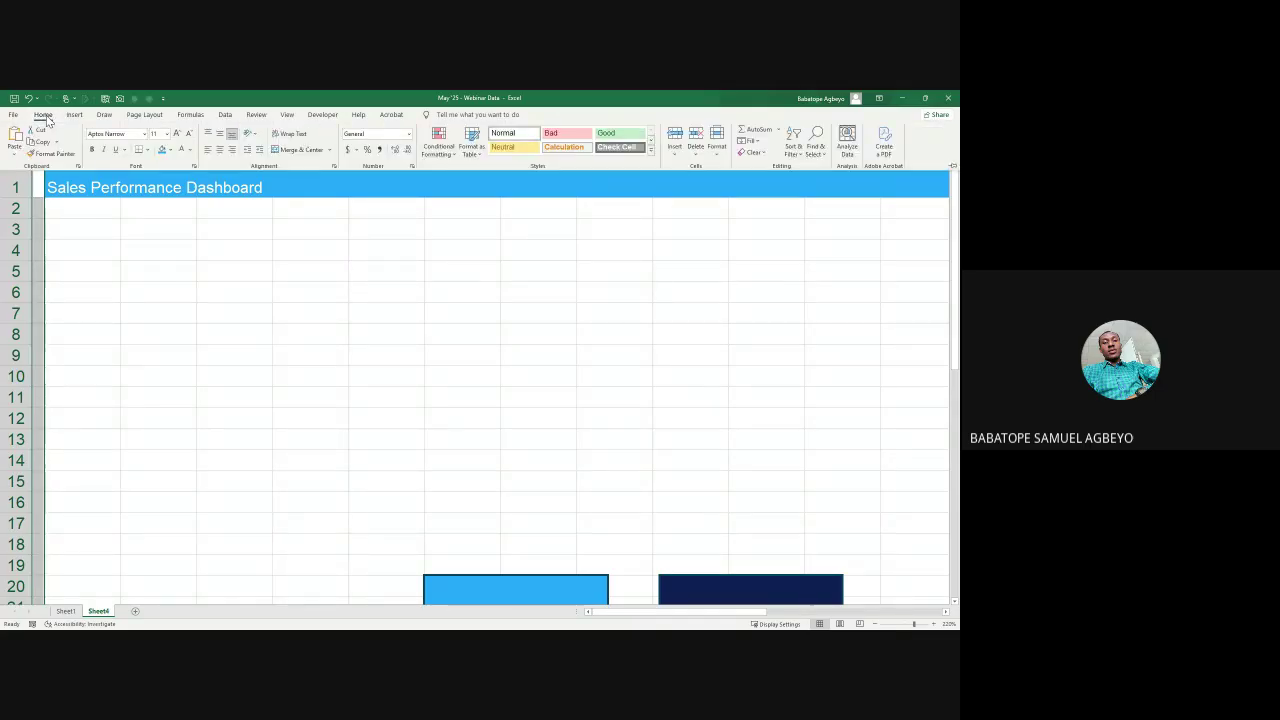
{"action": "left_click", "coordinate": [225, 115]}
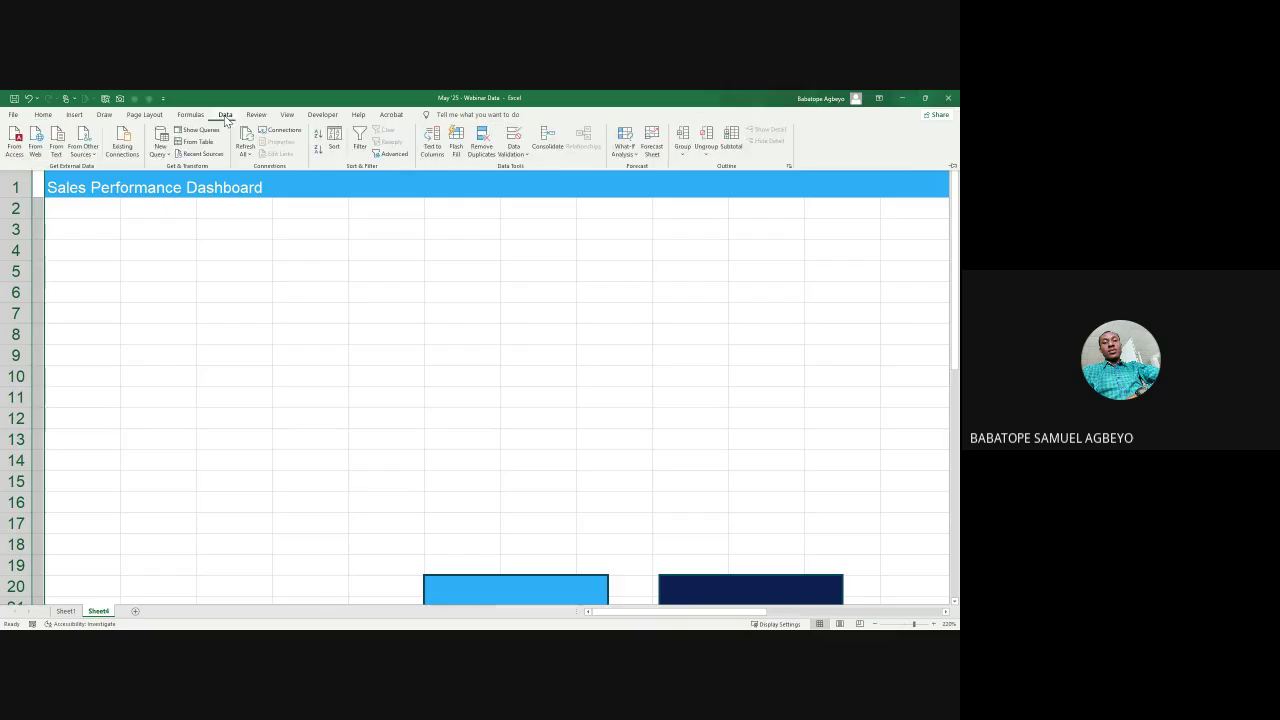
{"action": "left_click", "coordinate": [49, 120]}
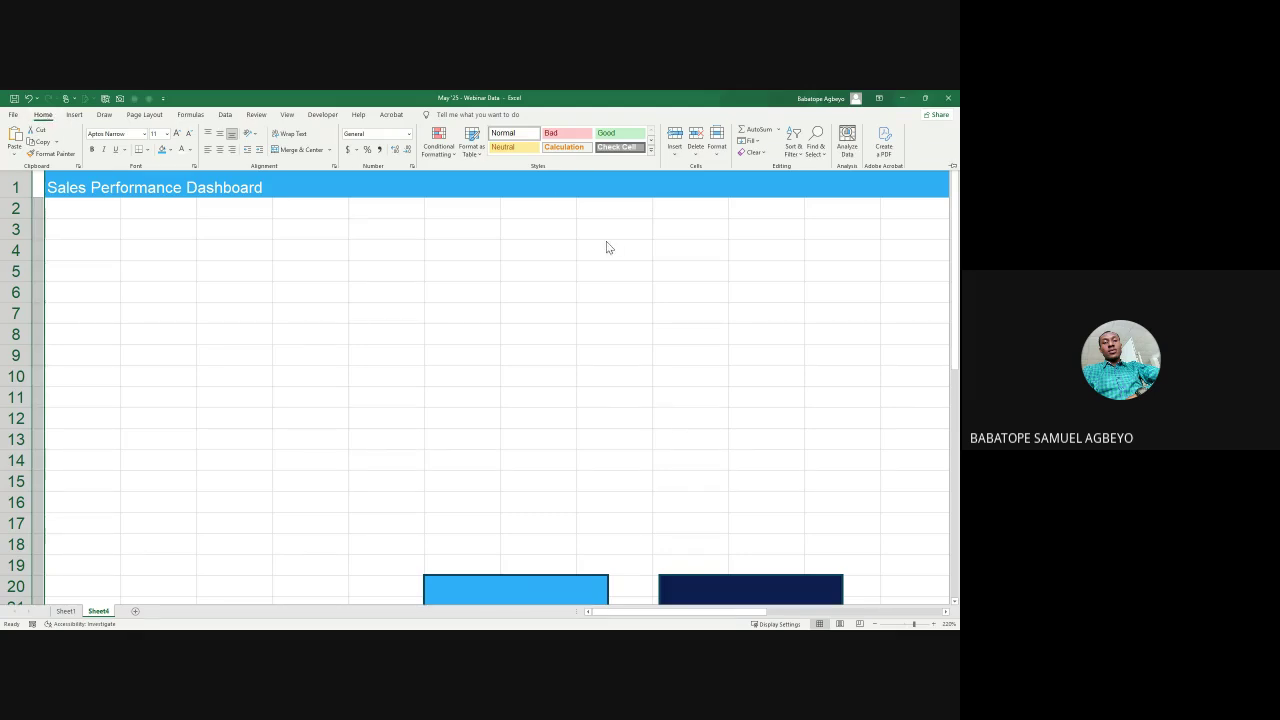
{"action": "left_click", "coordinate": [718, 150]}
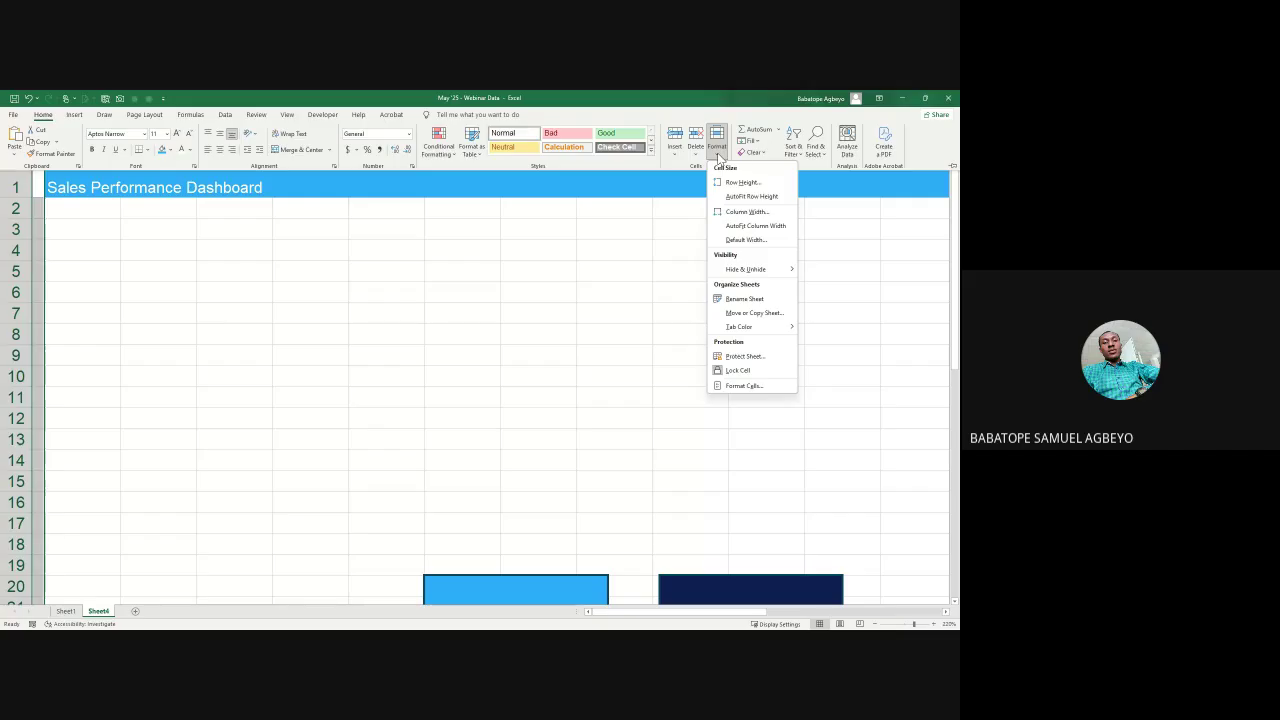
{"action": "left_click", "coordinate": [760, 213]}
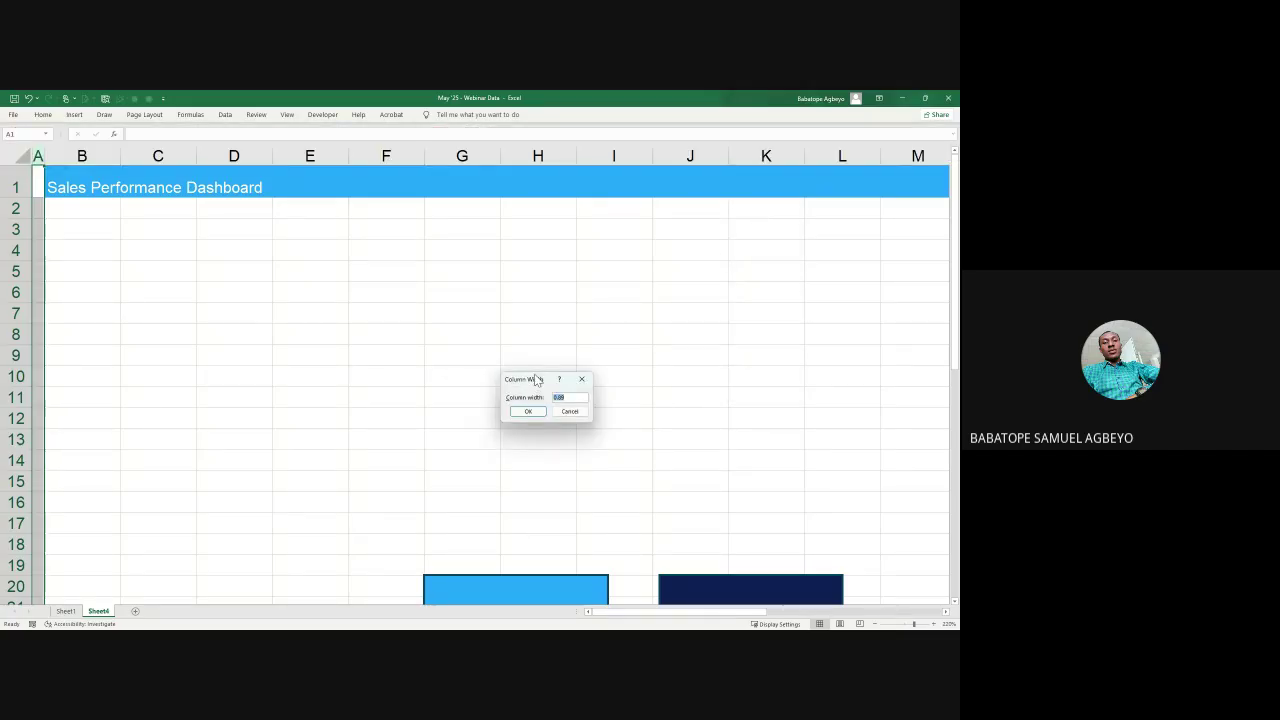
{"action": "left_click_drag", "start_coordinate": [537, 381], "coordinate": [357, 337]}
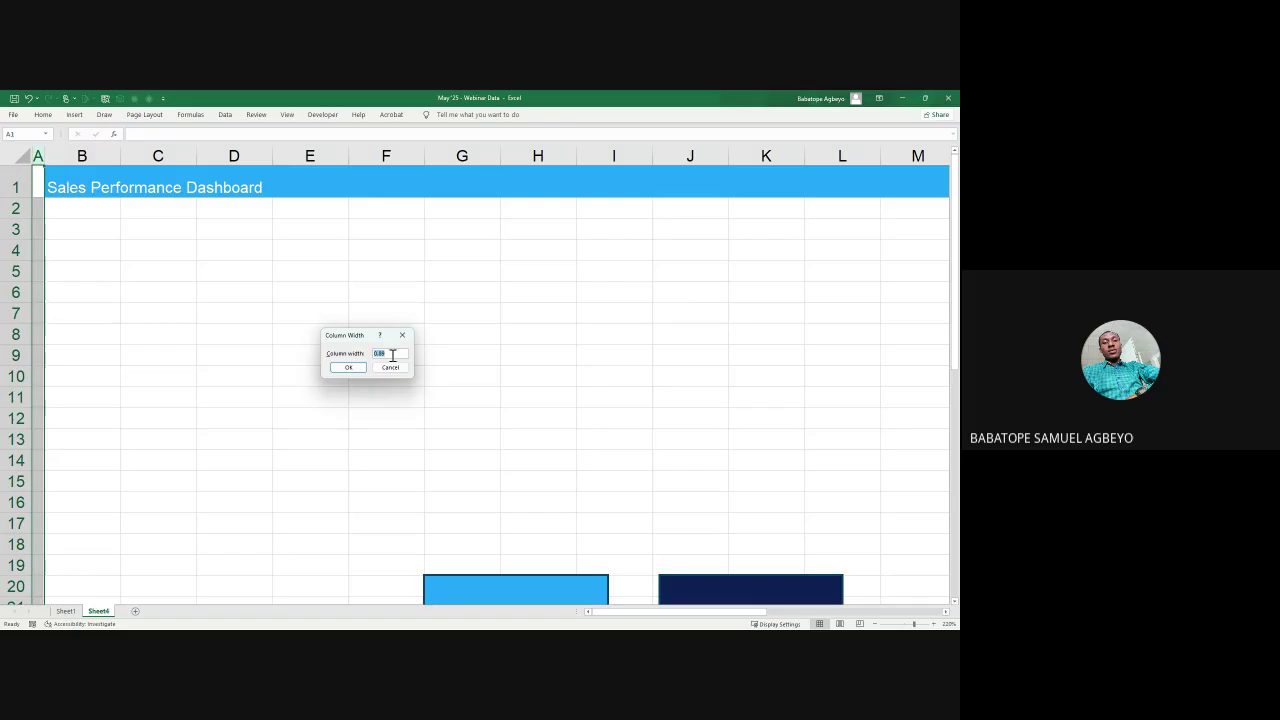
{"action": "type", "text": "0"}
{"action": "left_click", "coordinate": [348, 367]}
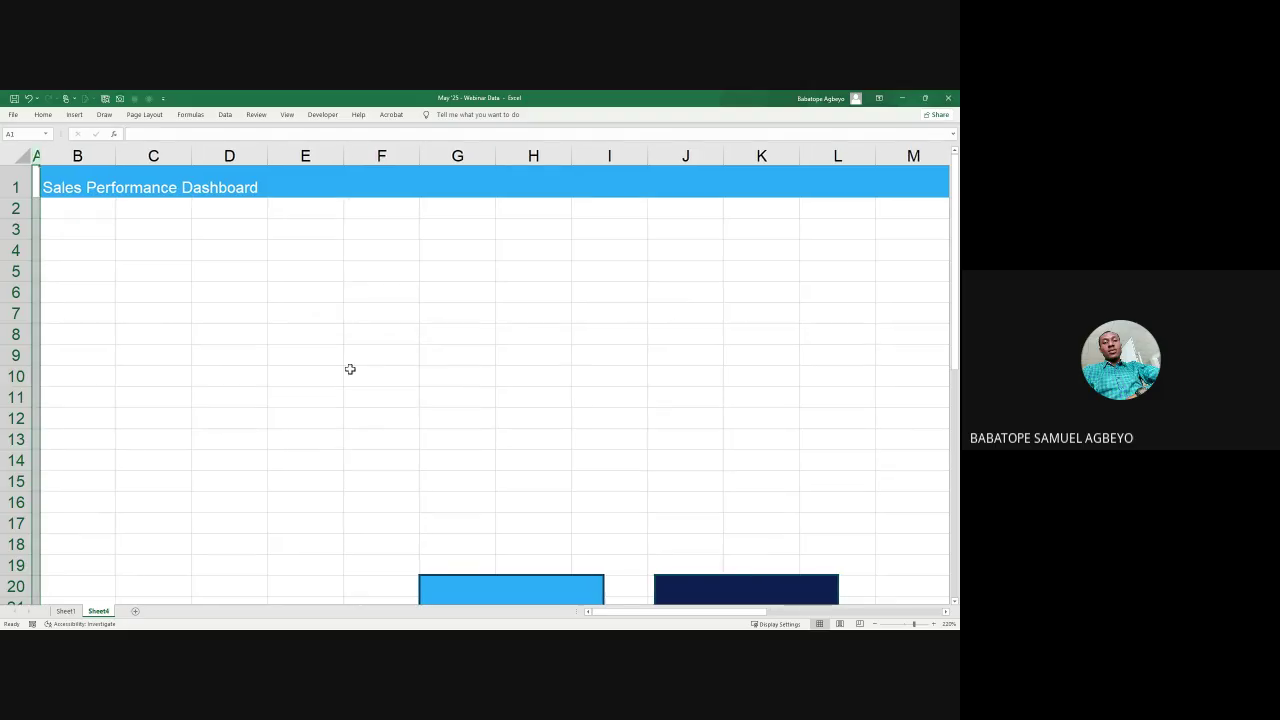
Step: Fill cells A1:A10 in the narrow margin column with the recently used dark navy color
{"action": "left_click", "coordinate": [120, 311]}
{"action": "left_click_drag", "start_coordinate": [34, 167], "coordinate": [36, 376]}
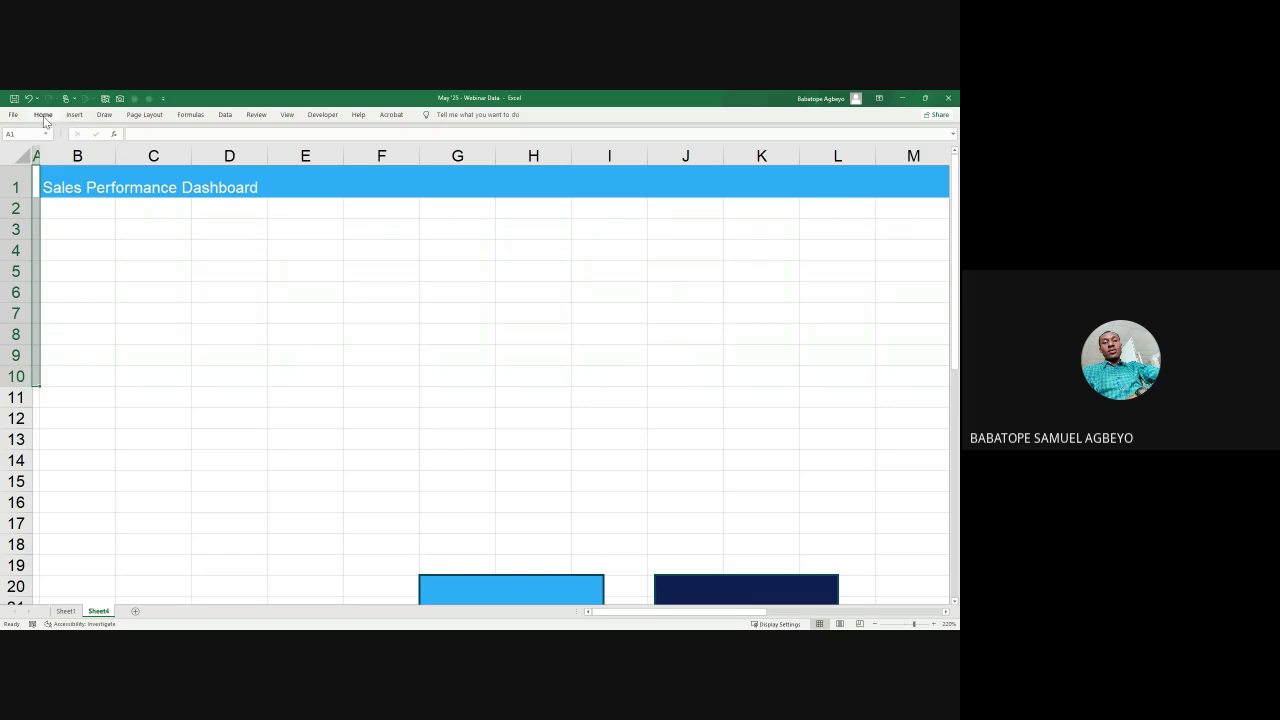
{"action": "left_click", "coordinate": [43, 114]}
{"action": "left_click", "coordinate": [171, 150]}
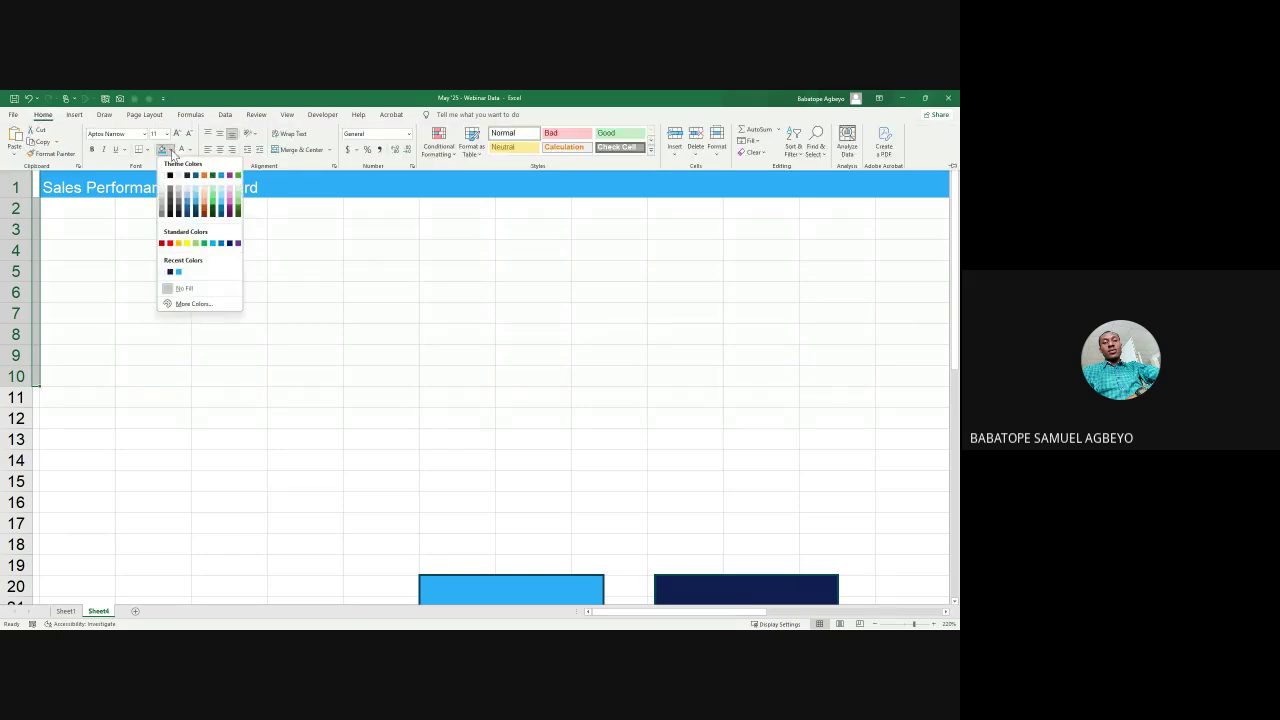
{"action": "left_click", "coordinate": [171, 273]}
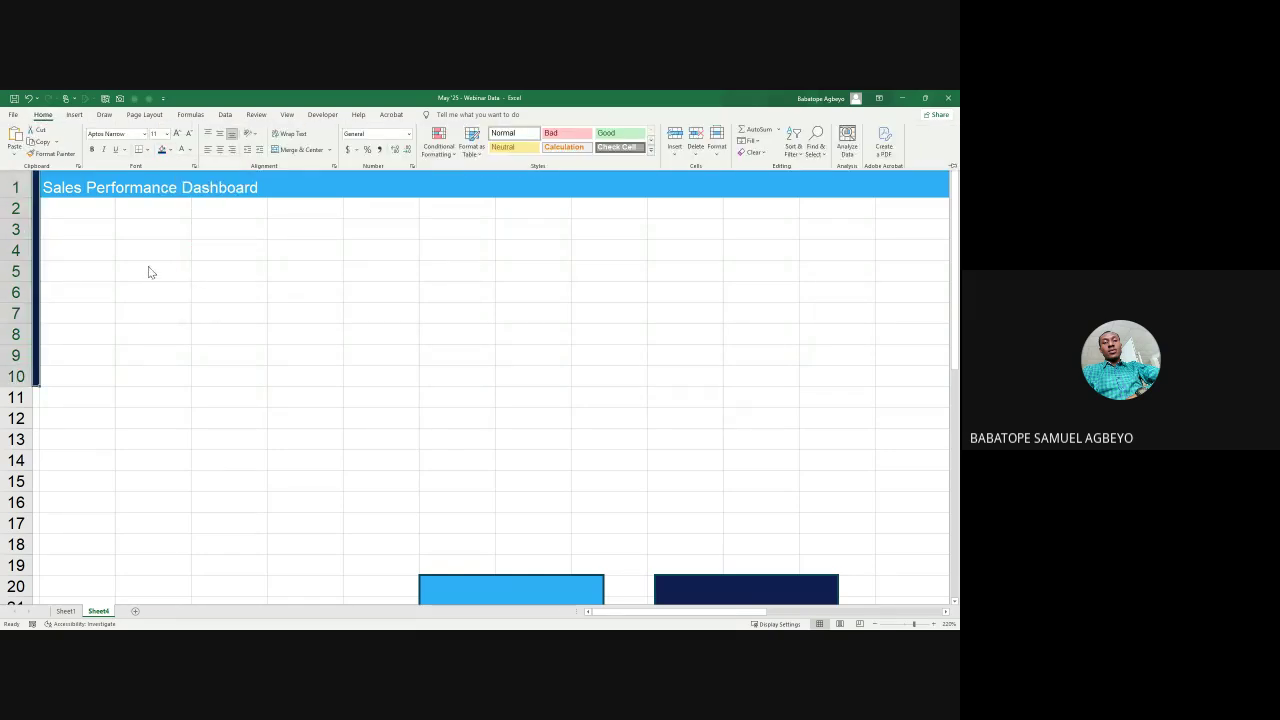
{"action": "left_click", "coordinate": [77, 206]}
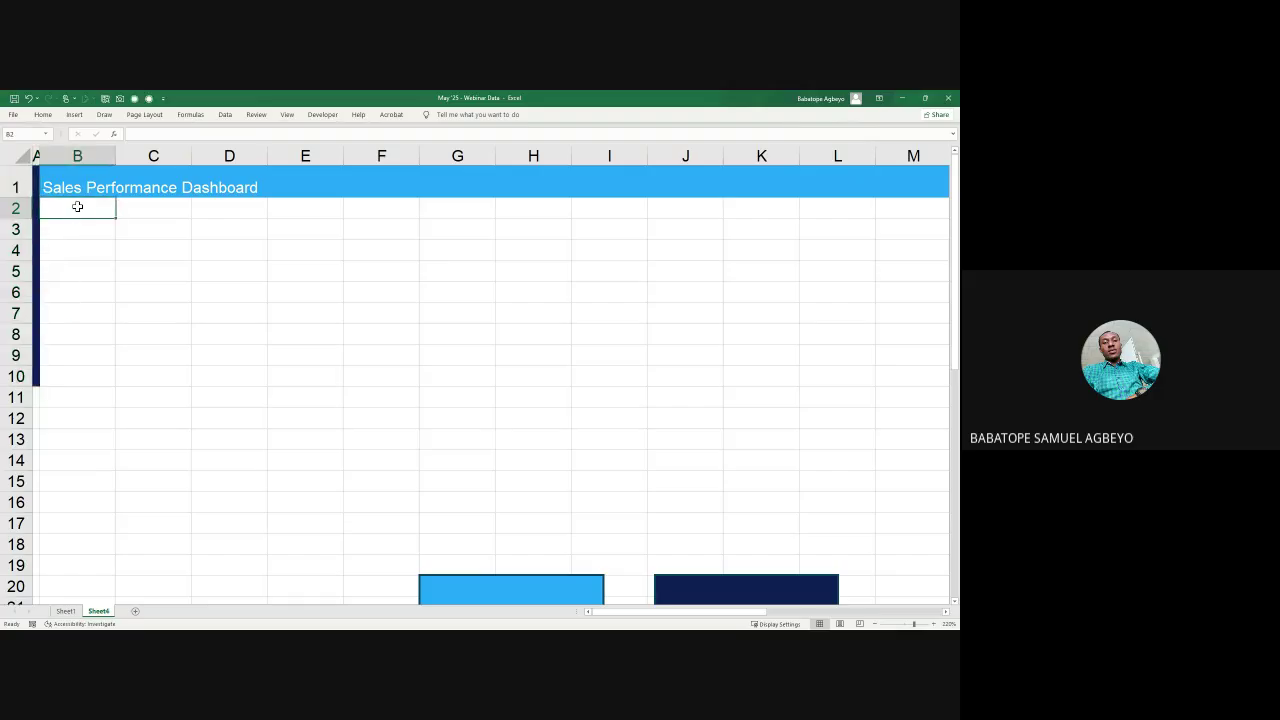
Step: Set the height of row 2, directly below the blue banner, to 5
{"action": "left_click", "coordinate": [8, 207]}
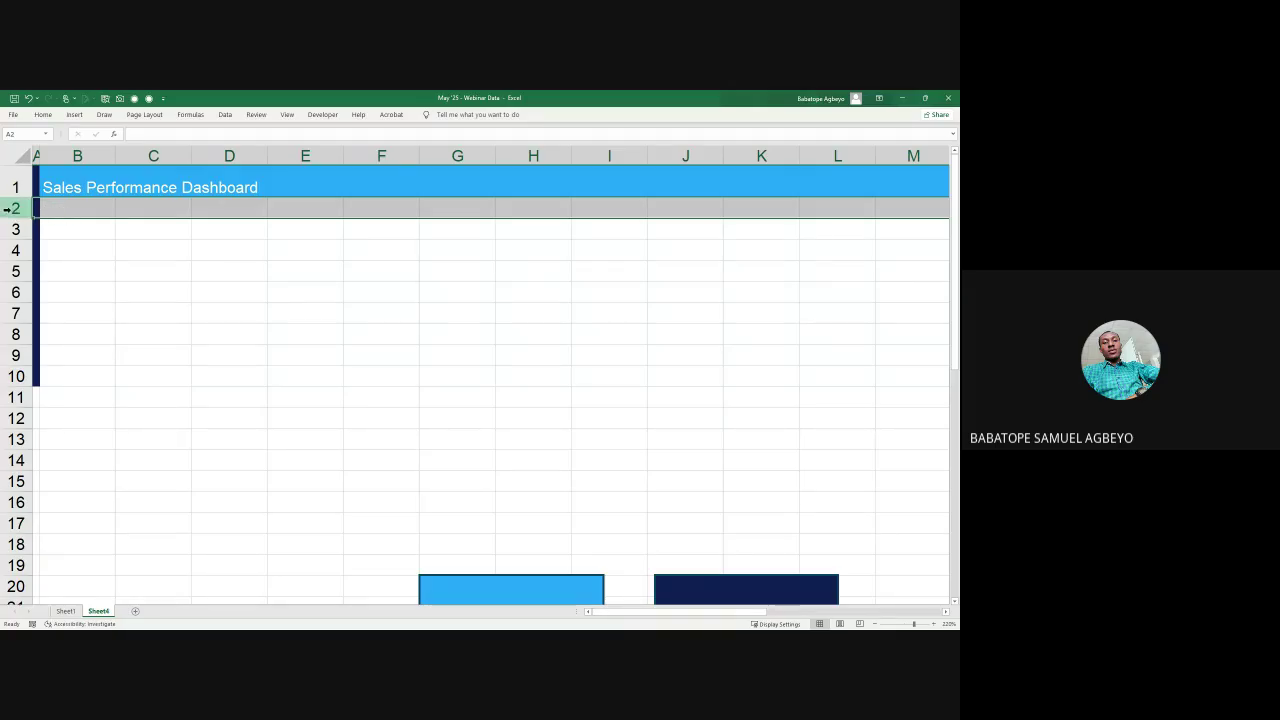
{"action": "left_click", "coordinate": [43, 115]}
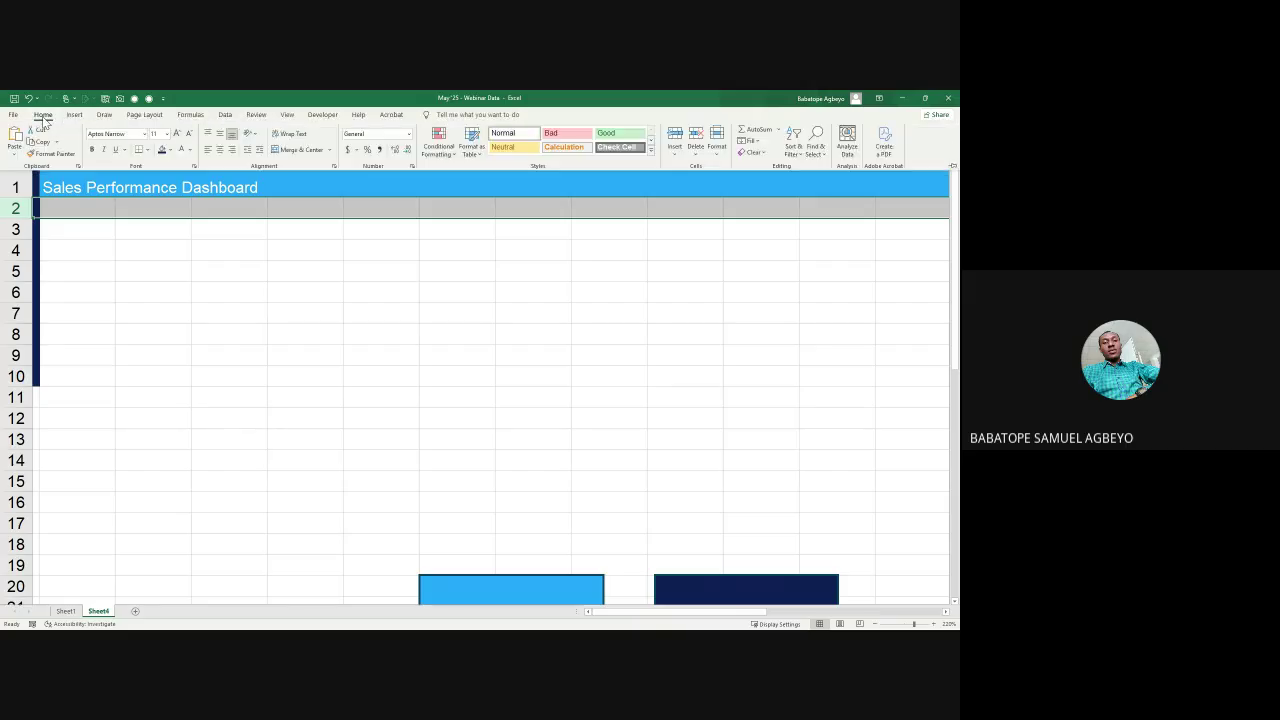
{"action": "left_click", "coordinate": [716, 142]}
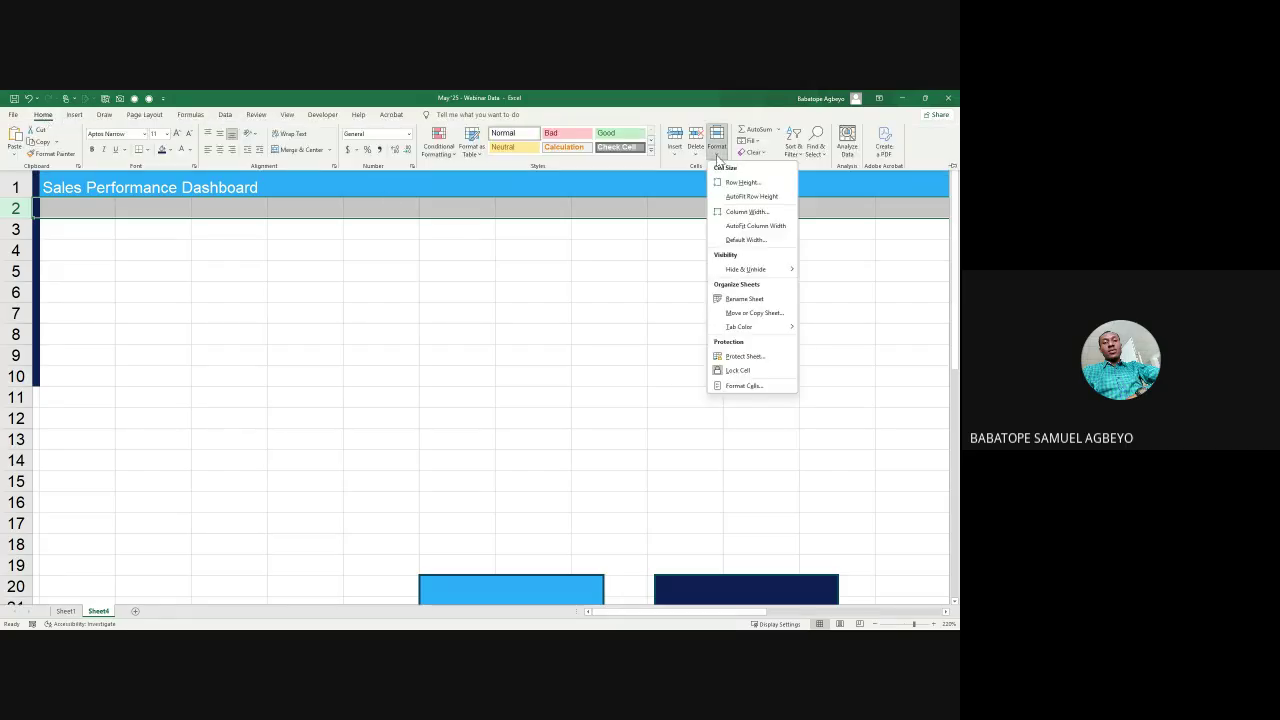
{"action": "left_click", "coordinate": [740, 183]}
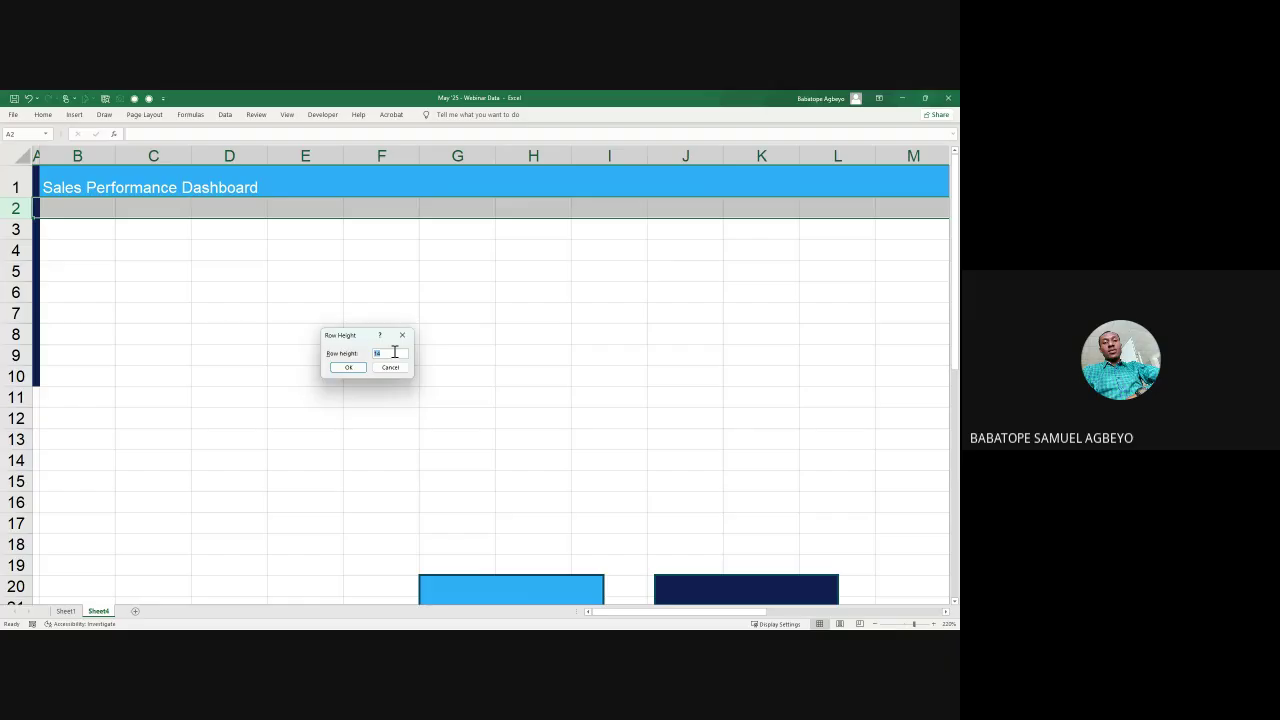
{"action": "type", "text": "5"}
{"action": "left_click", "coordinate": [355, 369]}
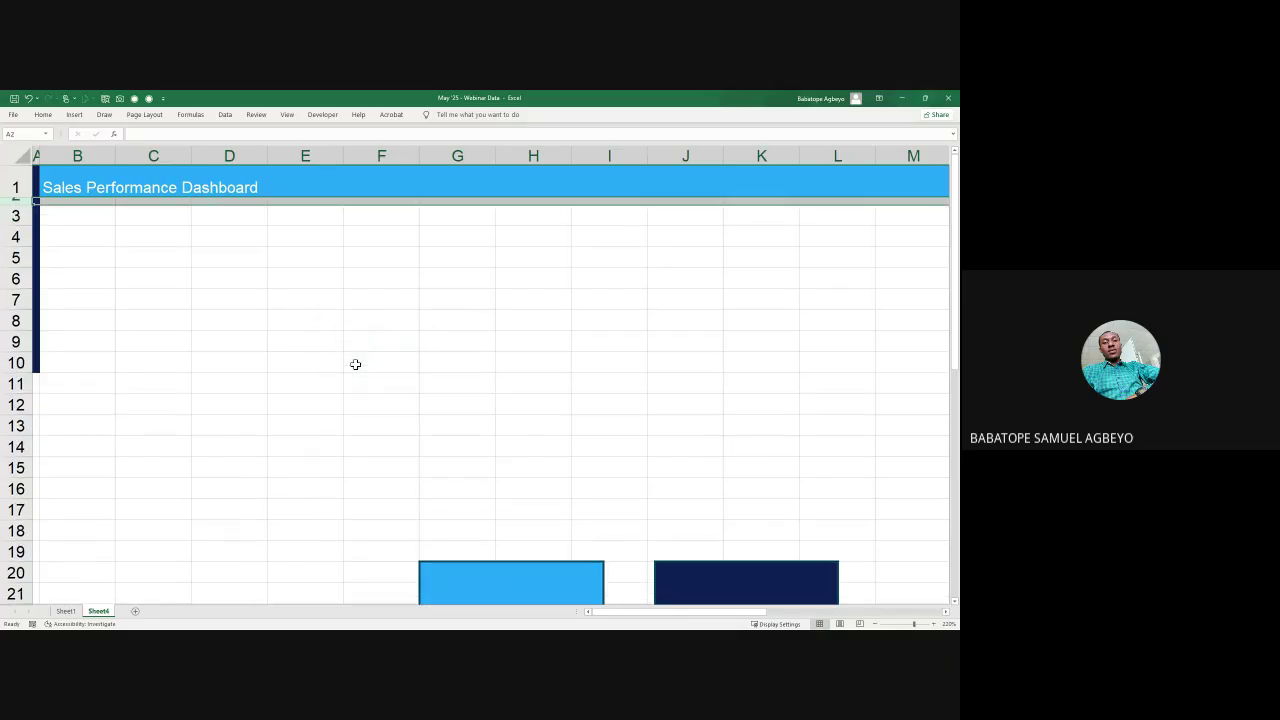
Step: Fill the thin row 2 beneath the banner with the recently used dark navy color
{"action": "left_click", "coordinate": [42, 115]}
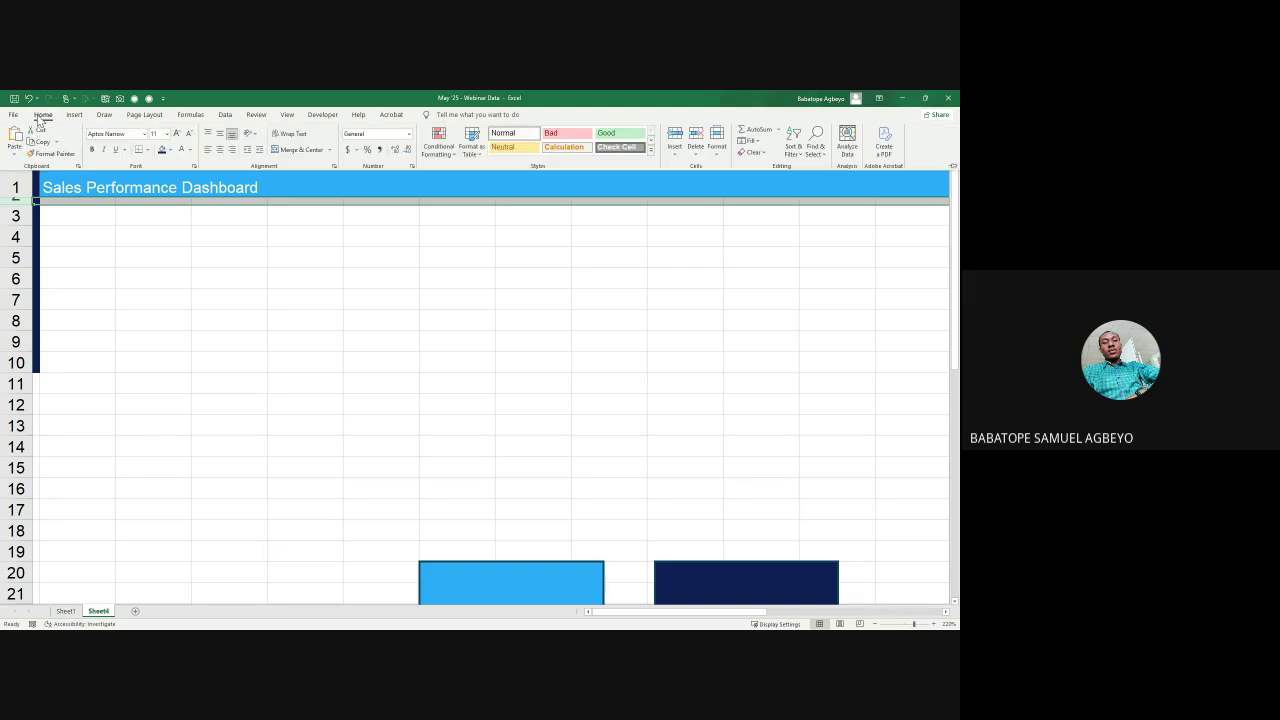
{"action": "left_click", "coordinate": [171, 150]}
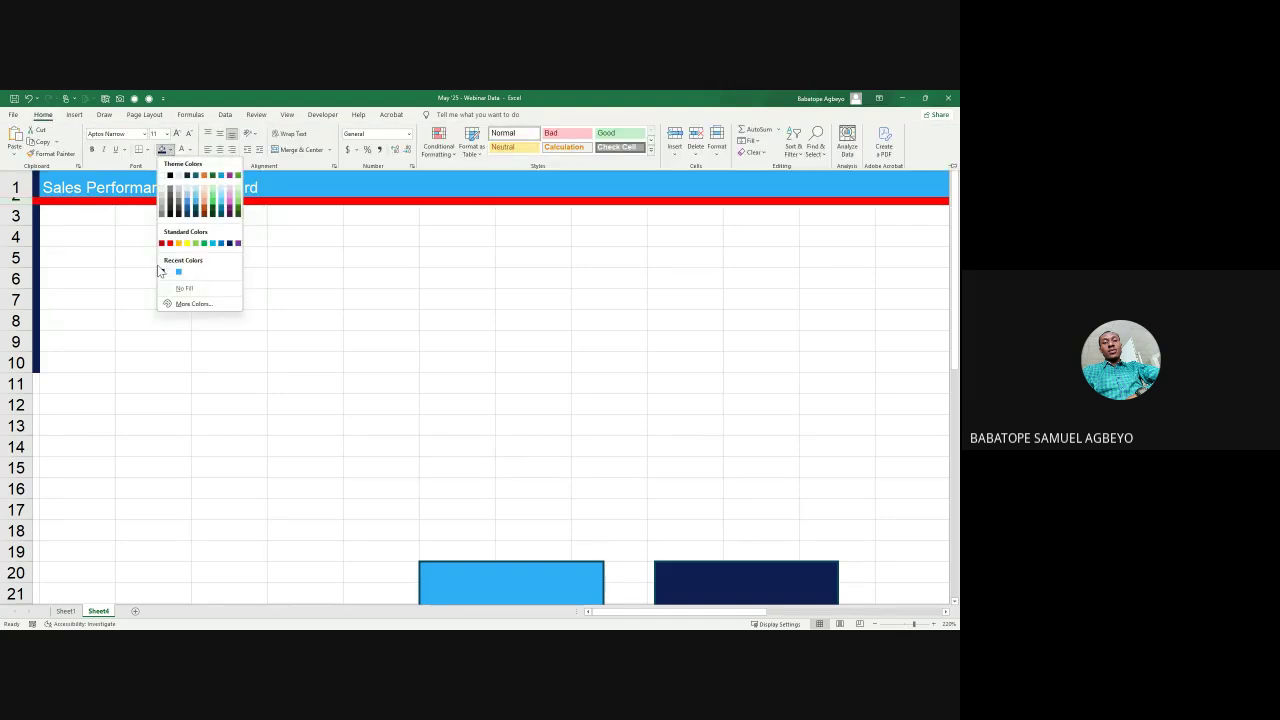
{"action": "left_click", "coordinate": [168, 272]}
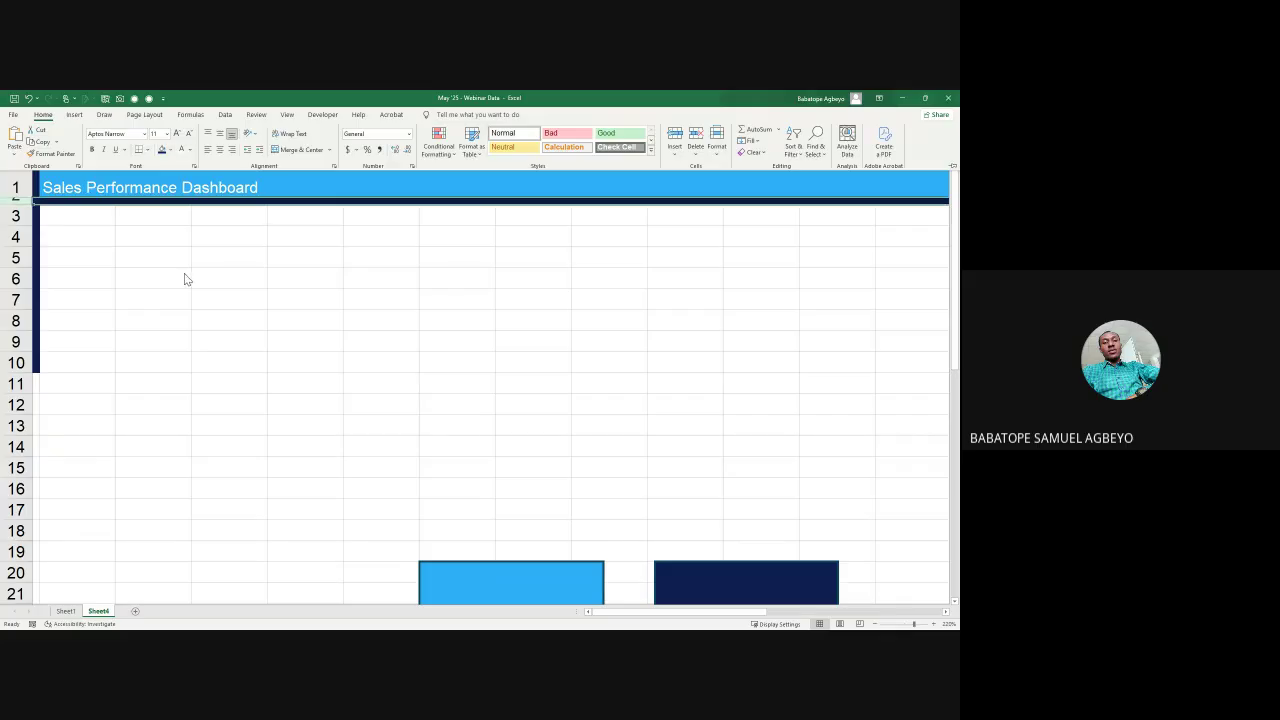
{"action": "left_click", "coordinate": [184, 279]}
{"action": "scroll", "coordinate": [306, 280], "scroll_direction": "right", "scroll_amount": 2}
{"action": "scroll", "coordinate": [306, 280], "scroll_direction": "left", "scroll_amount": 2}
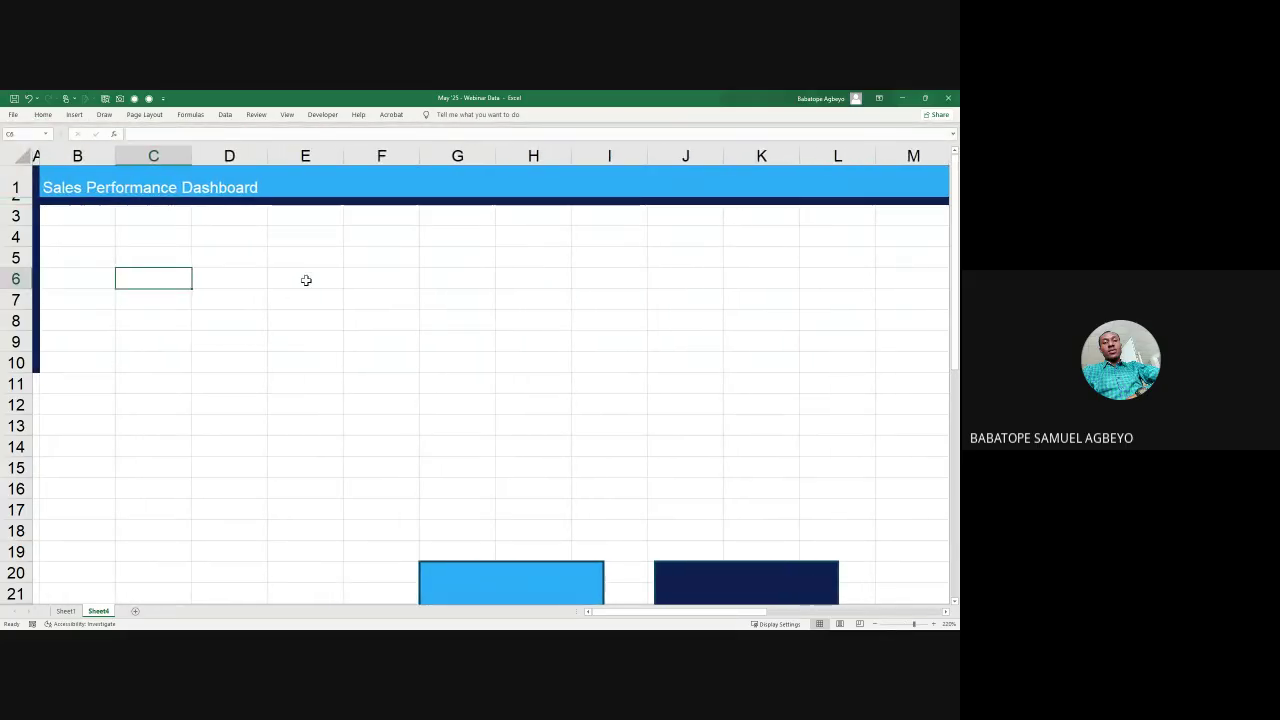
{"action": "scroll", "coordinate": [338, 381], "scroll_direction": "right", "scroll_amount": 1}
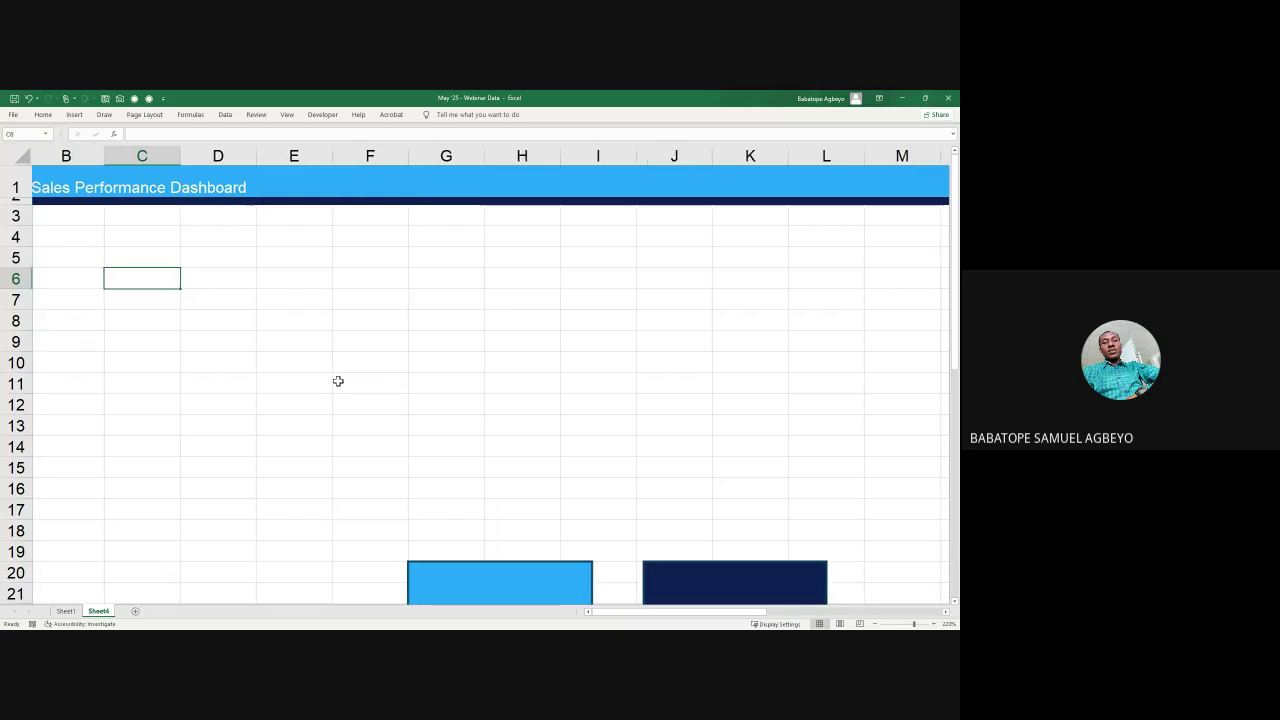
Step: Move the ID Analytics logo up from below the color rectangles to the banner and scale it down
{"action": "scroll", "coordinate": [337, 380], "scroll_direction": "down", "scroll_amount": 3}
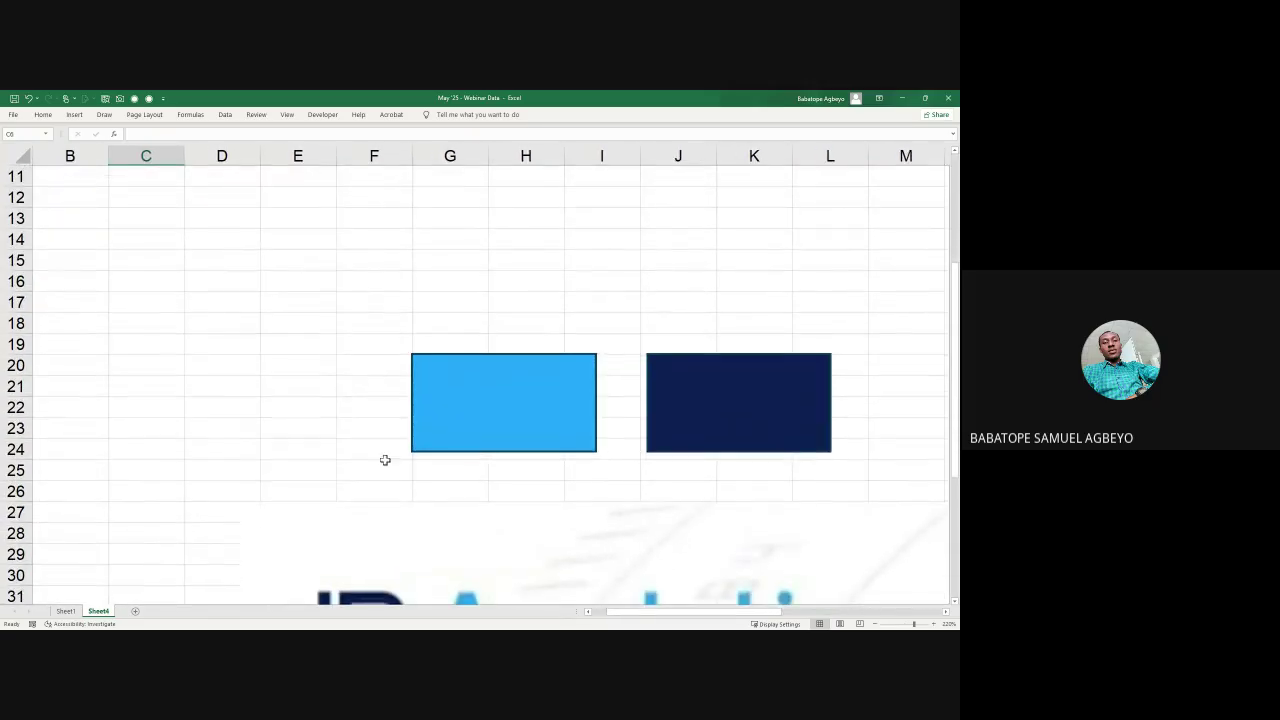
{"action": "left_click_drag", "start_coordinate": [443, 560], "coordinate": [429, 190]}
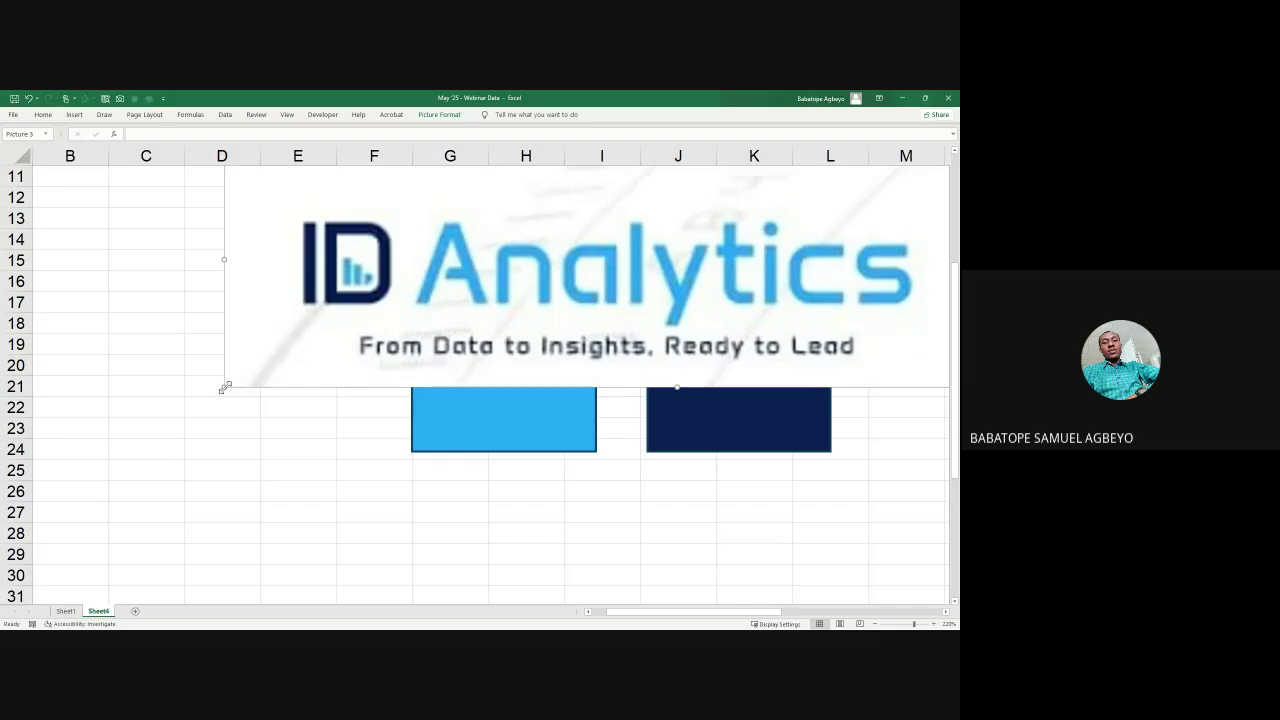
{"action": "left_click_drag", "start_coordinate": [224, 388], "coordinate": [614, 289]}
{"action": "scroll", "coordinate": [392, 338], "scroll_direction": "up", "scroll_amount": 3}
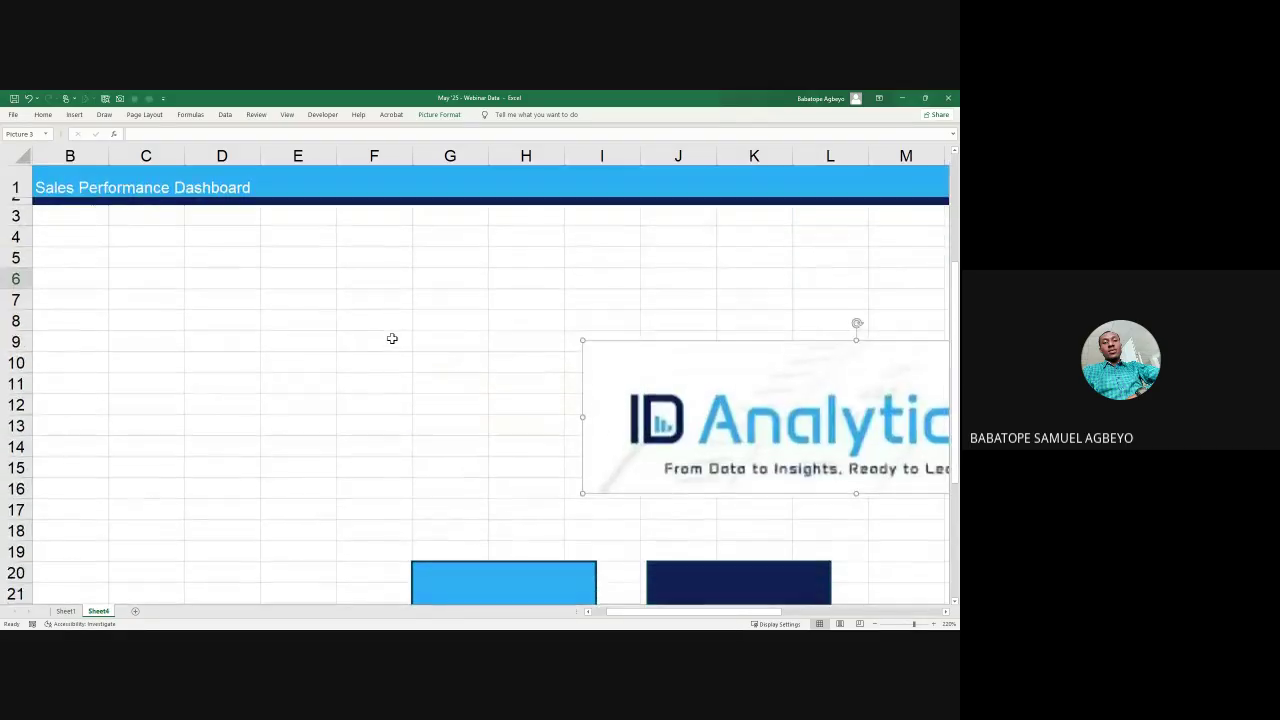
{"action": "scroll", "coordinate": [392, 338], "scroll_direction": "left", "scroll_amount": 1}
{"action": "left_click_drag", "start_coordinate": [691, 363], "coordinate": [606, 178]}
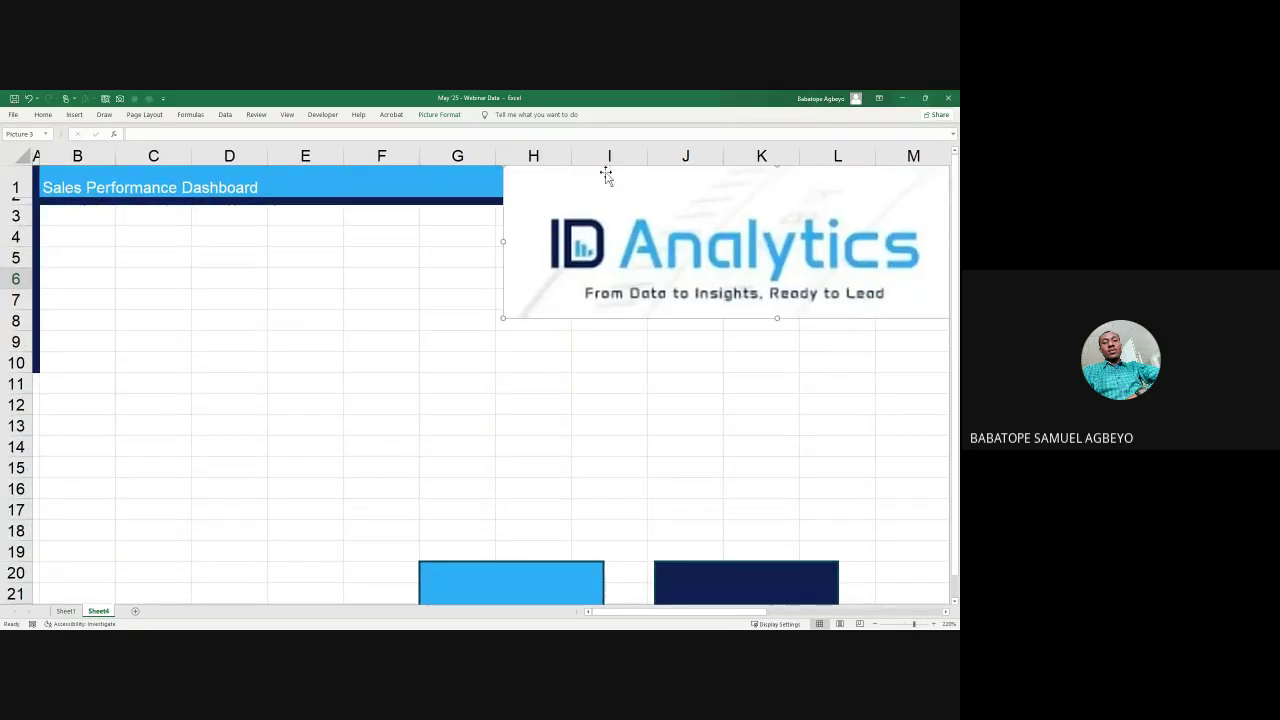
Step: Move the logo to the far end of the banner and shrink it to span about columns T to X
{"action": "scroll", "coordinate": [543, 397], "scroll_direction": "right", "scroll_amount": 3}
{"action": "scroll", "coordinate": [543, 397], "scroll_direction": "down", "scroll_amount": 5}
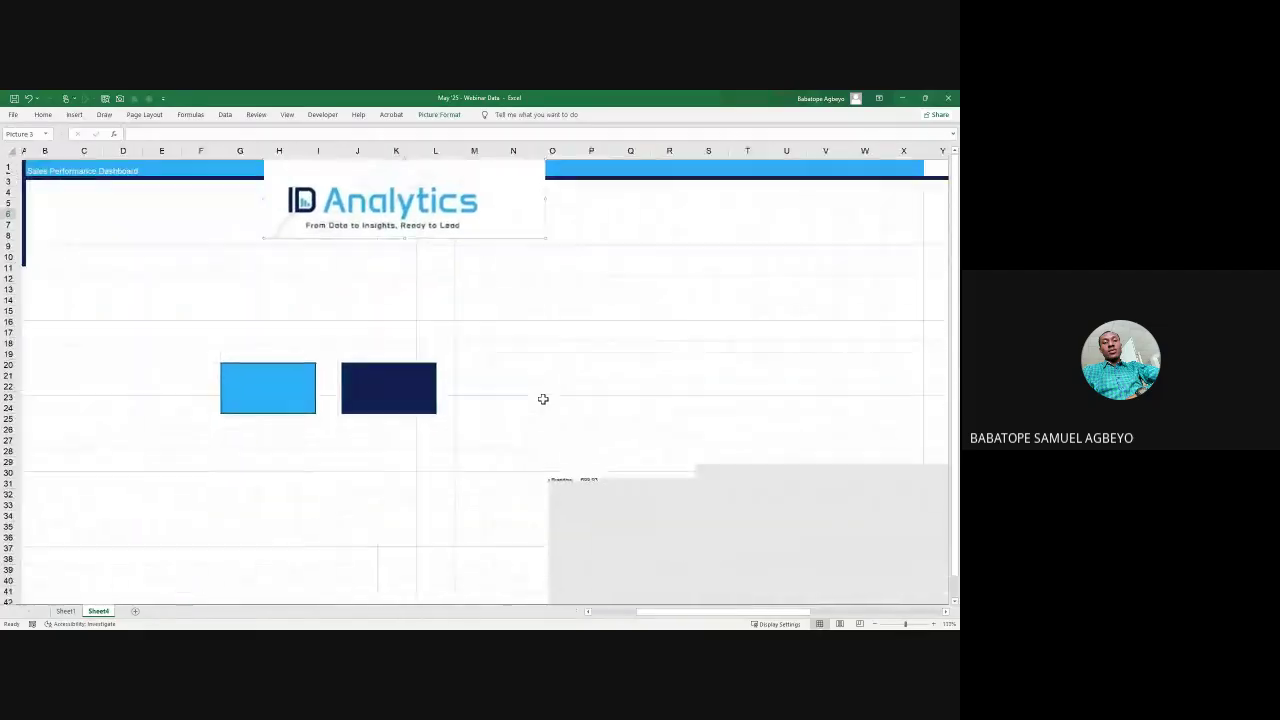
{"action": "left_click_drag", "start_coordinate": [480, 211], "coordinate": [869, 198]}
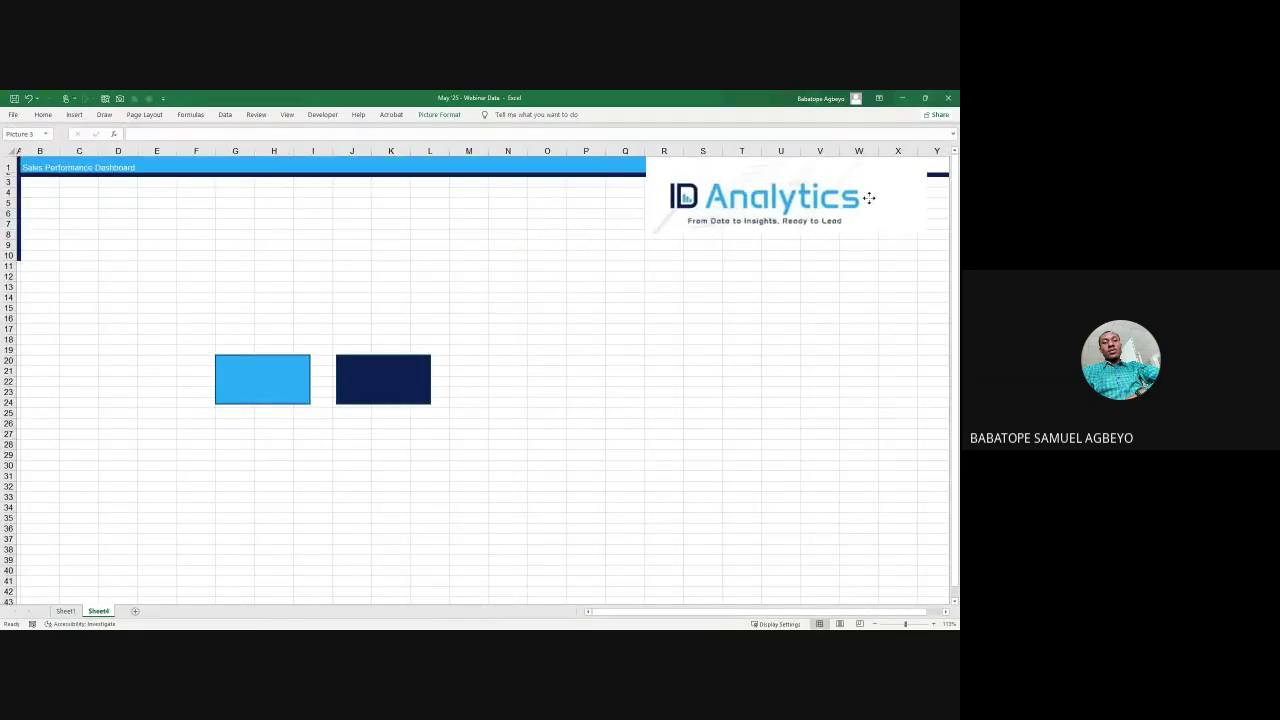
{"action": "left_click_drag", "start_coordinate": [646, 234], "coordinate": [742, 206]}
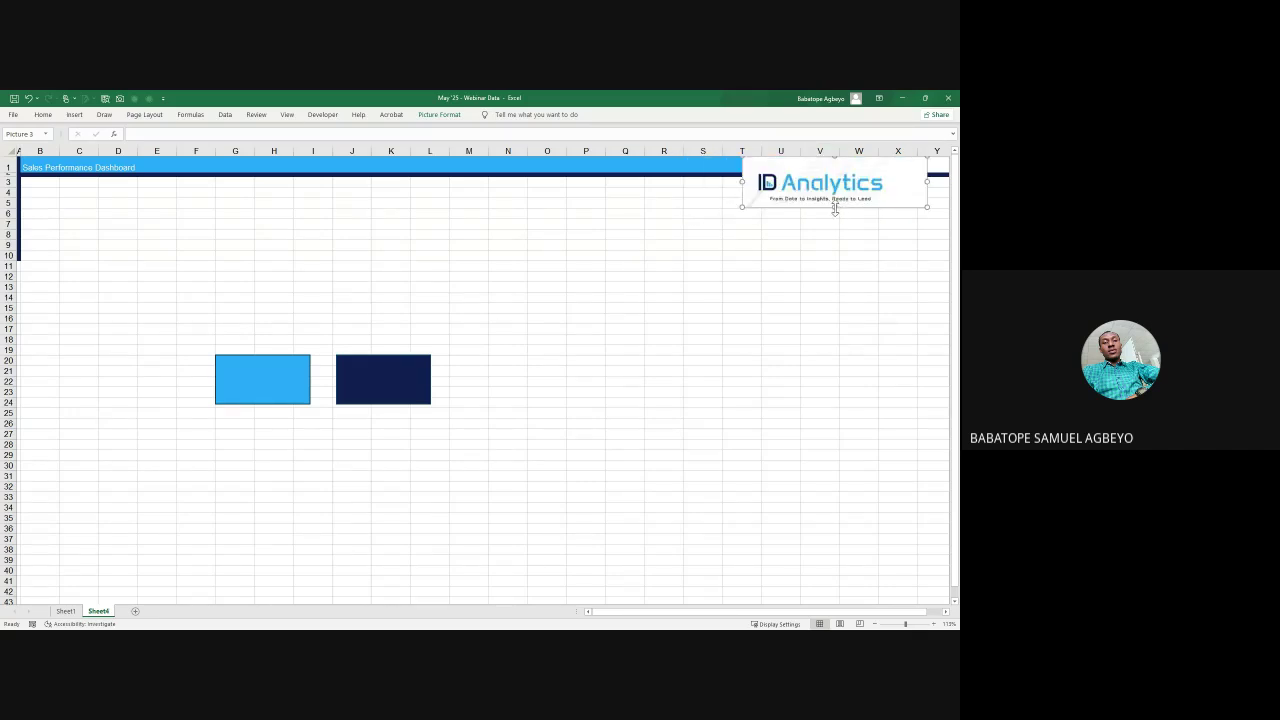
Step: Try stretching the logo vertically, undo that, and scale it down to fit inside the banner row around columns W and X
{"action": "left_click_drag", "start_coordinate": [834, 207], "coordinate": [845, 318]}
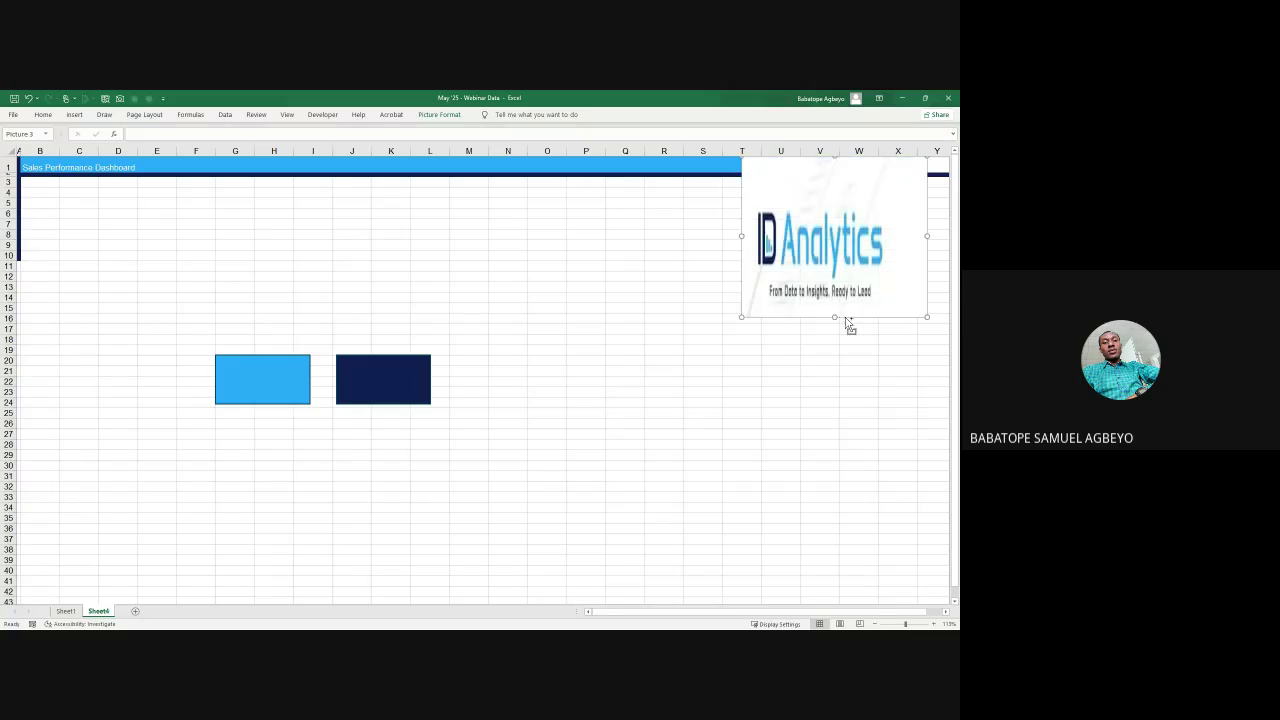
{"action": "key", "text": "ctrl+z"}
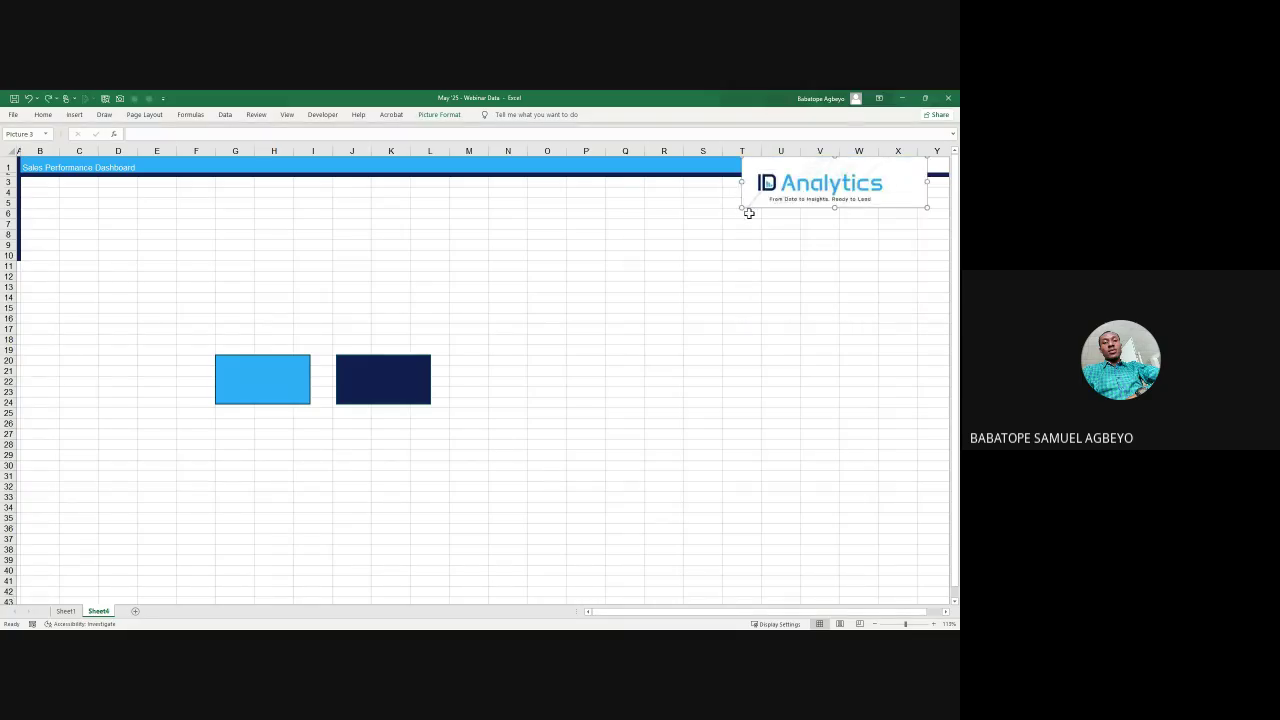
{"action": "left_click_drag", "start_coordinate": [742, 207], "coordinate": [886, 162]}
{"action": "left_click", "coordinate": [584, 318]}
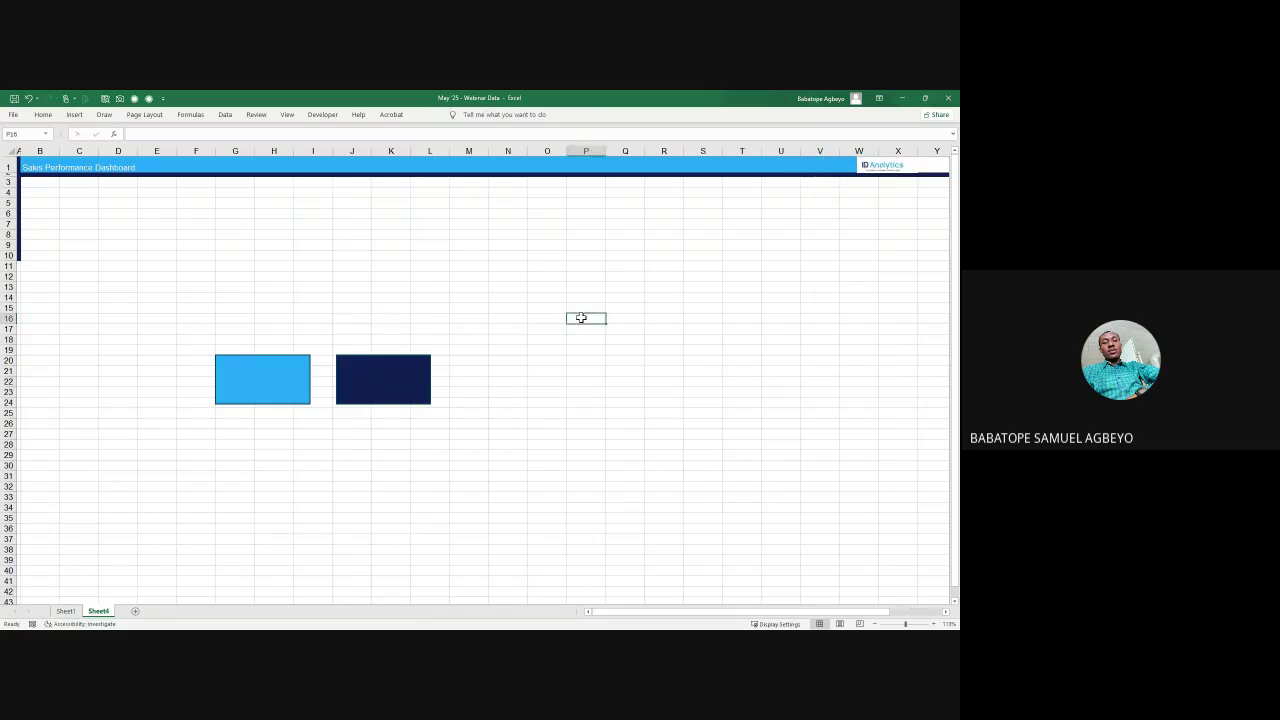
Step: Delete the light blue and dark navy sample rectangles from the dashboard sheet
{"action": "left_click", "coordinate": [267, 380]}
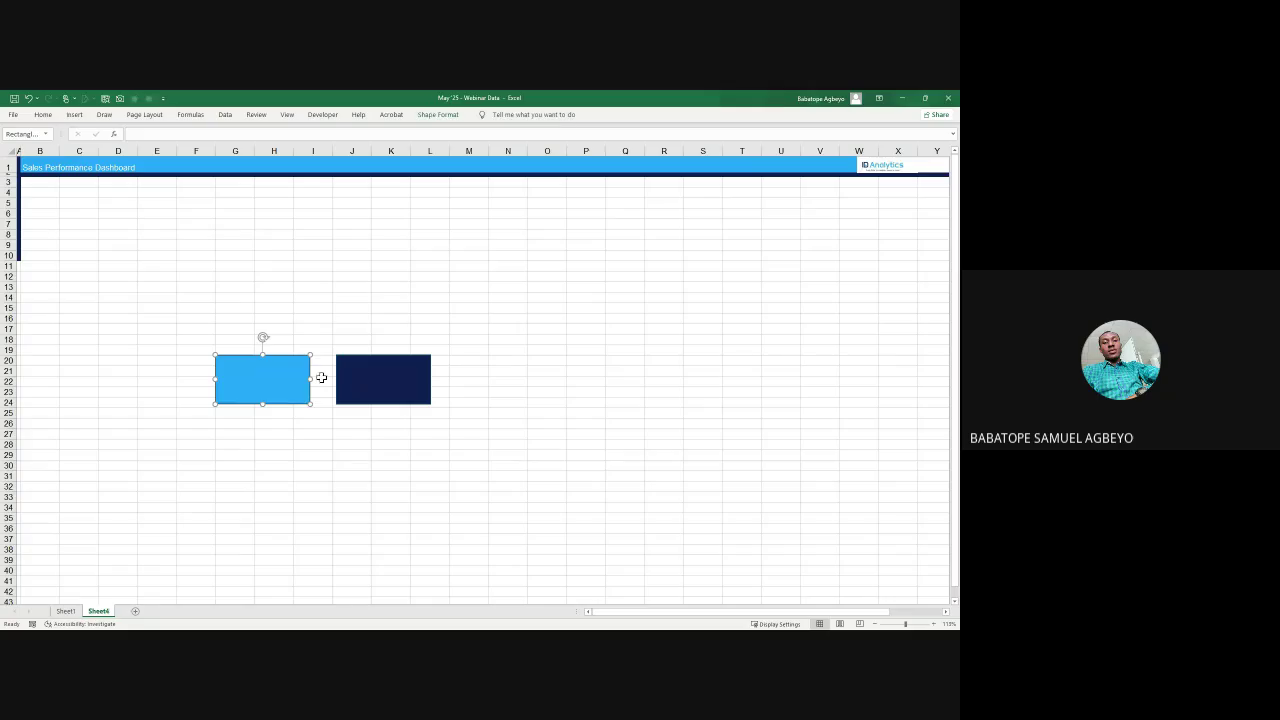
{"action": "left_click", "coordinate": [389, 365], "text": "ctrl"}
{"action": "key", "text": "Delete"}
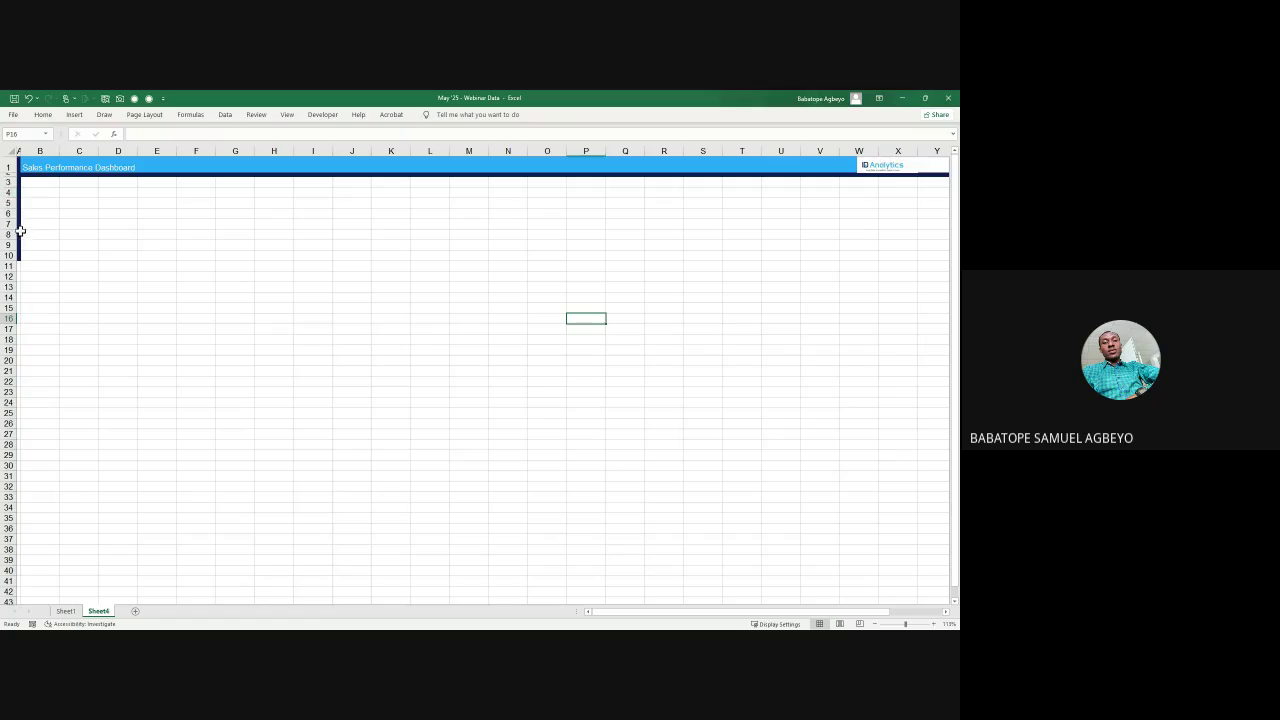
Step: Extend the dark navy fill in column A of the dashboard sheet down to row 31
{"action": "left_click", "coordinate": [19, 234]}
{"action": "key", "text": "shift+Down"}
{"action": "key", "text": "shift+Down"}
{"action": "key", "text": "shift+Down"}
{"action": "key", "text": "shift+Down"}
{"action": "key", "text": "shift+Down"}
{"action": "key", "text": "shift+Down"}
{"action": "key", "text": "shift+Down"}
{"action": "key", "text": "shift+Down"}
{"action": "key", "text": "shift+Down"}
{"action": "key", "text": "shift+Down"}
{"action": "key", "text": "shift+Down"}
{"action": "key", "text": "shift+Down"}
{"action": "key", "text": "shift+Down"}
{"action": "key", "text": "shift+Down"}
{"action": "key", "text": "shift+Down"}
{"action": "key", "text": "shift+Down"}
{"action": "key", "text": "shift+Down"}
{"action": "key", "text": "shift+Down"}
{"action": "key", "text": "shift+Down"}
{"action": "key", "text": "shift+Down"}
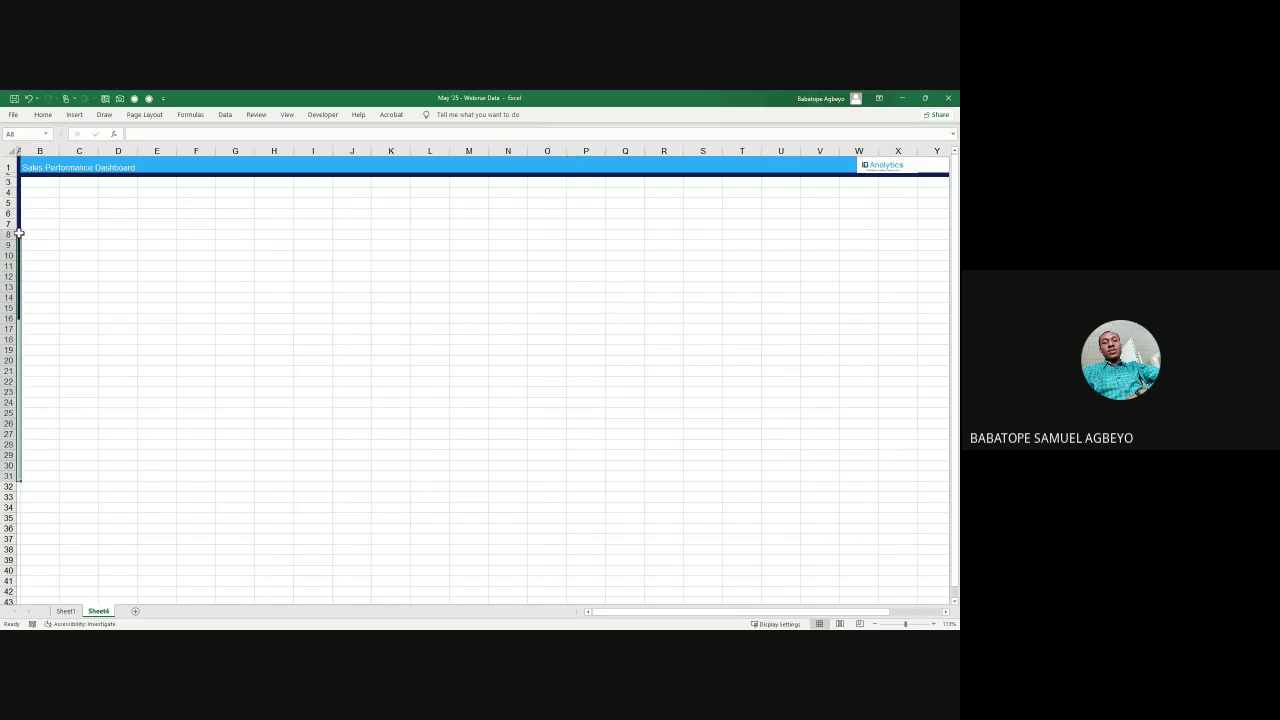
{"action": "scroll", "coordinate": [96, 210], "scroll_direction": "up", "scroll_amount": 3}
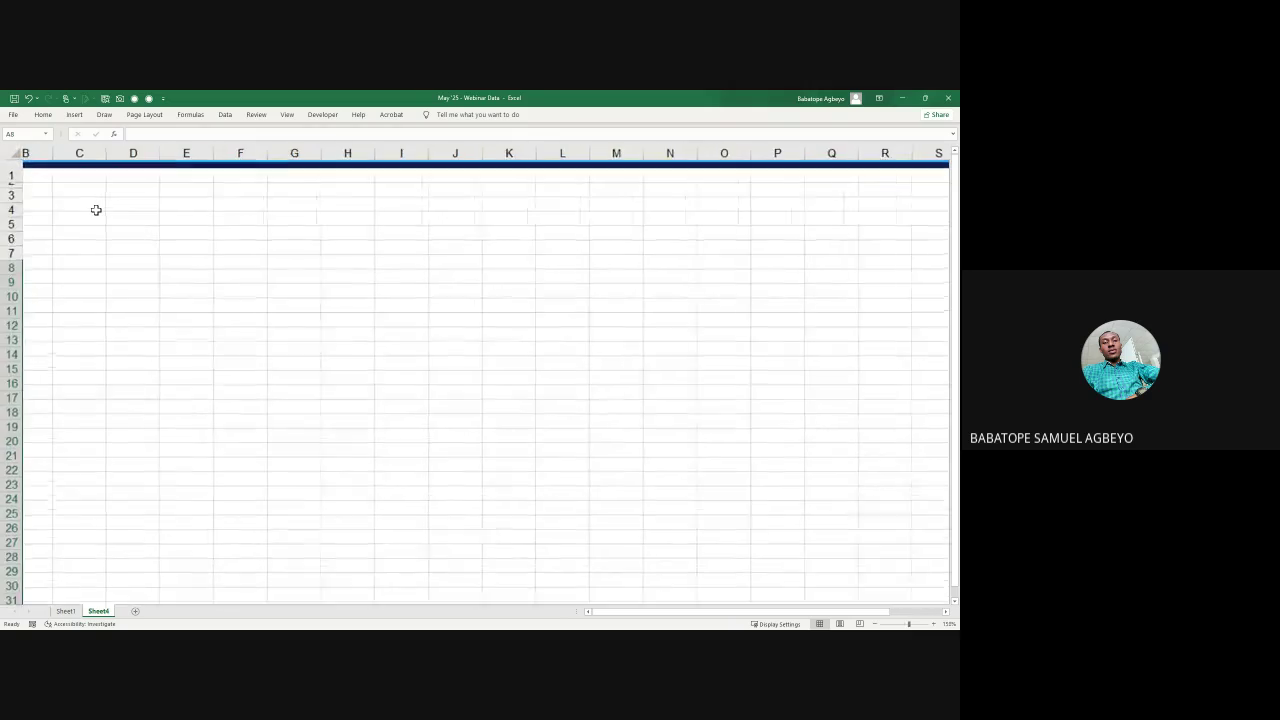
Step: Freeze the banner rows above row 3 on the dashboard sheet and check that they stay fixed while scrolling
{"action": "left_click", "coordinate": [36, 196]}
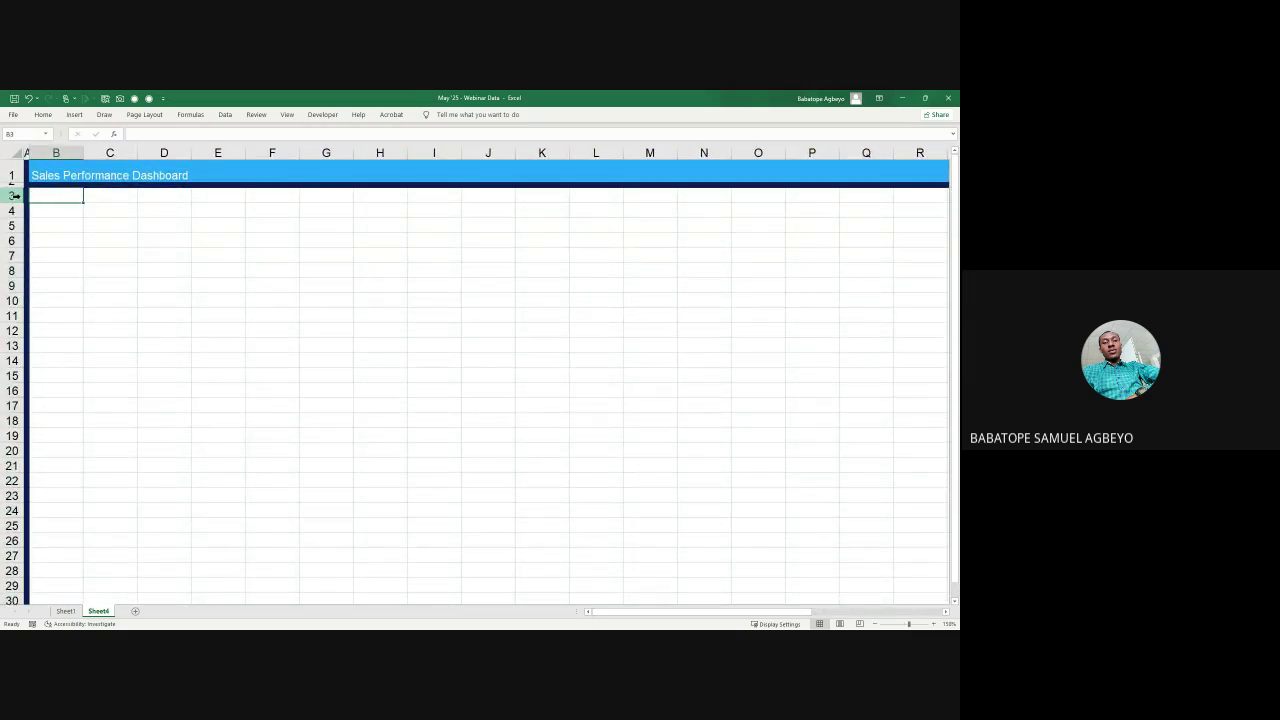
{"action": "key", "text": "Left"}
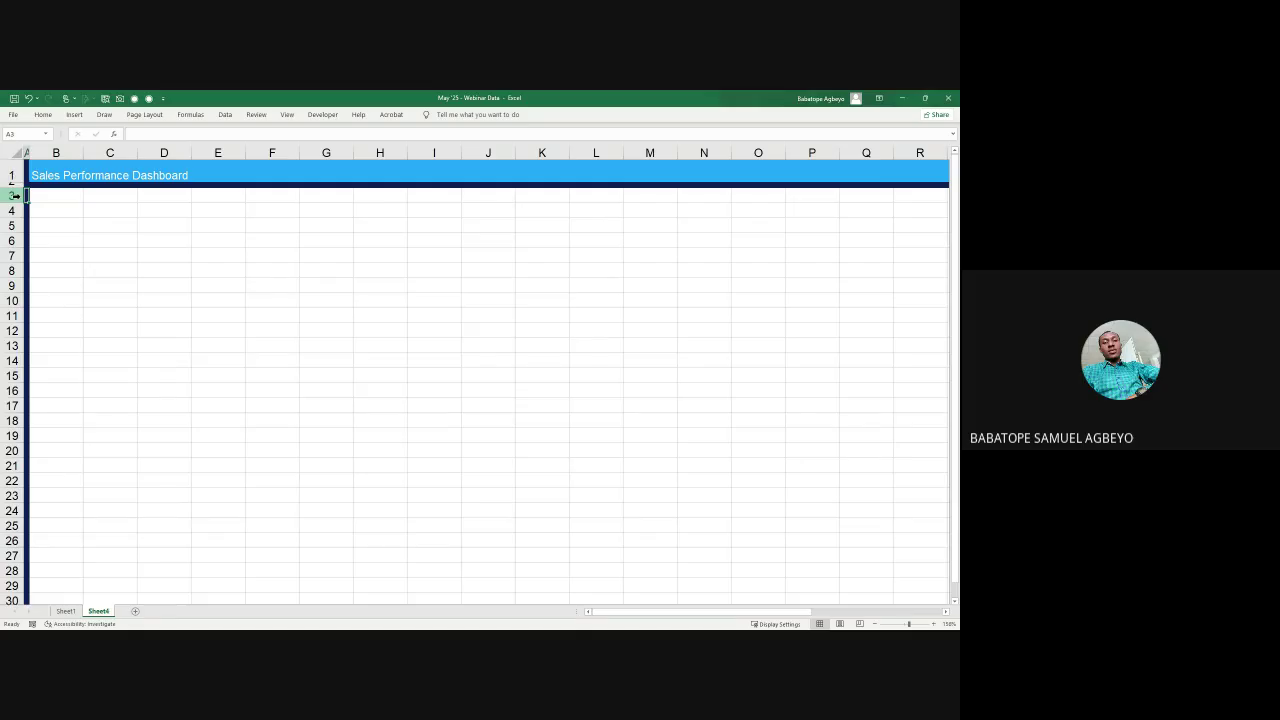
{"action": "key", "text": "Up"}
{"action": "key", "text": "Down"}
{"action": "key", "text": "alt"}
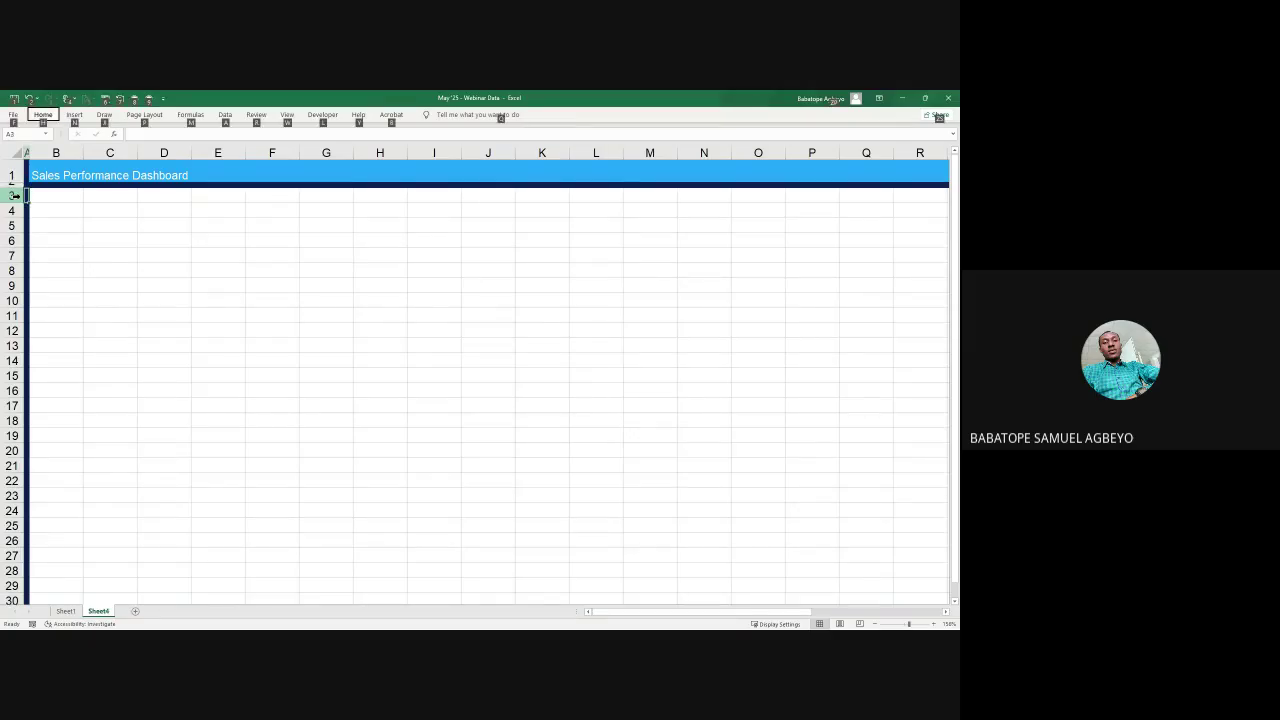
{"action": "key", "text": "h"}
{"action": "key", "text": "Escape"}
{"action": "key", "text": "Escape"}
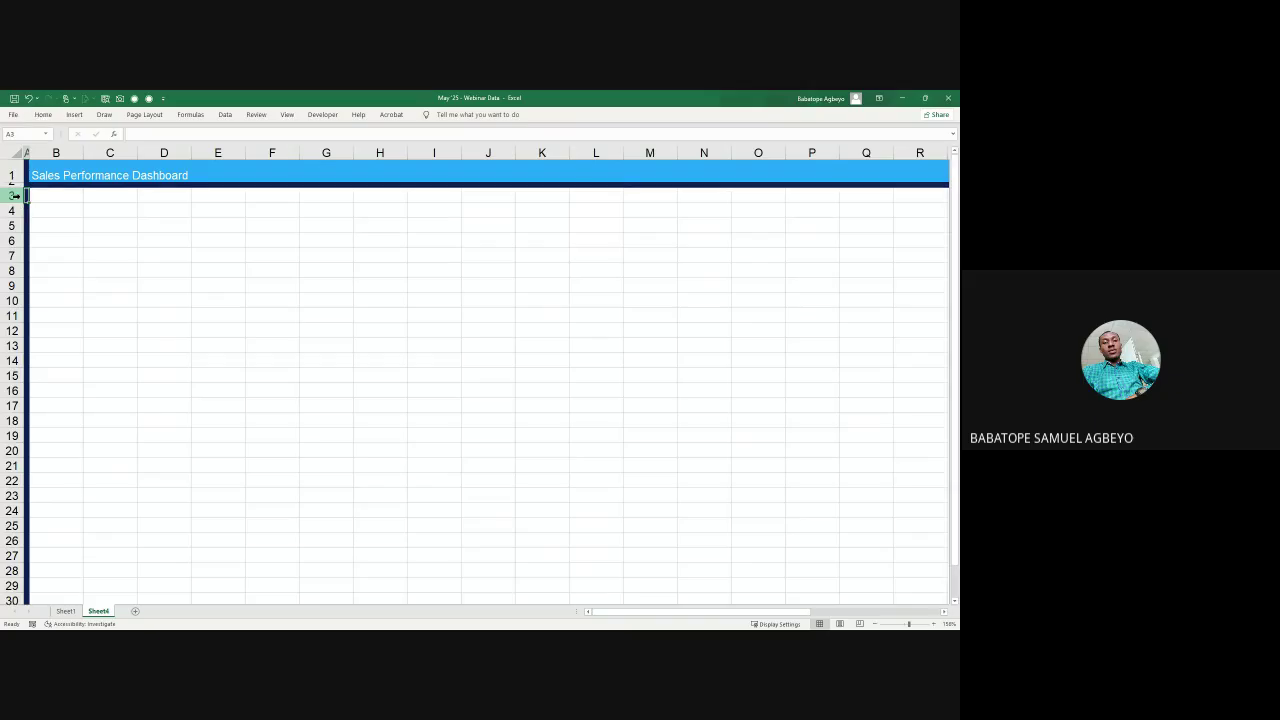
{"action": "scroll", "coordinate": [184, 256], "scroll_direction": "down", "scroll_amount": 8}
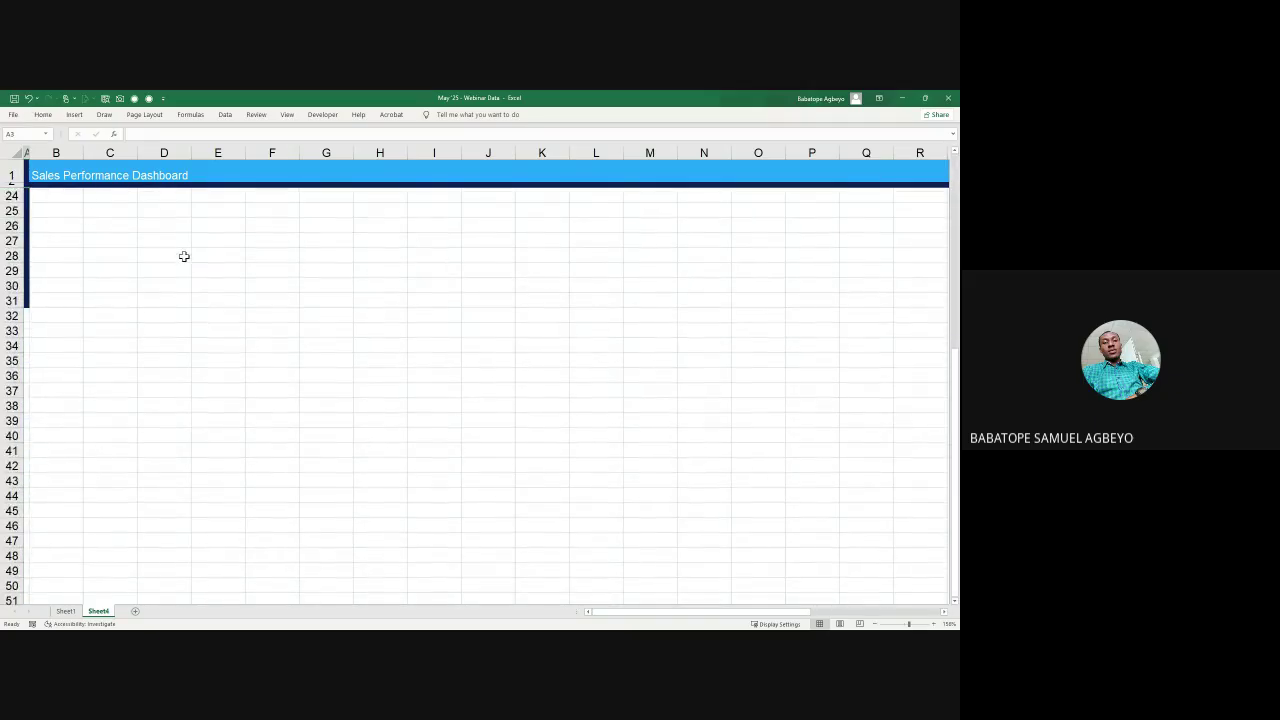
{"action": "scroll", "coordinate": [184, 256], "scroll_direction": "up", "scroll_amount": 8}
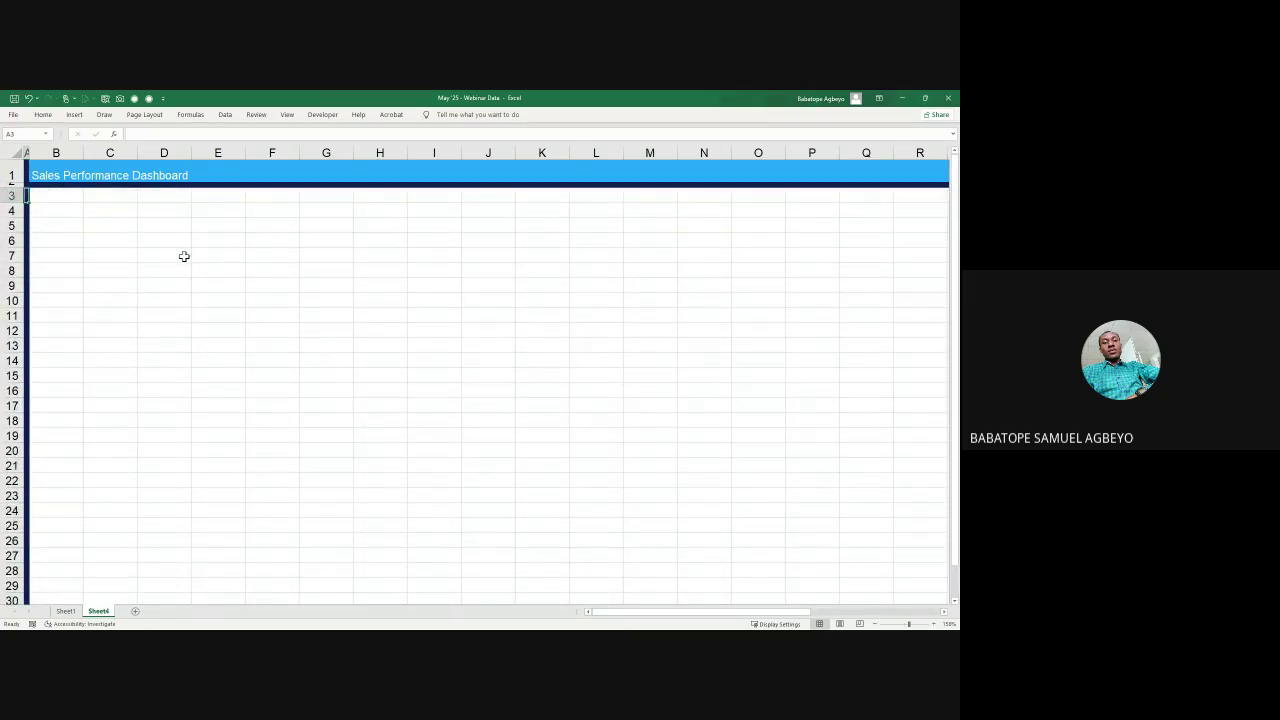
{"action": "scroll", "coordinate": [184, 256], "scroll_direction": "down", "scroll_amount": 3}
{"action": "scroll", "coordinate": [184, 256], "scroll_direction": "down", "scroll_amount": 2}
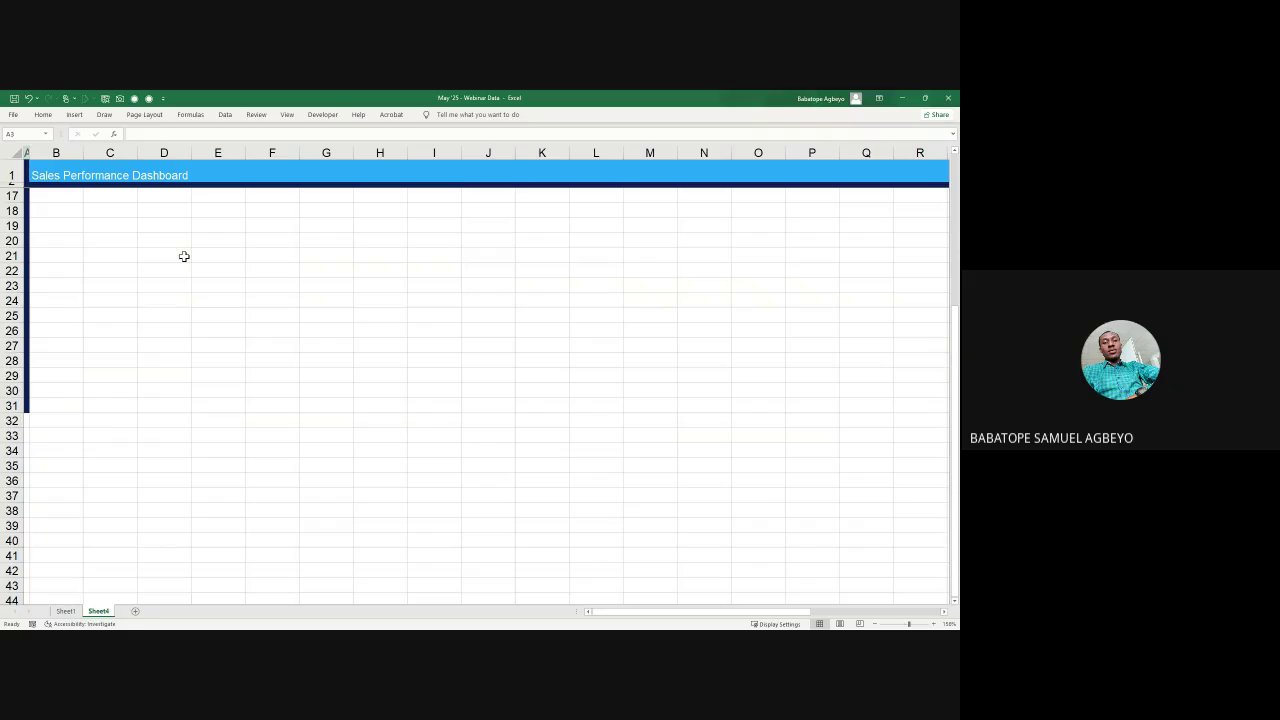
{"action": "scroll", "coordinate": [184, 256], "scroll_direction": "up", "scroll_amount": 5}
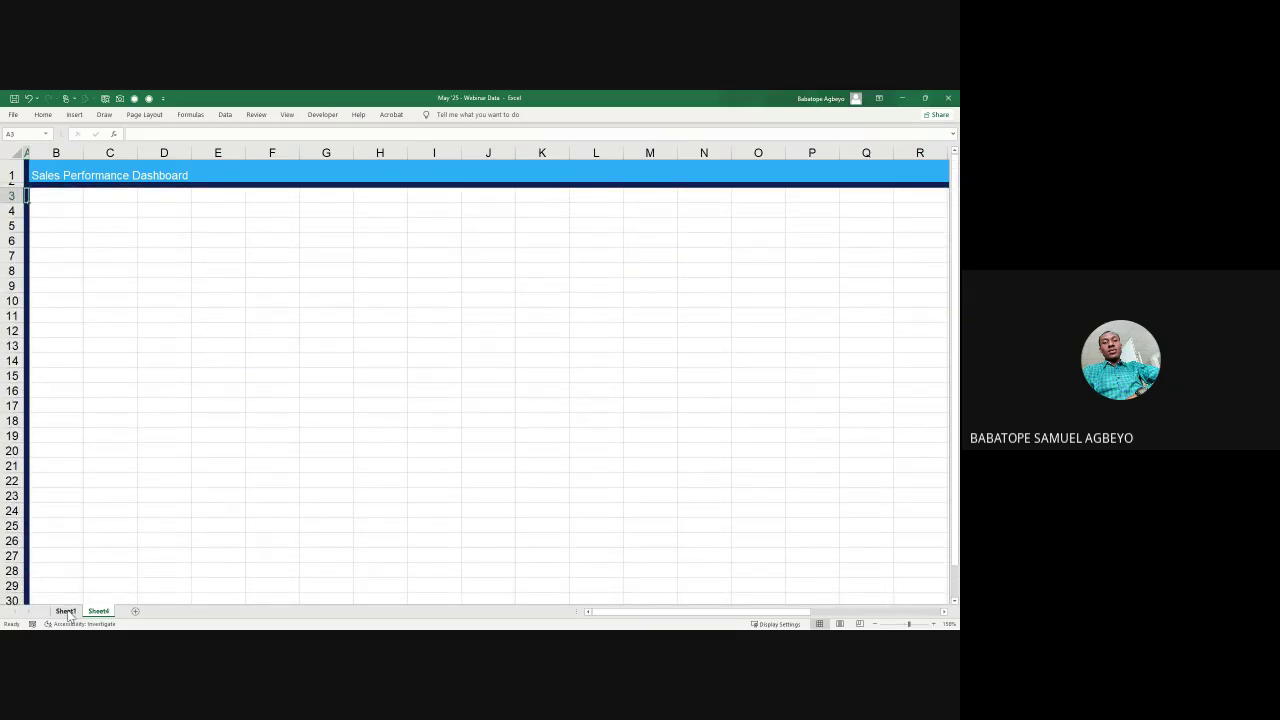
Step: Open the sales data on Sheet1 and preview the recommended PivotTables without inserting one
{"action": "left_click", "coordinate": [65, 611]}
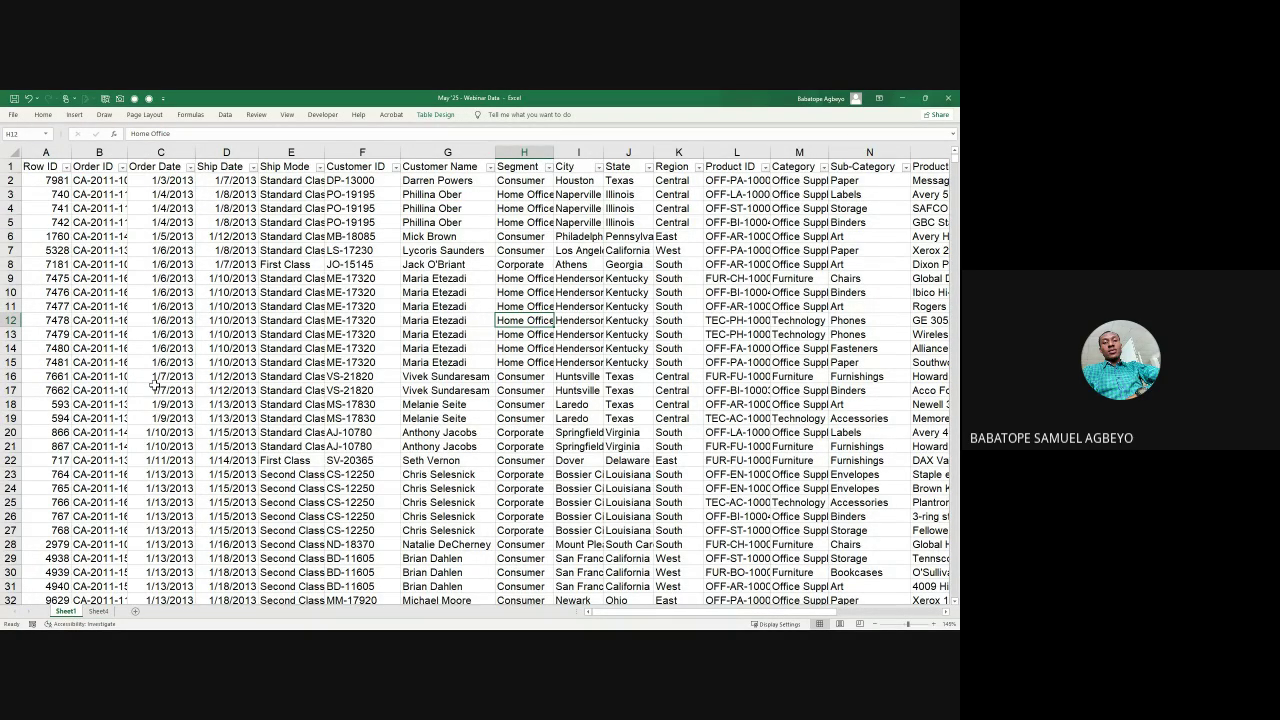
{"action": "scroll", "coordinate": [155, 384], "scroll_direction": "right", "scroll_amount": 3}
{"action": "scroll", "coordinate": [155, 384], "scroll_direction": "left", "scroll_amount": 3}
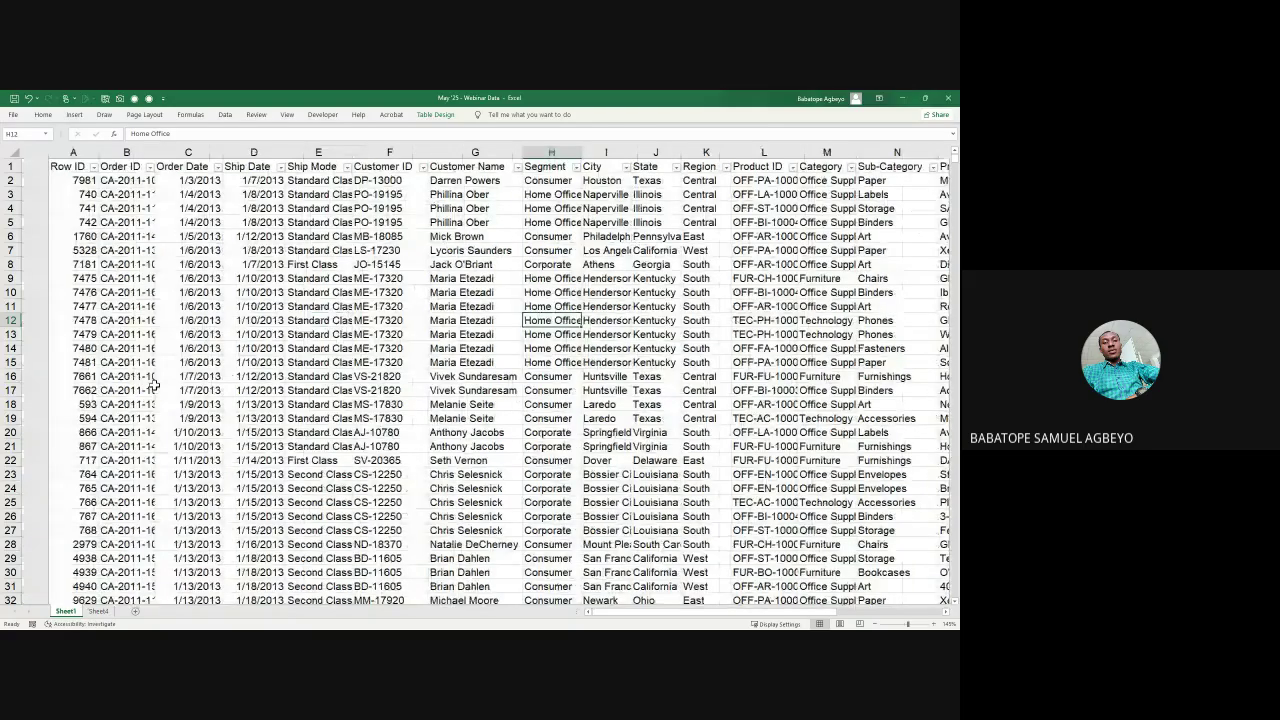
{"action": "left_click", "coordinate": [98, 348]}
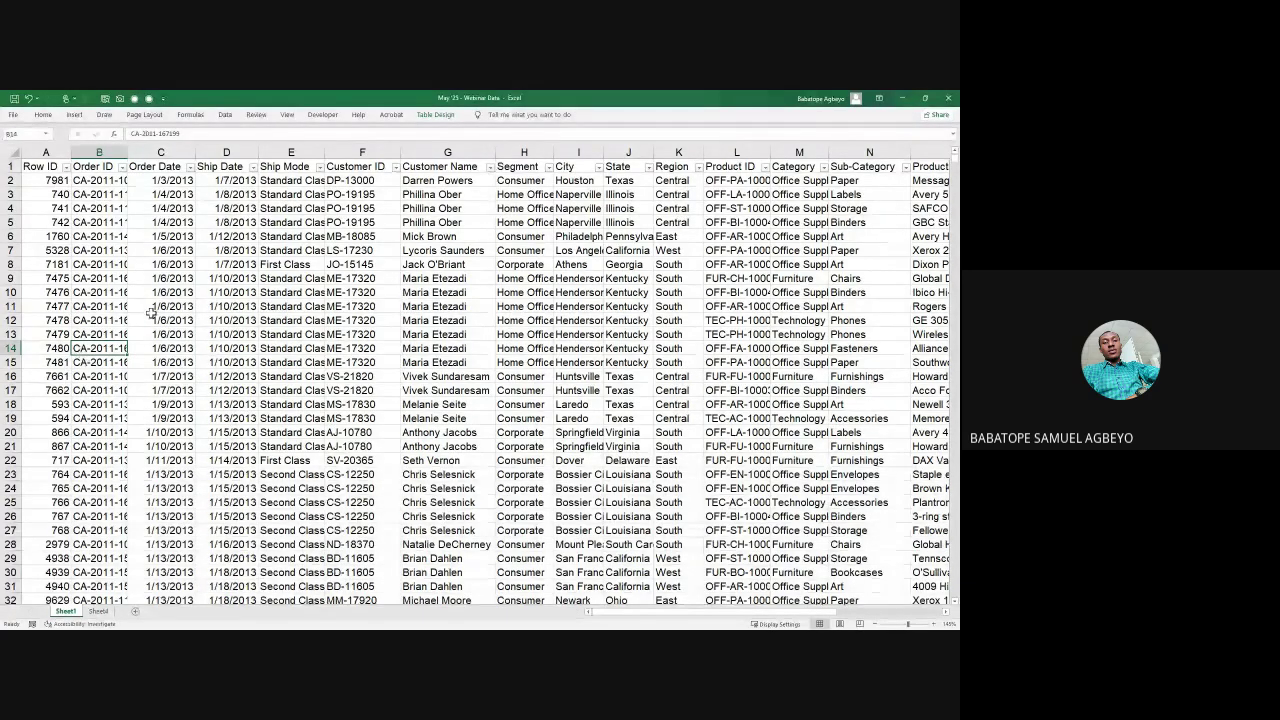
{"action": "left_click", "coordinate": [77, 115]}
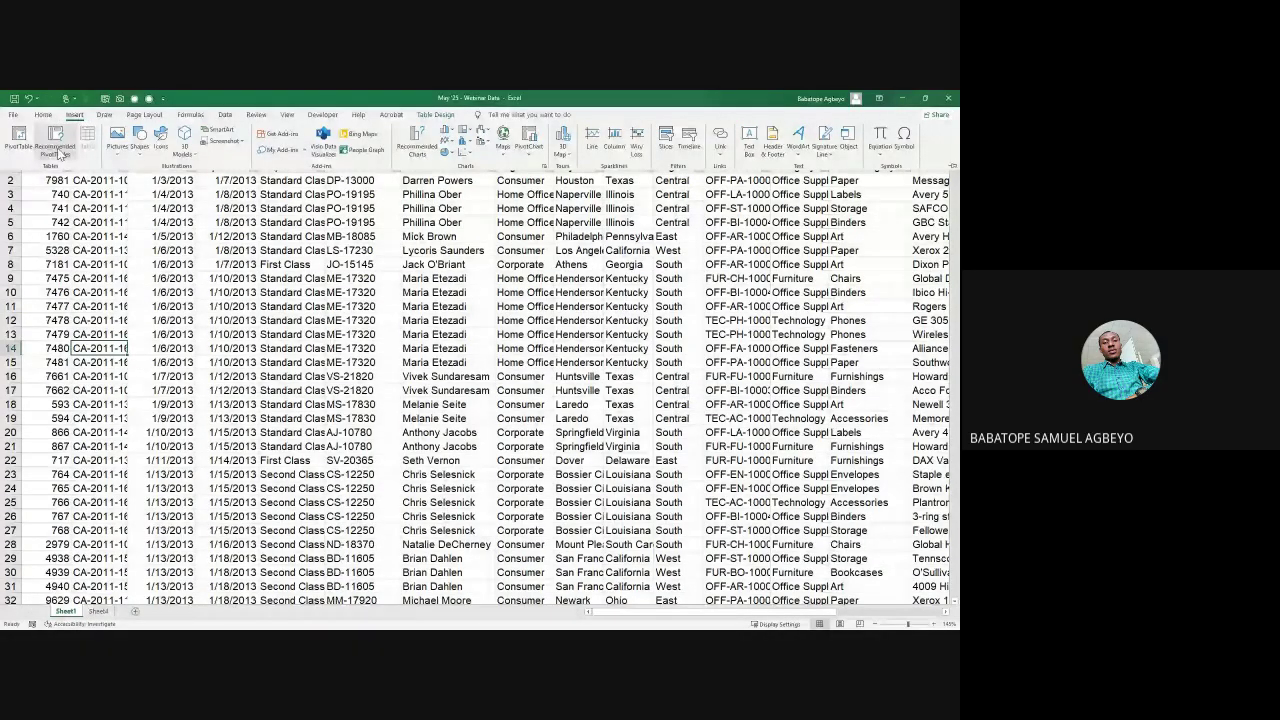
{"action": "left_click", "coordinate": [57, 150]}
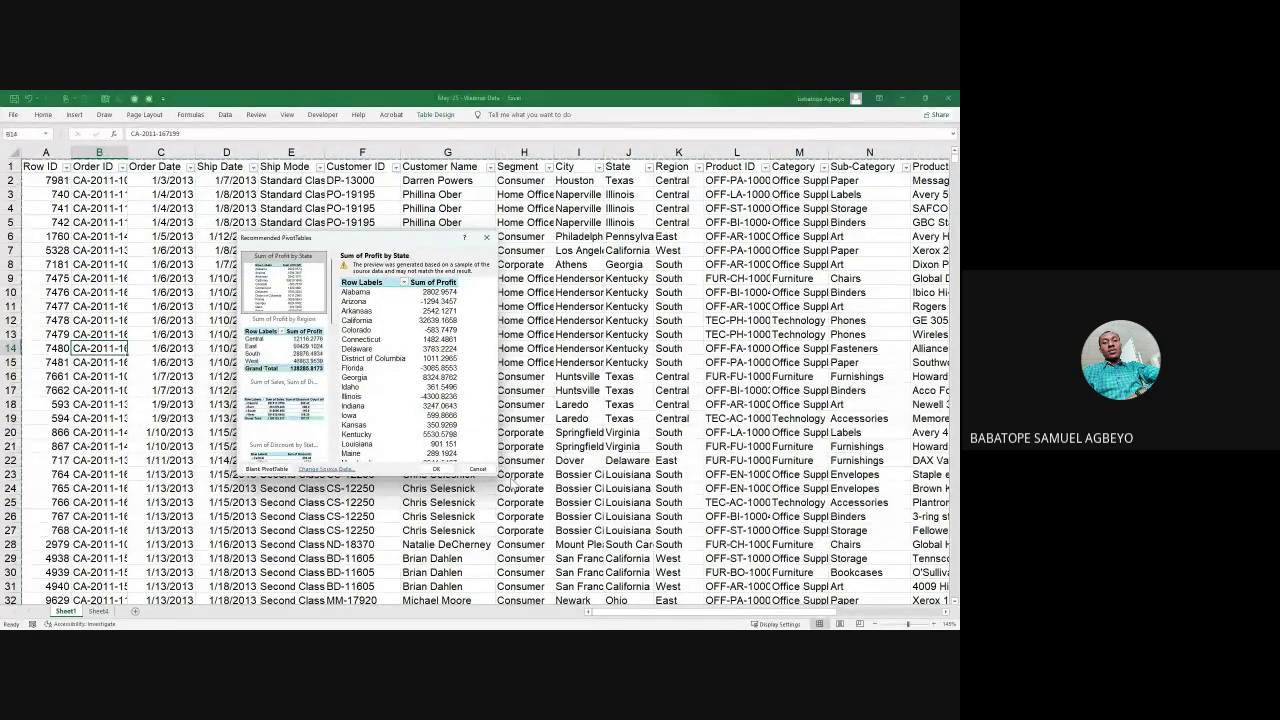
{"action": "left_click", "coordinate": [478, 471]}
Step: Insert a blank PivotTable based on the SalesData table on a new worksheet
{"action": "left_click", "coordinate": [150, 358]}
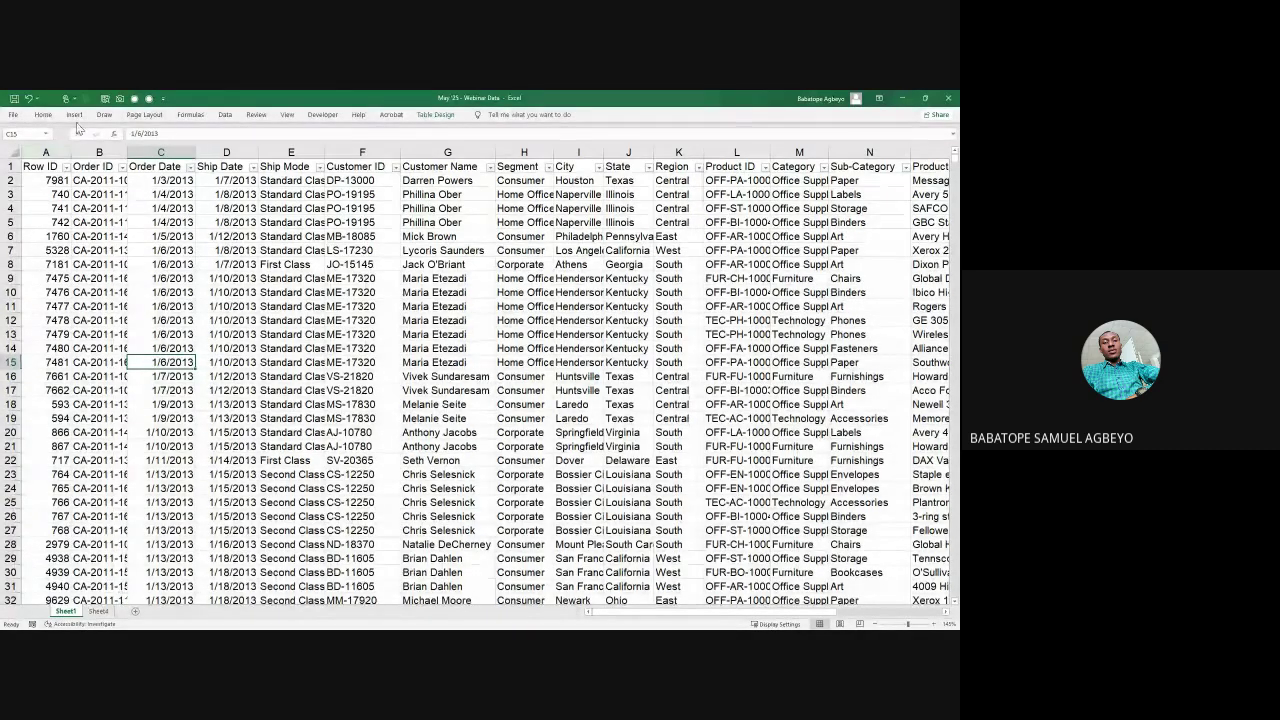
{"action": "left_click", "coordinate": [75, 115]}
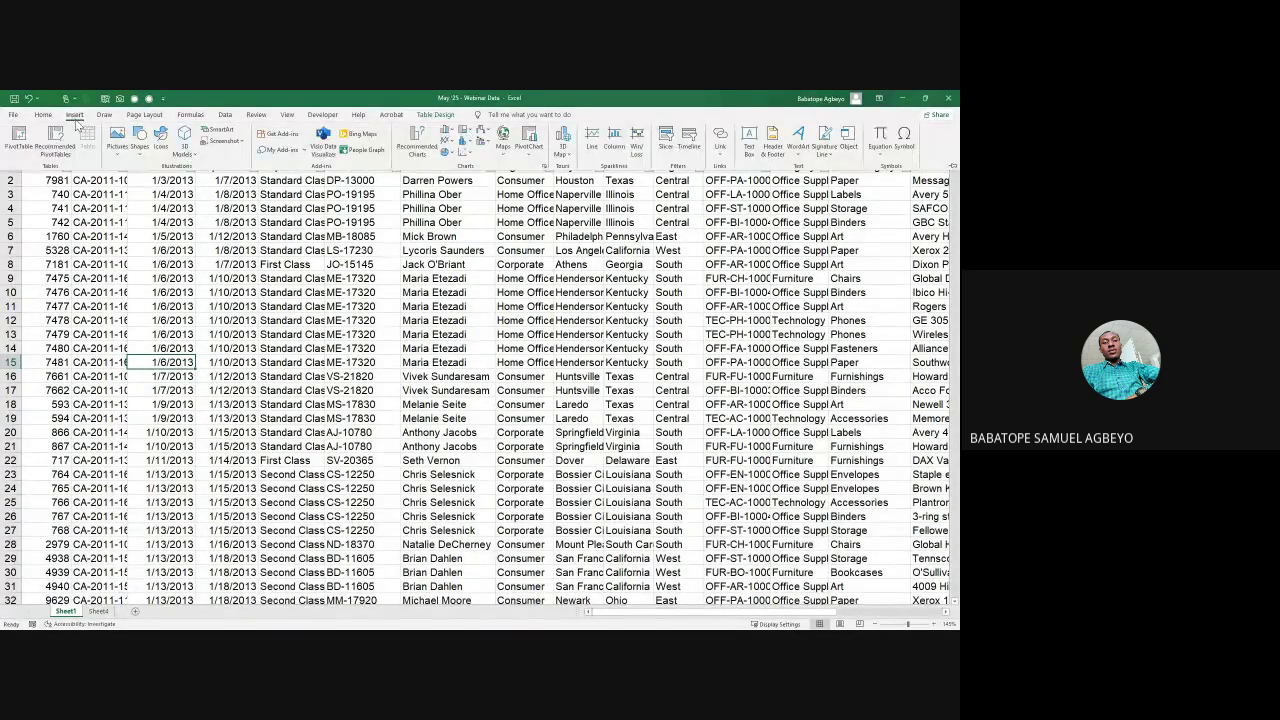
{"action": "left_click", "coordinate": [18, 138]}
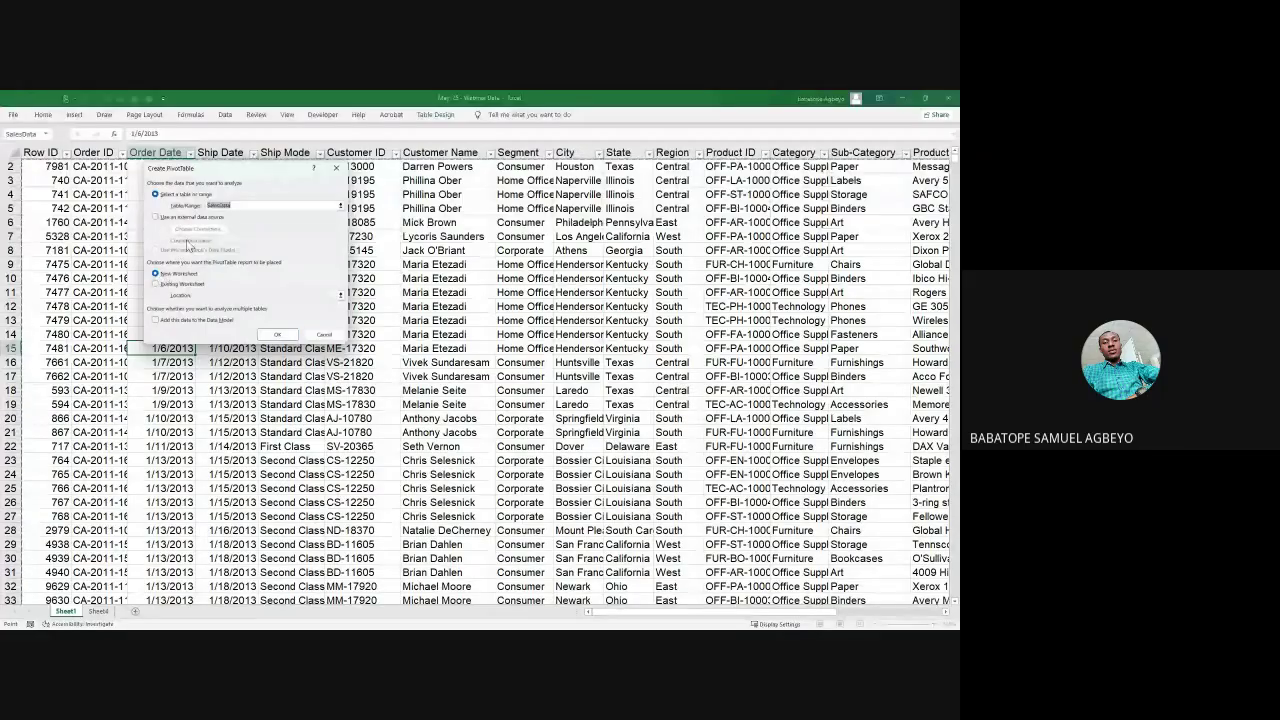
{"action": "left_click", "coordinate": [278, 337]}
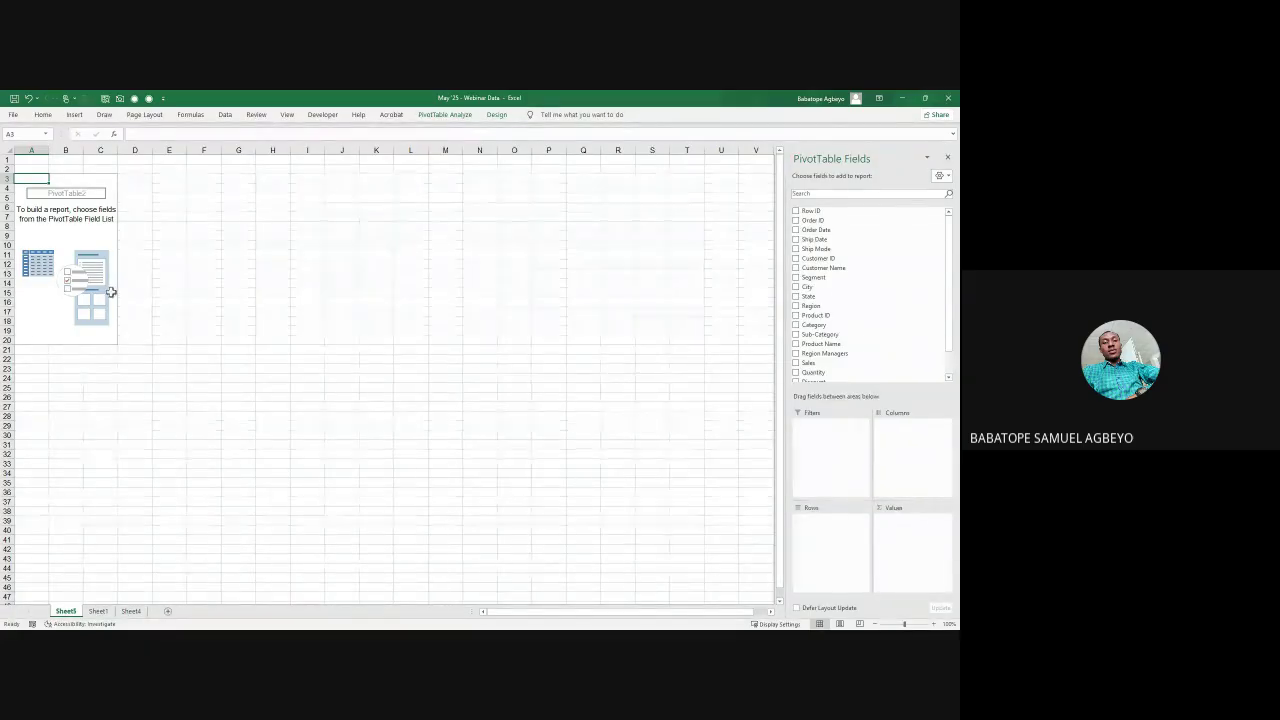
Step: Add Customer Name to the PivotTable's rows and a count of Customer Name to its values
{"action": "left_click", "coordinate": [796, 268]}
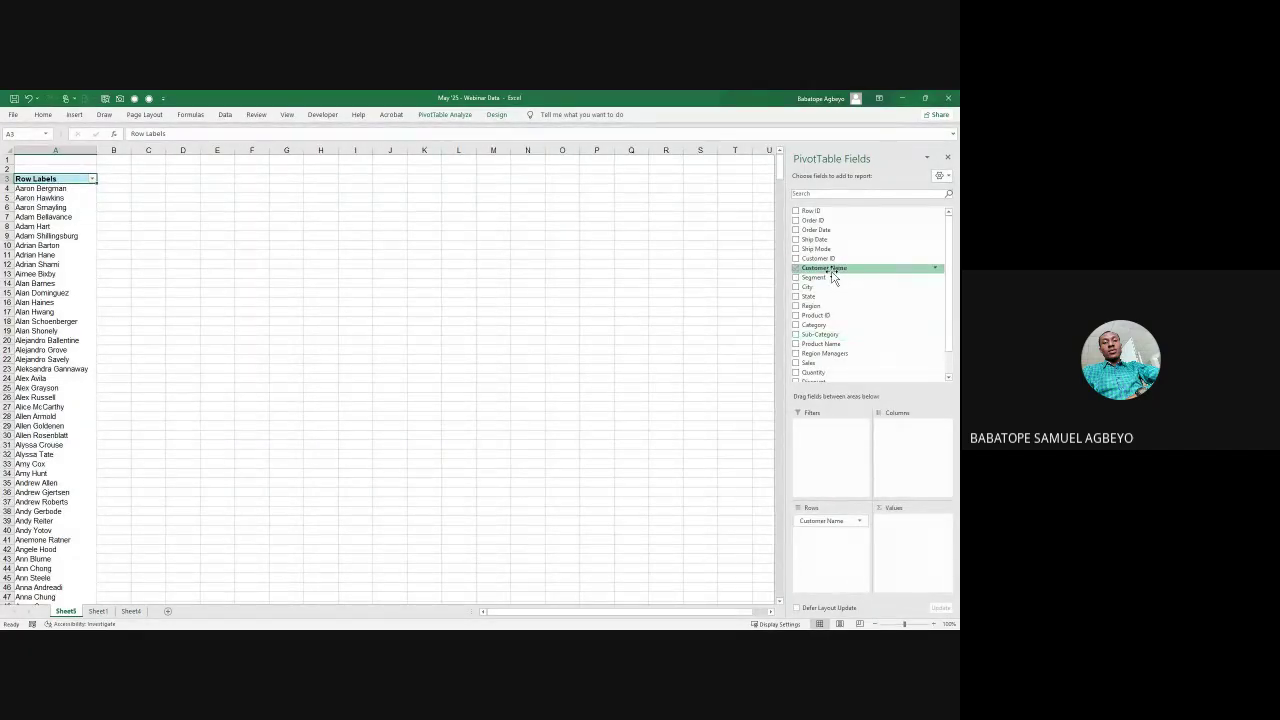
{"action": "left_click_drag", "start_coordinate": [831, 277], "coordinate": [929, 523]}
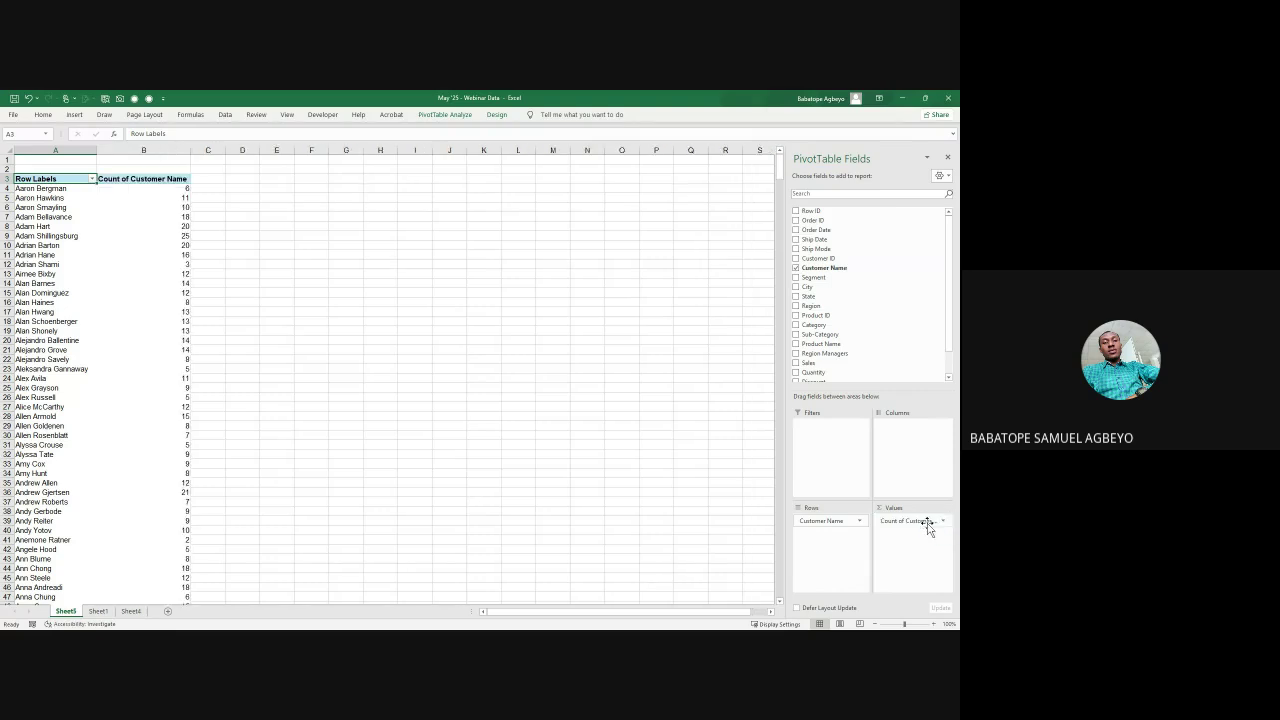
{"action": "scroll", "coordinate": [152, 387], "scroll_direction": "down", "scroll_amount": 20}
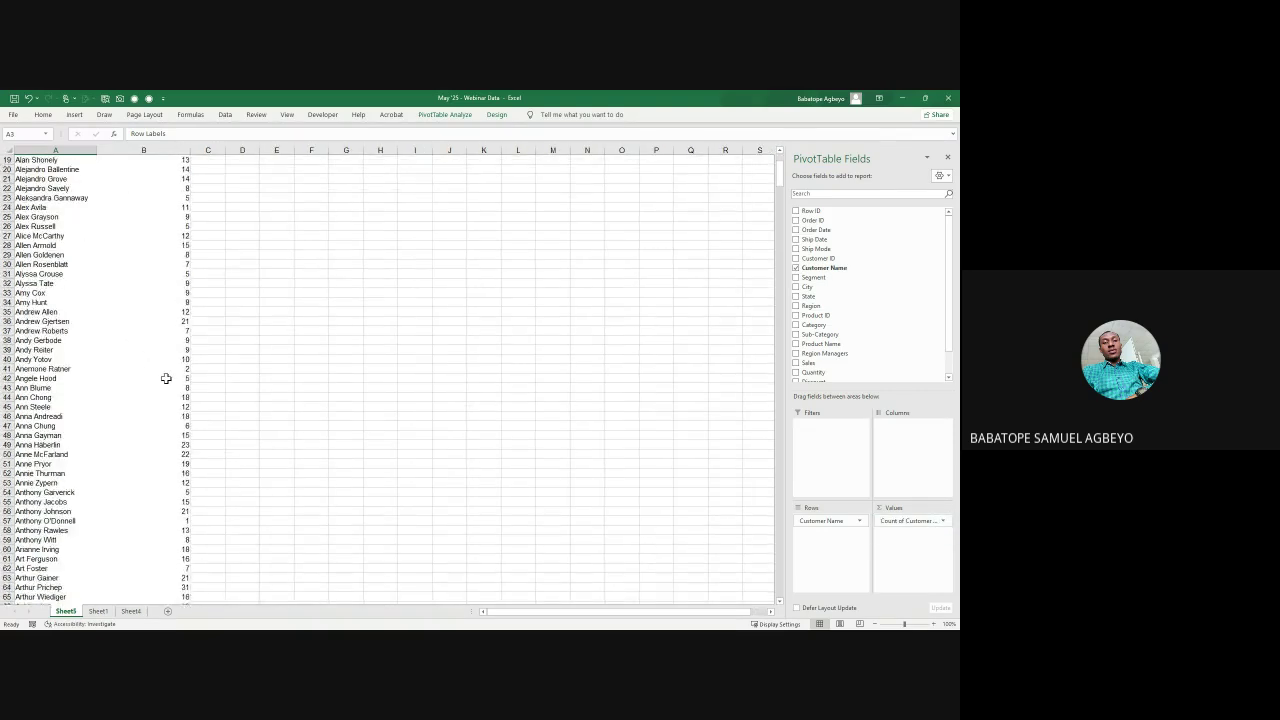
{"action": "scroll", "coordinate": [166, 378], "scroll_direction": "up", "scroll_amount": 20}
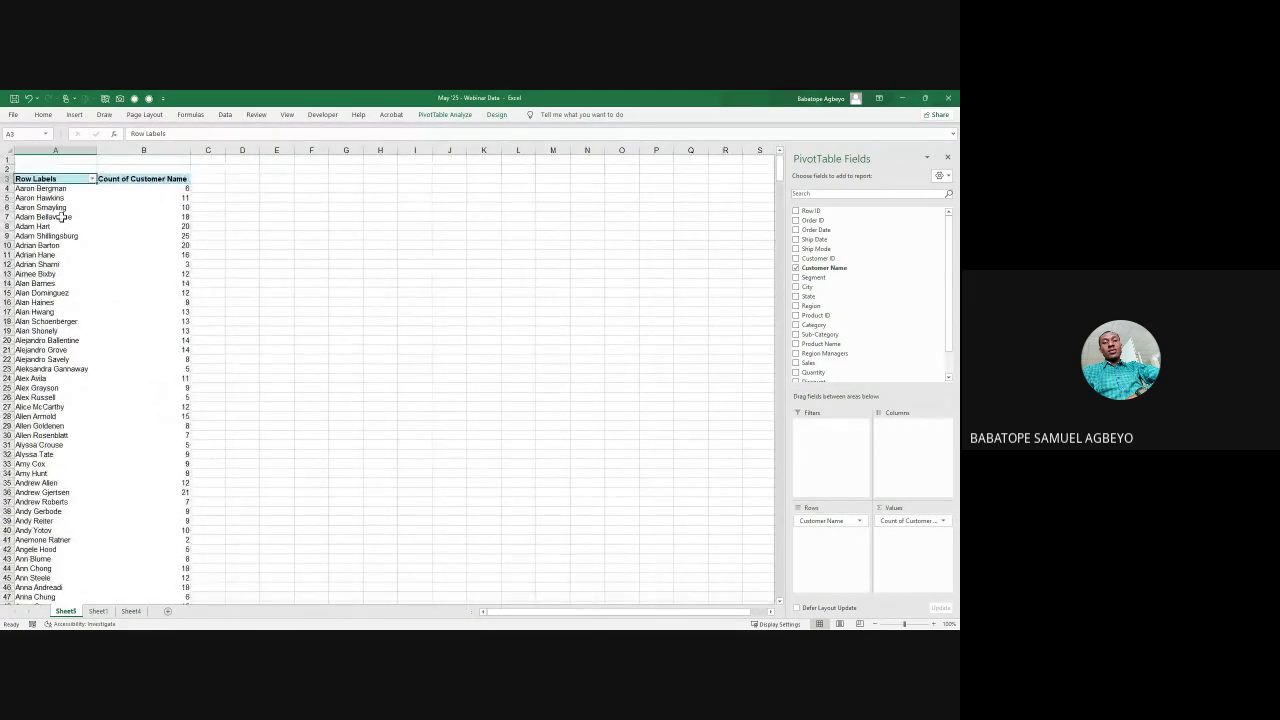
Step: Examine the available calculation types in the value field settings for the Customer Name count and leave them unchanged
{"action": "left_click", "coordinate": [178, 187]}
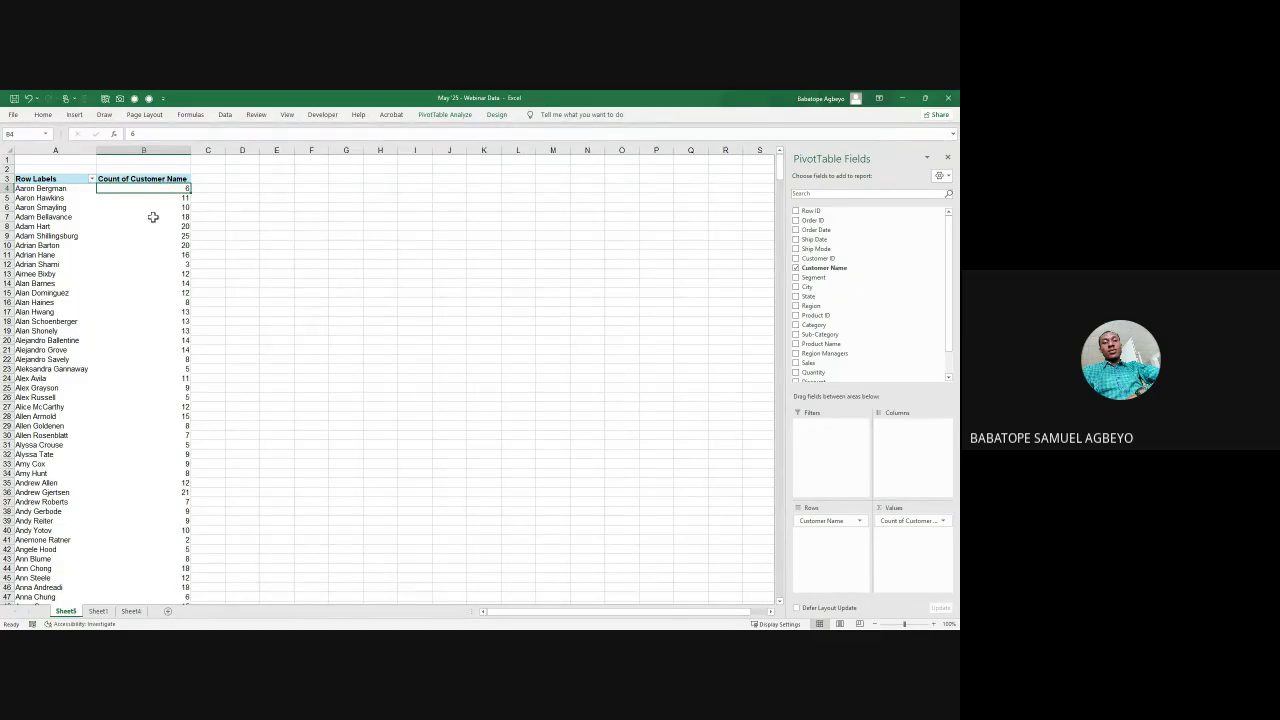
{"action": "mouse_move", "coordinate": [154, 216]}
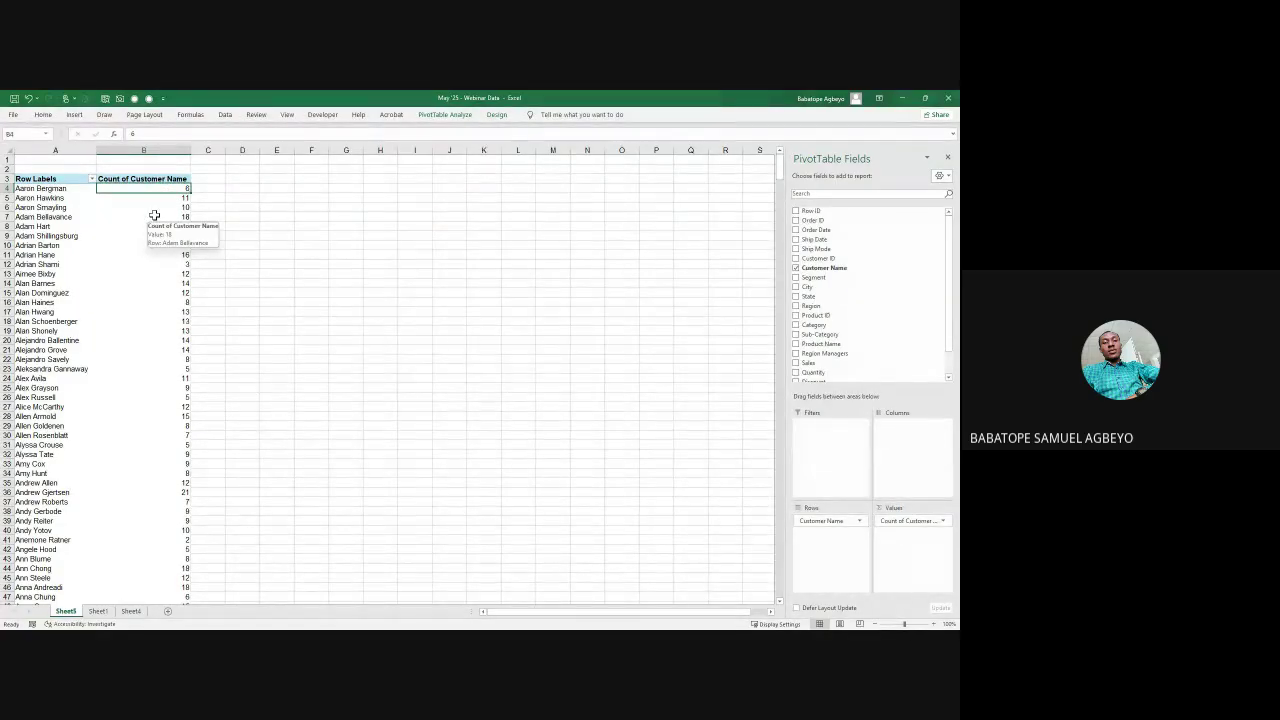
{"action": "right_click", "coordinate": [163, 190]}
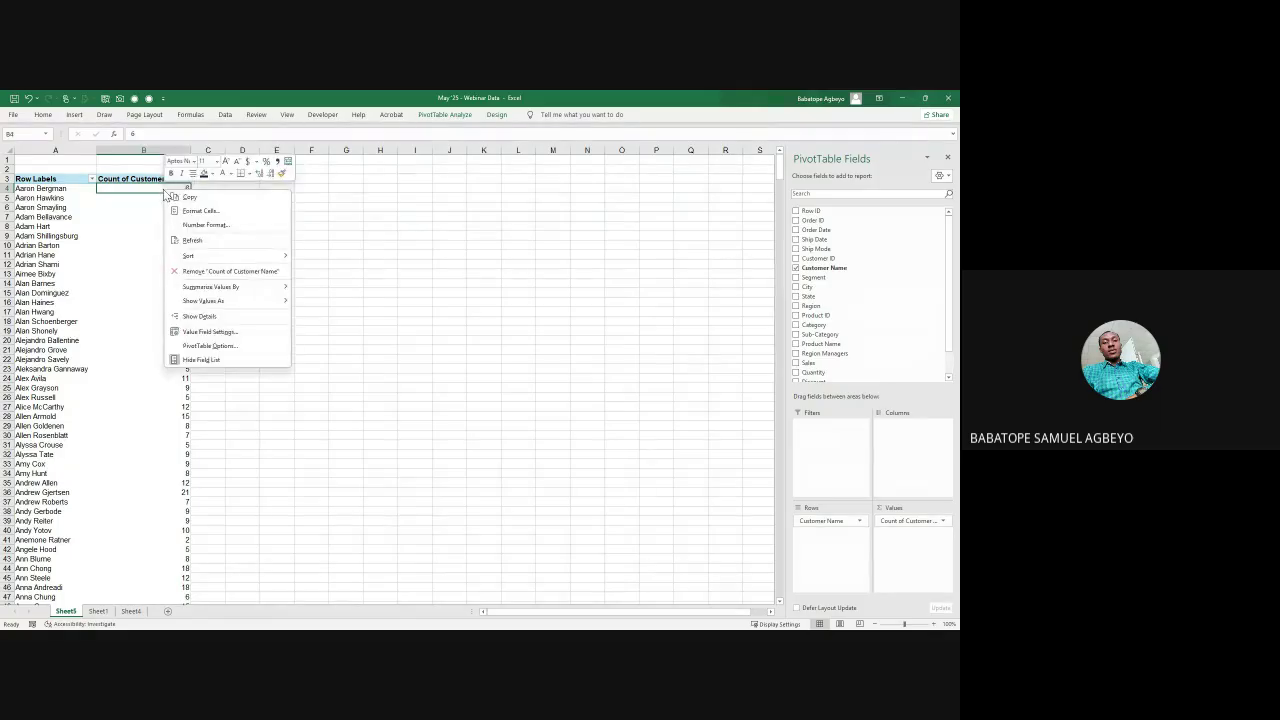
{"action": "left_click", "coordinate": [237, 340]}
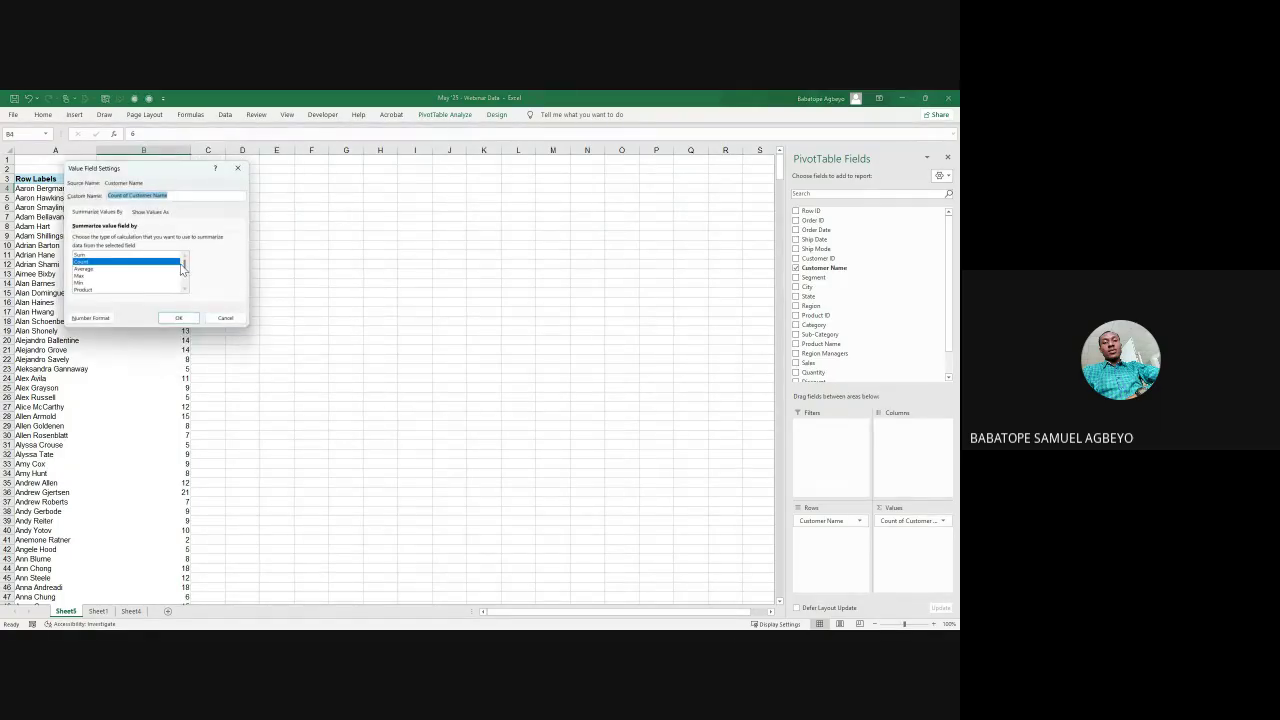
{"action": "left_click_drag", "start_coordinate": [184, 268], "coordinate": [187, 297]}
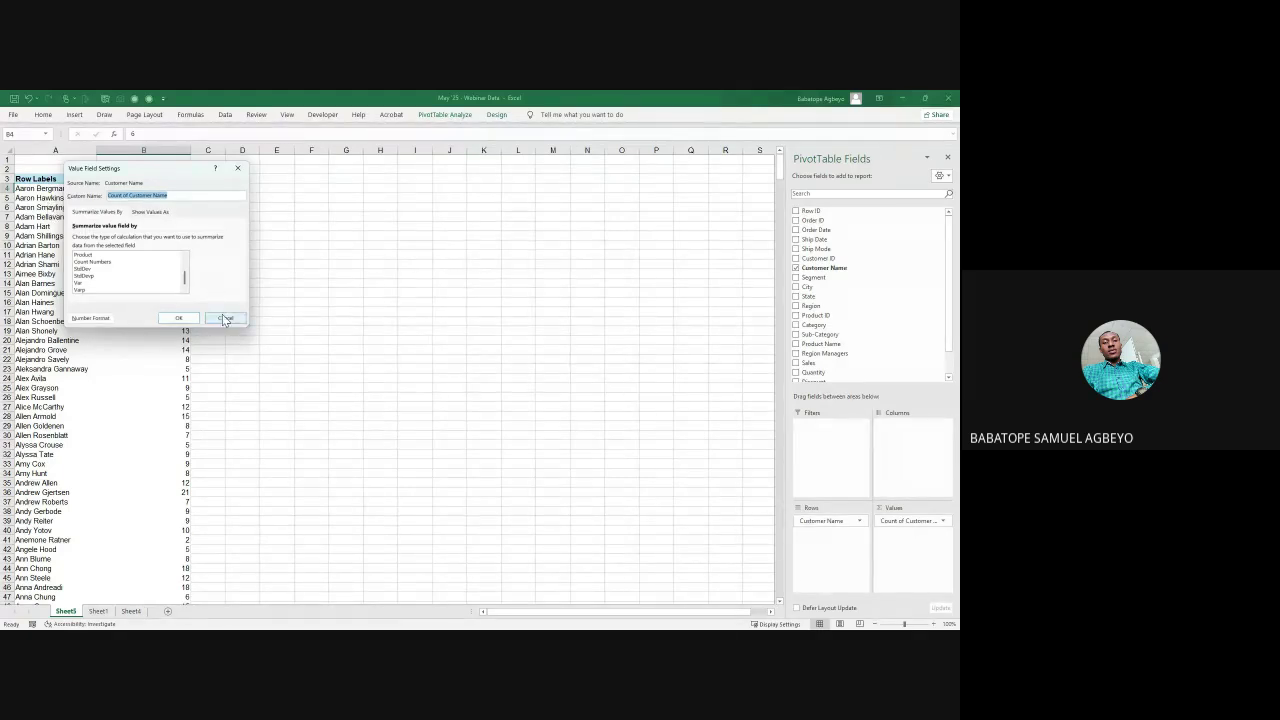
{"action": "left_click", "coordinate": [225, 319]}
Step: Check the grand total of the Customer Name count at the end of the PivotTable and return toward the top
{"action": "left_click", "coordinate": [177, 333]}
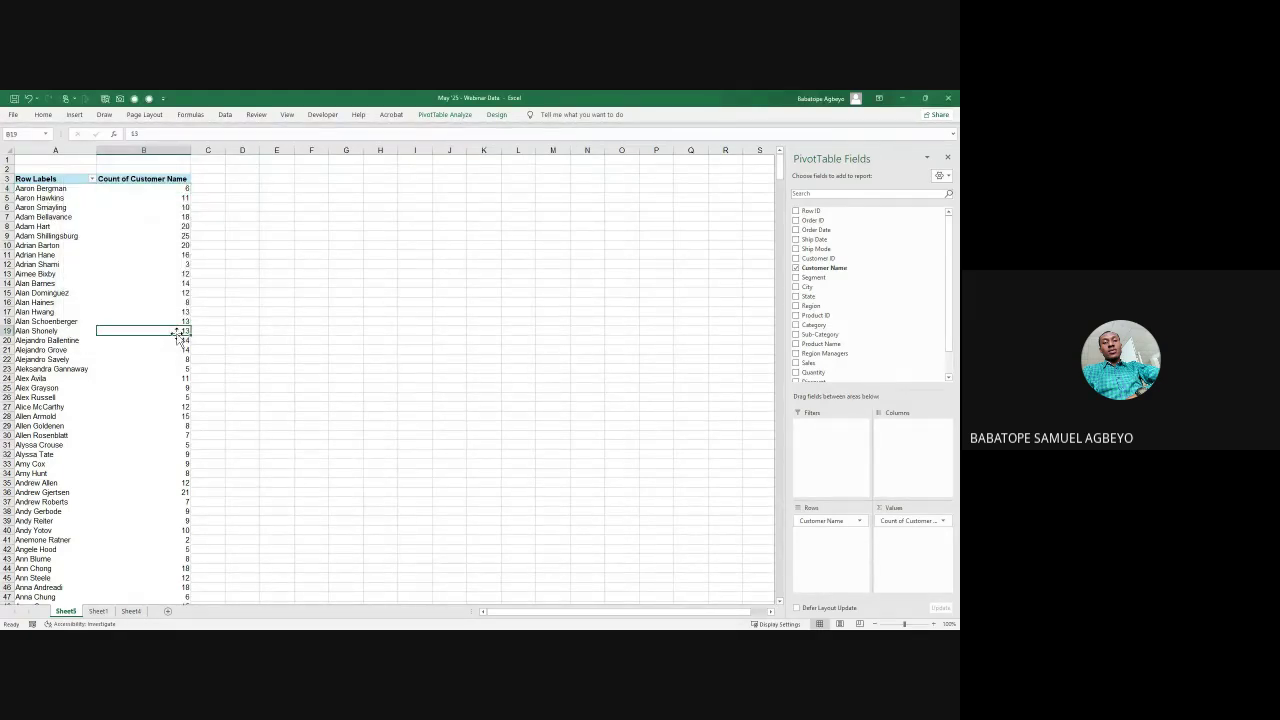
{"action": "key", "text": "ctrl+Down"}
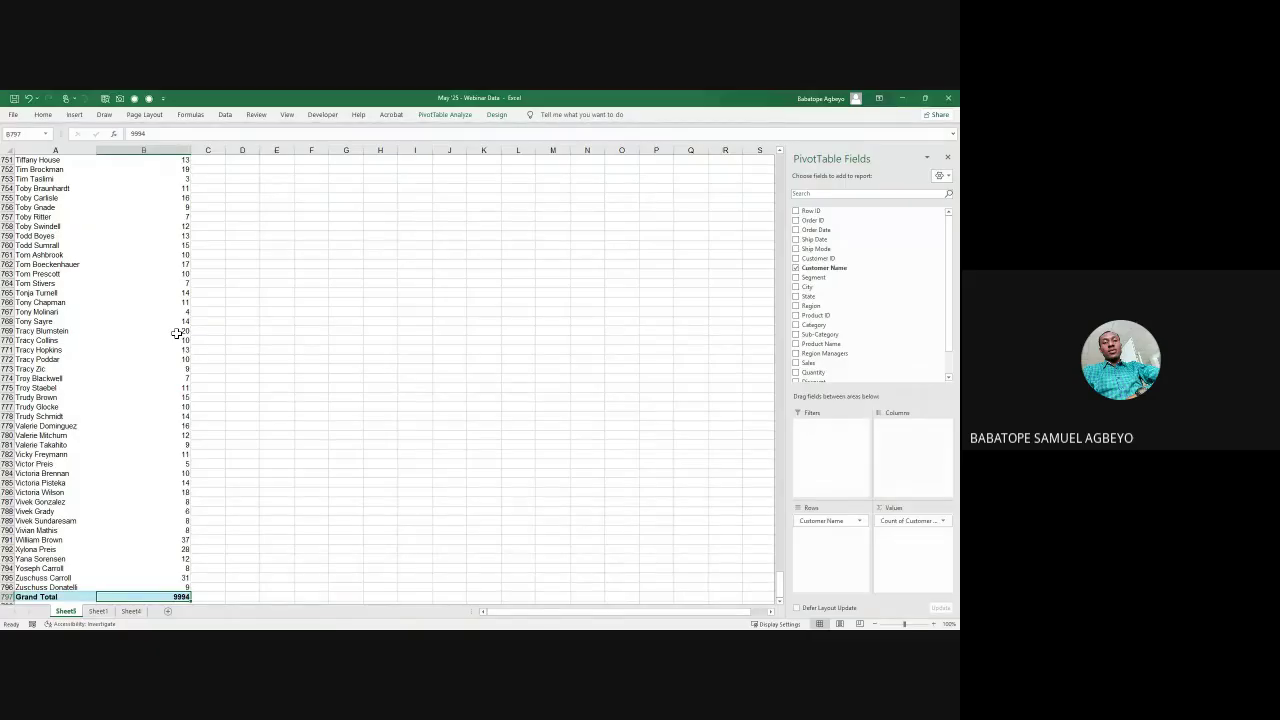
{"action": "scroll", "coordinate": [176, 333], "scroll_direction": "up", "scroll_amount": 20}
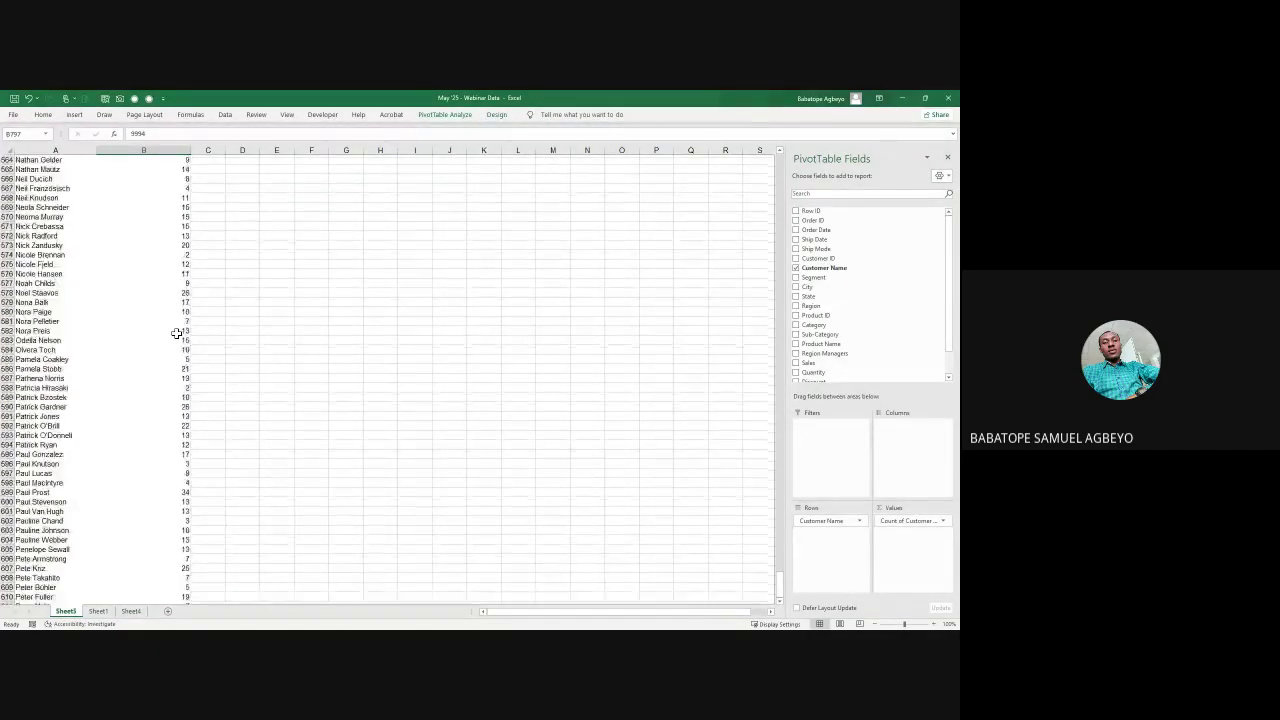
{"action": "scroll", "coordinate": [176, 333], "scroll_direction": "up", "scroll_amount": 20}
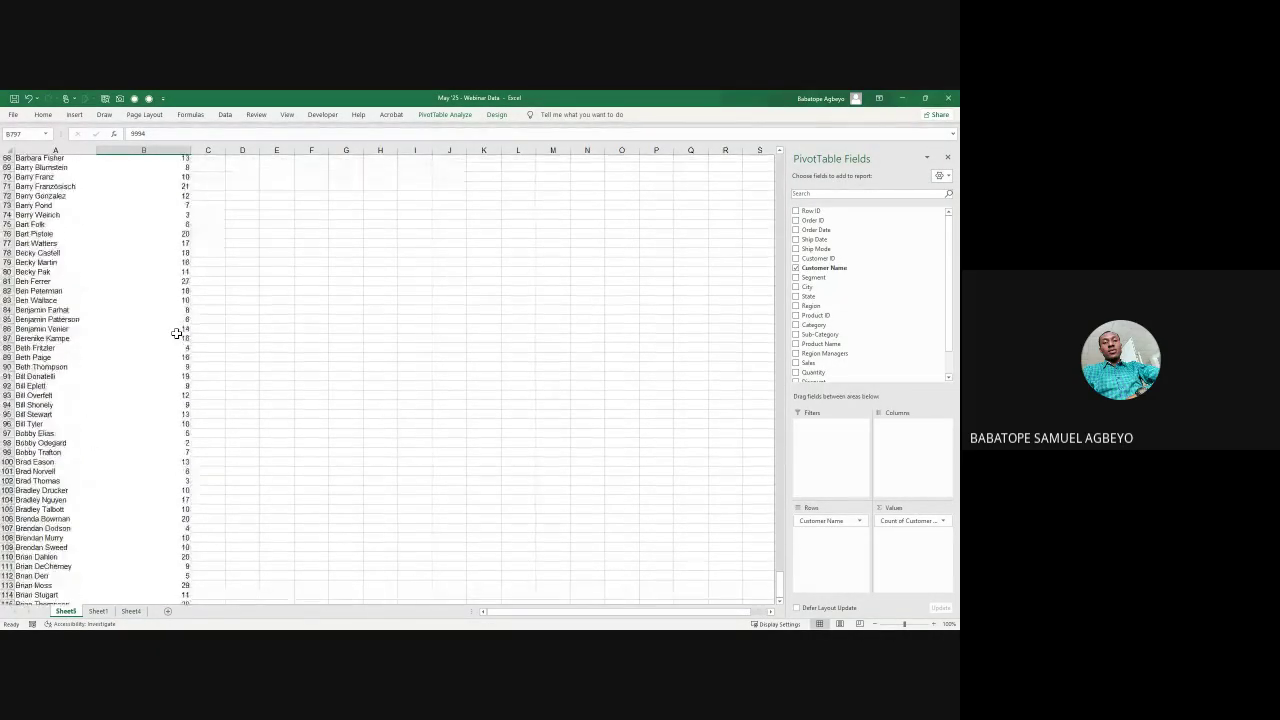
{"action": "scroll", "coordinate": [176, 333], "scroll_direction": "up", "scroll_amount": 20}
Step: Undo the Customer Name fields and the PivotTable insertion, and return to Sheet5 after switching to the dashboard sheet
{"action": "key", "text": "ctrl+z"}
{"action": "key", "text": "ctrl+z"}
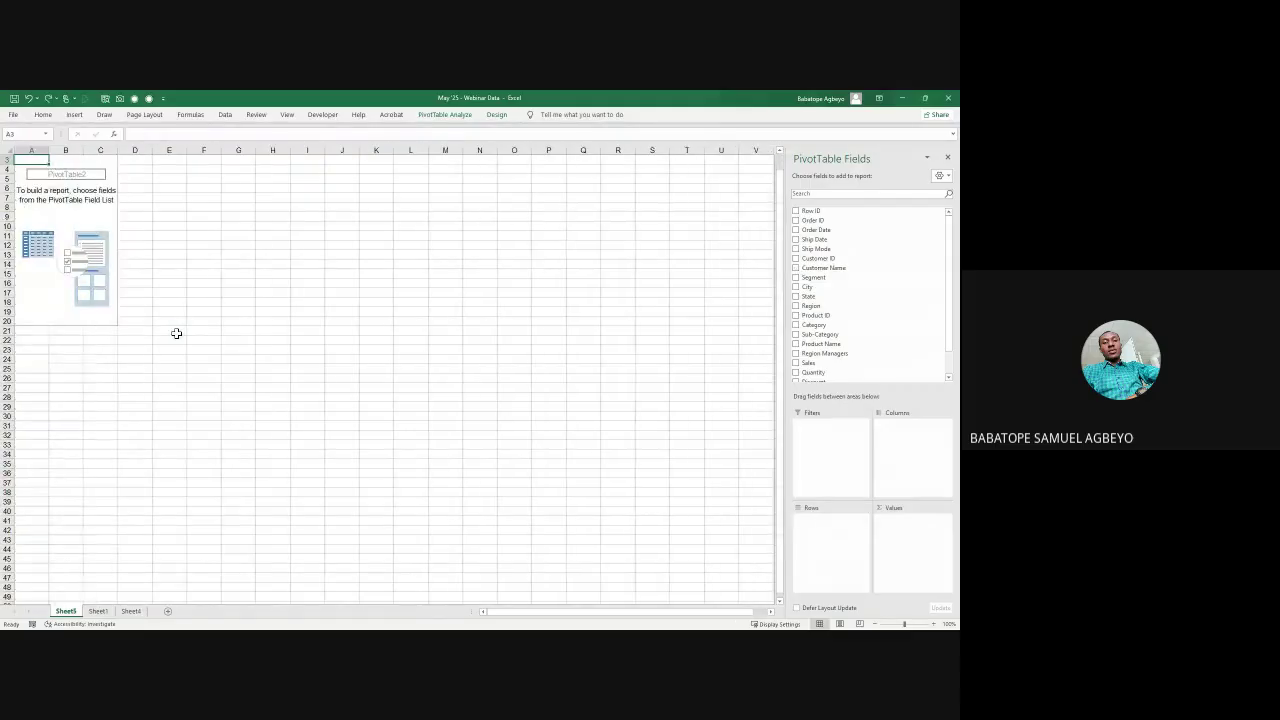
{"action": "key", "text": "ctrl+z"}
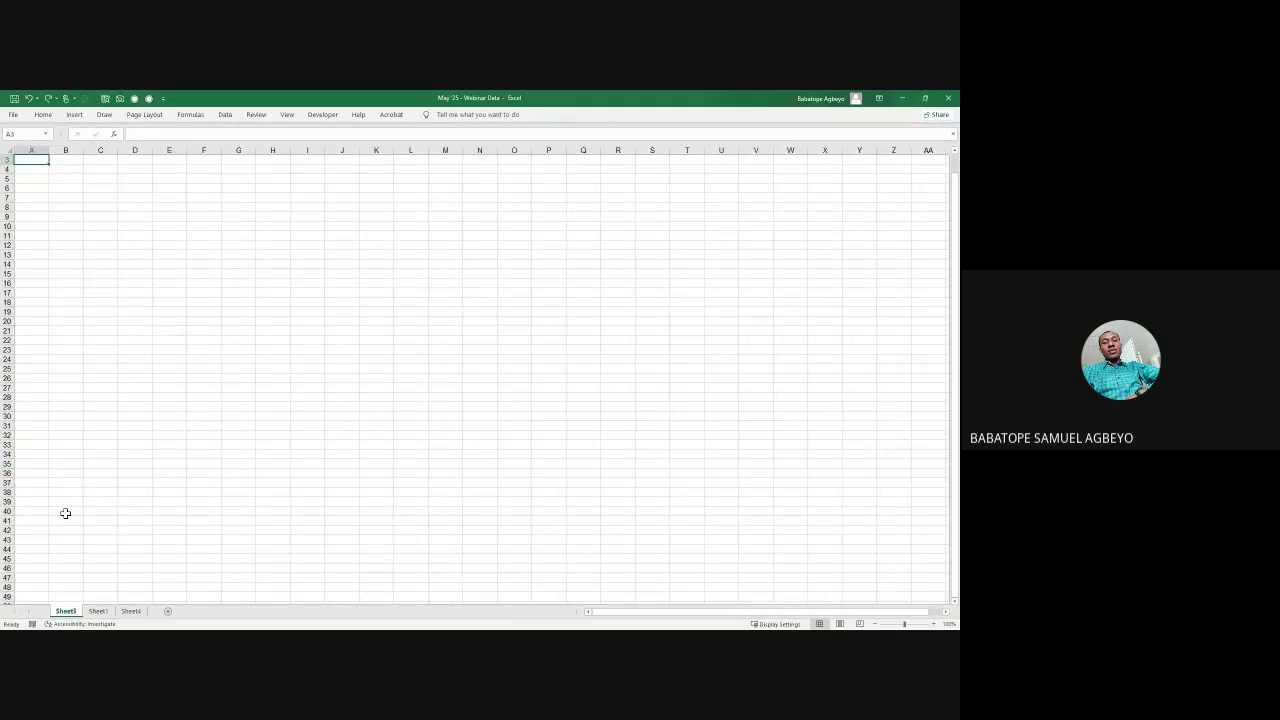
{"action": "left_click", "coordinate": [131, 611]}
{"action": "left_click", "coordinate": [66, 611]}
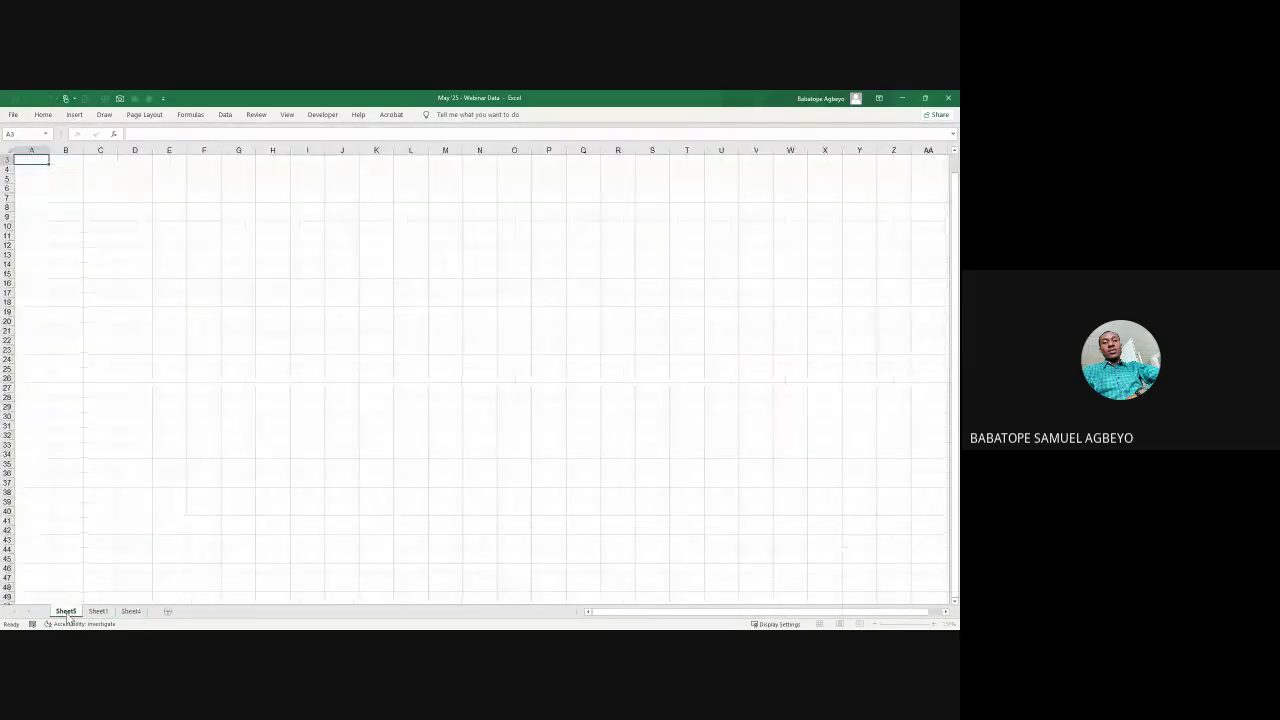
{"action": "right_click", "coordinate": [66, 611]}
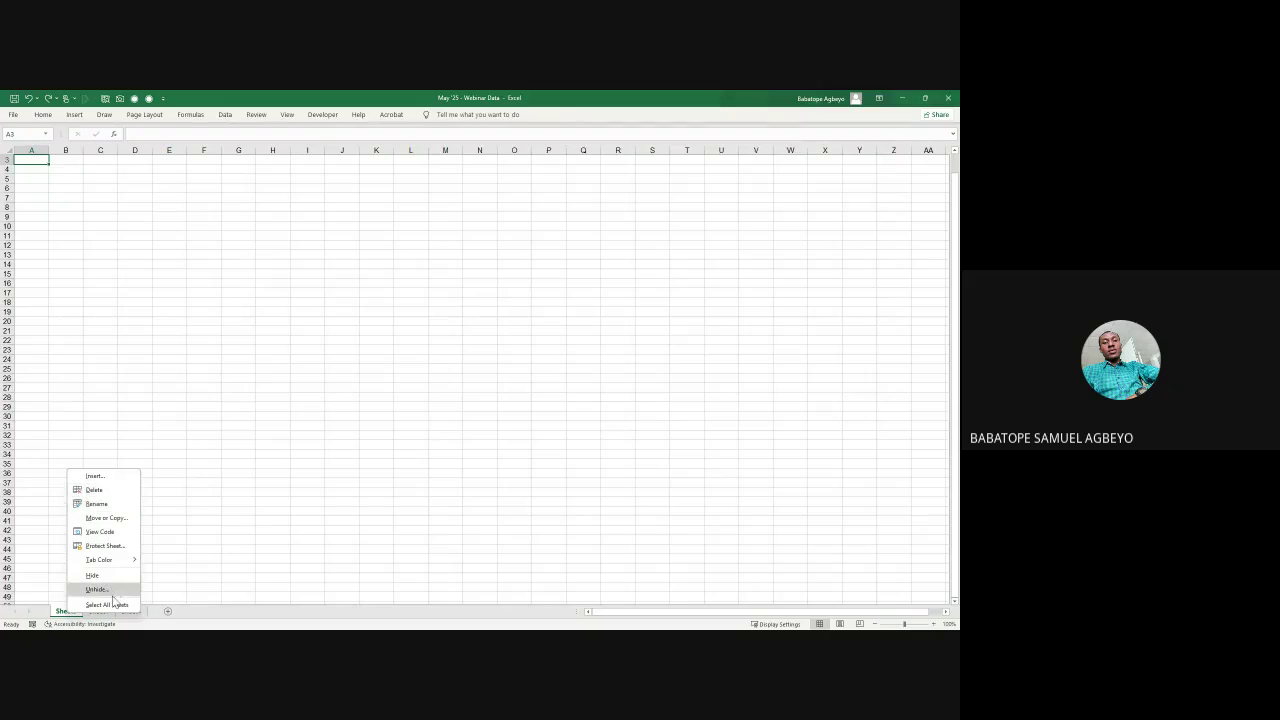
{"action": "left_click", "coordinate": [134, 618]}
{"action": "left_click", "coordinate": [133, 612]}
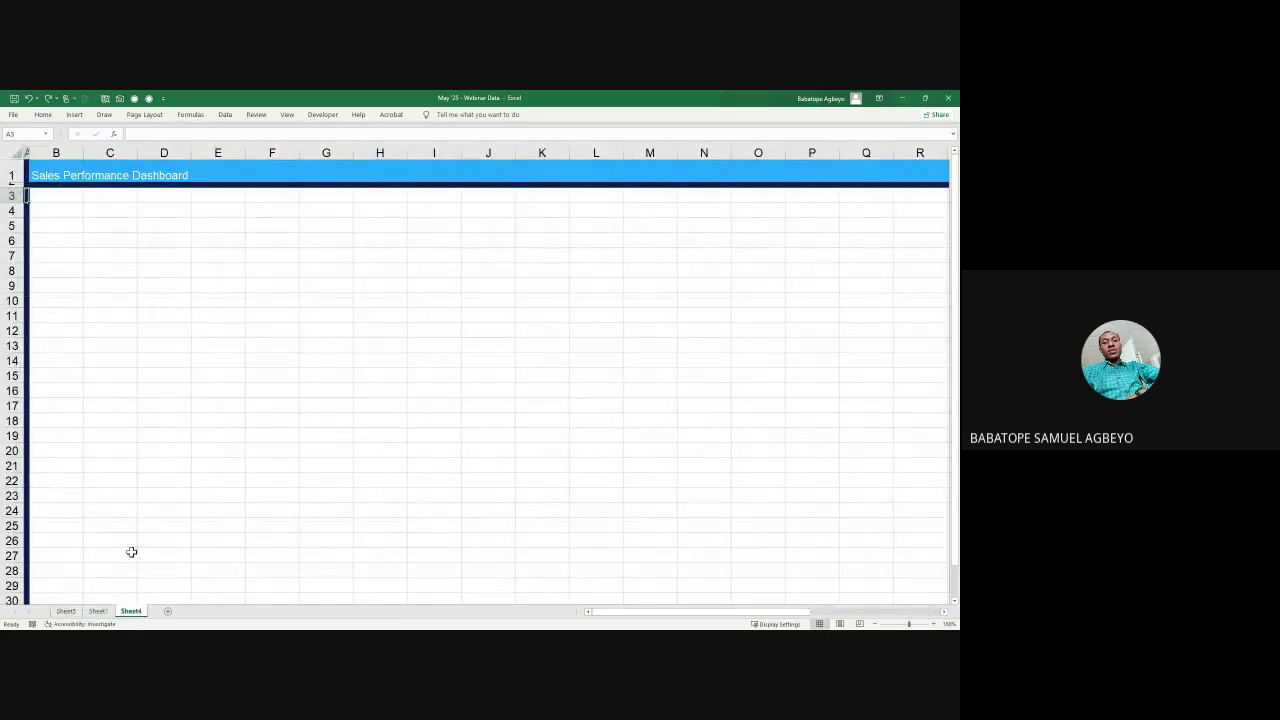
Step: Insert a PivotTable from the SalesData table on Sheet1 at cell B6 of the existing Sheet5, adding the data to the Data Model
{"action": "left_click", "coordinate": [98, 611]}
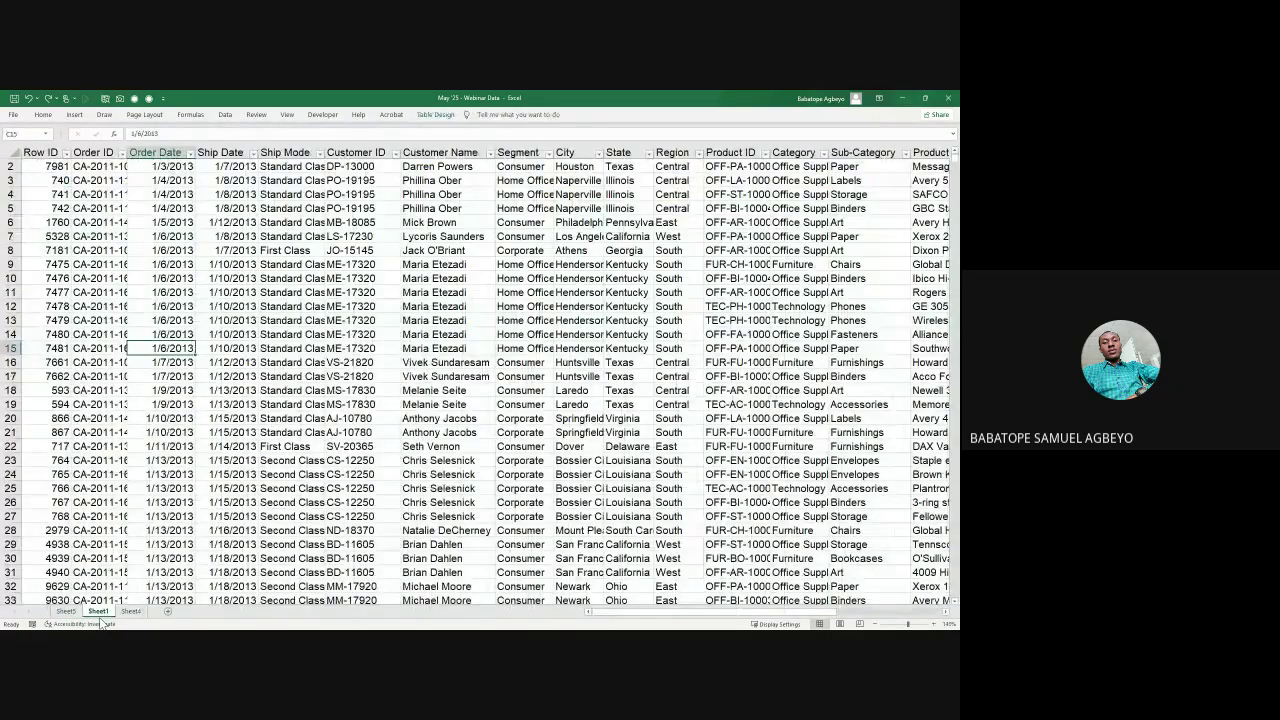
{"action": "left_click", "coordinate": [74, 114]}
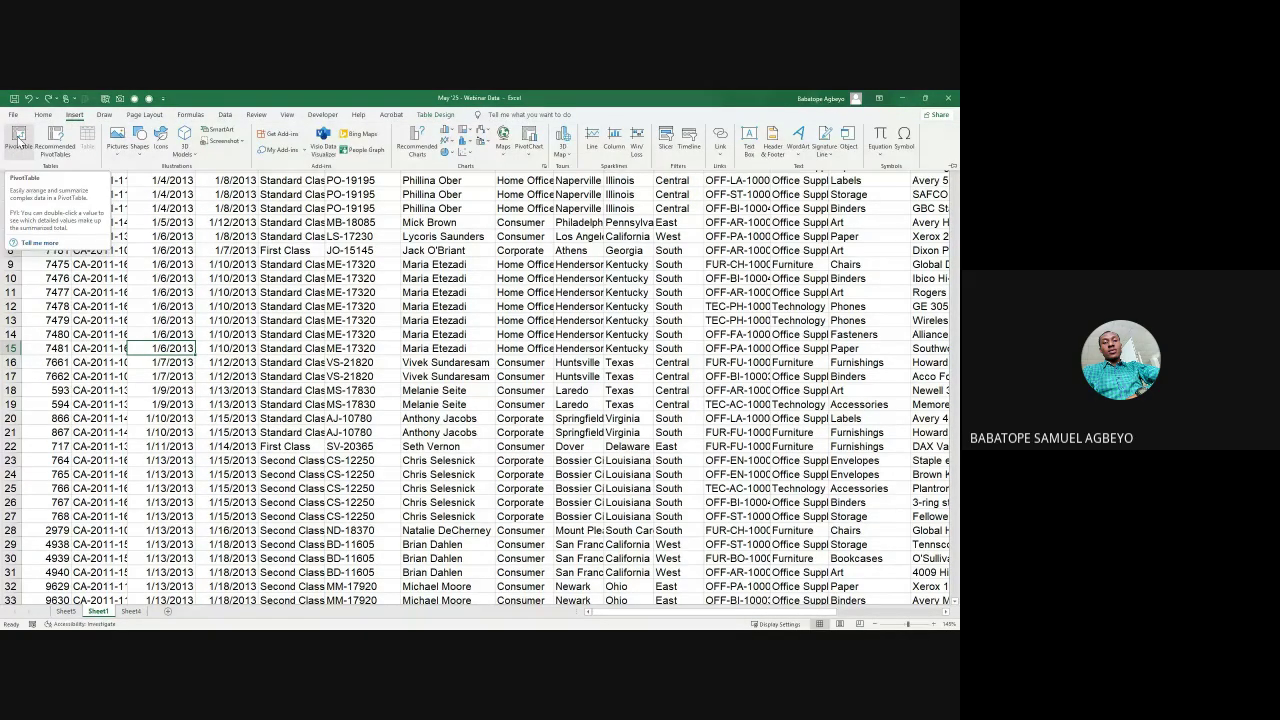
{"action": "left_click", "coordinate": [18, 139]}
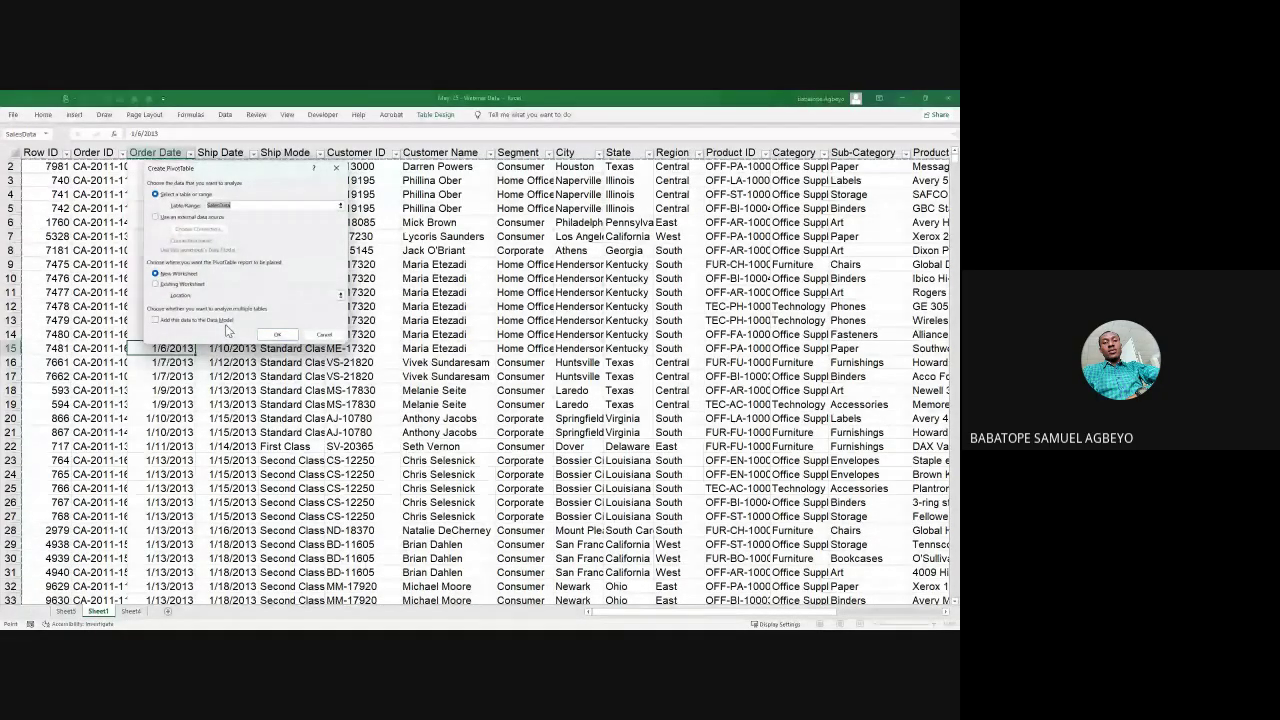
{"action": "left_click", "coordinate": [155, 321]}
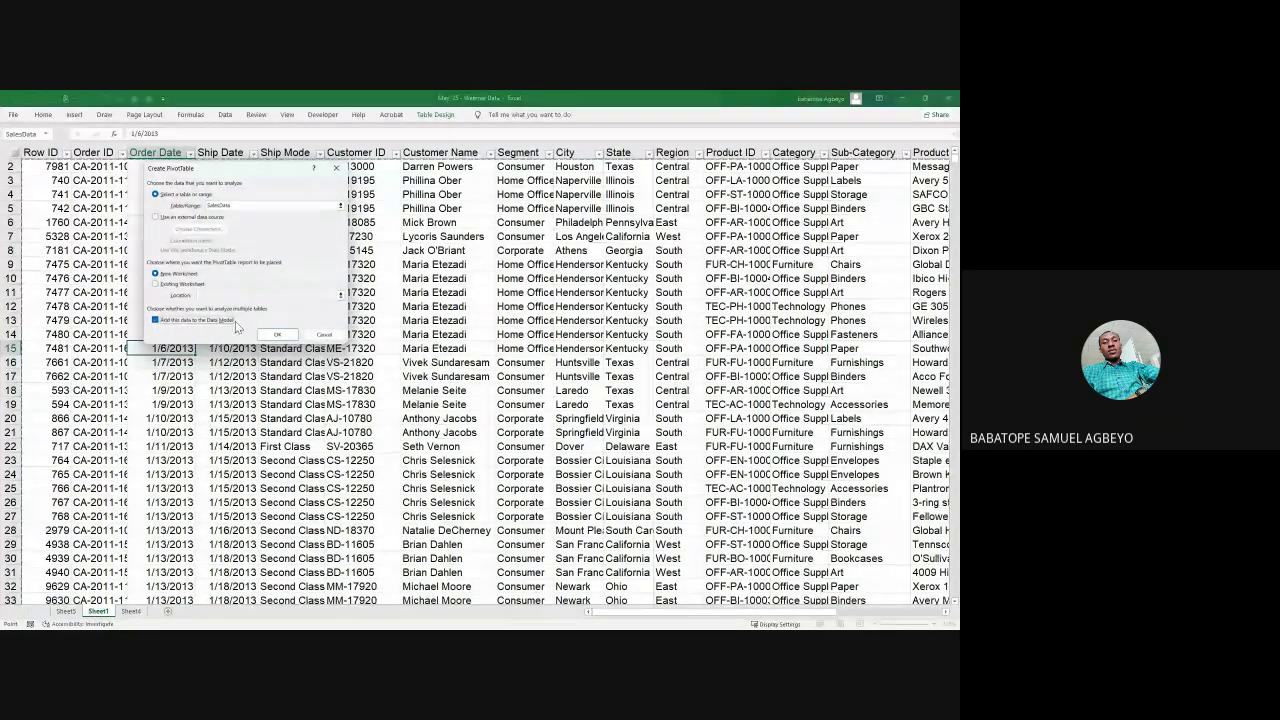
{"action": "left_click", "coordinate": [156, 286]}
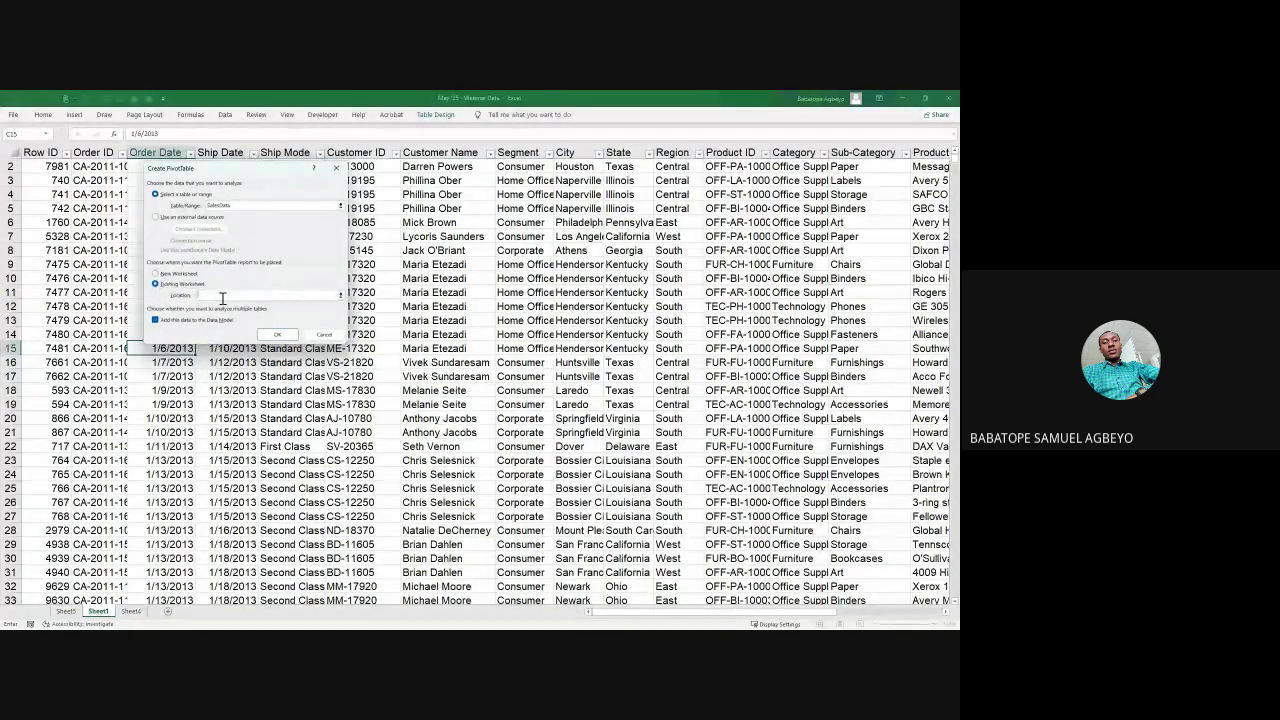
{"action": "left_click", "coordinate": [66, 611]}
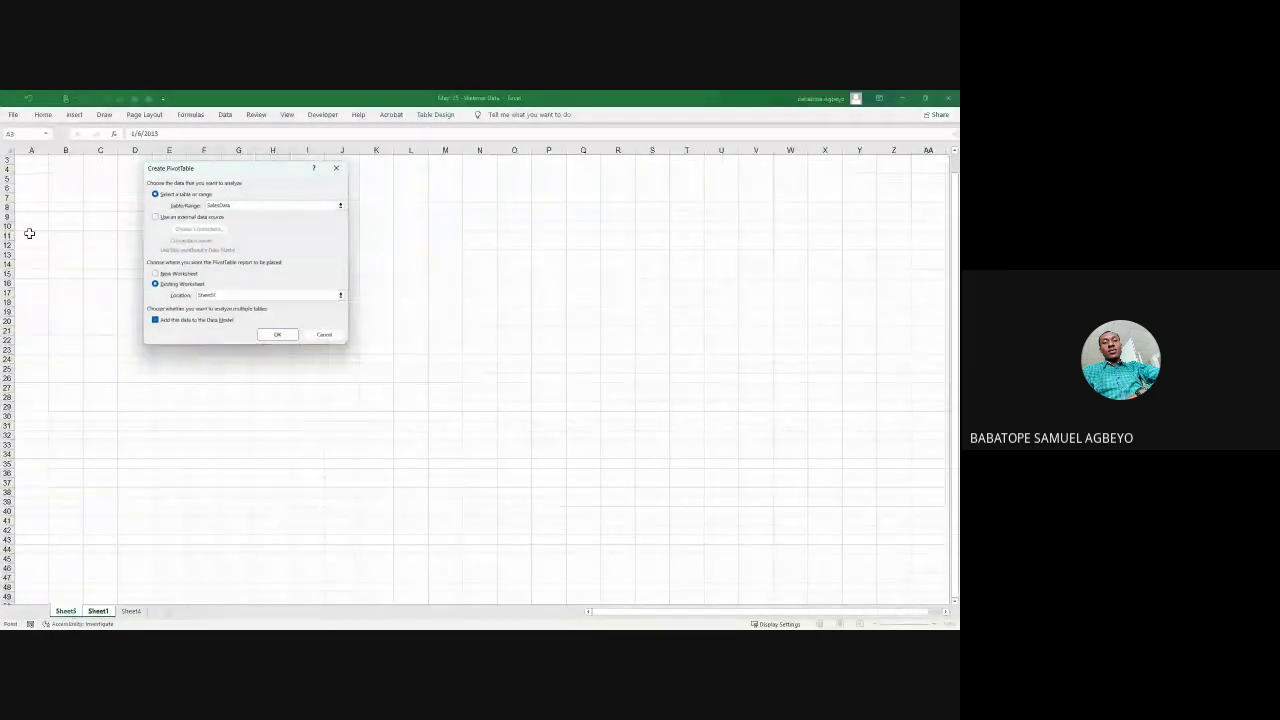
{"action": "left_click", "coordinate": [60, 187]}
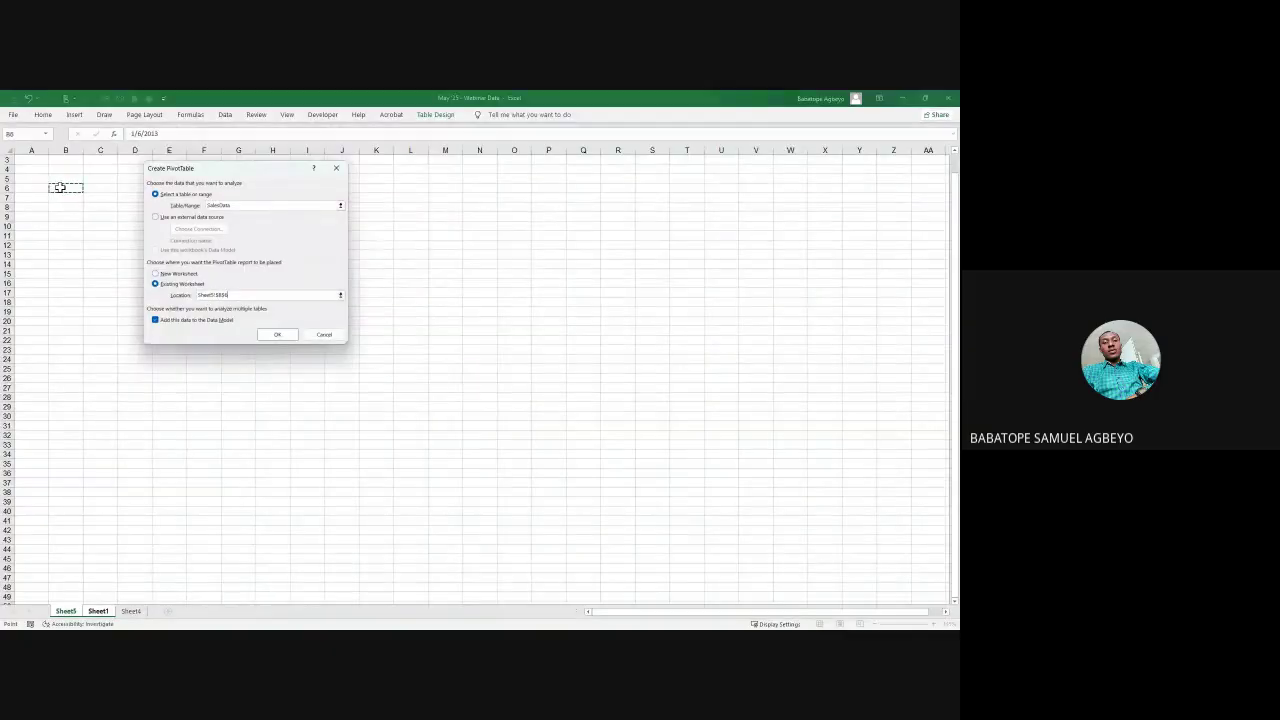
{"action": "left_click", "coordinate": [275, 334]}
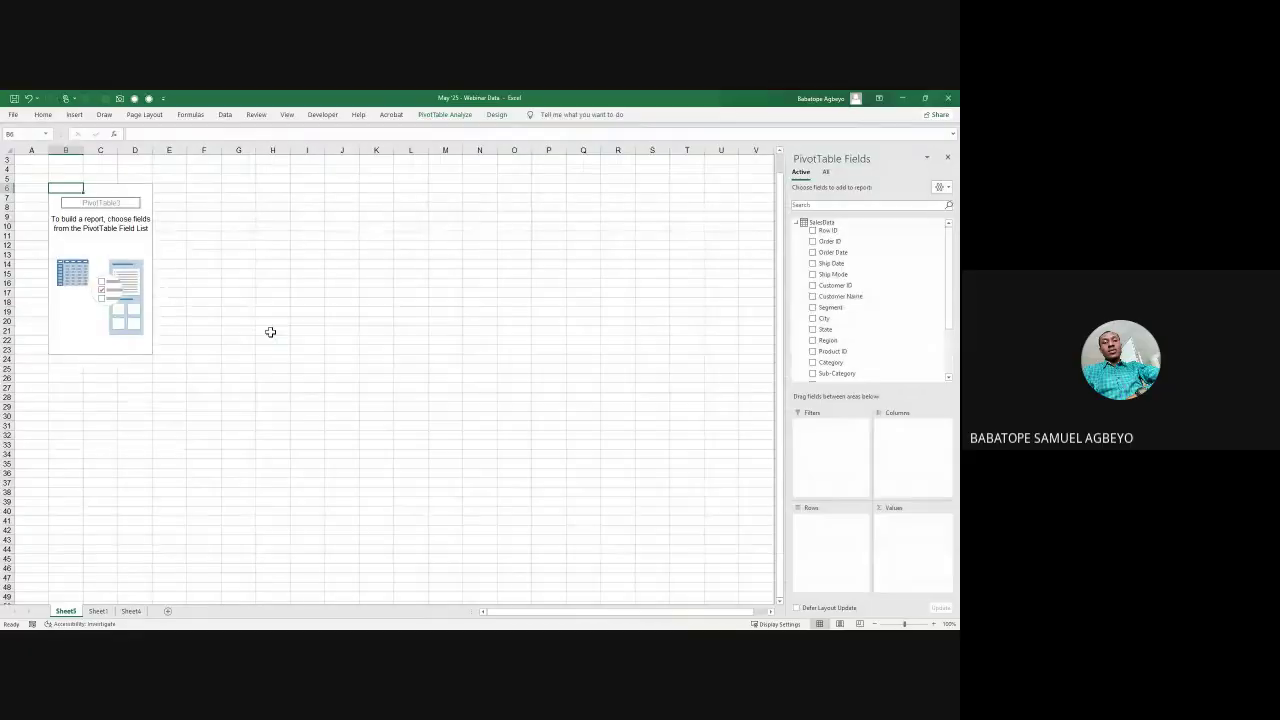
Step: Add Customer Name to the PivotTable's rows and values, and summarize the values by Distinct Count
{"action": "left_click", "coordinate": [813, 297]}
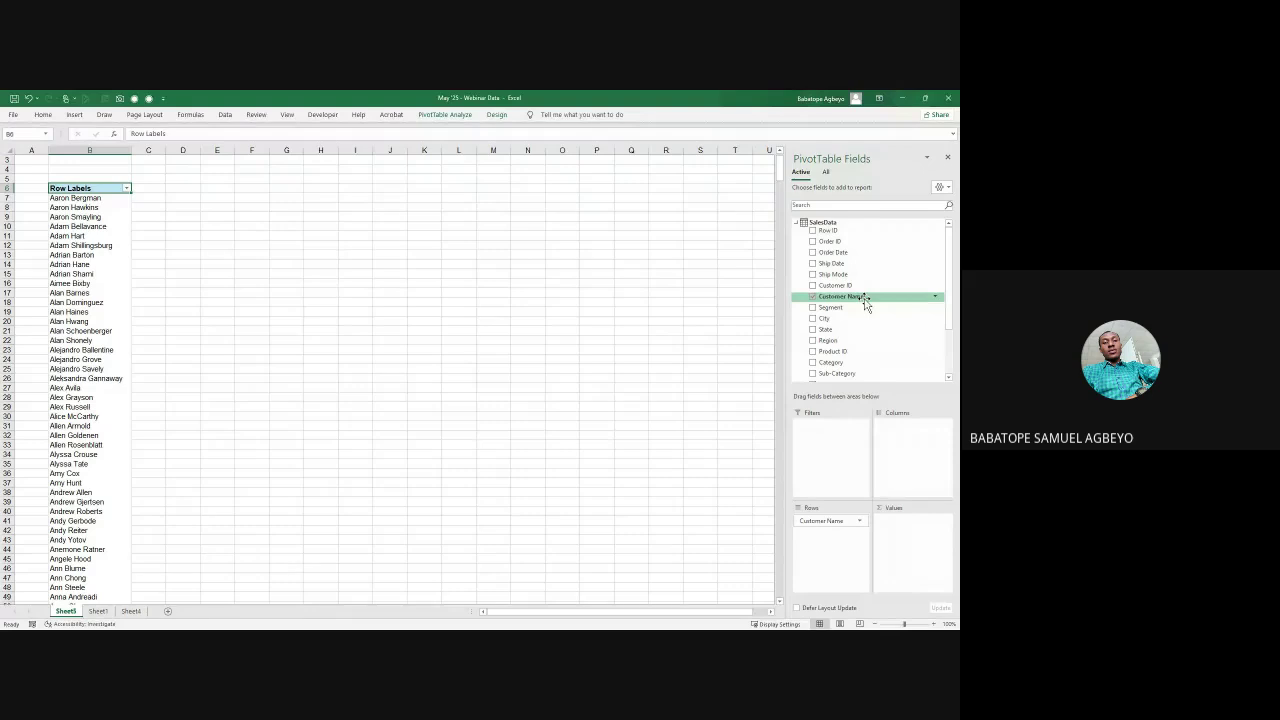
{"action": "left_click_drag", "start_coordinate": [868, 302], "coordinate": [923, 527]}
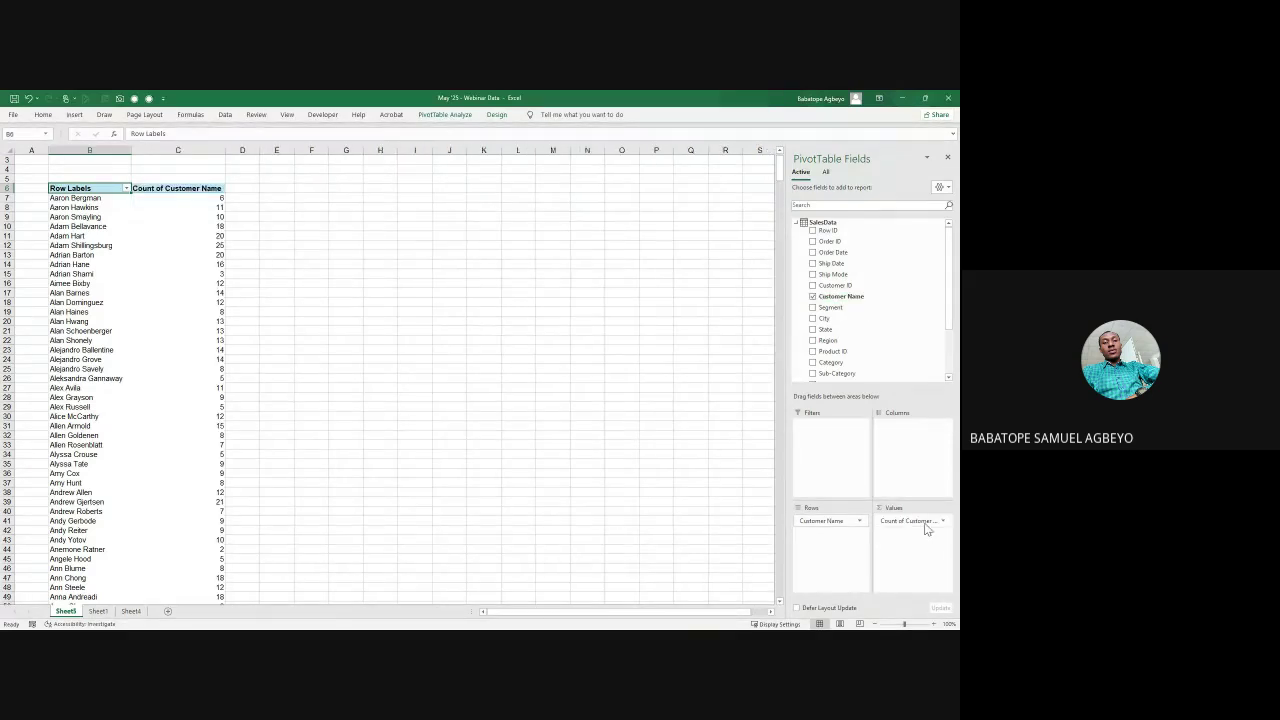
{"action": "left_click", "coordinate": [202, 218]}
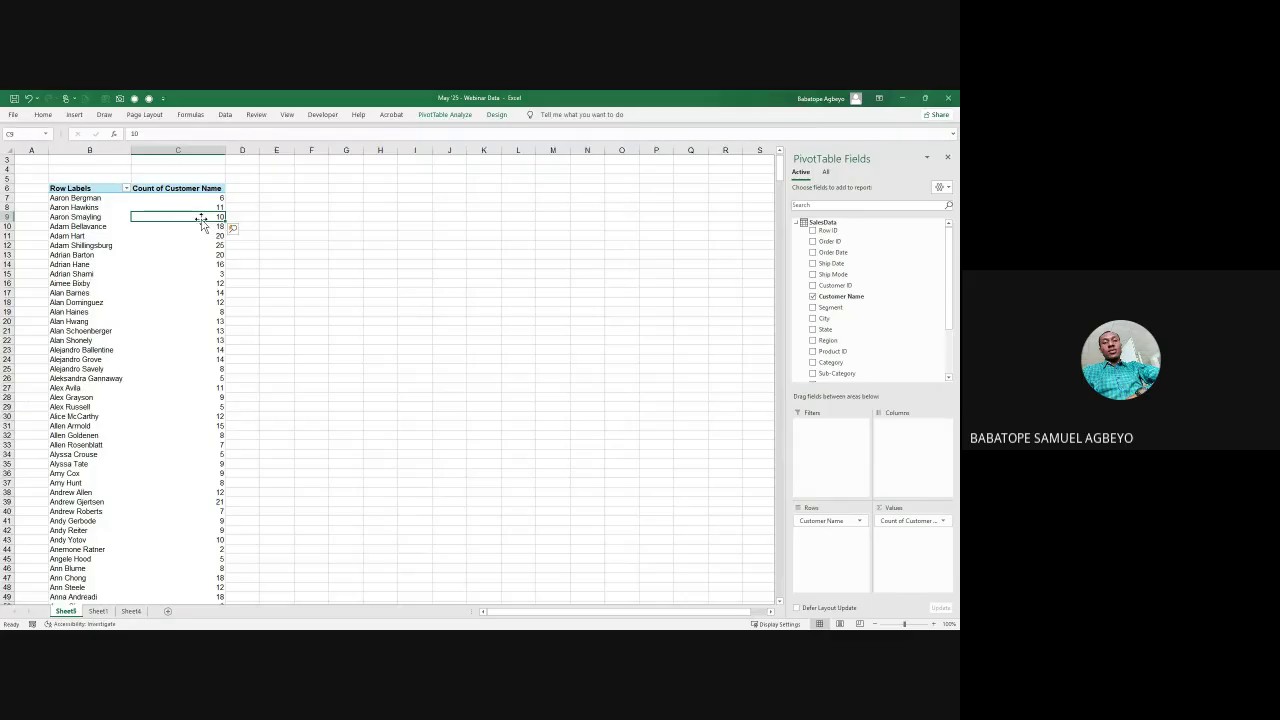
{"action": "right_click", "coordinate": [201, 217]}
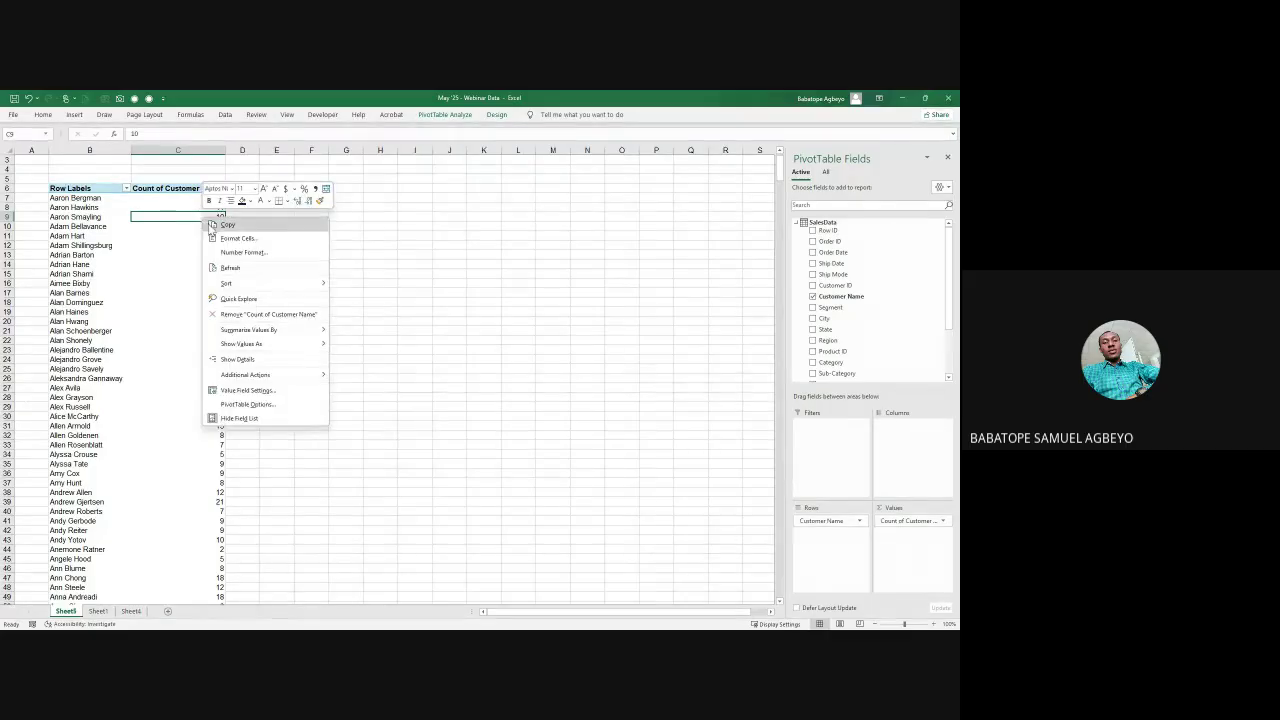
{"action": "left_click", "coordinate": [256, 393]}
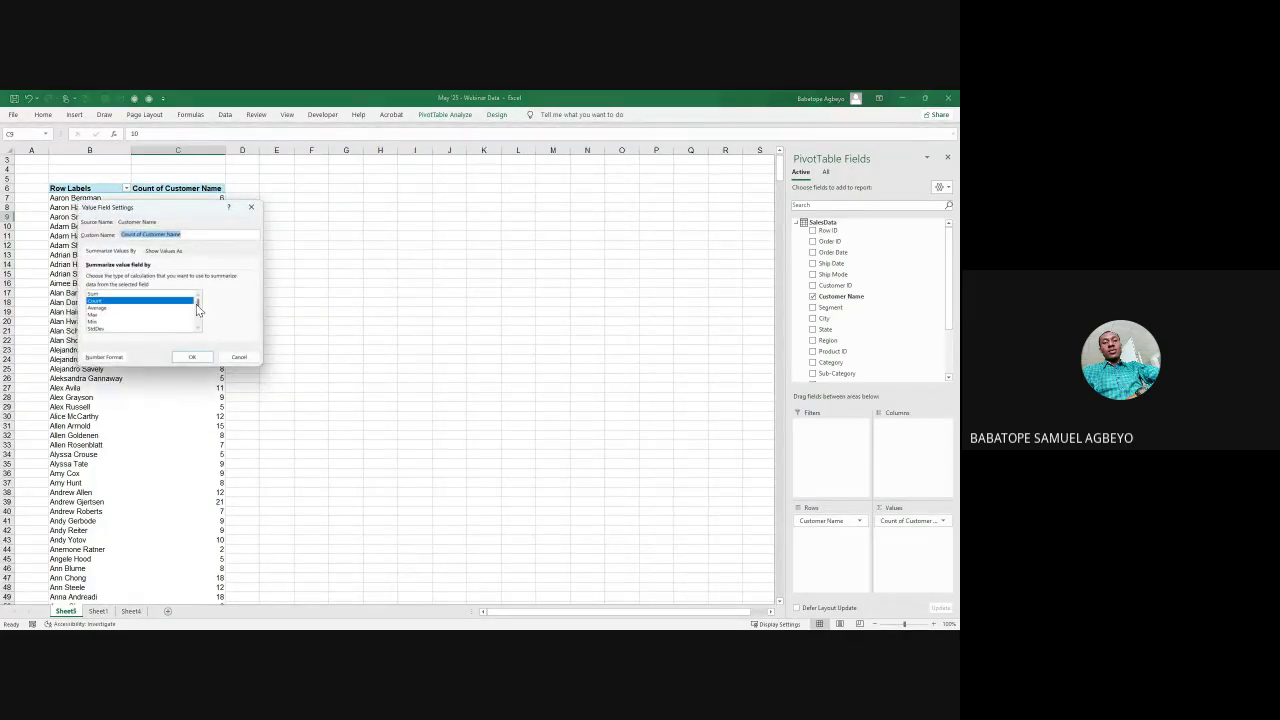
{"action": "scroll", "coordinate": [199, 312], "scroll_direction": "down", "scroll_amount": 3}
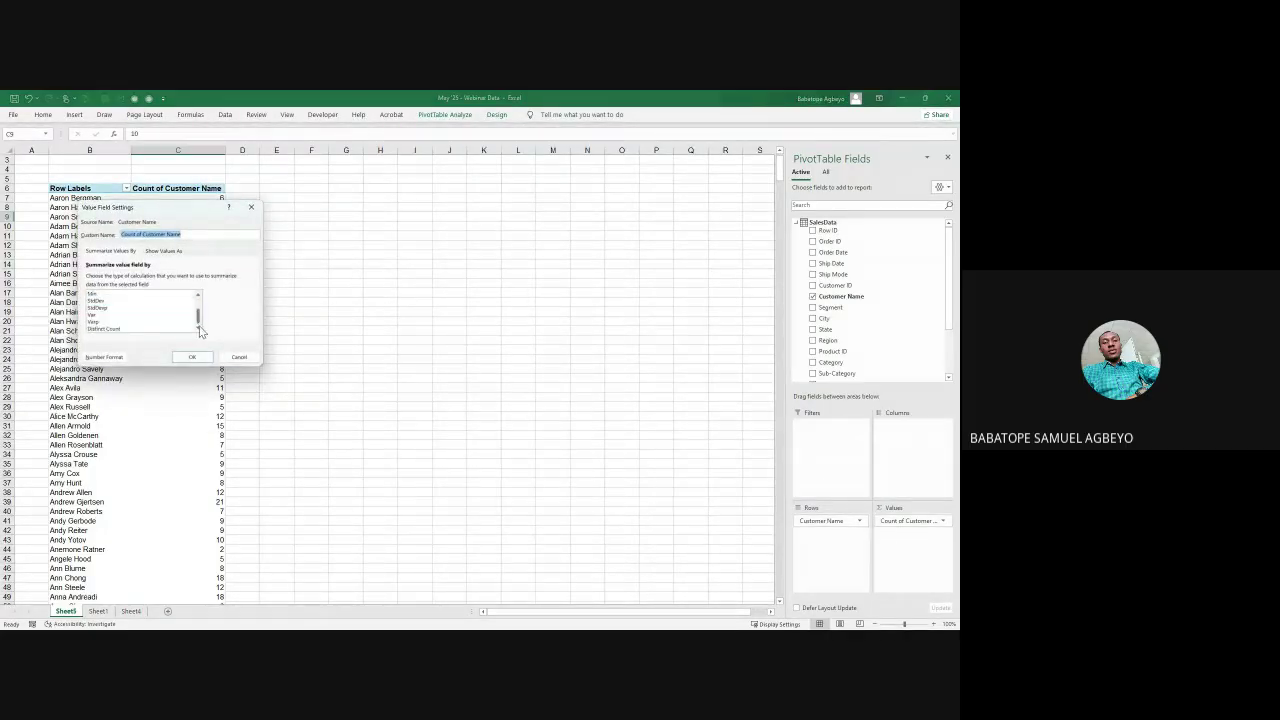
{"action": "left_click", "coordinate": [103, 329]}
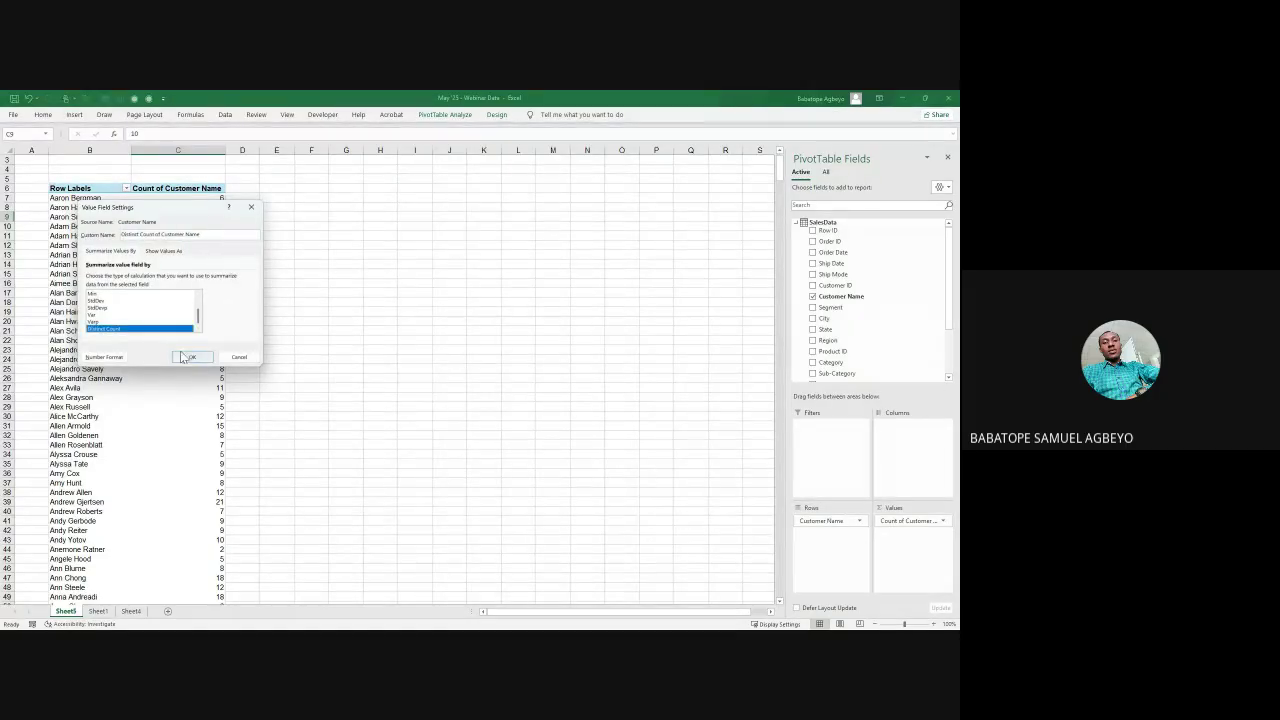
{"action": "left_click", "coordinate": [195, 358]}
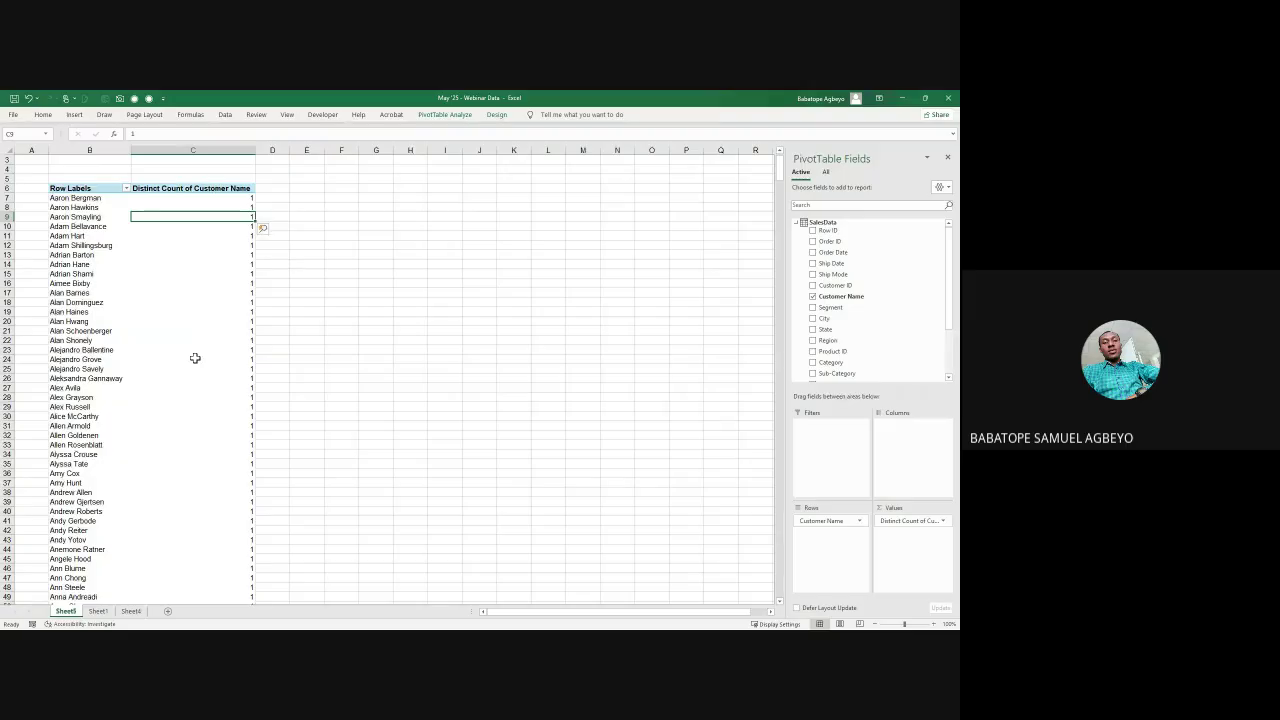
Step: Check the grand total of the distinct Customer Name count at the end of the PivotTable
{"action": "scroll", "coordinate": [195, 358], "scroll_direction": "down", "scroll_amount": 9}
{"action": "scroll", "coordinate": [195, 358], "scroll_direction": "down", "scroll_amount": 20}
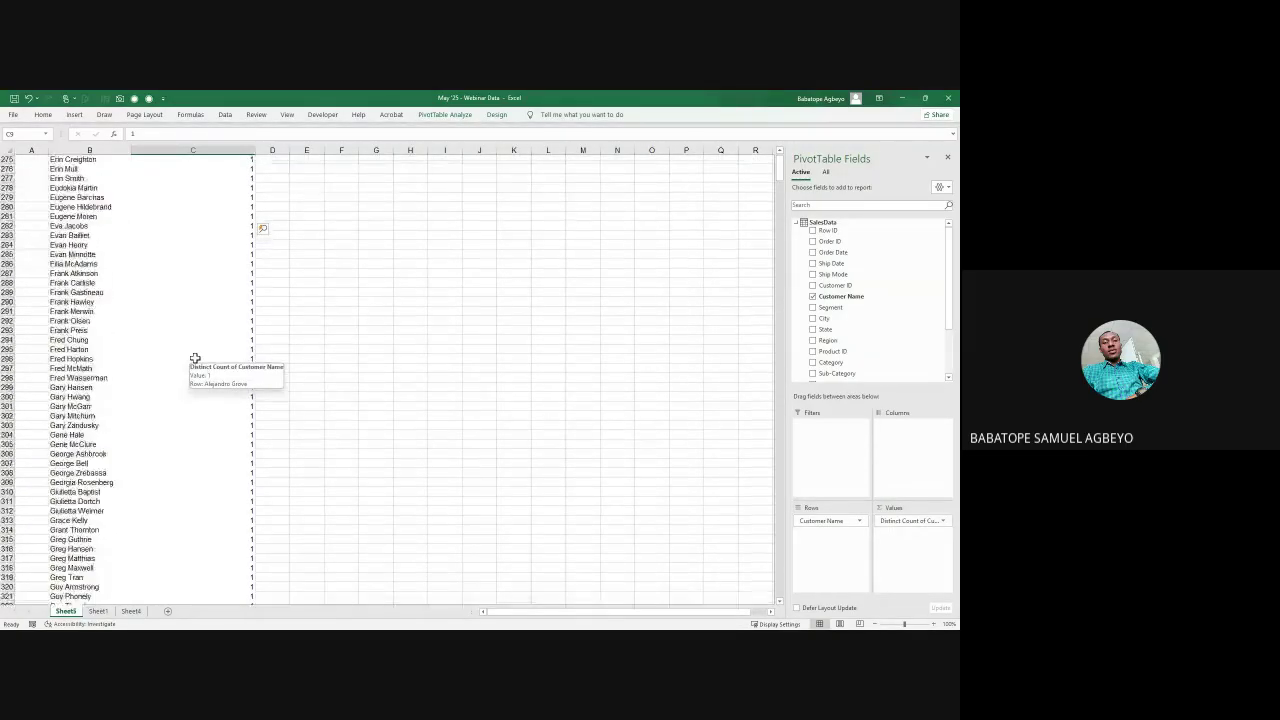
{"action": "scroll", "coordinate": [195, 358], "scroll_direction": "down", "scroll_amount": 20}
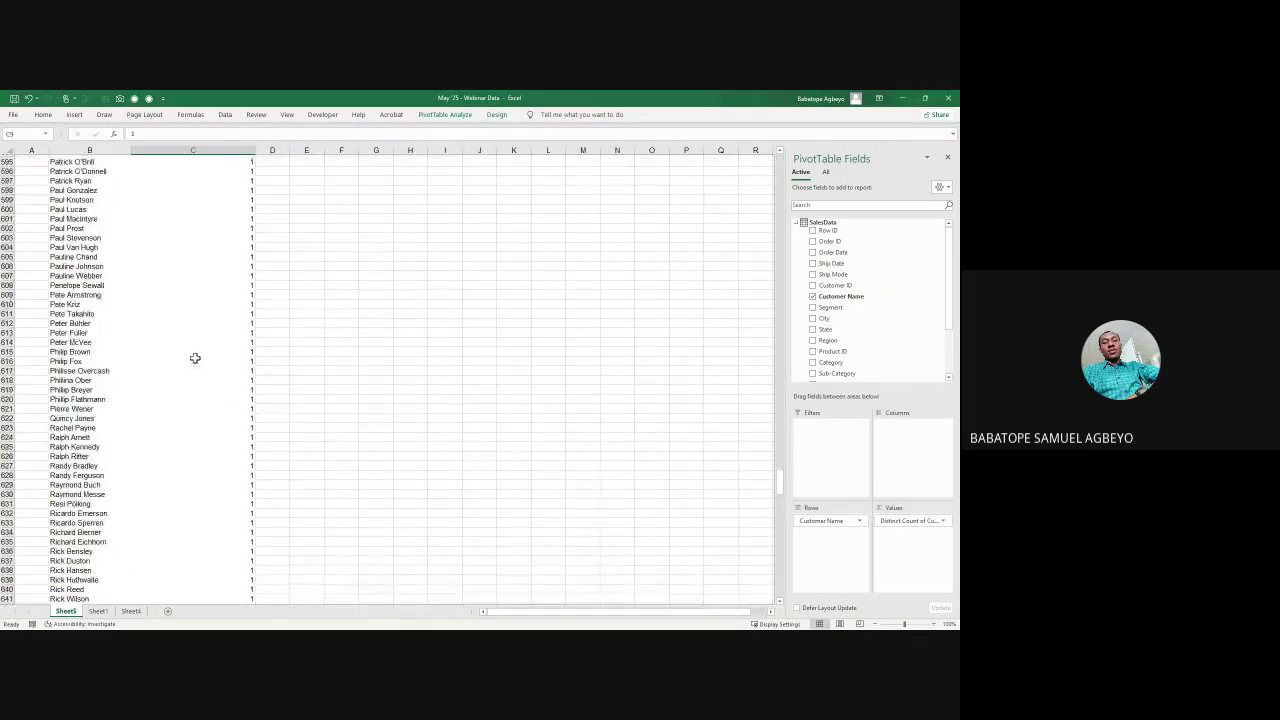
{"action": "scroll", "coordinate": [195, 358], "scroll_direction": "down", "scroll_amount": 20}
{"action": "scroll", "coordinate": [195, 358], "scroll_direction": "up", "scroll_amount": 7}
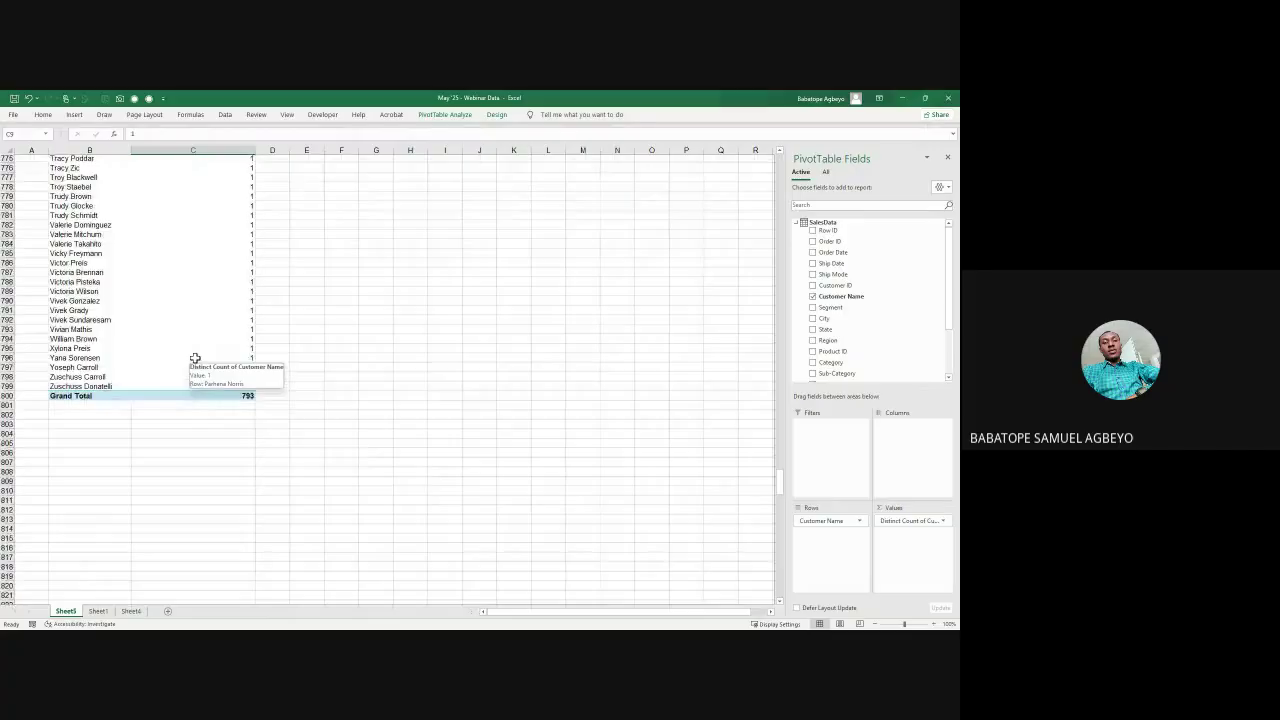
{"action": "left_click", "coordinate": [244, 396]}
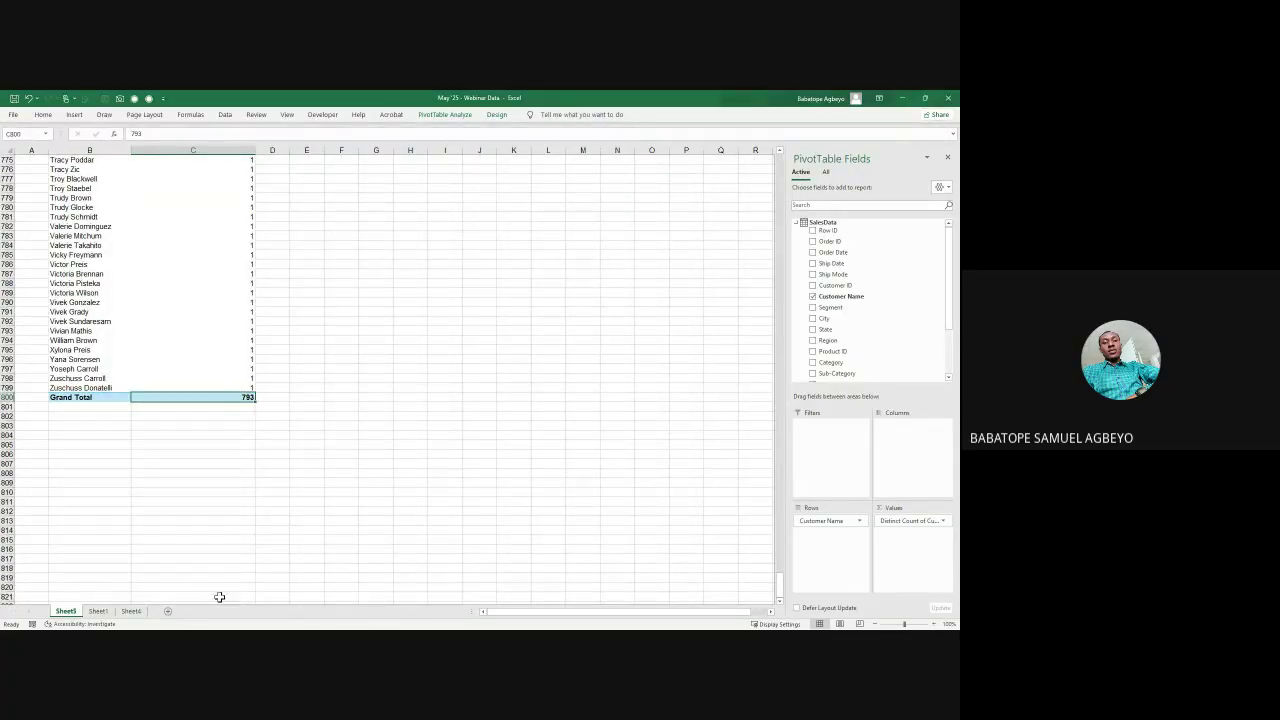
Step: Rename Sheet4, the sheet holding the Sales Performance Dashboard header, as Dashboard
{"action": "left_click", "coordinate": [99, 612]}
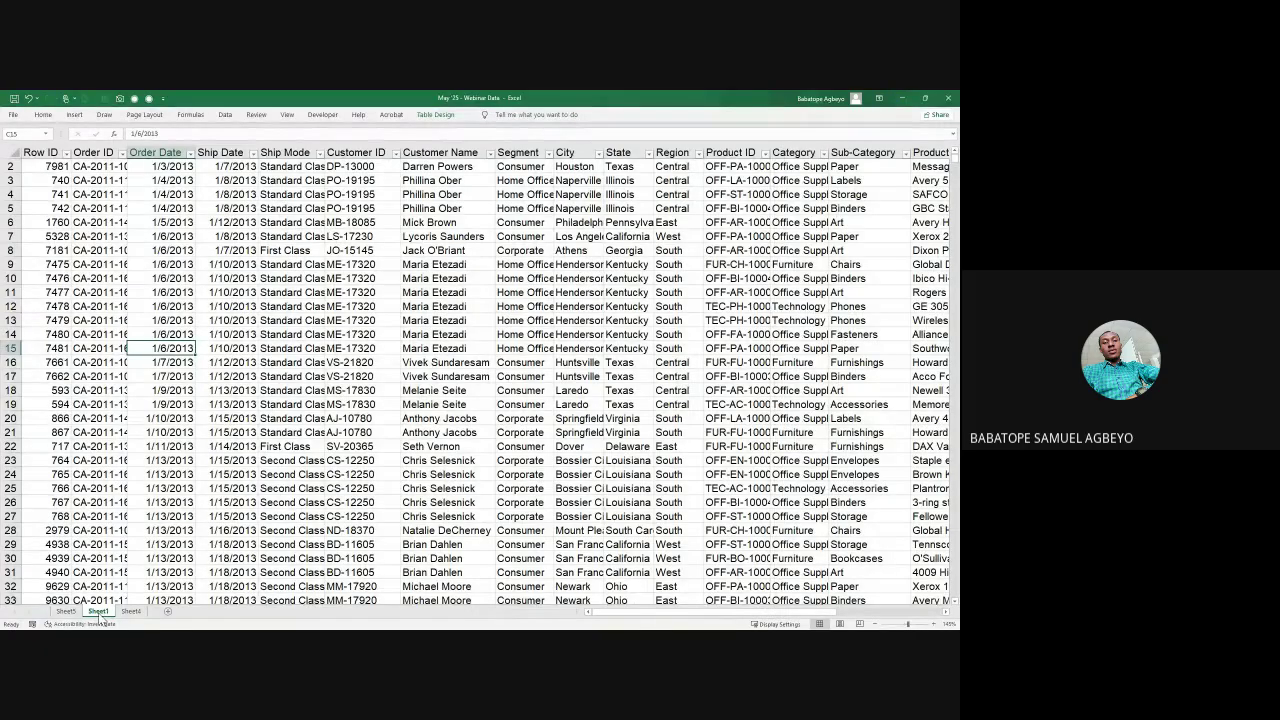
{"action": "left_click", "coordinate": [131, 611]}
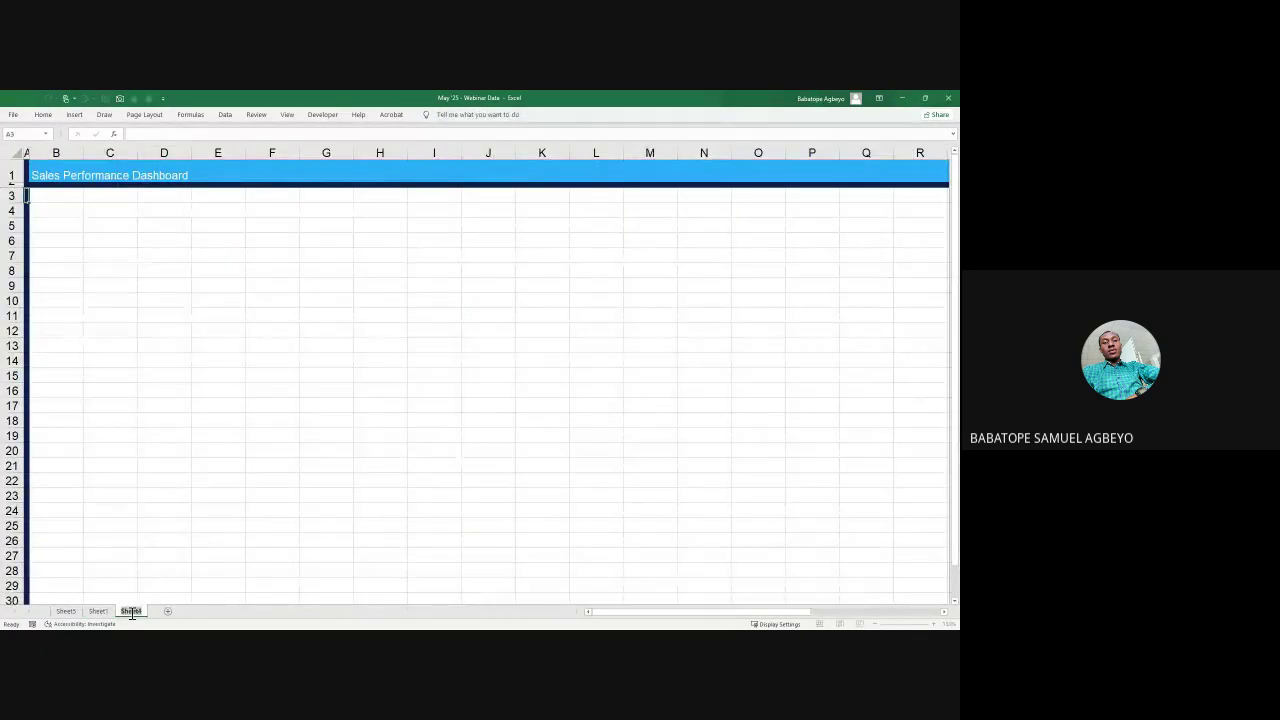
{"action": "type", "text": "Dashboard"}
{"action": "left_click", "coordinate": [150, 556]}
{"action": "left_click", "coordinate": [93, 282]}
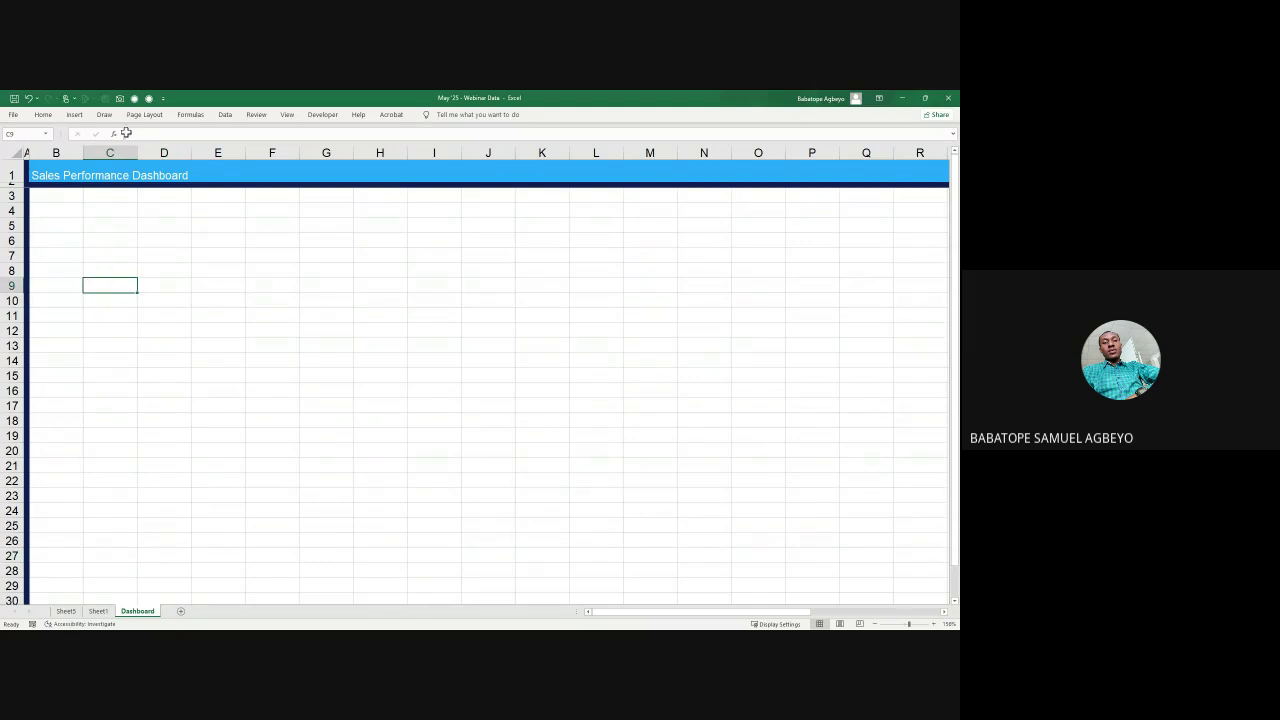
Step: Draw a rectangle on the Dashboard sheet below the header, spanning columns B to C and rows 5 to 7
{"action": "left_click", "coordinate": [74, 114]}
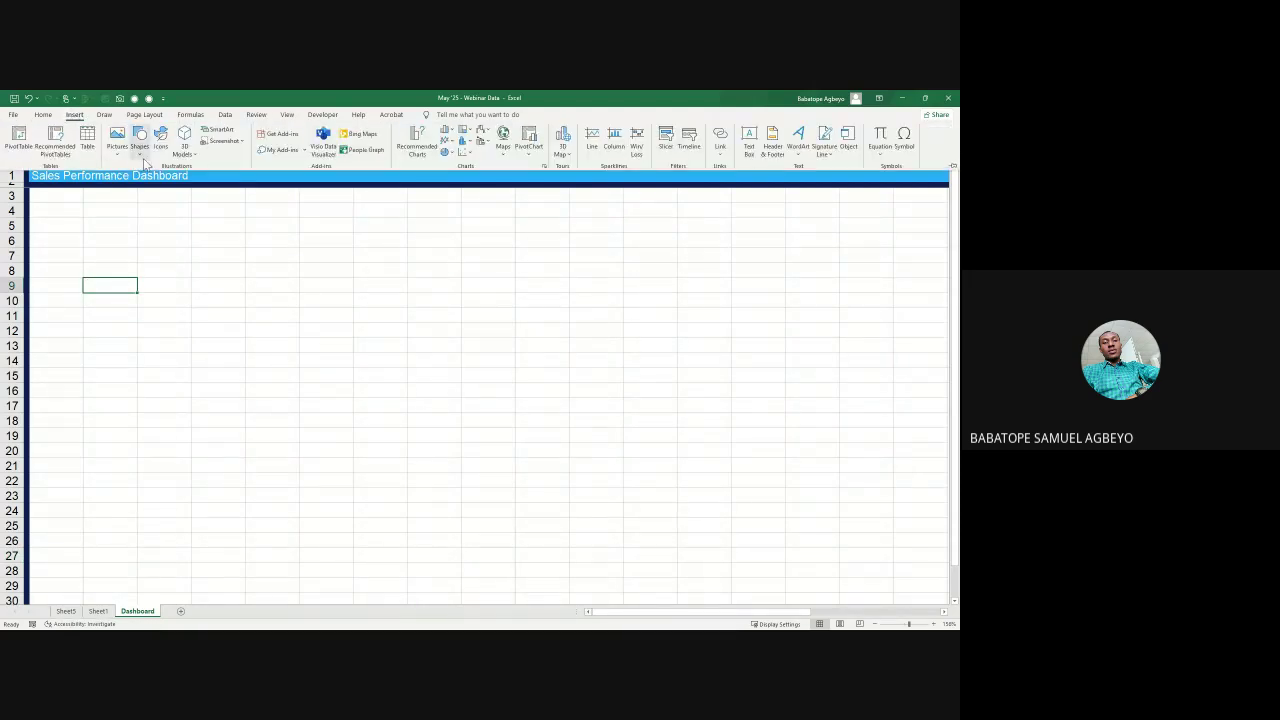
{"action": "left_click", "coordinate": [139, 145]}
{"action": "left_click", "coordinate": [165, 181]}
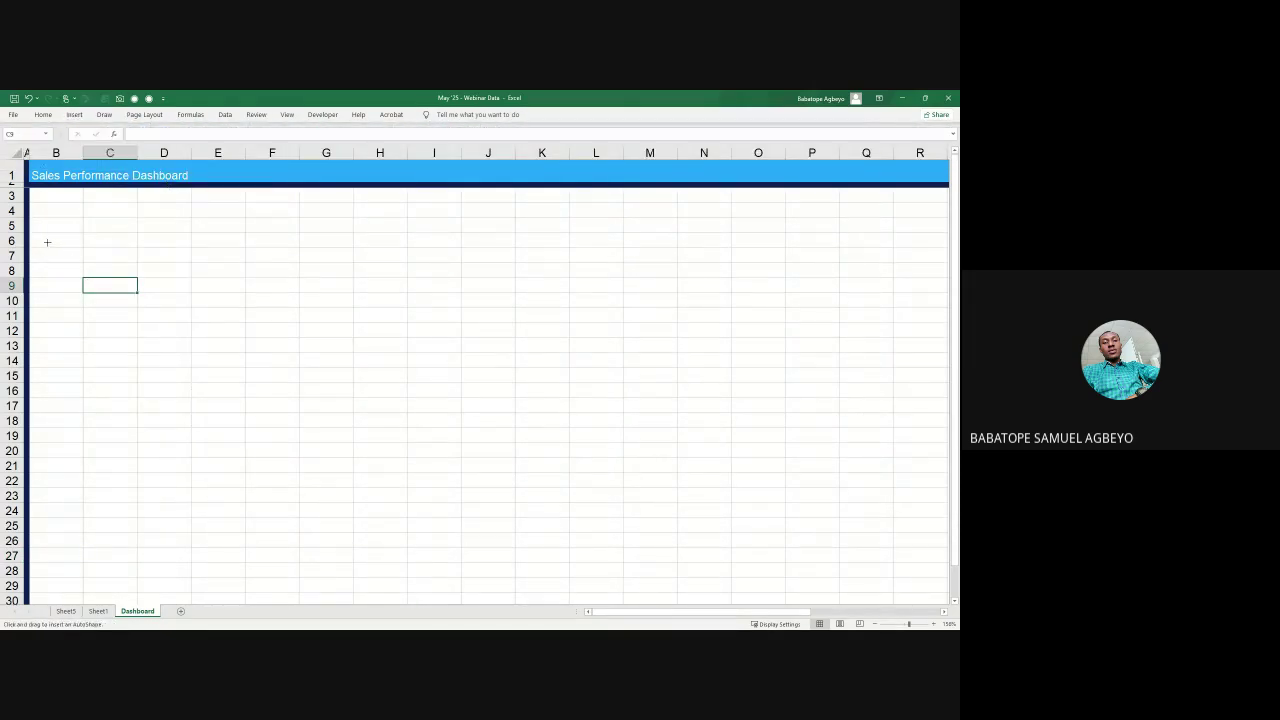
{"action": "left_click_drag", "start_coordinate": [46, 218], "coordinate": [136, 263]}
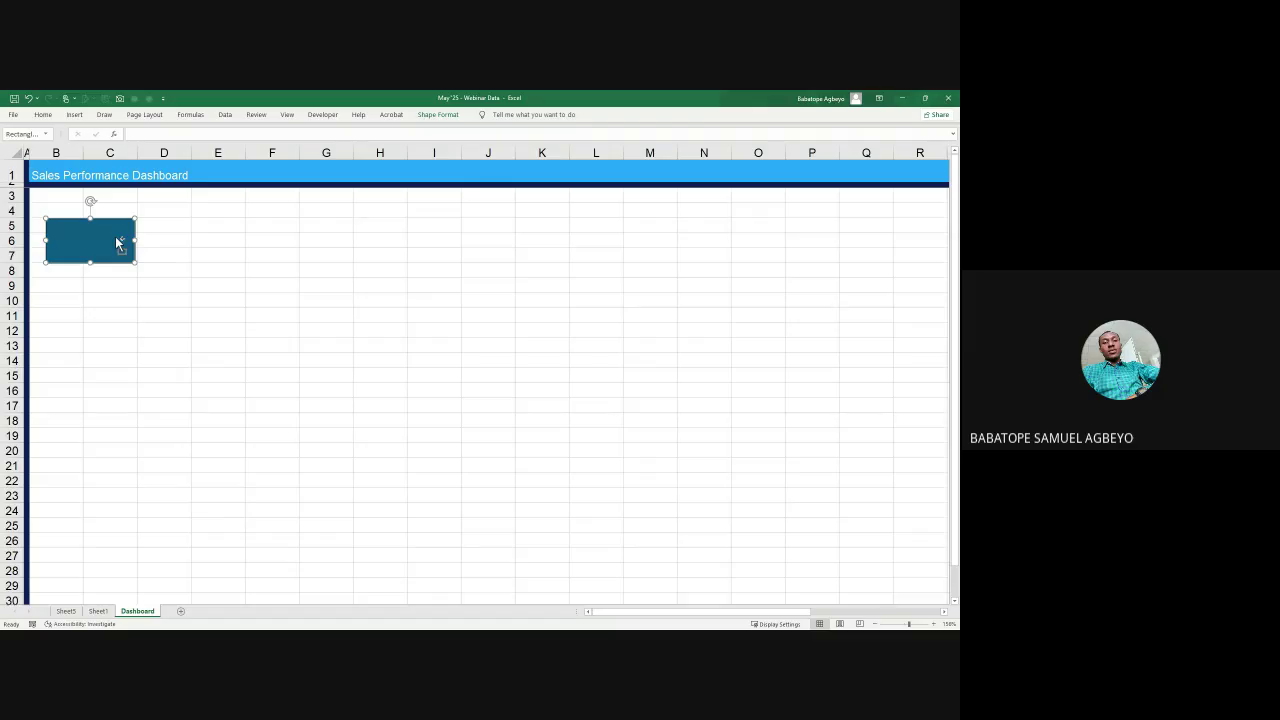
Step: Duplicate the rectangle and shape the copy into a thin bar about 0.16" high and 1.66" wide across the original's upper edge
{"action": "key", "text": "ctrl+d"}
{"action": "left_click_drag", "start_coordinate": [103, 273], "coordinate": [33, 220]}
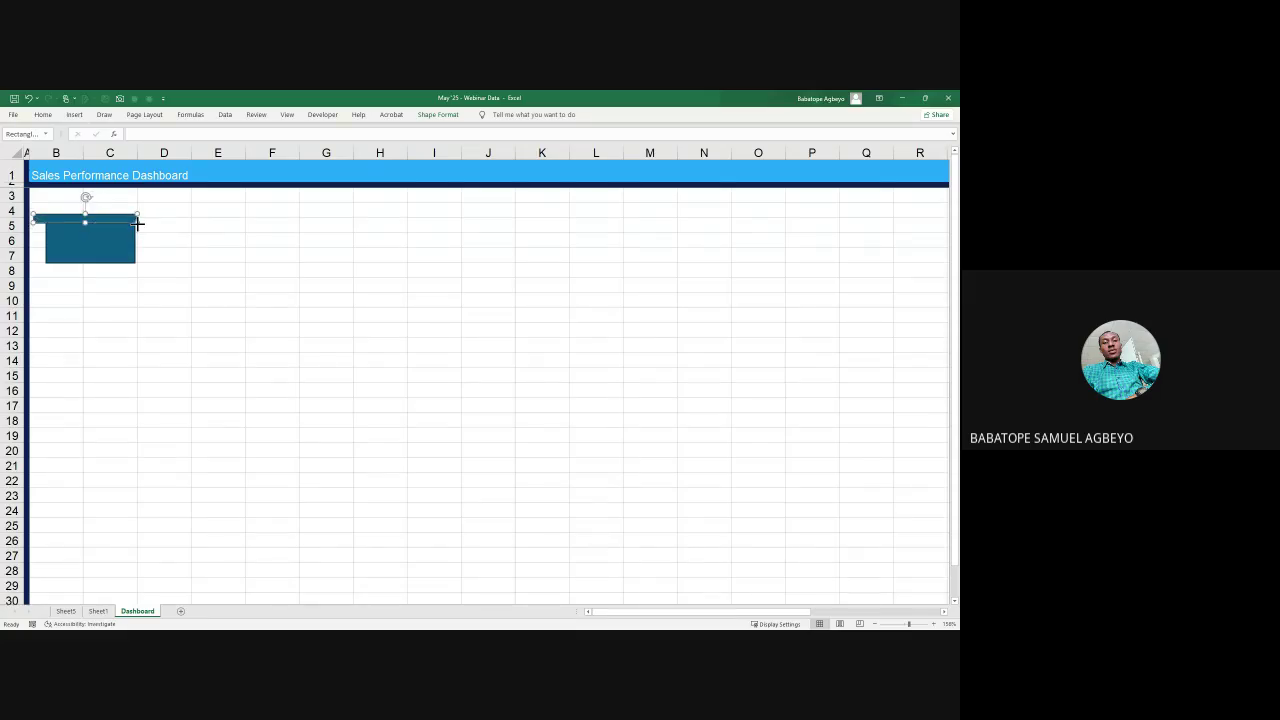
{"action": "left_click_drag", "start_coordinate": [138, 223], "coordinate": [96, 227]}
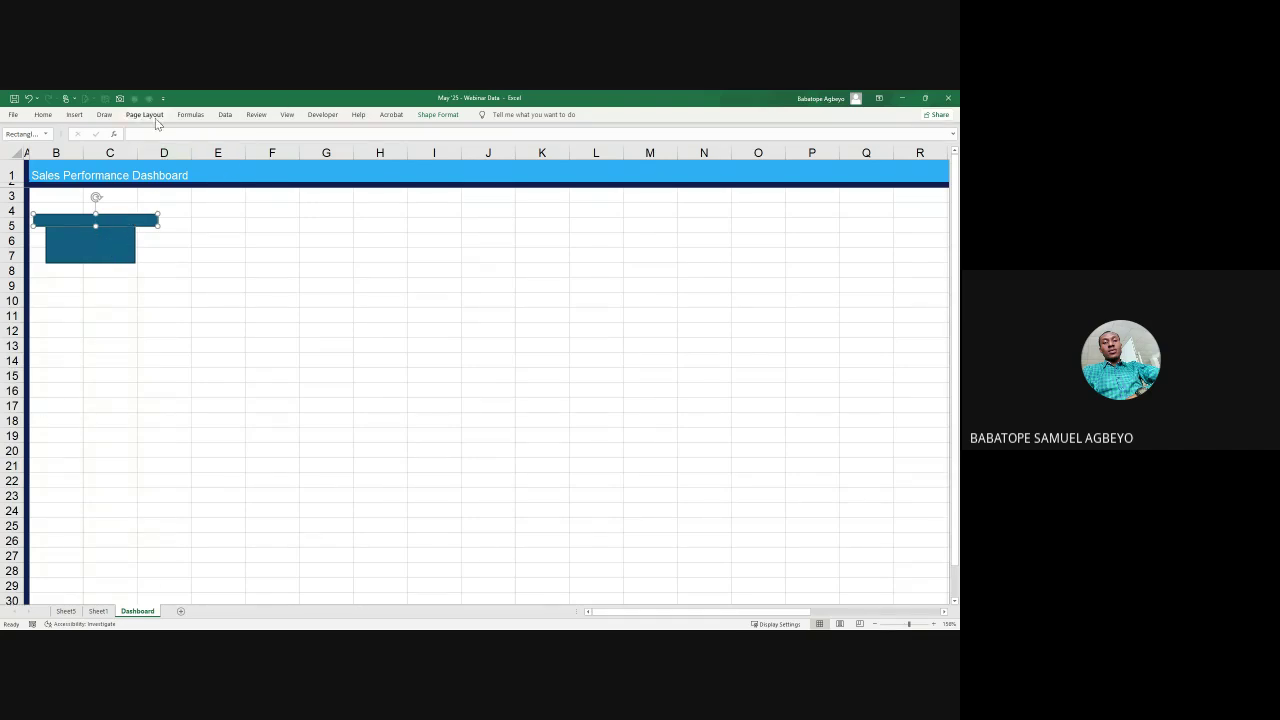
Step: Fill the thin bar with the light blue from the recent colors
{"action": "left_click", "coordinate": [445, 116]}
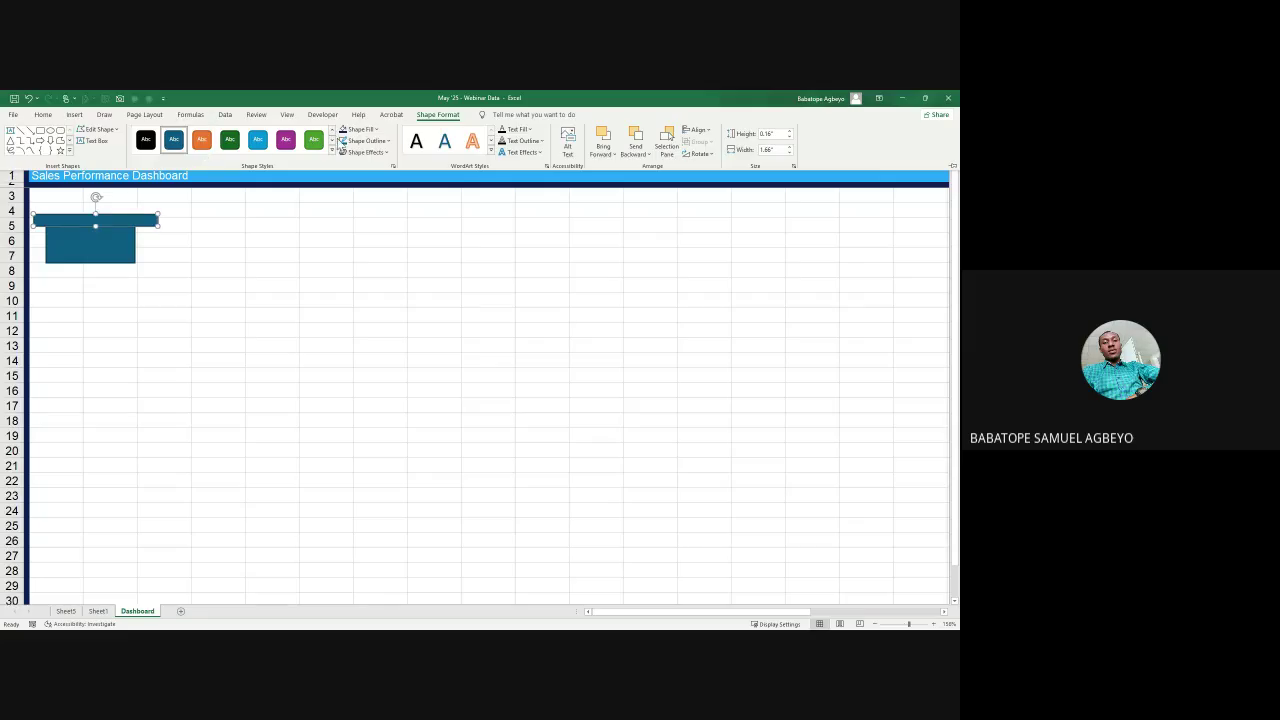
{"action": "left_click", "coordinate": [379, 131]}
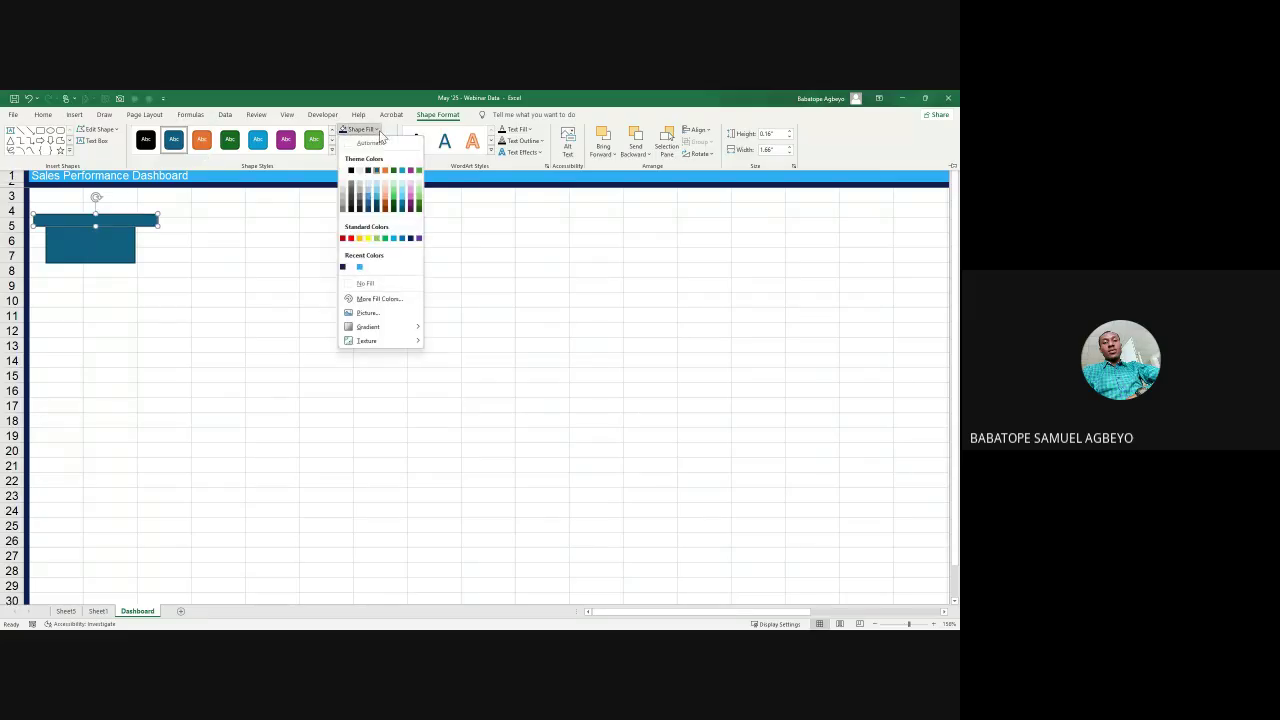
{"action": "left_click", "coordinate": [360, 268]}
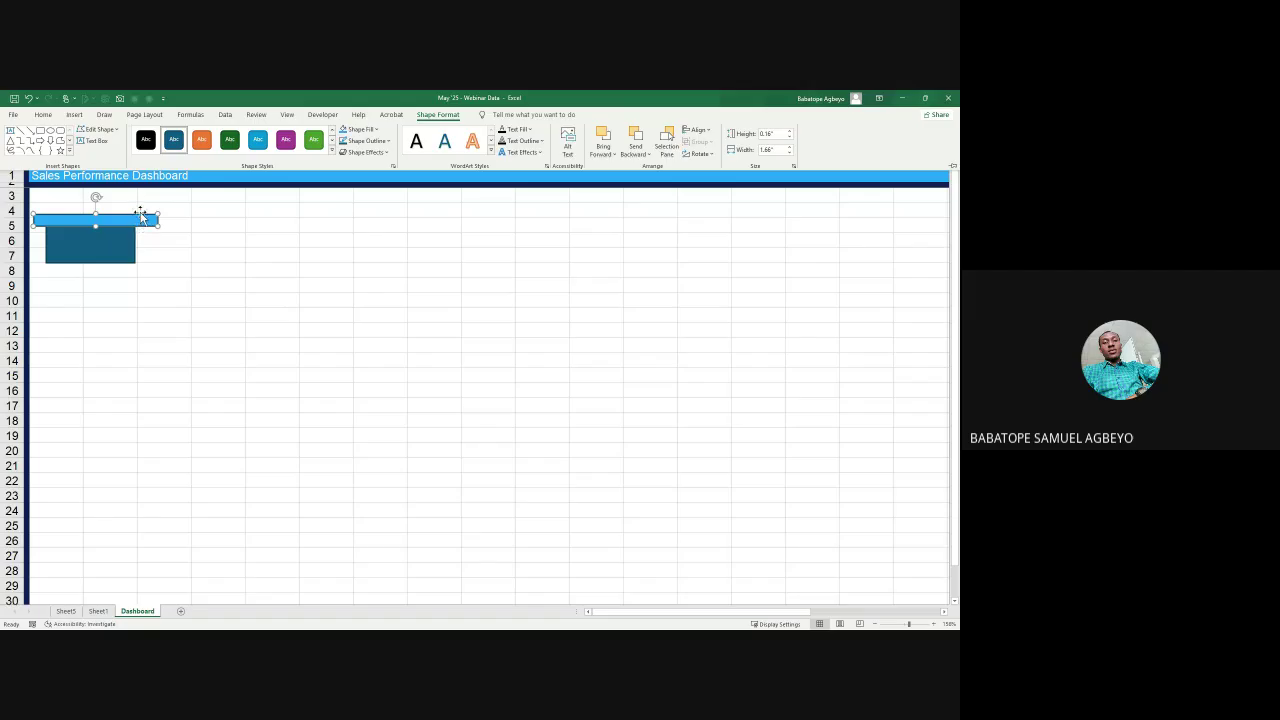
Step: Shift the larger rectangle slightly to the right so it sits centered beneath the thin bar
{"action": "left_click", "coordinate": [117, 248]}
{"action": "left_click", "coordinate": [117, 248]}
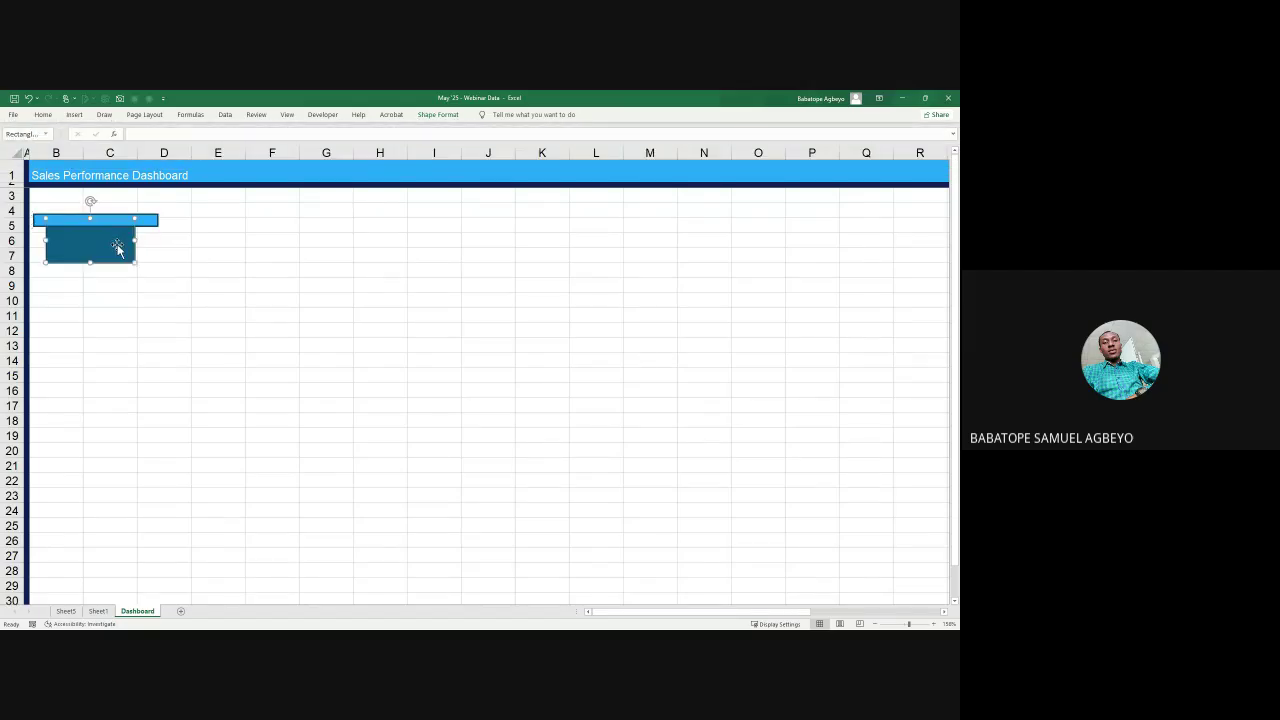
{"action": "left_click_drag", "start_coordinate": [117, 248], "coordinate": [120, 244]}
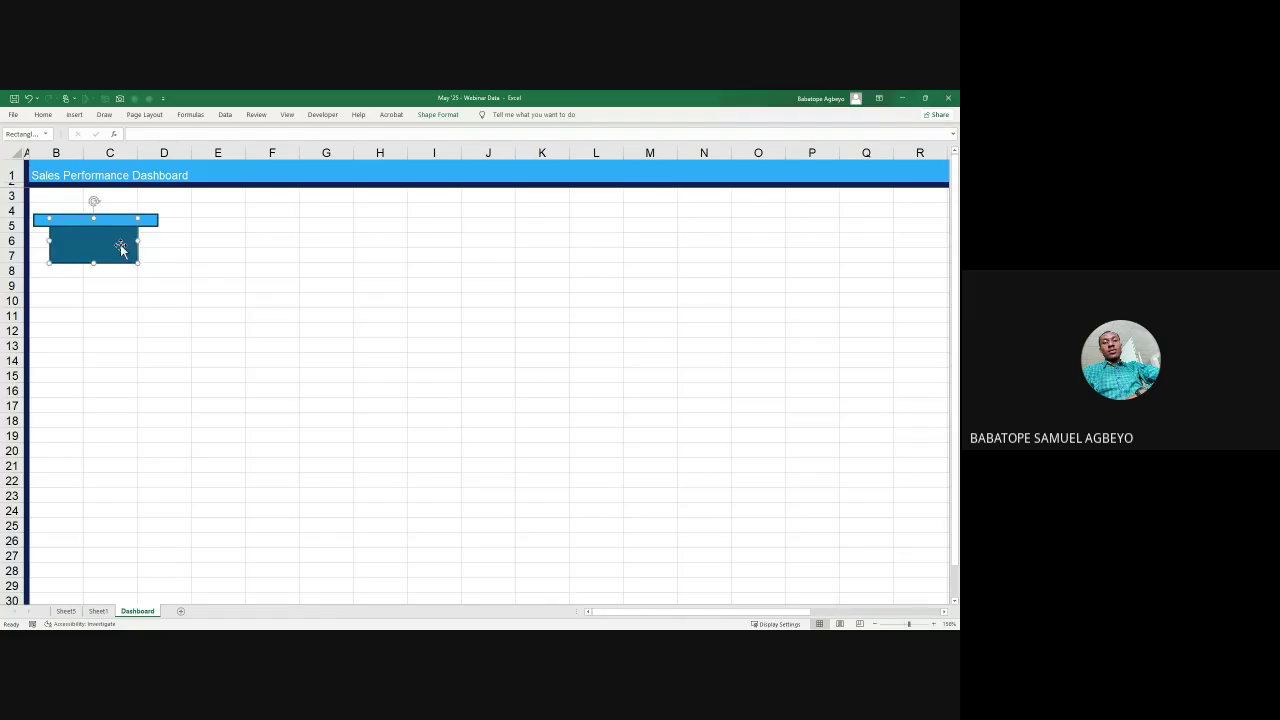
Step: Fill the larger rectangle with the dark navy from the recent colors
{"action": "left_click", "coordinate": [438, 114]}
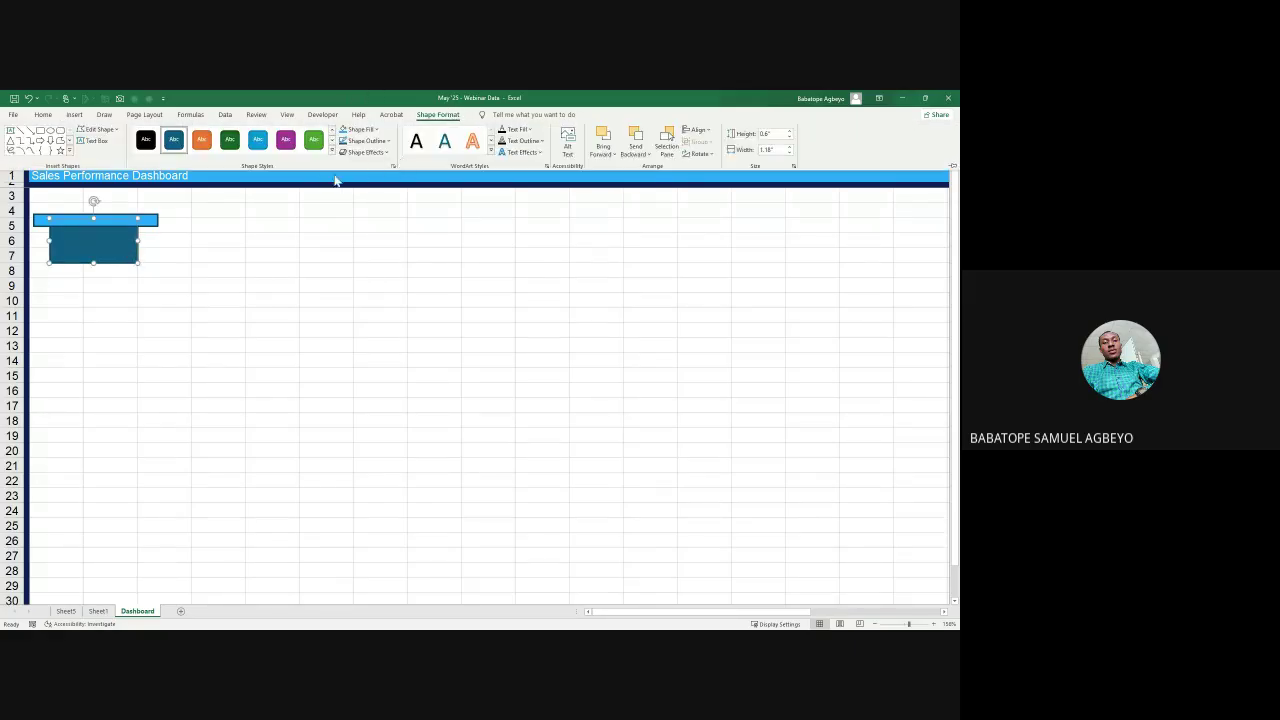
{"action": "left_click", "coordinate": [377, 130]}
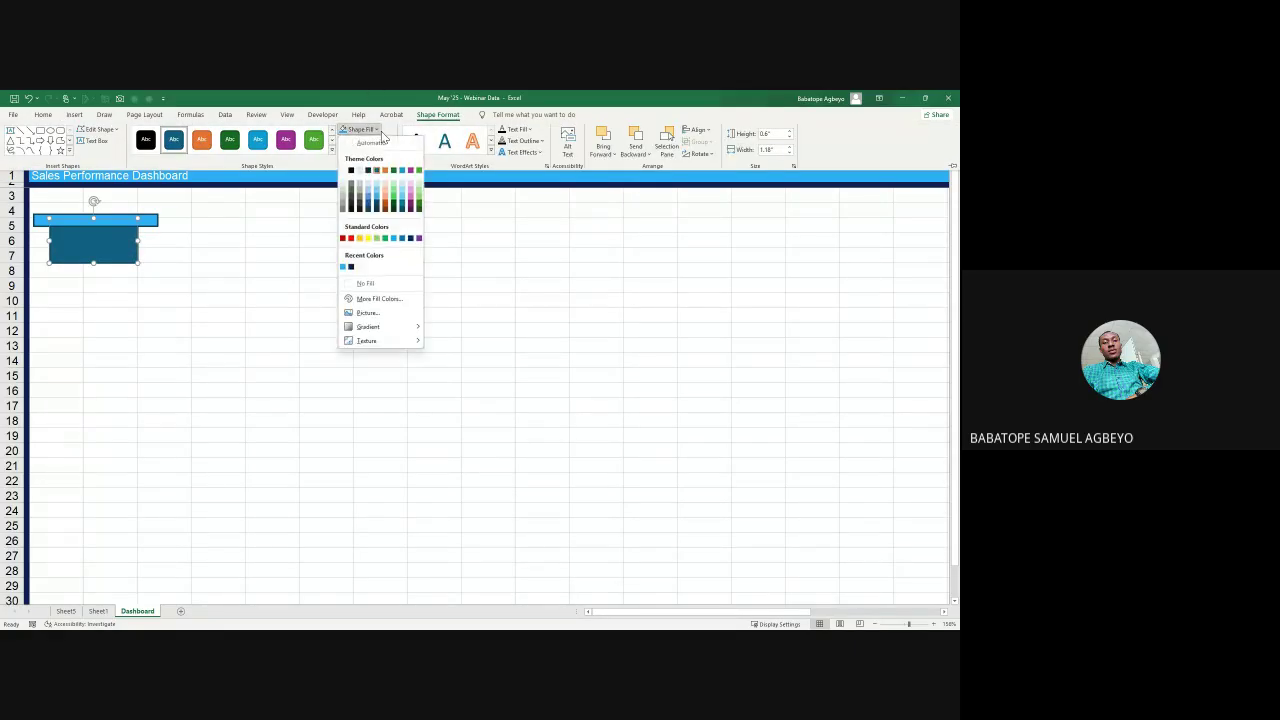
{"action": "left_click", "coordinate": [352, 268]}
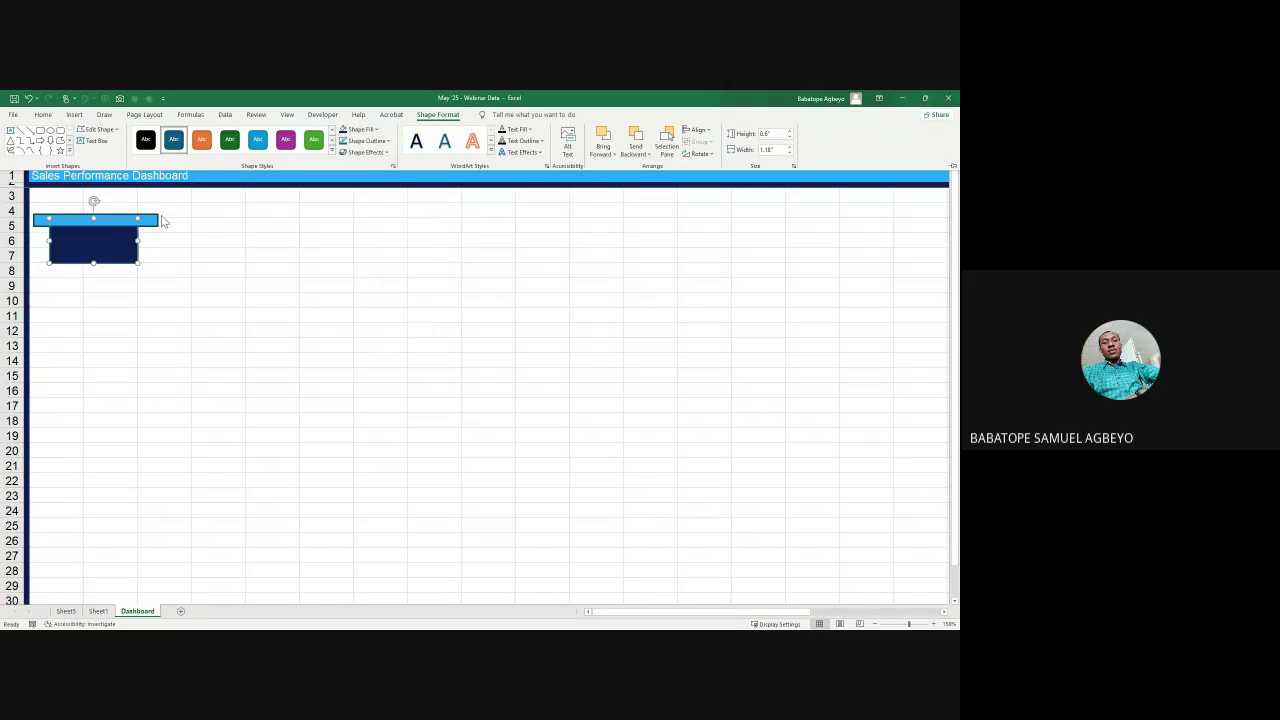
Step: Group the thin bar with the larger rectangle and shift the group slightly up and to the right, just below the header
{"action": "left_click", "coordinate": [157, 222]}
{"action": "left_click", "coordinate": [157, 222]}
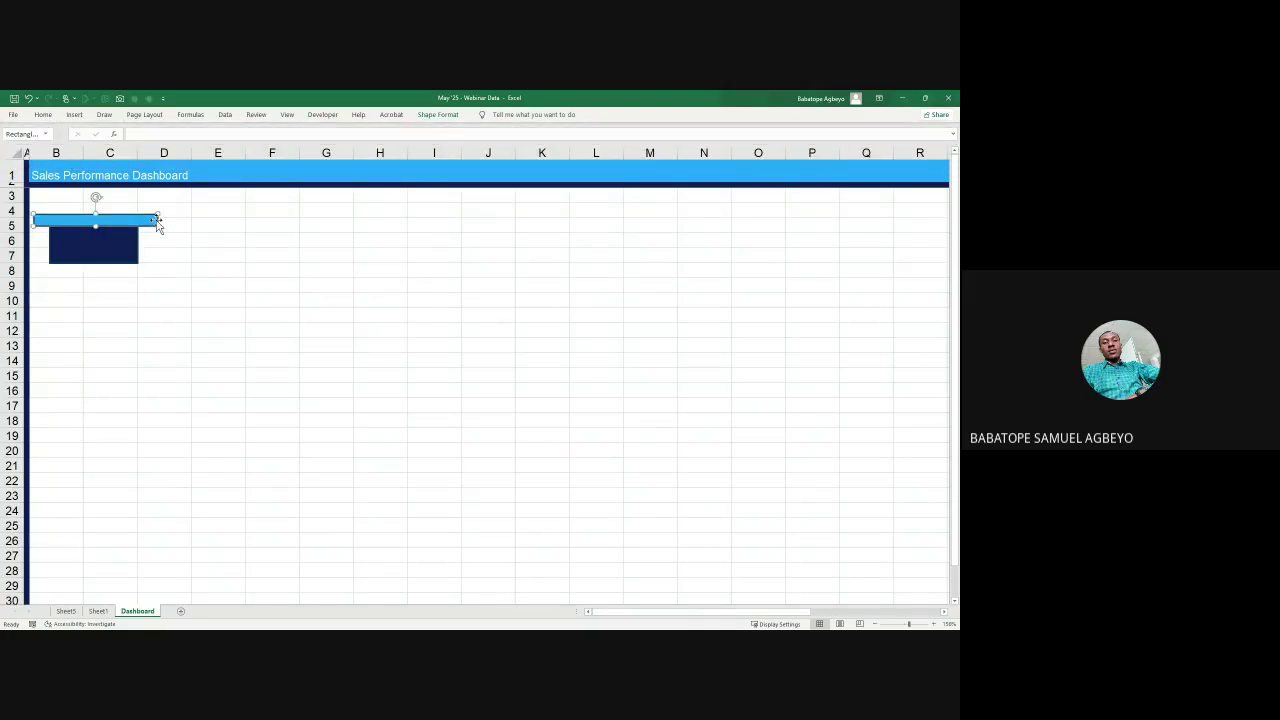
{"action": "left_click", "coordinate": [114, 246], "text": "ctrl"}
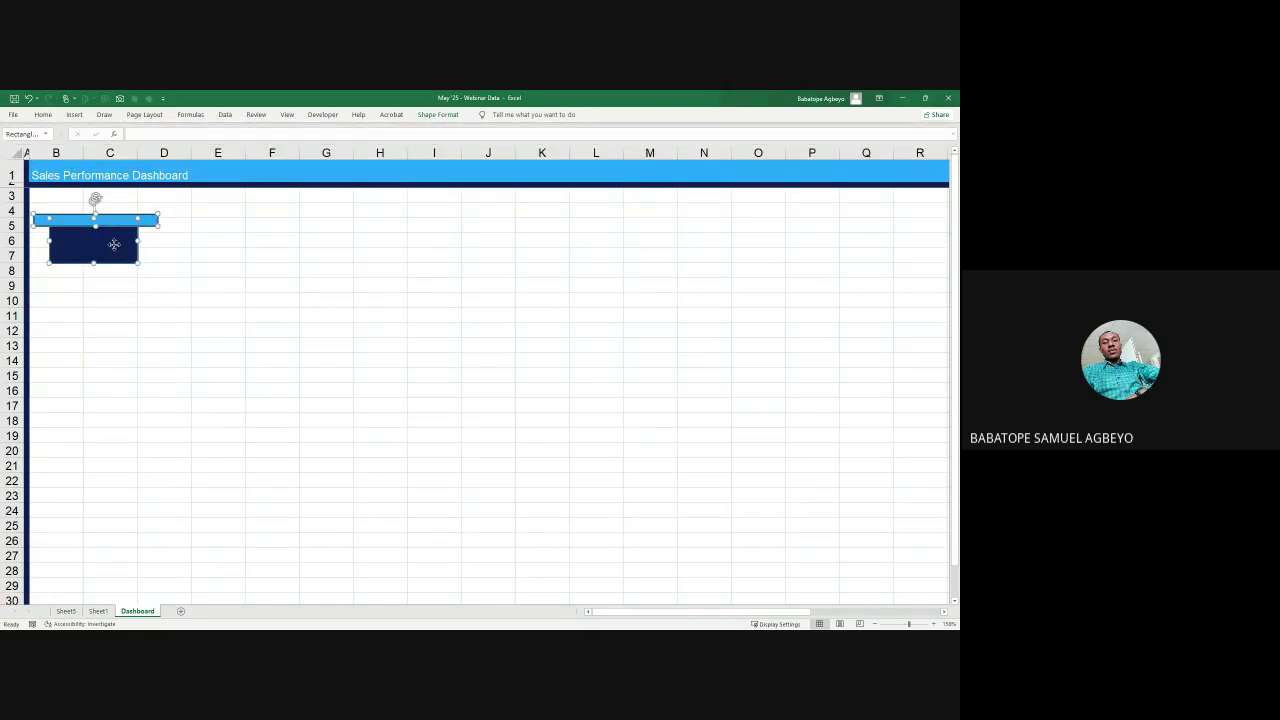
{"action": "left_click", "coordinate": [437, 114]}
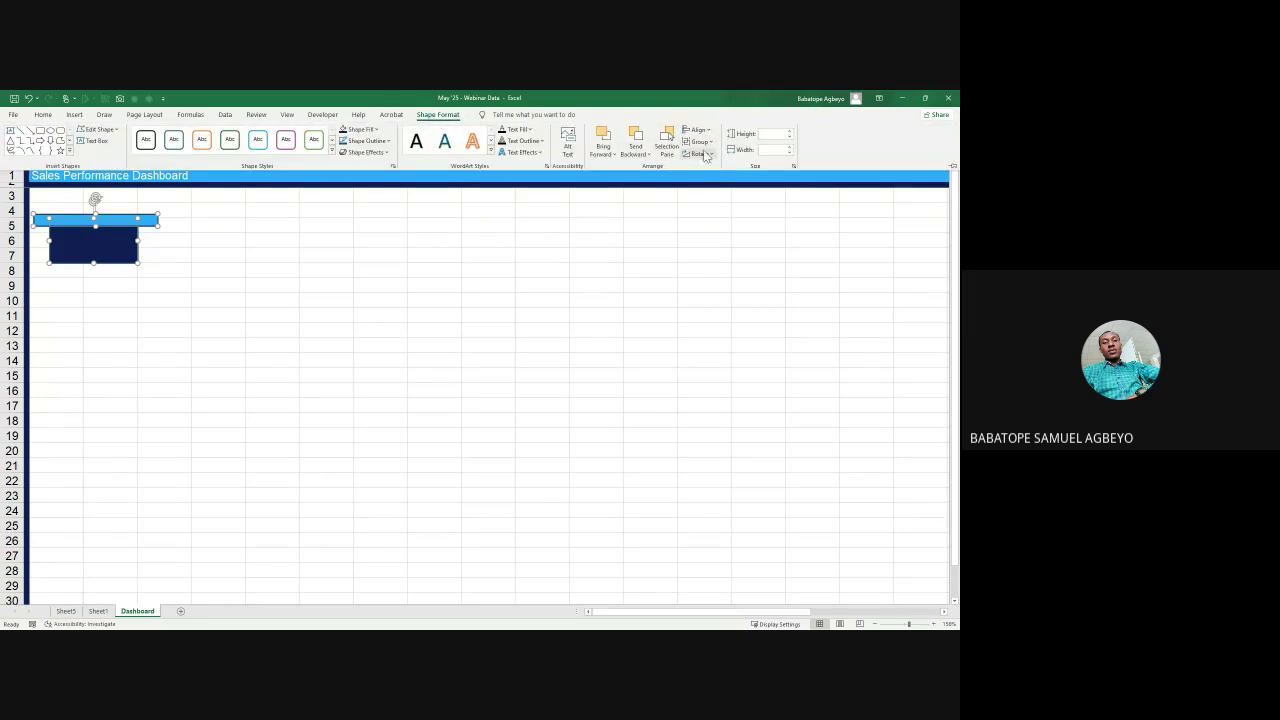
{"action": "left_click", "coordinate": [698, 141]}
{"action": "left_click", "coordinate": [705, 157]}
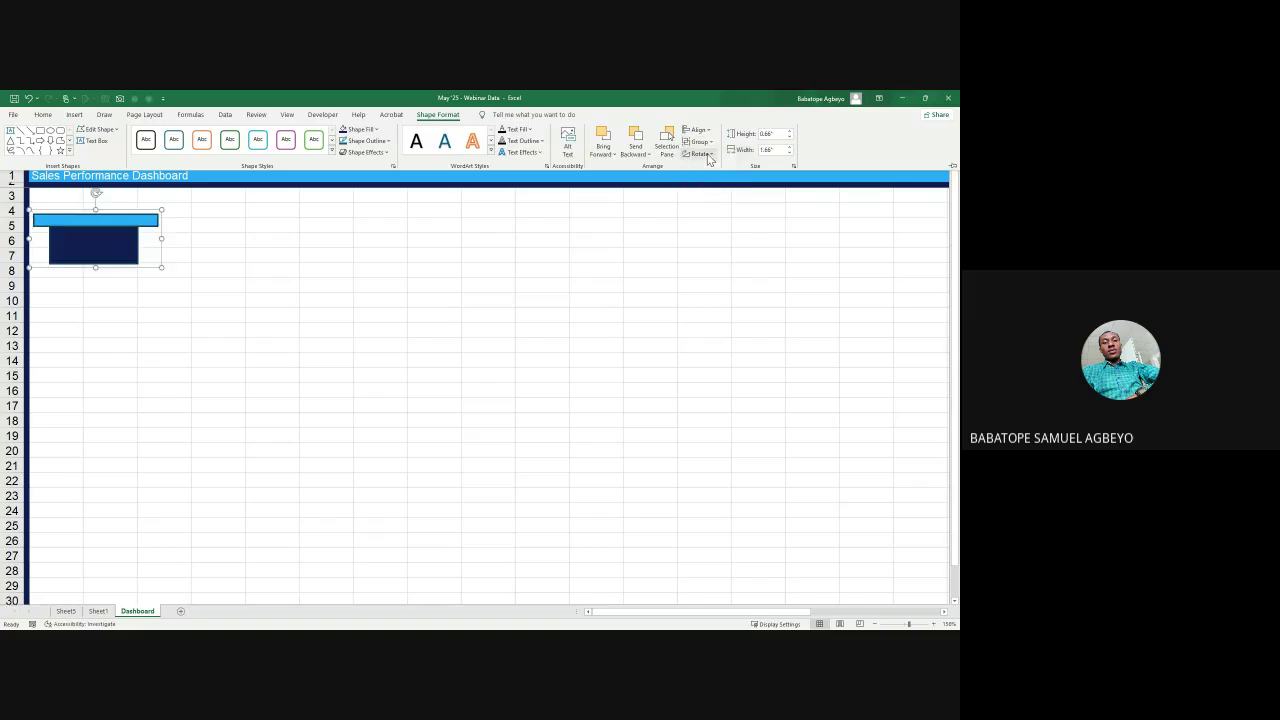
{"action": "left_click", "coordinate": [164, 247]}
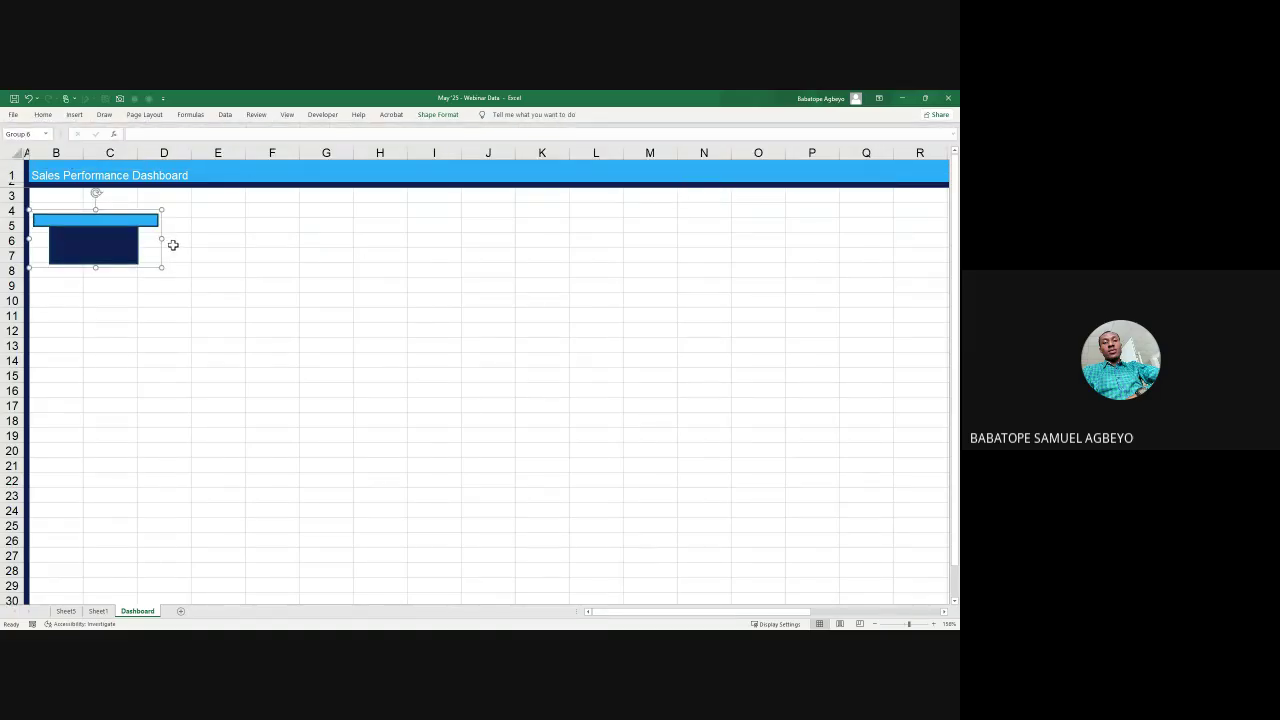
{"action": "left_click_drag", "start_coordinate": [163, 246], "coordinate": [173, 236]}
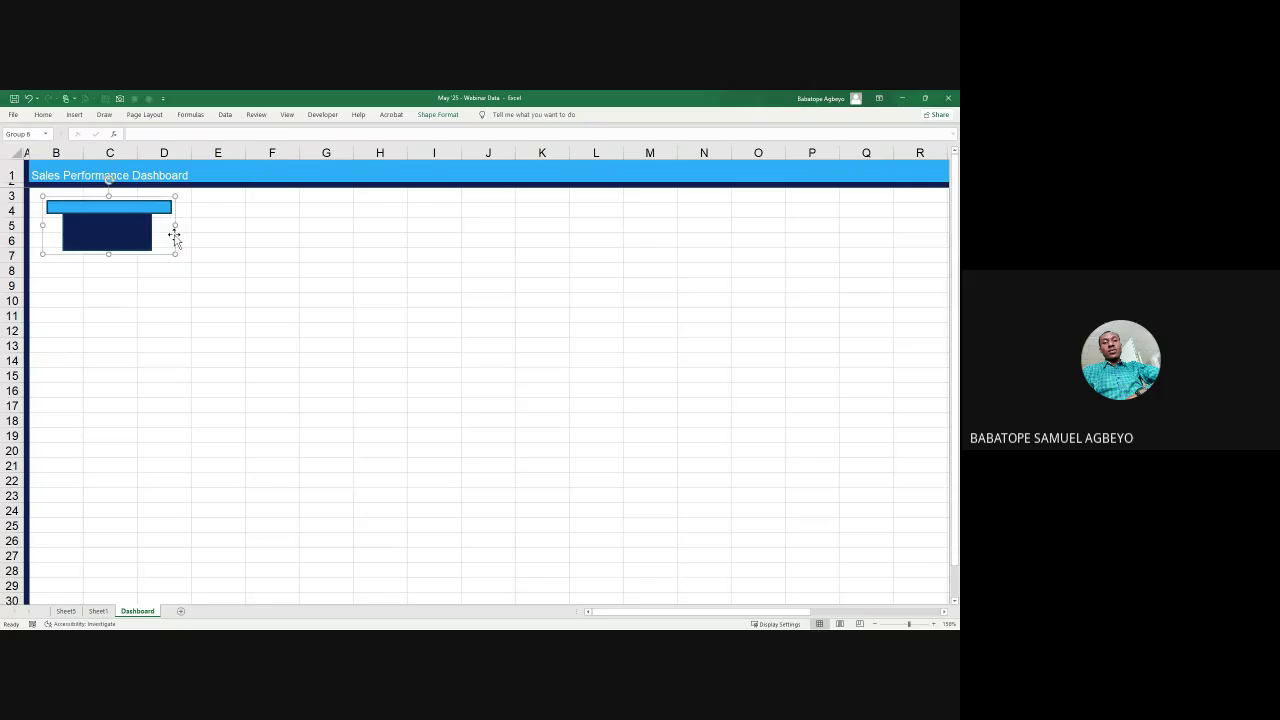
Step: Label the light blue bar "Total no of customers", centered horizontally and vertically at font size 10
{"action": "left_click", "coordinate": [66, 207]}
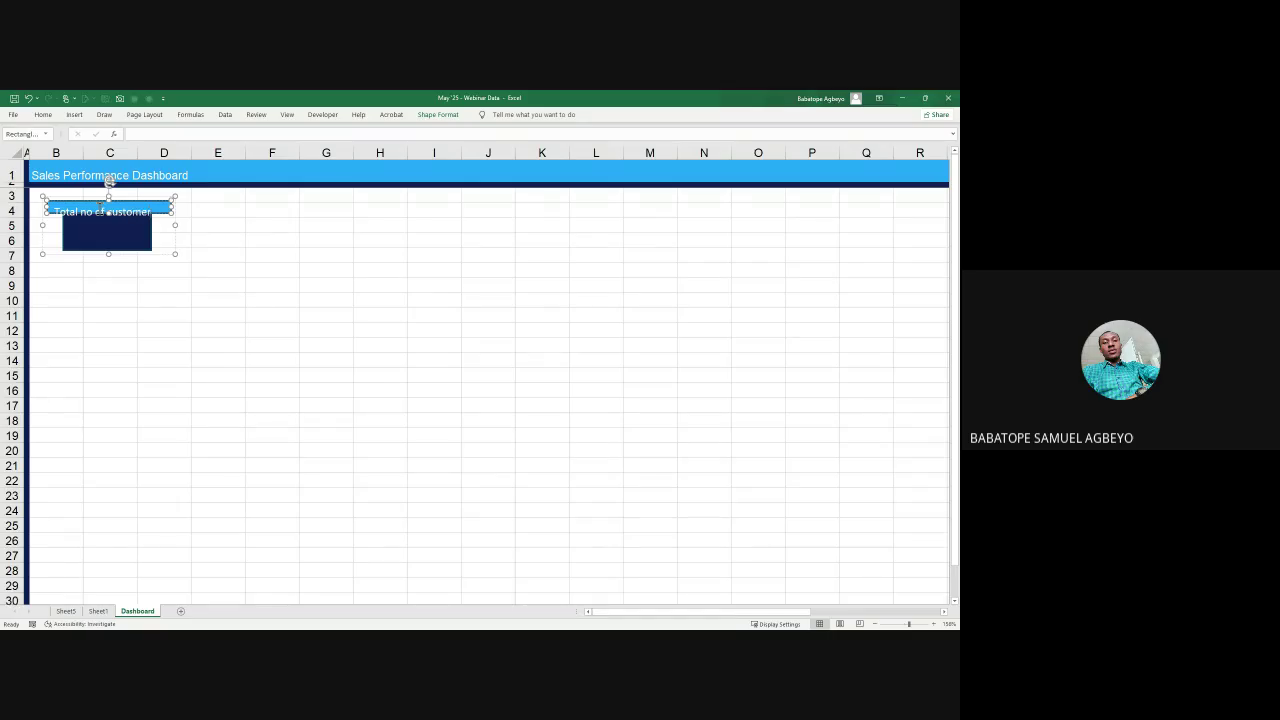
{"action": "left_click", "coordinate": [255, 267]}
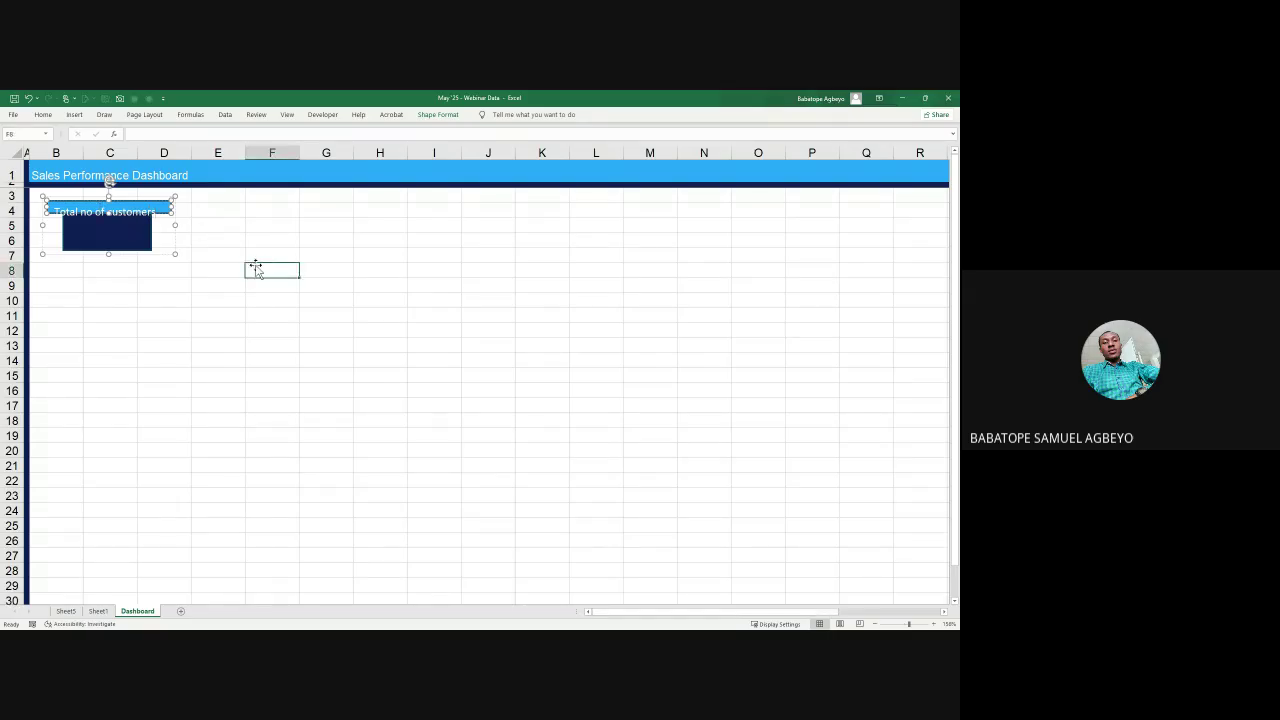
{"action": "left_click", "coordinate": [128, 207]}
{"action": "left_click", "coordinate": [128, 207]}
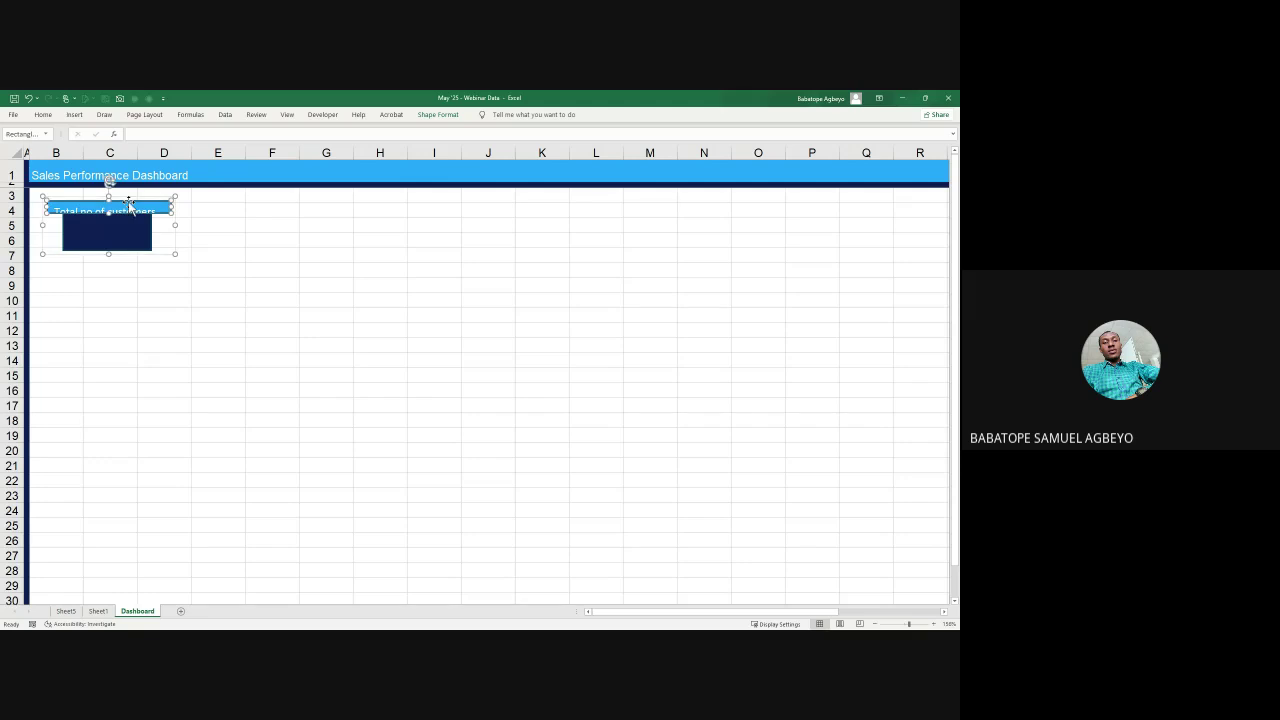
{"action": "left_click", "coordinate": [43, 115]}
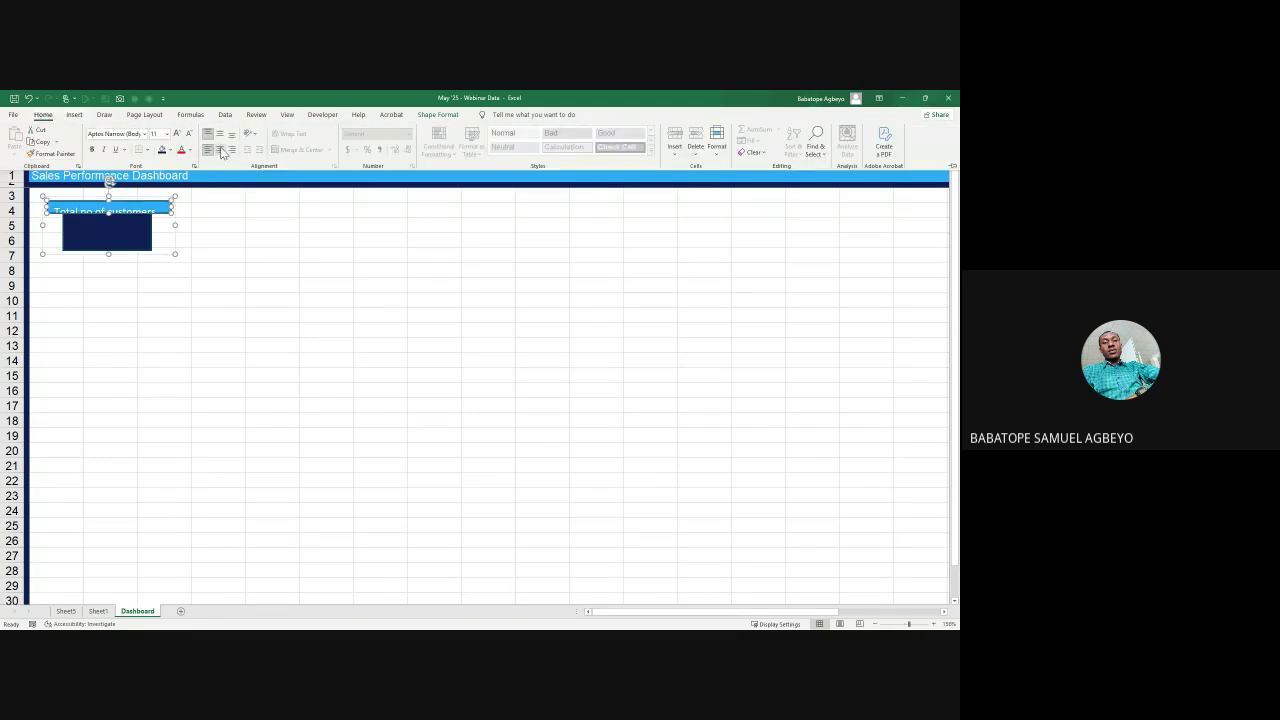
{"action": "left_click", "coordinate": [220, 150]}
{"action": "left_click", "coordinate": [219, 134]}
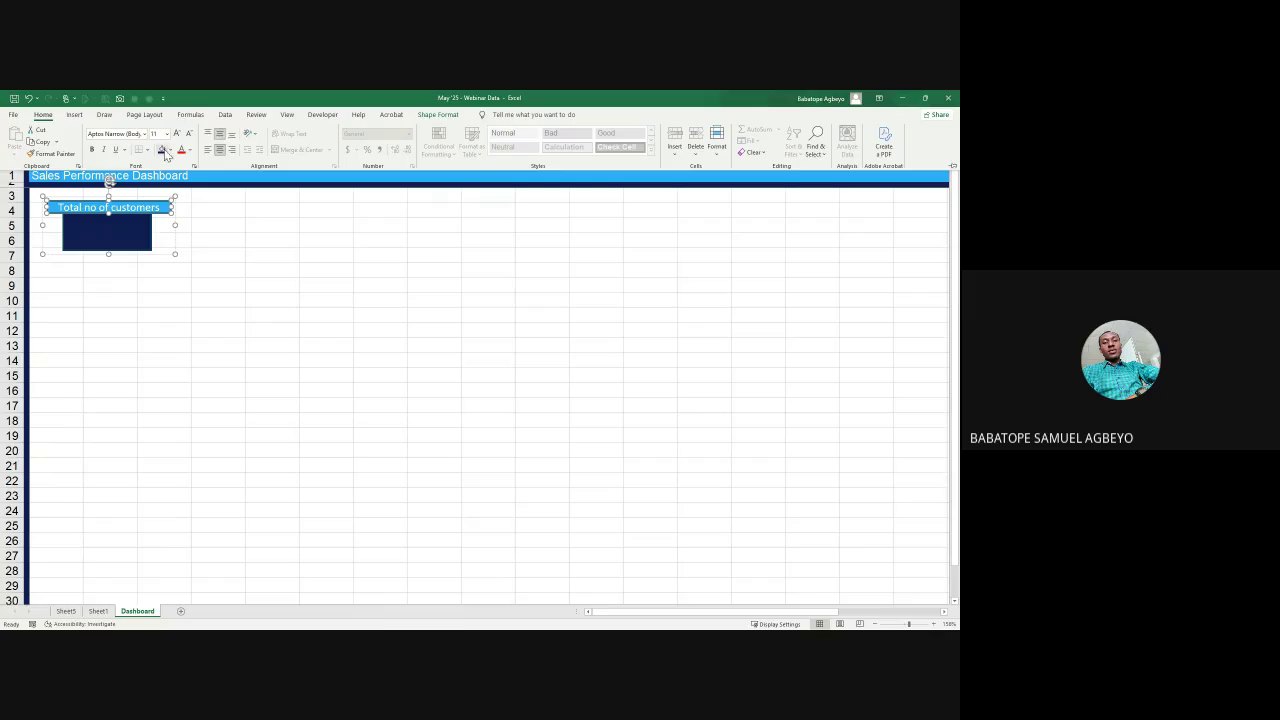
{"action": "left_click", "coordinate": [189, 135]}
{"action": "left_click", "coordinate": [189, 135]}
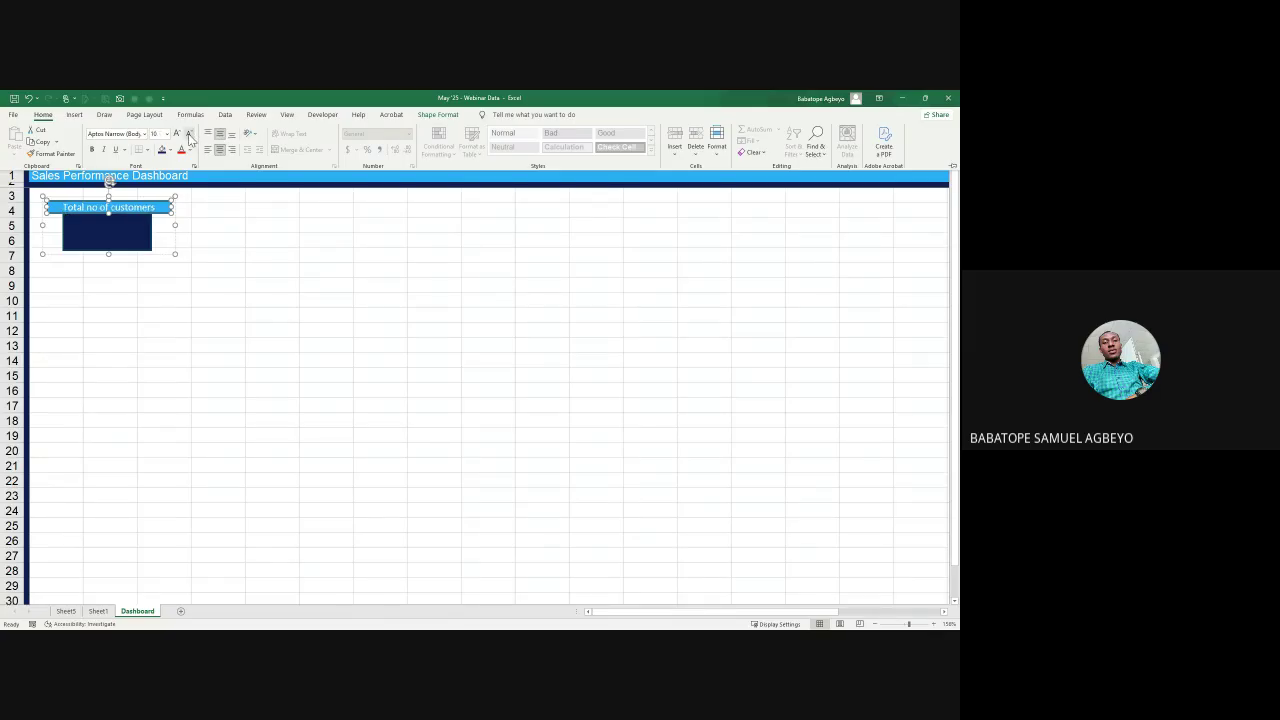
{"action": "left_click", "coordinate": [210, 249]}
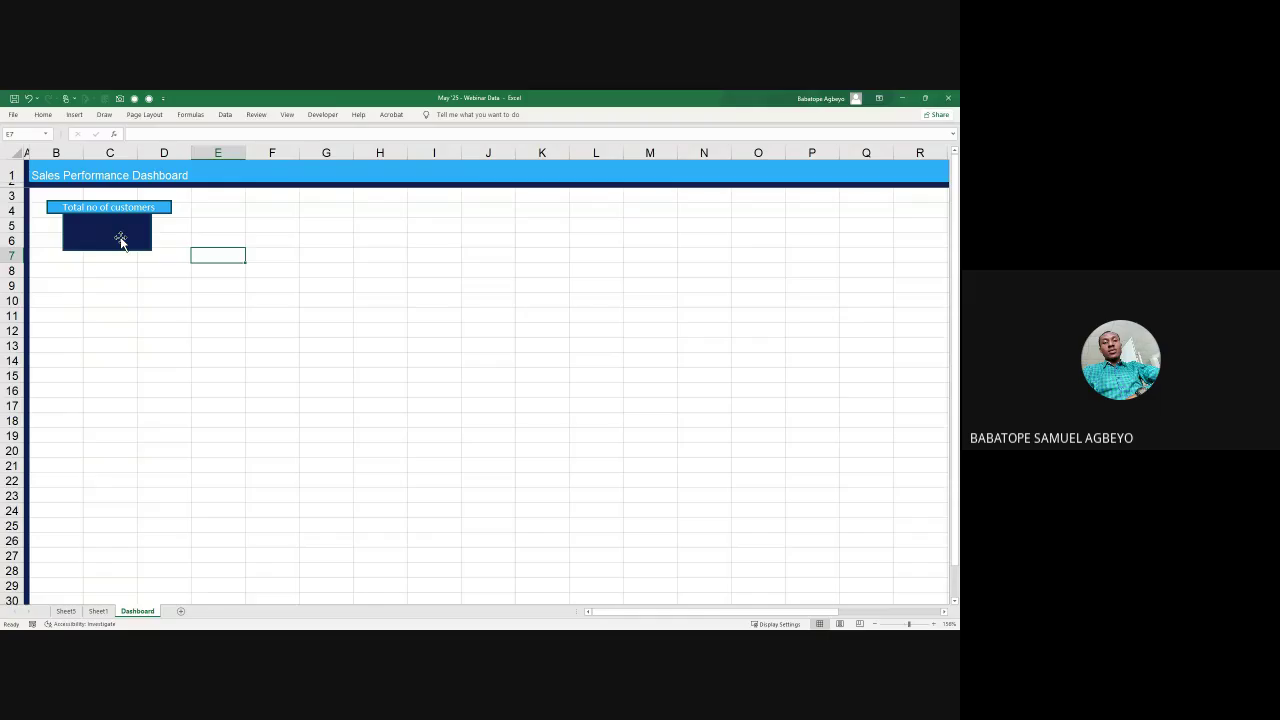
Step: Draw a rectangle on Sheet5 beside the PivotTable, spanning about columns G to H and rows 790 to 794
{"action": "left_click", "coordinate": [99, 612]}
{"action": "left_click", "coordinate": [65, 611]}
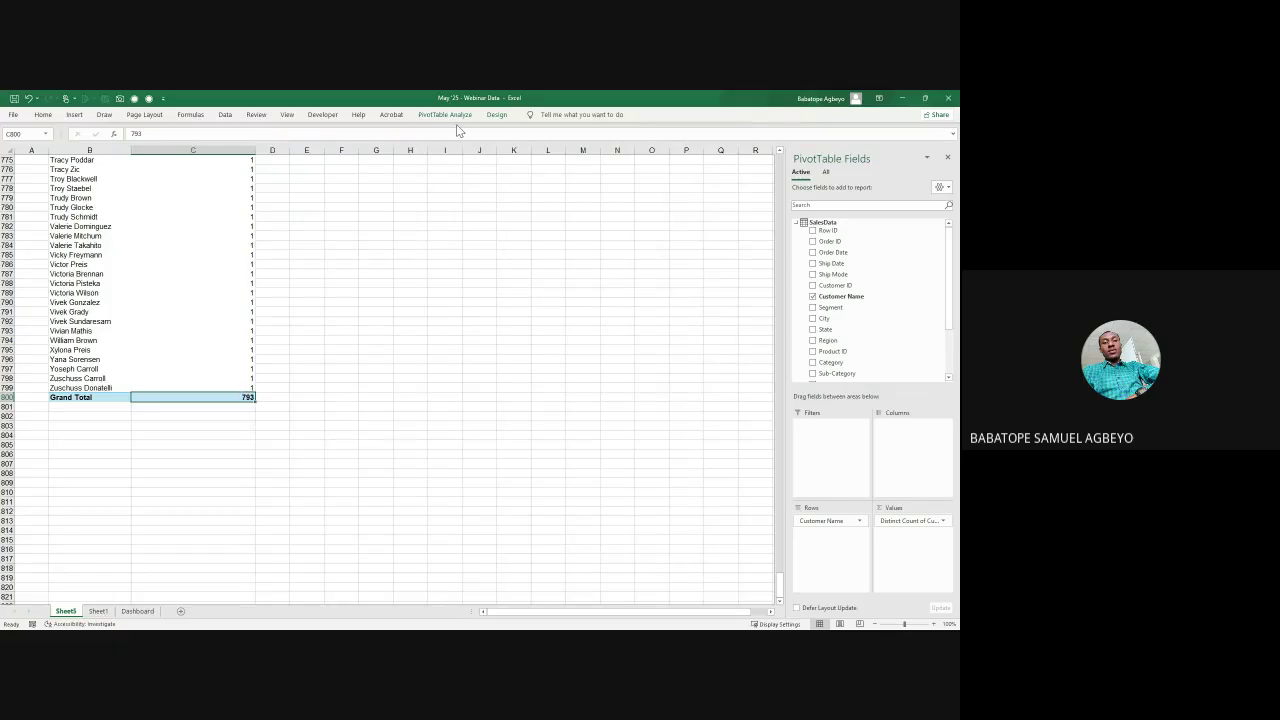
{"action": "left_click", "coordinate": [75, 114]}
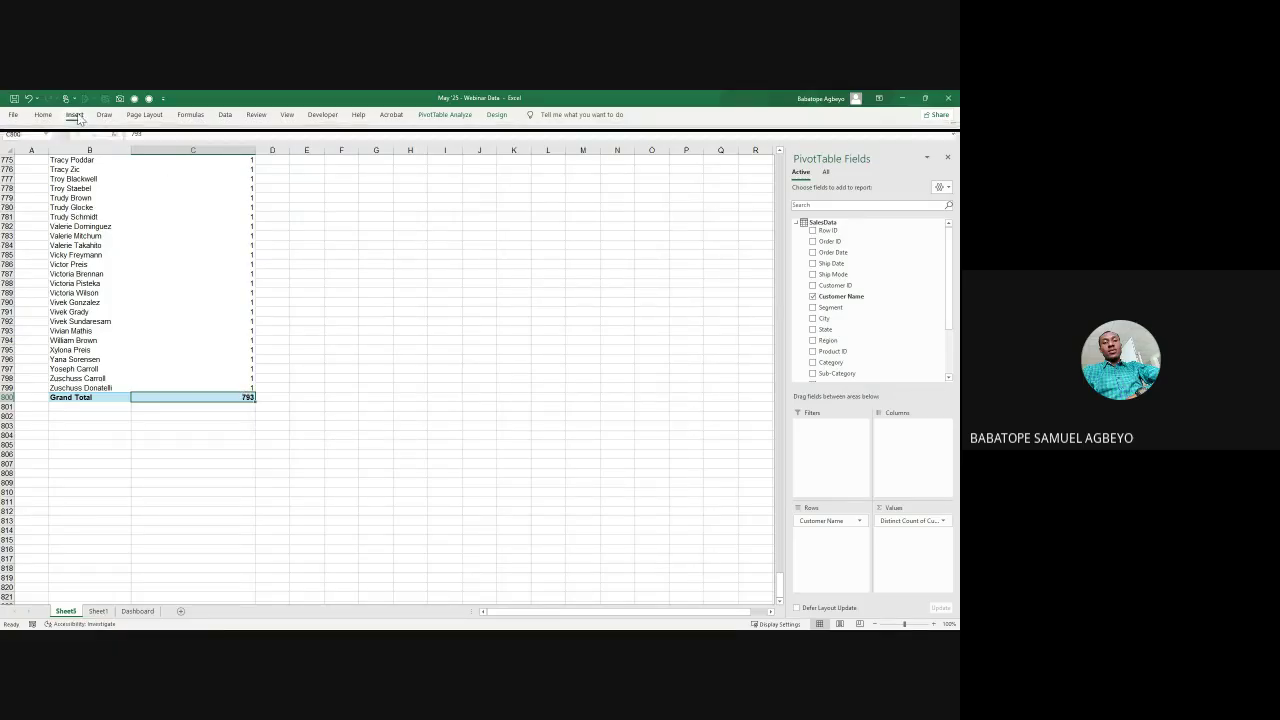
{"action": "left_click", "coordinate": [140, 150]}
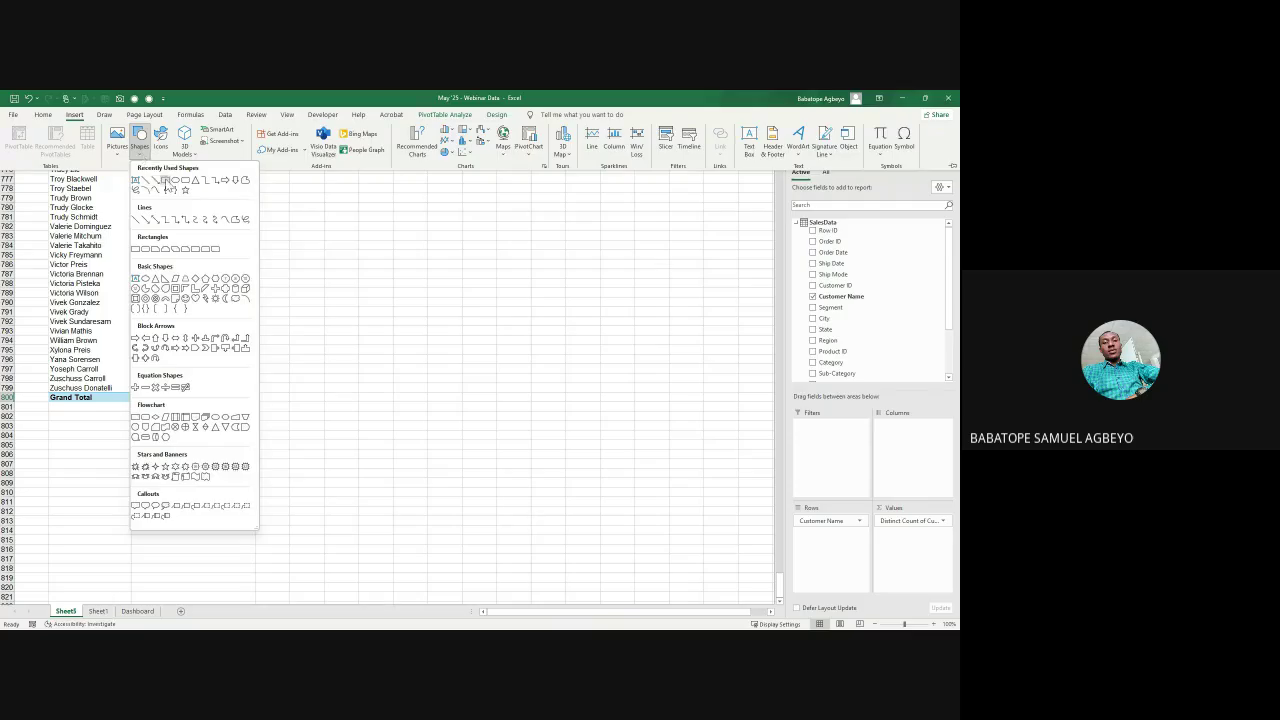
{"action": "left_click", "coordinate": [163, 180]}
{"action": "left_click_drag", "start_coordinate": [355, 299], "coordinate": [433, 344]}
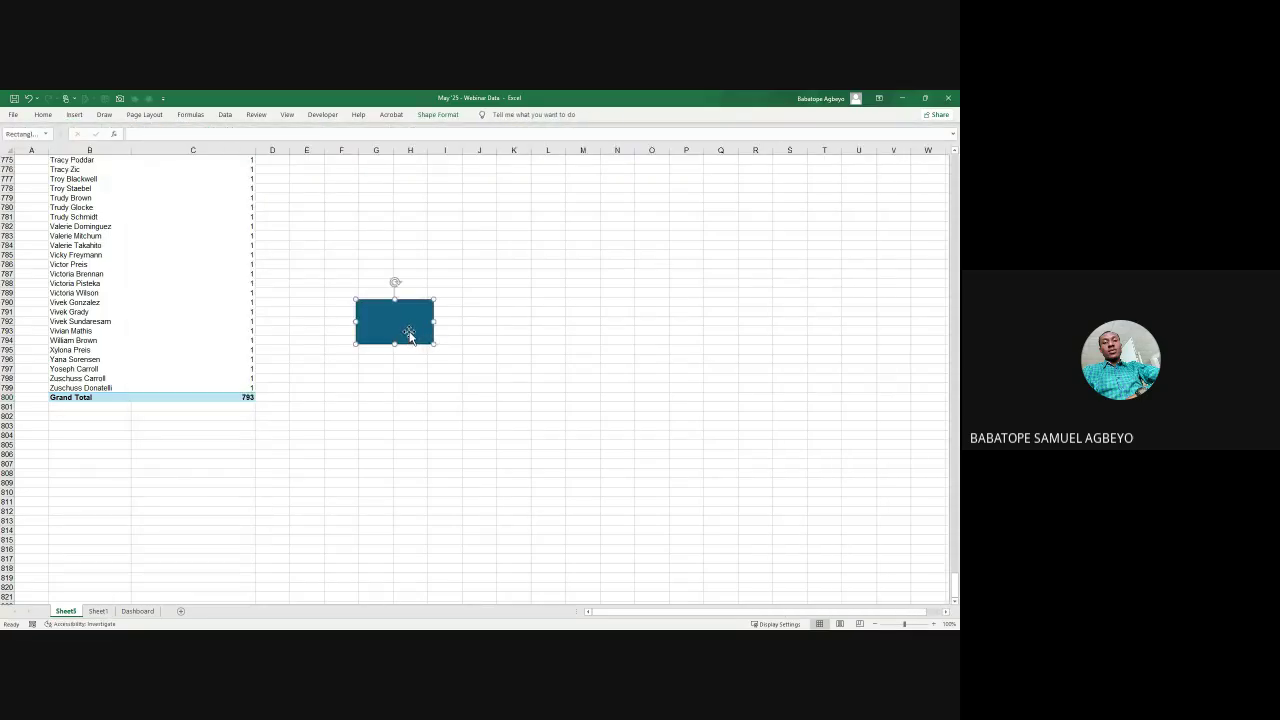
{"action": "left_click", "coordinate": [251, 133]}
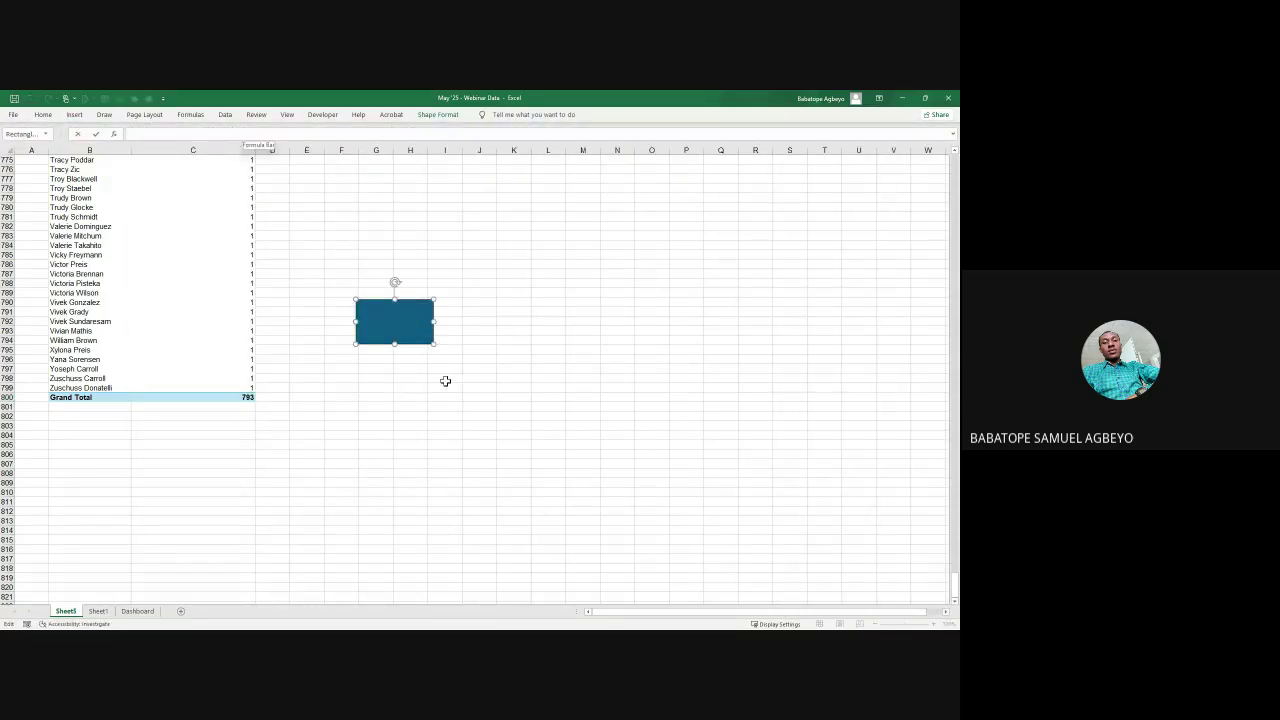
{"action": "left_click", "coordinate": [390, 320]}
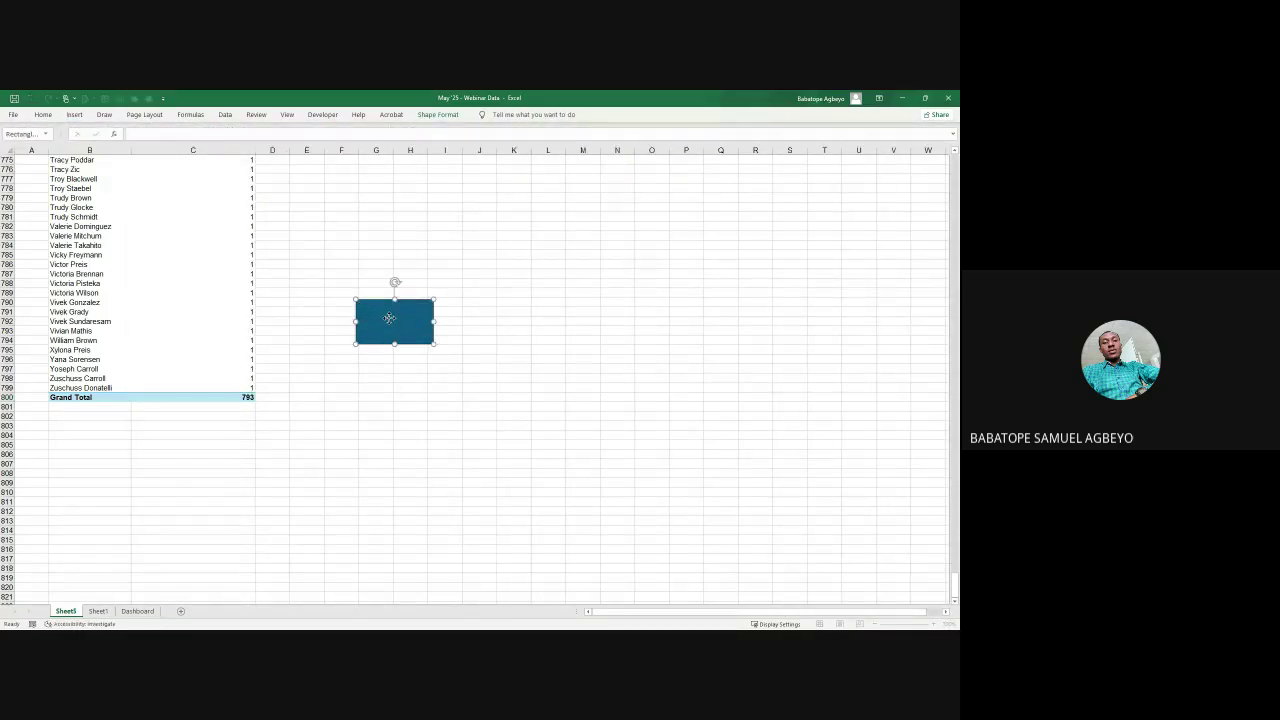
{"action": "left_click", "coordinate": [407, 395]}
{"action": "left_click", "coordinate": [391, 320]}
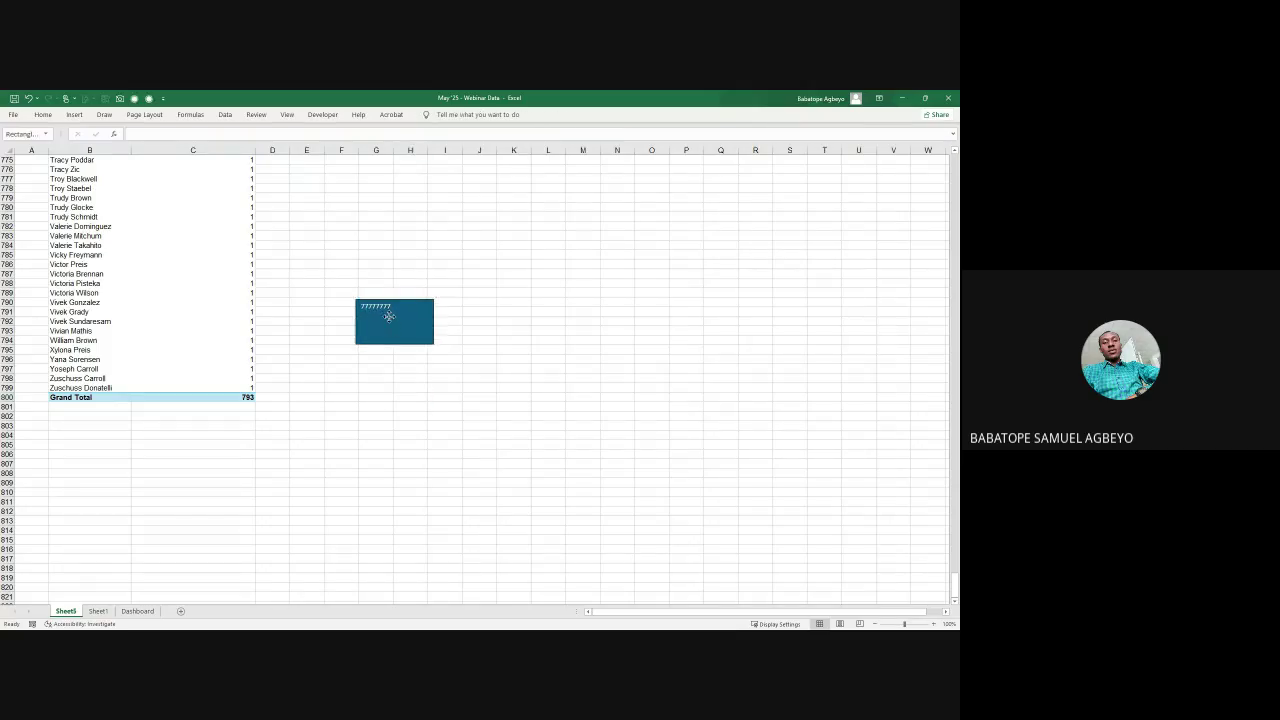
{"action": "left_click", "coordinate": [250, 341]}
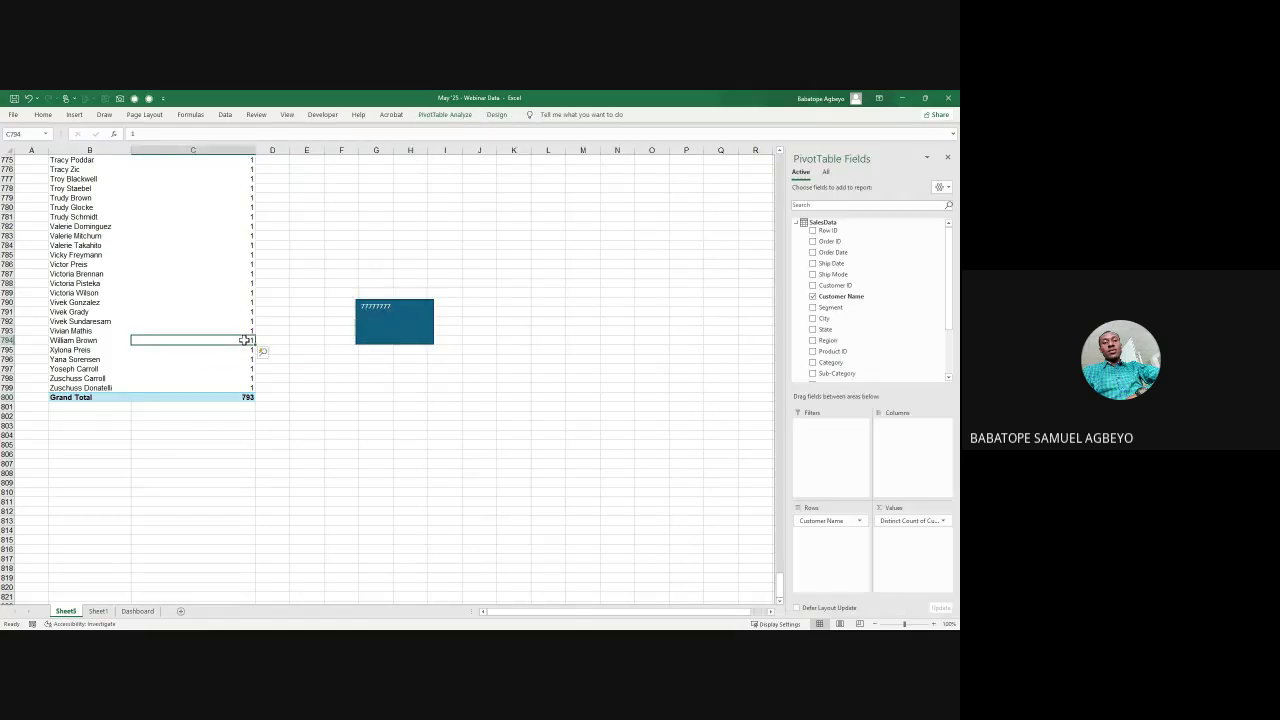
{"action": "left_click", "coordinate": [390, 326]}
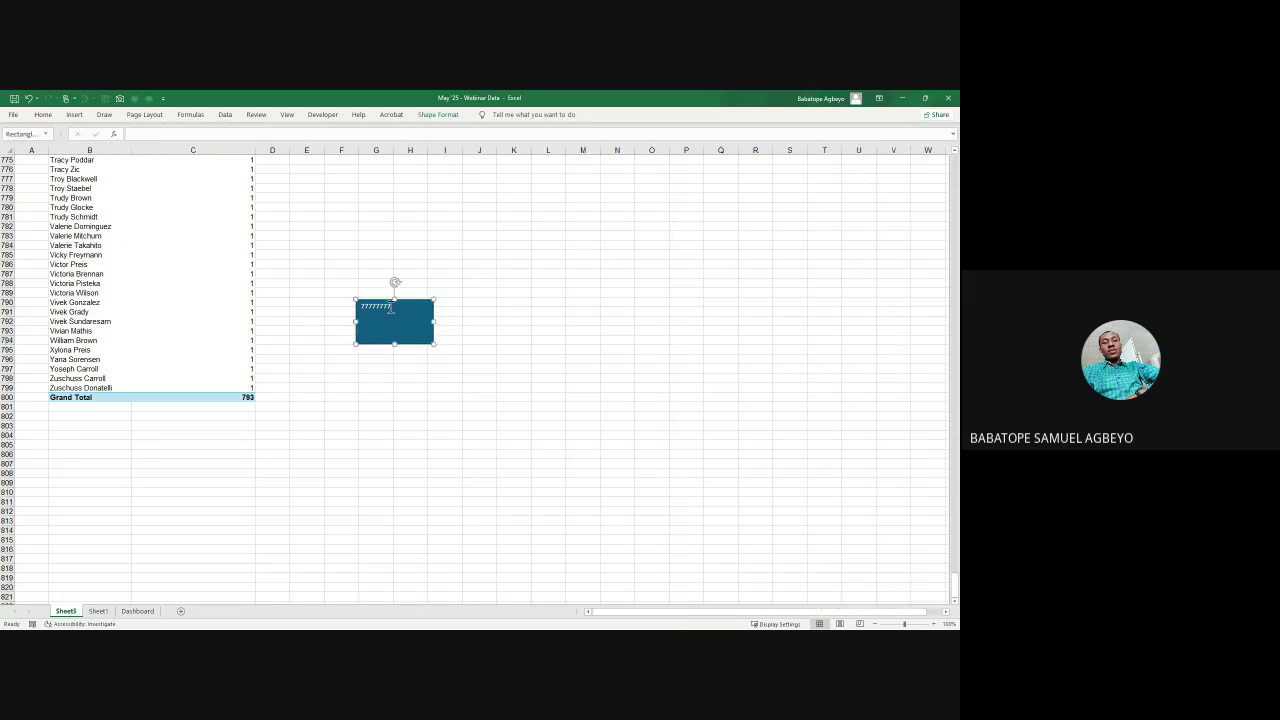
{"action": "left_click_drag", "start_coordinate": [391, 308], "coordinate": [346, 306]}
{"action": "key", "text": "Delete"}
Step: Link the rectangle on Sheet5 to the PivotTable's Grand Total cell with the formula =$C$800
{"action": "left_click", "coordinate": [400, 396]}
{"action": "left_click", "coordinate": [398, 317]}
{"action": "left_click", "coordinate": [166, 132]}
{"action": "type", "text": "="}
{"action": "left_click", "coordinate": [240, 397]}
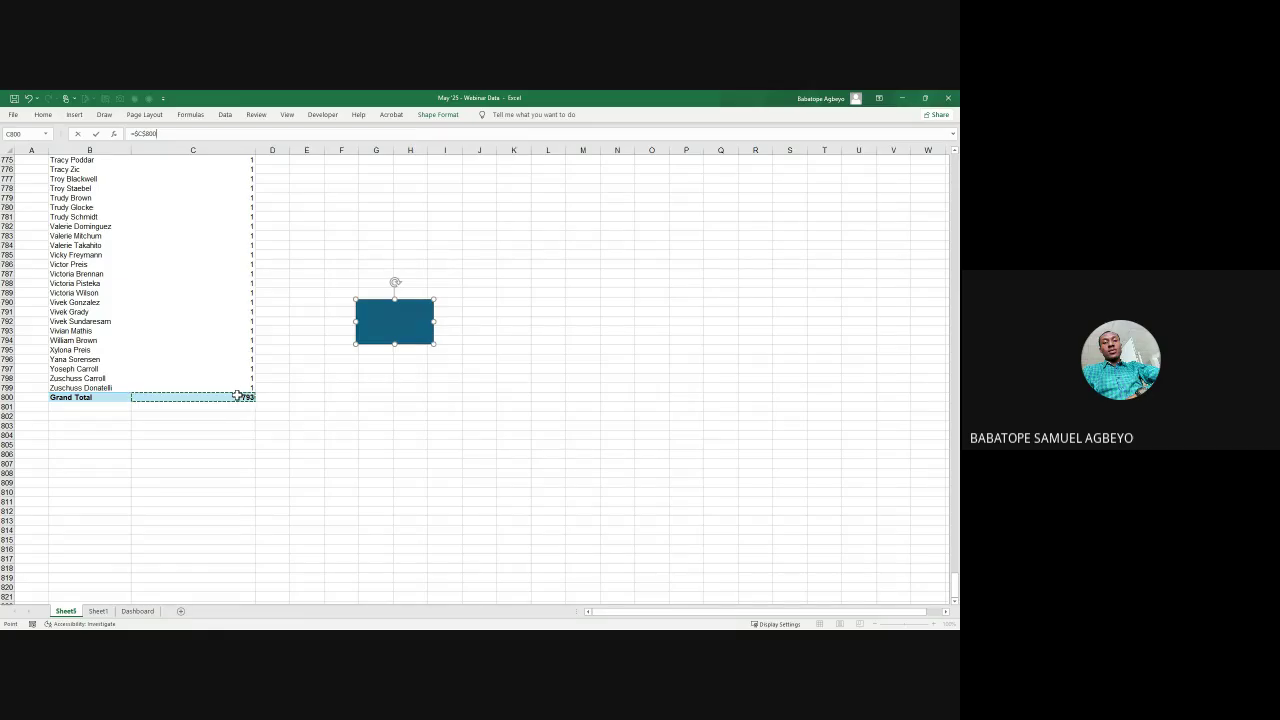
{"action": "key", "text": "Return"}
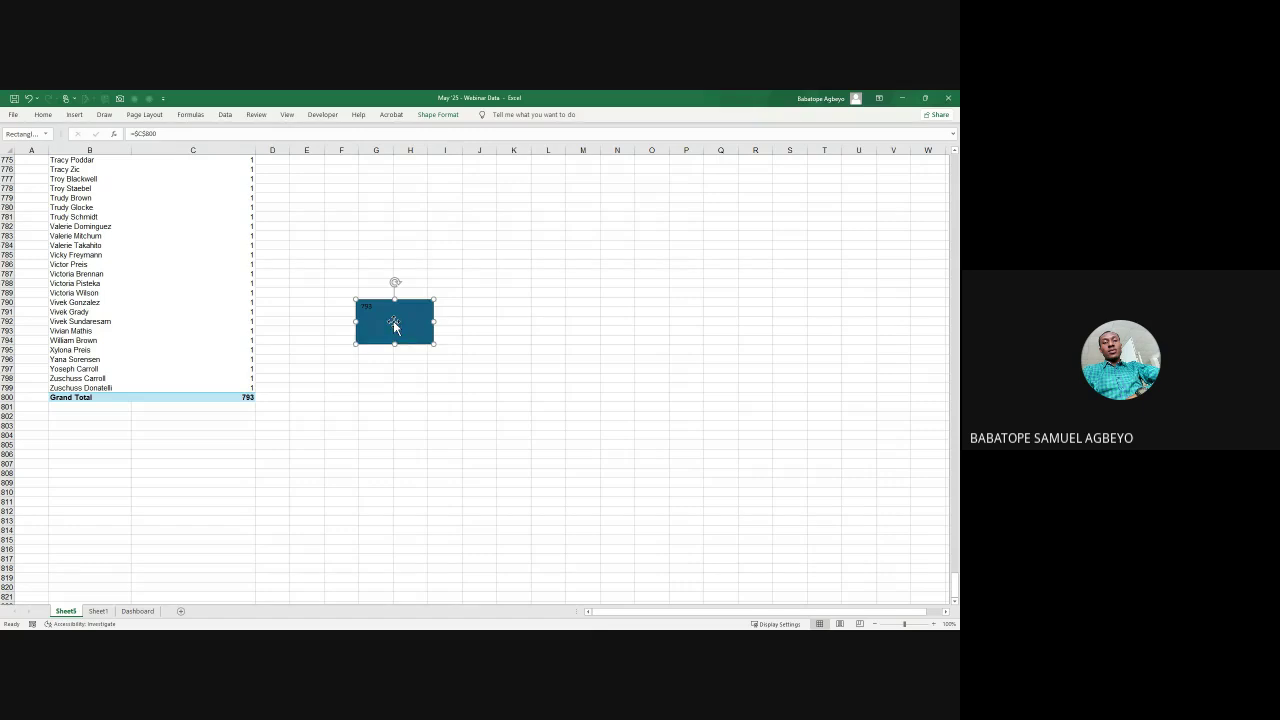
Step: Transfer the linked rectangle from Sheet5 to the Dashboard sheet, placing it around columns E to G and rows 10 to 14
{"action": "key", "text": "ctrl+x"}
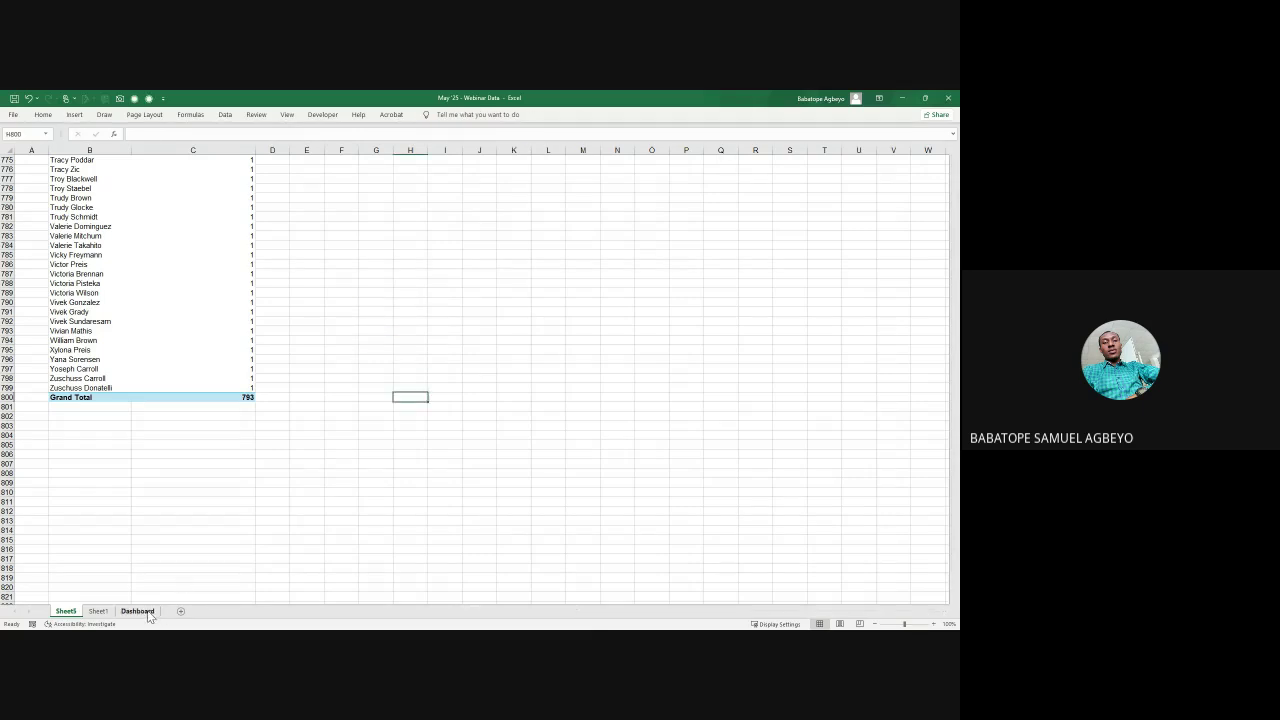
{"action": "left_click", "coordinate": [137, 611]}
{"action": "key", "text": "ctrl+v"}
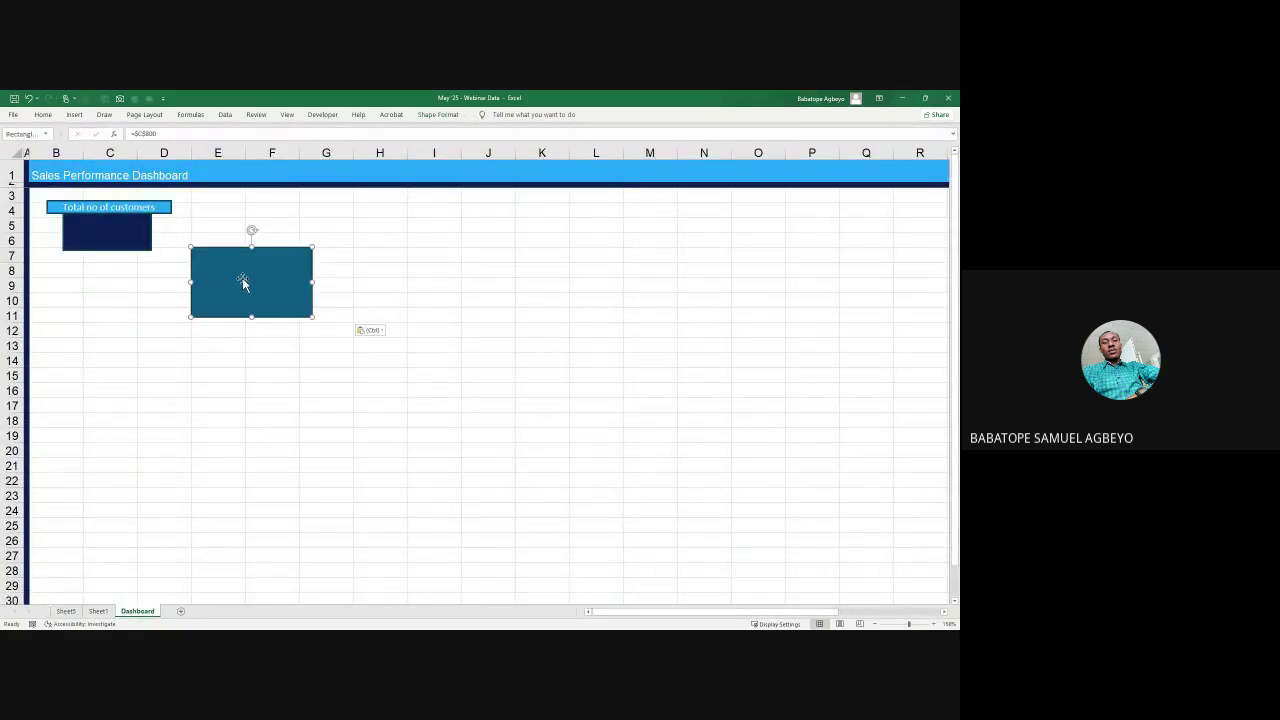
{"action": "left_click_drag", "start_coordinate": [244, 272], "coordinate": [259, 329]}
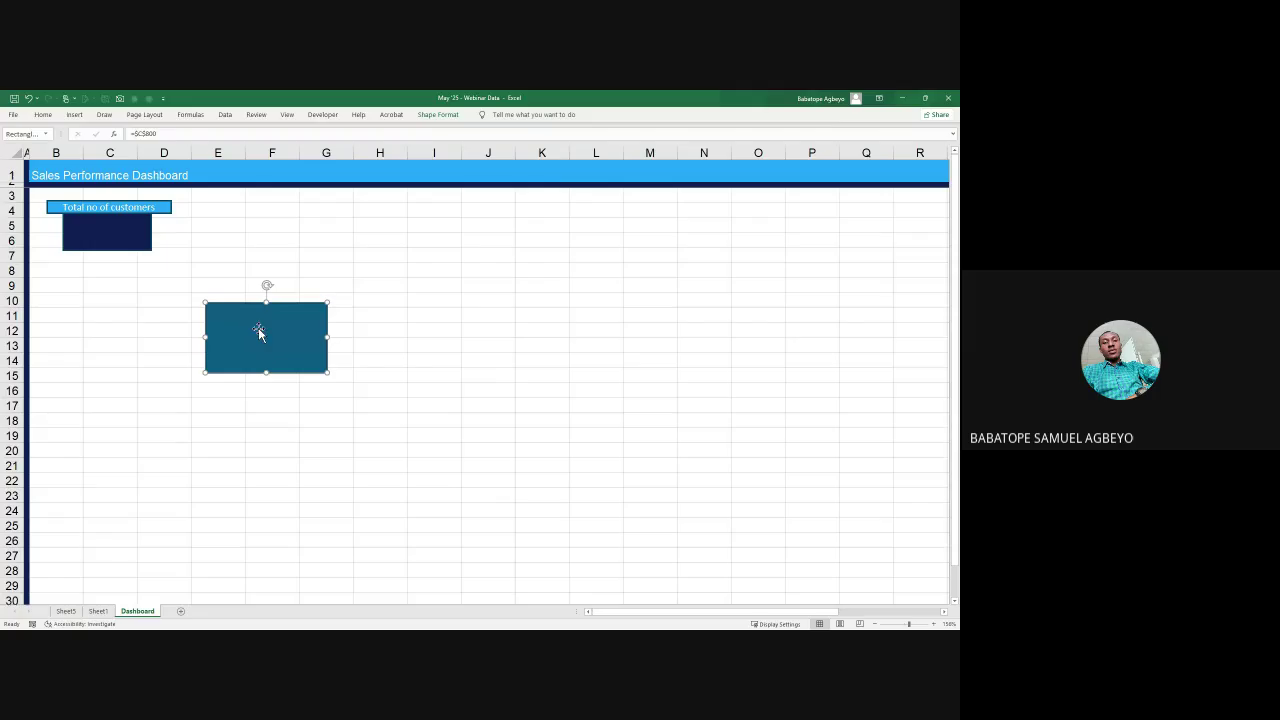
{"action": "left_click", "coordinate": [170, 133]}
{"action": "left_click", "coordinate": [201, 457]}
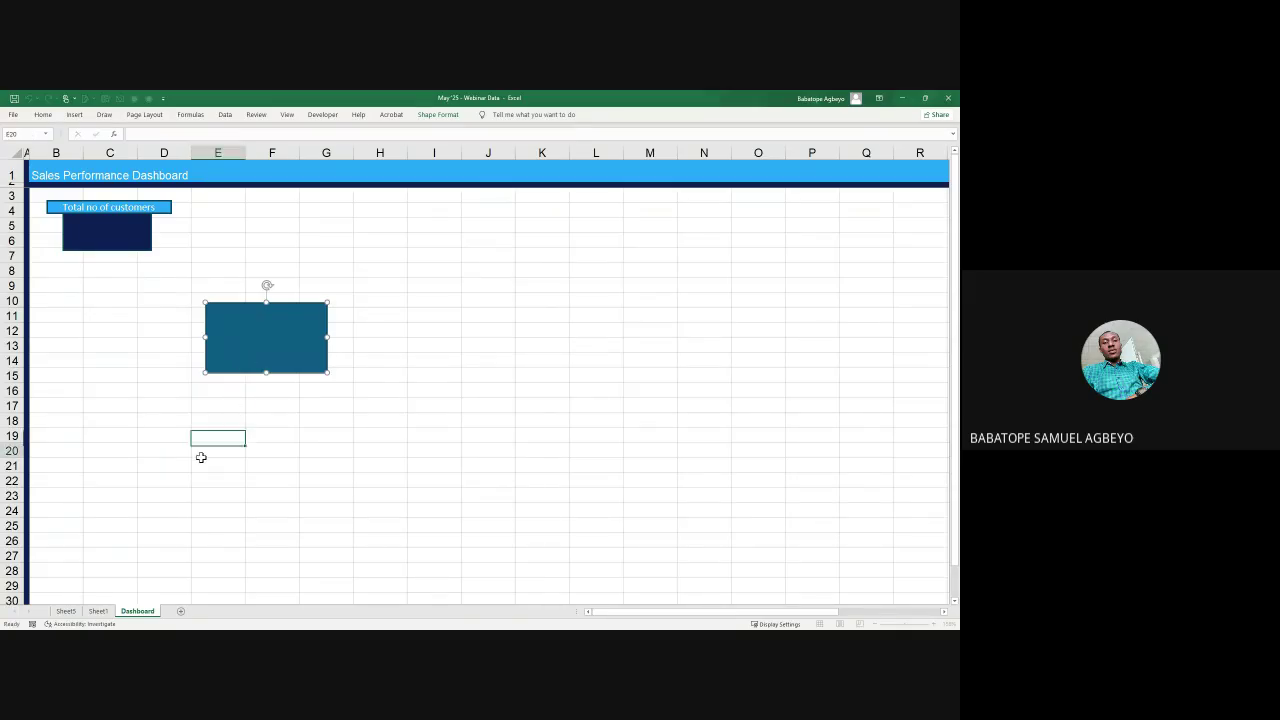
Step: Undo the rectangle's transfer to the Dashboard sheet
{"action": "key", "text": "ctrl+z"}
{"action": "key", "text": "ctrl+z"}
{"action": "key", "text": "ctrl+z"}
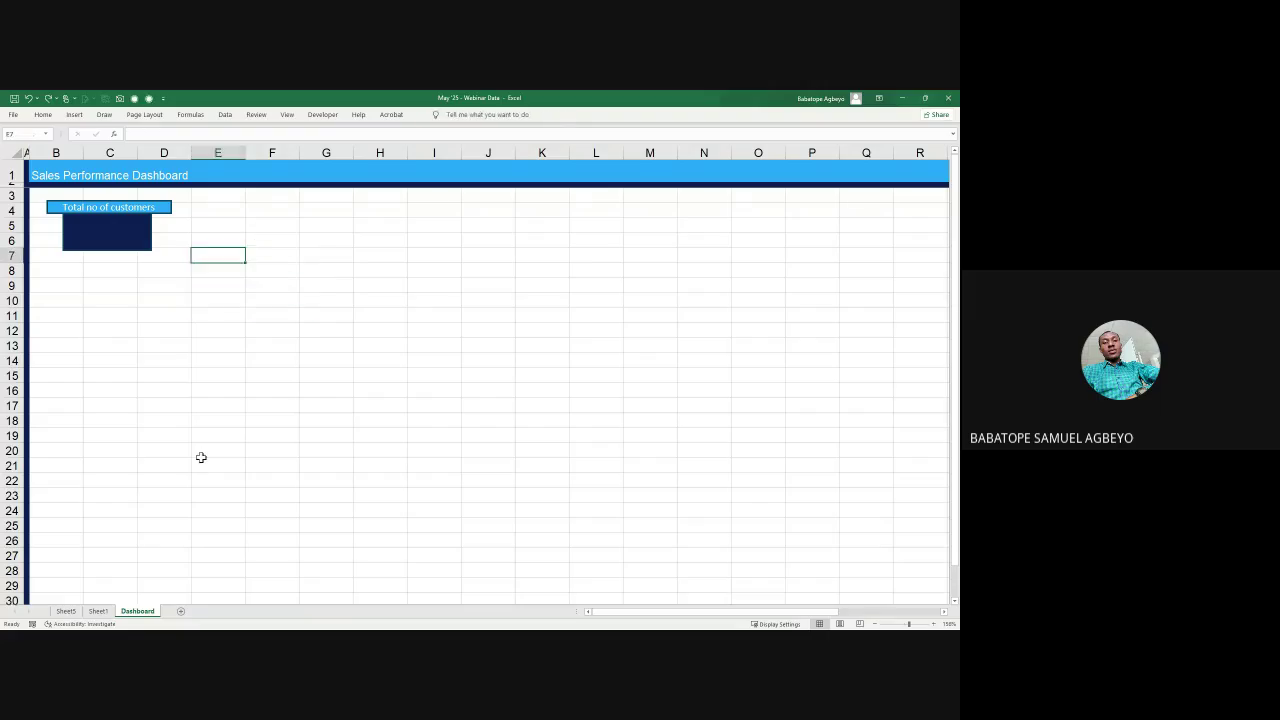
Step: Remove the cell link from the rectangle on Sheet5
{"action": "left_click", "coordinate": [66, 611]}
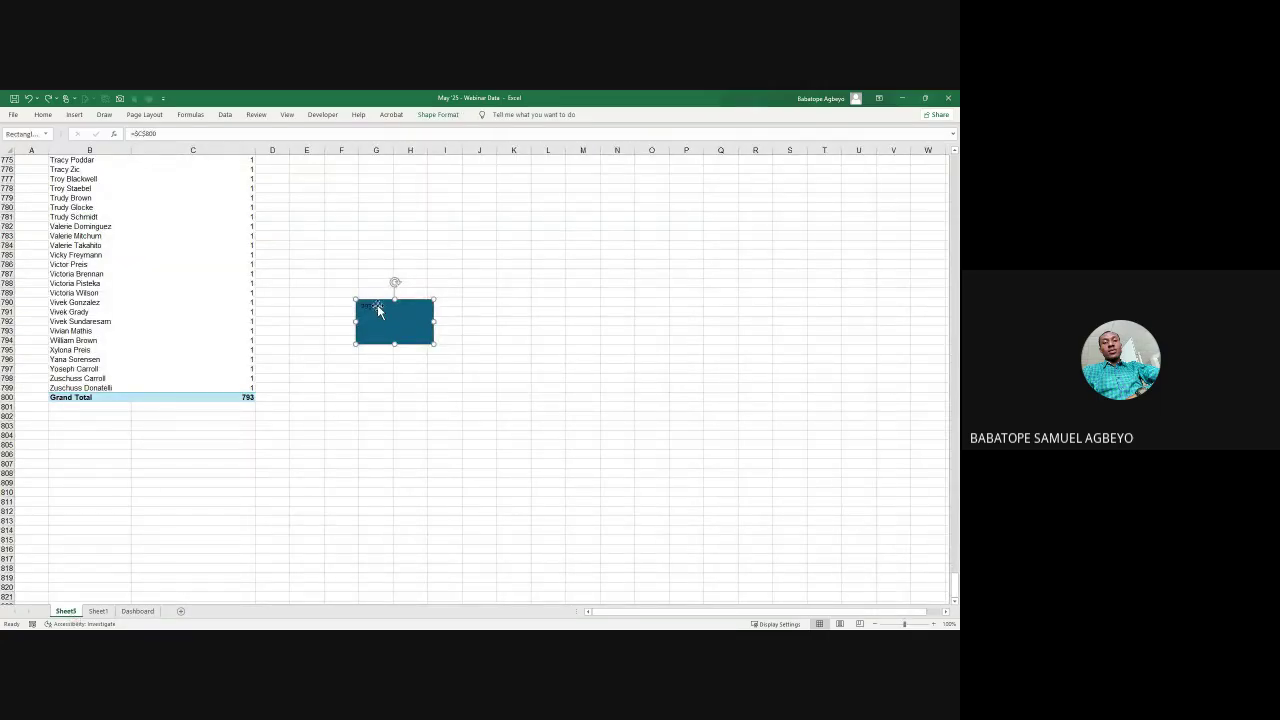
{"action": "left_click", "coordinate": [173, 130]}
{"action": "key", "text": "Return"}
{"action": "left_click_drag", "start_coordinate": [371, 308], "coordinate": [344, 305]}
{"action": "left_click", "coordinate": [410, 444]}
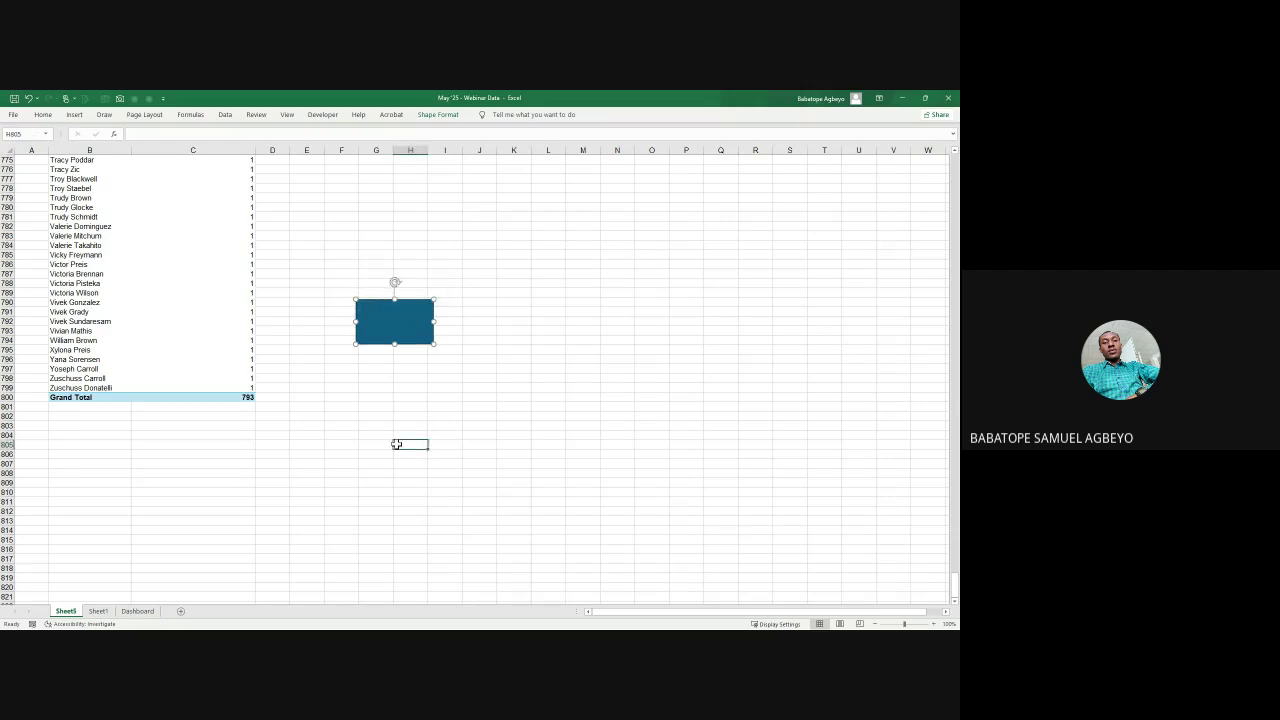
Step: Link the rectangle on Sheet5 to the PivotTable's Grand Total with the sheet-qualified formula =Sheet5!$C$800
{"action": "left_click", "coordinate": [390, 311]}
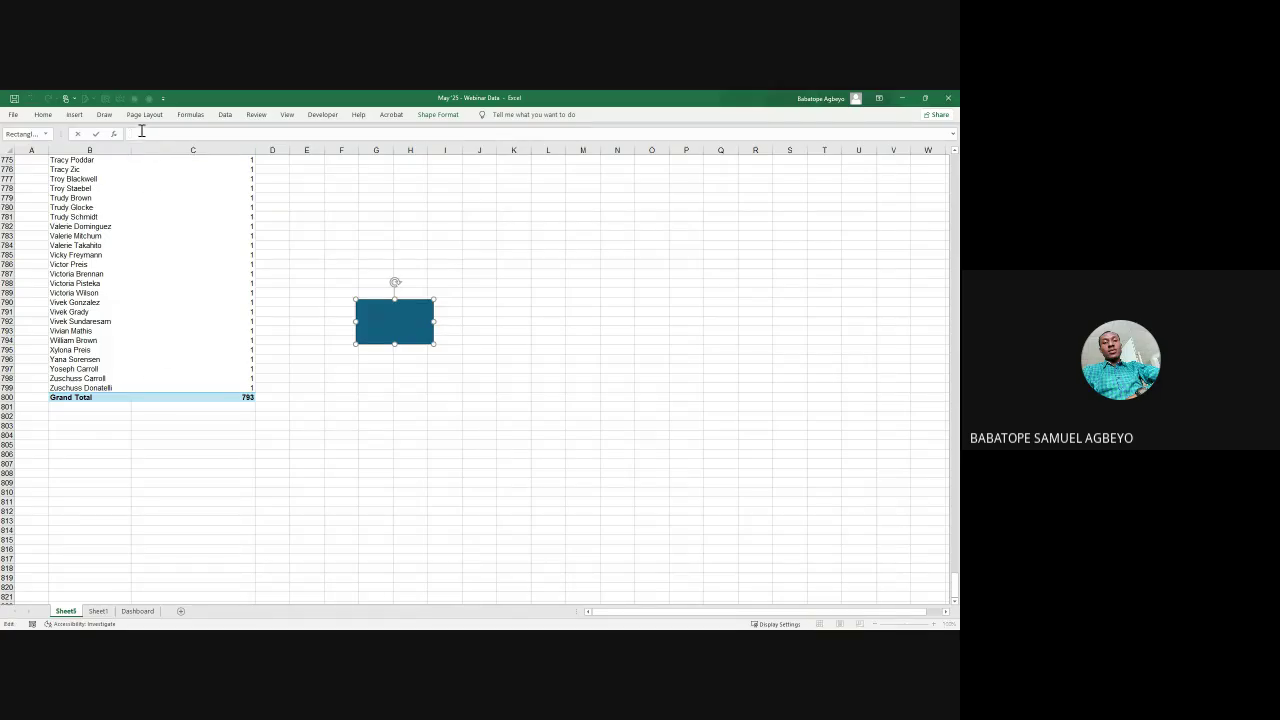
{"action": "left_click", "coordinate": [99, 612]}
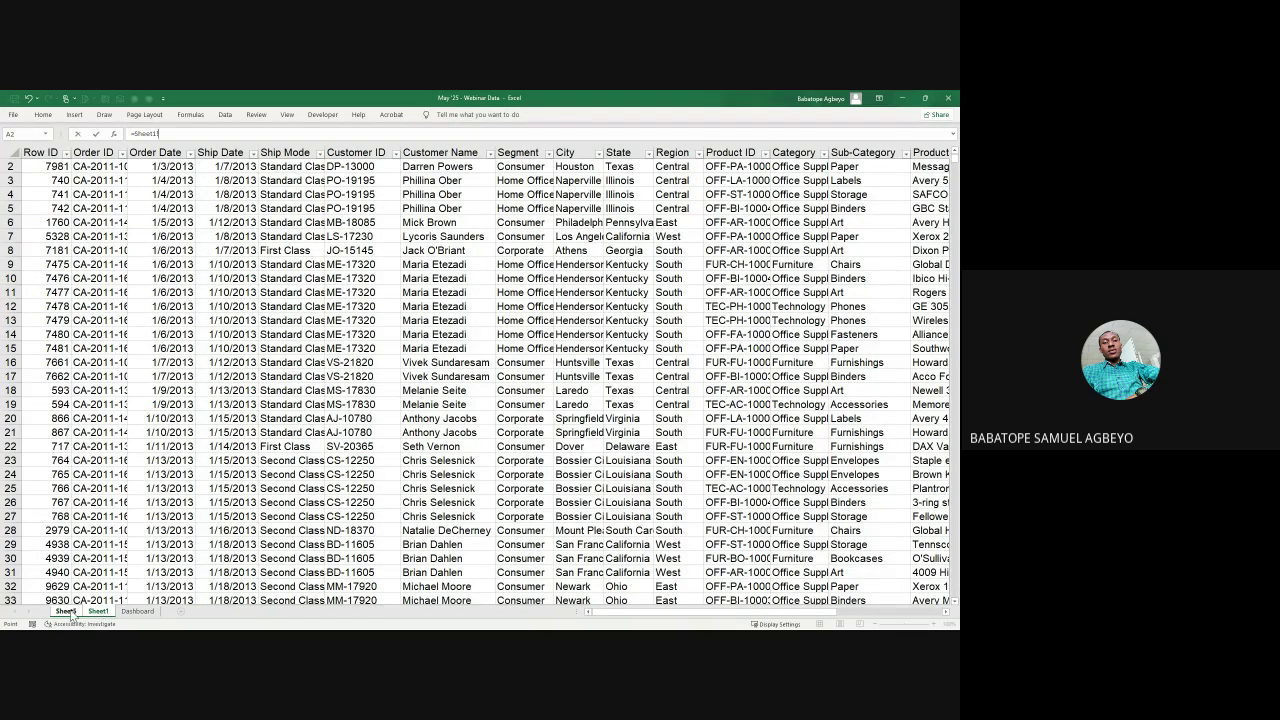
{"action": "left_click", "coordinate": [68, 612]}
{"action": "left_click", "coordinate": [240, 397]}
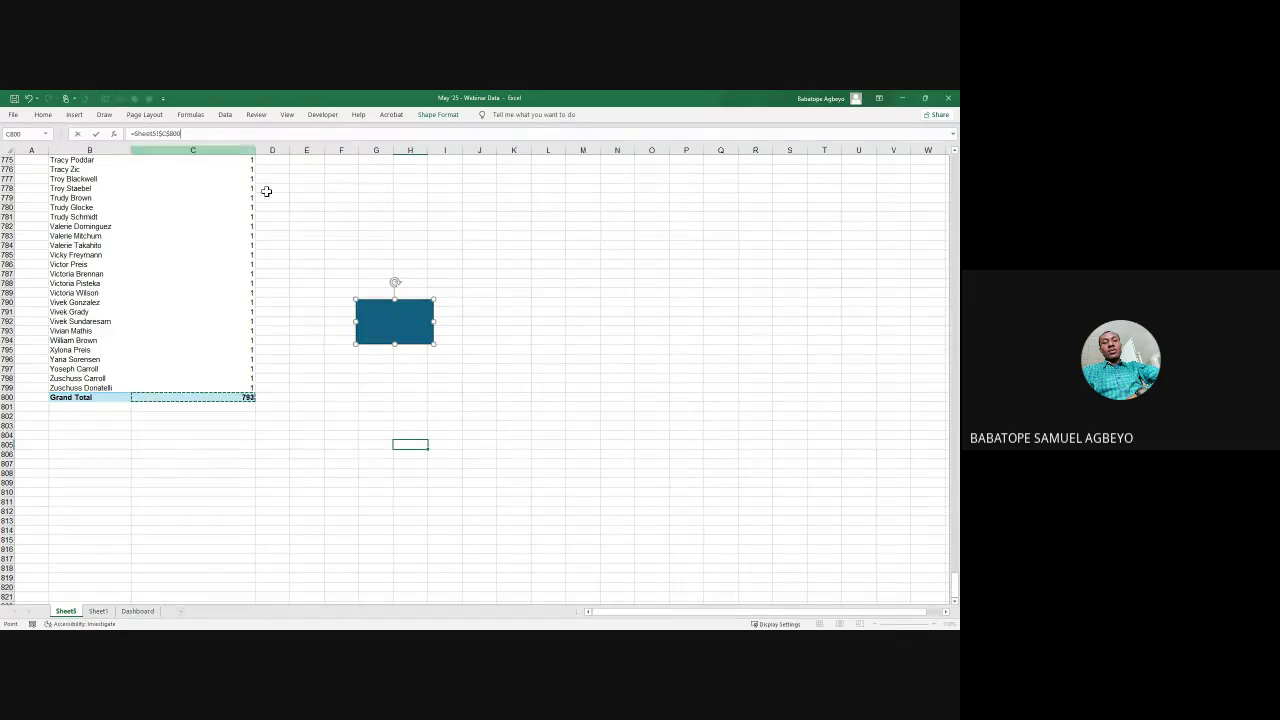
{"action": "key", "text": "Return"}
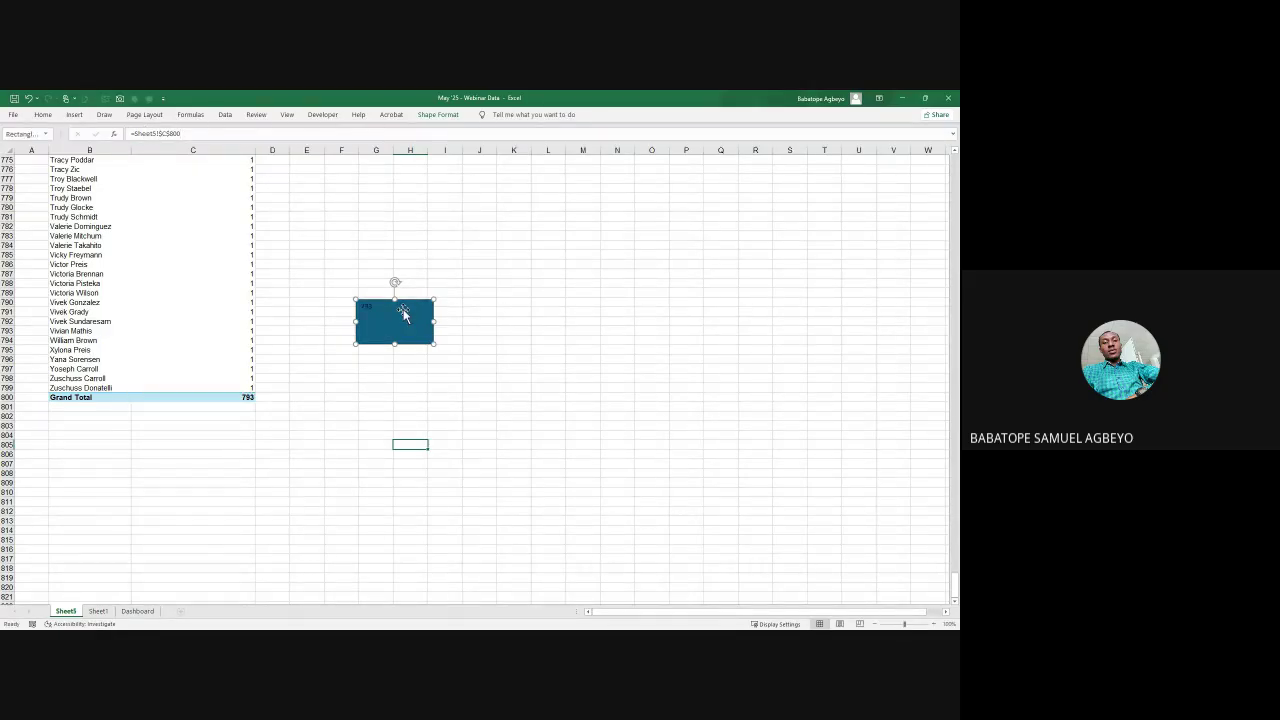
Step: Move the linked rectangle from Sheet5 onto the Dashboard sheet around columns D to F, and delete it there
{"action": "key", "text": "Delete"}
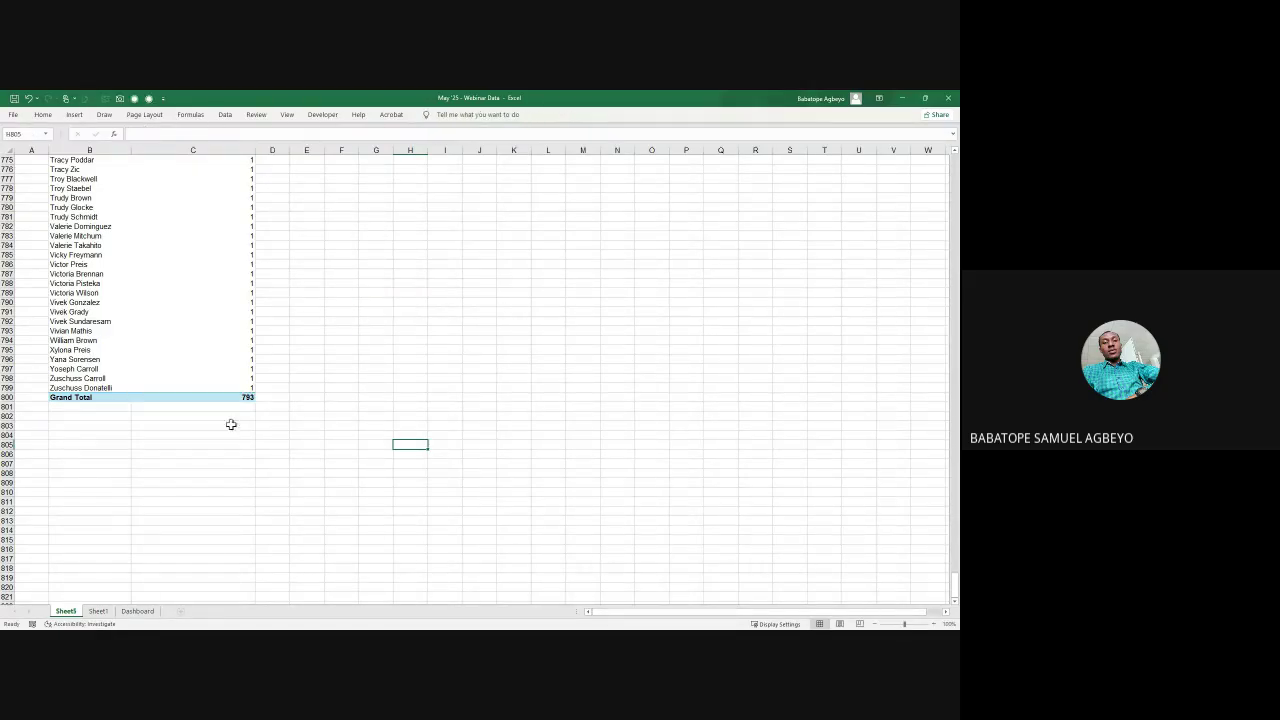
{"action": "left_click", "coordinate": [137, 611]}
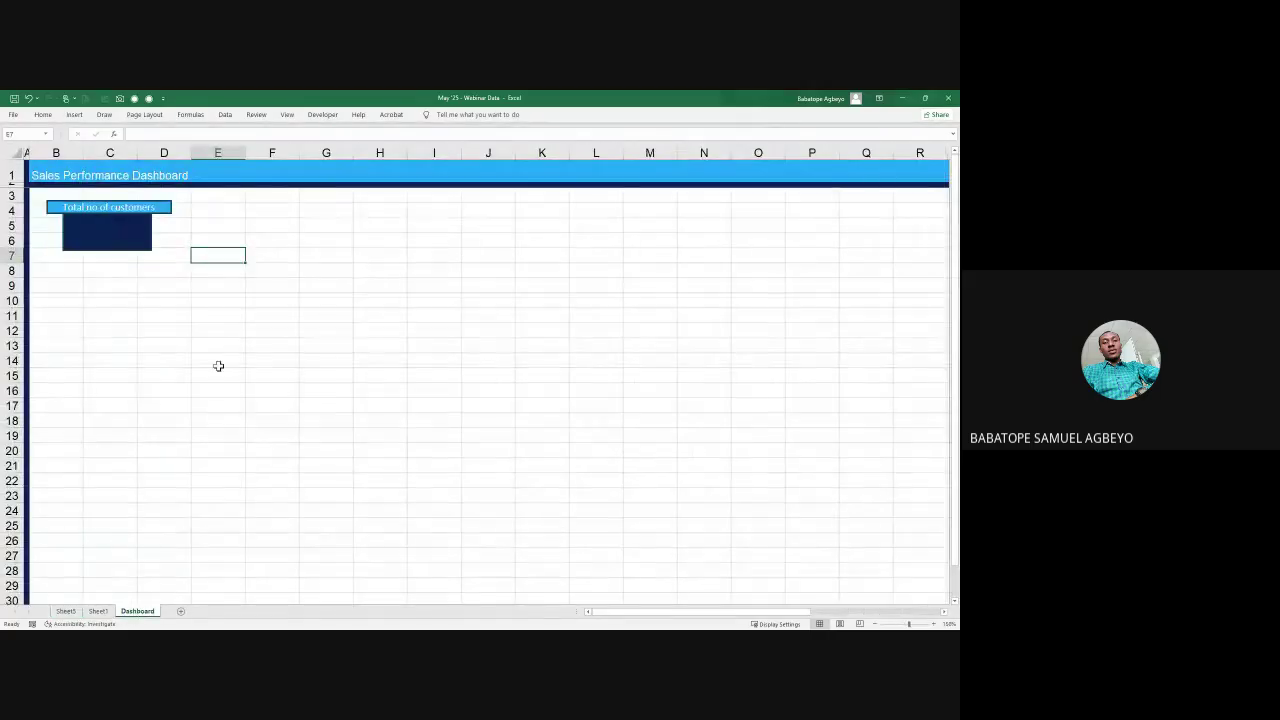
{"action": "key", "text": "ctrl+v"}
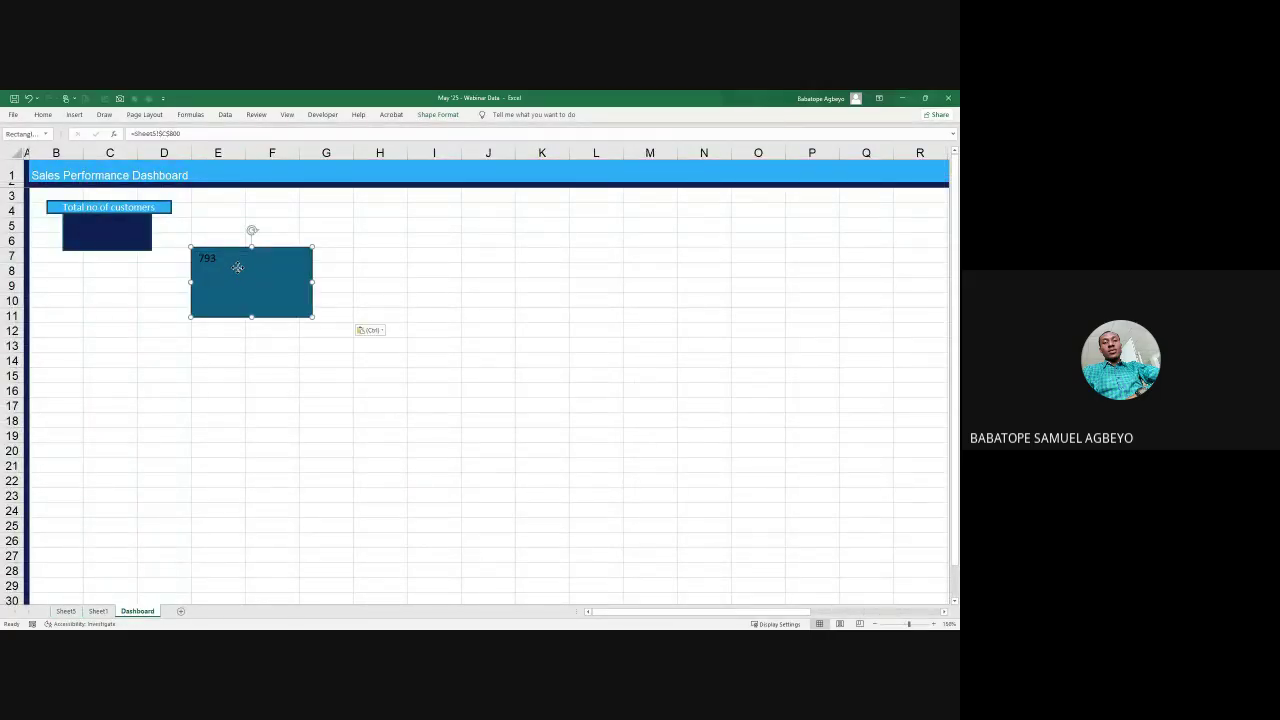
{"action": "left_click_drag", "start_coordinate": [237, 266], "coordinate": [202, 325]}
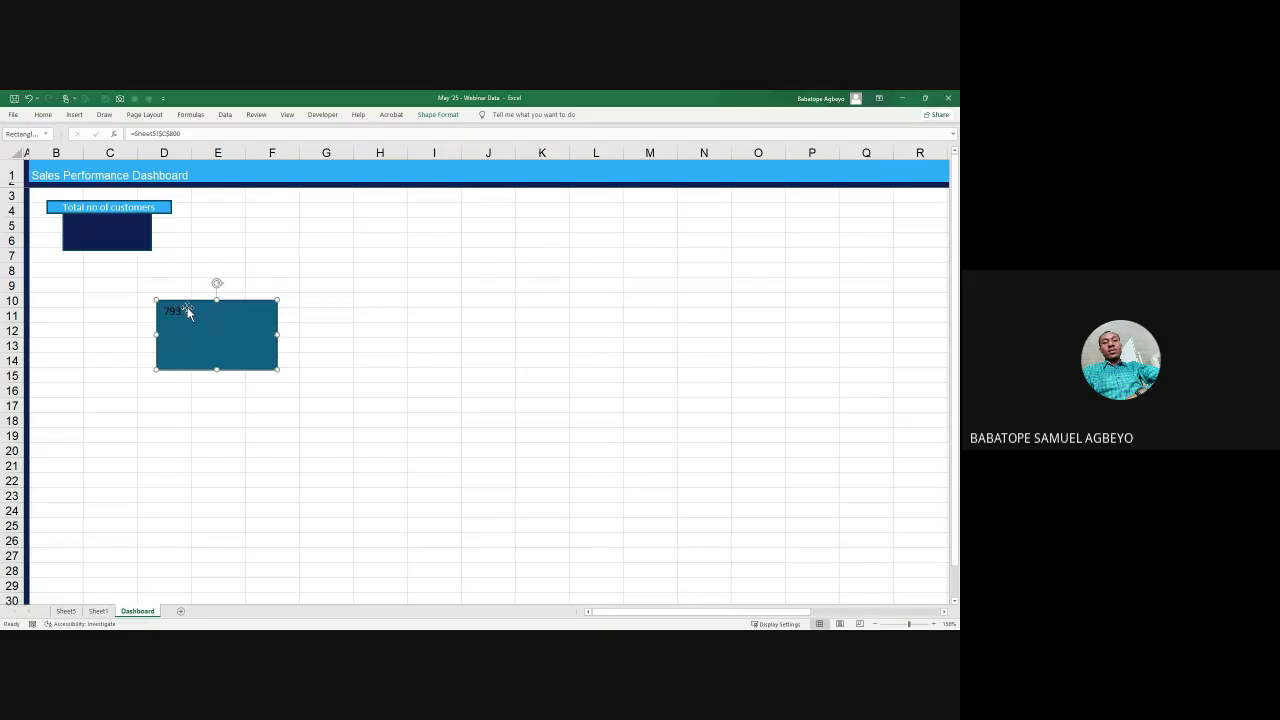
{"action": "key", "text": "Delete"}
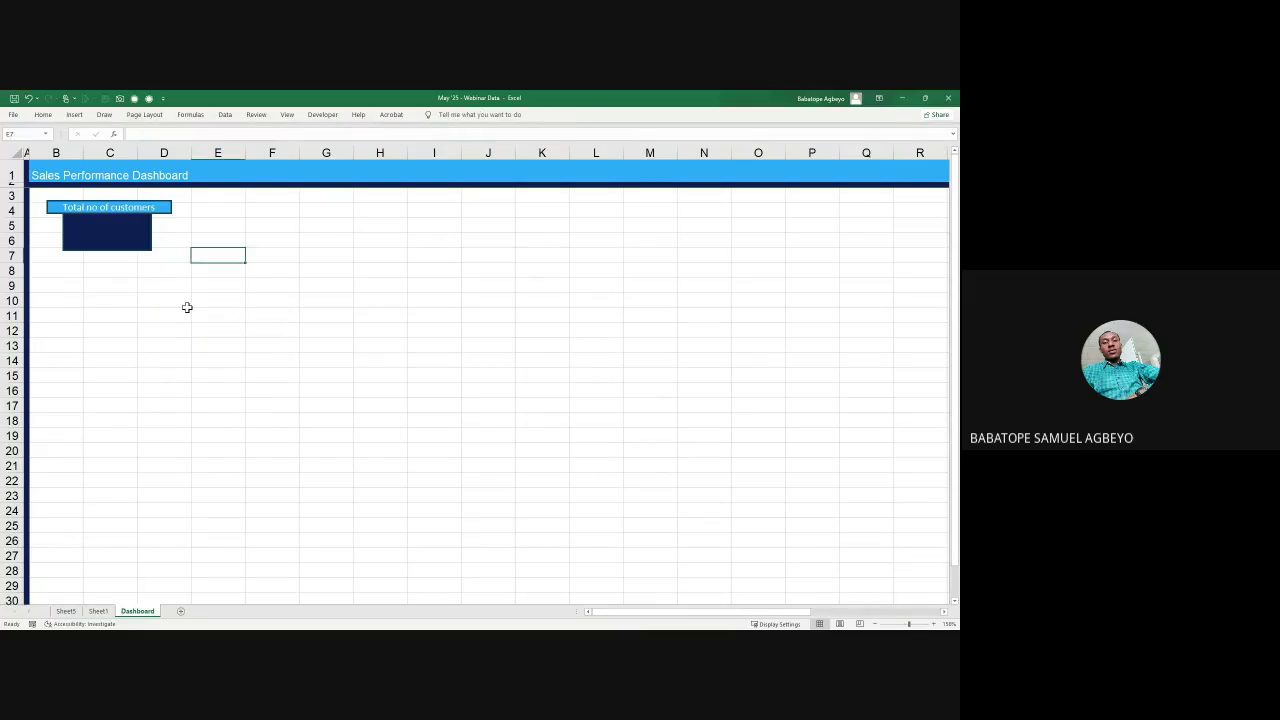
Step: Link the dark blue rectangle in the "Total no of customers" card to the Grand Total with the formula =Sheet5!C800
{"action": "left_click", "coordinate": [134, 244]}
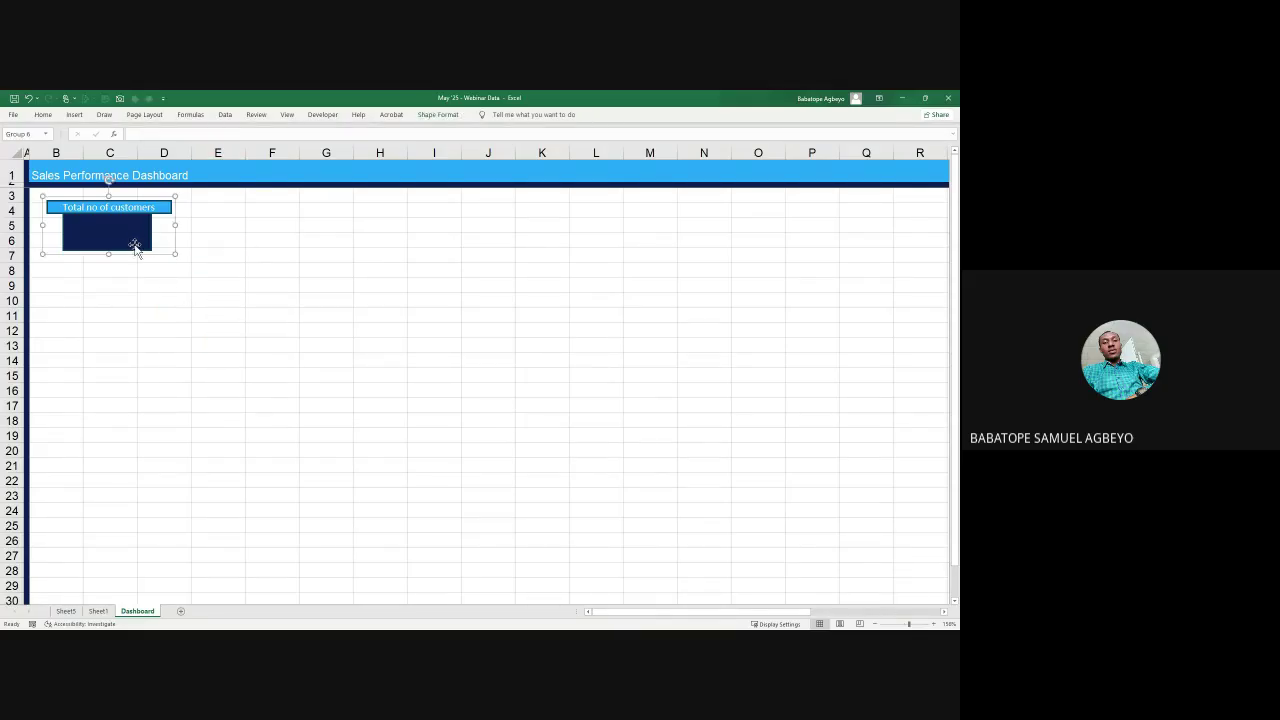
{"action": "left_click", "coordinate": [124, 244]}
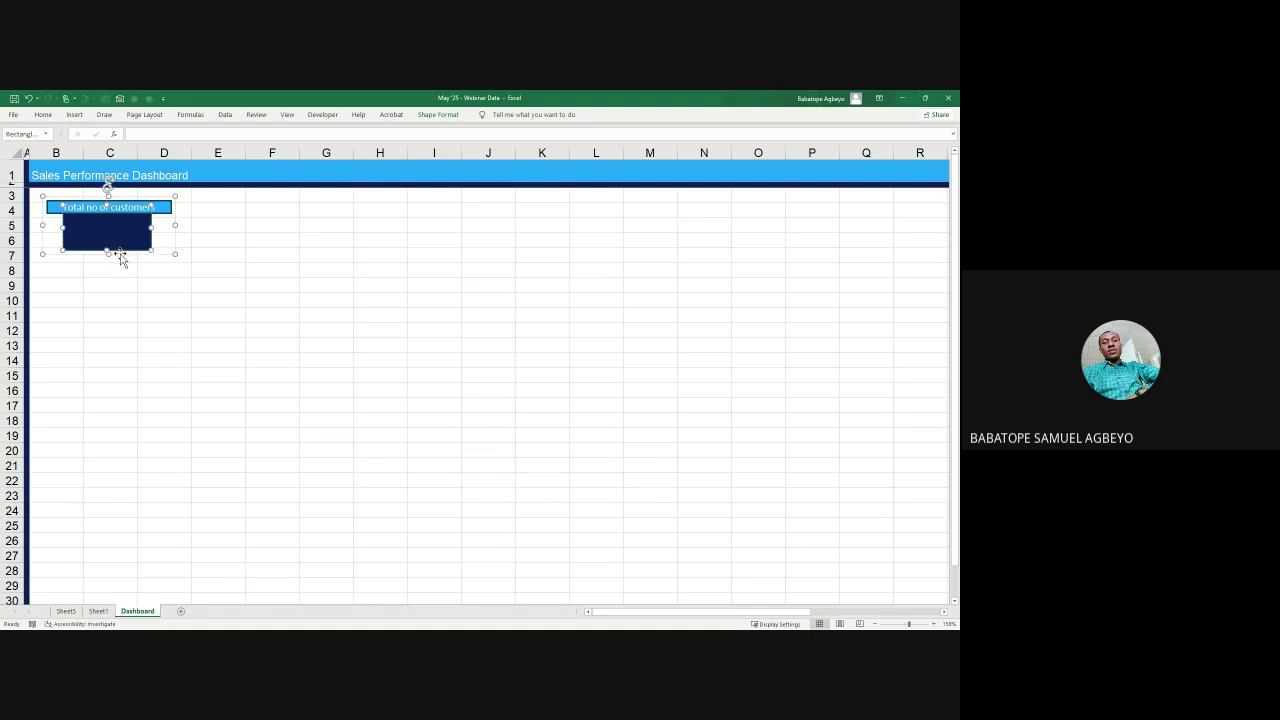
{"action": "left_click", "coordinate": [145, 134]}
{"action": "left_click", "coordinate": [97, 611]}
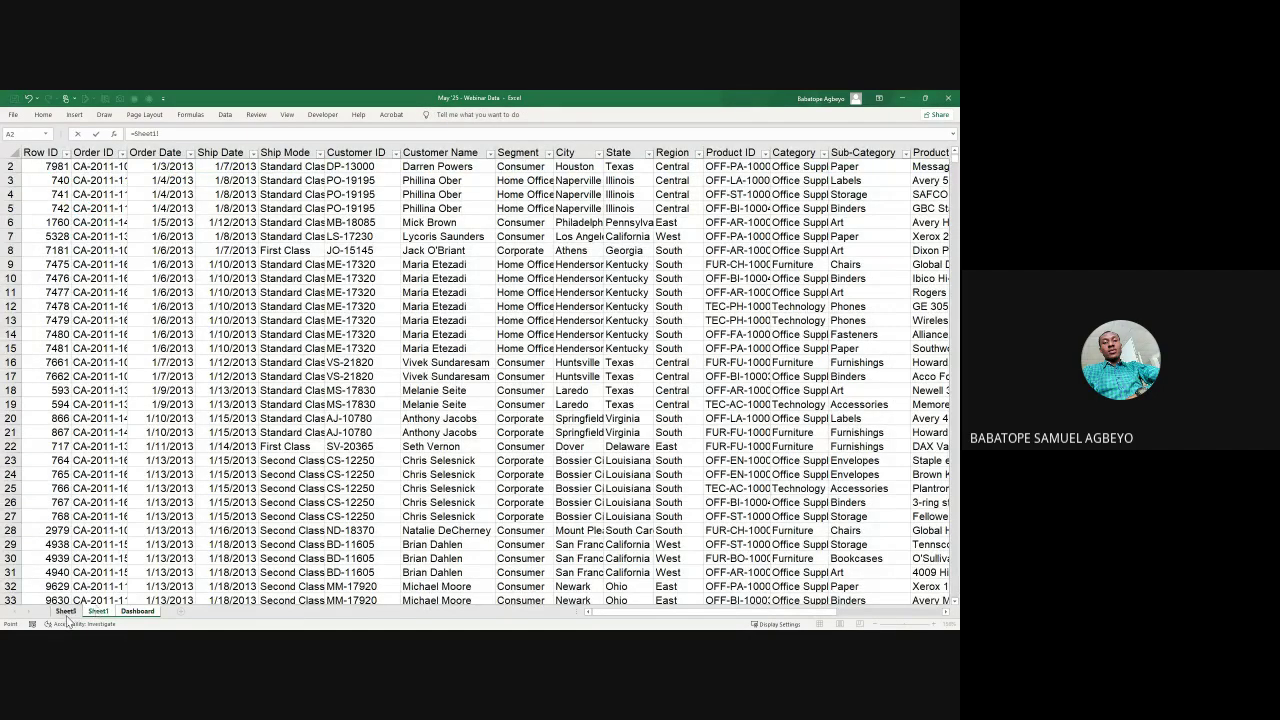
{"action": "left_click", "coordinate": [66, 611]}
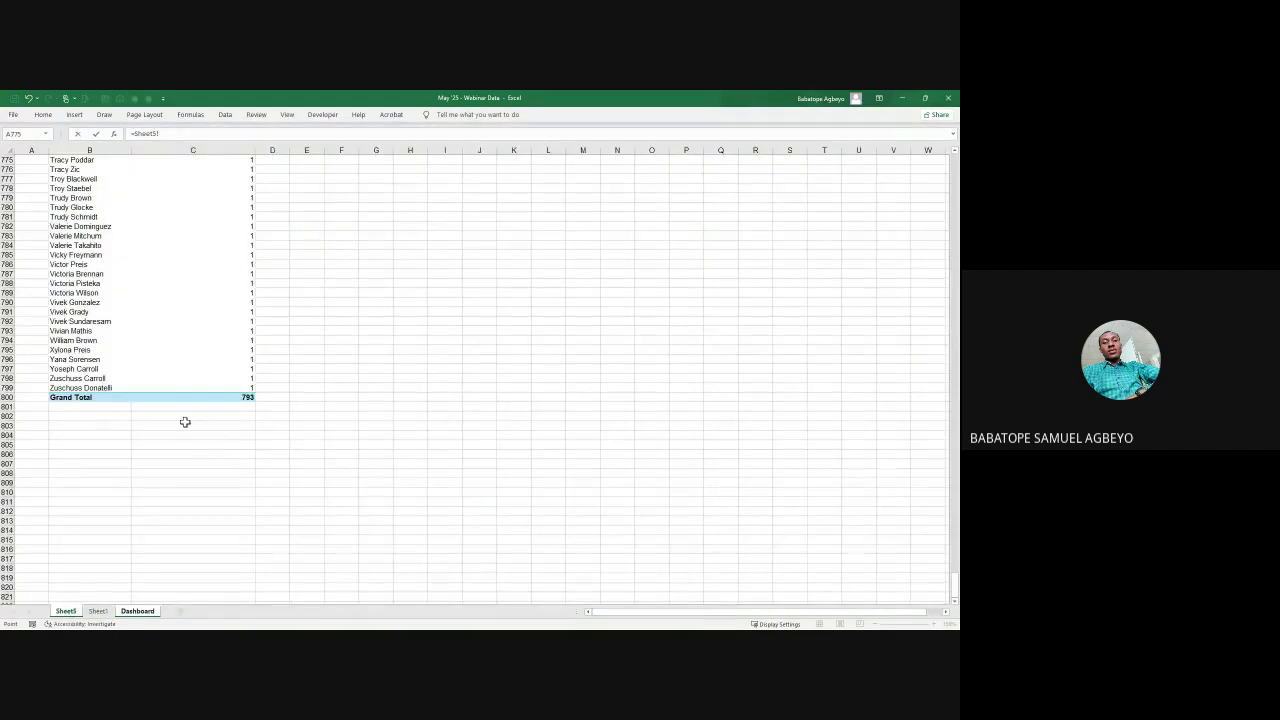
{"action": "left_click", "coordinate": [245, 397]}
{"action": "key", "text": "Return"}
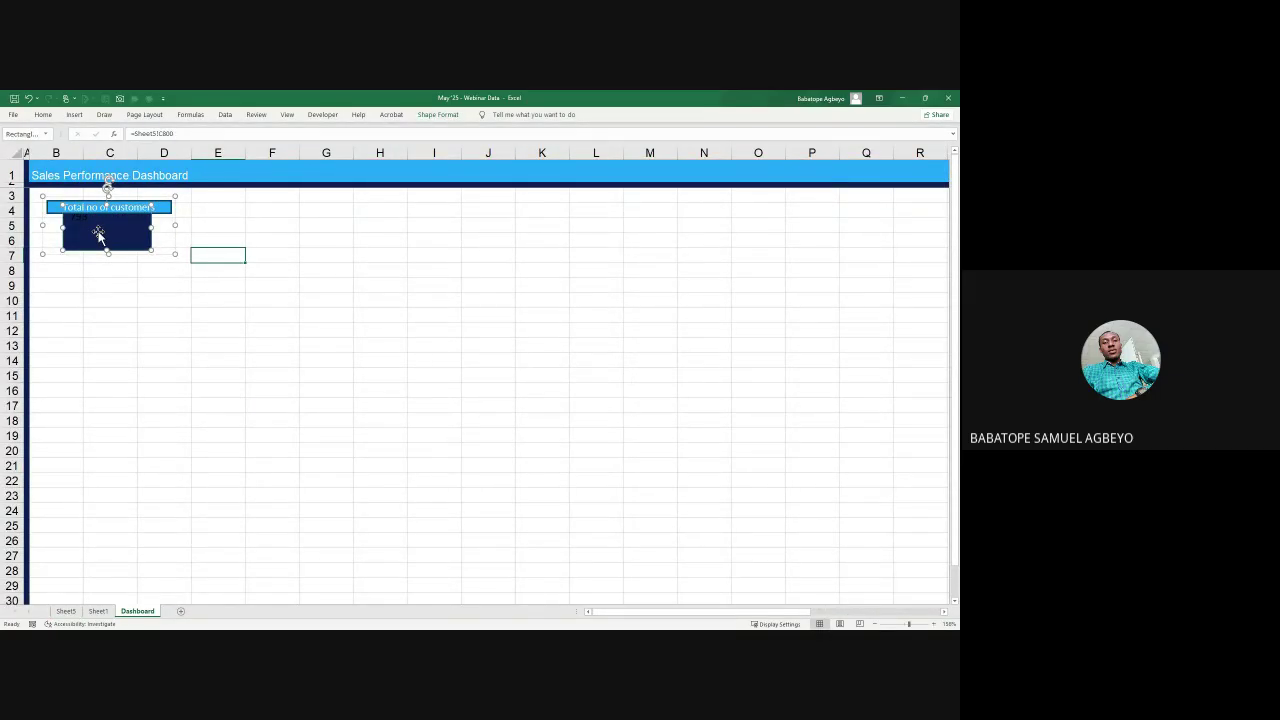
Step: Format the customer card's linked number as centred horizontally and vertically, white, bold and three font-size steps larger
{"action": "left_click", "coordinate": [43, 114]}
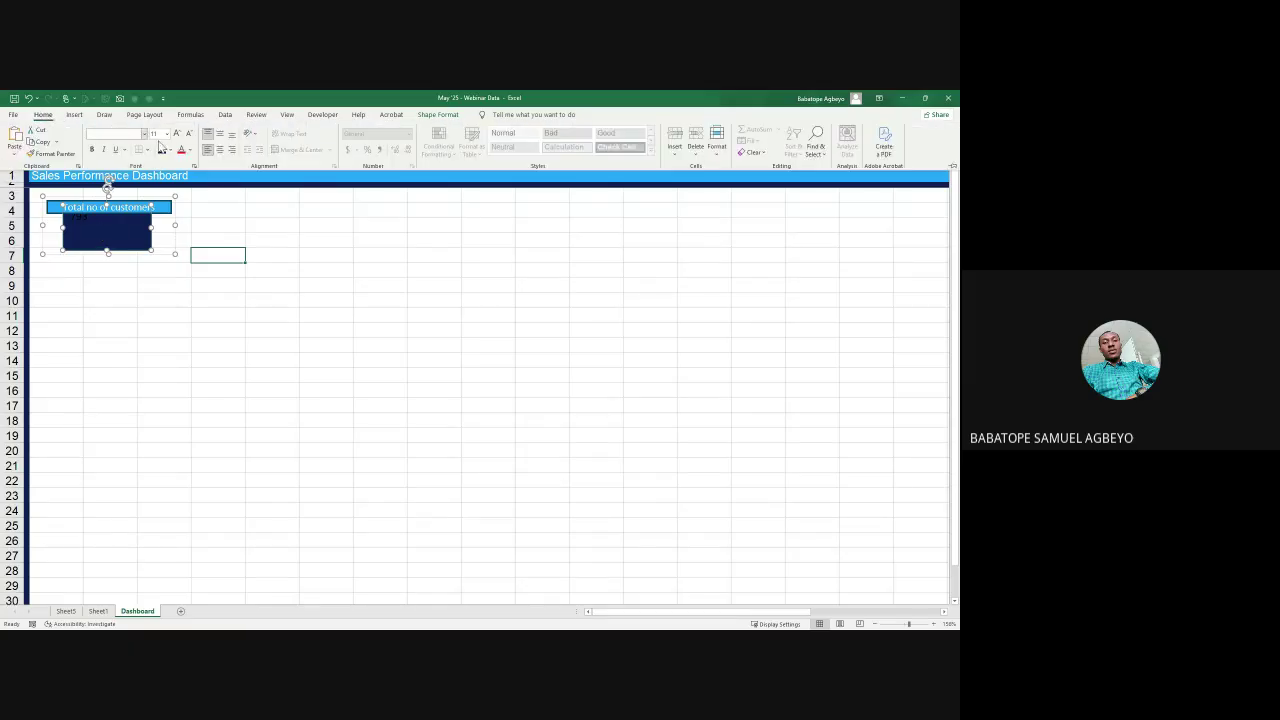
{"action": "left_click", "coordinate": [220, 134]}
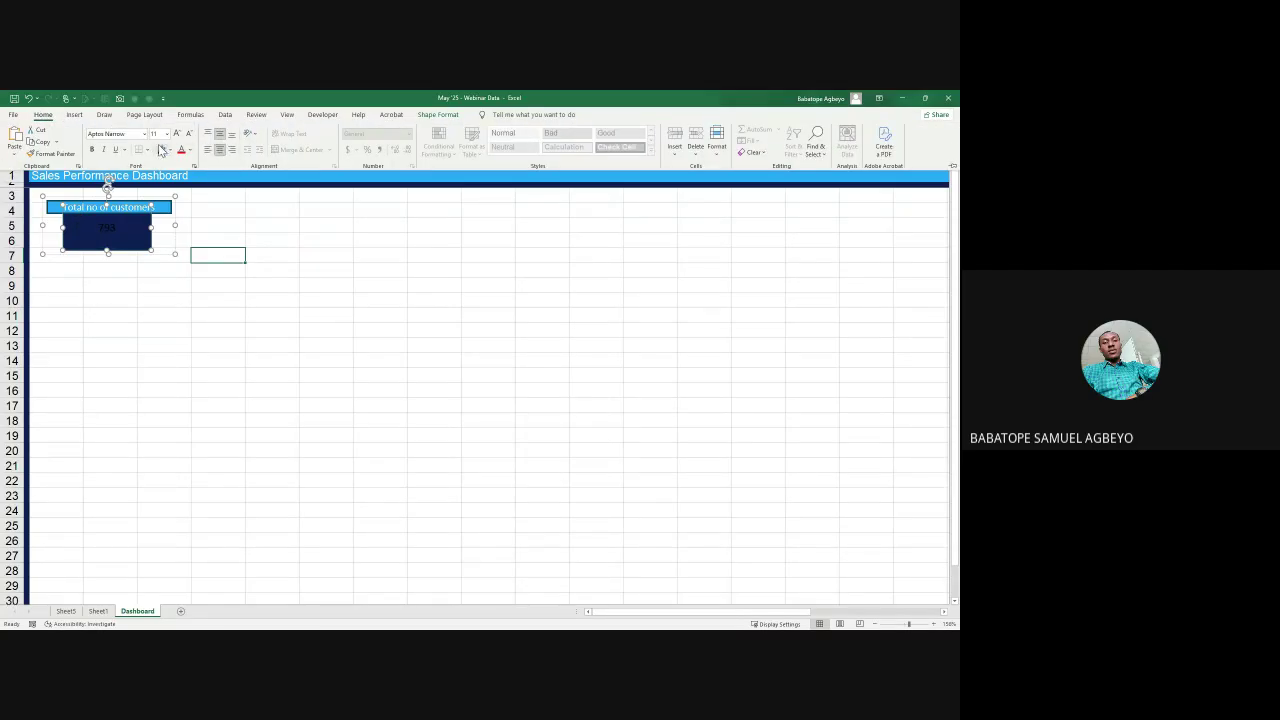
{"action": "left_click", "coordinate": [190, 150]}
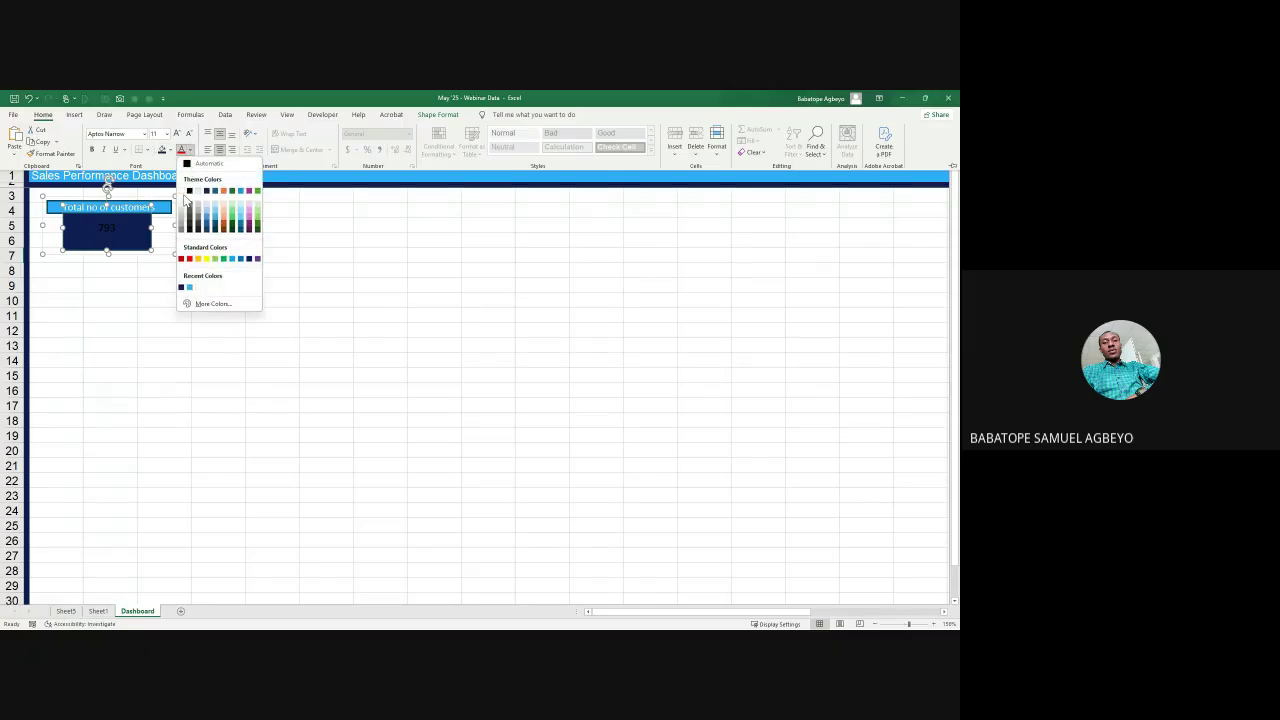
{"action": "left_click", "coordinate": [181, 190]}
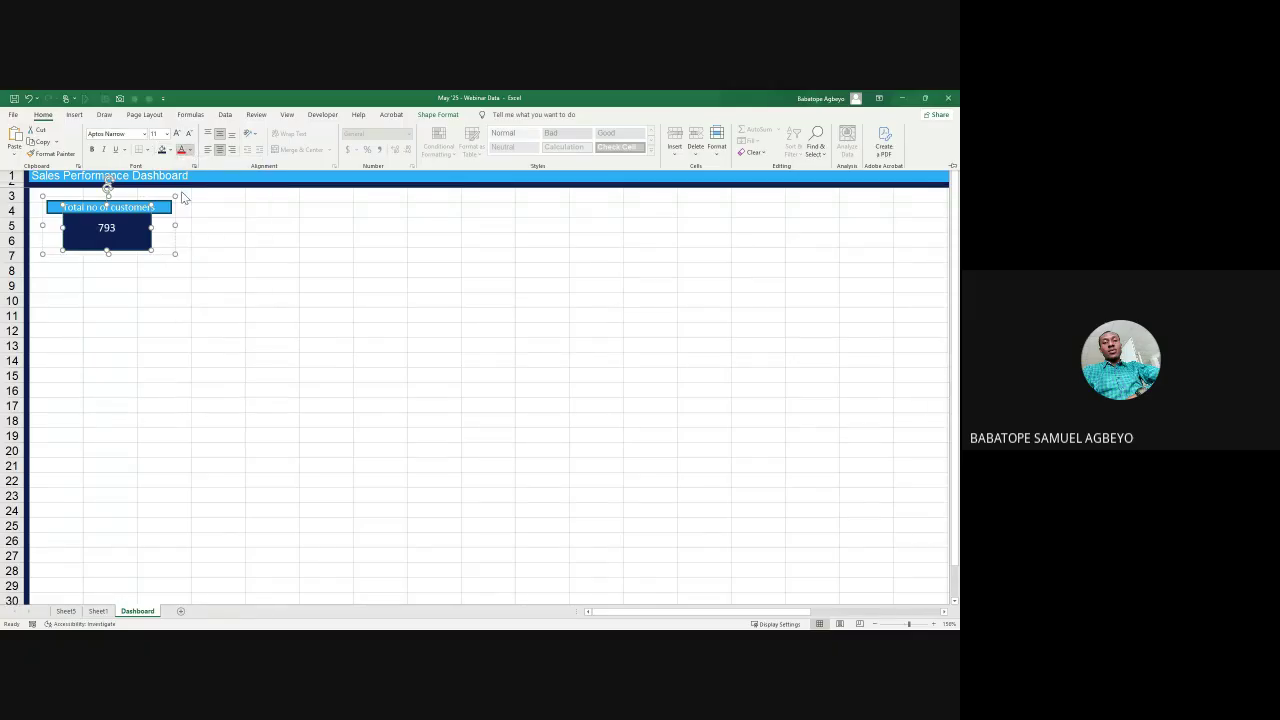
{"action": "left_click", "coordinate": [91, 149]}
{"action": "left_click", "coordinate": [176, 134]}
{"action": "left_click", "coordinate": [176, 134]}
{"action": "left_click", "coordinate": [176, 134]}
{"action": "left_click", "coordinate": [151, 438]}
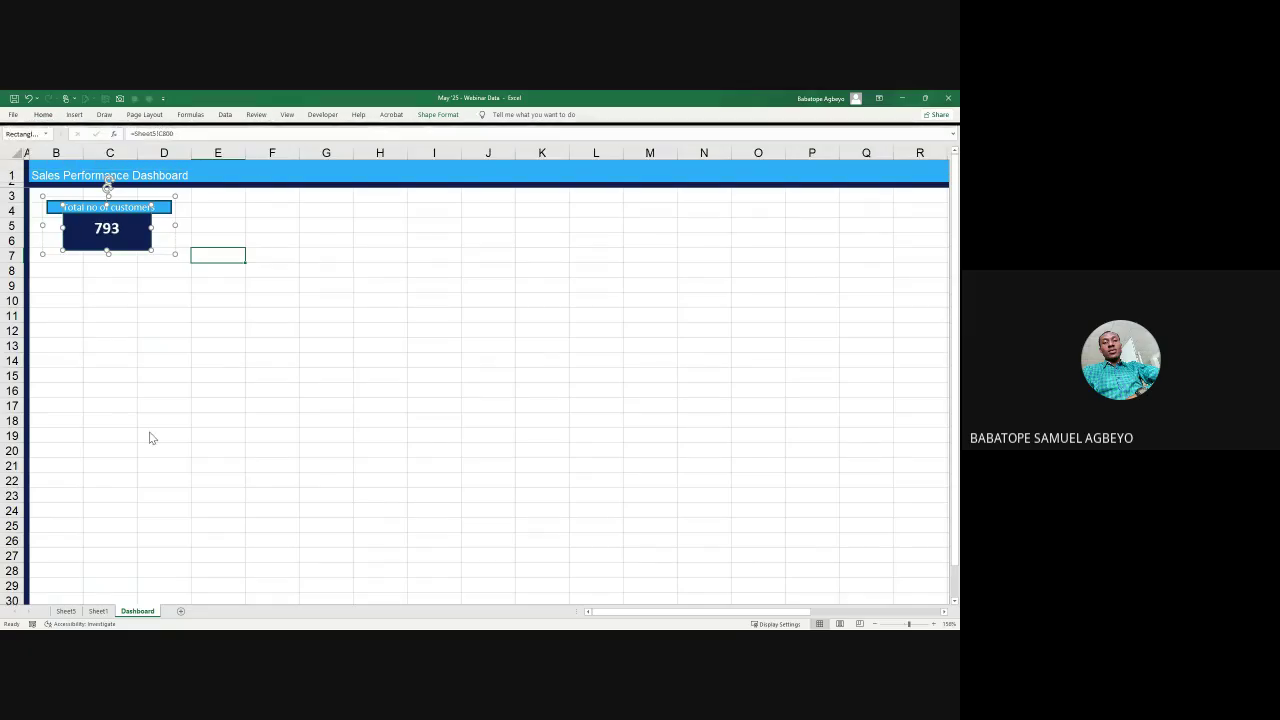
Step: Duplicate the customer card beside the original across columns E to G and retitle the copy "Total no of region"
{"action": "left_click", "coordinate": [174, 242]}
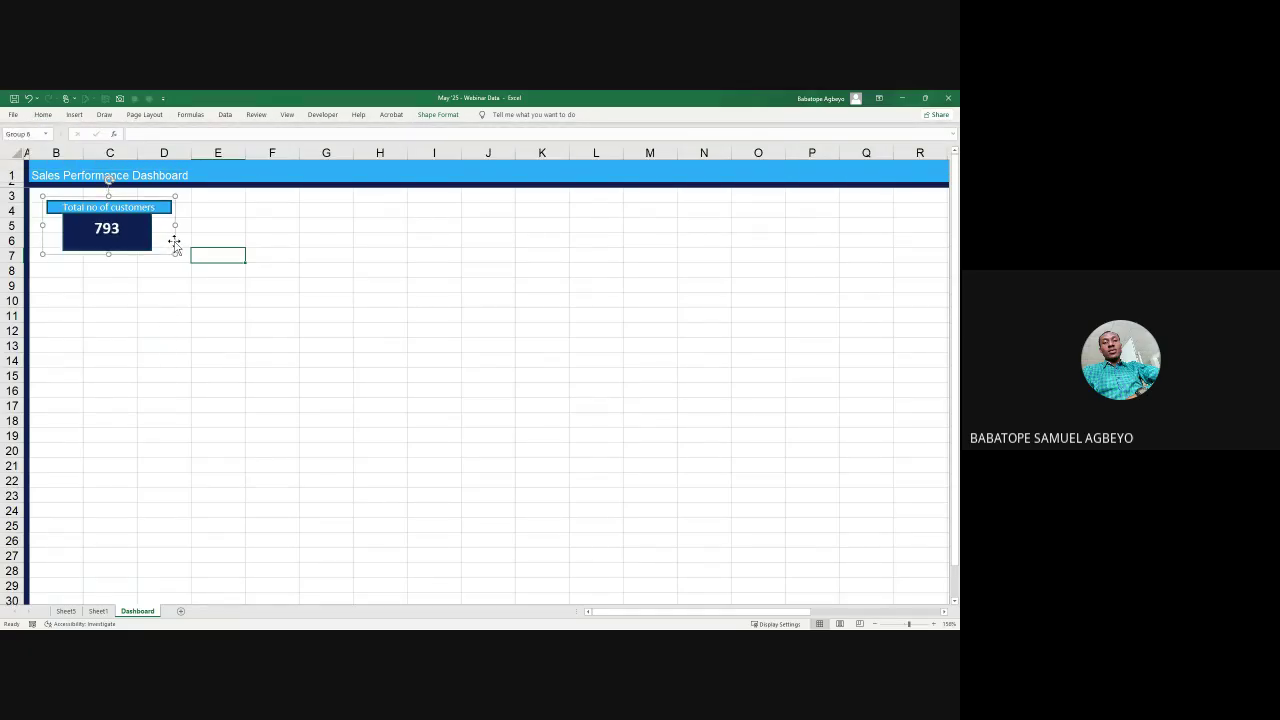
{"action": "left_click_drag", "start_coordinate": [176, 246], "coordinate": [326, 235]}
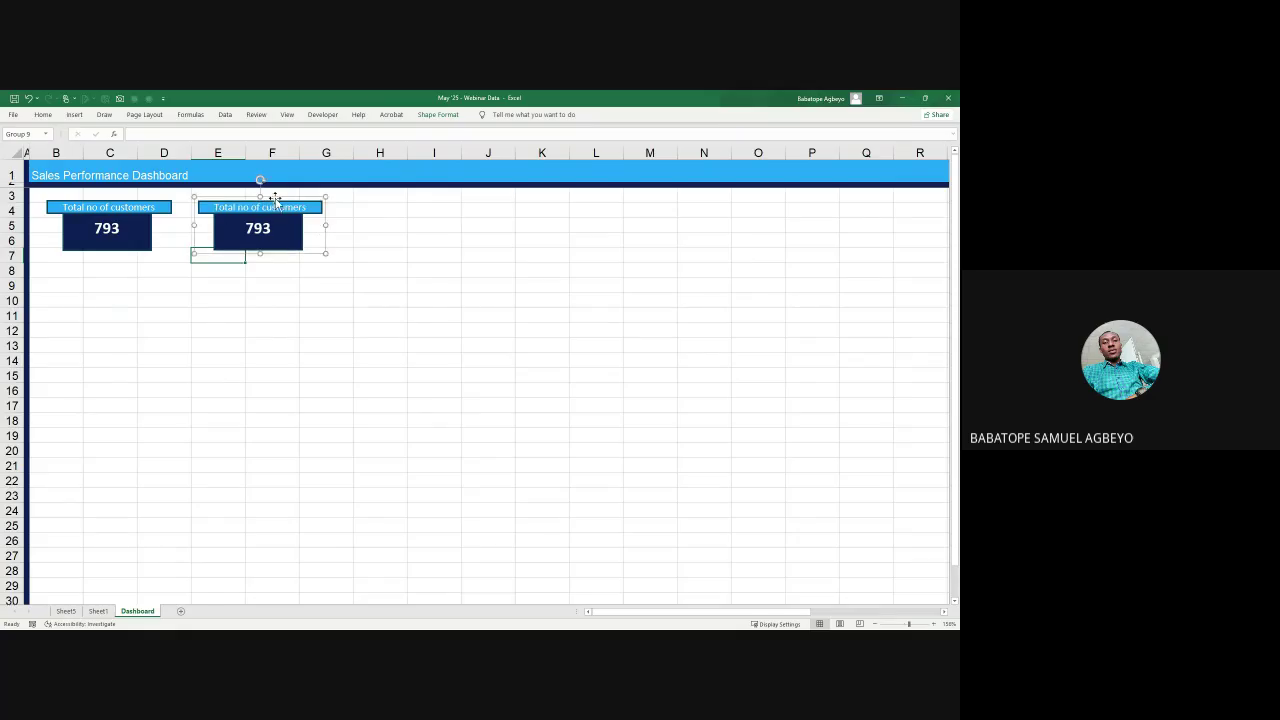
{"action": "left_click_drag", "start_coordinate": [307, 207], "coordinate": [220, 206]}
{"action": "key", "text": "BackSpace"}
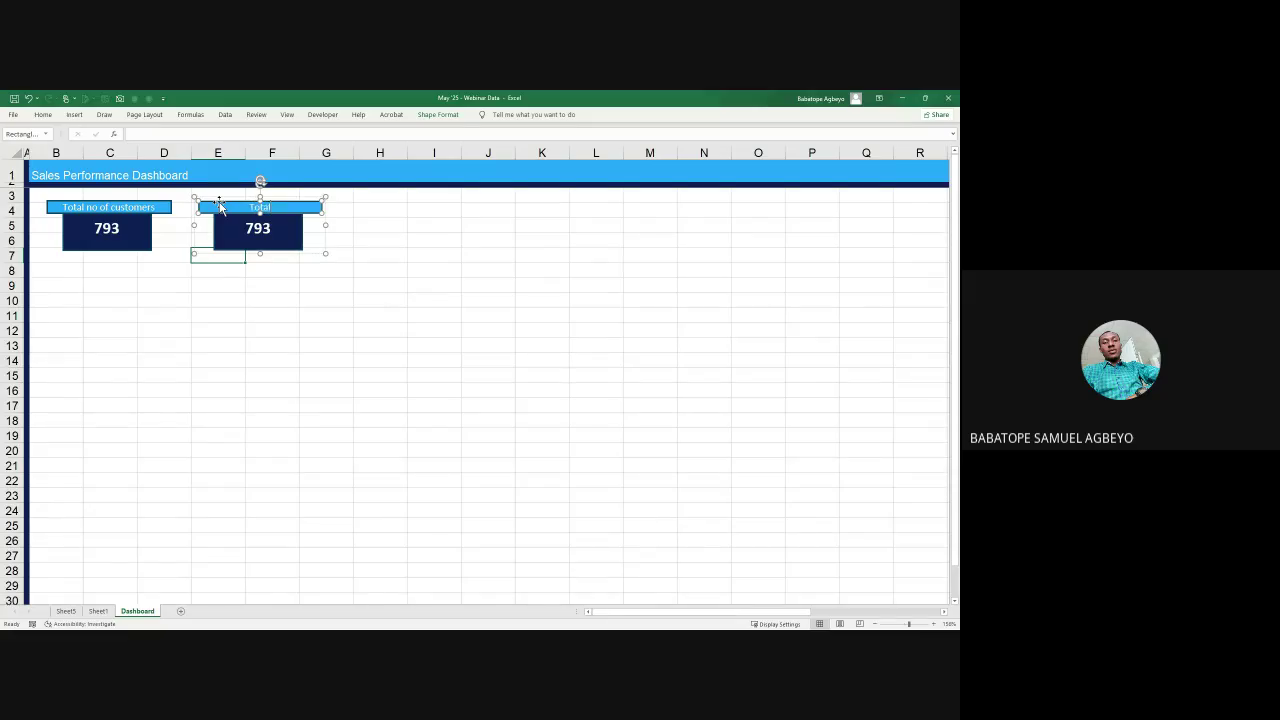
{"action": "type", "text": "Total no of region"}
{"action": "left_click", "coordinate": [257, 300]}
Step: Clear the cell link and the copied number from the dark blue rectangle of the "Total no of region" card
{"action": "left_click", "coordinate": [262, 237]}
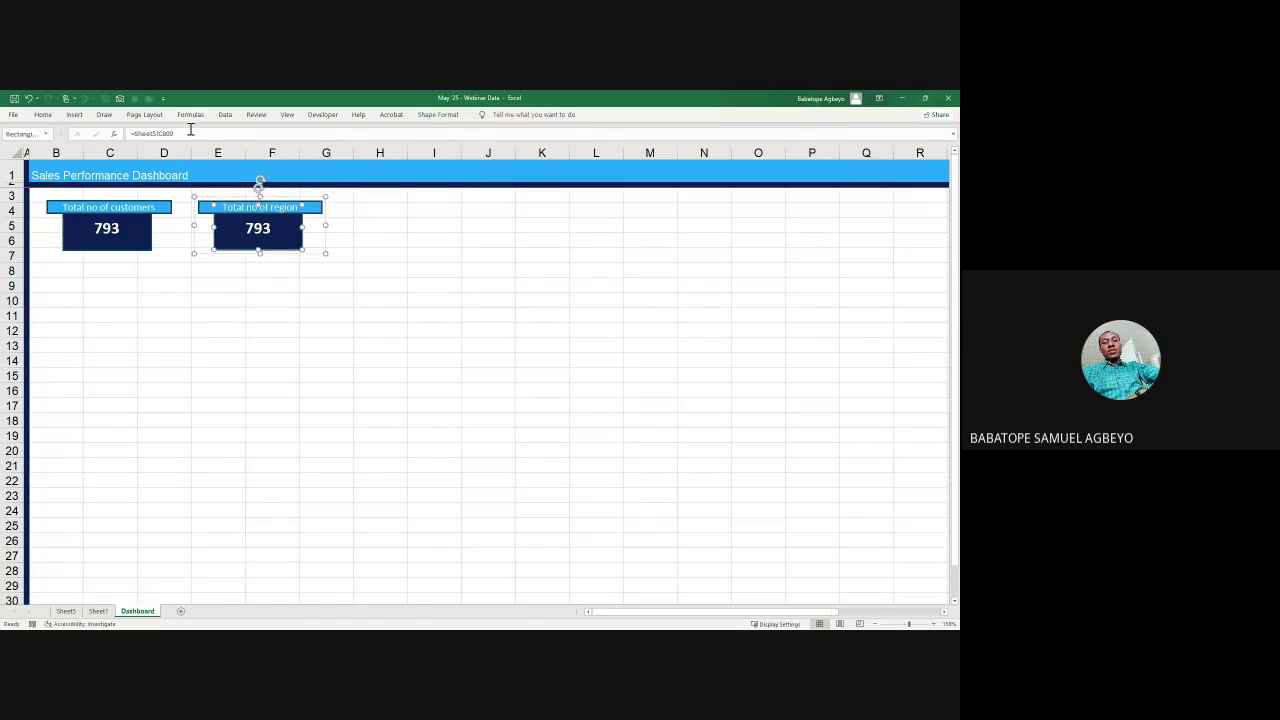
{"action": "left_click", "coordinate": [148, 132]}
{"action": "left_click_drag", "start_coordinate": [184, 133], "coordinate": [124, 135]}
{"action": "key", "text": "Delete"}
{"action": "key", "text": "Return"}
{"action": "left_click_drag", "start_coordinate": [202, 281], "coordinate": [262, 229]}
{"action": "left_click", "coordinate": [263, 229]}
{"action": "double_click", "coordinate": [266, 229]}
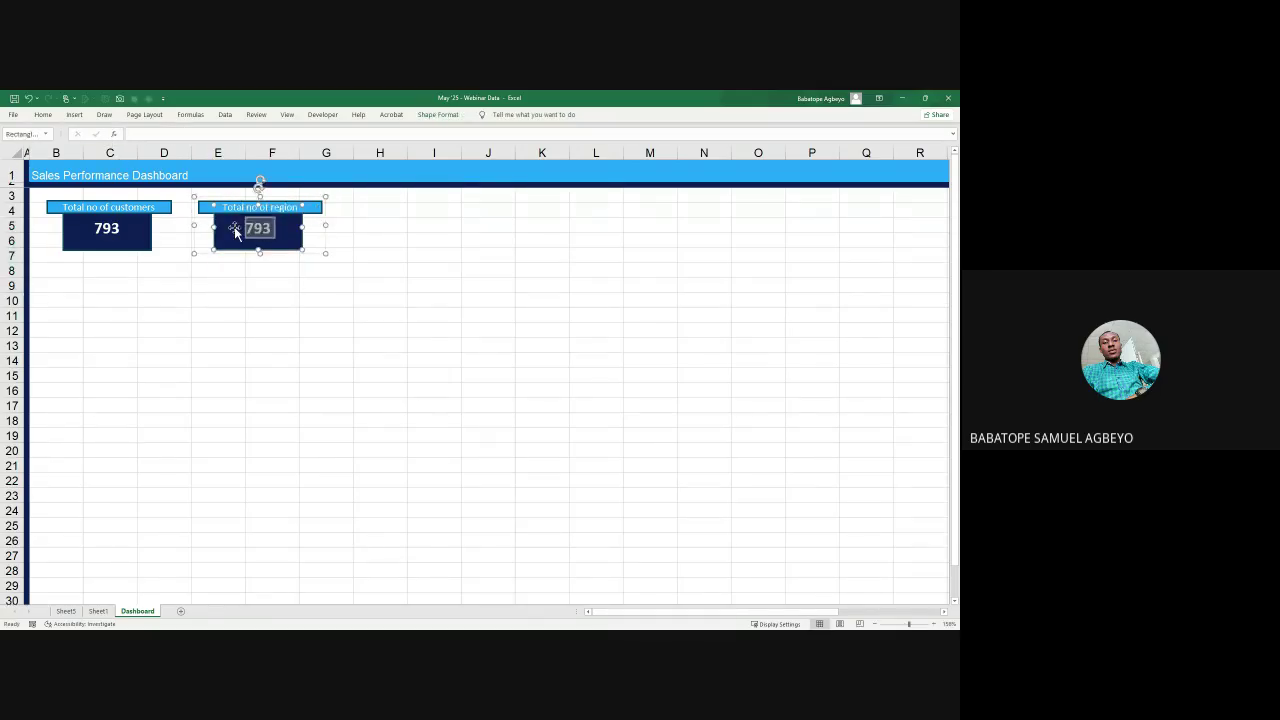
{"action": "key", "text": "Delete"}
{"action": "left_click", "coordinate": [252, 345]}
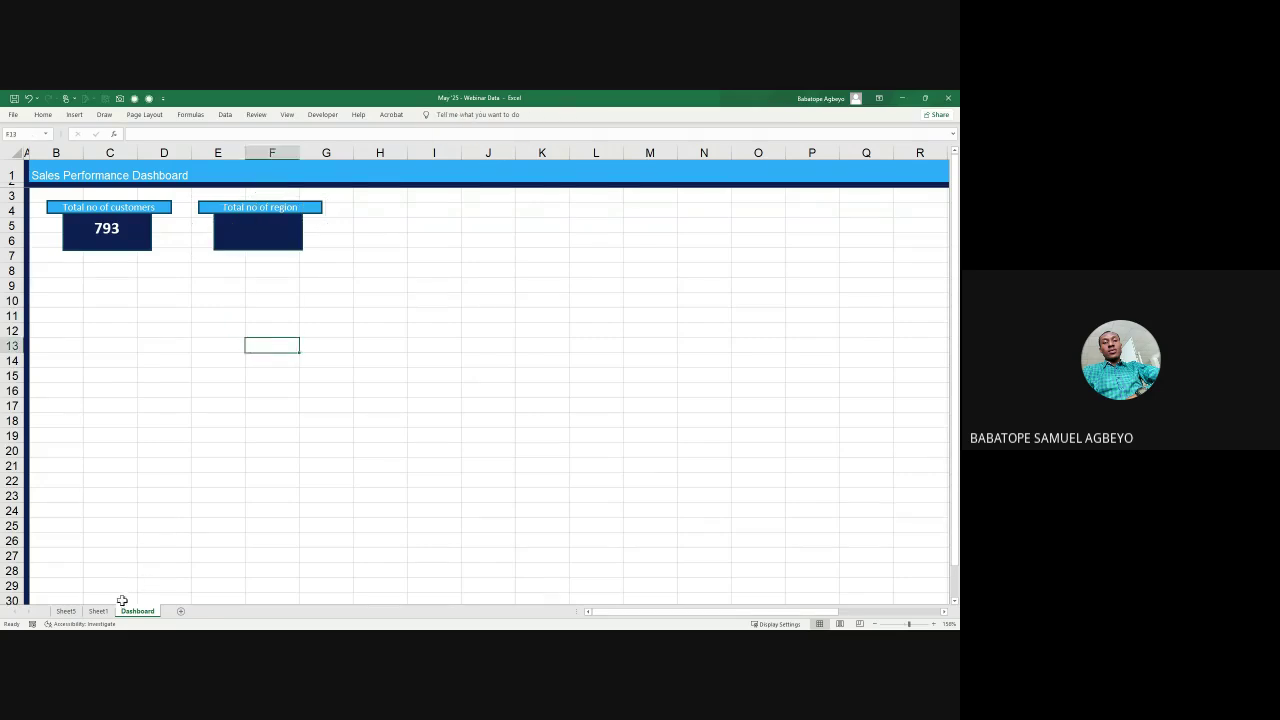
Step: Copy the whole customer PivotTable on Sheet5, including its Grand Total, and paste the copy at cell E6
{"action": "left_click", "coordinate": [75, 612]}
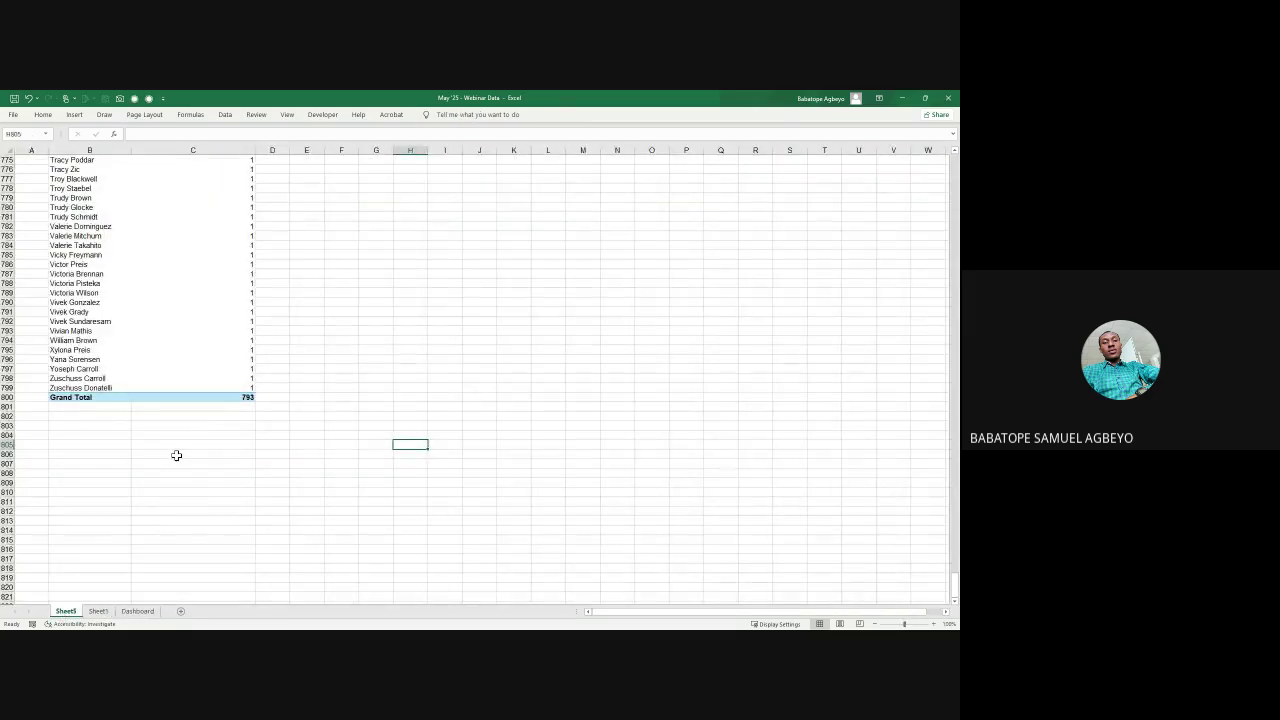
{"action": "scroll", "coordinate": [176, 455], "scroll_direction": "up", "scroll_amount": 20}
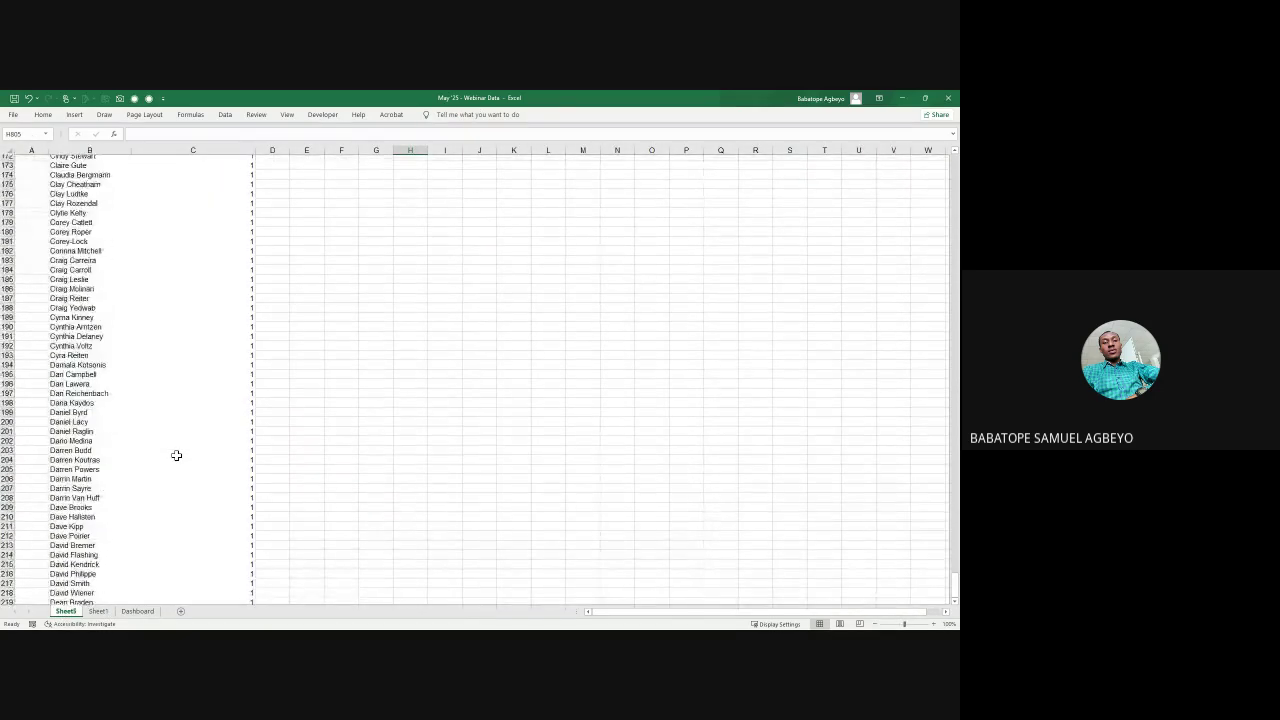
{"action": "scroll", "coordinate": [176, 455], "scroll_direction": "up", "scroll_amount": 20}
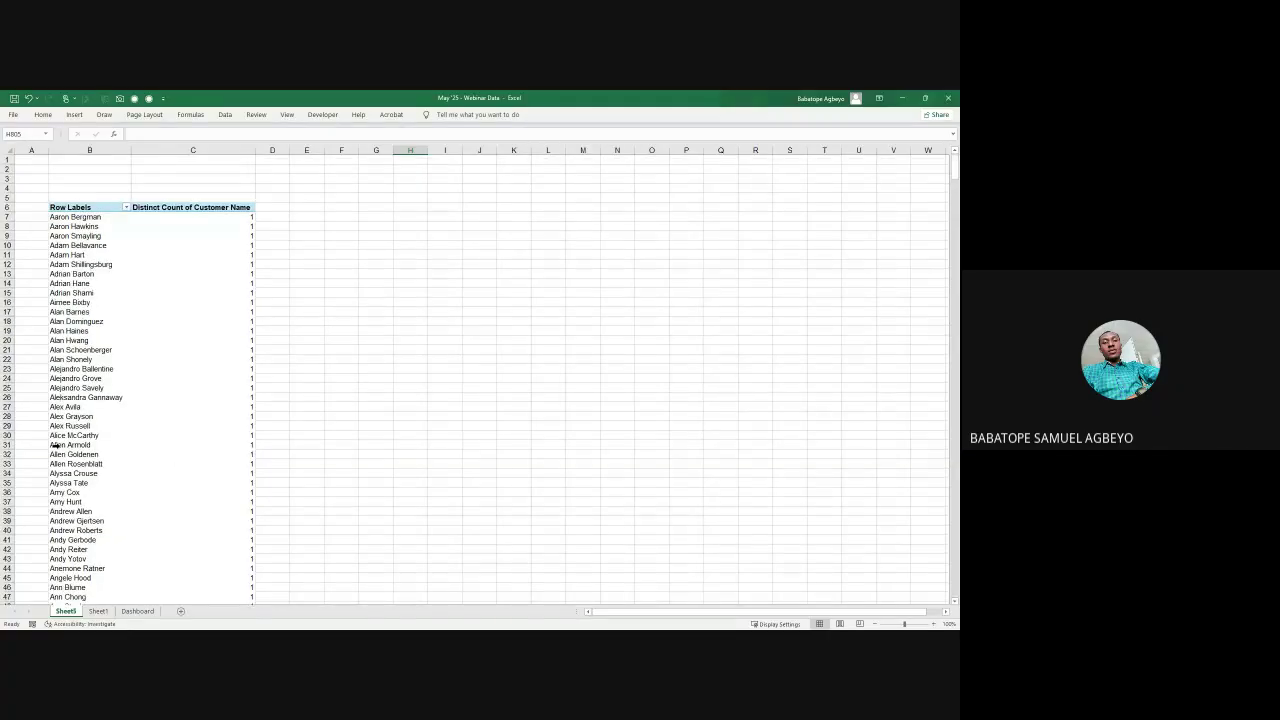
{"action": "left_click", "coordinate": [75, 209]}
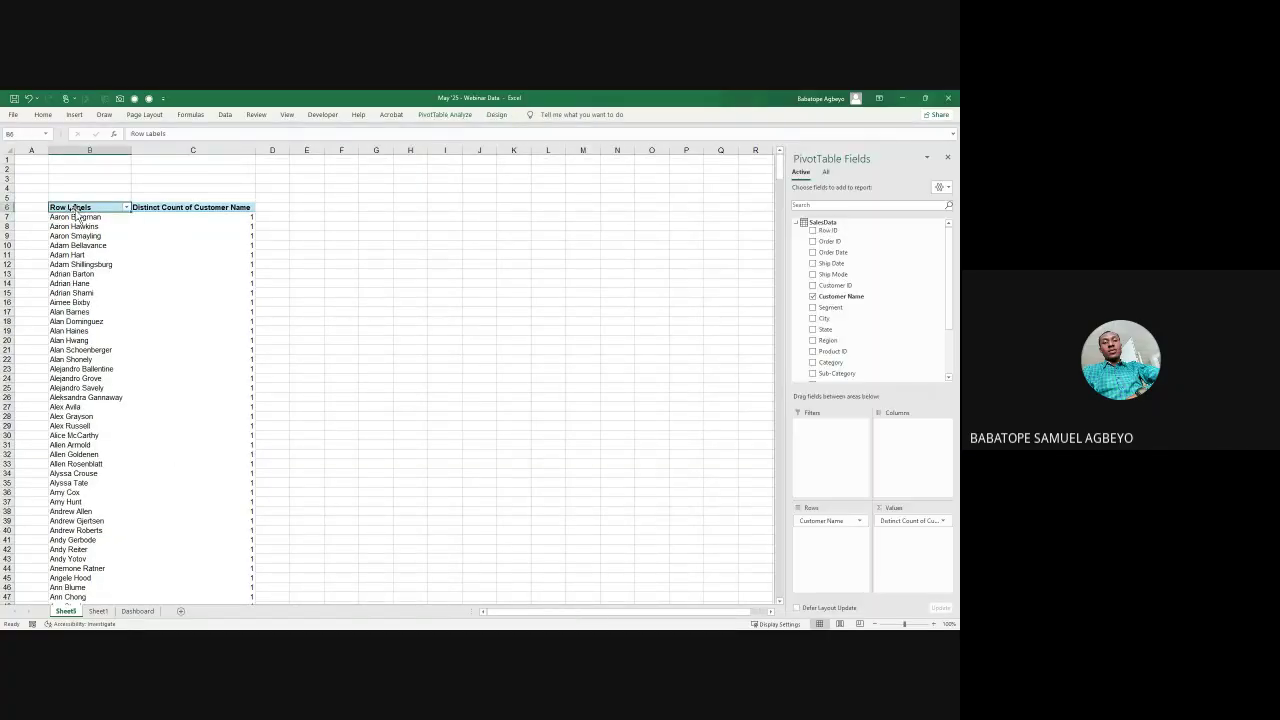
{"action": "key", "text": "ctrl+shift+Down"}
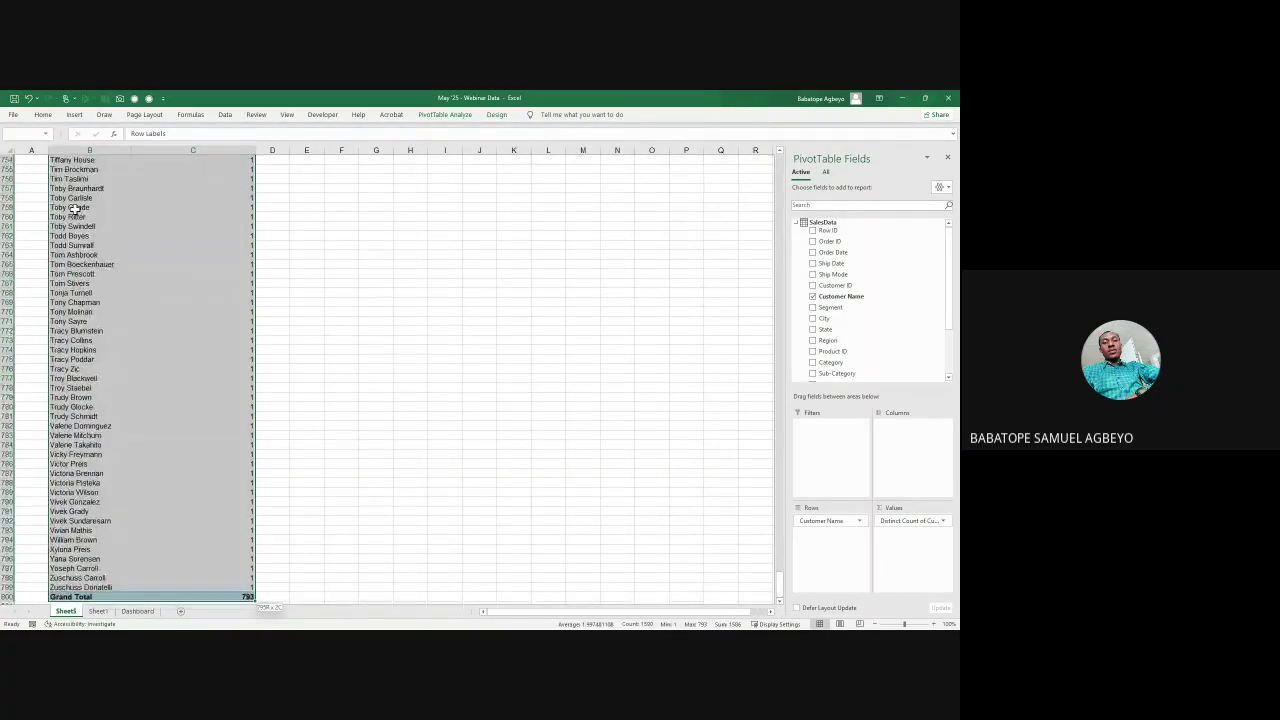
{"action": "key", "text": "ctrl+c"}
{"action": "scroll", "coordinate": [75, 208], "scroll_direction": "up", "scroll_amount": 20}
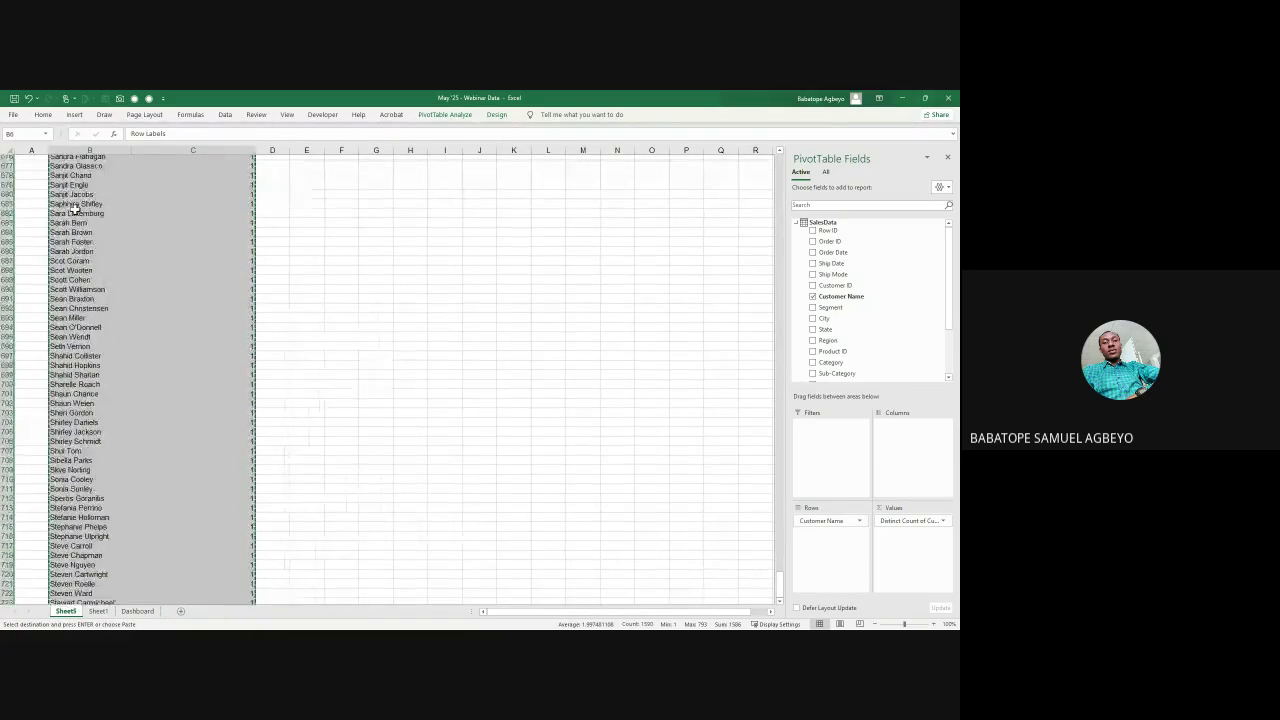
{"action": "scroll", "coordinate": [75, 208], "scroll_direction": "up", "scroll_amount": 20}
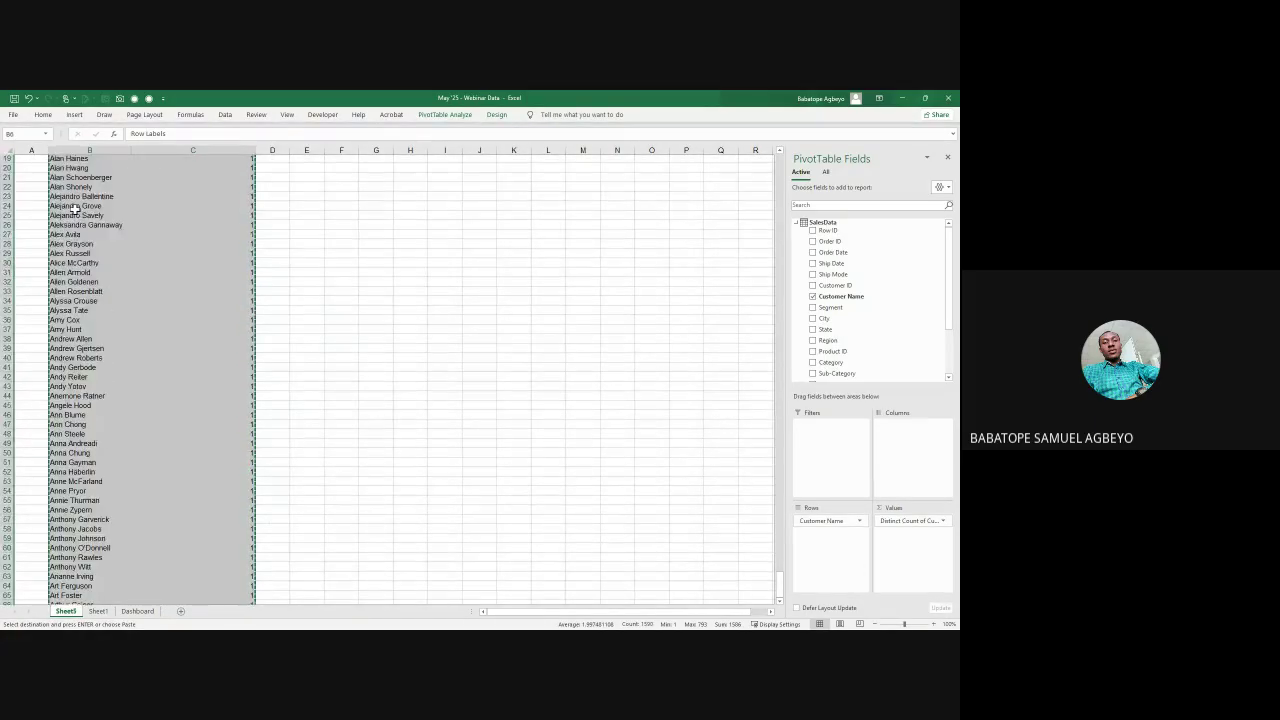
{"action": "left_click", "coordinate": [311, 207]}
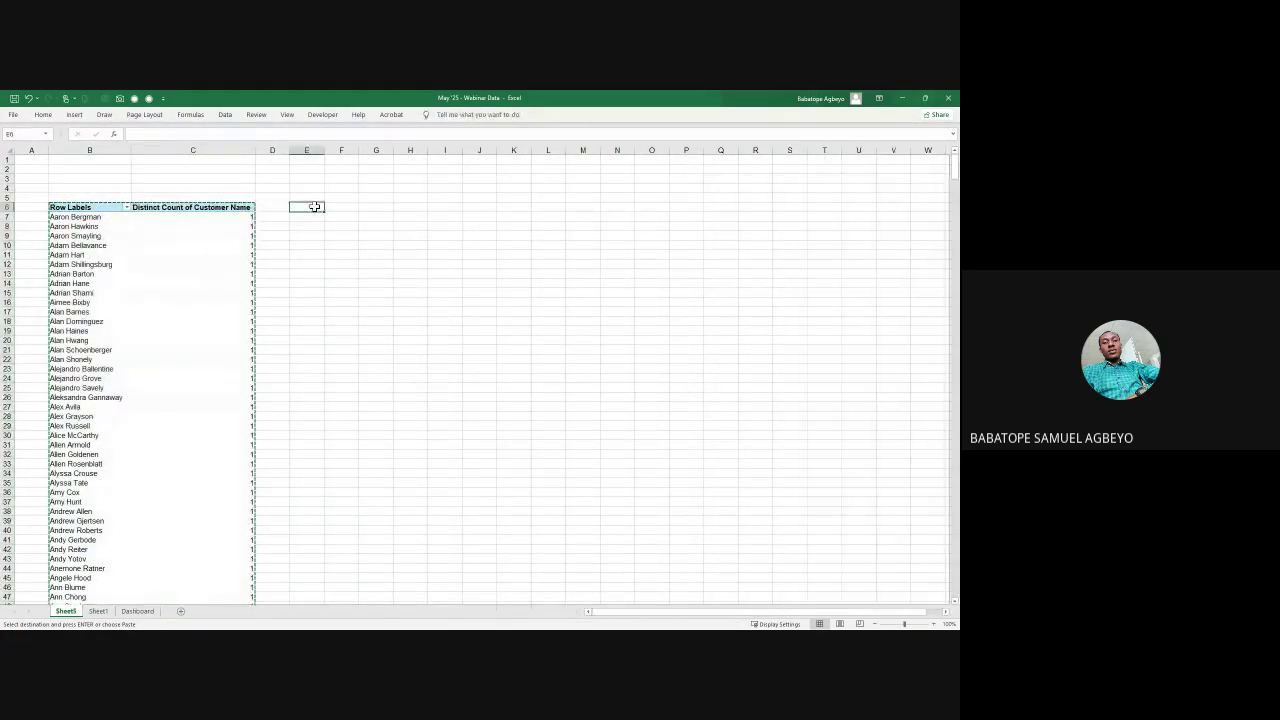
{"action": "key", "text": "ctrl+v"}
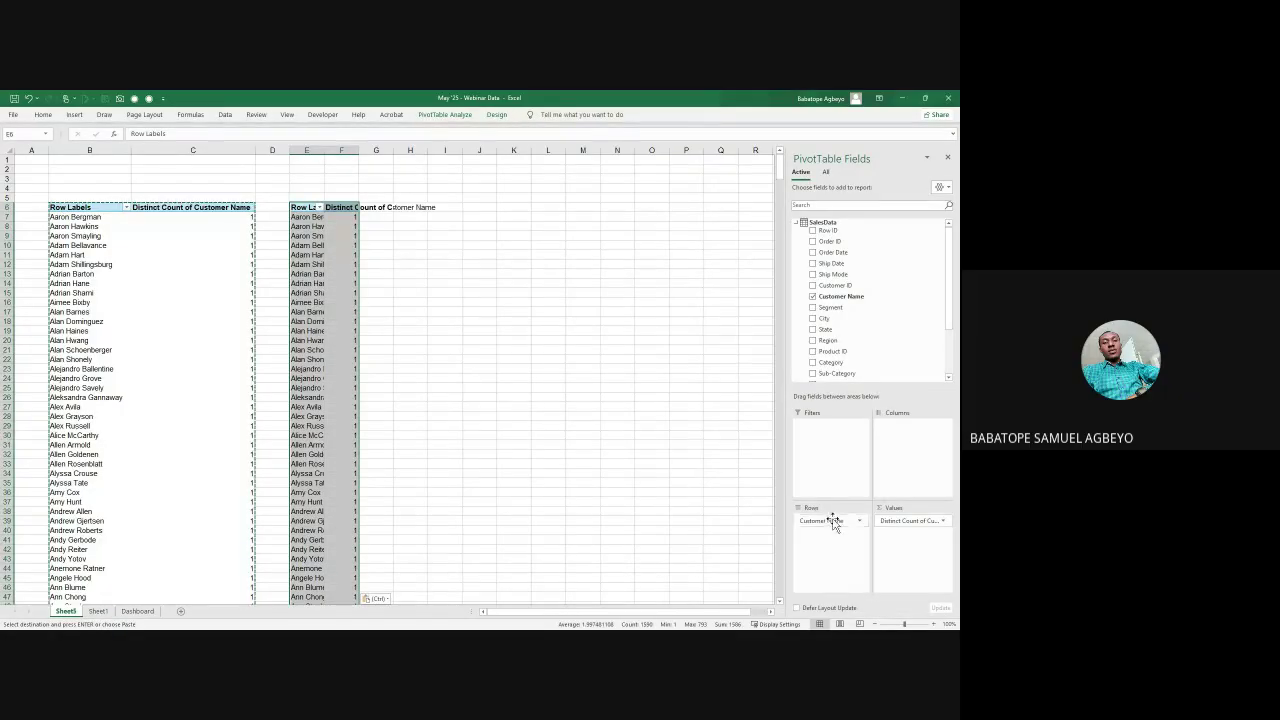
Step: Remove the customer fields from the copied PivotTable and add Region to both its rows and its values
{"action": "left_click_drag", "start_coordinate": [829, 521], "coordinate": [705, 515]}
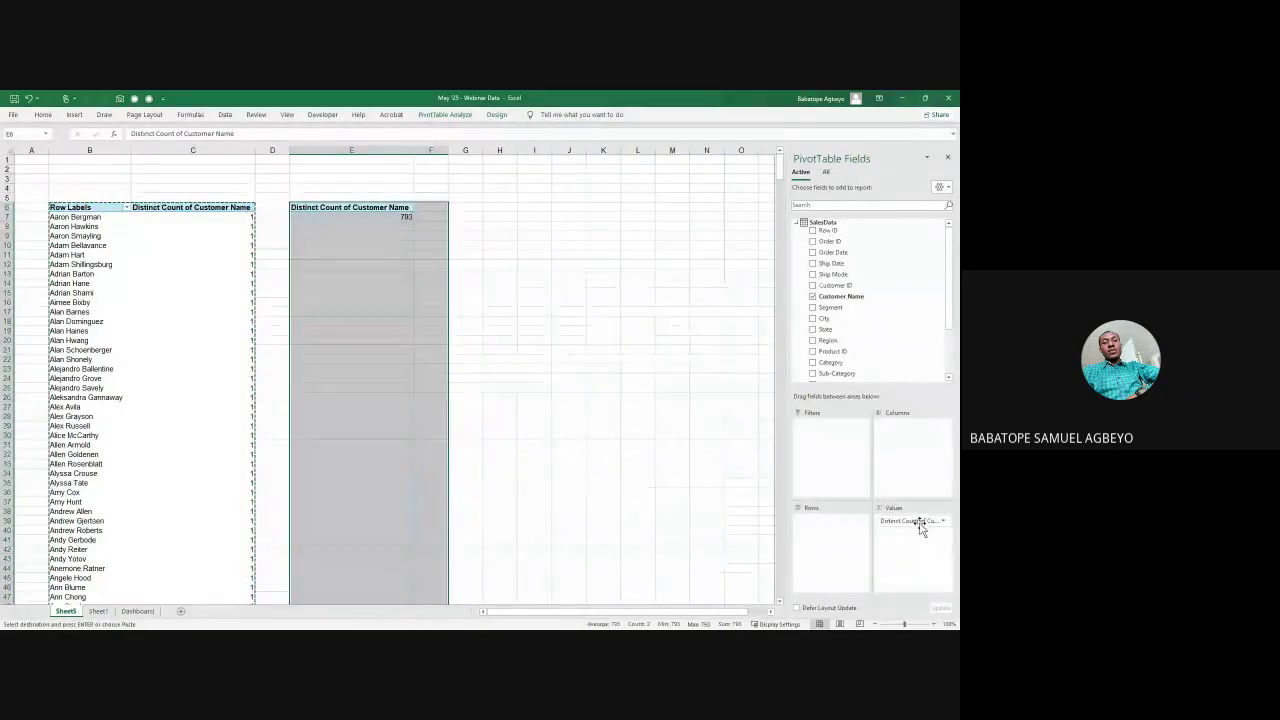
{"action": "left_click_drag", "start_coordinate": [914, 523], "coordinate": [629, 491]}
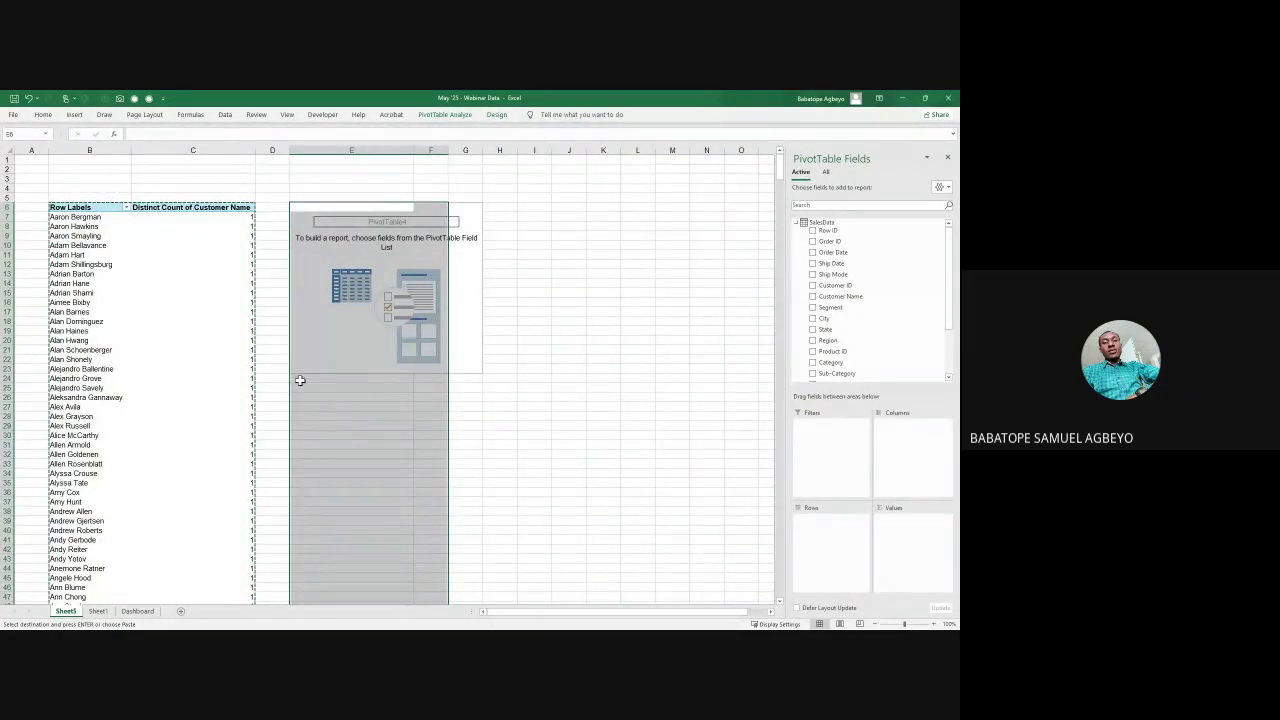
{"action": "left_click", "coordinate": [317, 311]}
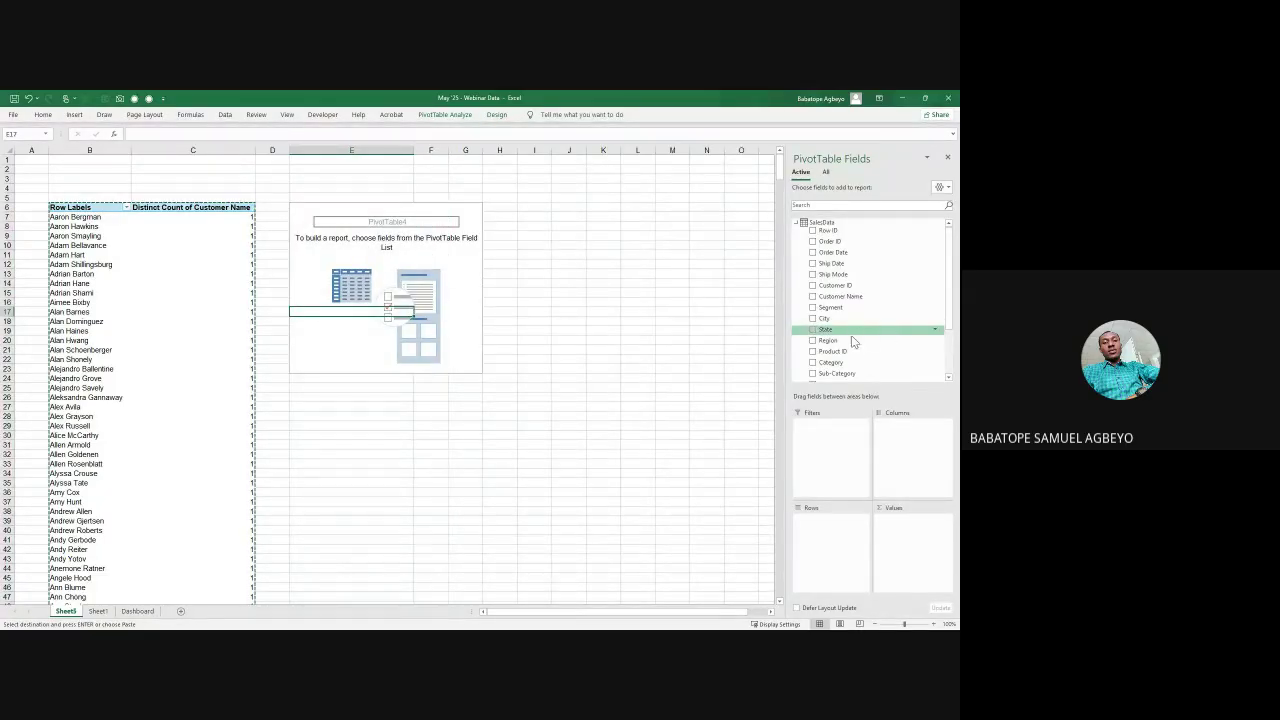
{"action": "left_click", "coordinate": [813, 340]}
{"action": "left_click_drag", "start_coordinate": [815, 343], "coordinate": [926, 533]}
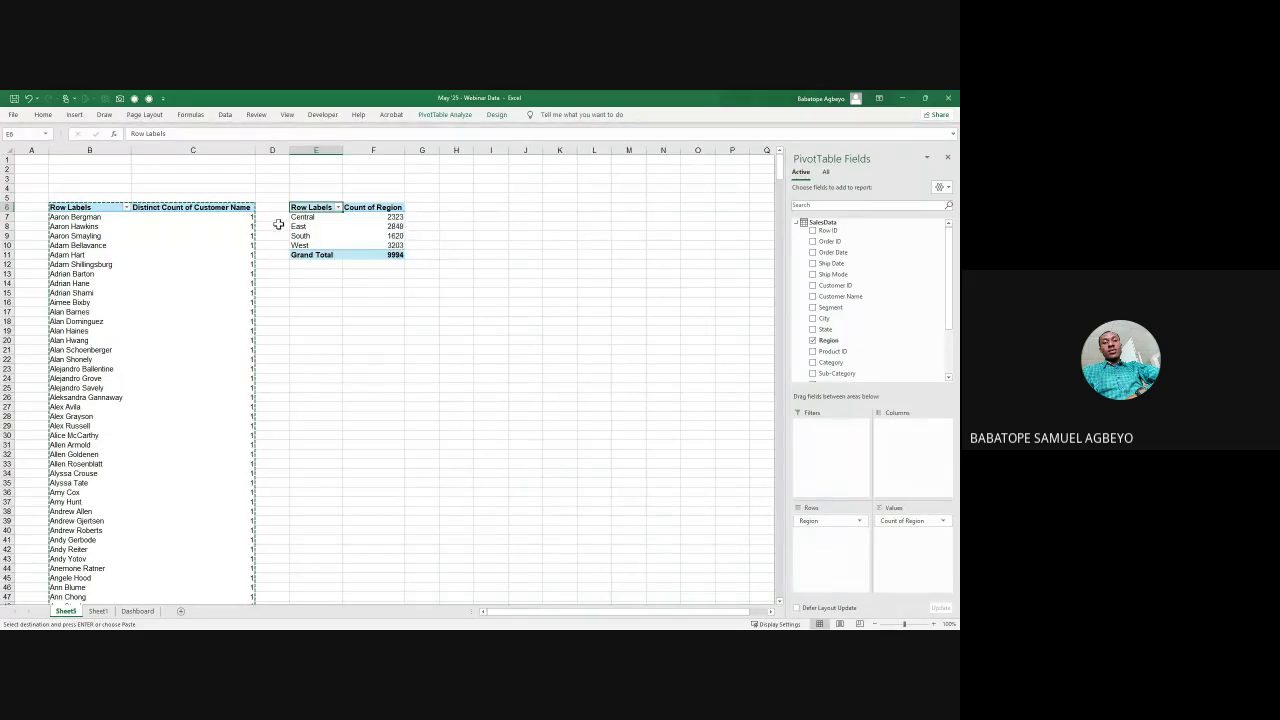
Step: Summarize the Region value field of the new PivotTable by Distinct Count
{"action": "left_click", "coordinate": [394, 228]}
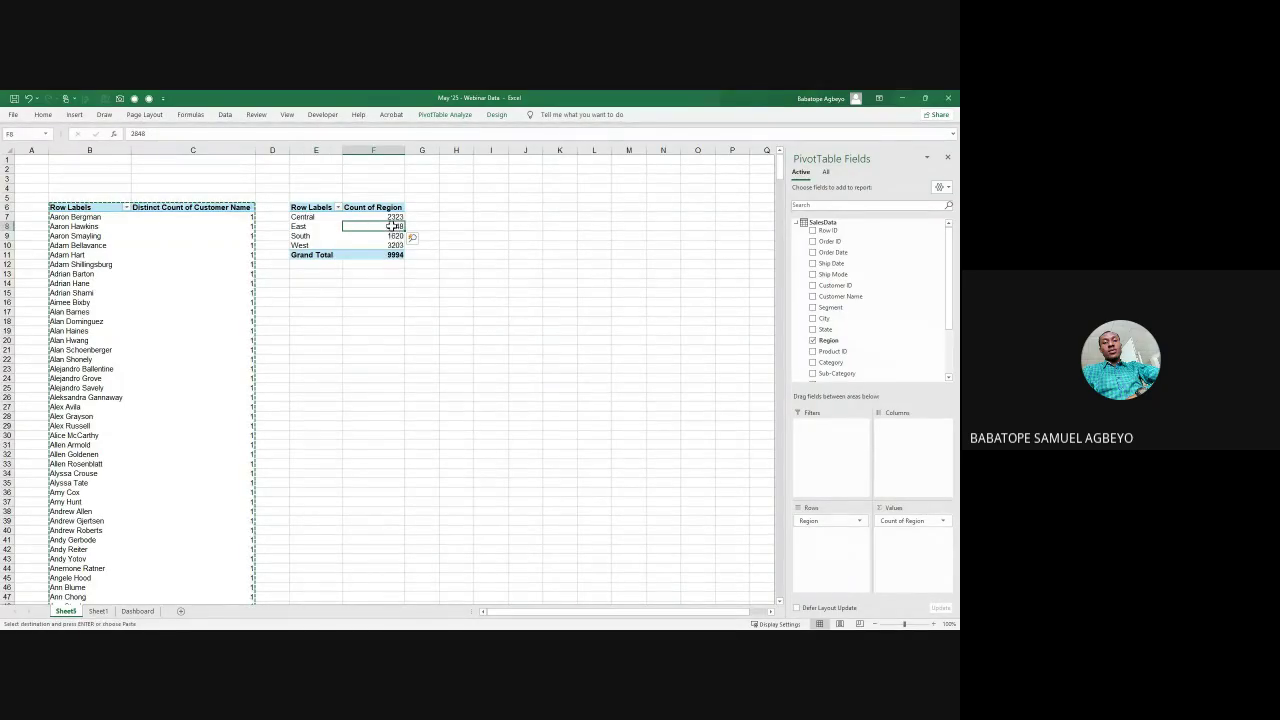
{"action": "right_click", "coordinate": [395, 229]}
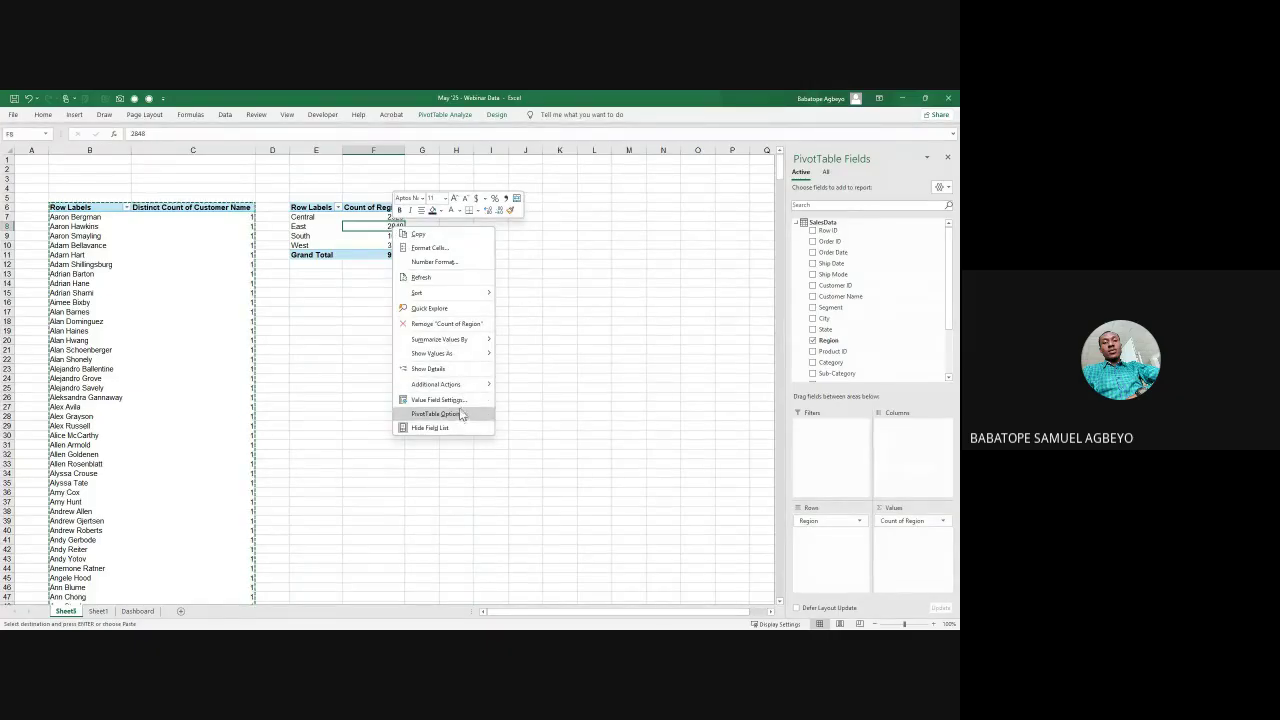
{"action": "left_click", "coordinate": [460, 399]}
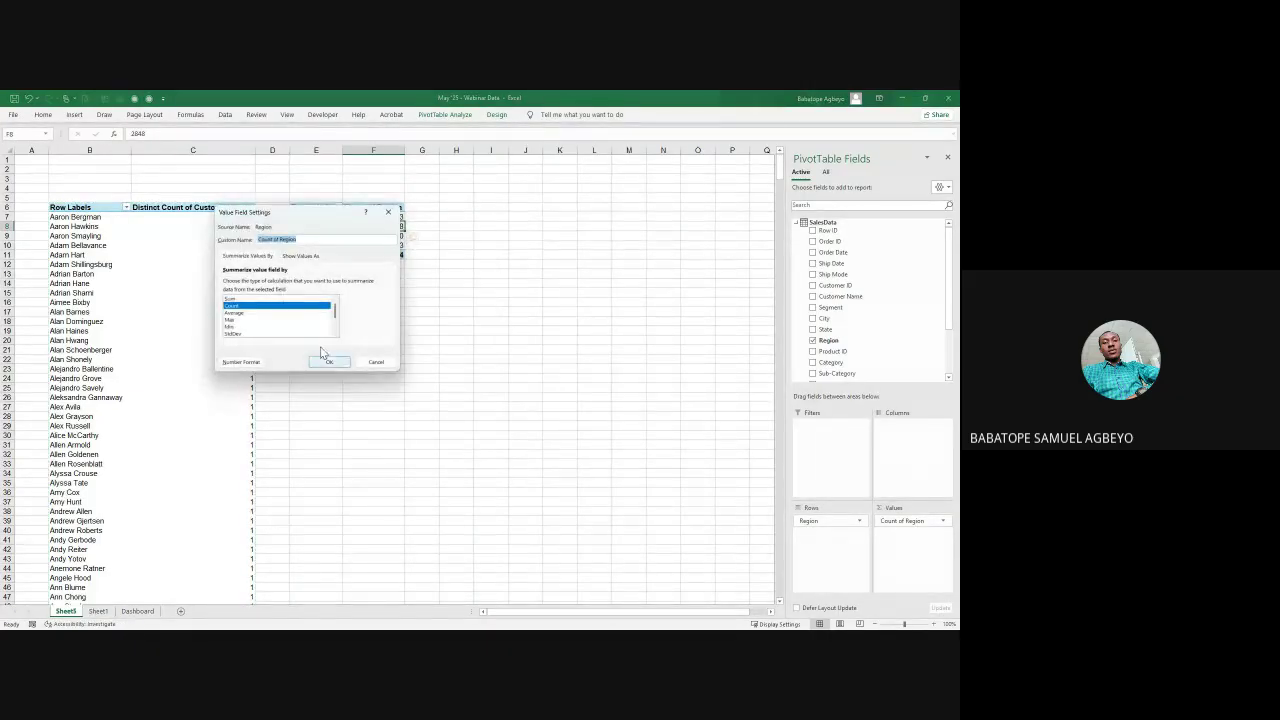
{"action": "left_click_drag", "start_coordinate": [337, 313], "coordinate": [339, 330]}
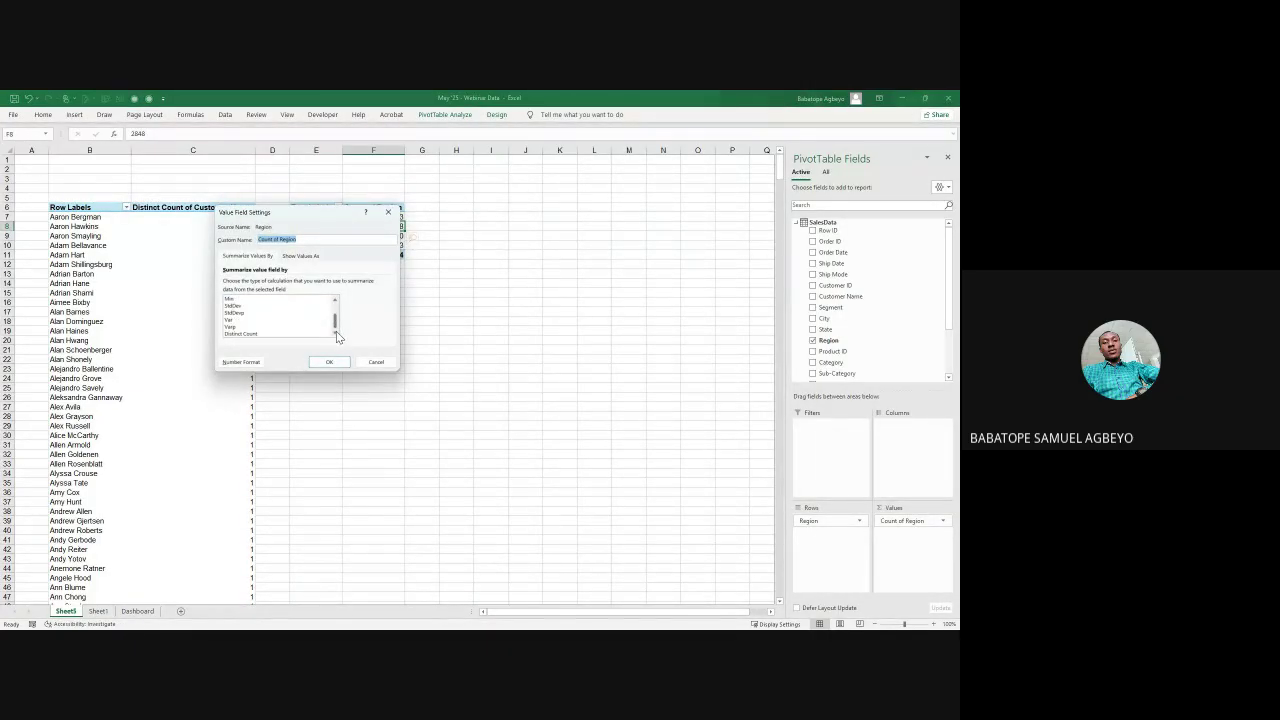
{"action": "left_click", "coordinate": [251, 335]}
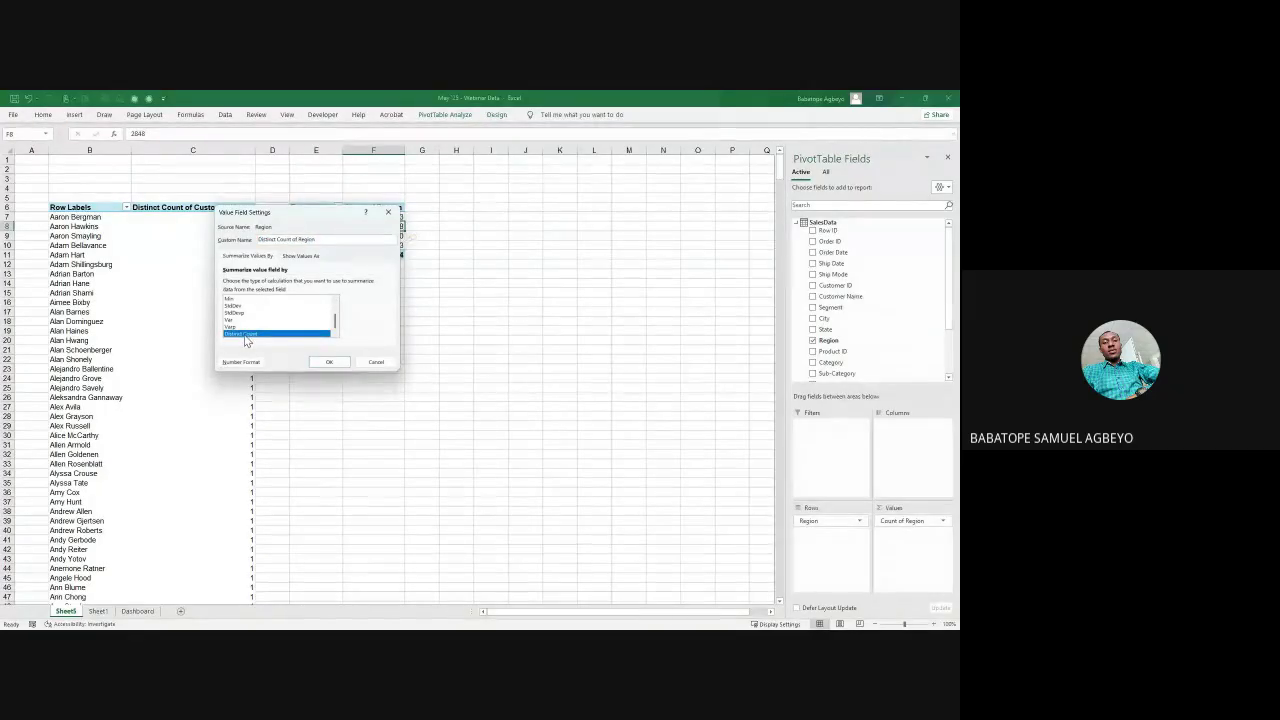
{"action": "left_click", "coordinate": [330, 362]}
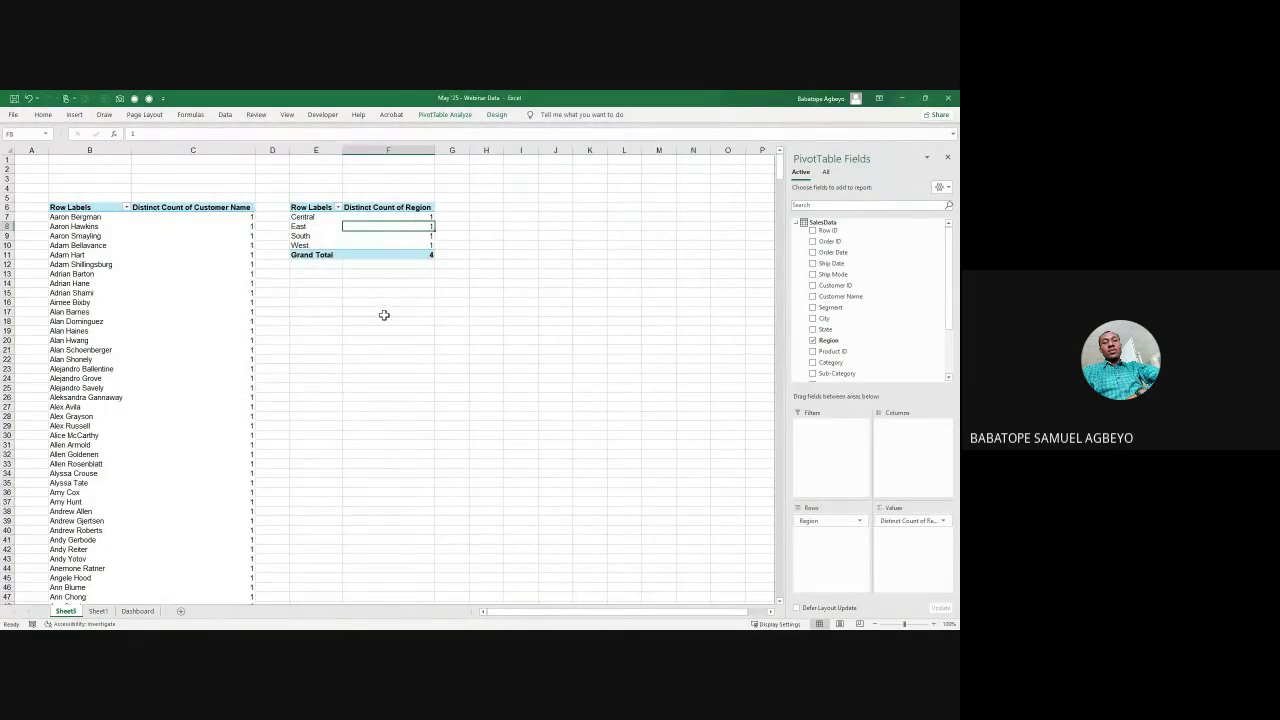
{"action": "left_click", "coordinate": [421, 255]}
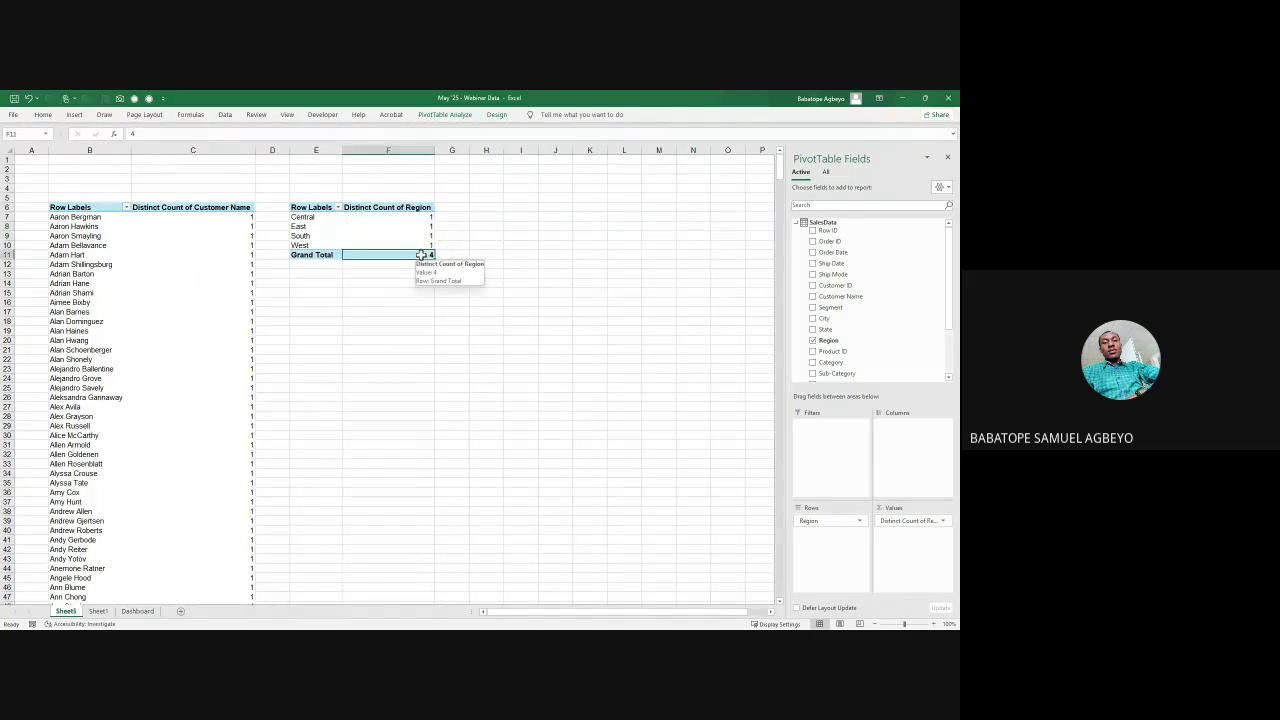
Step: Link the dark blue rectangle of the "Total no of region" card to the region PivotTable's Grand Total with =Sheet5!F11
{"action": "left_click", "coordinate": [137, 611]}
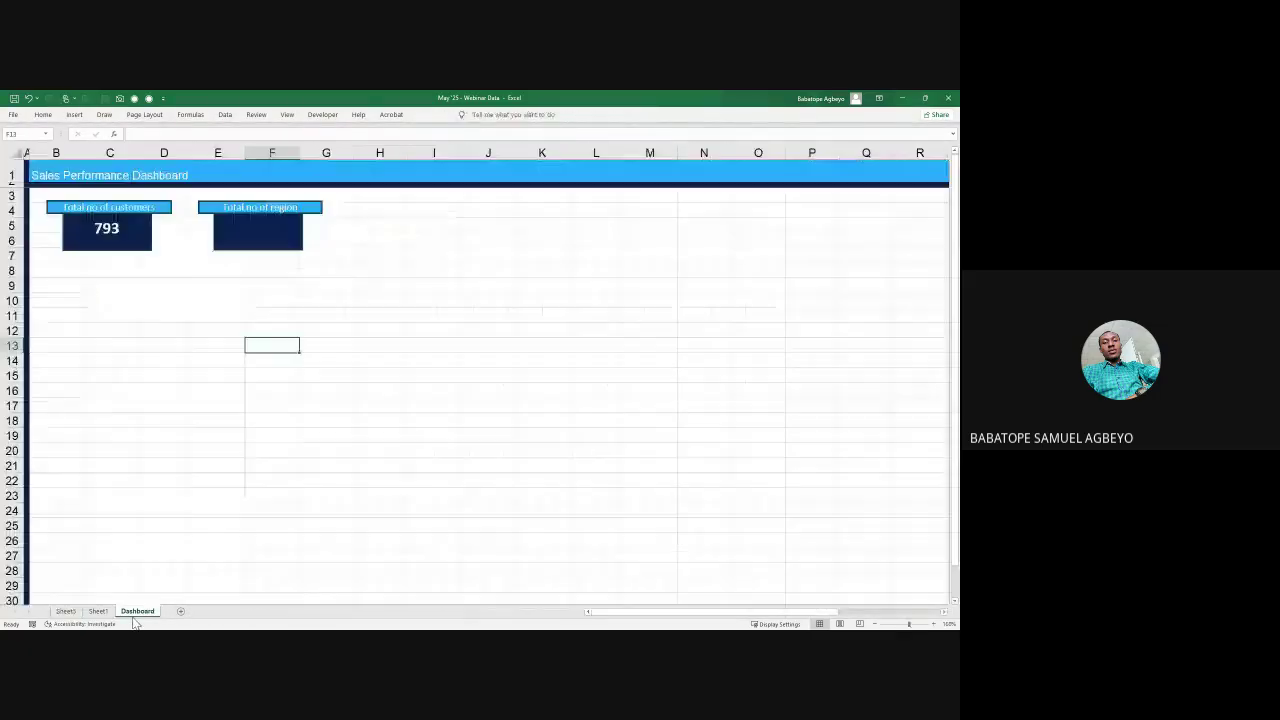
{"action": "left_click", "coordinate": [256, 237]}
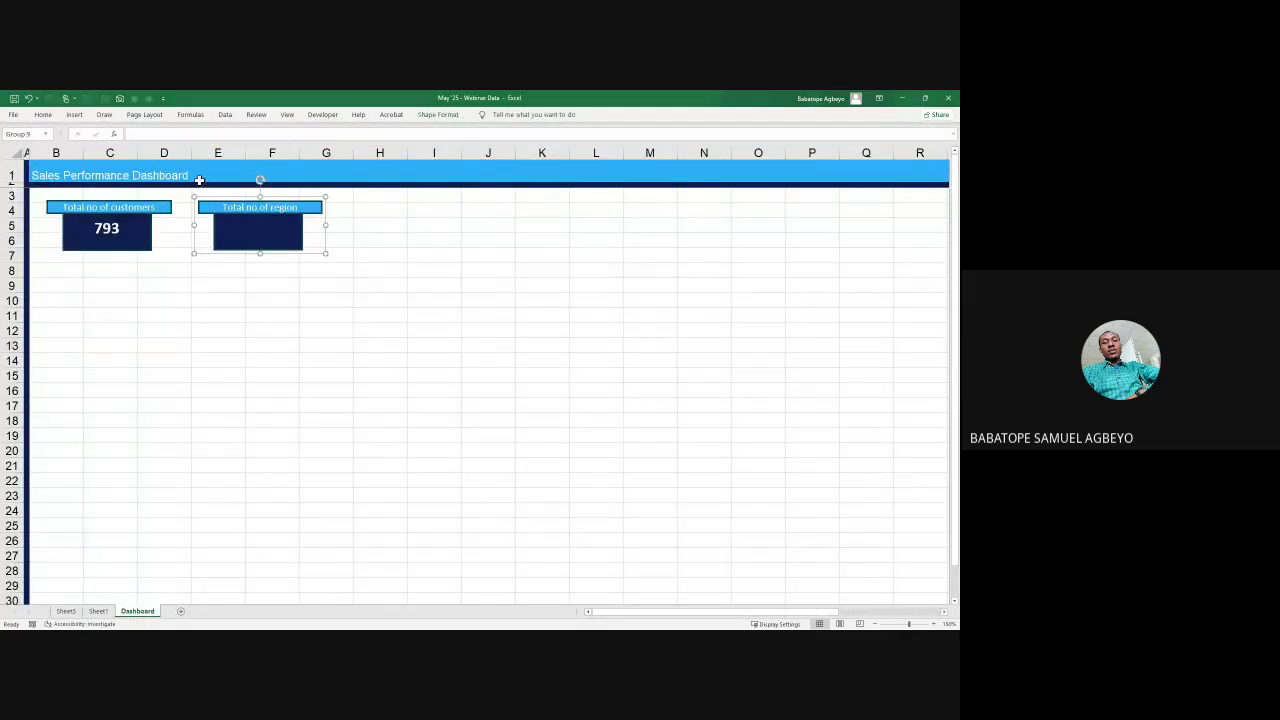
{"action": "left_click", "coordinate": [250, 237]}
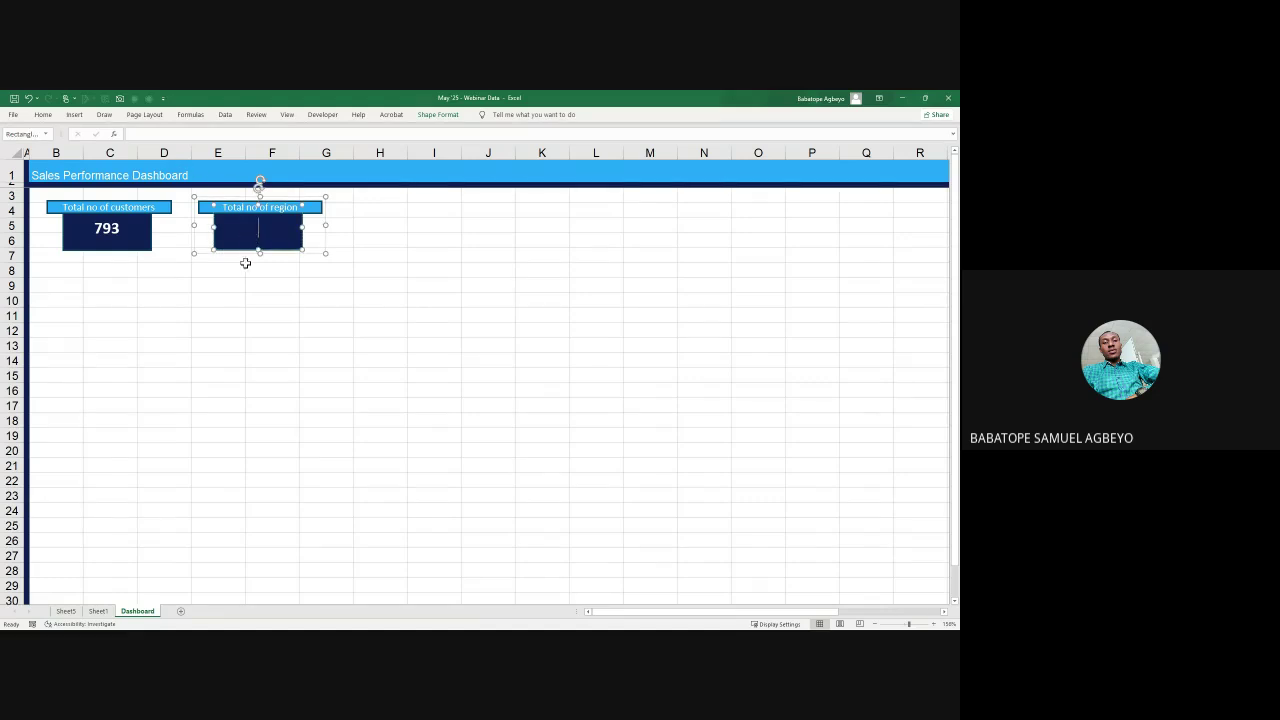
{"action": "left_click", "coordinate": [156, 134]}
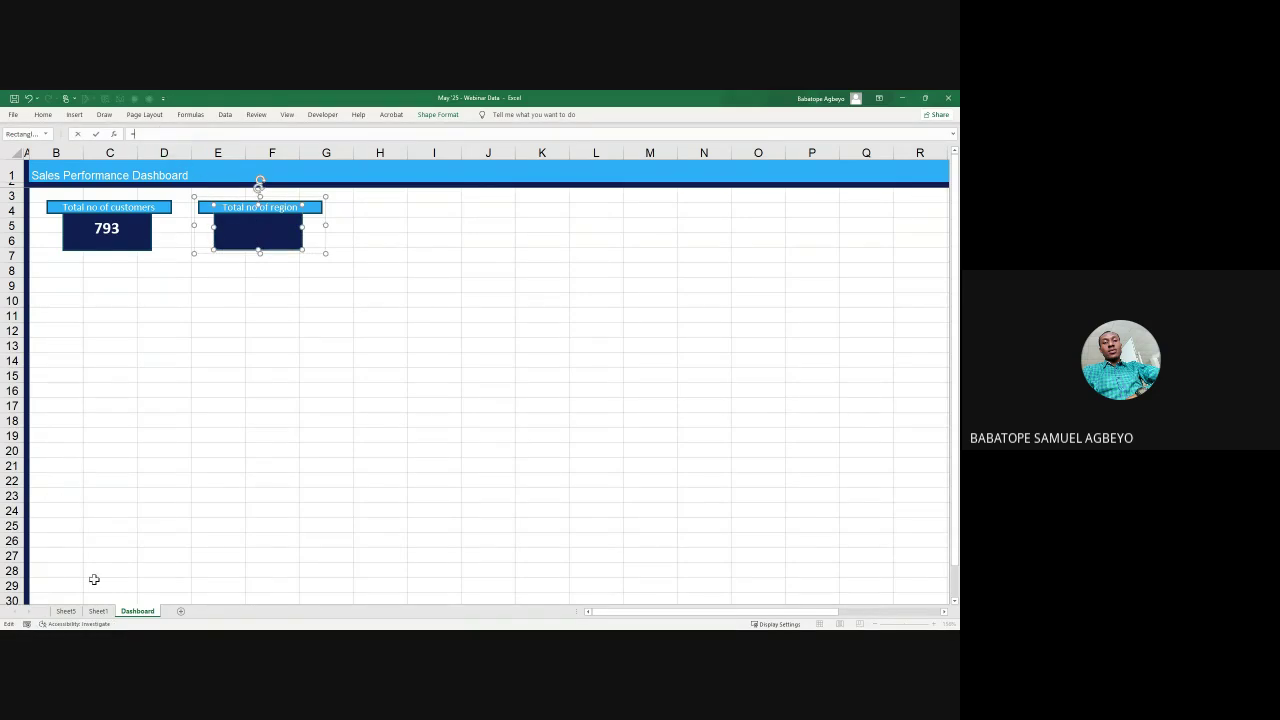
{"action": "left_click", "coordinate": [65, 611]}
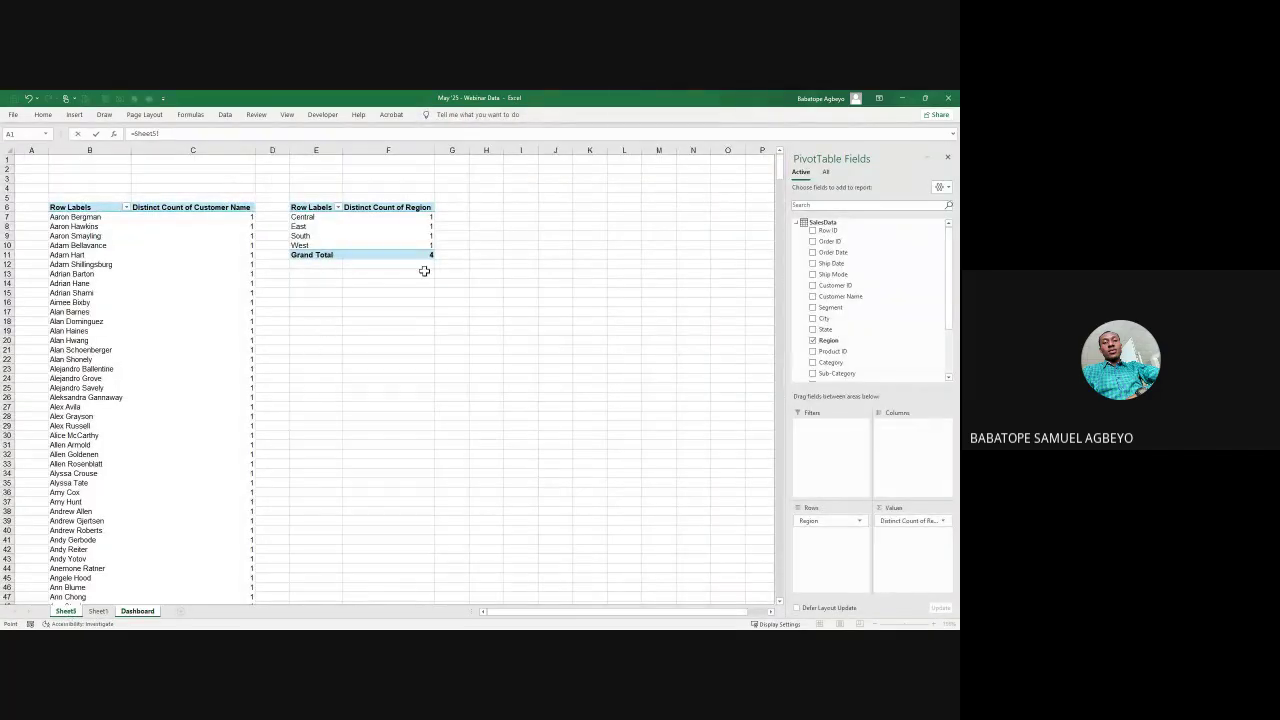
{"action": "left_click", "coordinate": [424, 255]}
{"action": "key", "text": "Return"}
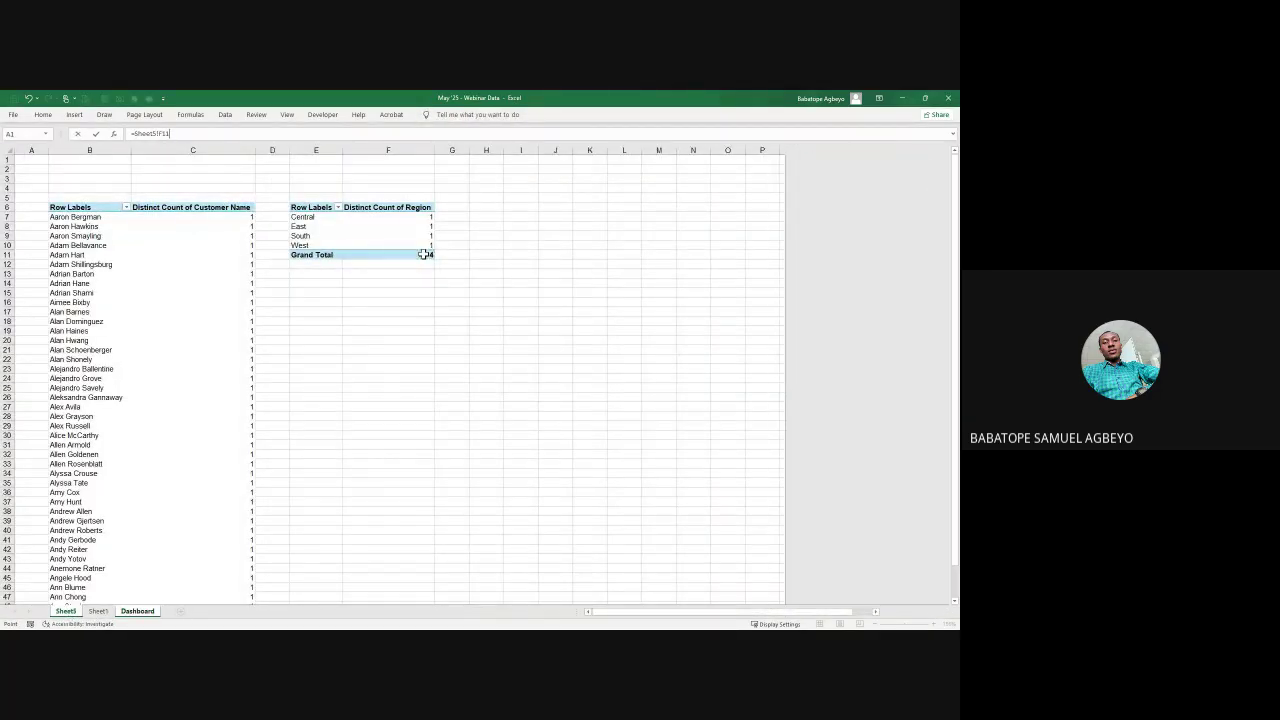
Step: Format the region card's linked number as white, bold and three font-size steps larger
{"action": "left_click", "coordinate": [43, 114]}
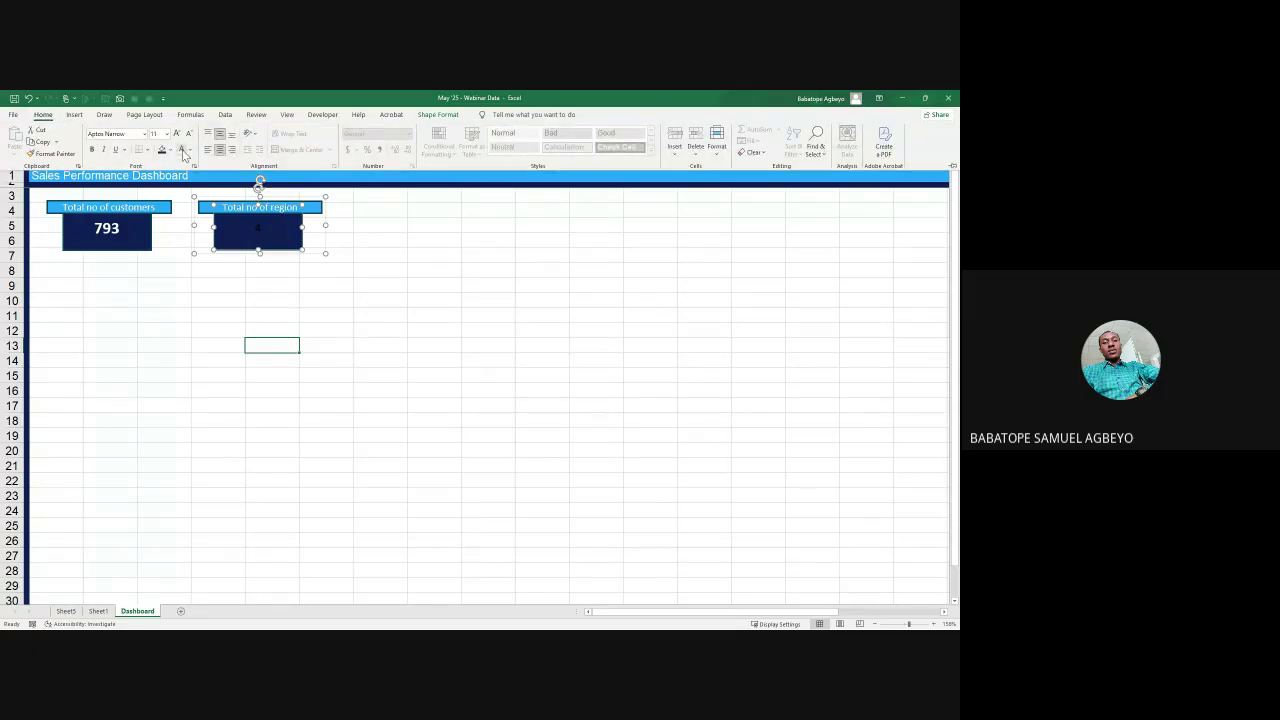
{"action": "left_click", "coordinate": [182, 150]}
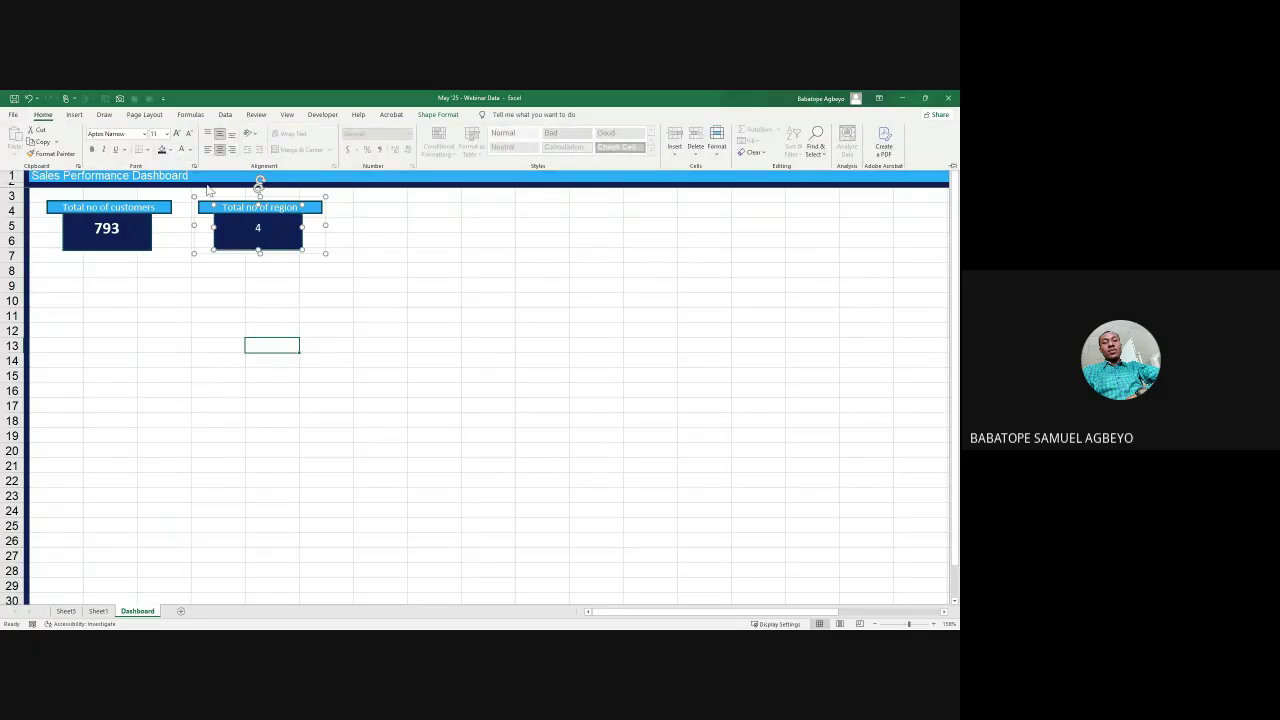
{"action": "left_click", "coordinate": [92, 149]}
{"action": "left_click", "coordinate": [176, 133]}
{"action": "left_click", "coordinate": [177, 134]}
{"action": "left_click", "coordinate": [177, 134]}
{"action": "left_click", "coordinate": [171, 314]}
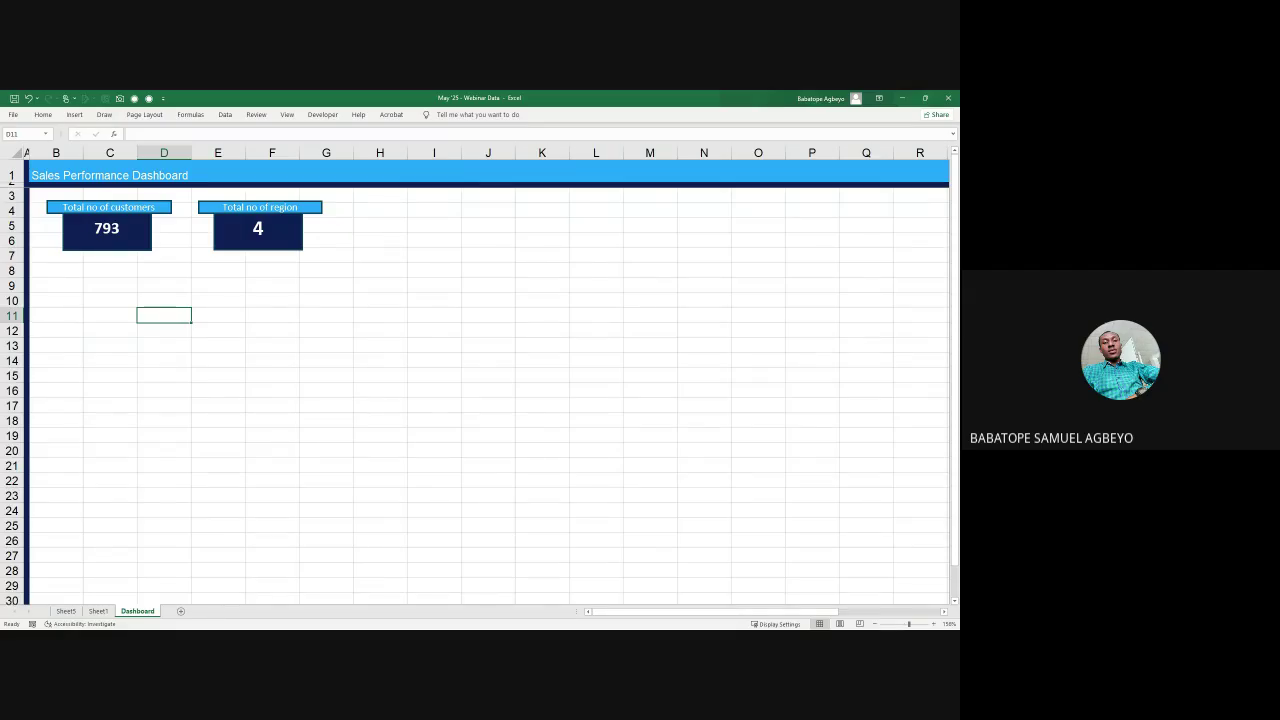
Step: Copy the region PivotTable on Sheet5 and paste the duplicate below it at cell E15
{"action": "left_click", "coordinate": [98, 610]}
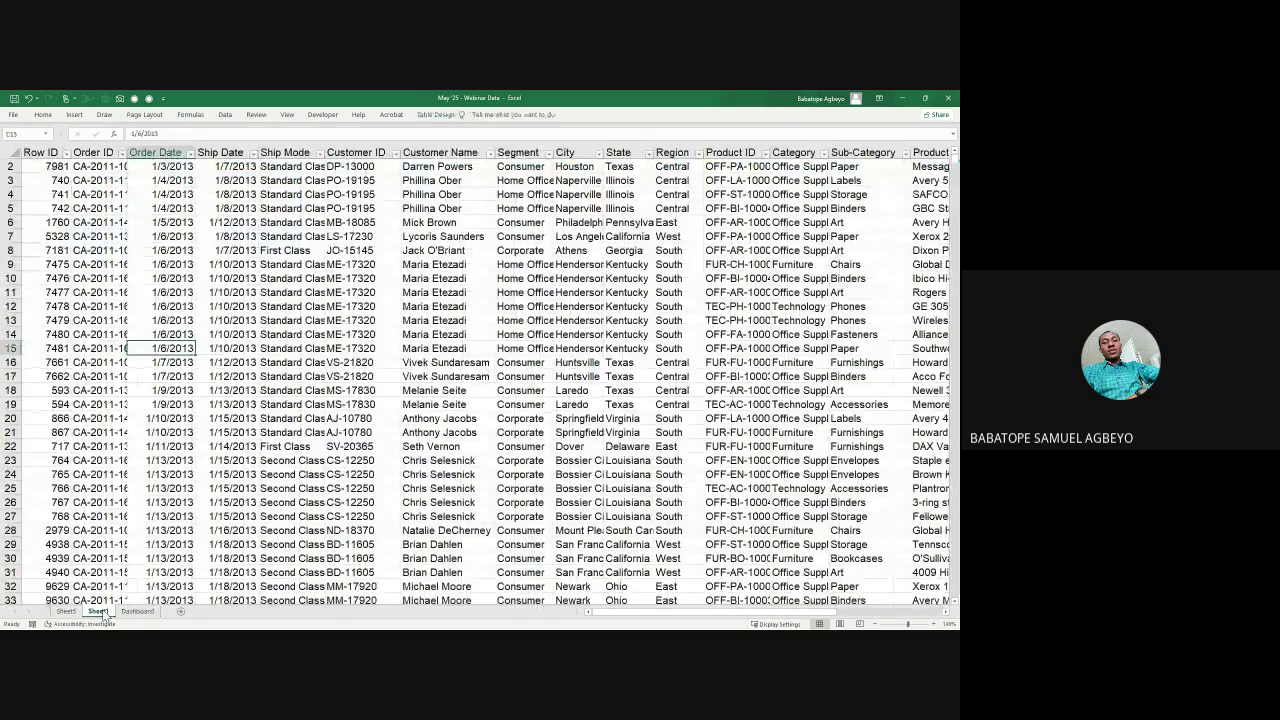
{"action": "scroll", "coordinate": [477, 313], "scroll_direction": "up", "scroll_amount": 1}
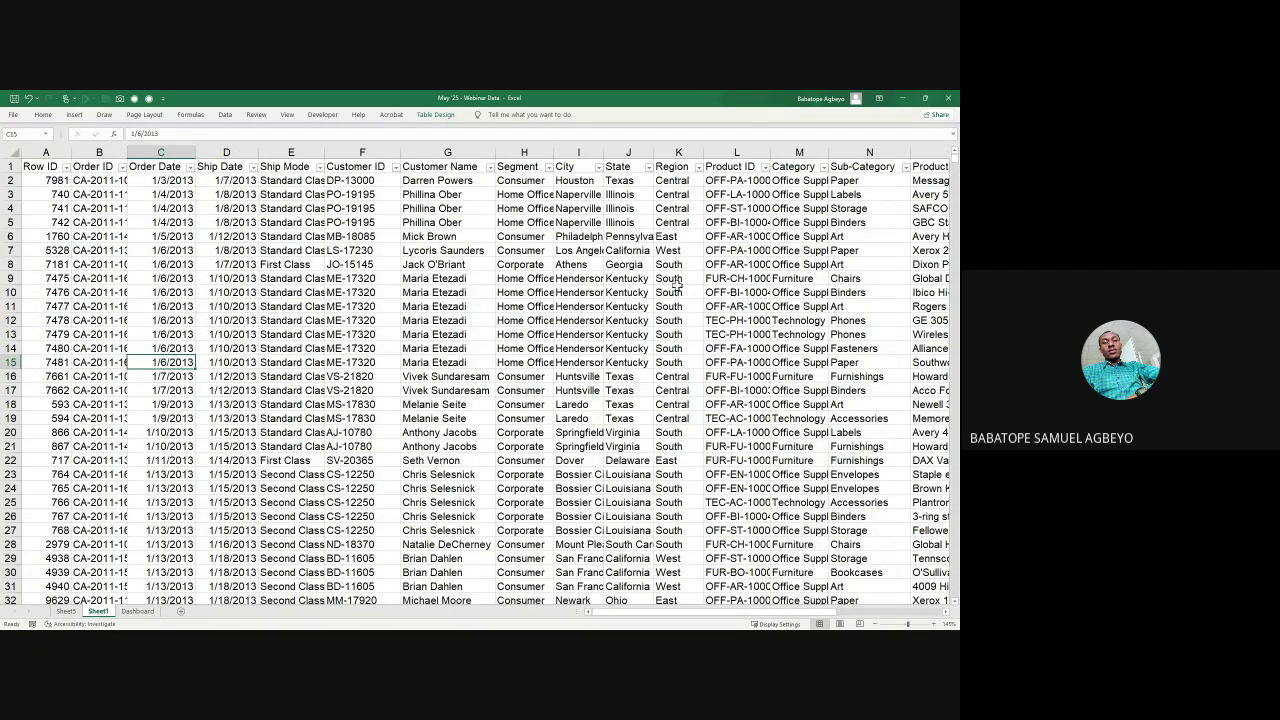
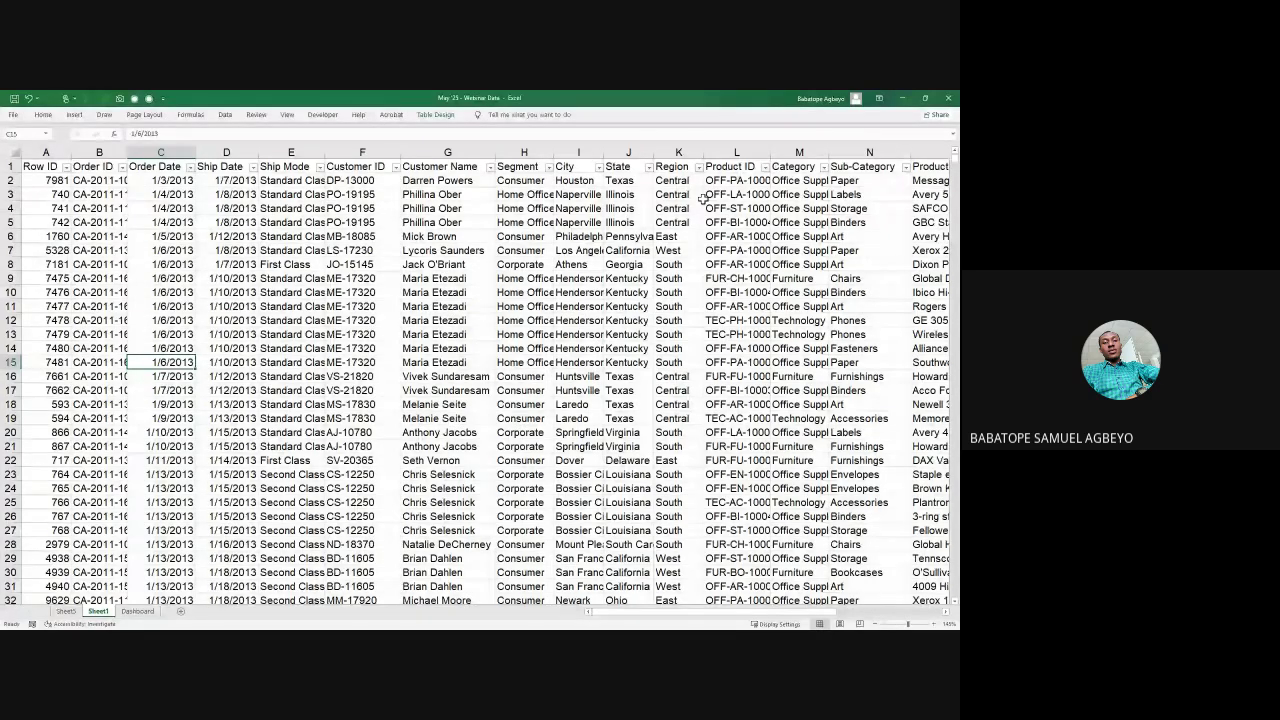
{"action": "left_click", "coordinate": [66, 611]}
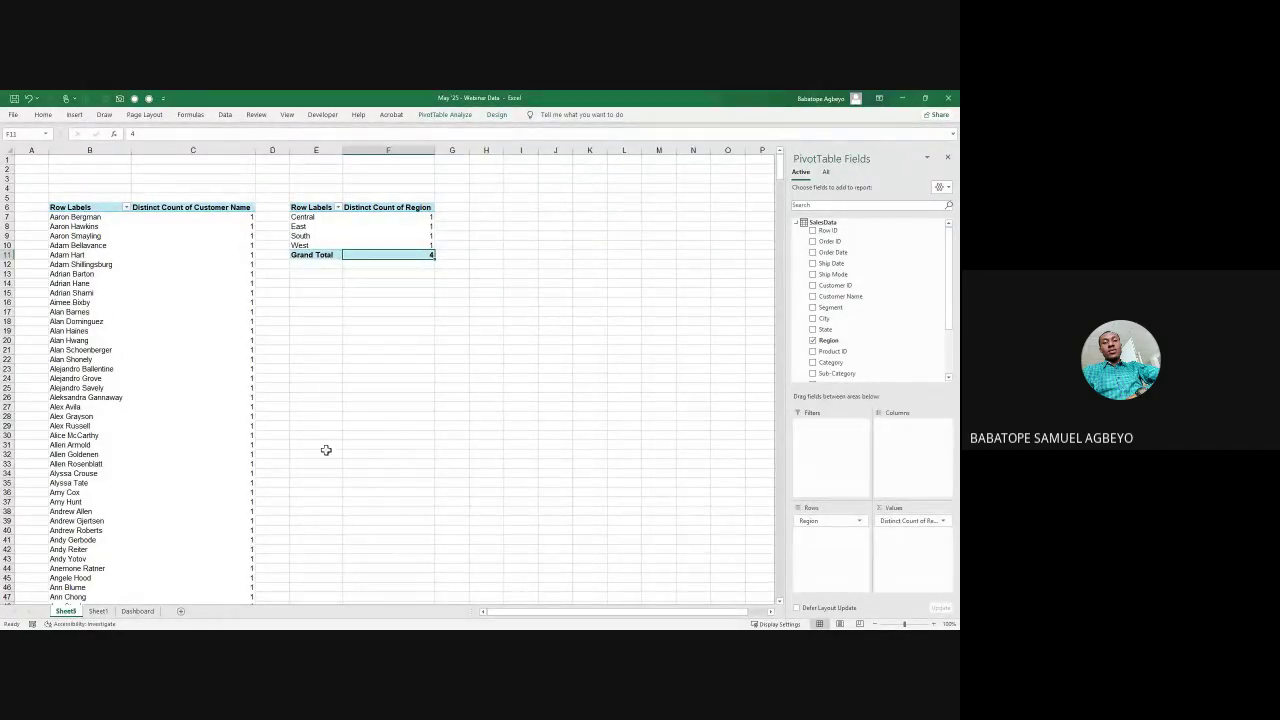
{"action": "left_click", "coordinate": [304, 311]}
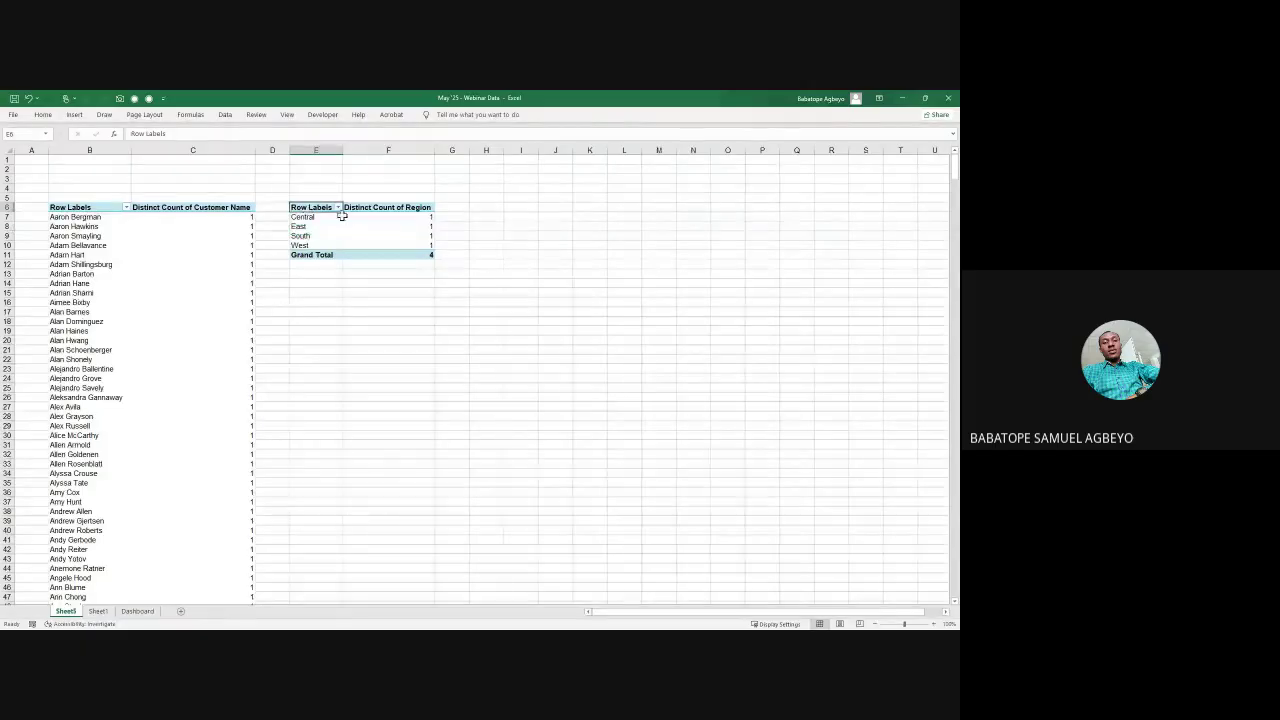
{"action": "left_click_drag", "start_coordinate": [309, 211], "coordinate": [414, 262]}
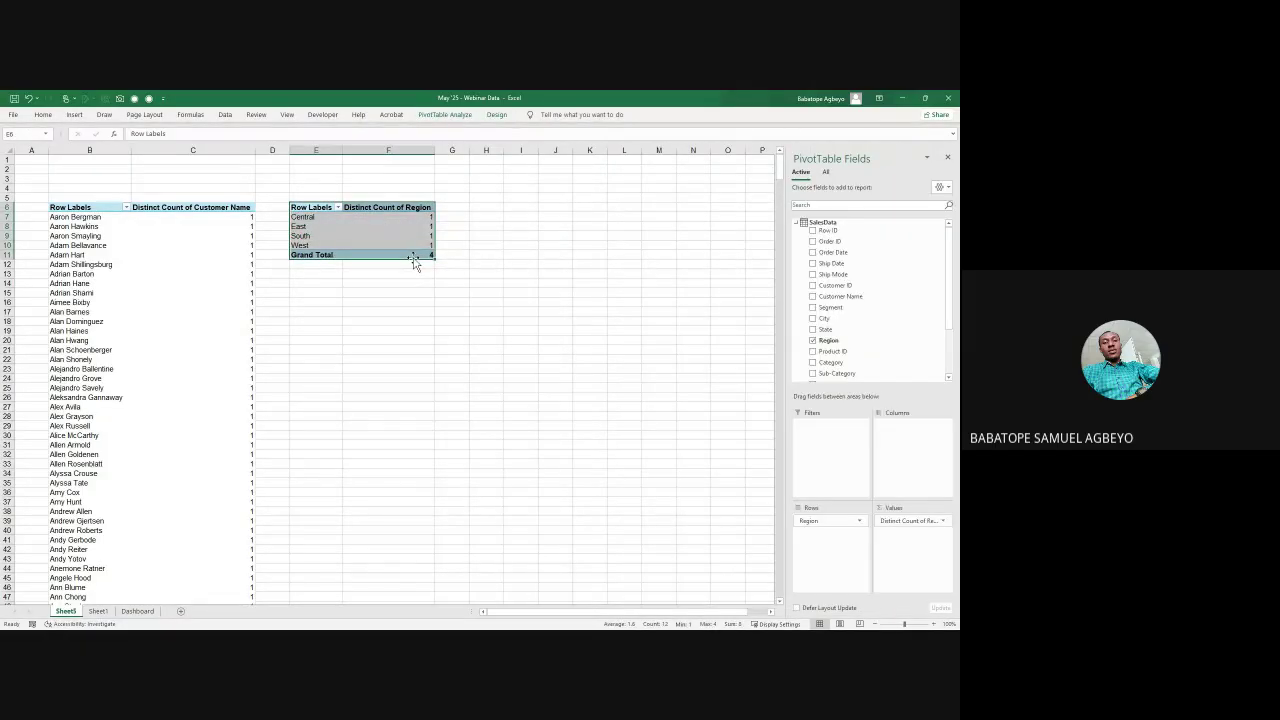
{"action": "left_click", "coordinate": [318, 292]}
{"action": "key", "text": "ctrl+v"}
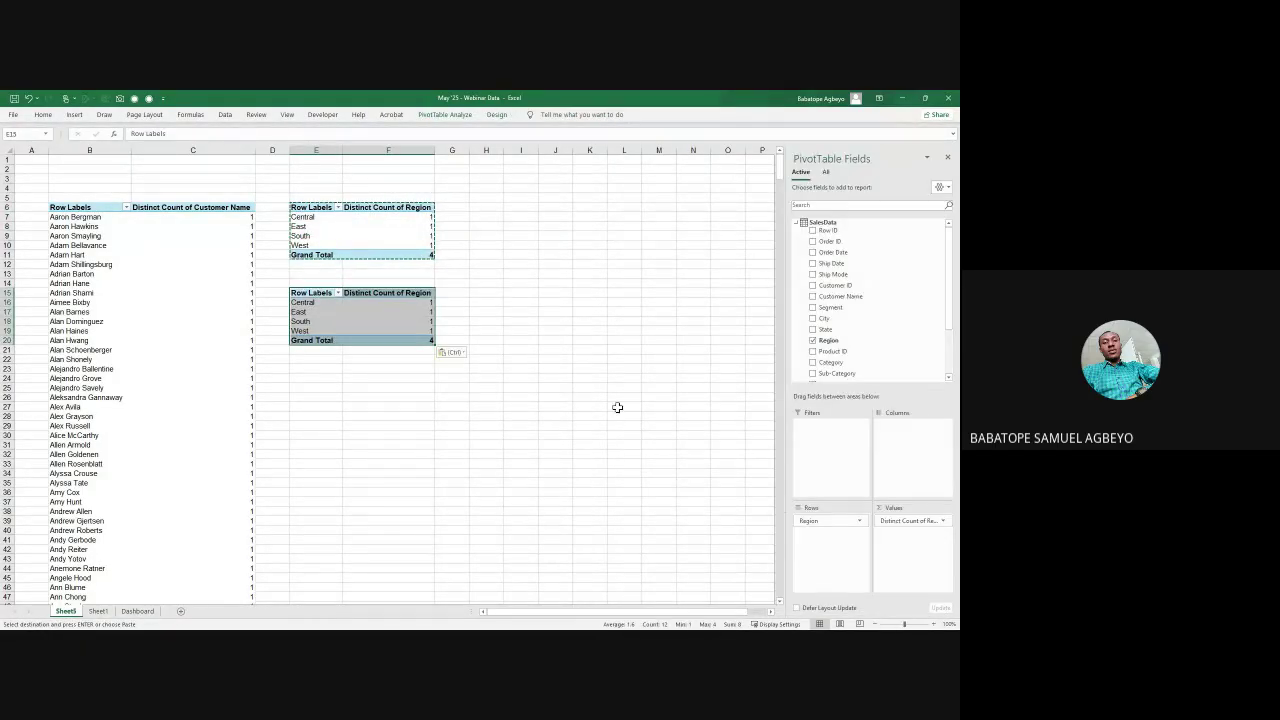
Step: Remove the Region fields from the copied PivotTable and add Category to both its rows and its values
{"action": "left_click_drag", "start_coordinate": [824, 521], "coordinate": [690, 520]}
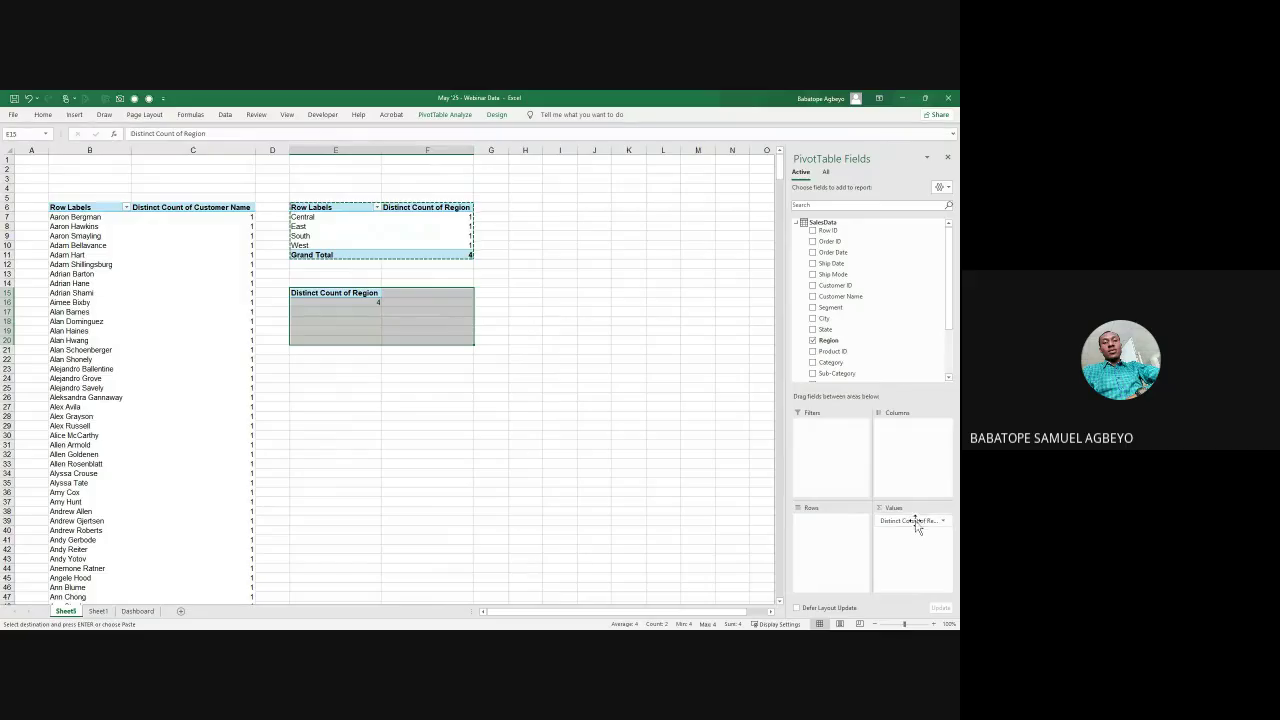
{"action": "left_click_drag", "start_coordinate": [912, 521], "coordinate": [660, 521]}
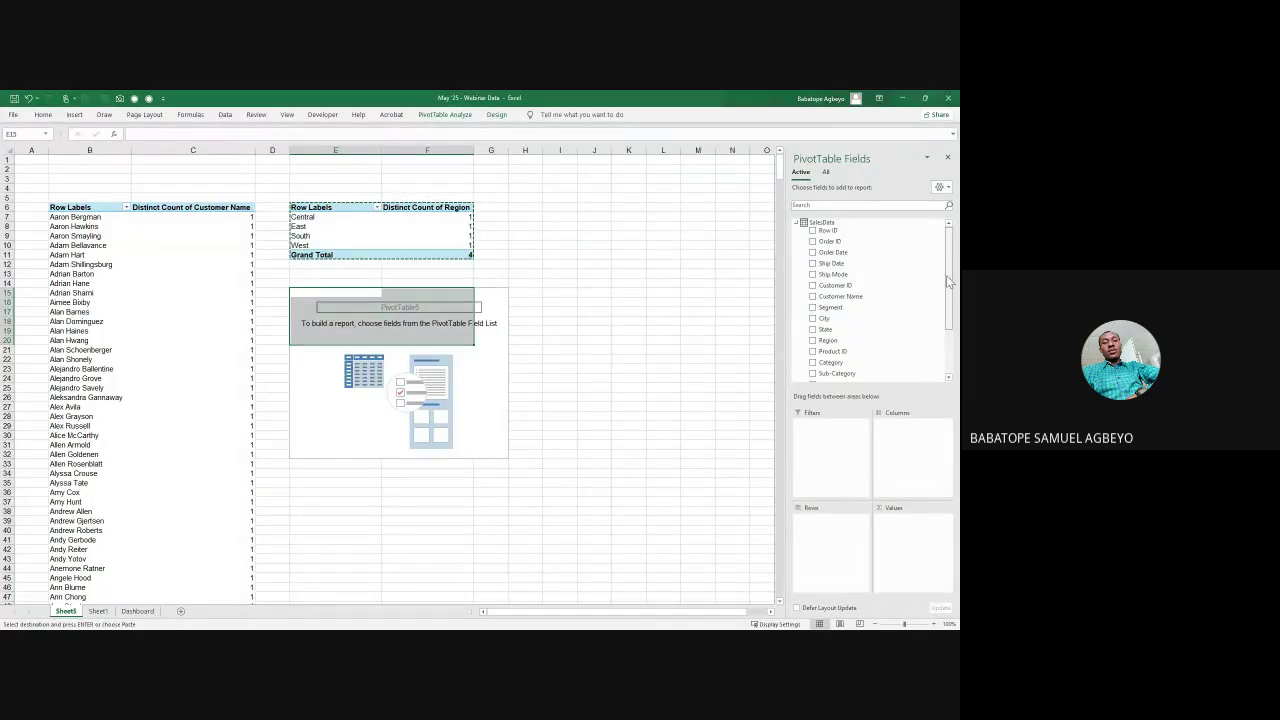
{"action": "left_click_drag", "start_coordinate": [948, 288], "coordinate": [948, 327]}
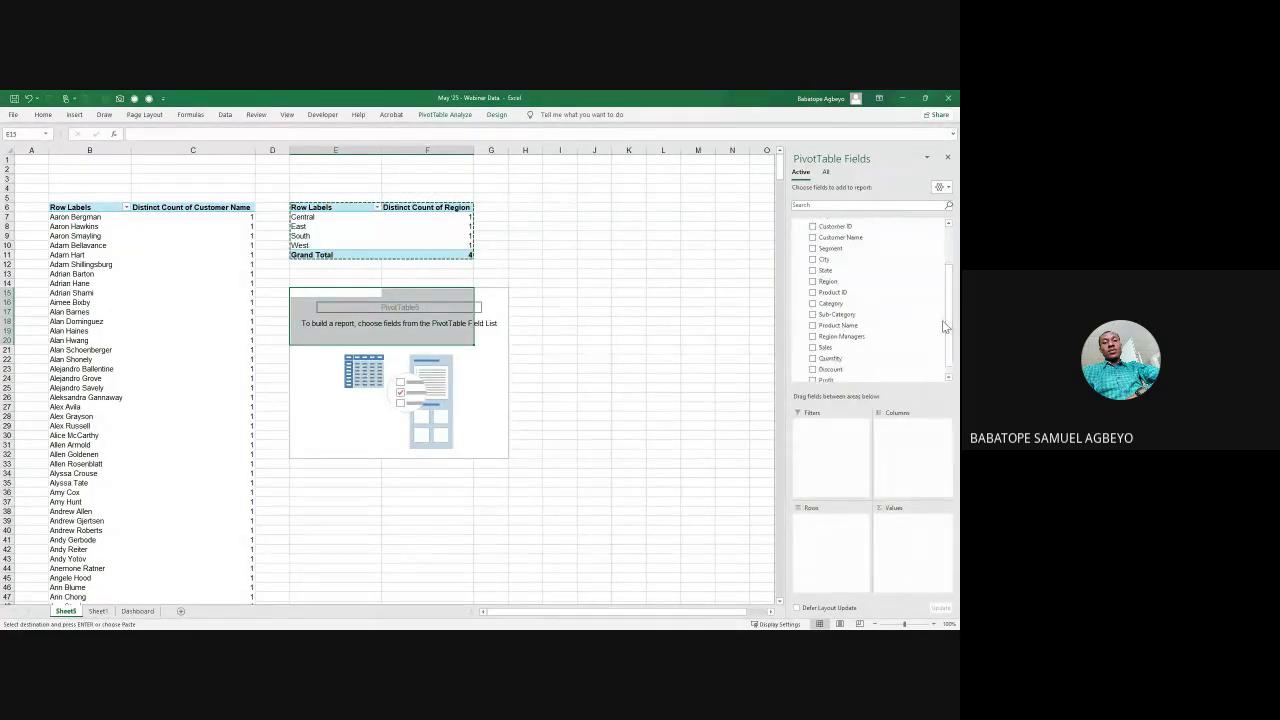
{"action": "left_click", "coordinate": [813, 304]}
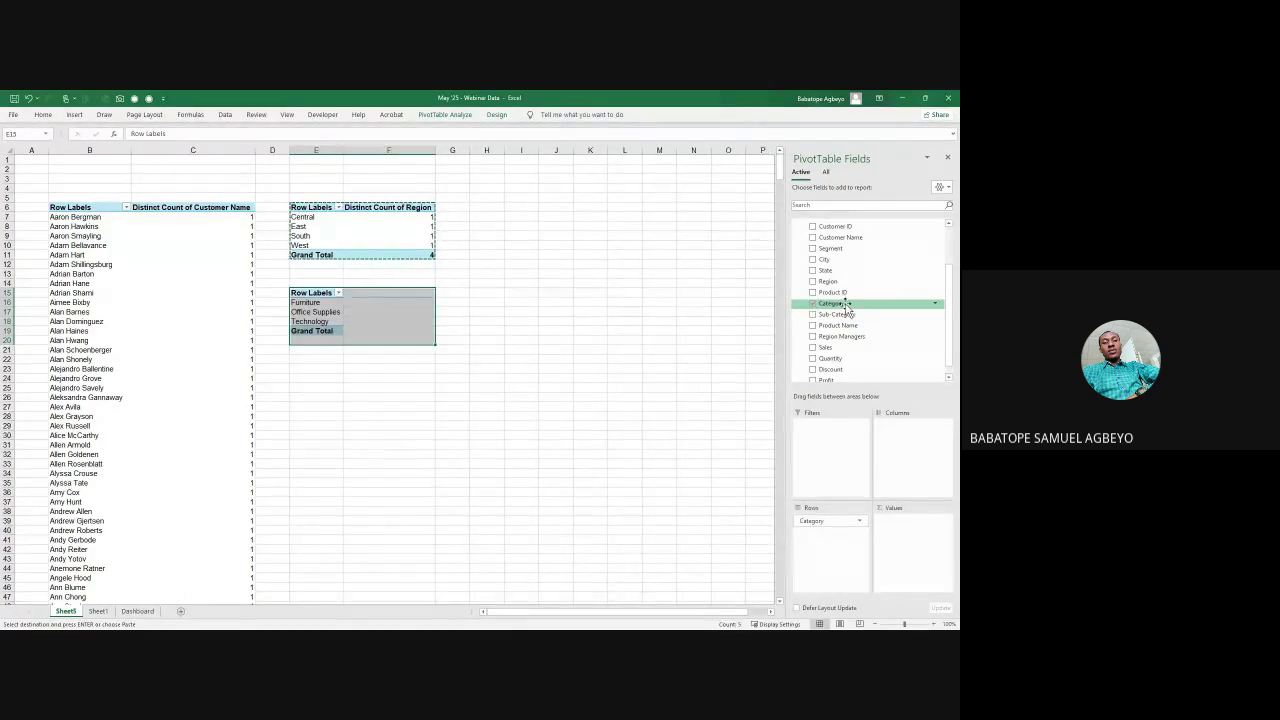
{"action": "left_click_drag", "start_coordinate": [845, 305], "coordinate": [905, 527]}
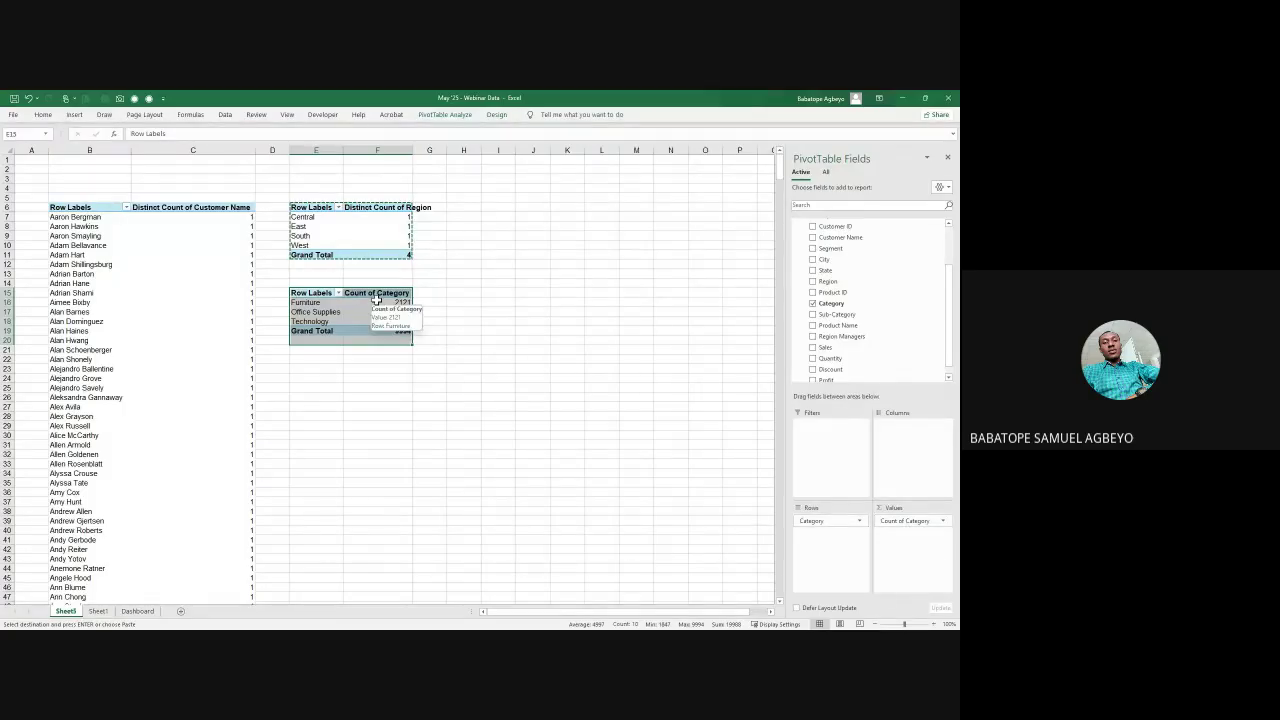
Step: Format the three category counts in the new PivotTable with thousands separators and no decimal places
{"action": "left_click_drag", "start_coordinate": [378, 302], "coordinate": [395, 327]}
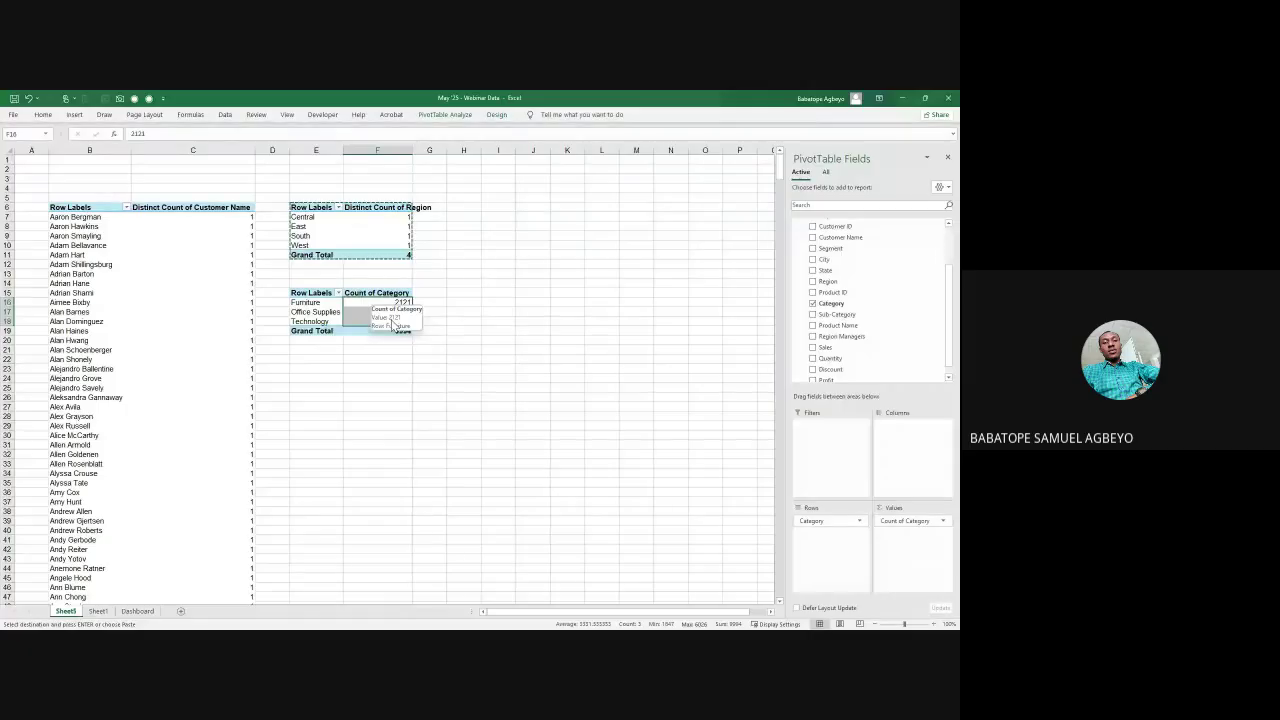
{"action": "key", "text": "ctrl+shift+1"}
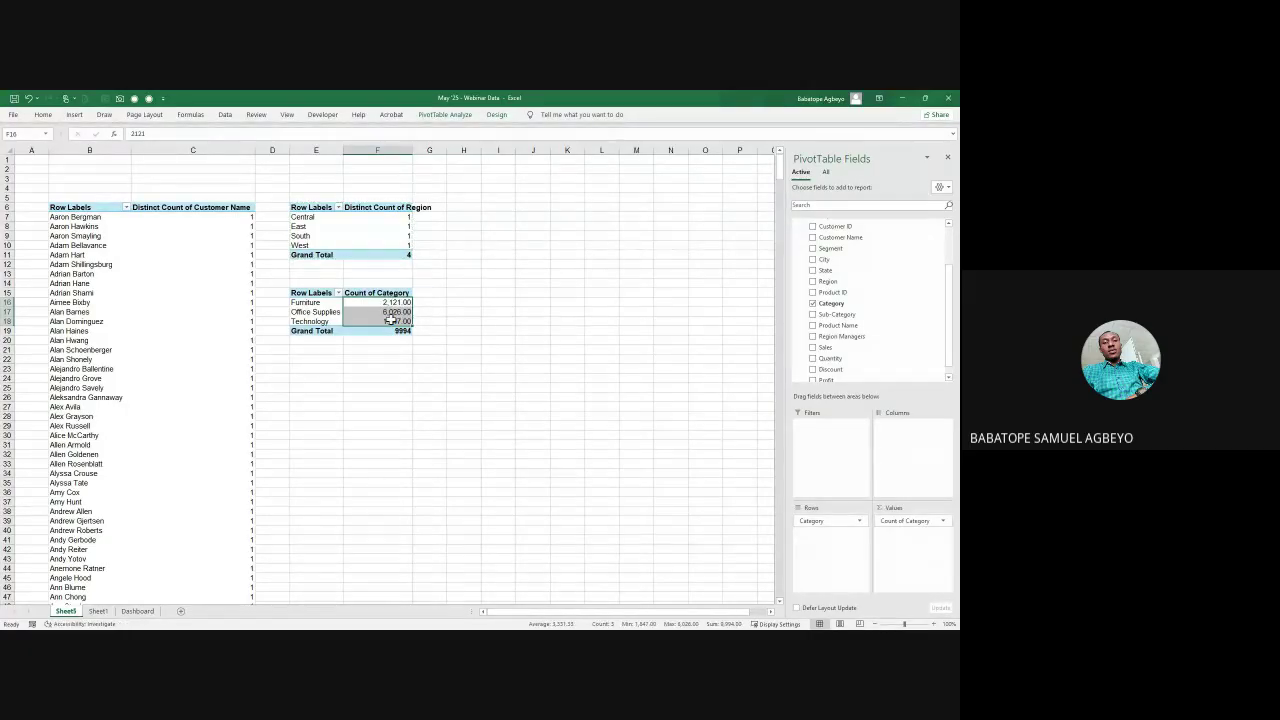
{"action": "left_click", "coordinate": [43, 116]}
{"action": "left_click", "coordinate": [407, 150]}
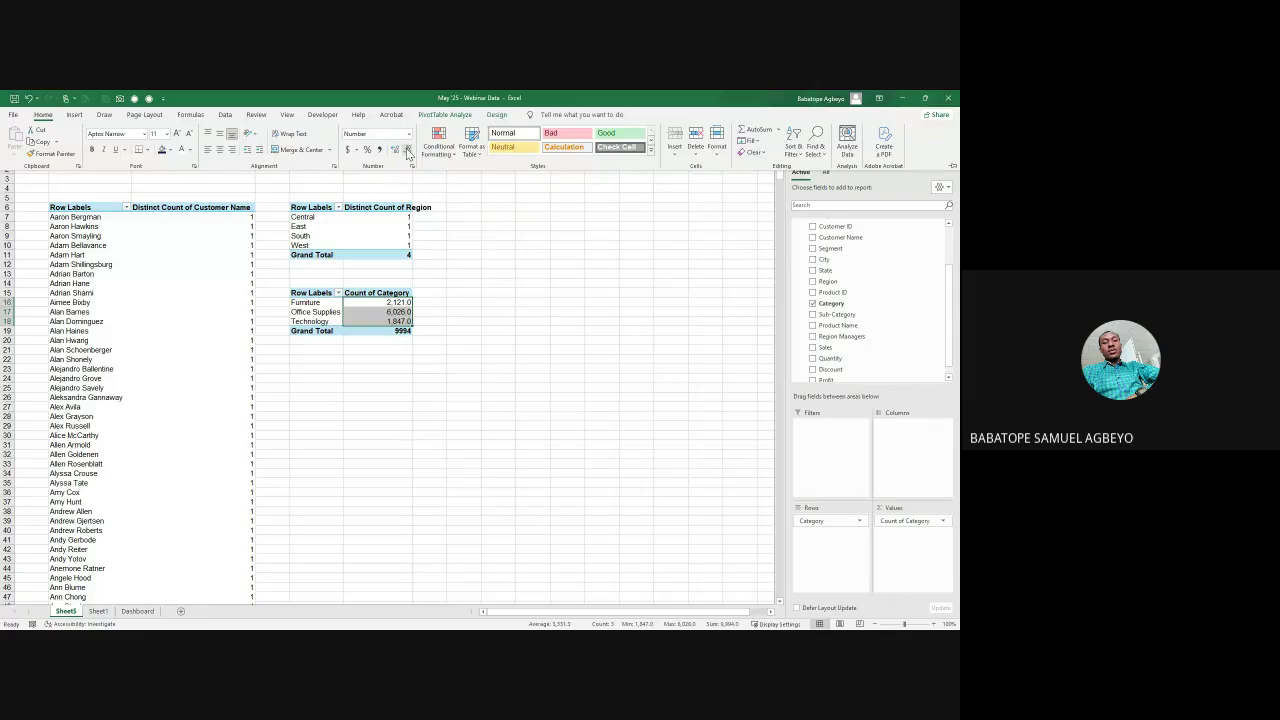
{"action": "left_click", "coordinate": [407, 150]}
{"action": "left_click", "coordinate": [335, 362]}
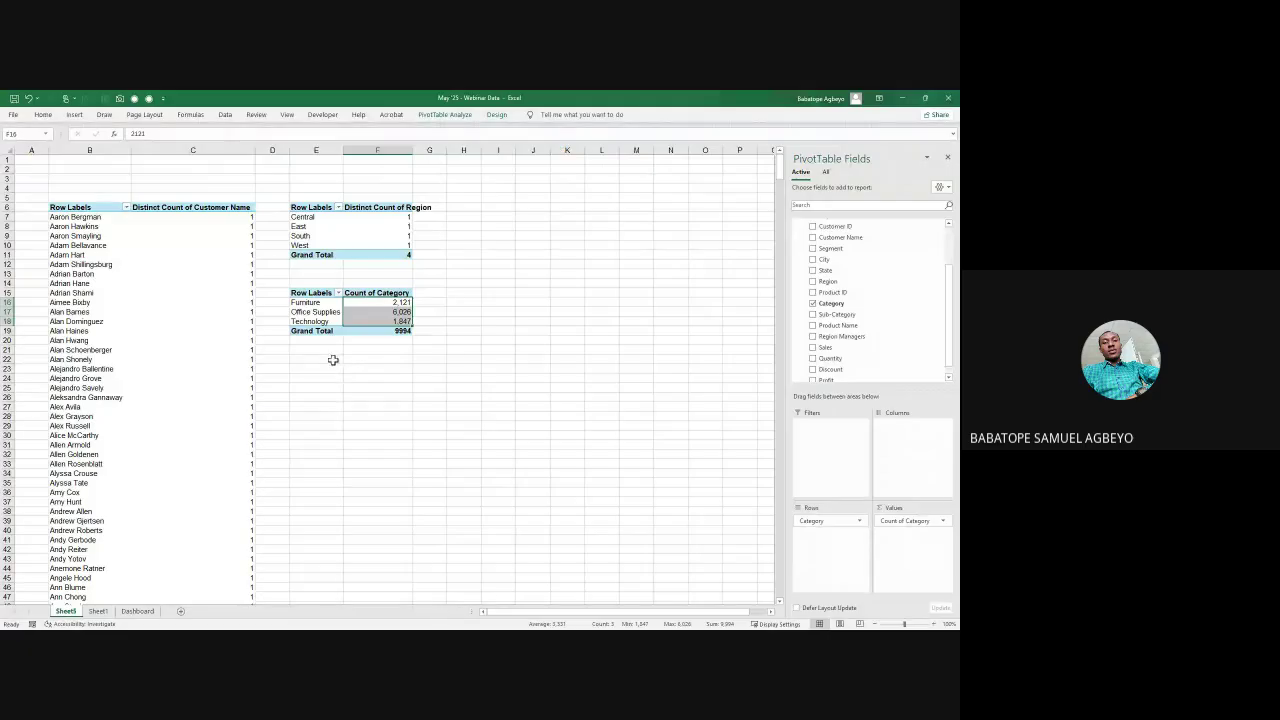
{"action": "left_click", "coordinate": [333, 360]}
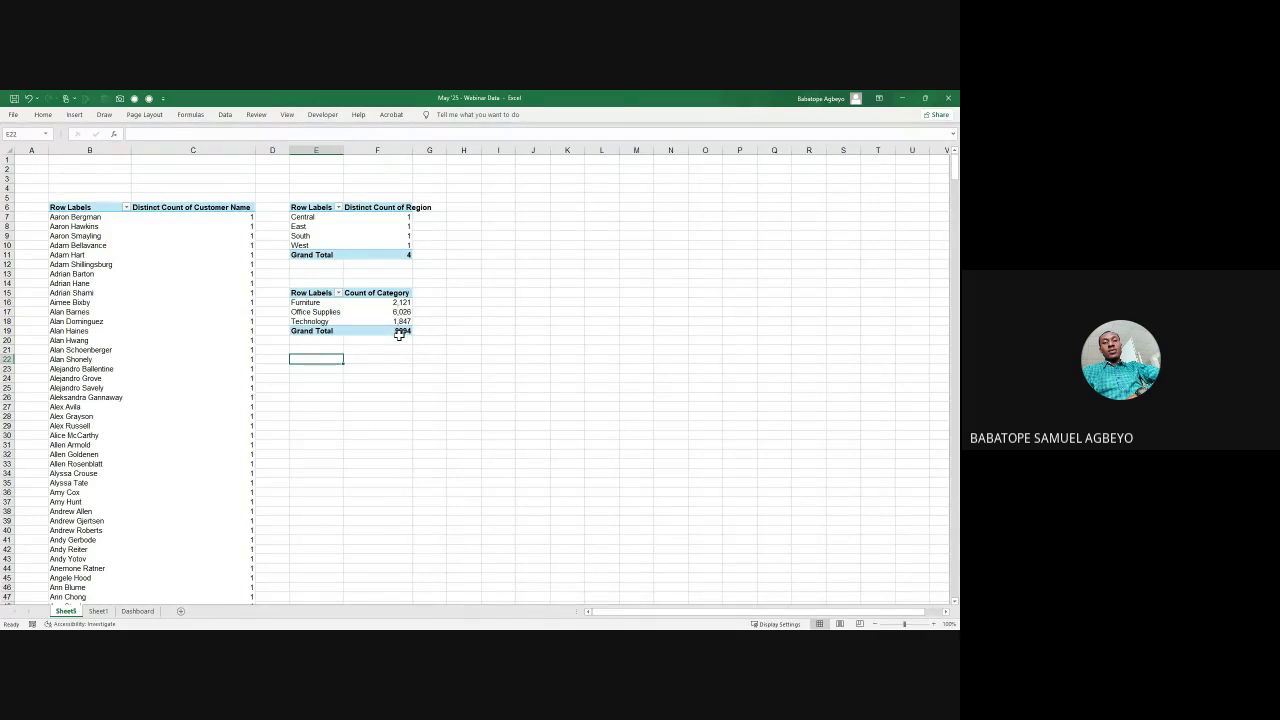
{"action": "left_click", "coordinate": [75, 115]}
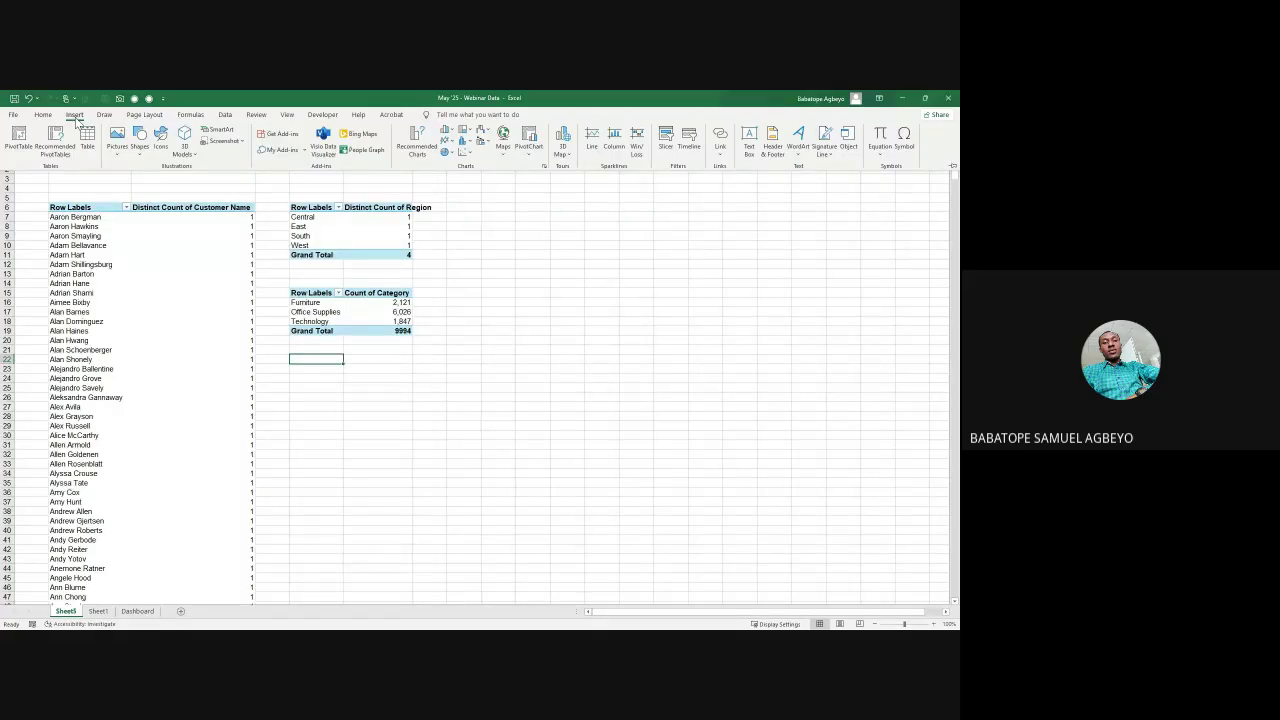
{"action": "left_click", "coordinate": [223, 132]}
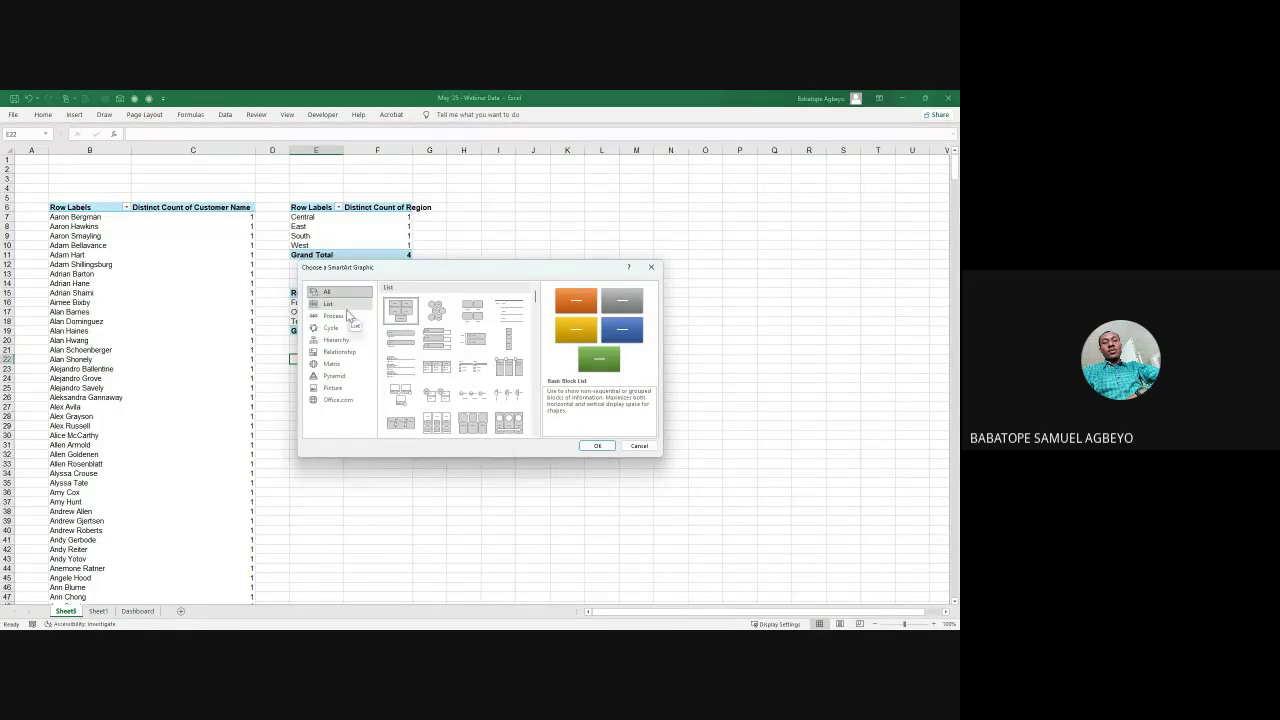
{"action": "left_click", "coordinate": [336, 304]}
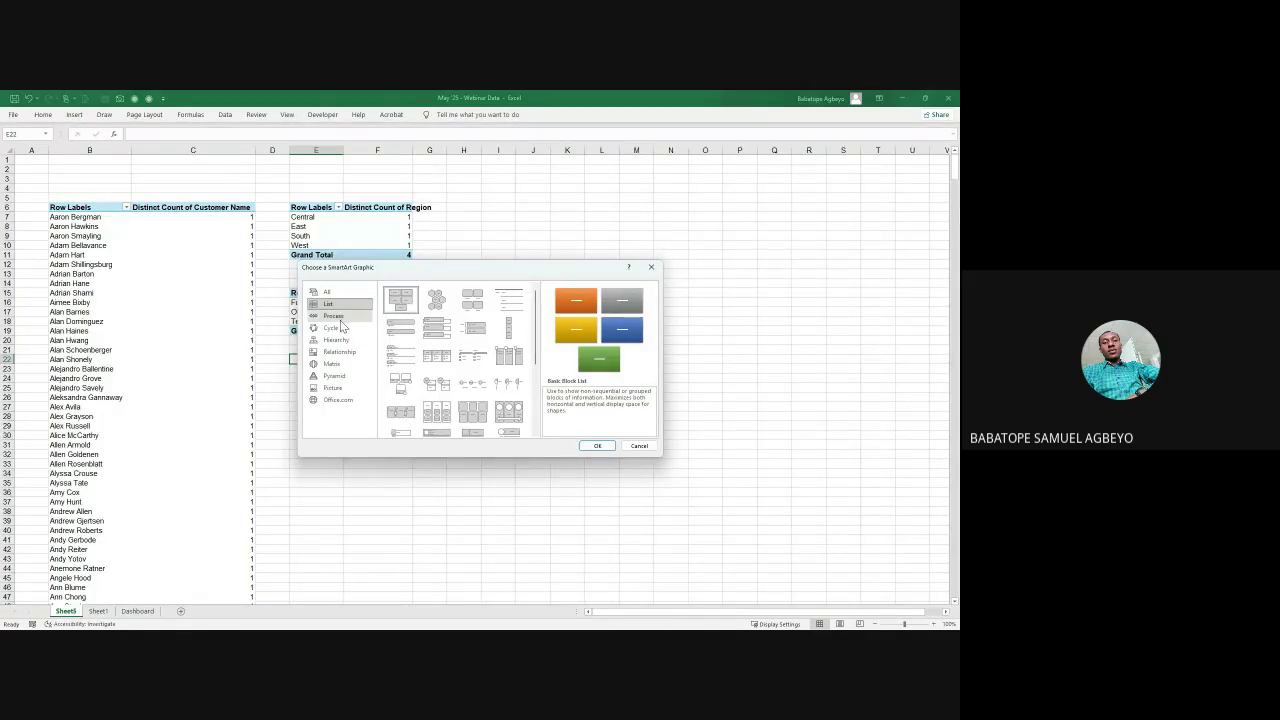
{"action": "left_click", "coordinate": [338, 341]}
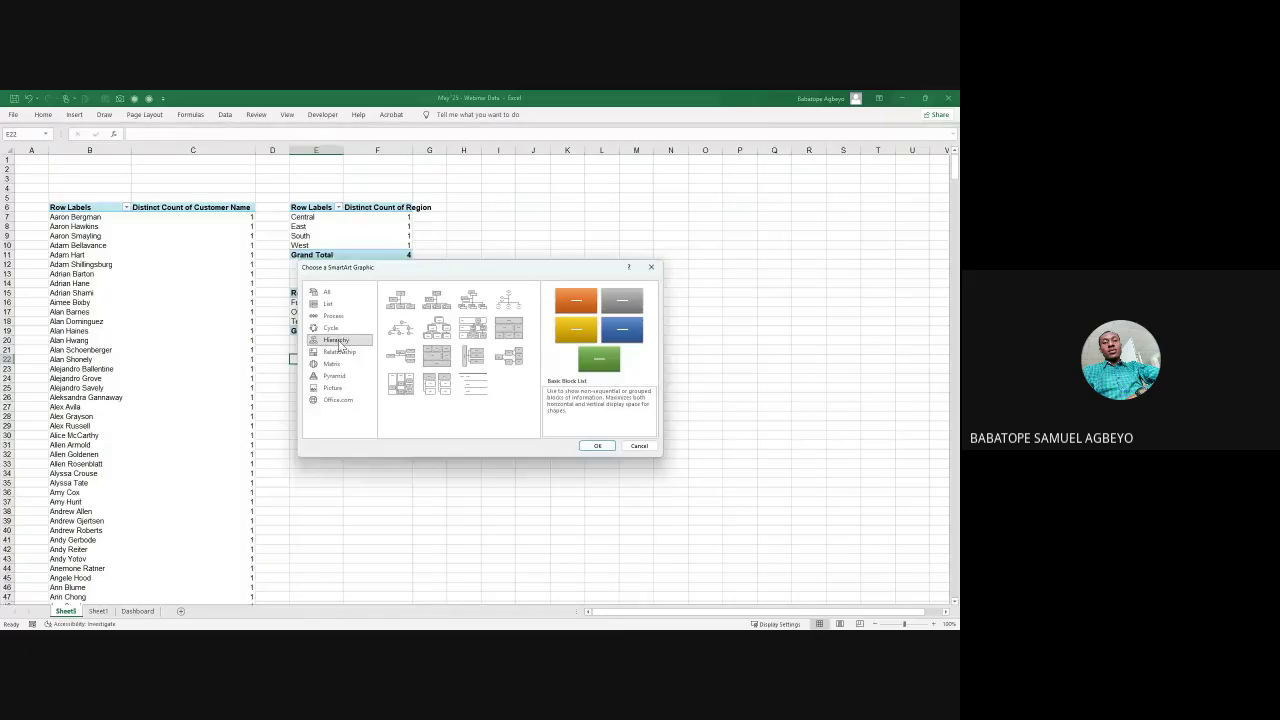
{"action": "left_click", "coordinate": [406, 305]}
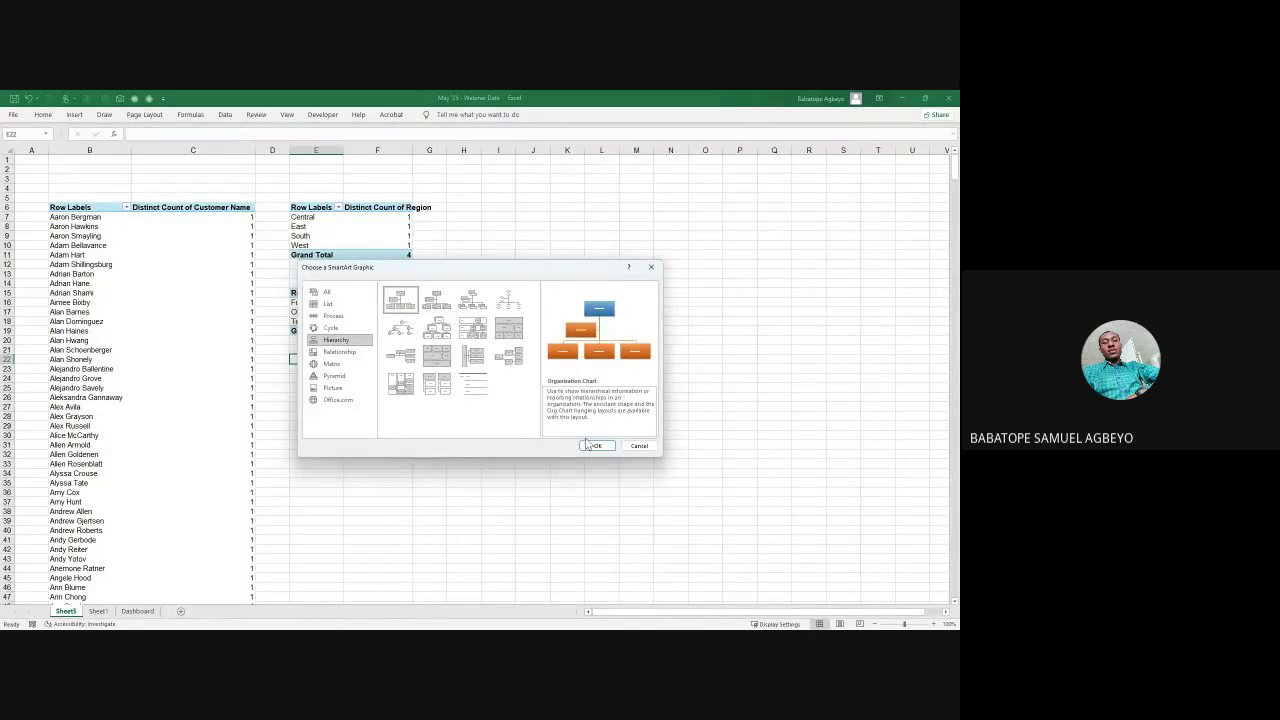
{"action": "left_click", "coordinate": [592, 445]}
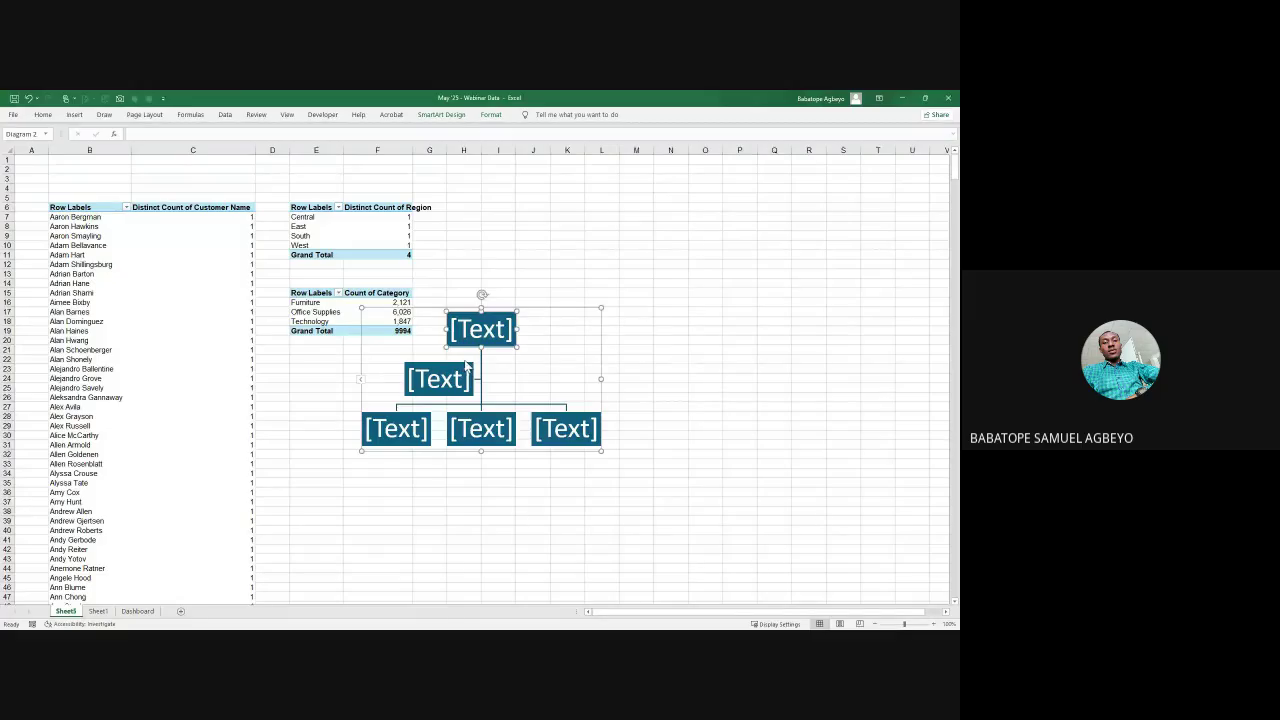
{"action": "left_click", "coordinate": [463, 367]}
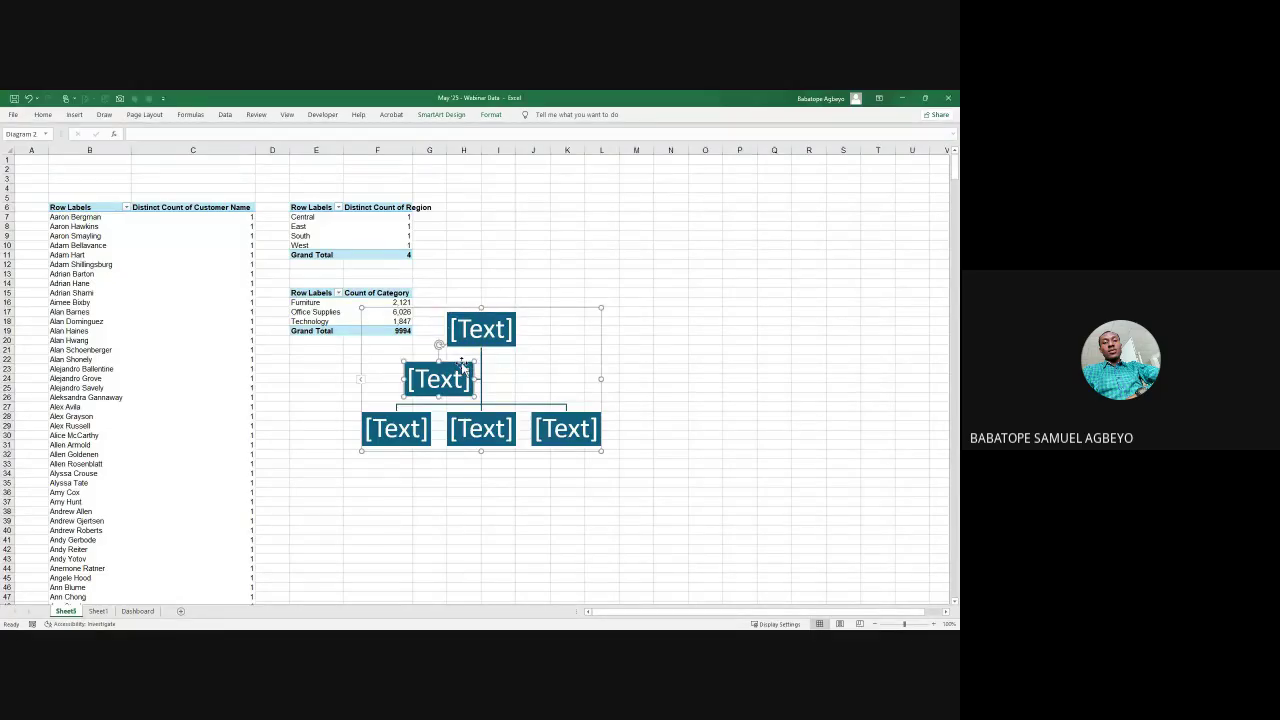
{"action": "key", "text": "Delete"}
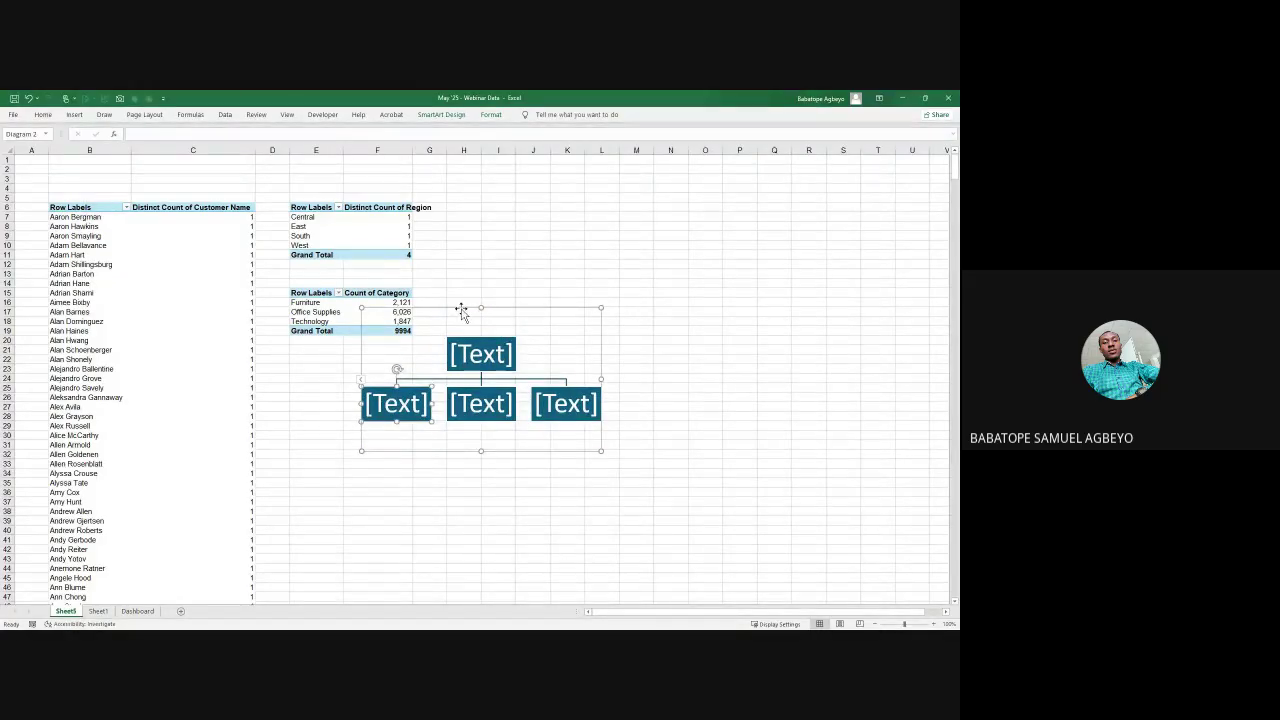
{"action": "left_click", "coordinate": [462, 311]}
{"action": "key", "text": "Delete"}
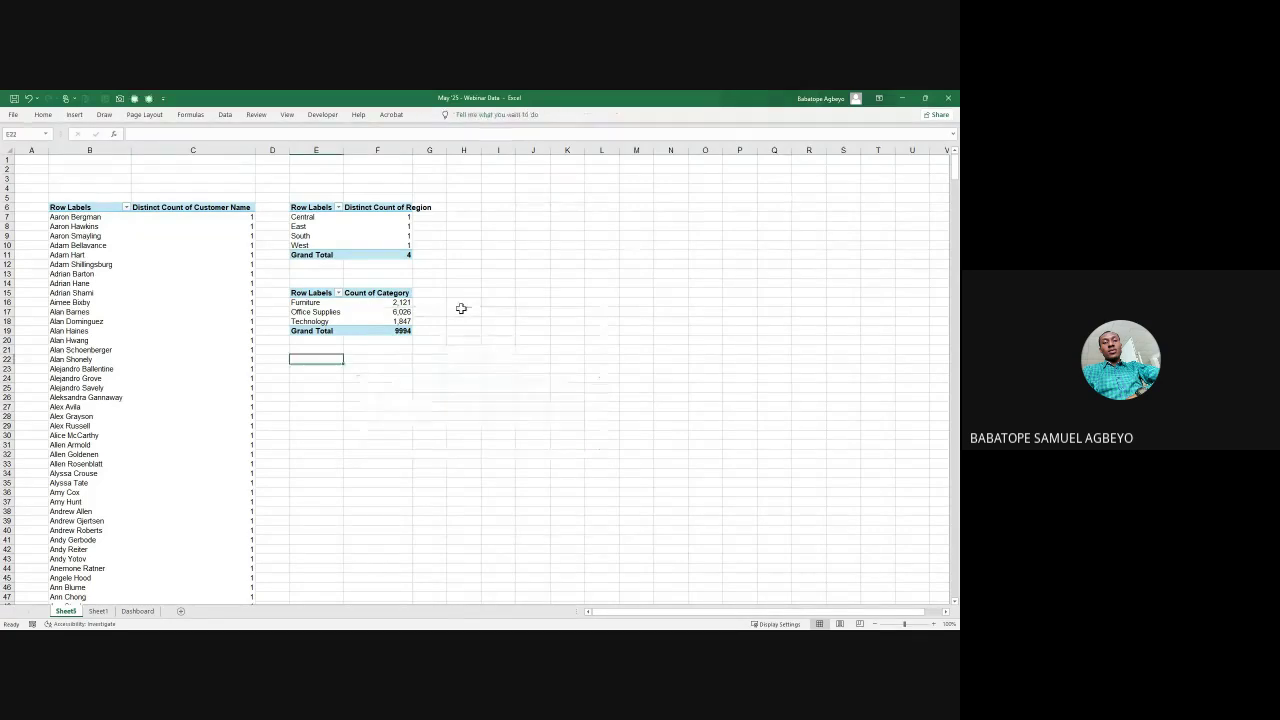
Step: Insert a Name and Title Organization Chart SmartArt from the Hierarchy layouts and delete its assistant box, leaving one parent and three child boxes
{"action": "left_click", "coordinate": [76, 115]}
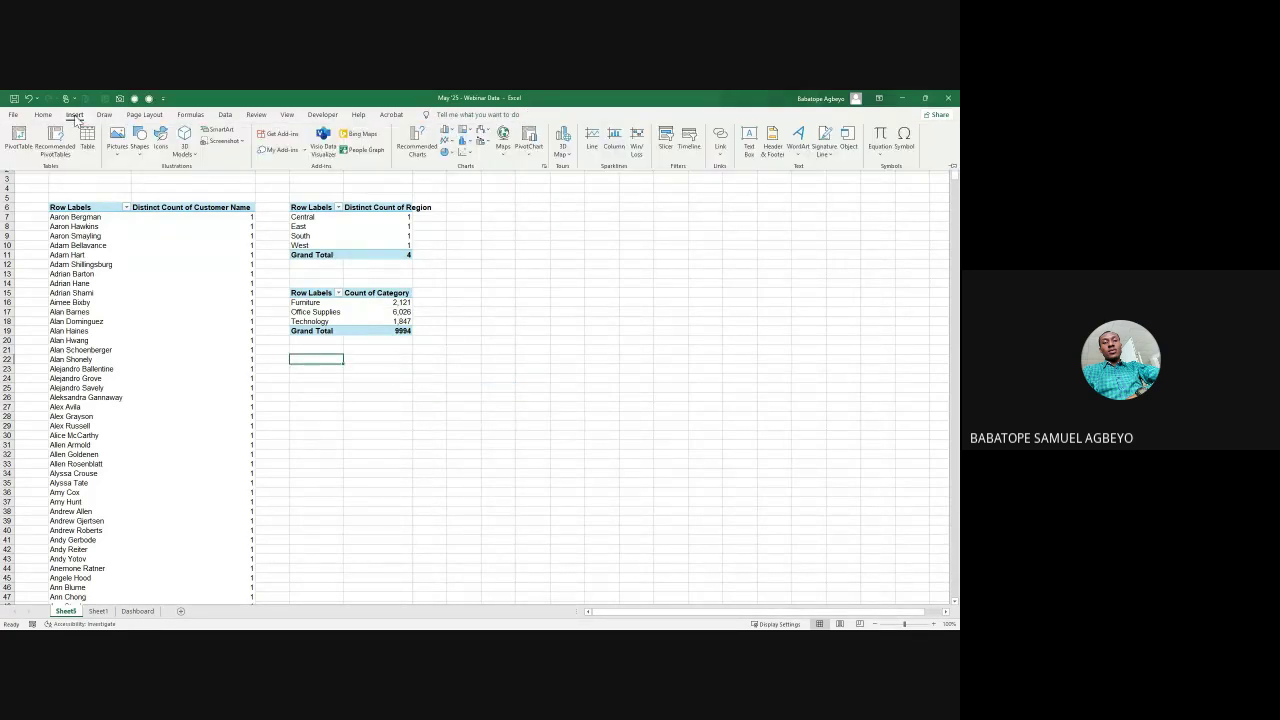
{"action": "left_click", "coordinate": [221, 131]}
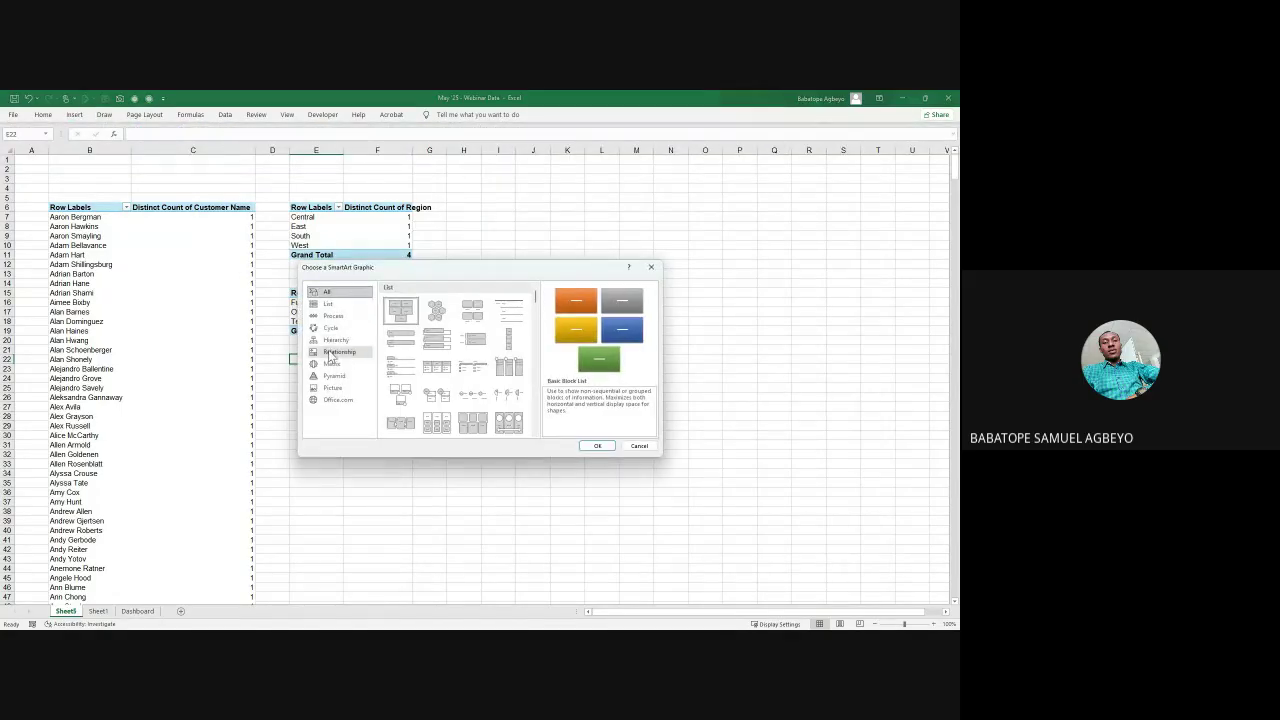
{"action": "left_click", "coordinate": [336, 342]}
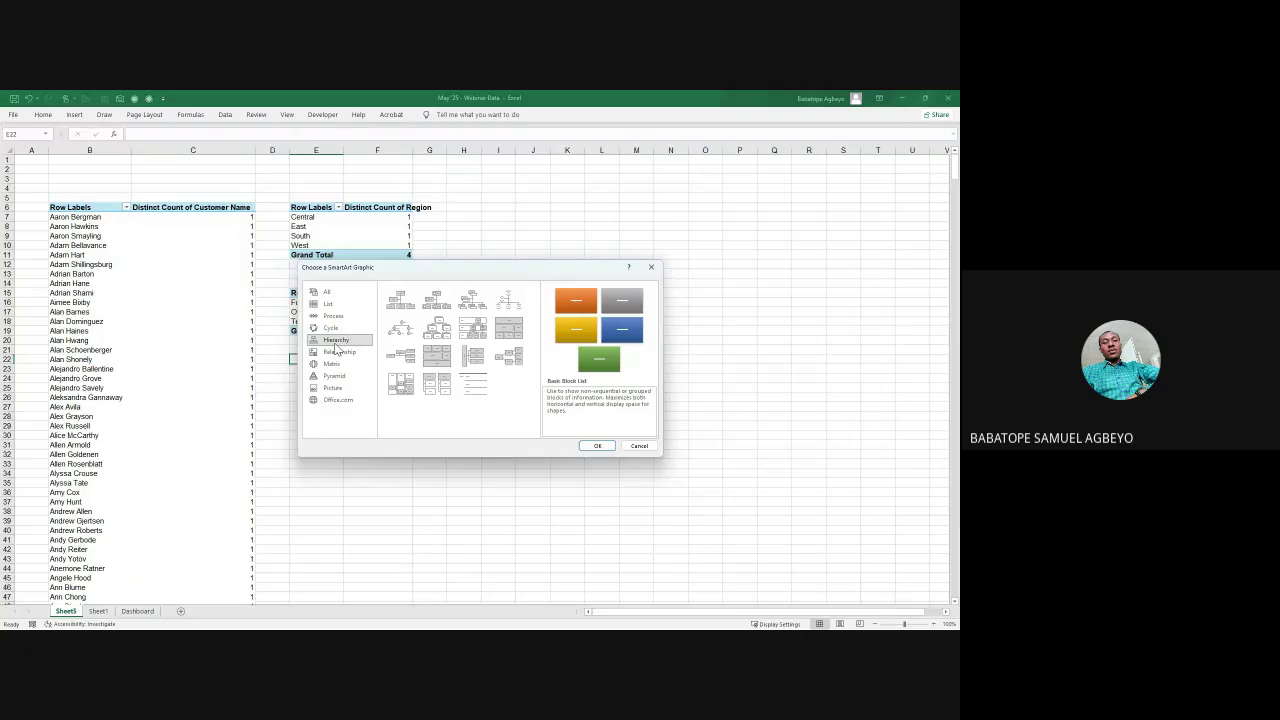
{"action": "left_click", "coordinate": [474, 302]}
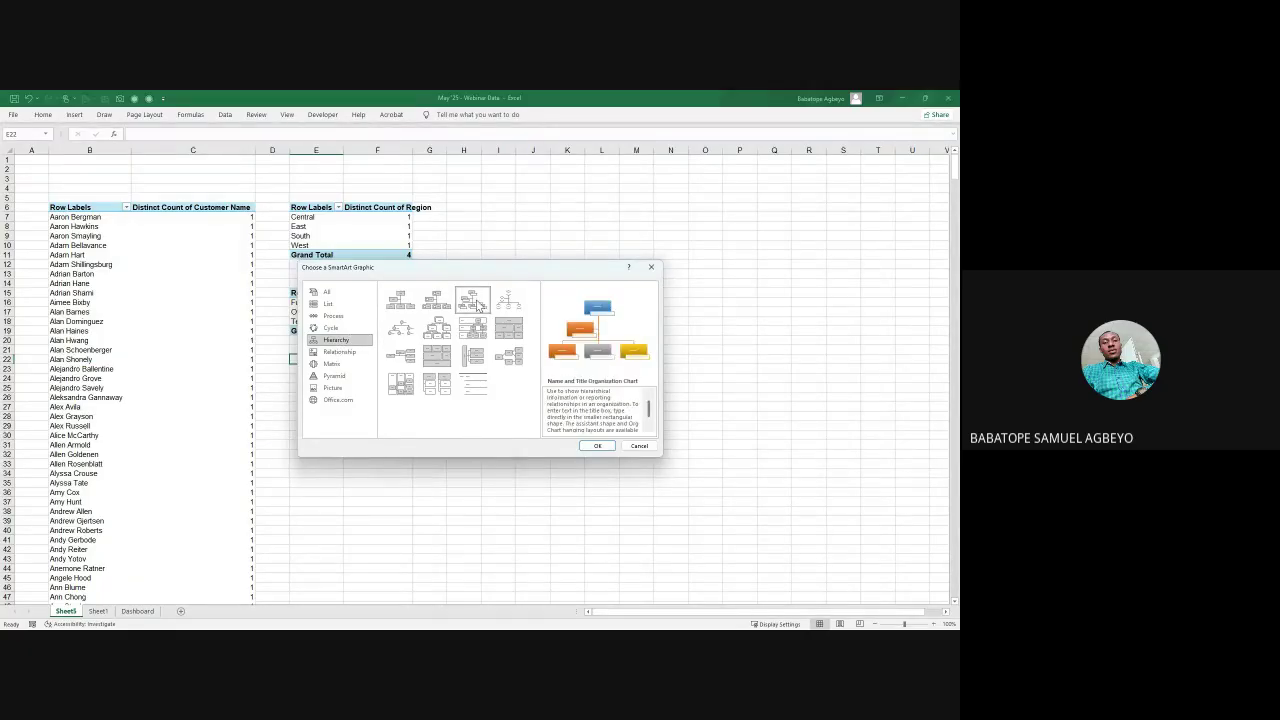
{"action": "left_click", "coordinate": [598, 446]}
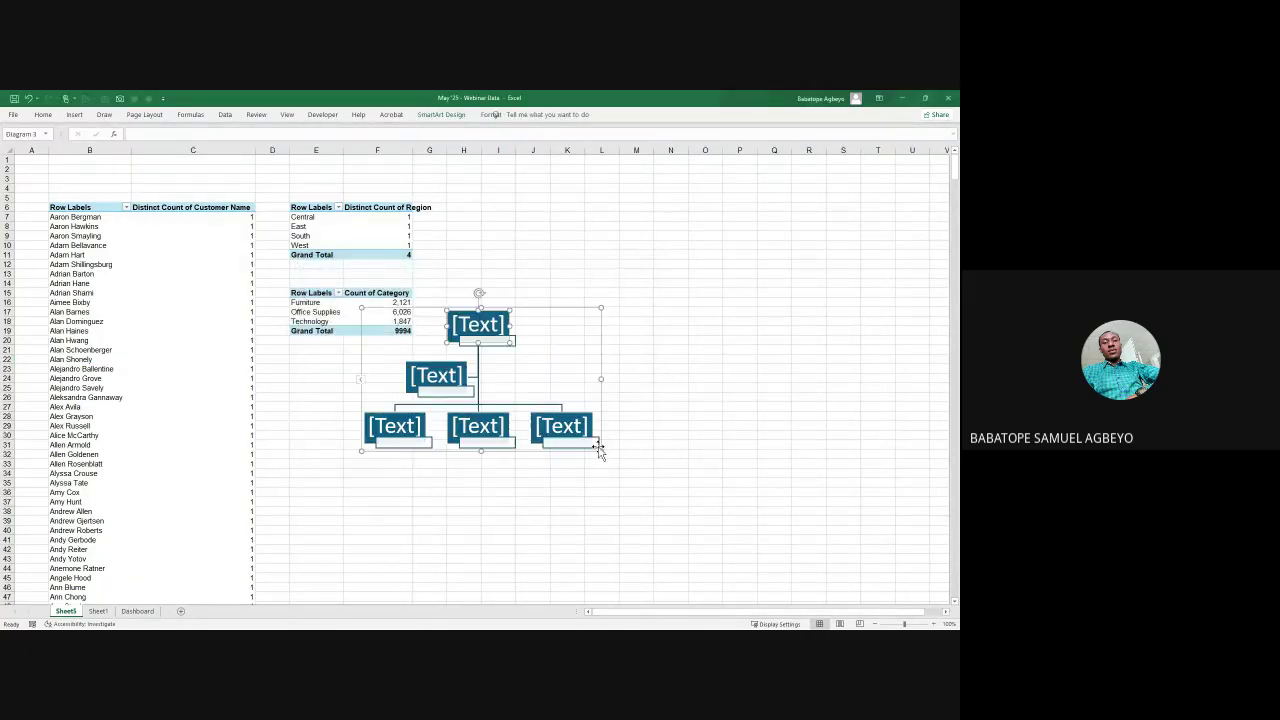
{"action": "left_click", "coordinate": [457, 365]}
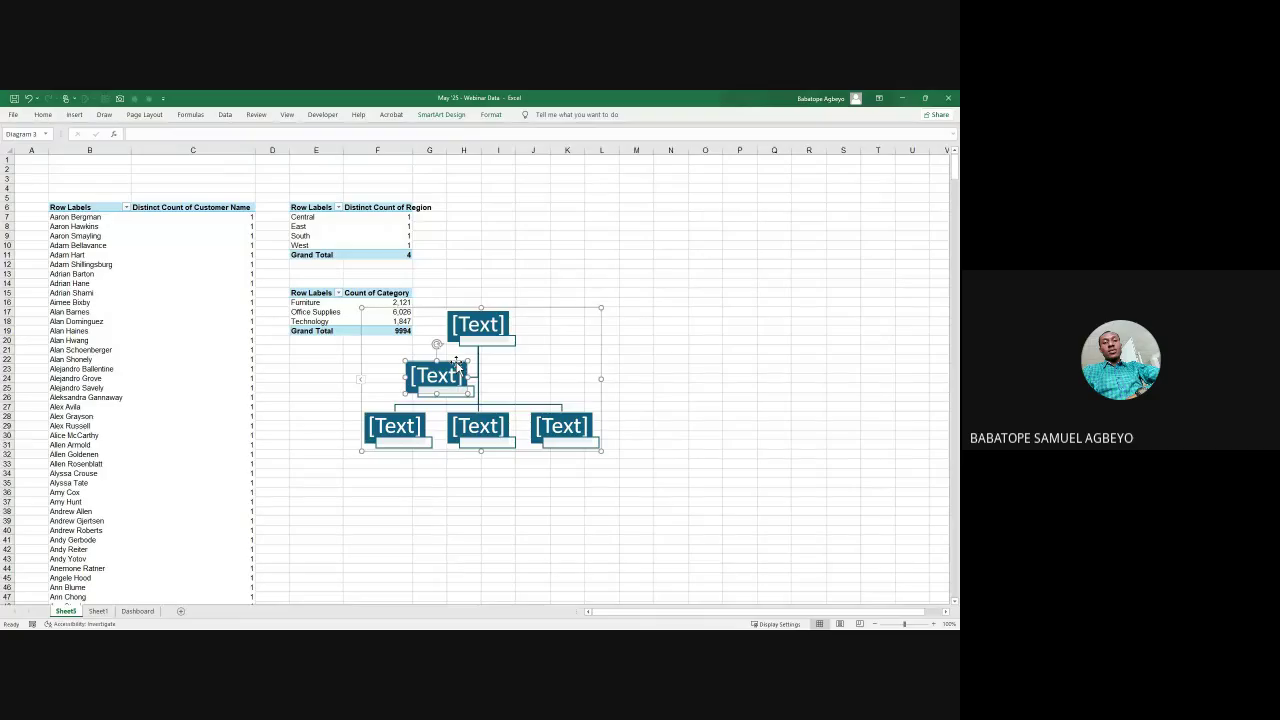
{"action": "key", "text": "Delete"}
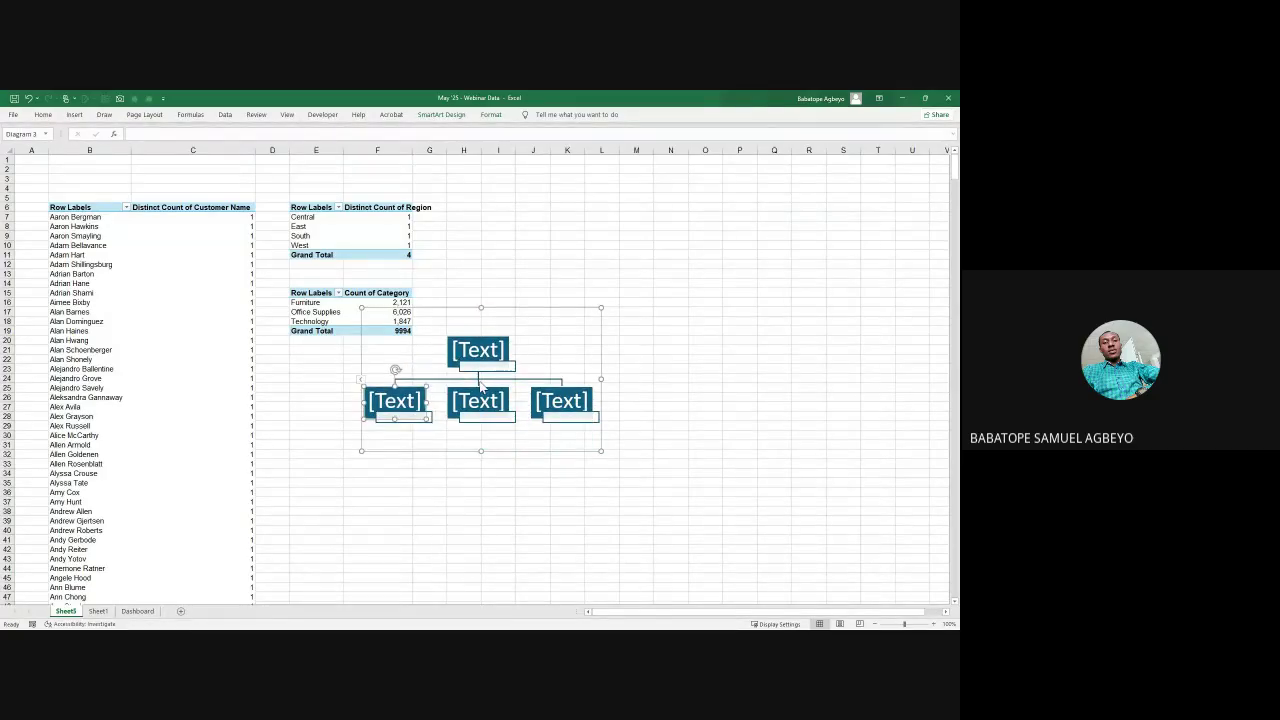
{"action": "left_click", "coordinate": [400, 481]}
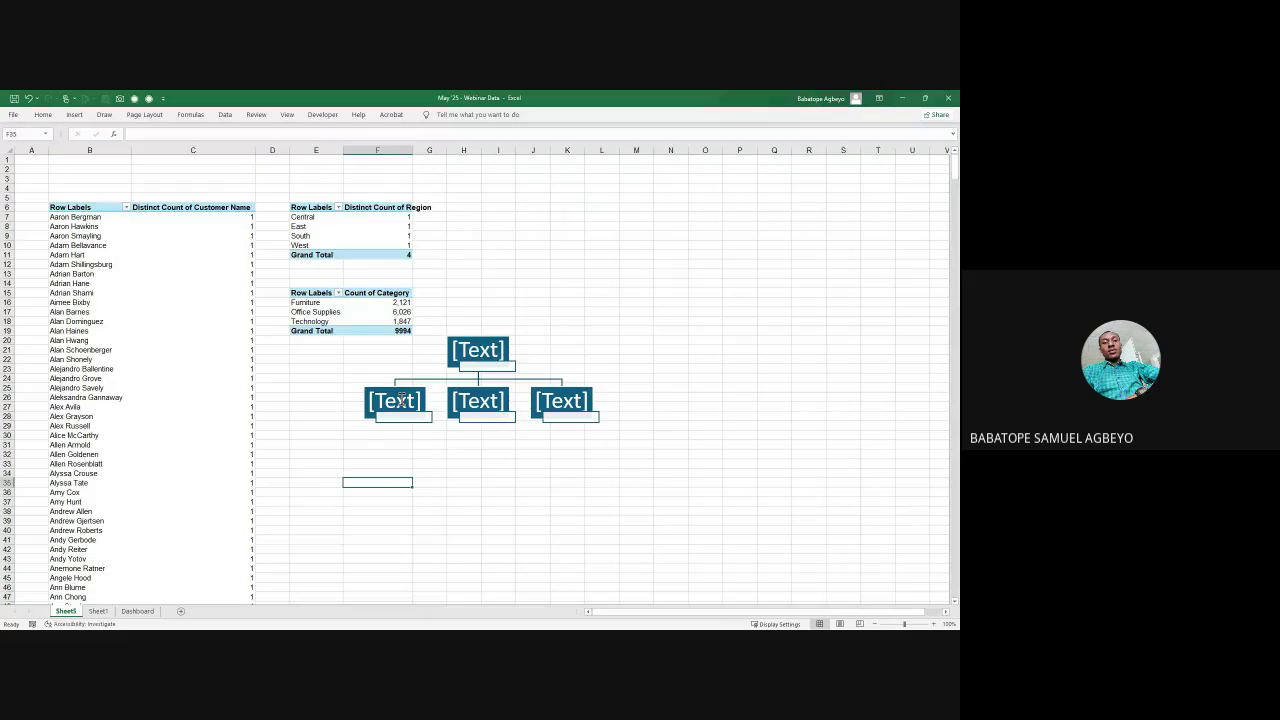
{"action": "left_click", "coordinate": [400, 398]}
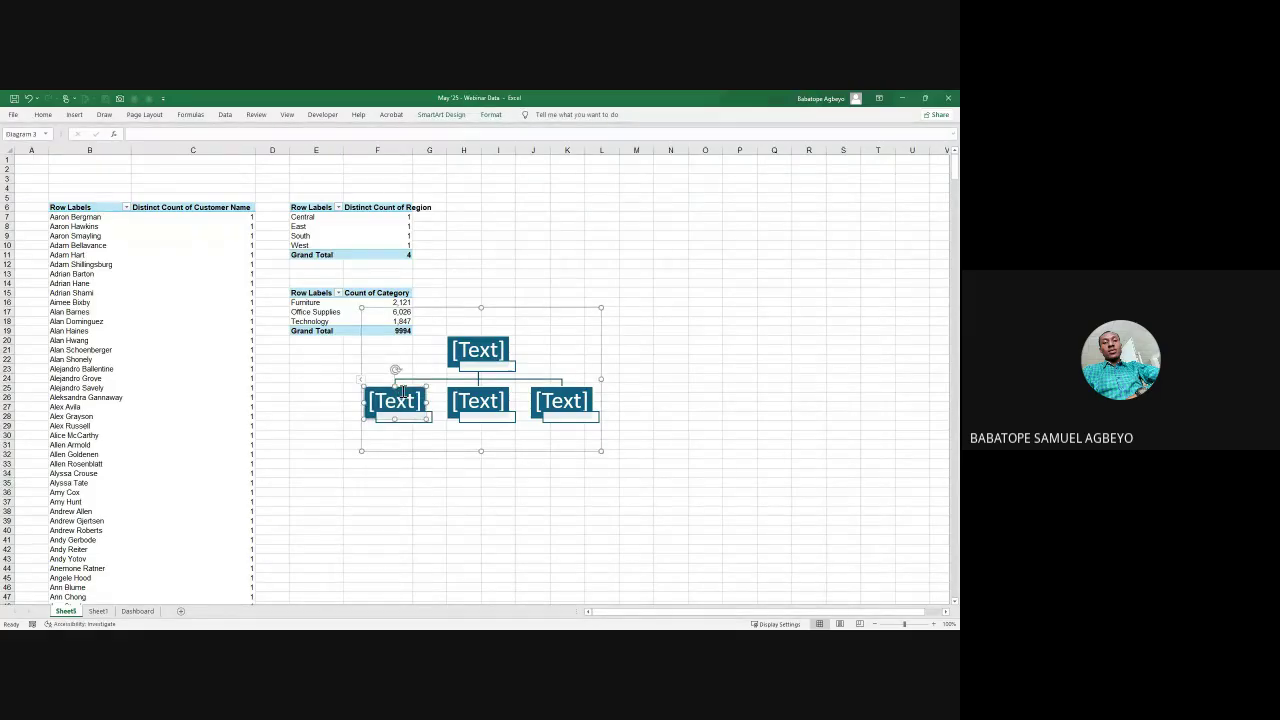
Step: Try to start a cell-link formula inside the first child box of the SmartArt chart
{"action": "type", "text": "="}
{"action": "key", "text": "Escape"}
{"action": "left_click", "coordinate": [404, 398]}
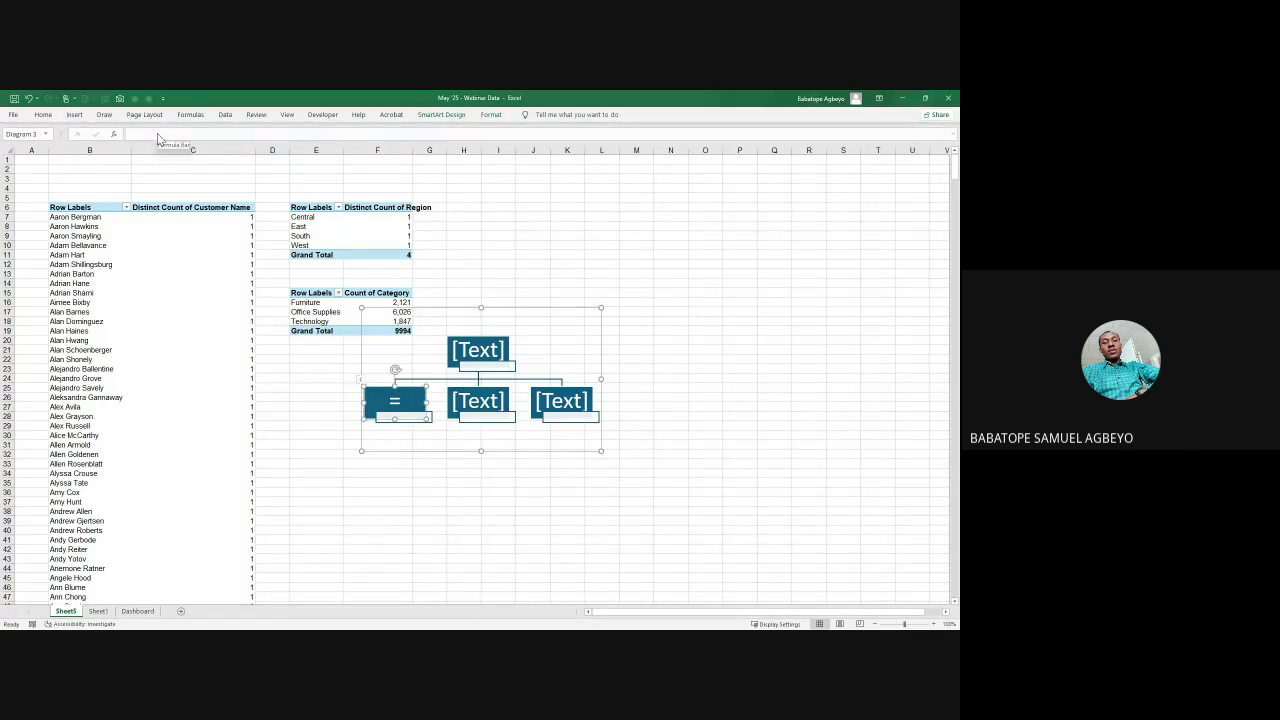
Step: Convert the organization chart SmartArt to shapes and delete the small title box attached to the parent box
{"action": "left_click", "coordinate": [527, 307]}
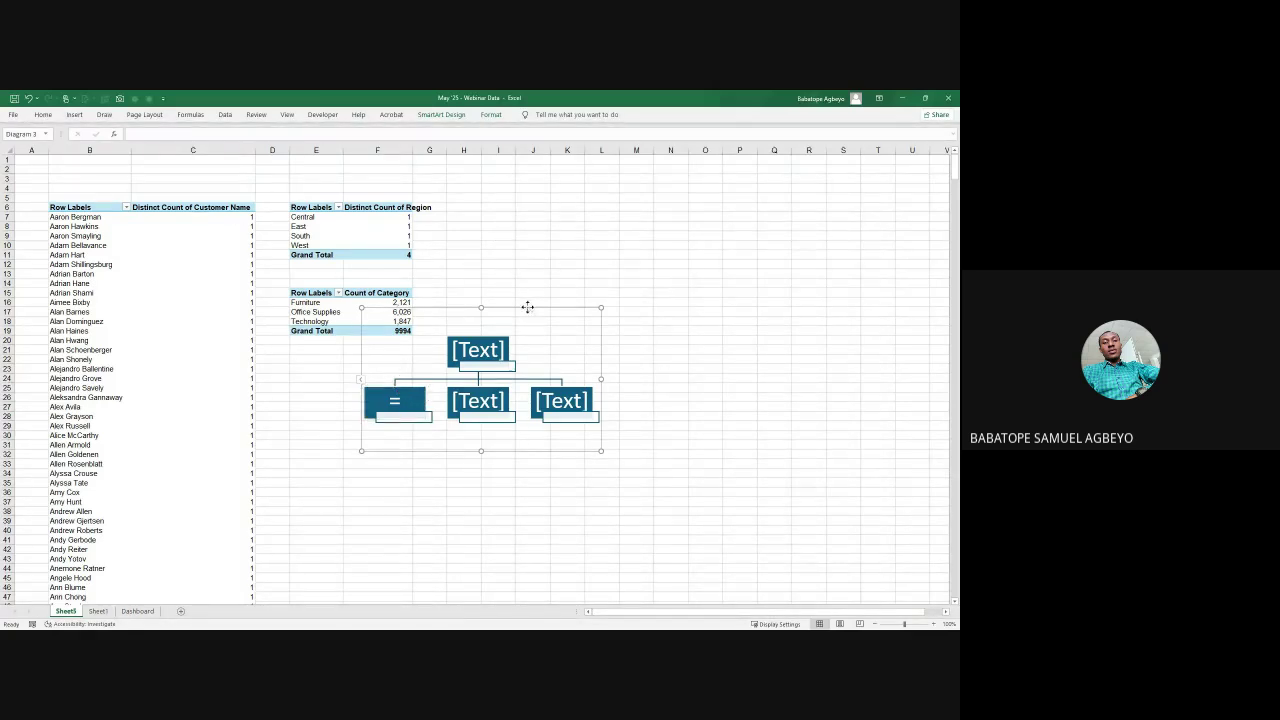
{"action": "left_click", "coordinate": [490, 114]}
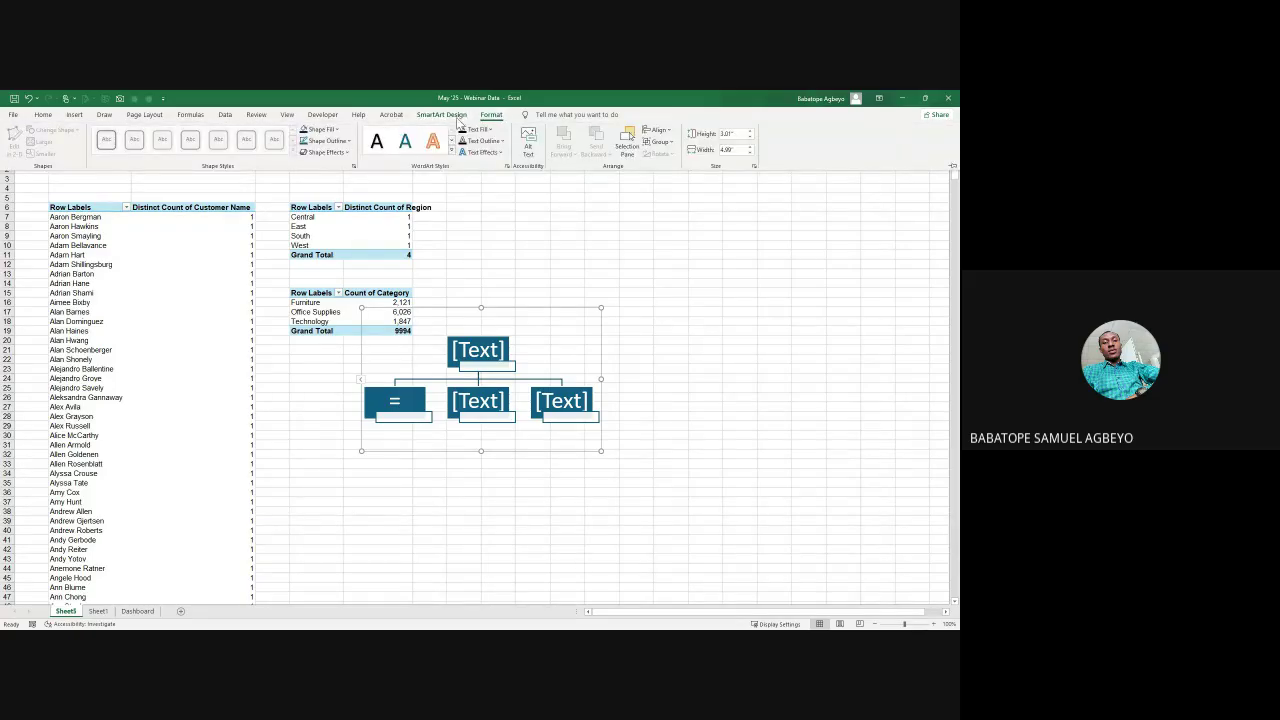
{"action": "left_click", "coordinate": [443, 114]}
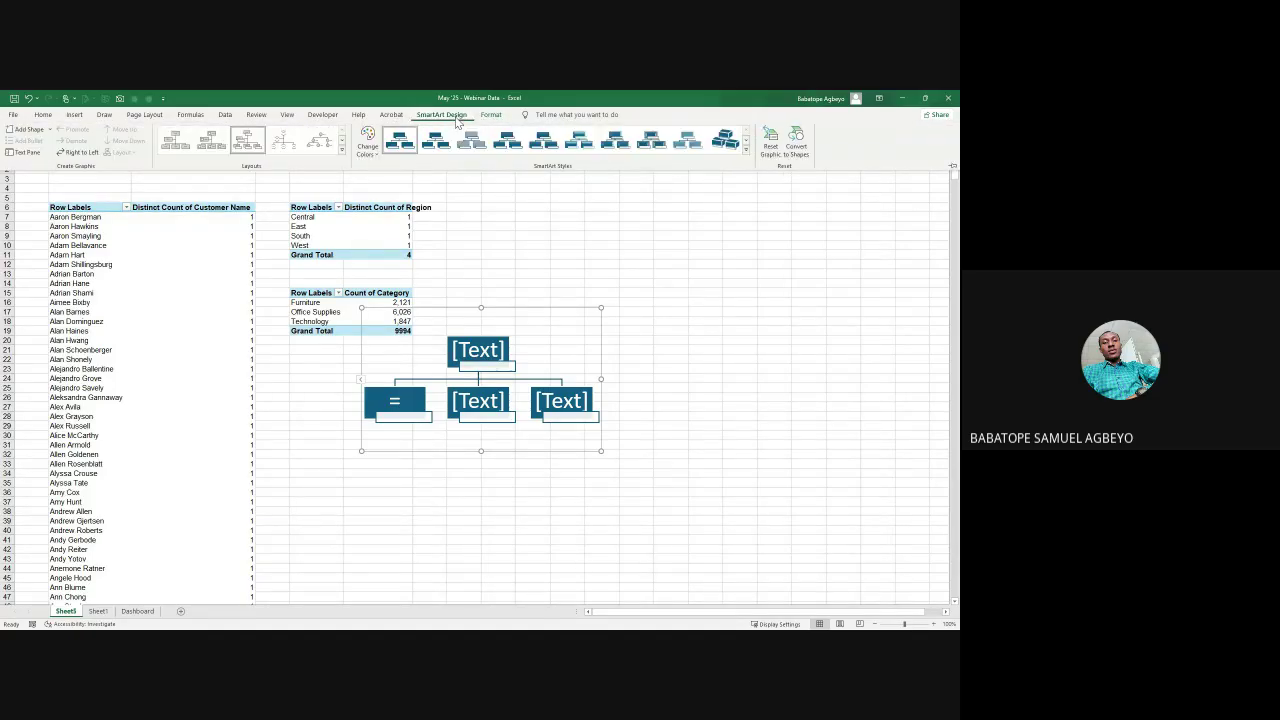
{"action": "left_click", "coordinate": [796, 142]}
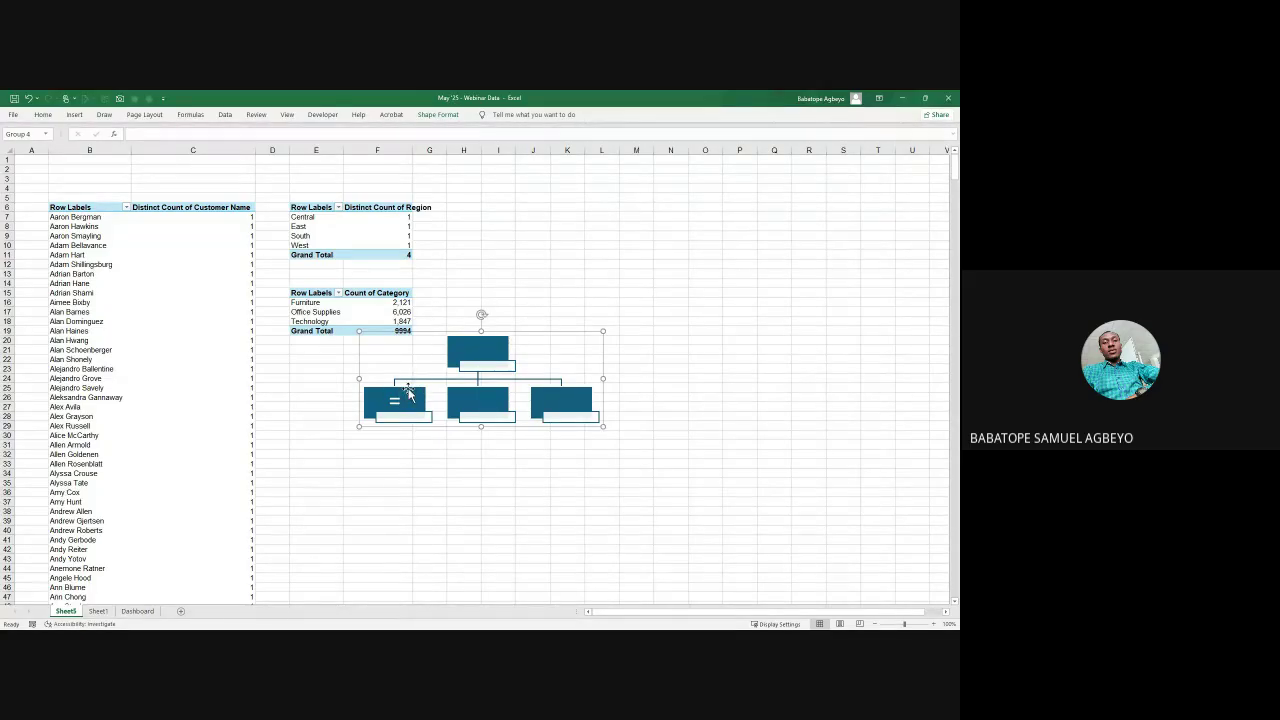
{"action": "left_click", "coordinate": [500, 366]}
{"action": "key", "text": "Delete"}
Step: Label the small title boxes of the three child shapes Furnitures, Office Supplies and Technology
{"action": "left_click", "coordinate": [391, 420]}
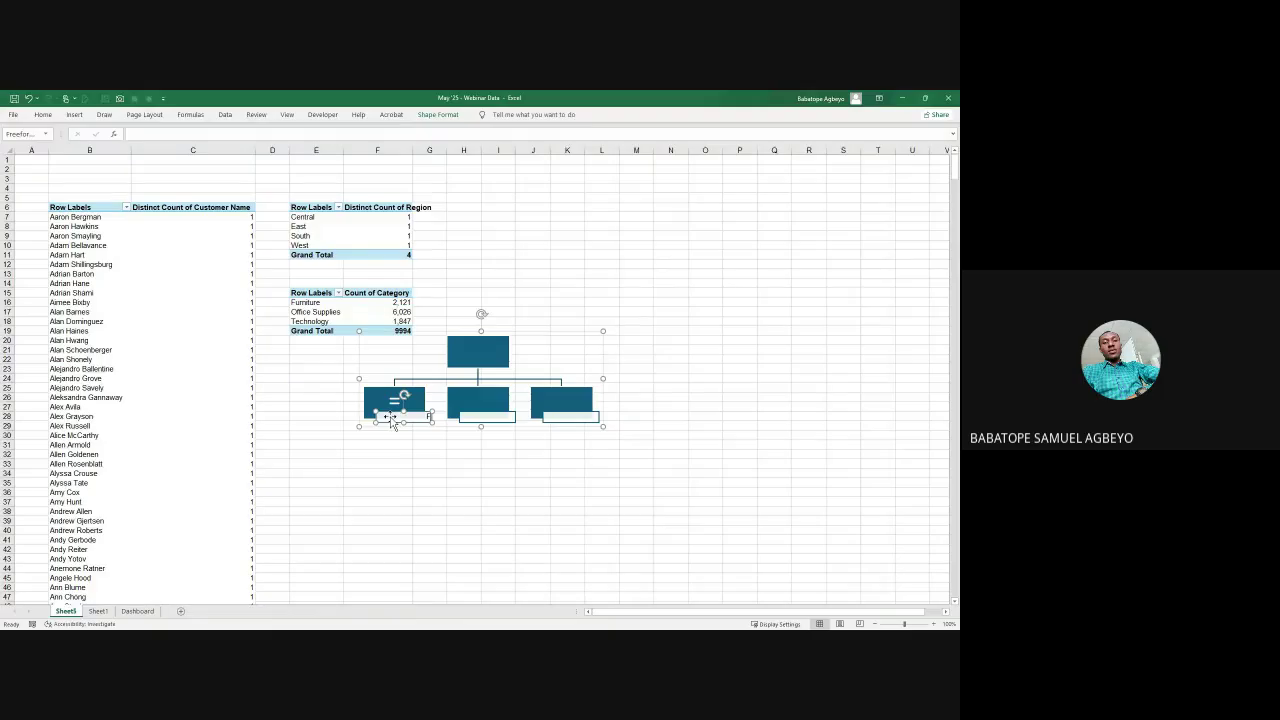
{"action": "type", "text": "Furnitures"}
{"action": "left_click", "coordinate": [486, 414]}
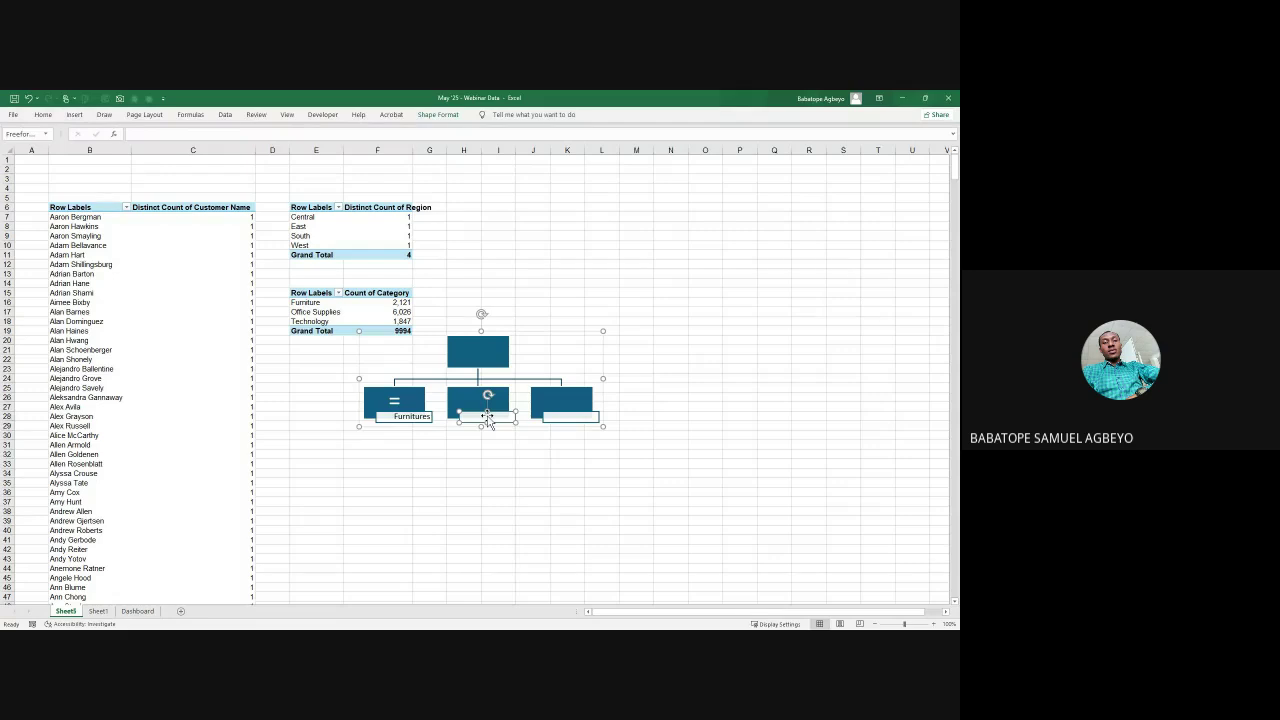
{"action": "type", "text": "Office Supplies"}
{"action": "left_click", "coordinate": [566, 418]}
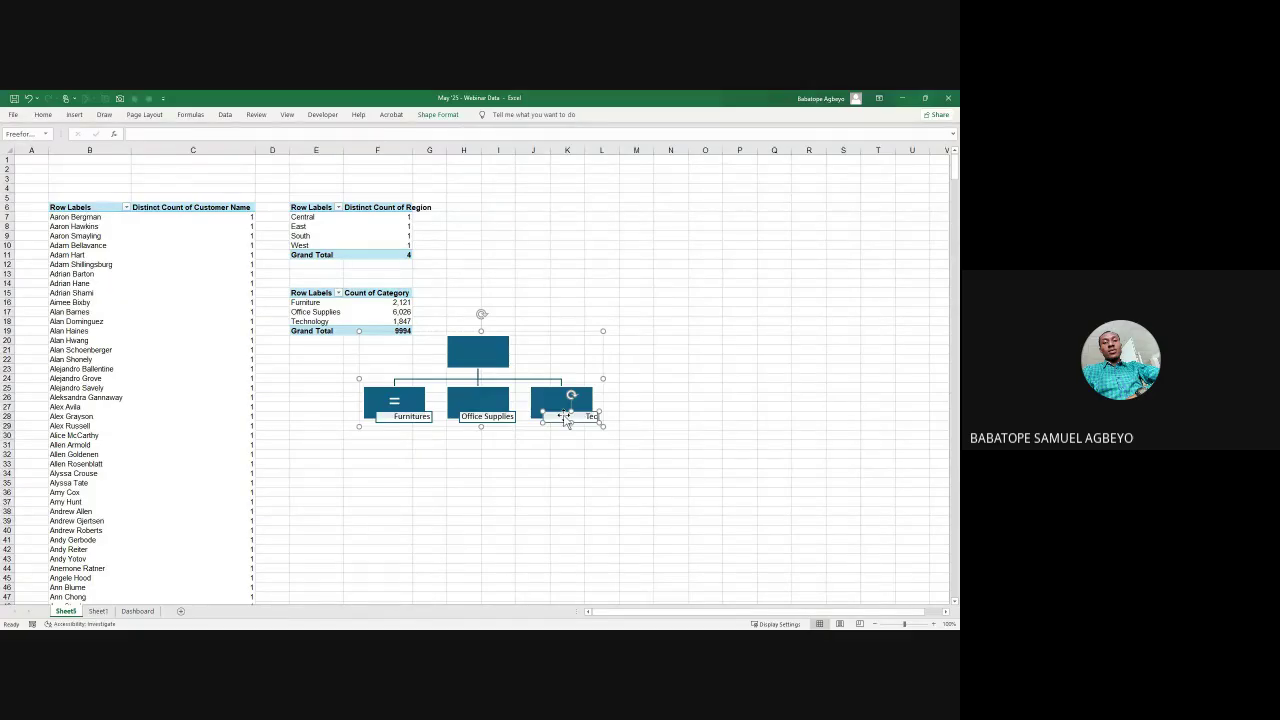
{"action": "type", "text": "Technology"}
Step: Center the text horizontally in the Furnitures, Office Supplies and Technology labels
{"action": "left_click", "coordinate": [415, 415]}
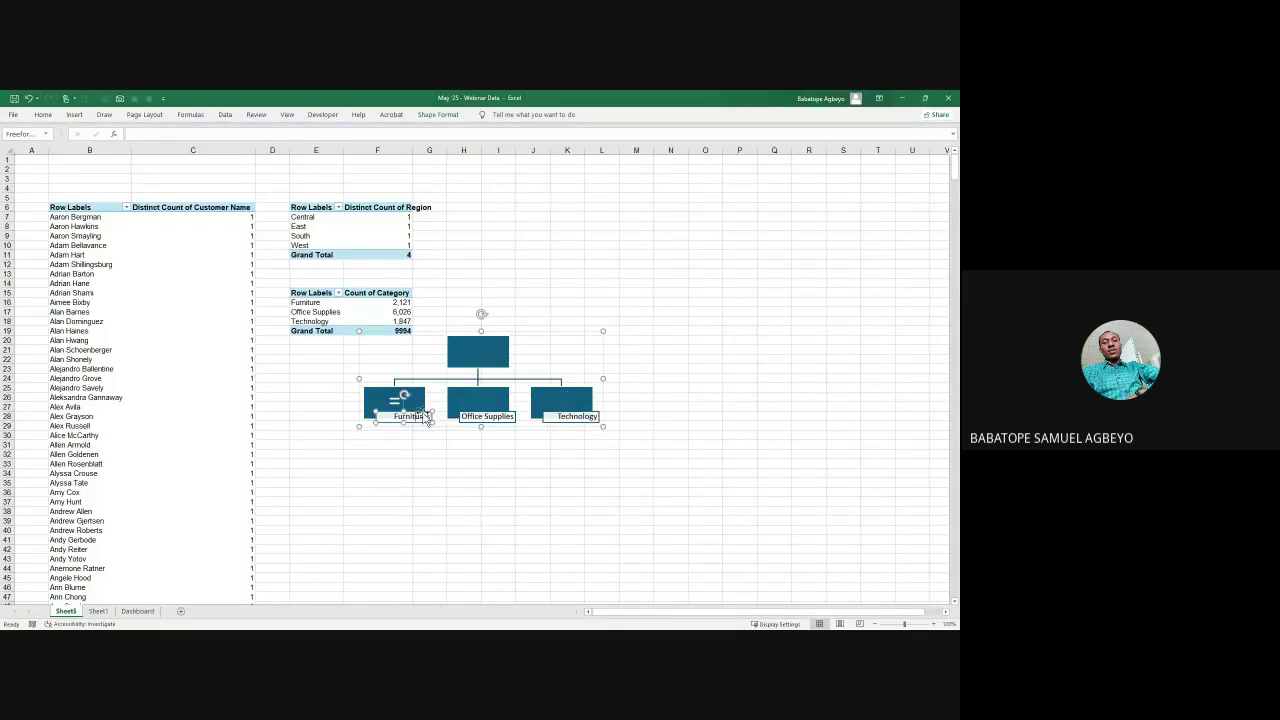
{"action": "left_click", "coordinate": [490, 415], "text": "shift"}
{"action": "left_click", "coordinate": [560, 416], "text": "shift"}
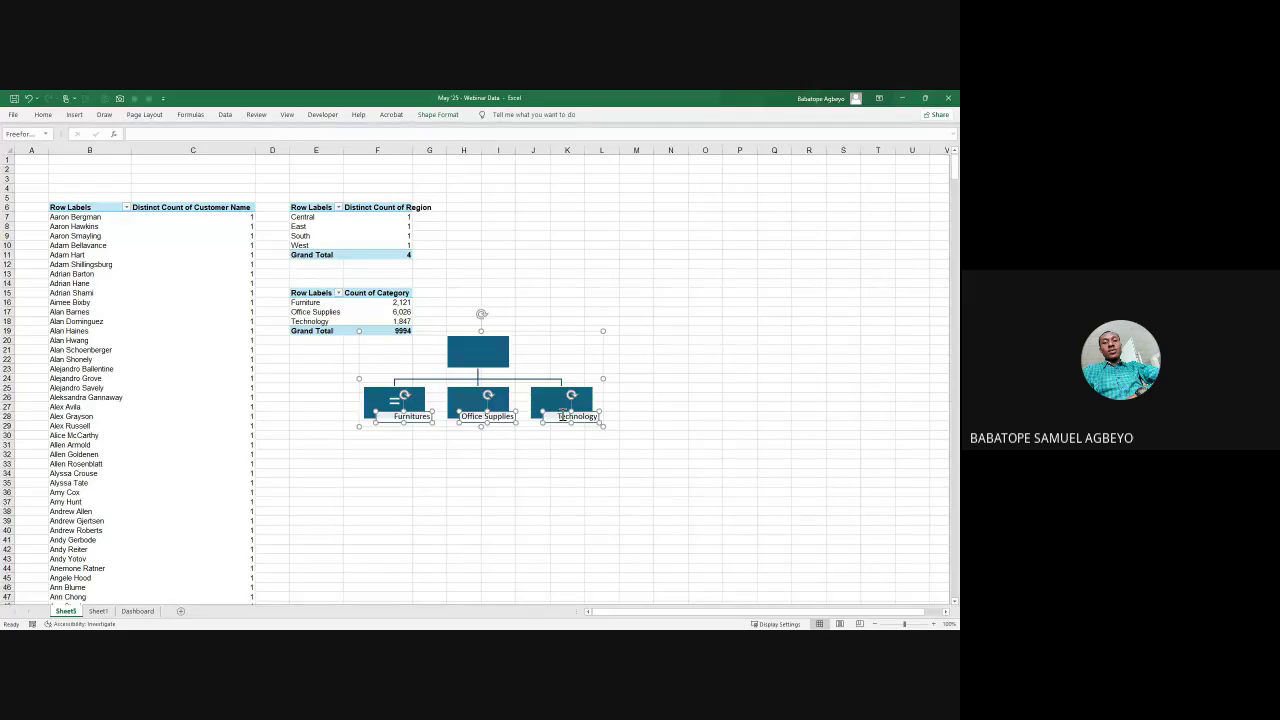
{"action": "left_click", "coordinate": [43, 114]}
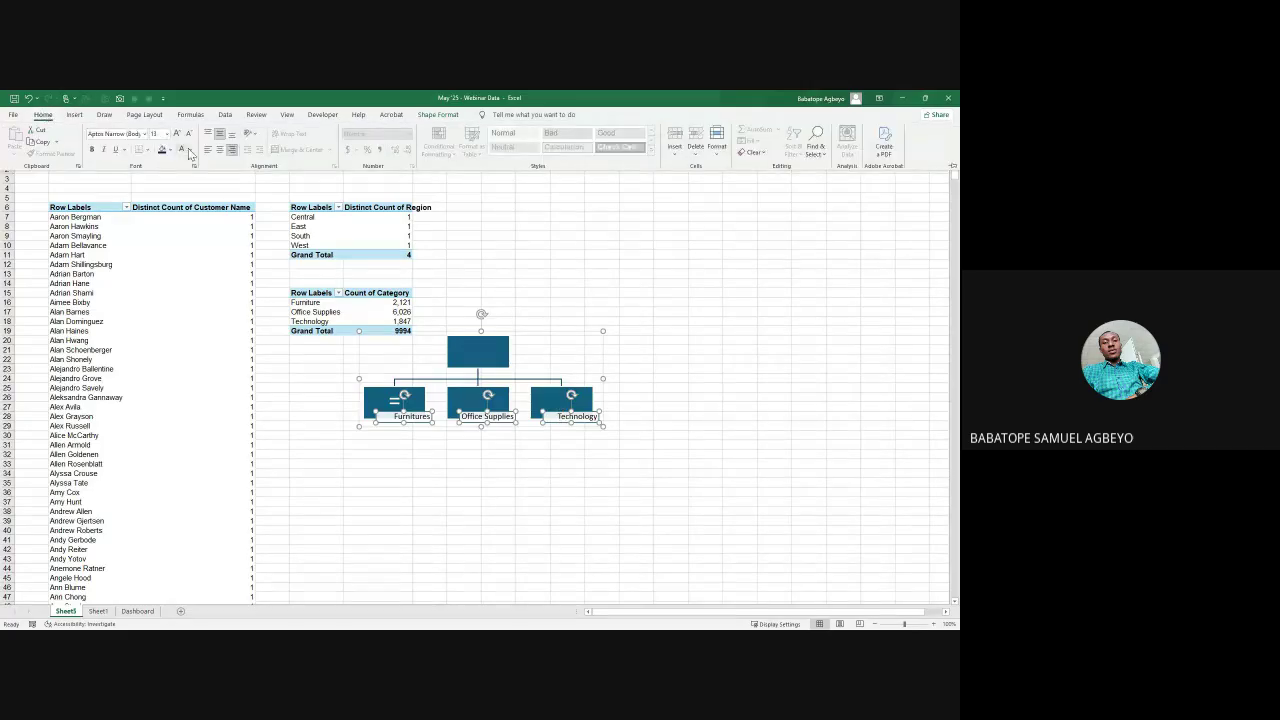
{"action": "left_click", "coordinate": [221, 151]}
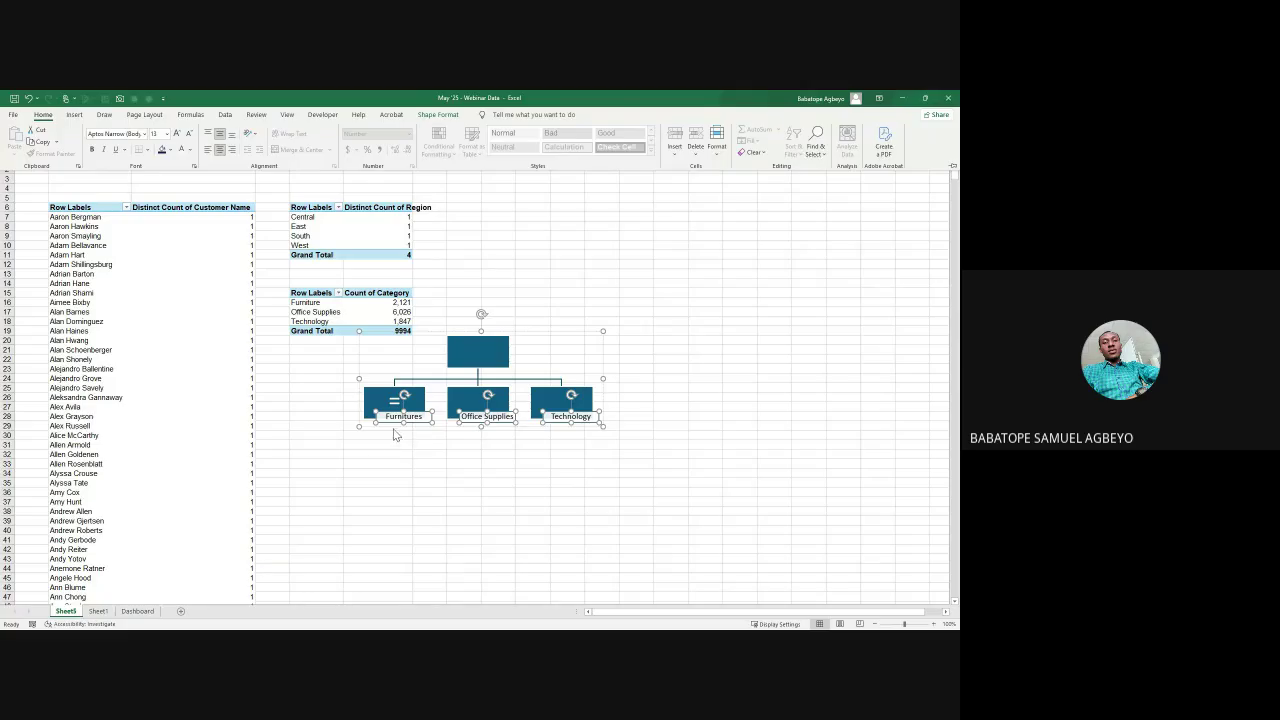
{"action": "left_click", "coordinate": [362, 482]}
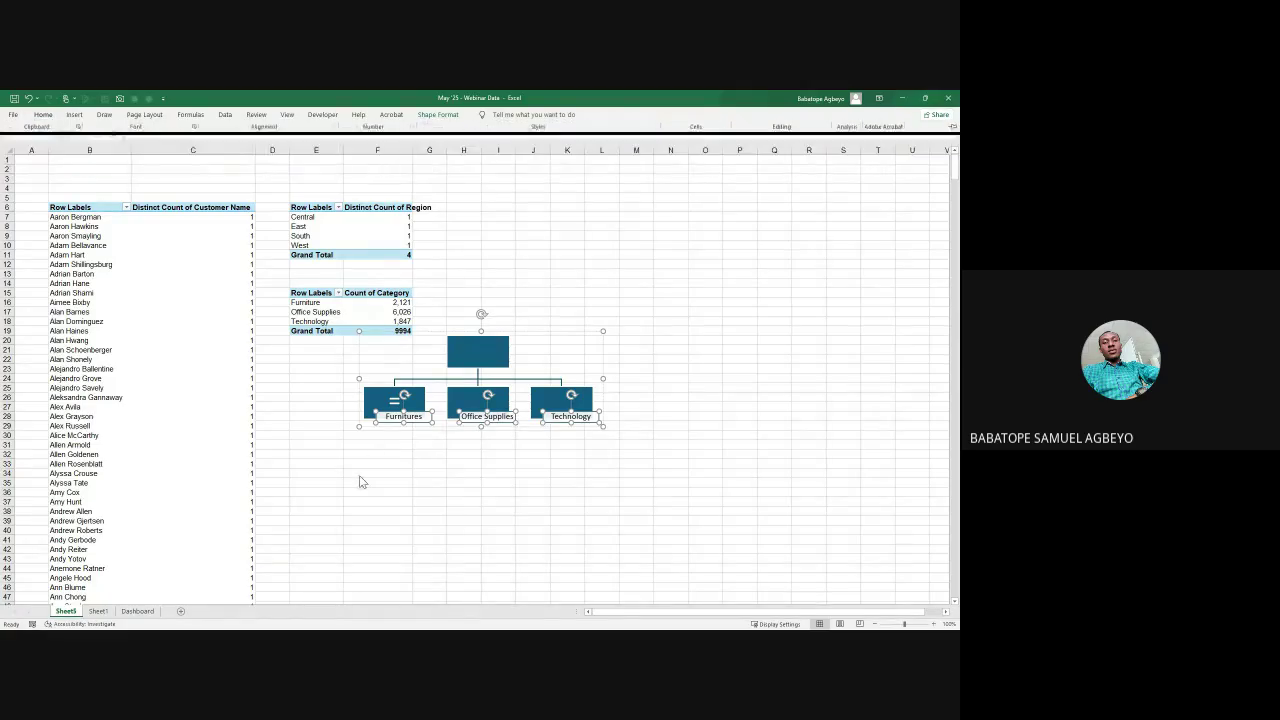
Step: Cut the hierarchy shape group from Sheet5 and paste it onto the Dashboard sheet
{"action": "left_click", "coordinate": [555, 333]}
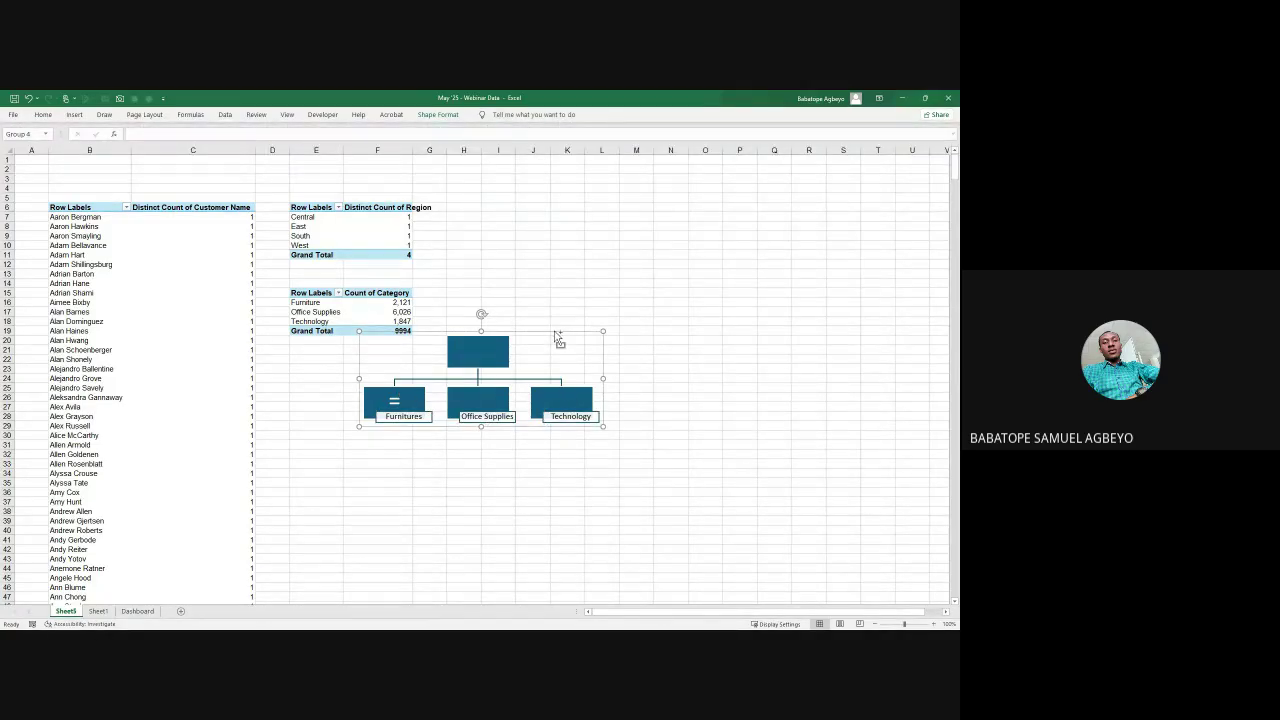
{"action": "key", "text": "Delete"}
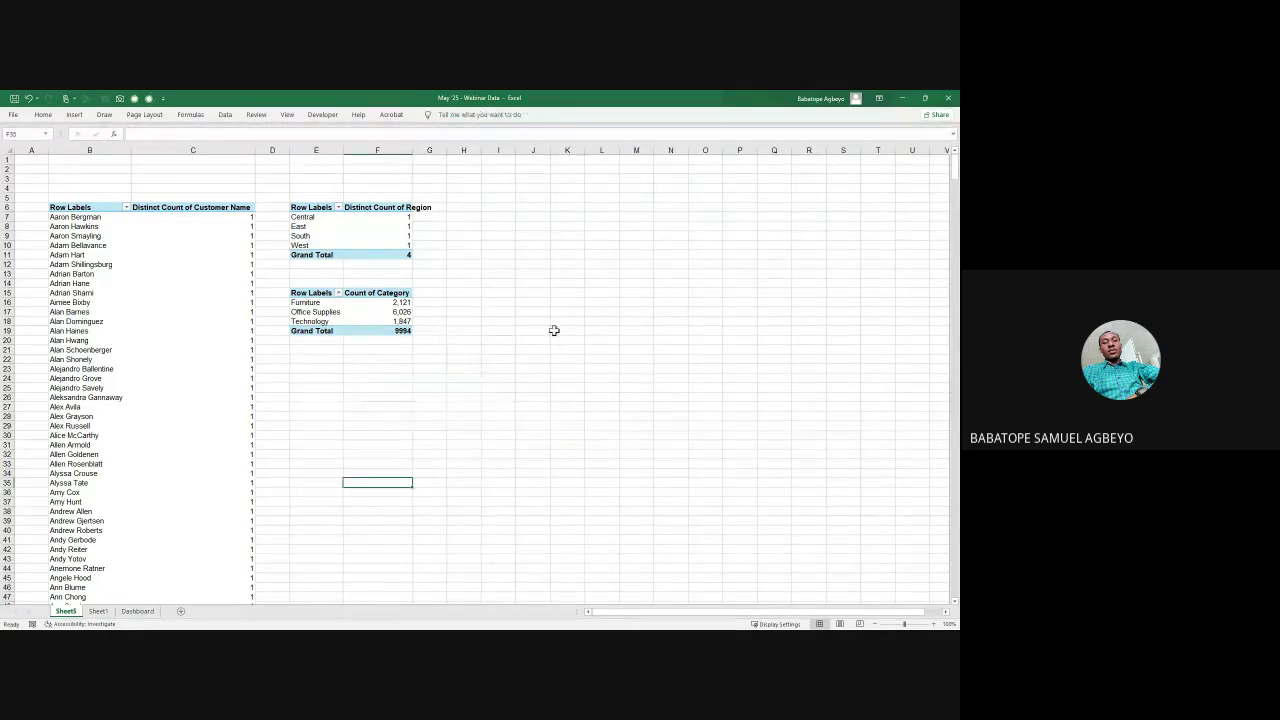
{"action": "left_click", "coordinate": [138, 611]}
{"action": "key", "text": "ctrl+v"}
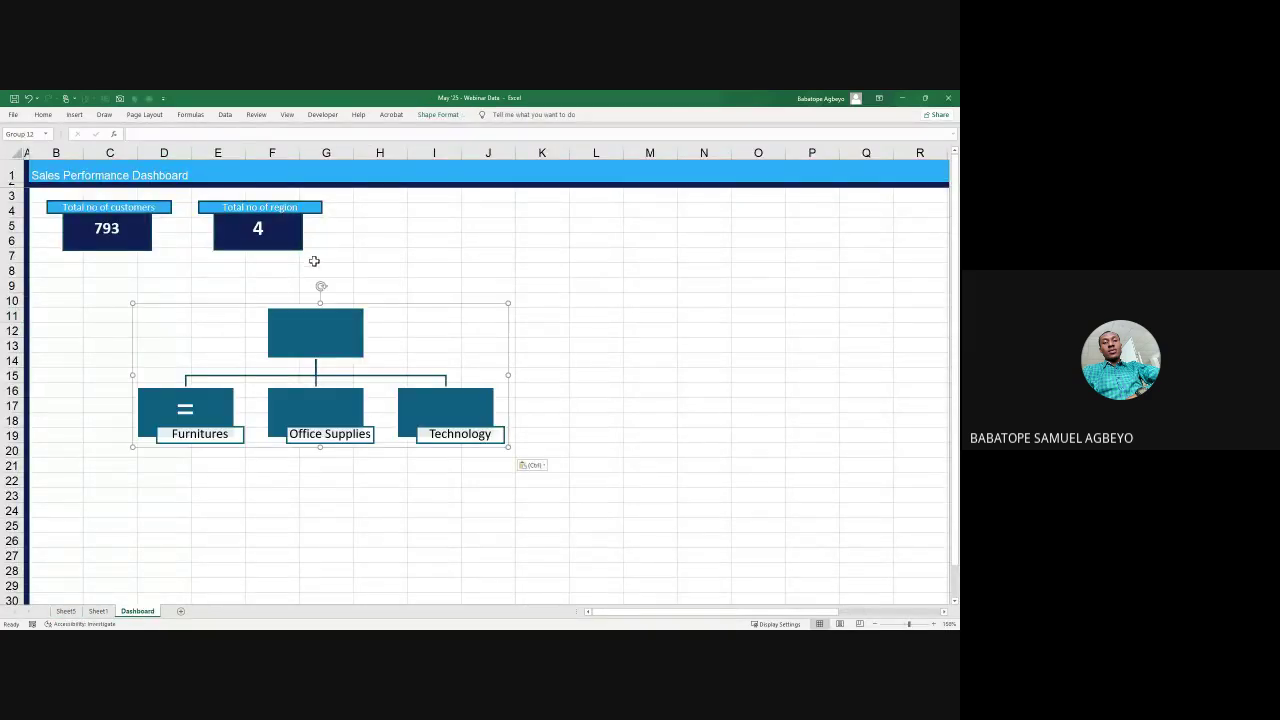
Step: Place the hierarchy group beneath the customer and region cards and narrow it to span about columns B to G
{"action": "left_click_drag", "start_coordinate": [260, 304], "coordinate": [172, 275]}
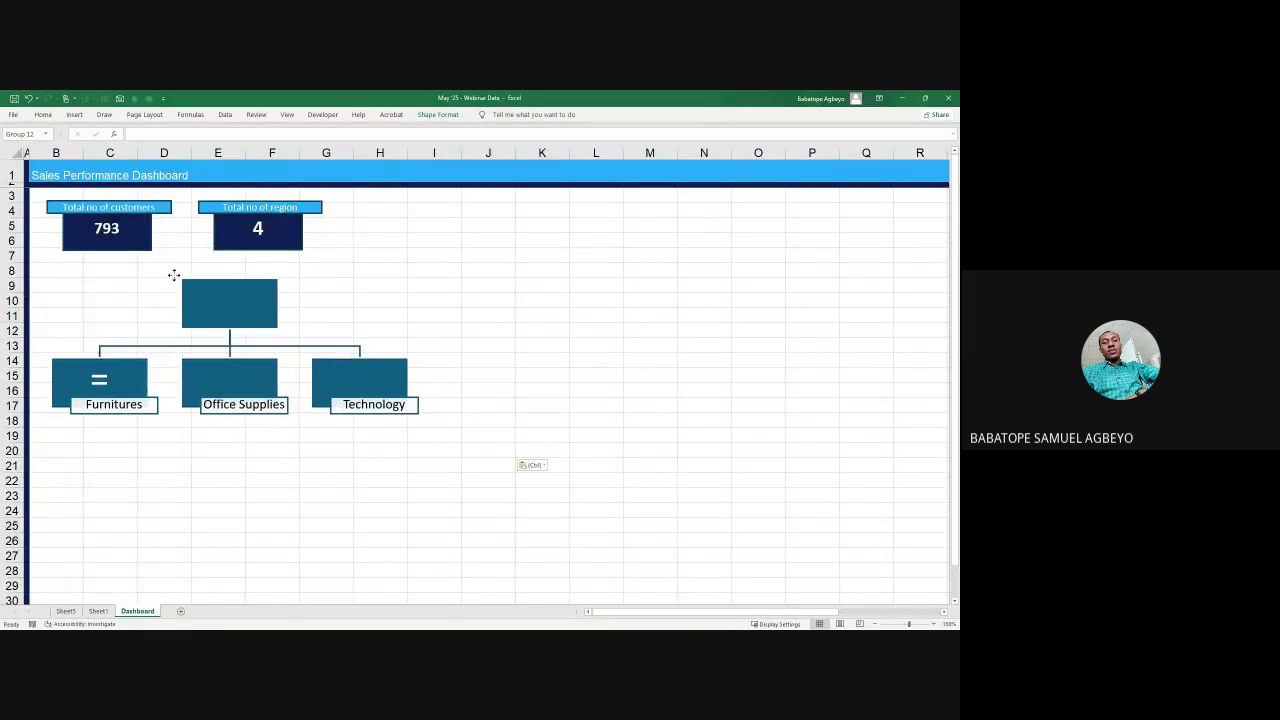
{"action": "left_click_drag", "start_coordinate": [421, 419], "coordinate": [387, 418]}
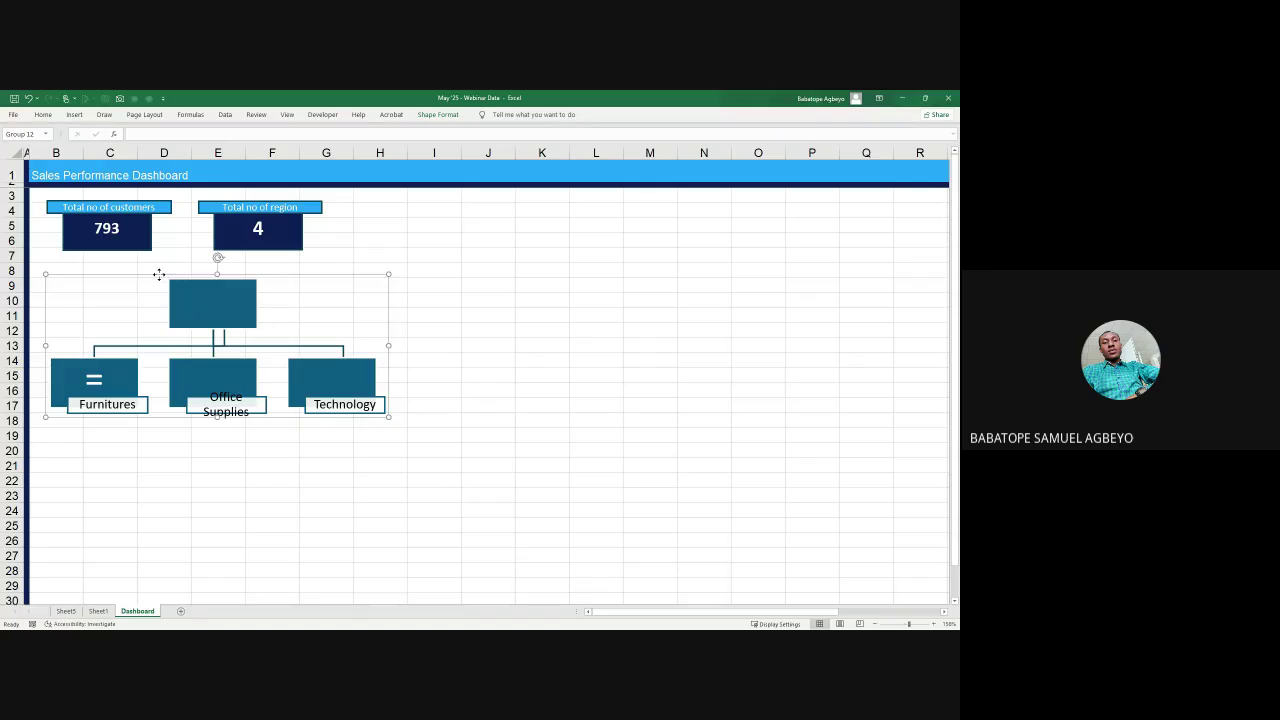
{"action": "left_click_drag", "start_coordinate": [159, 274], "coordinate": [146, 273]}
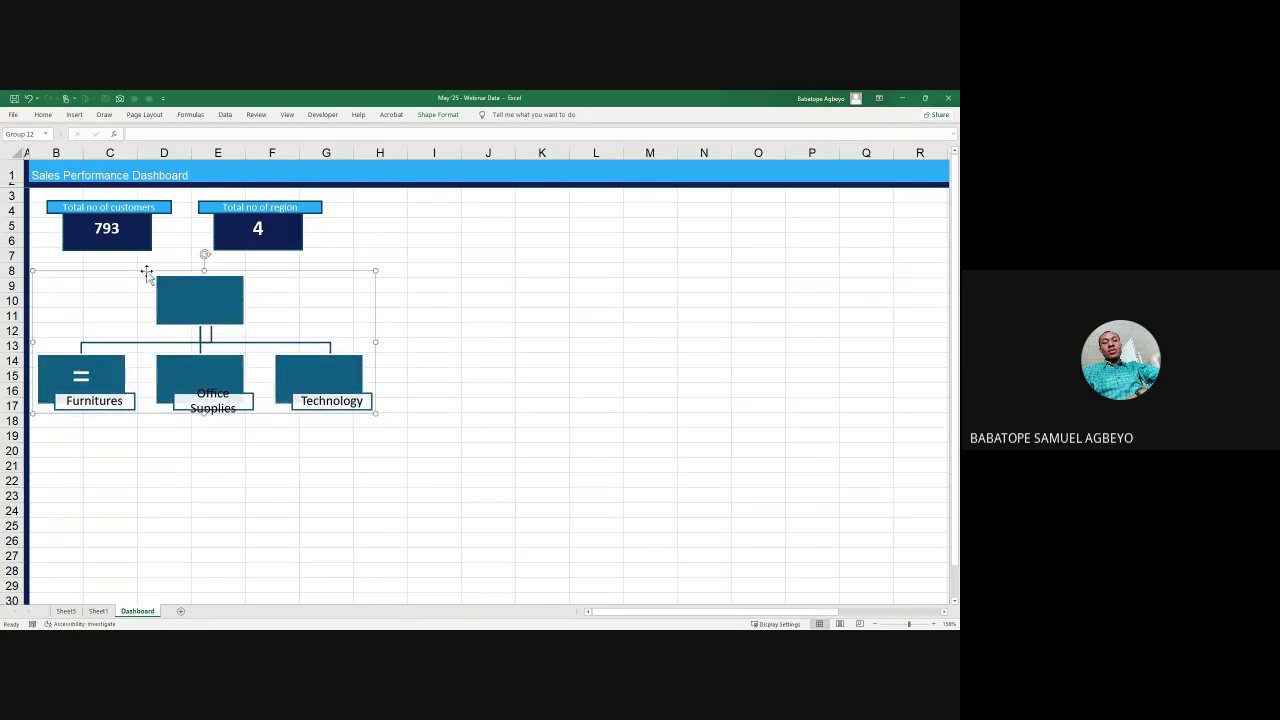
Step: Reduce the font size of the three category labels to 10.5
{"action": "left_click", "coordinate": [125, 397]}
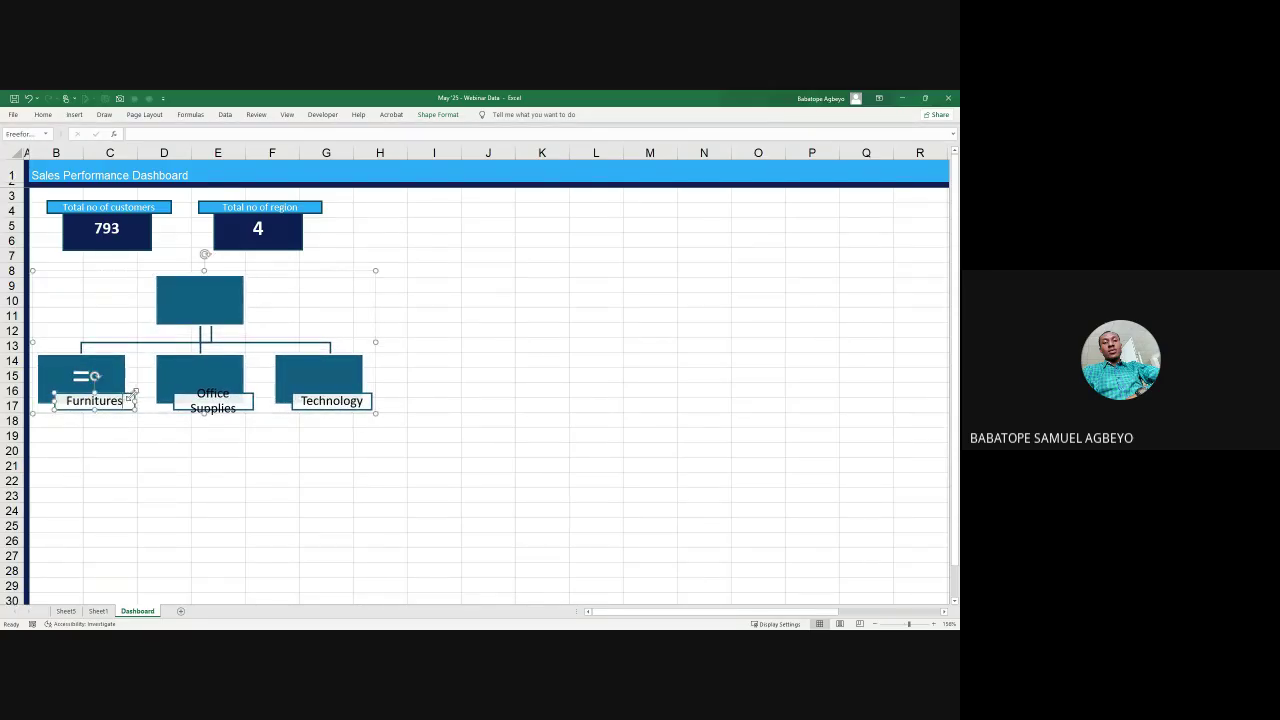
{"action": "left_click", "coordinate": [244, 393], "text": "ctrl"}
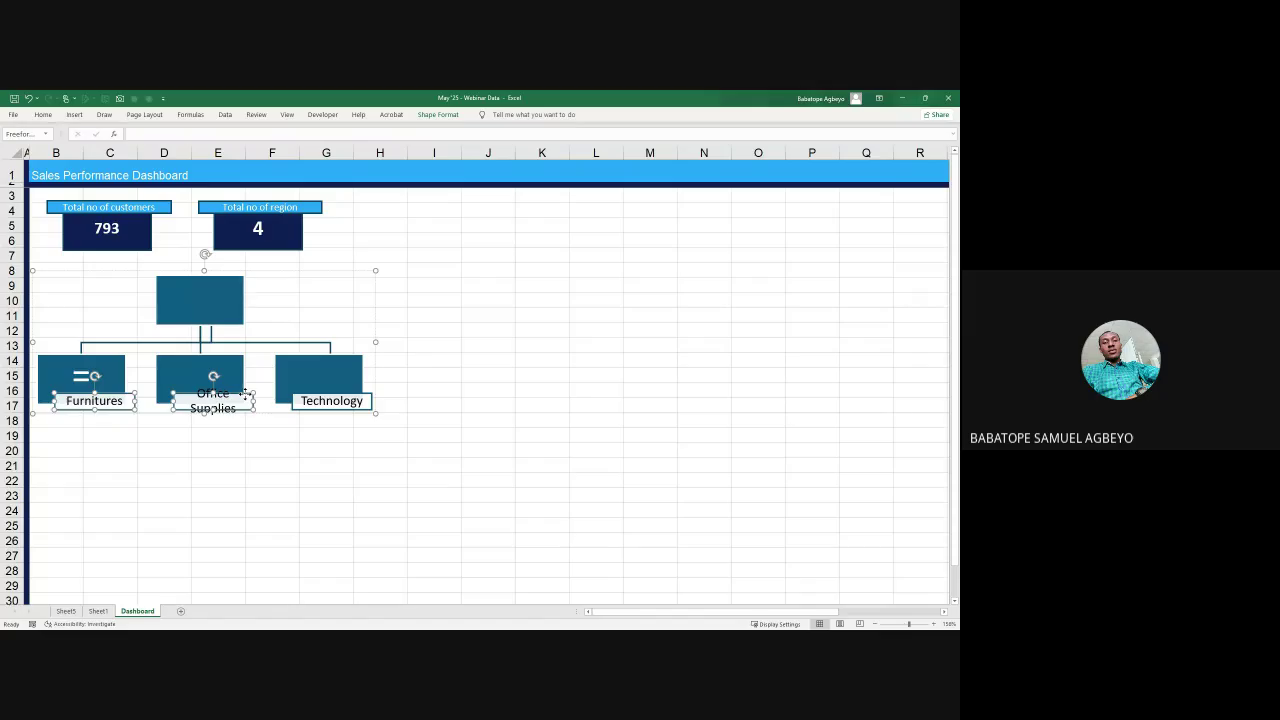
{"action": "left_click", "coordinate": [333, 402], "text": "ctrl"}
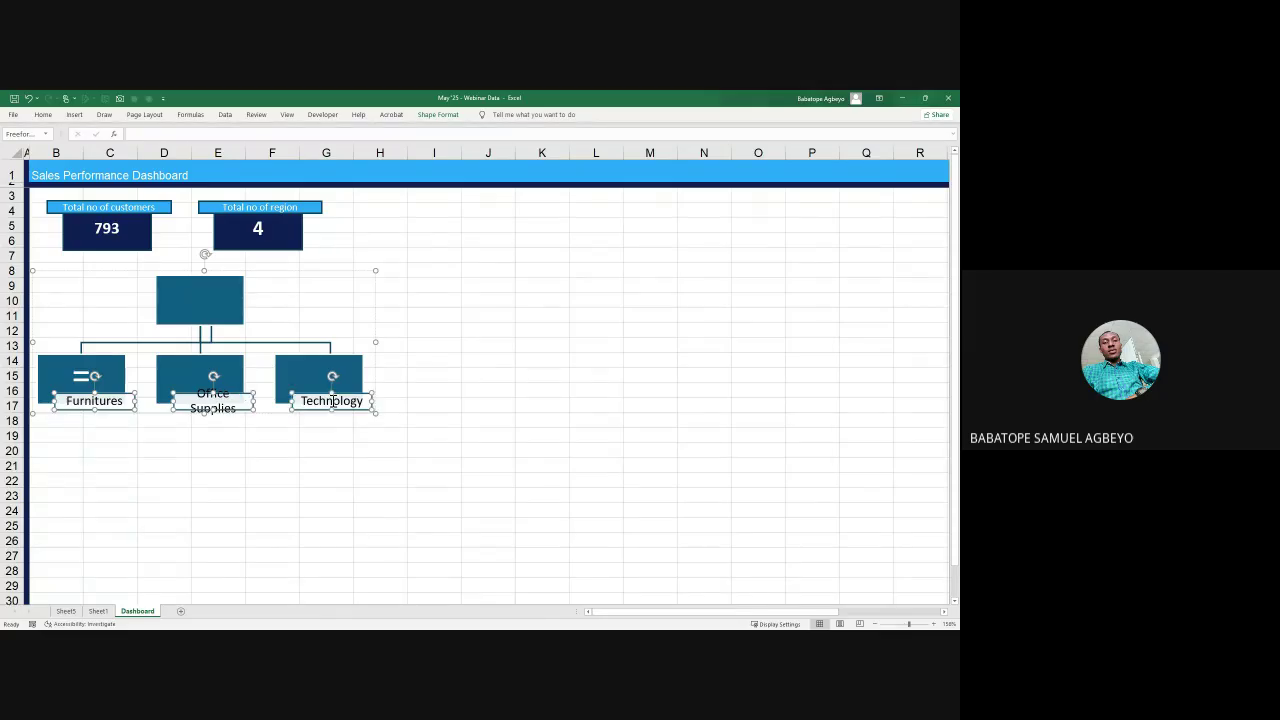
{"action": "left_click", "coordinate": [43, 114]}
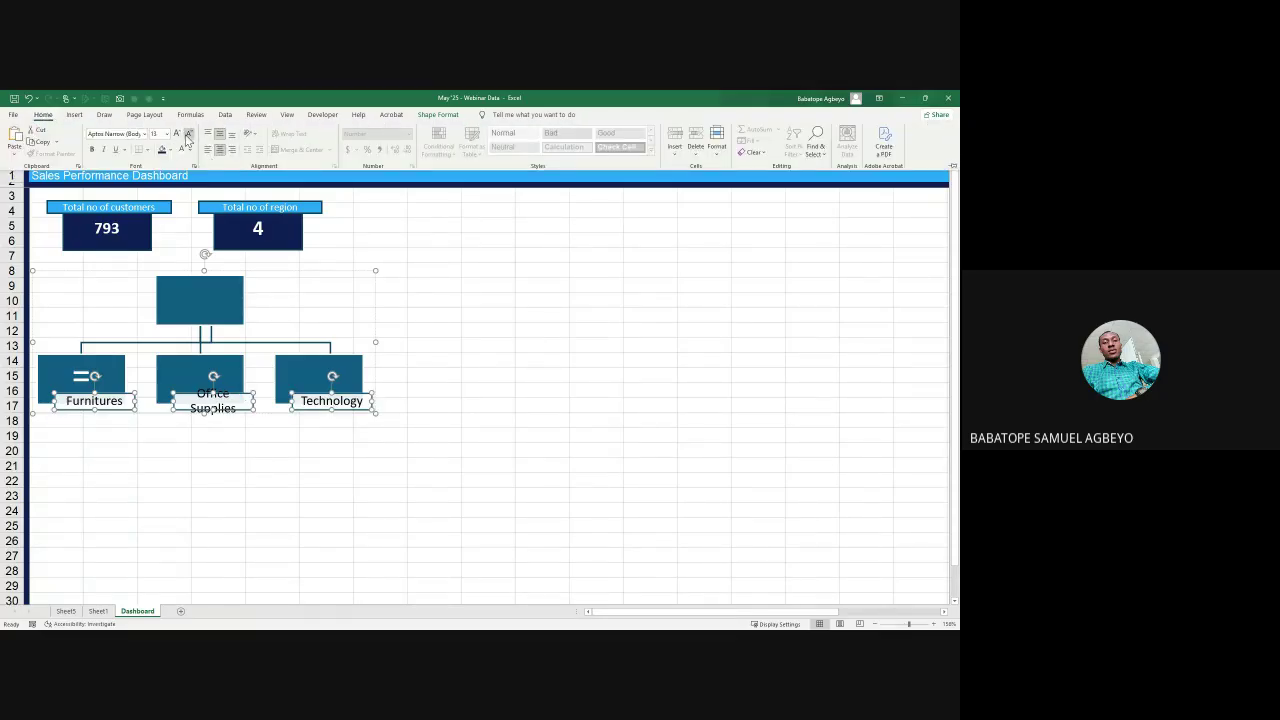
{"action": "left_click", "coordinate": [187, 135]}
{"action": "left_click", "coordinate": [187, 136]}
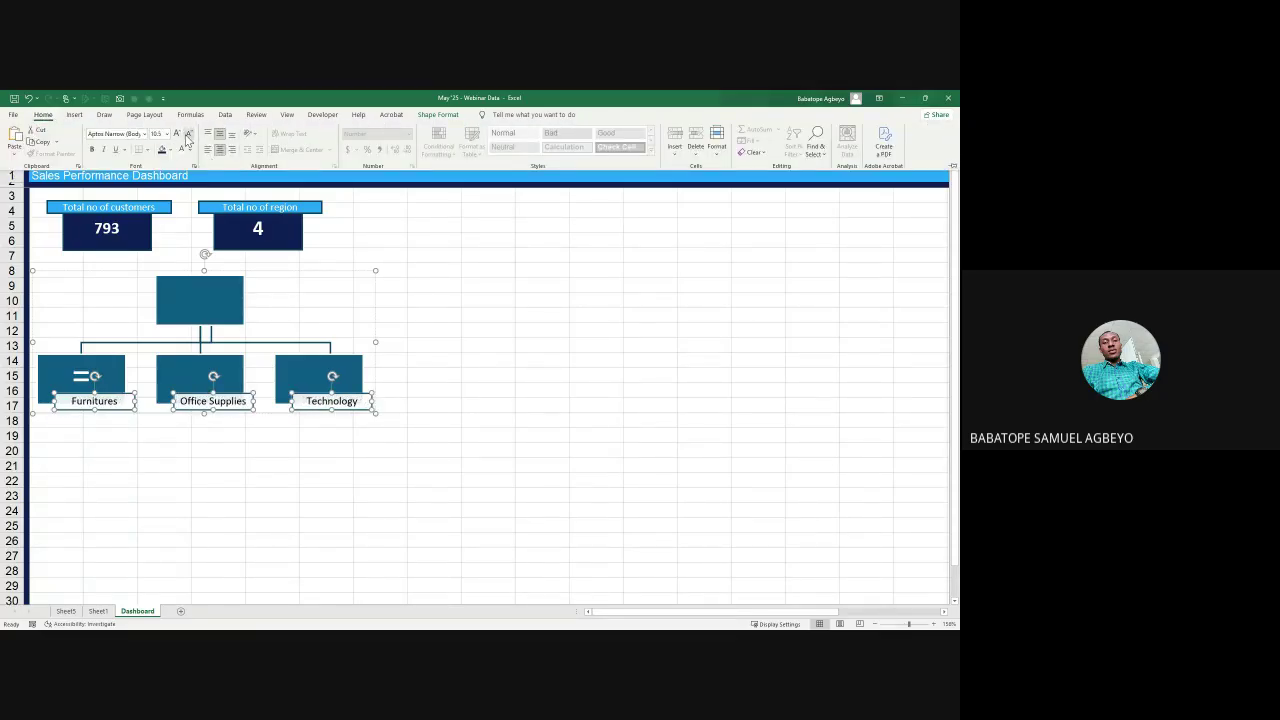
{"action": "left_click", "coordinate": [200, 493]}
Step: Remove the equals sign from the box above the Furnitures label
{"action": "left_click", "coordinate": [90, 377]}
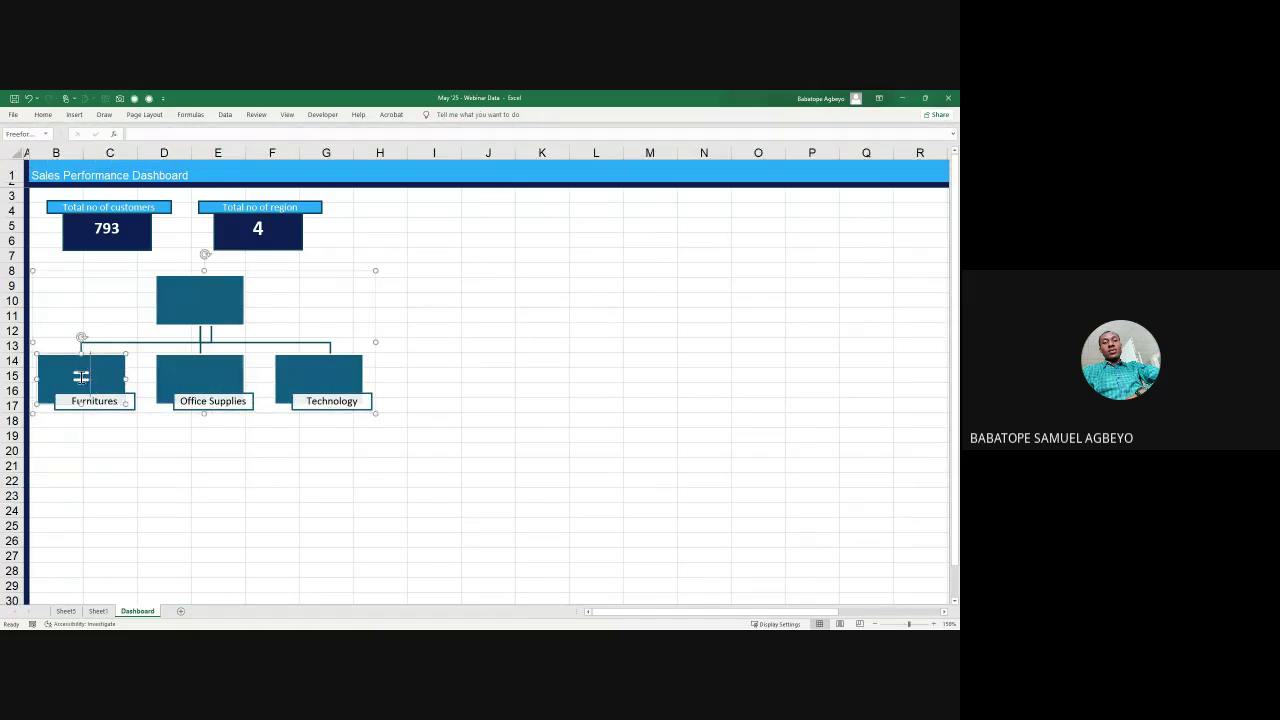
{"action": "left_click", "coordinate": [90, 377]}
{"action": "left_click", "coordinate": [114, 463]}
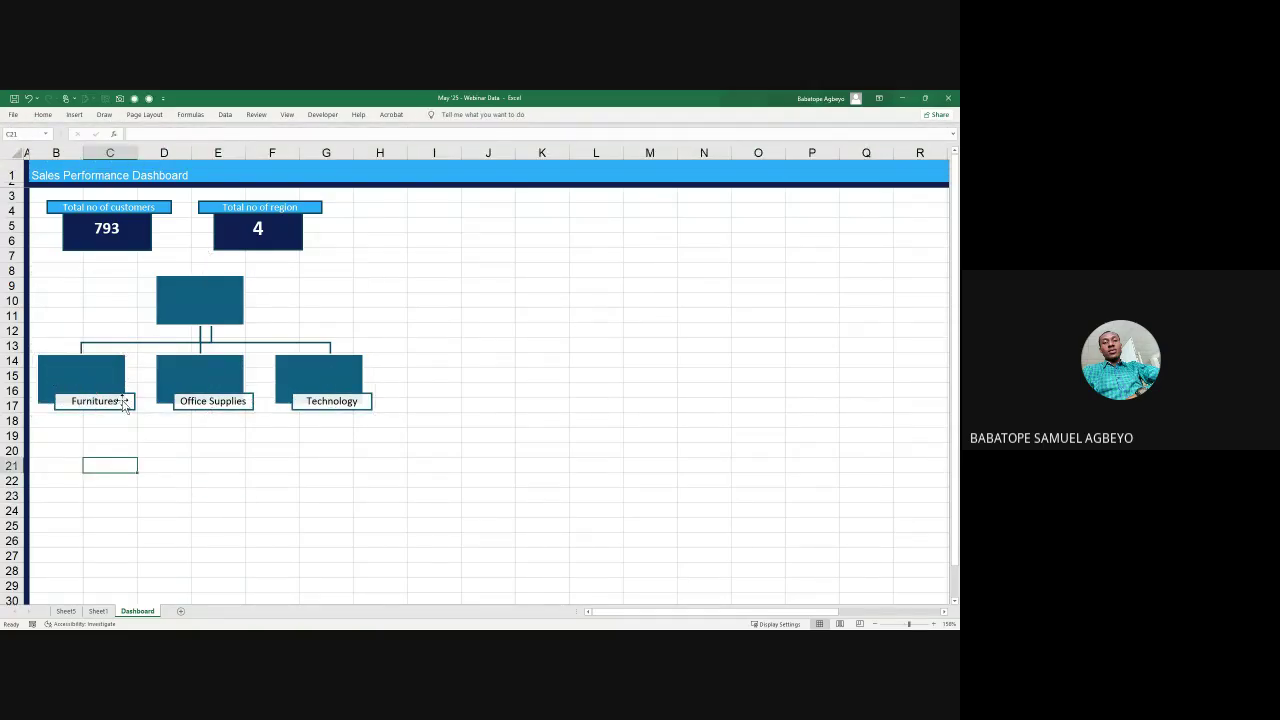
Step: Link the box above Furnitures to the Furniture count in Sheet5 cell F16
{"action": "left_click", "coordinate": [106, 355]}
{"action": "left_click", "coordinate": [106, 355]}
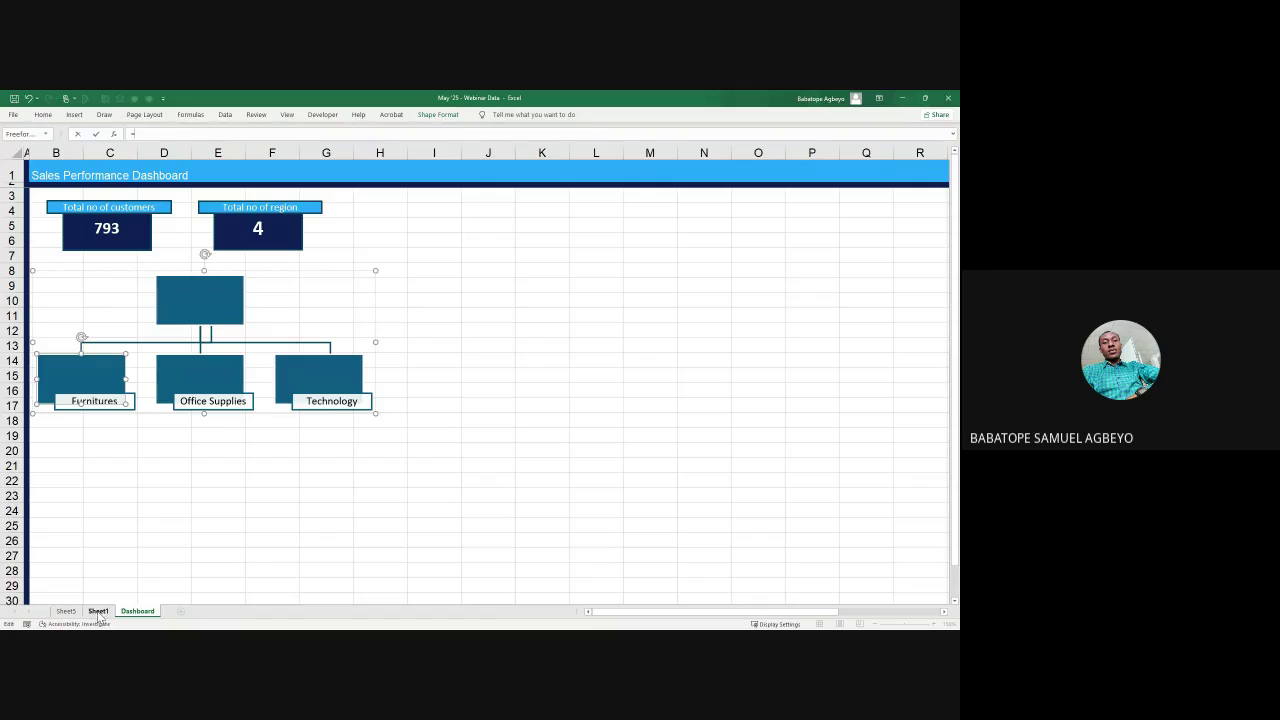
{"action": "left_click", "coordinate": [65, 611]}
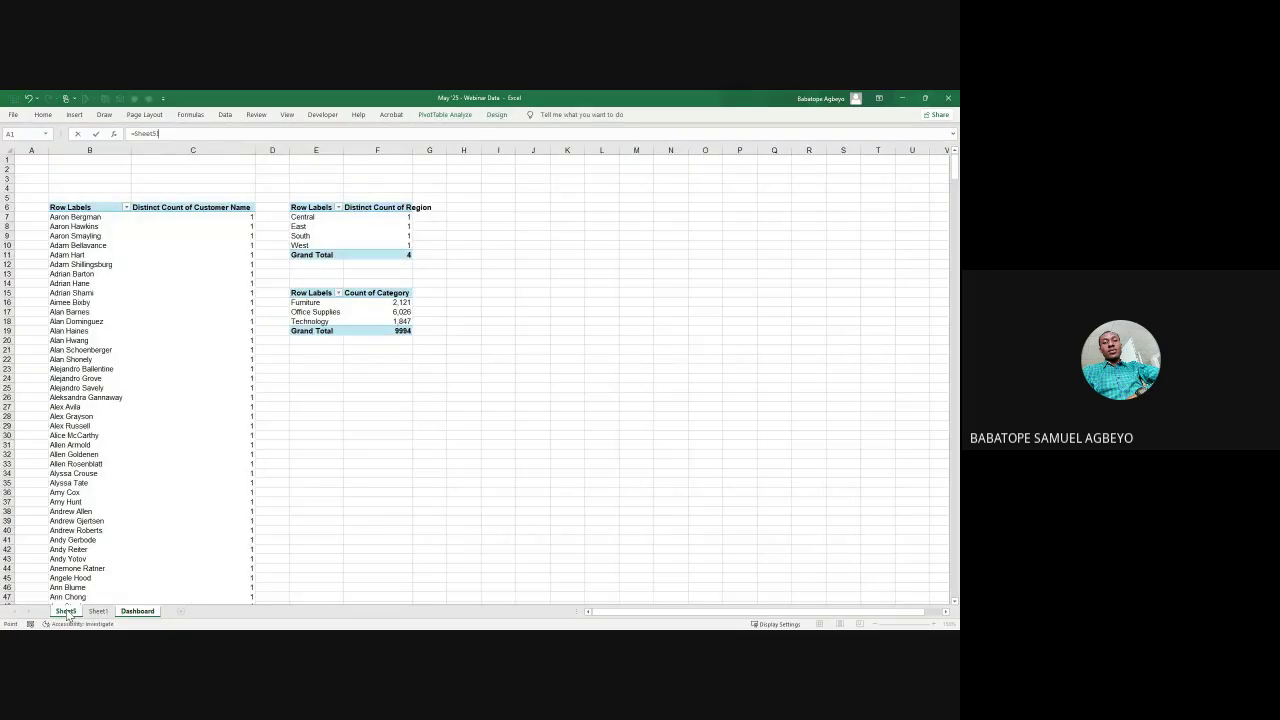
{"action": "left_click", "coordinate": [398, 302]}
{"action": "key", "text": "Return"}
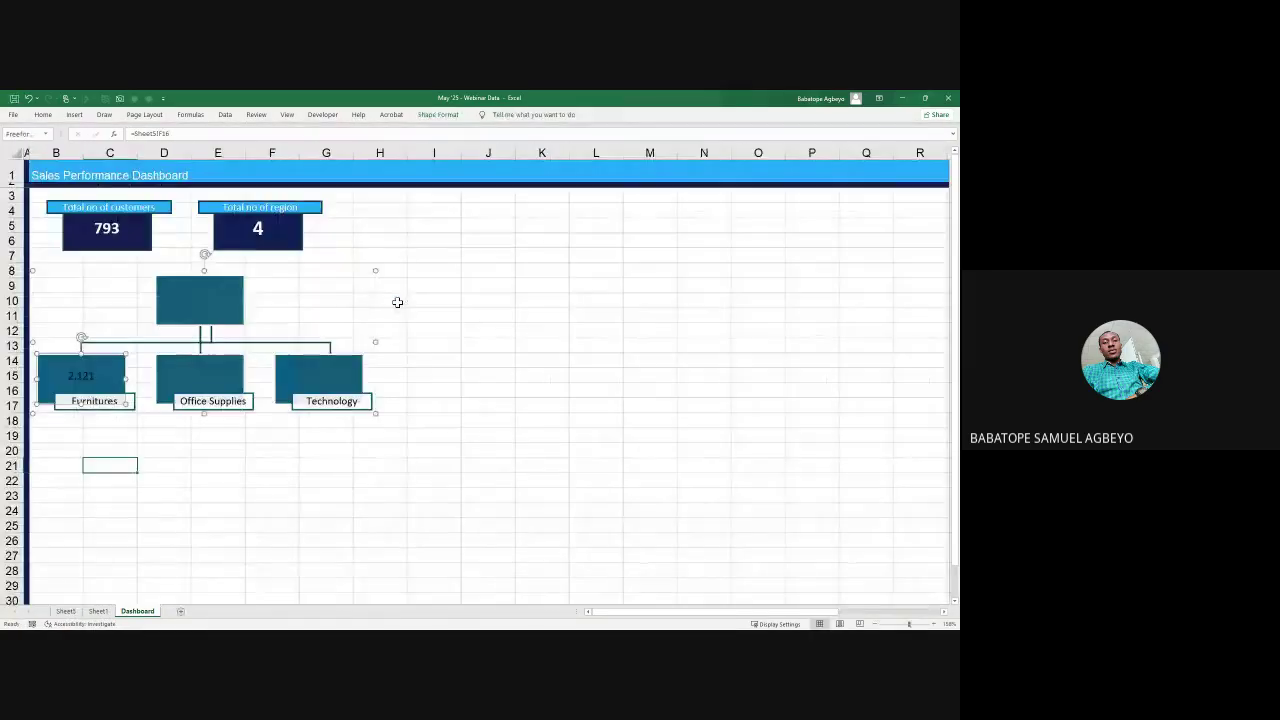
Step: Link the box above Office Supplies to its count in Sheet5 cell F17
{"action": "left_click", "coordinate": [218, 367]}
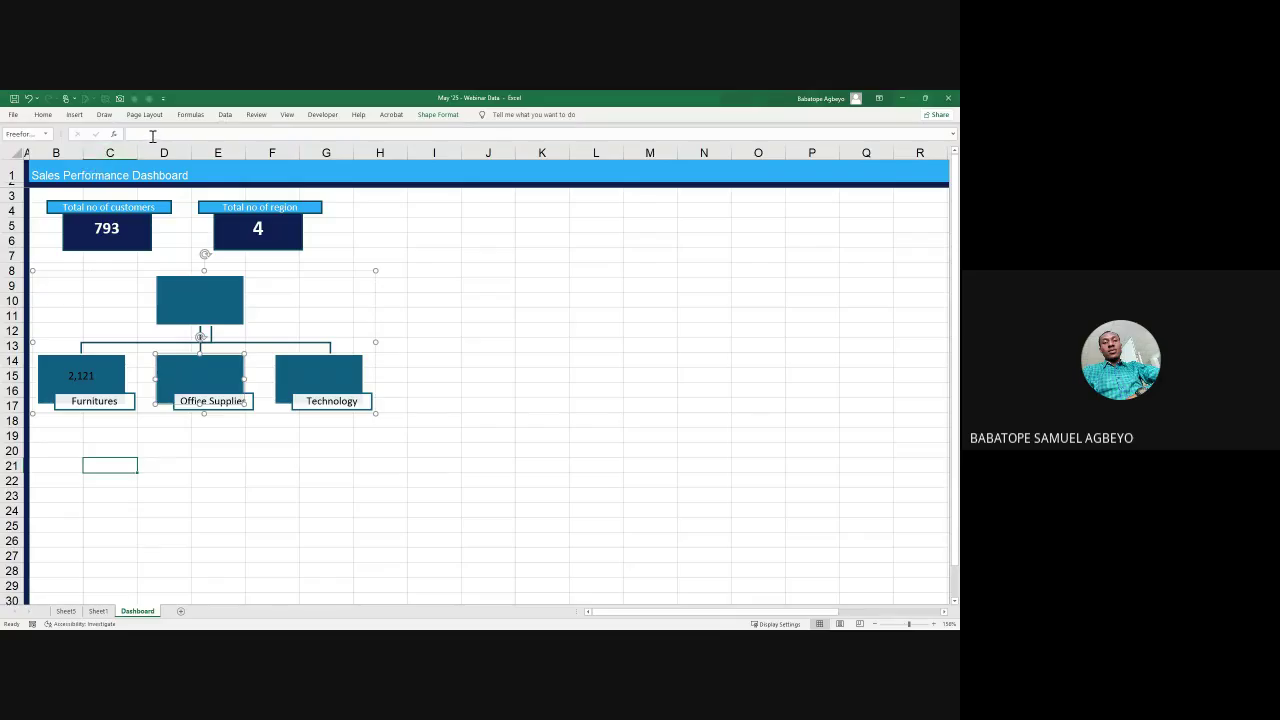
{"action": "left_click", "coordinate": [152, 135]}
{"action": "type", "text": "="}
{"action": "left_click", "coordinate": [65, 611]}
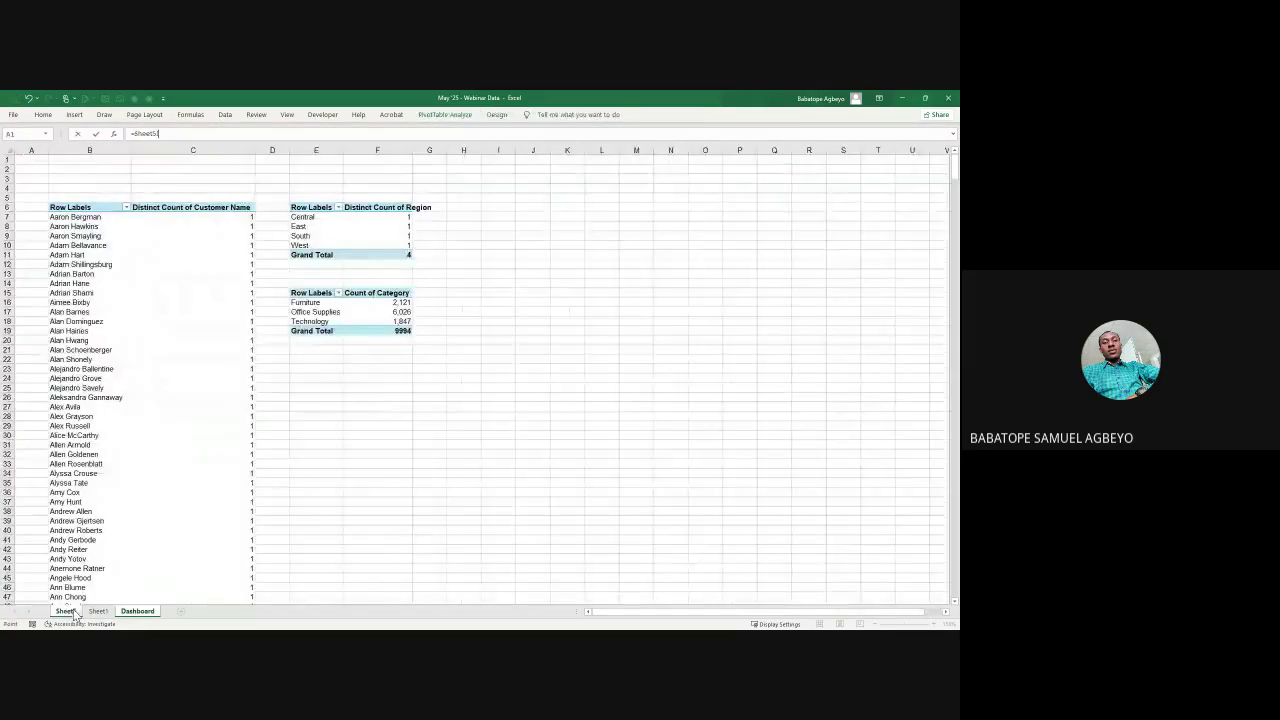
{"action": "left_click", "coordinate": [399, 312]}
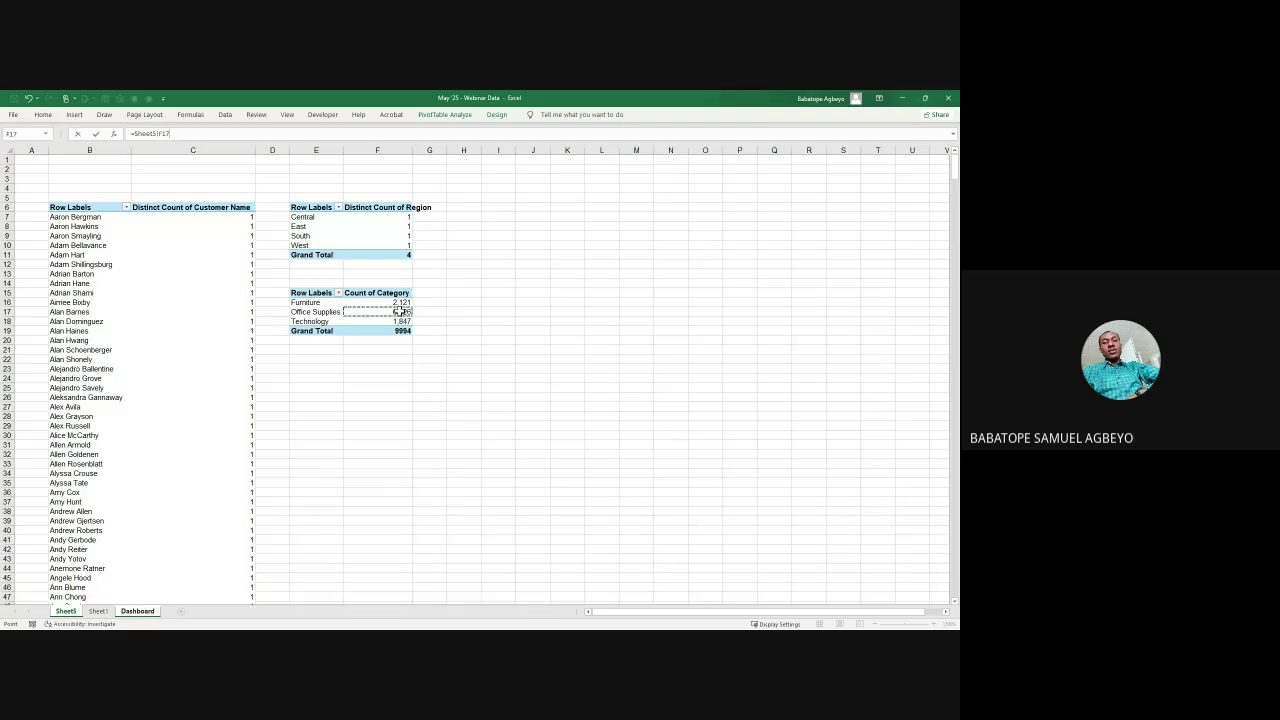
{"action": "key", "text": "Return"}
Step: Link the box above Technology to its count in Sheet5 cell F18
{"action": "left_click", "coordinate": [336, 366]}
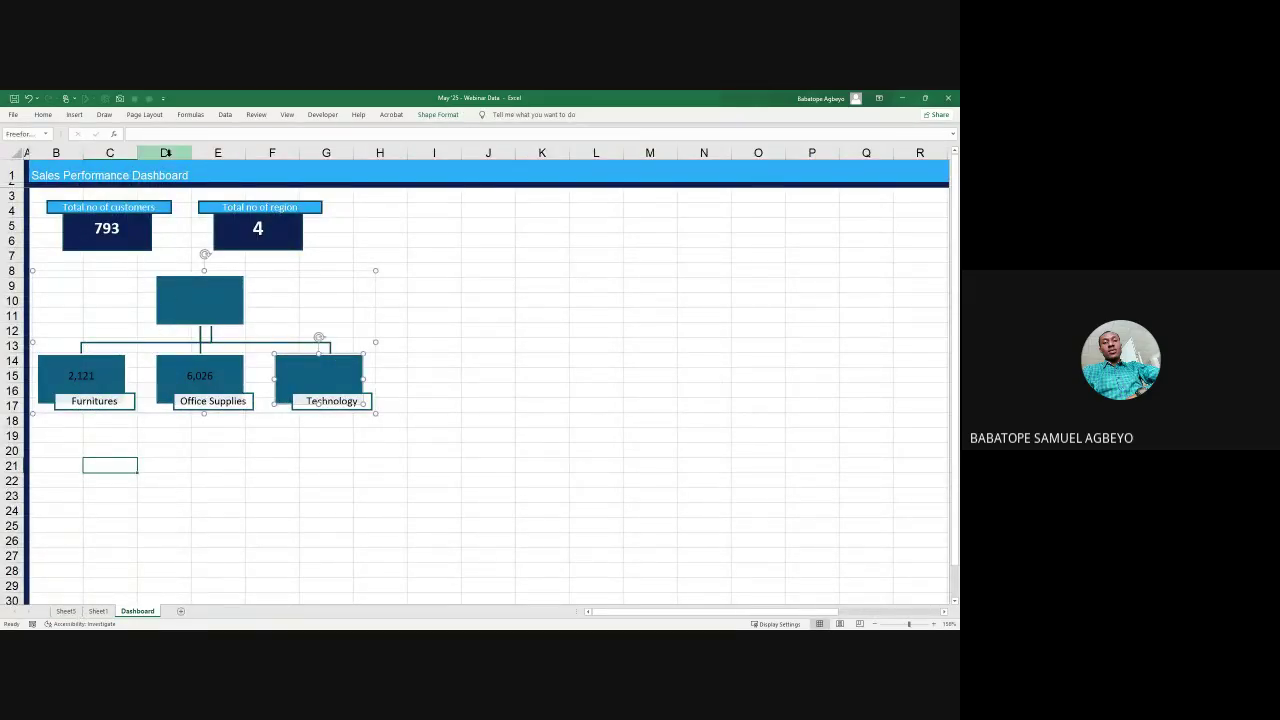
{"action": "left_click", "coordinate": [148, 133]}
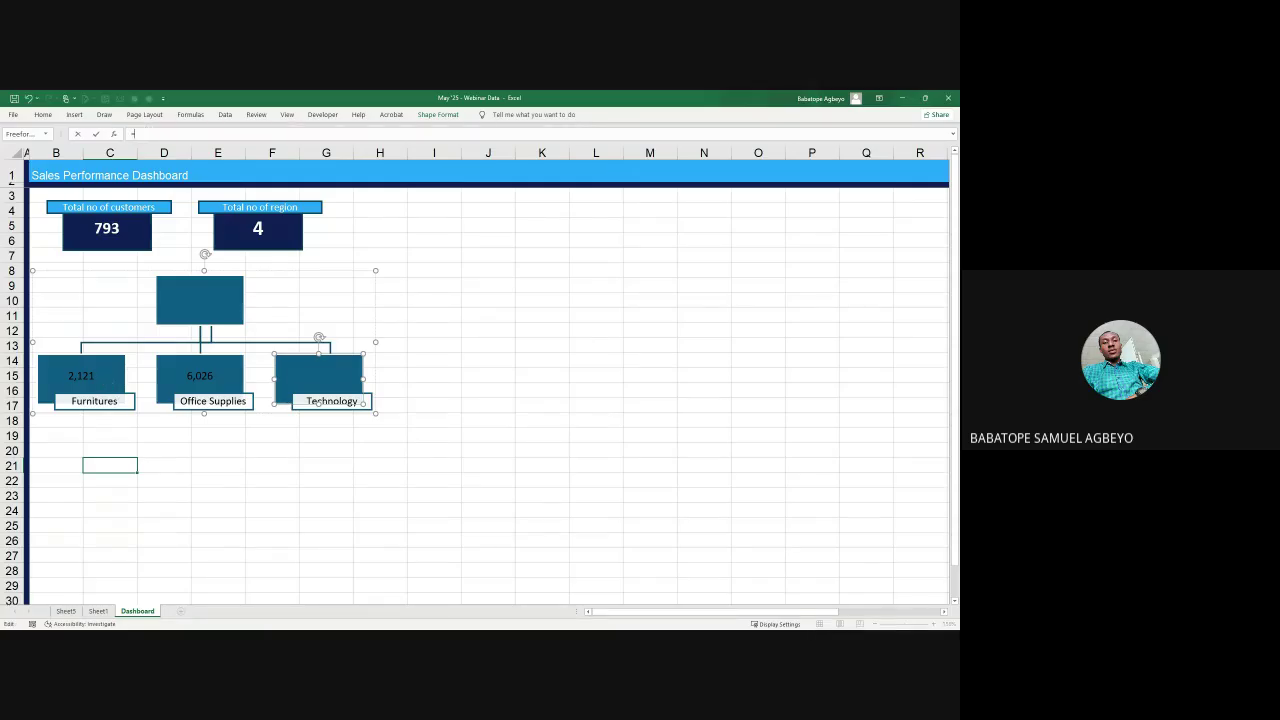
{"action": "left_click", "coordinate": [65, 611]}
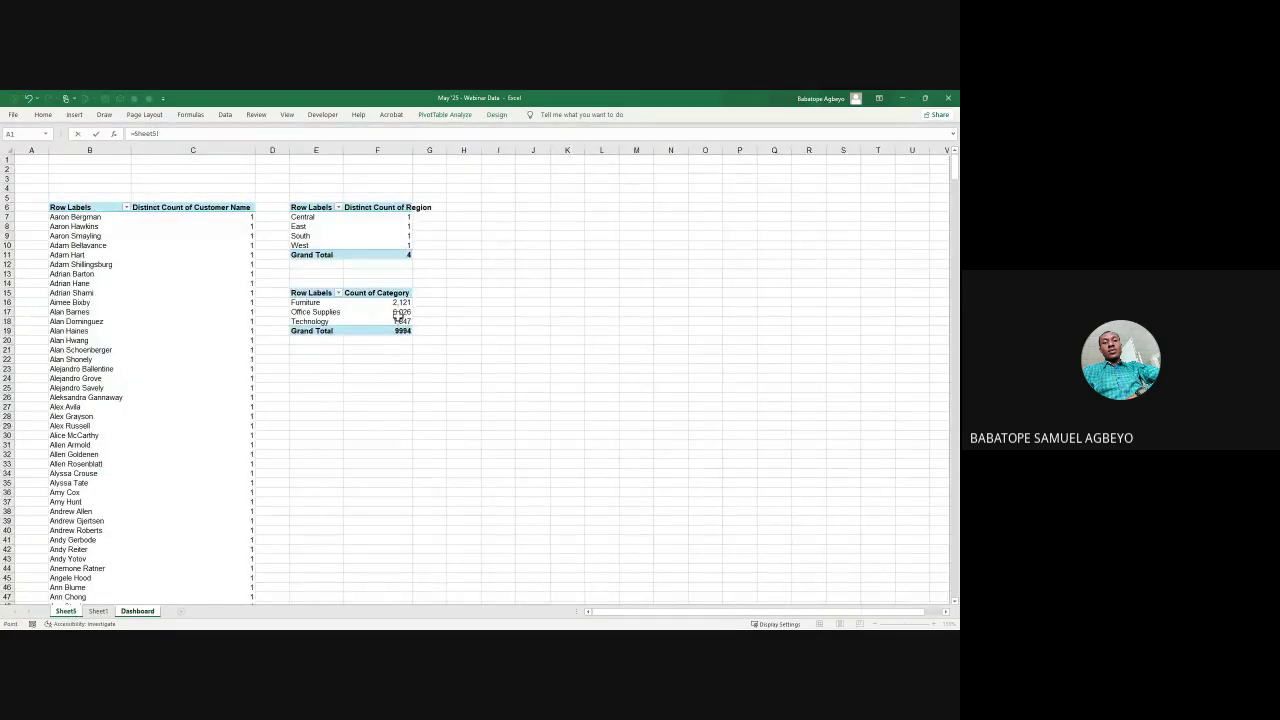
{"action": "left_click", "coordinate": [397, 321]}
{"action": "key", "text": "Return"}
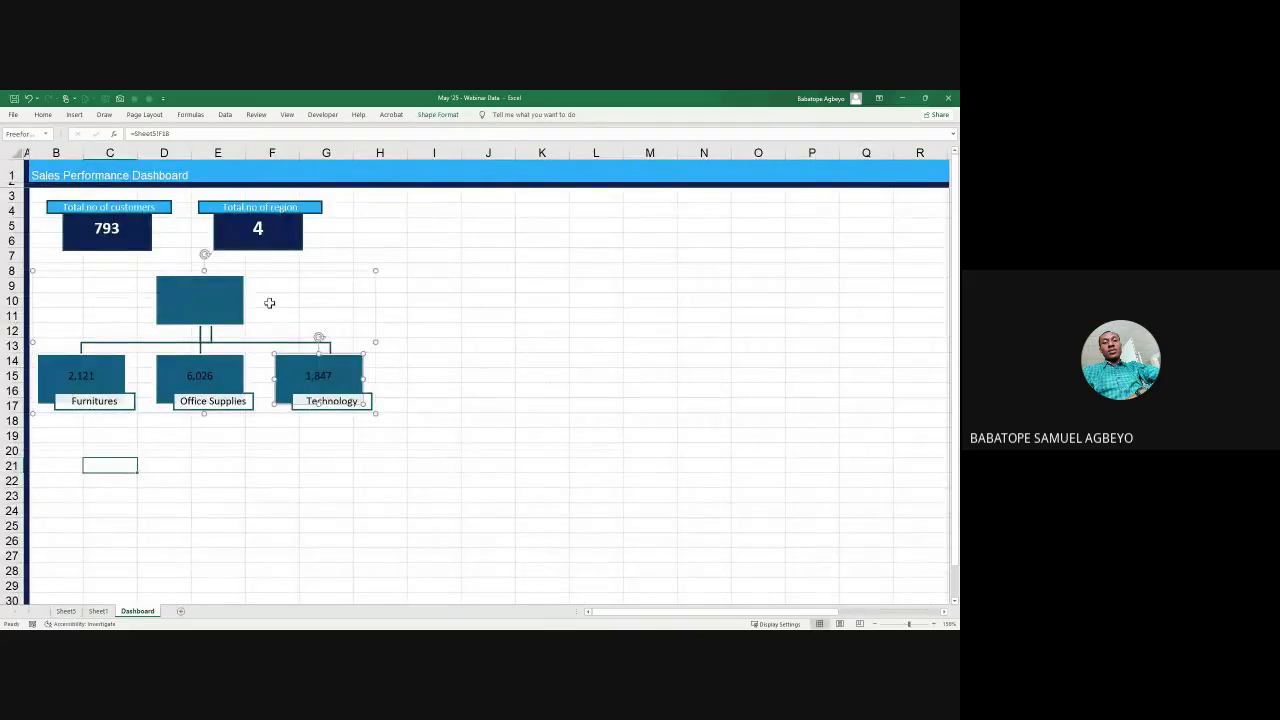
Step: Enter "Products sold by category" in the empty box at the head of the hierarchy
{"action": "left_click", "coordinate": [204, 291]}
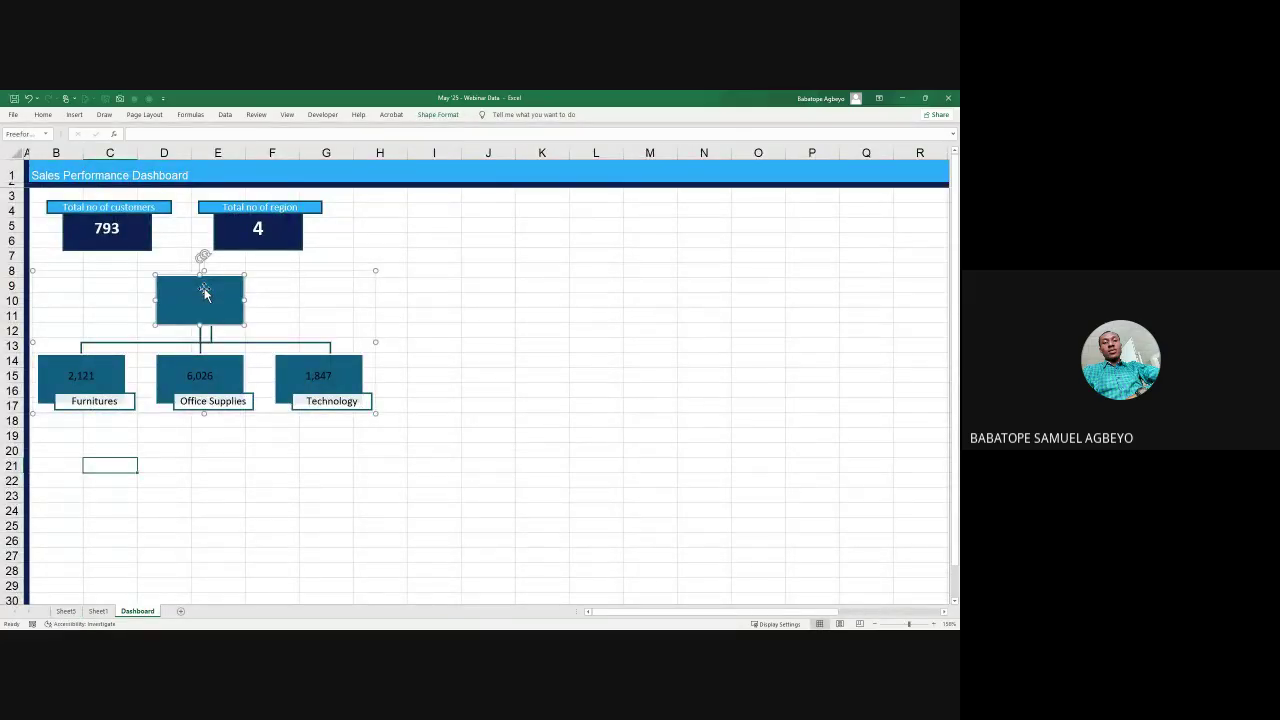
{"action": "type", "text": "Products"}
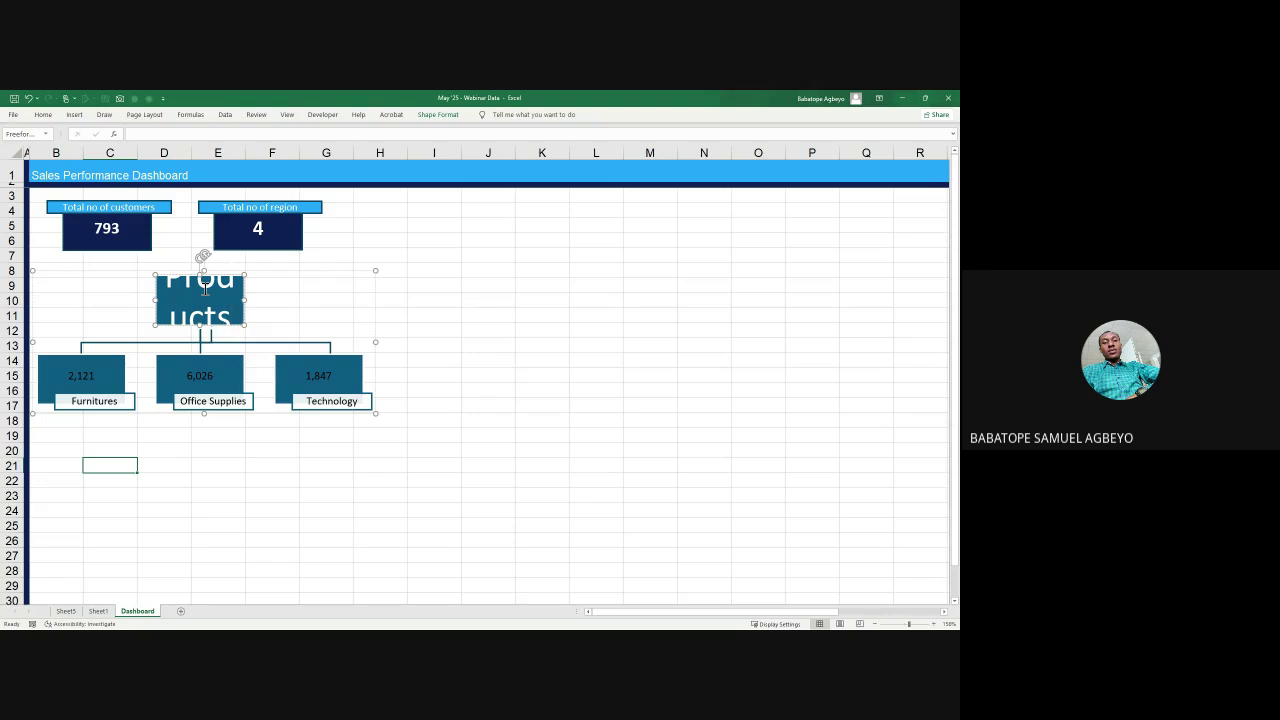
{"action": "type", "text": " sold"}
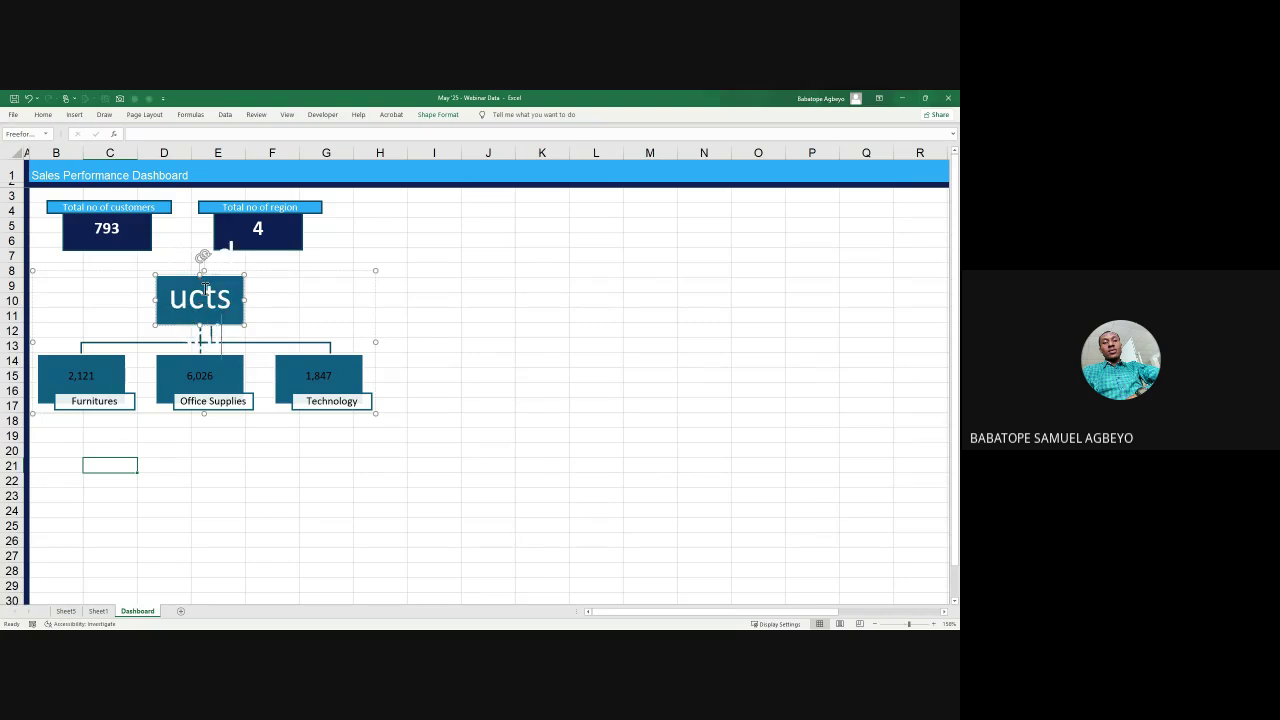
{"action": "type", "text": " in eac"}
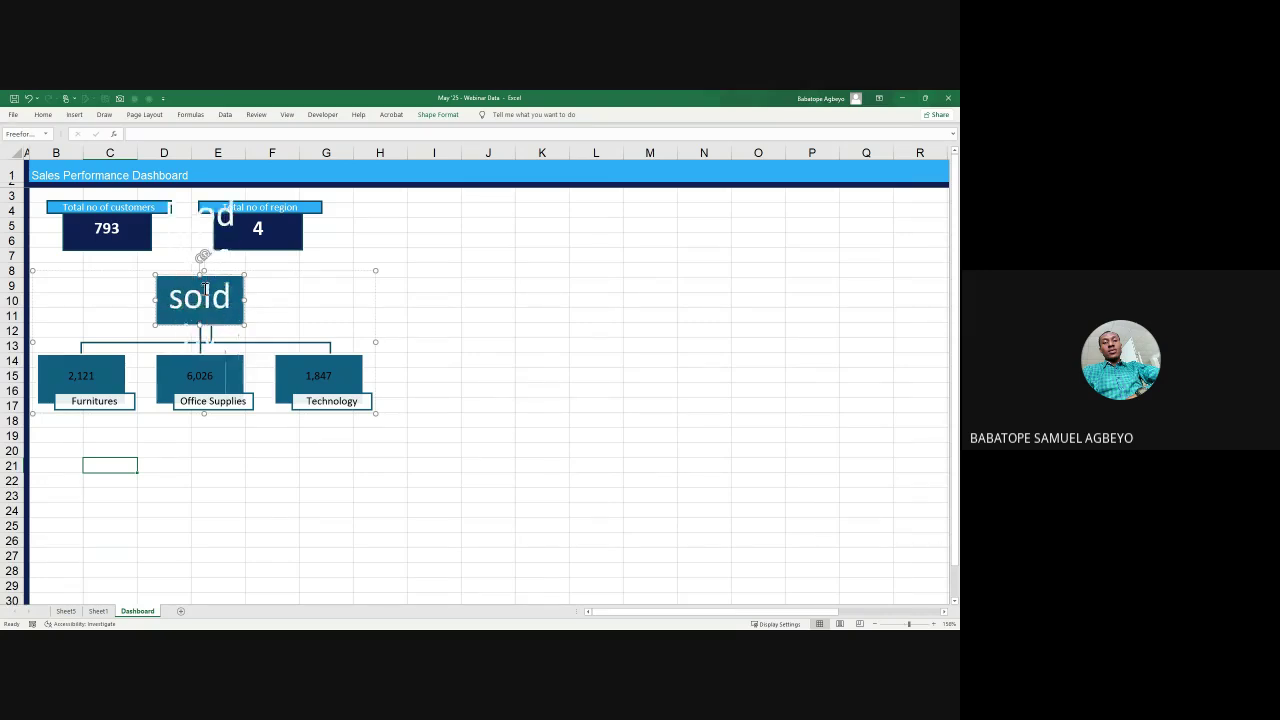
{"action": "type", "text": "by"}
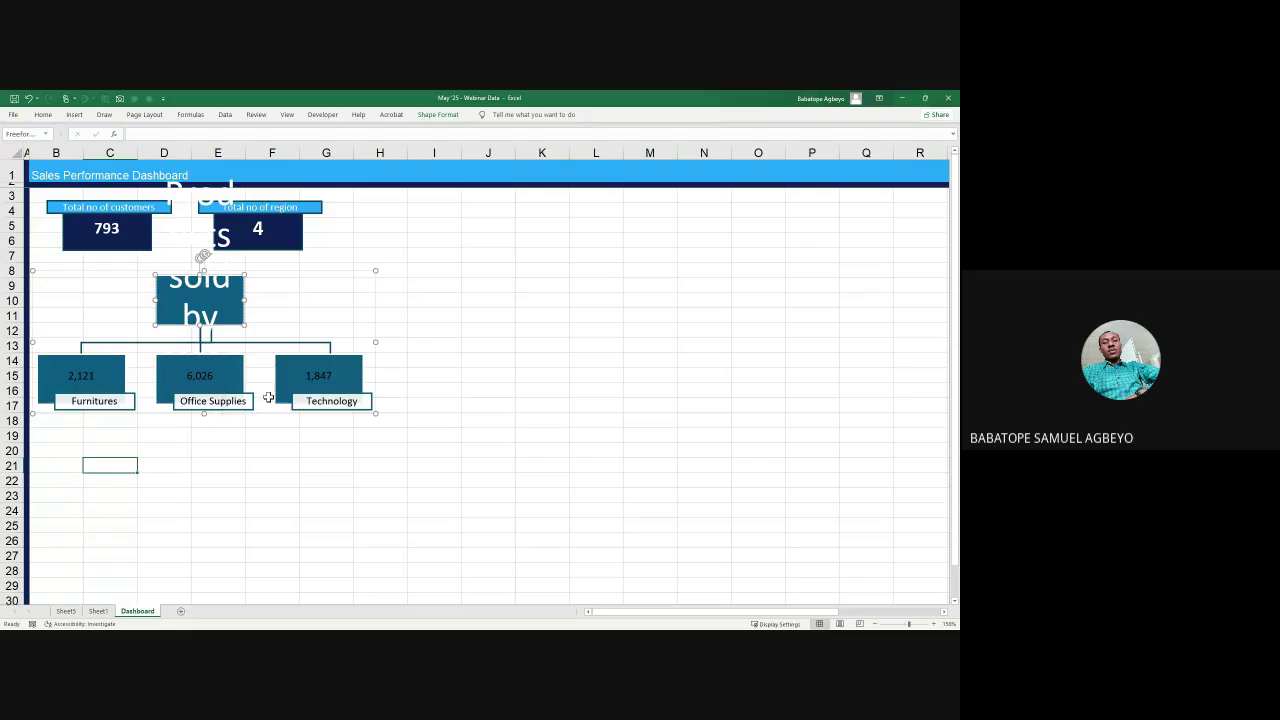
{"action": "left_click", "coordinate": [270, 451]}
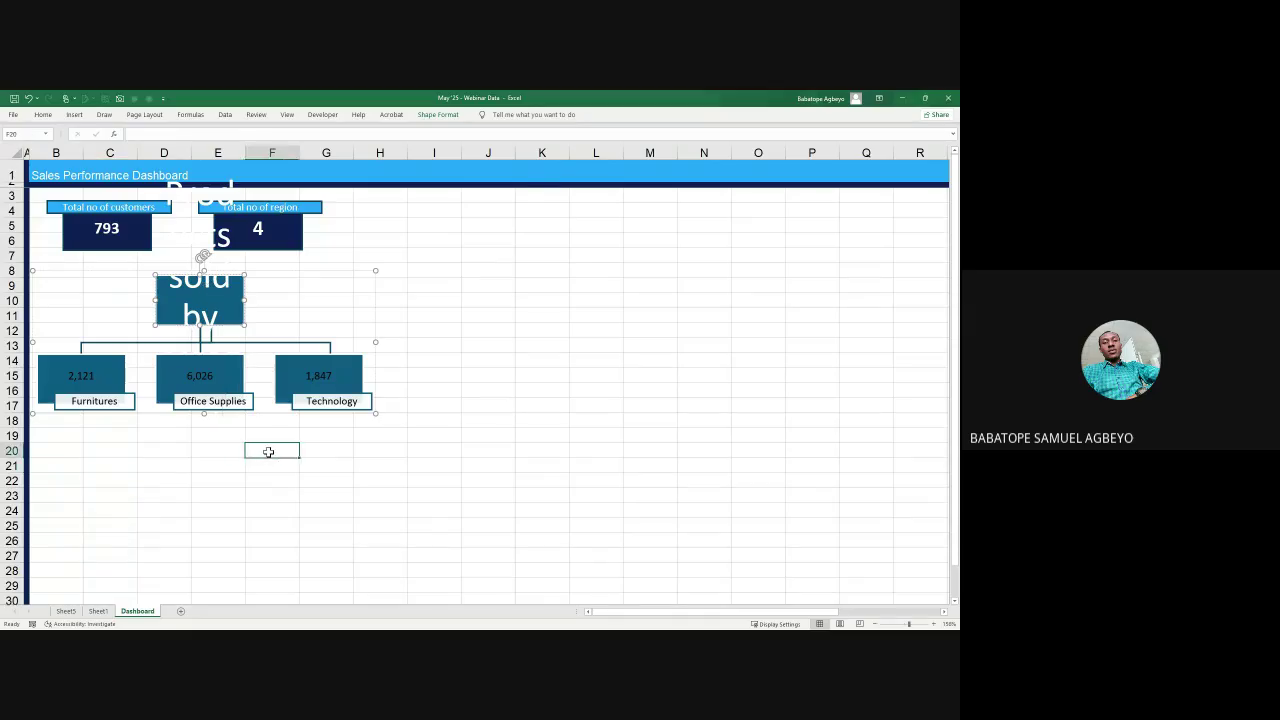
Step: Reduce the font size of the "Products sold by category" text so it fits on two lines with room inside its box
{"action": "left_click", "coordinate": [237, 277]}
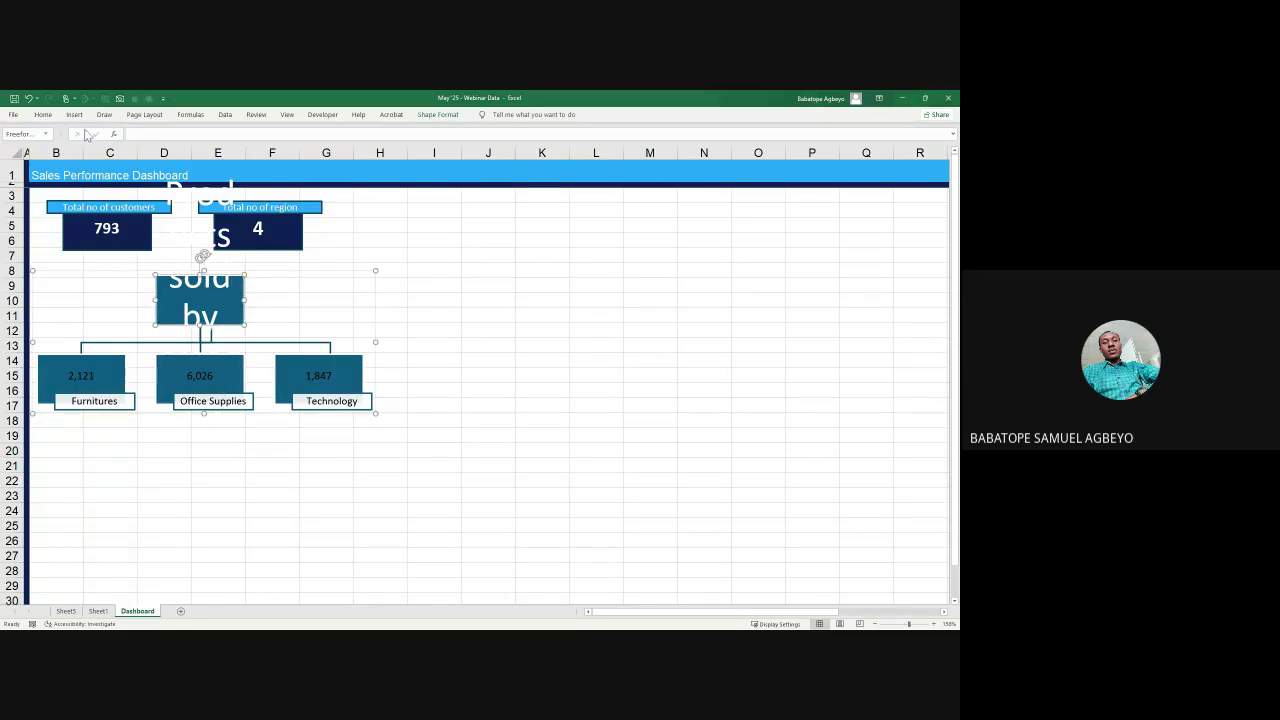
{"action": "left_click", "coordinate": [43, 114]}
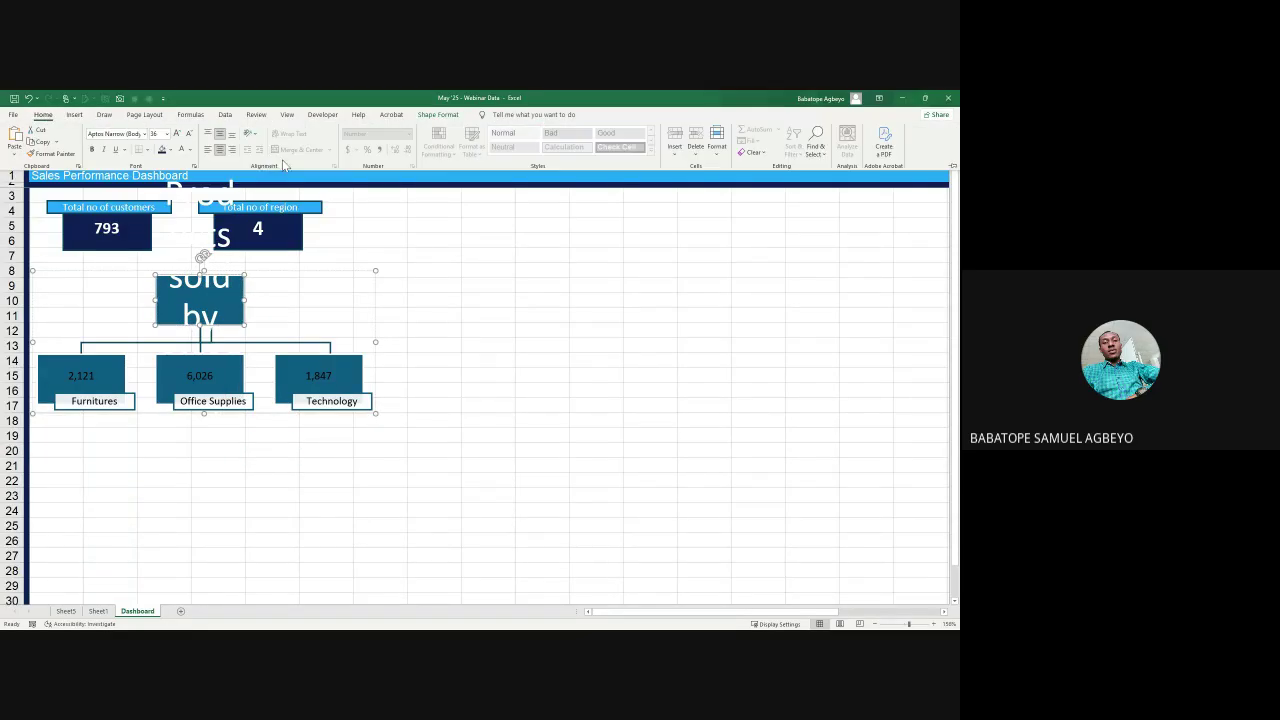
{"action": "left_click", "coordinate": [188, 134]}
{"action": "left_click", "coordinate": [188, 134]}
{"action": "left_click", "coordinate": [188, 134]}
{"action": "left_click", "coordinate": [188, 134]}
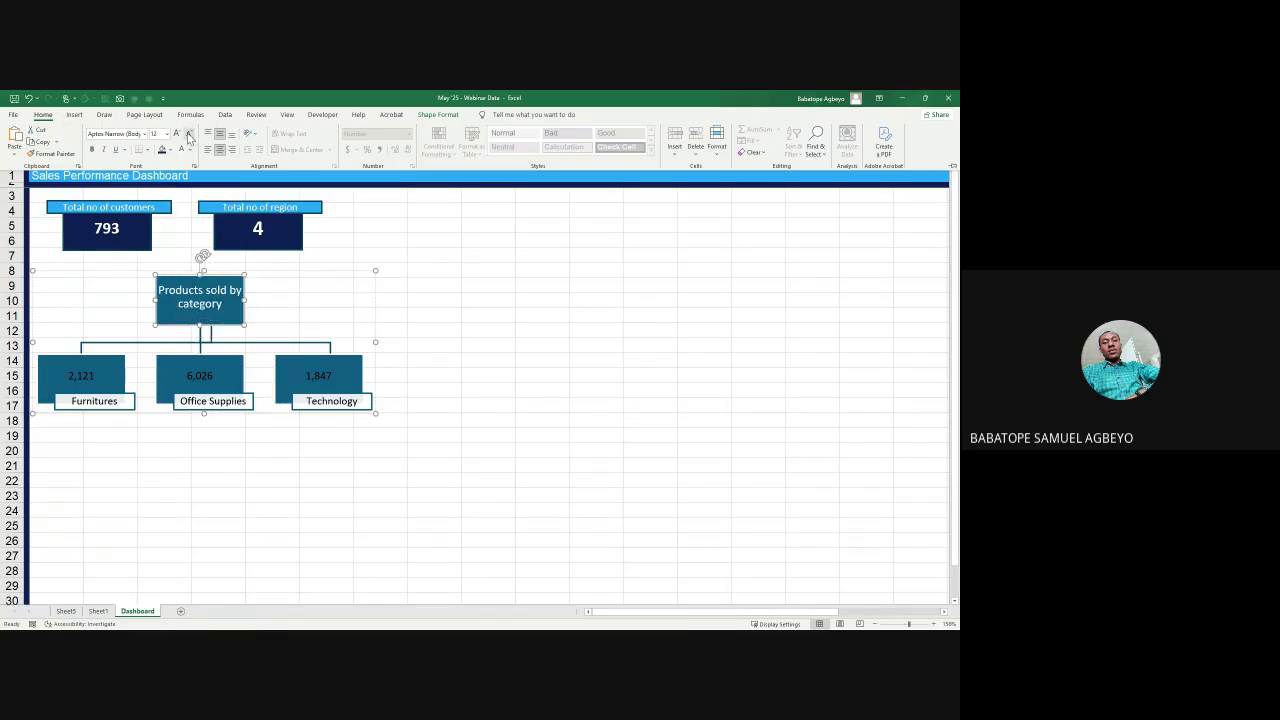
{"action": "left_click", "coordinate": [188, 134]}
{"action": "left_click", "coordinate": [188, 134]}
{"action": "left_click", "coordinate": [188, 134]}
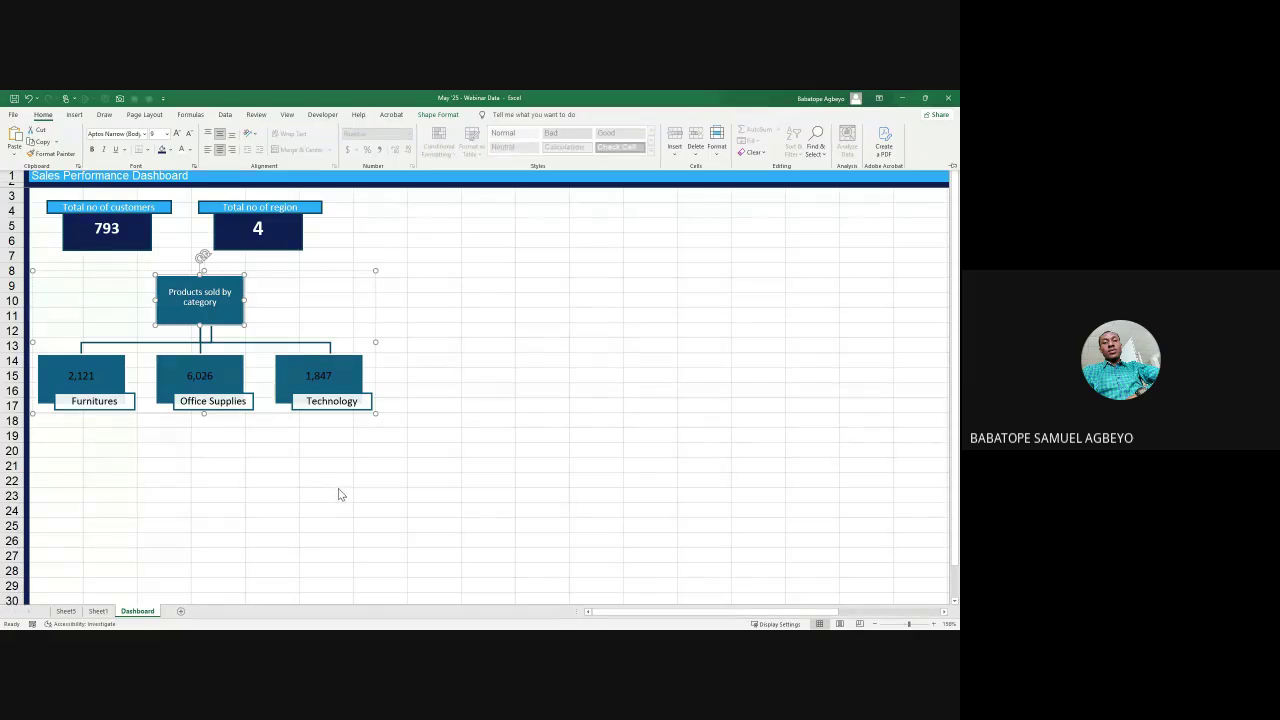
{"action": "left_click", "coordinate": [225, 437]}
{"action": "left_click", "coordinate": [225, 437]}
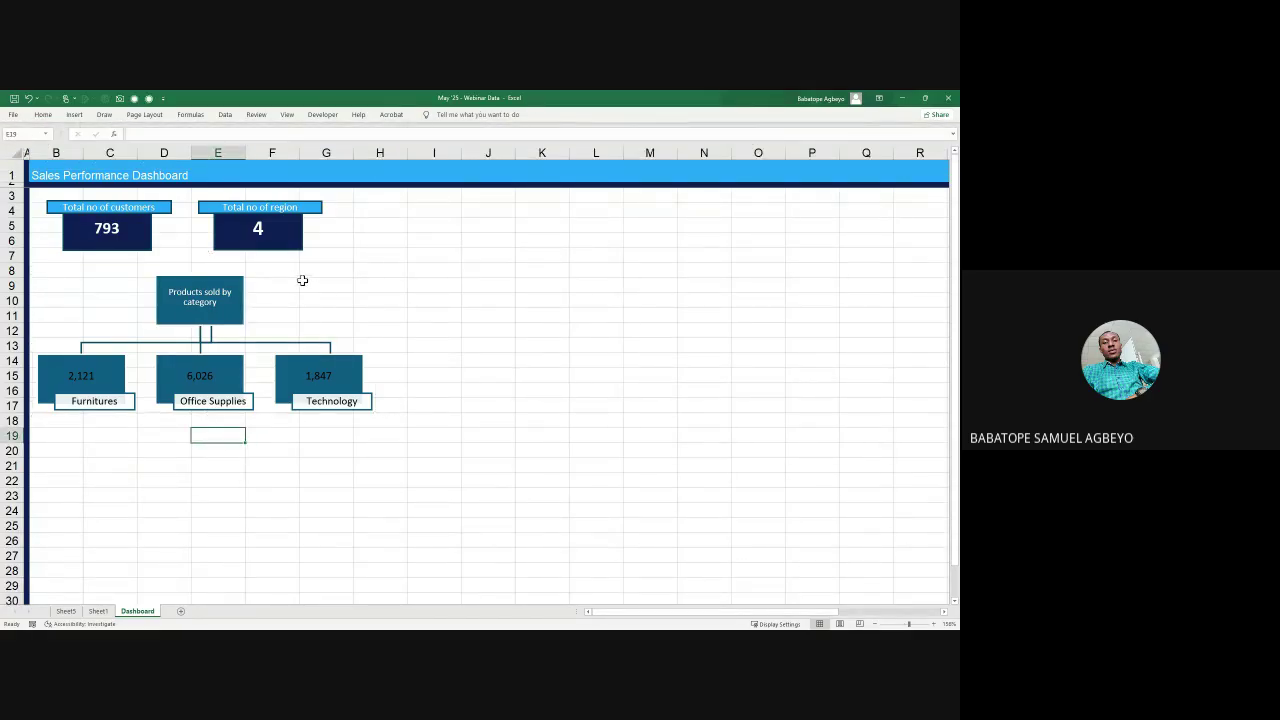
Step: Move the Total no of region card farther from the Total no of customers card, so its number sits over columns F and G
{"action": "left_click", "coordinate": [284, 238]}
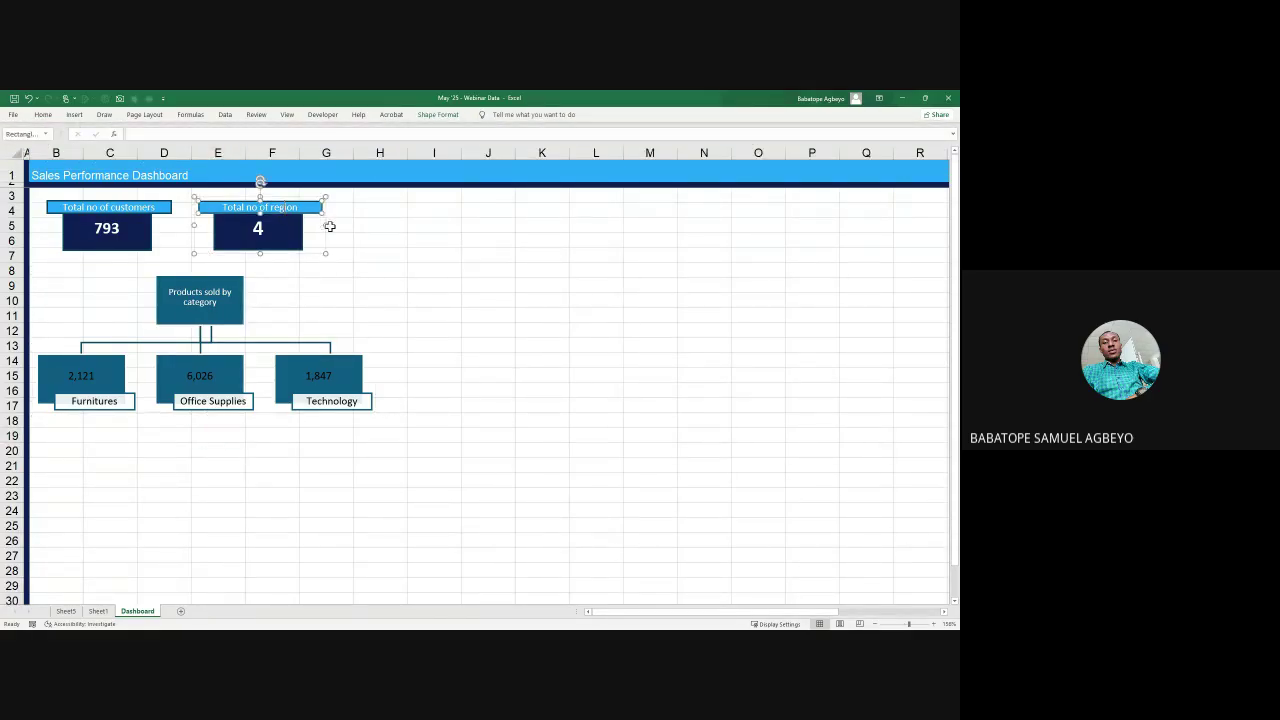
{"action": "left_click_drag", "start_coordinate": [327, 233], "coordinate": [357, 232]}
{"action": "left_click", "coordinate": [447, 392]}
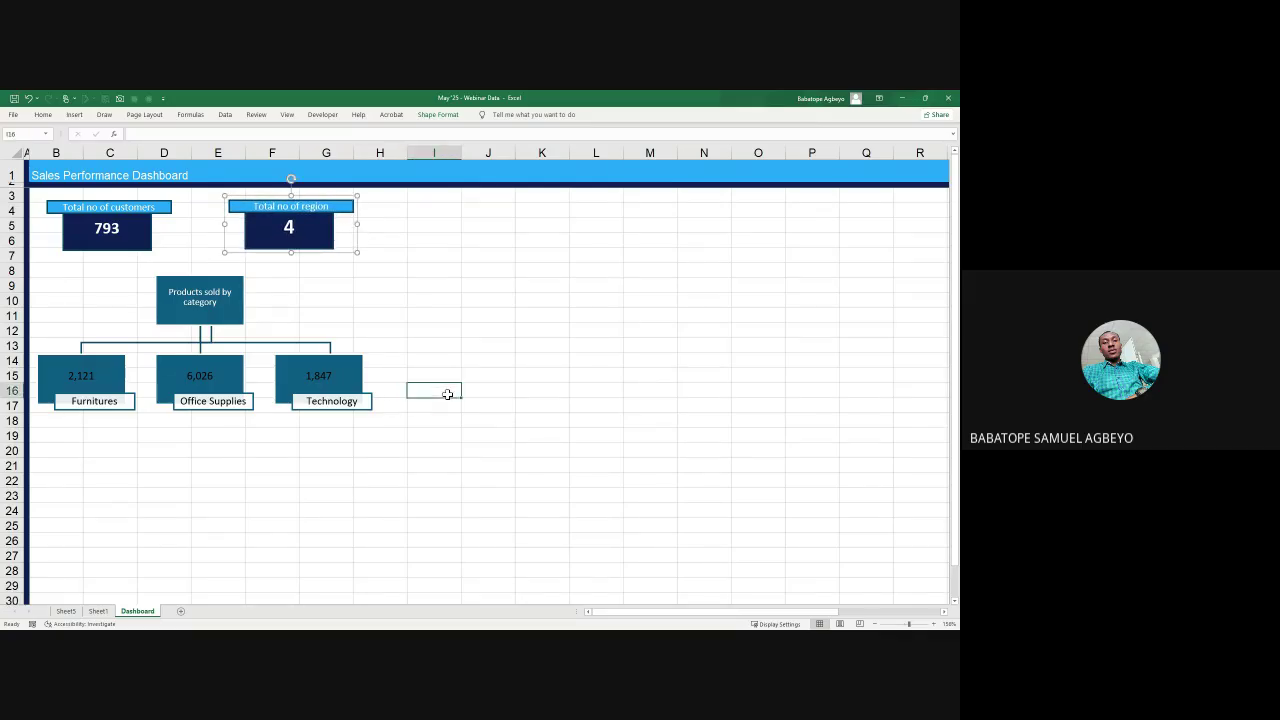
Step: Copy the thin dark blue row 2 onto row 18 as a horizontal divider below the product hierarchy
{"action": "left_click", "coordinate": [12, 183]}
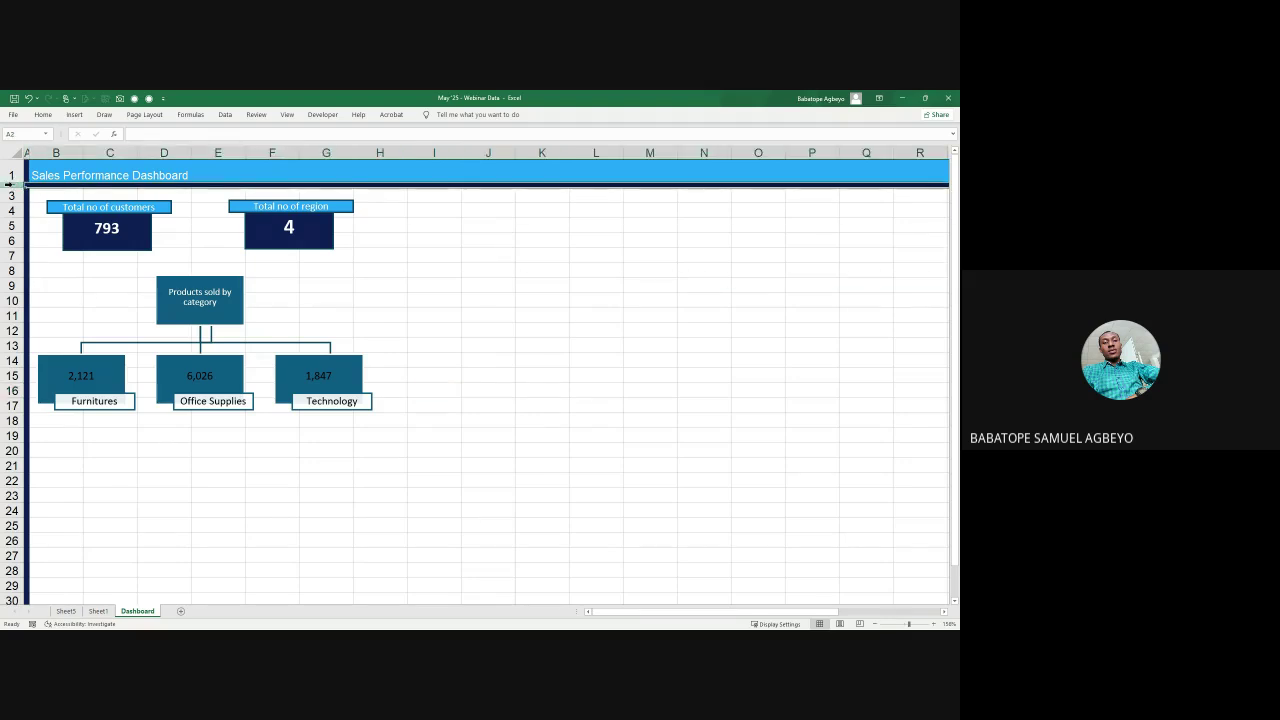
{"action": "key", "text": "ctrl+c"}
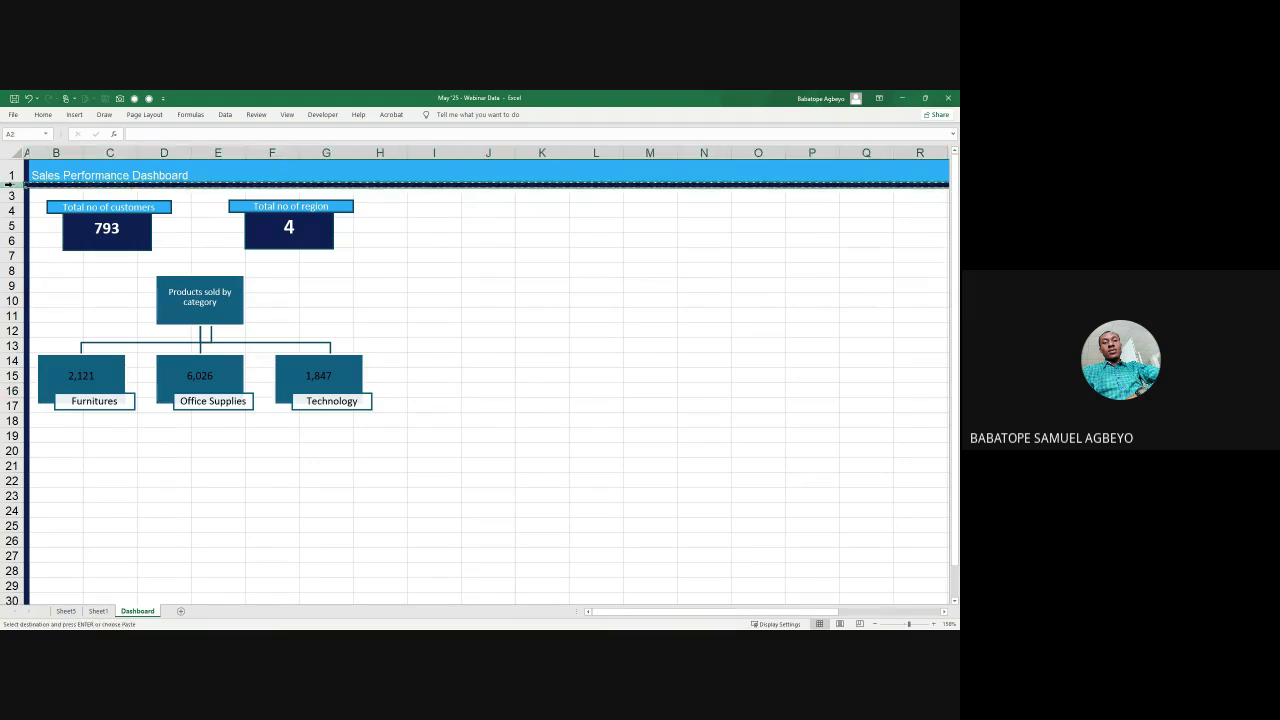
{"action": "left_click", "coordinate": [12, 418]}
{"action": "left_click", "coordinate": [11, 421]}
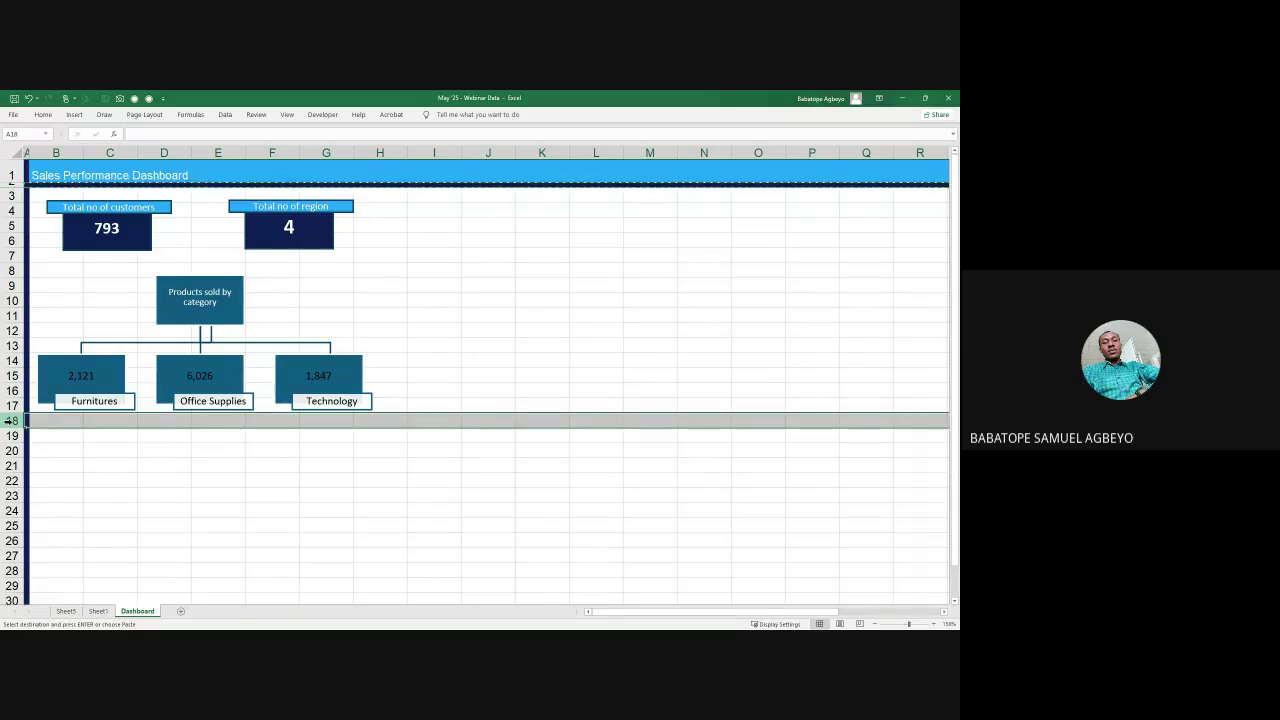
{"action": "key", "text": "ctrl+v"}
{"action": "left_click", "coordinate": [221, 458]}
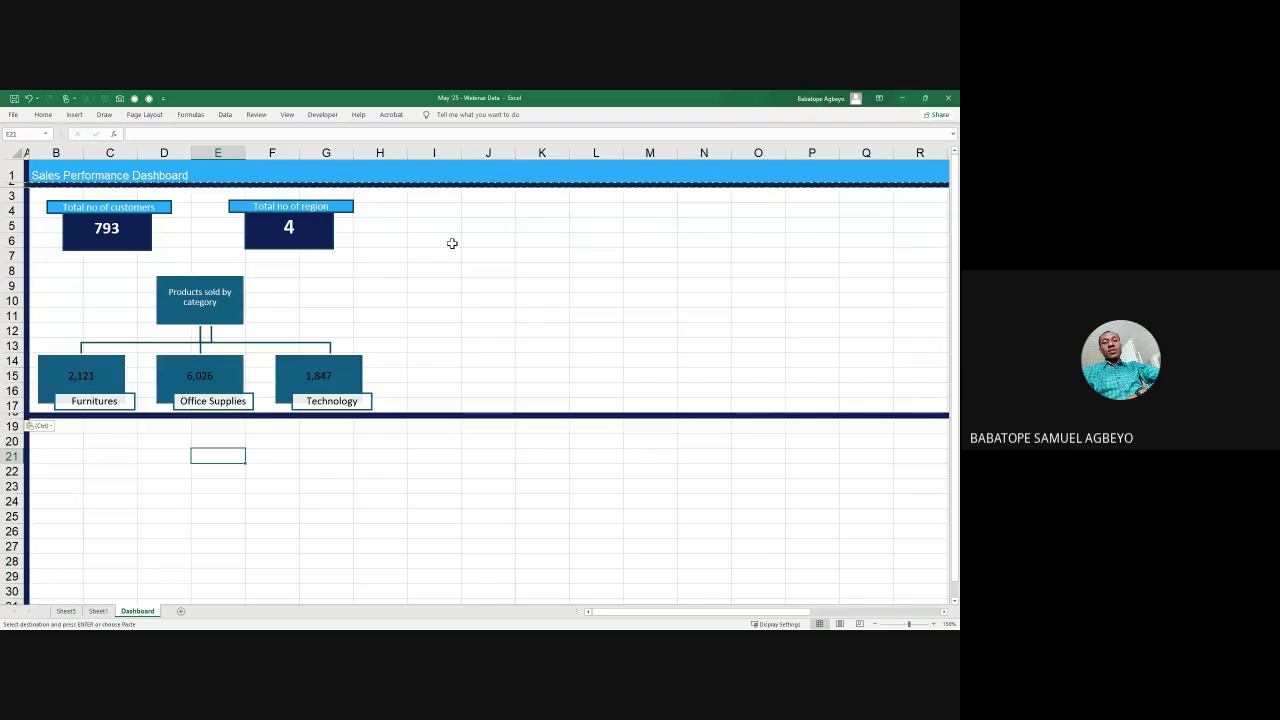
Step: Copy the narrow dark blue column A onto column I as a vertical divider beside the cards and hierarchy
{"action": "left_click", "coordinate": [26, 150]}
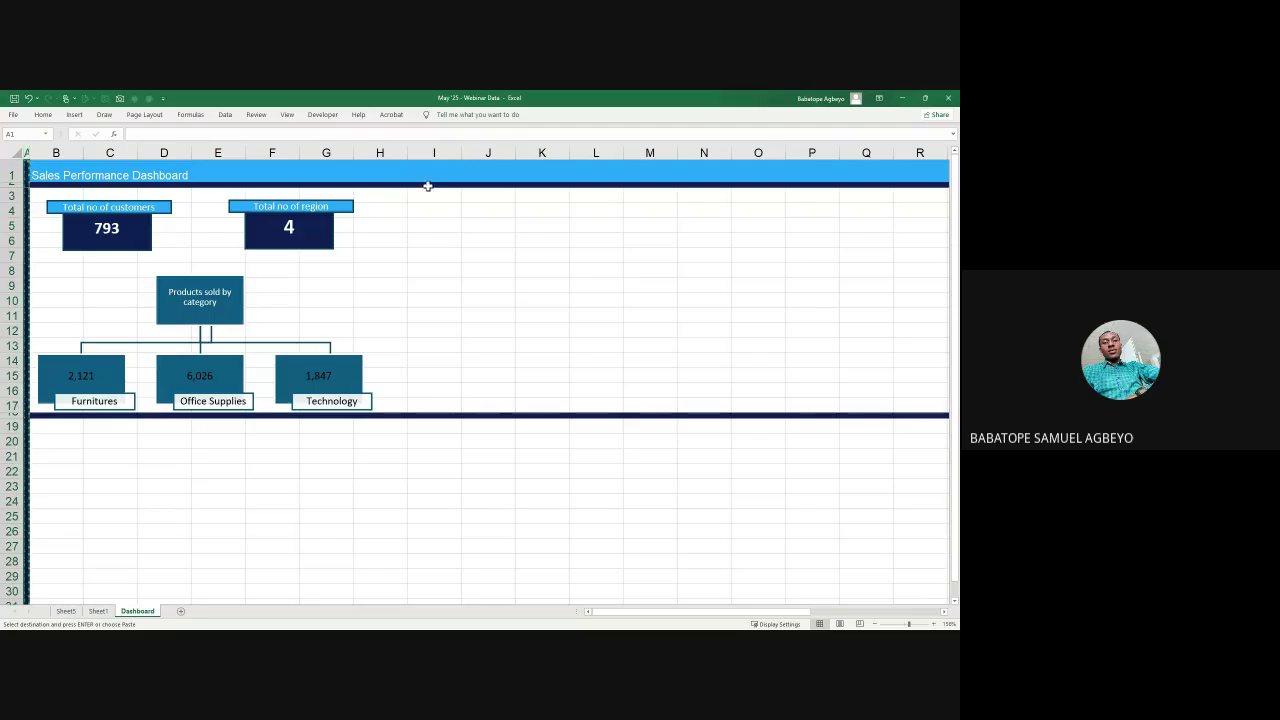
{"action": "left_click", "coordinate": [434, 152]}
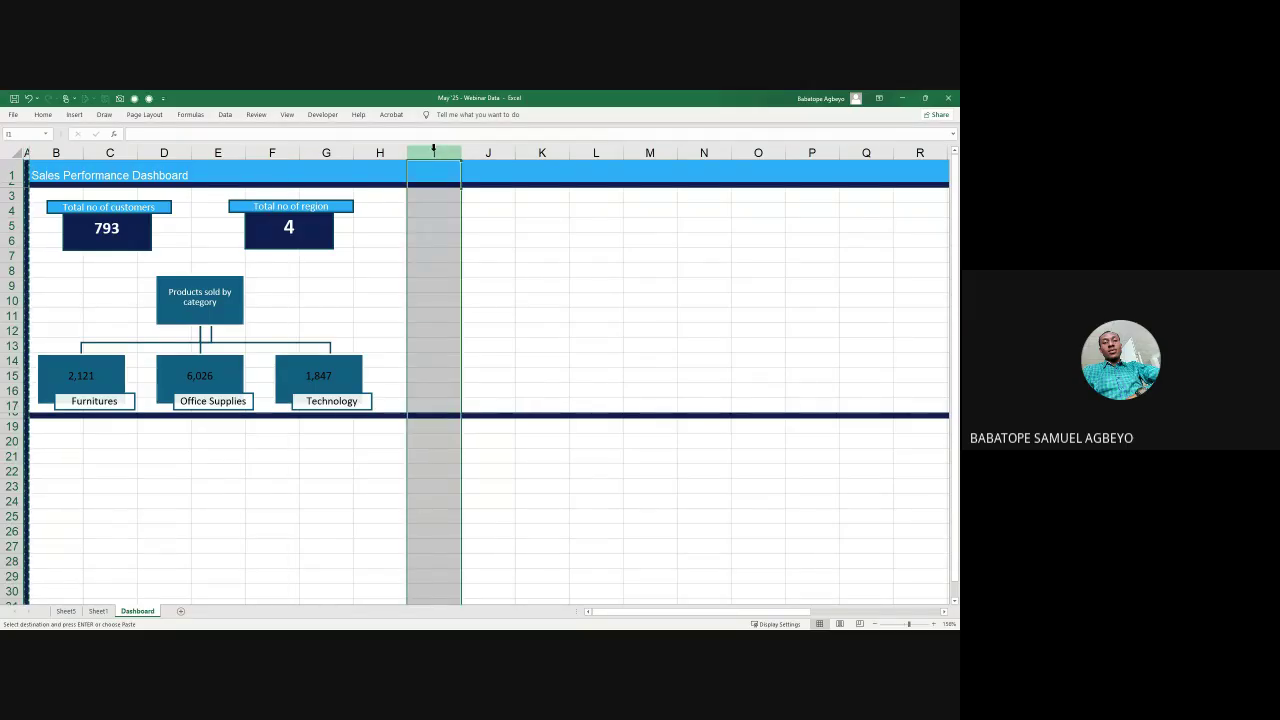
{"action": "key", "text": "ctrl+v"}
{"action": "left_click", "coordinate": [386, 164]}
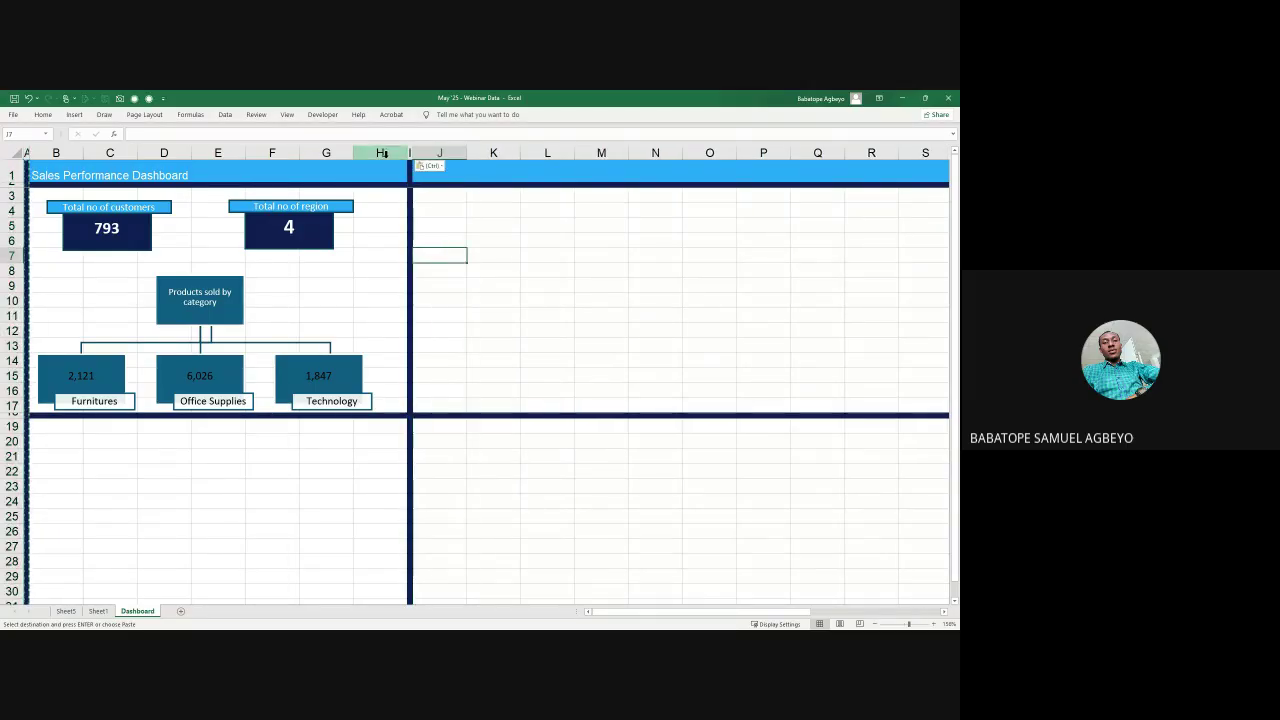
{"action": "key", "text": "shift+Right"}
{"action": "key", "text": "shift+Right"}
{"action": "key", "text": "shift+Right"}
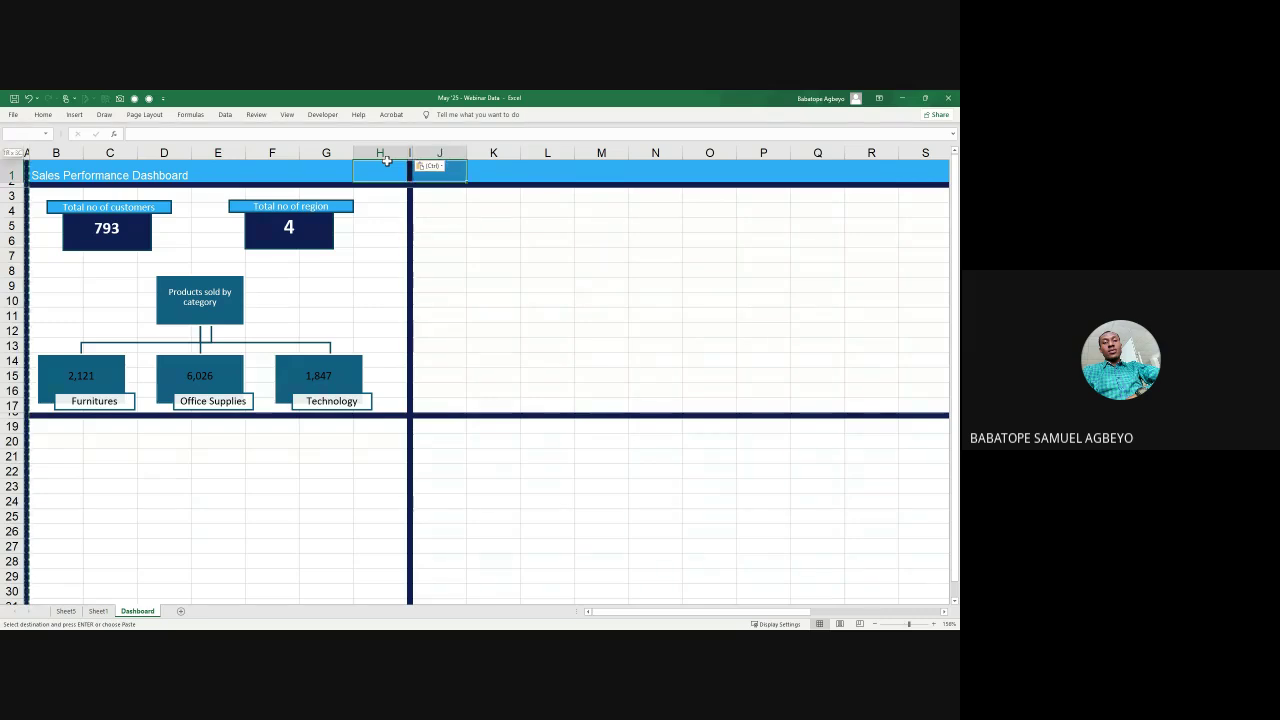
{"action": "key", "text": "Escape"}
Step: Narrow column H to about half its width so the vertical divider sits close to the Technology box
{"action": "key", "text": "Down"}
{"action": "key", "text": "Down"}
{"action": "key", "text": "Down"}
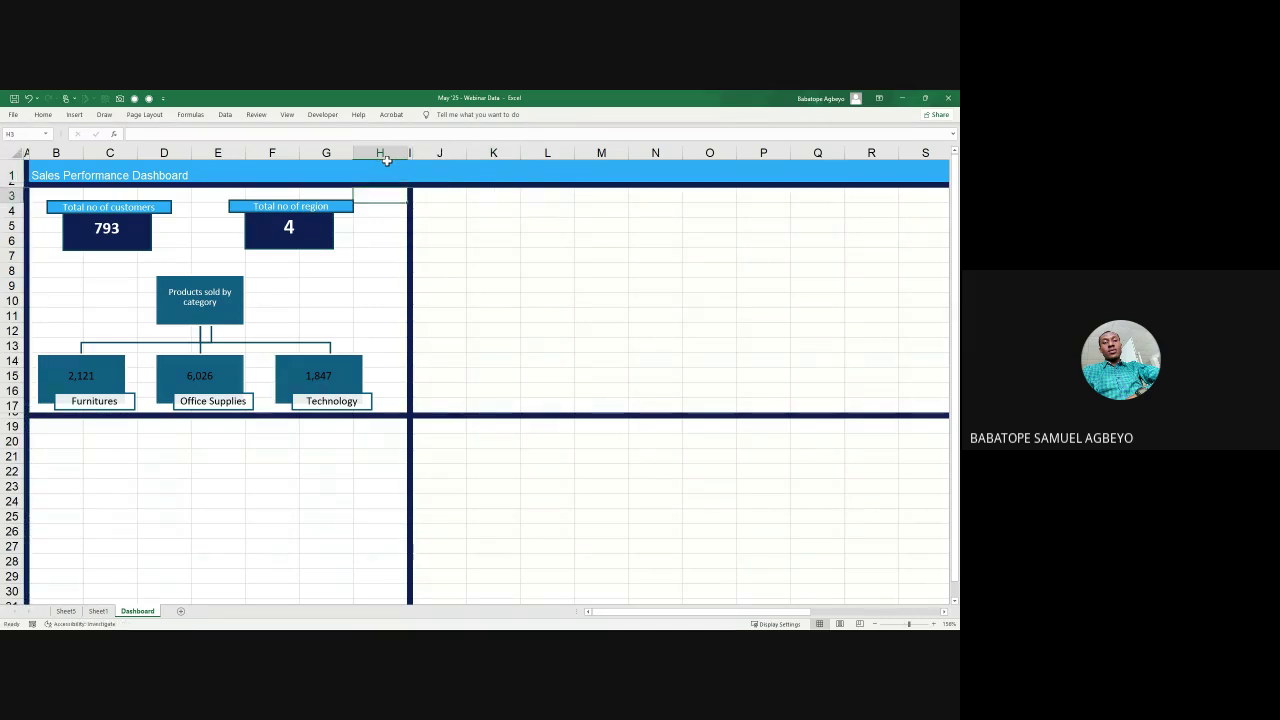
{"action": "key", "text": "Up"}
{"action": "key", "text": "Up"}
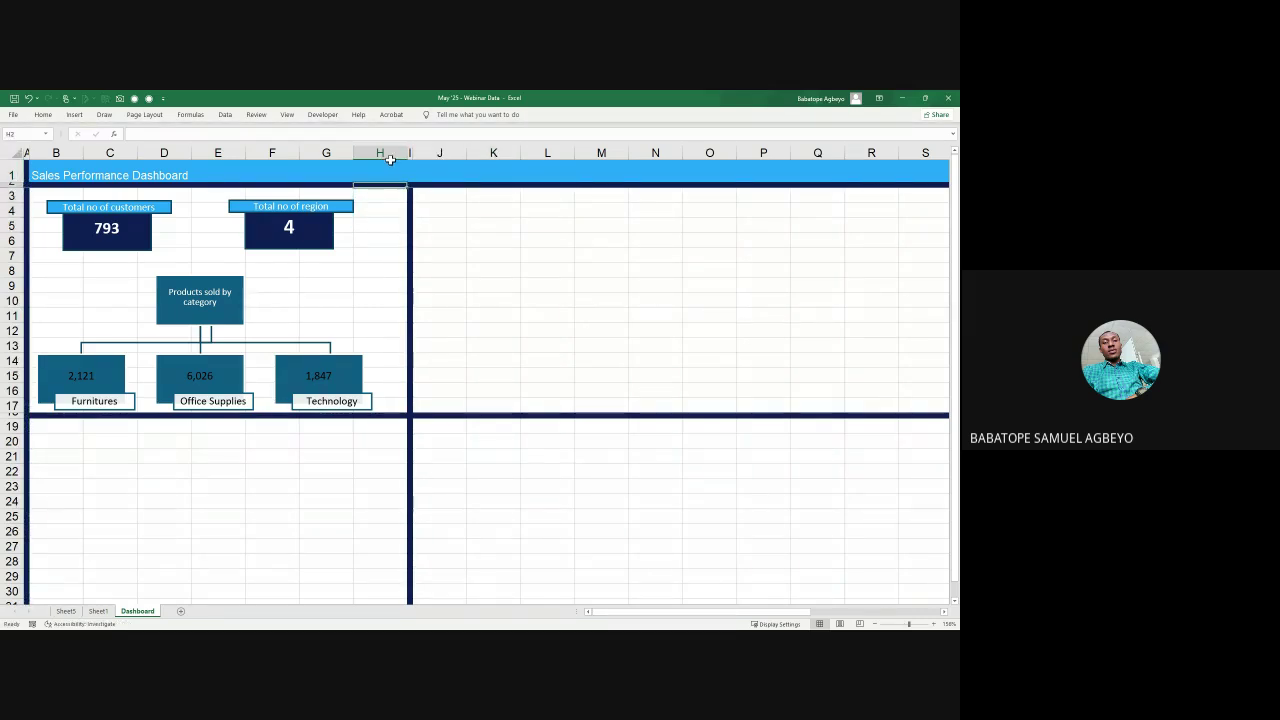
{"action": "left_click_drag", "start_coordinate": [405, 152], "coordinate": [383, 152]}
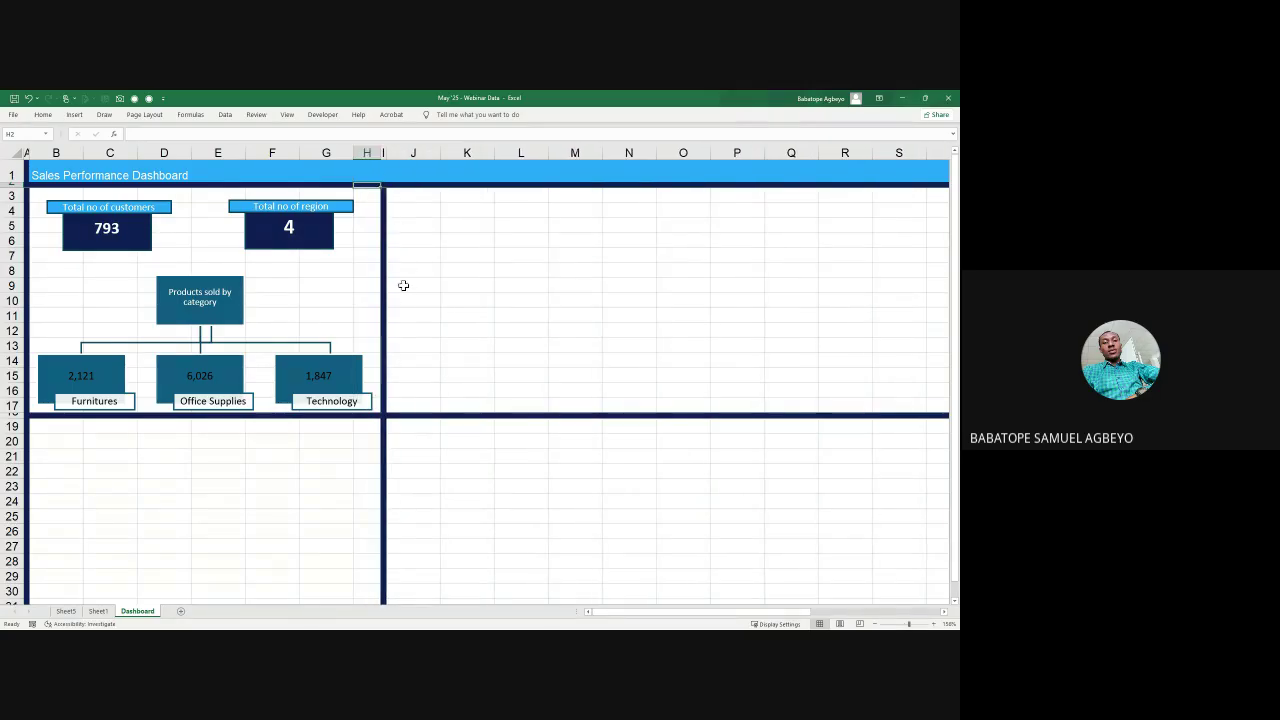
{"action": "left_click", "coordinate": [465, 303]}
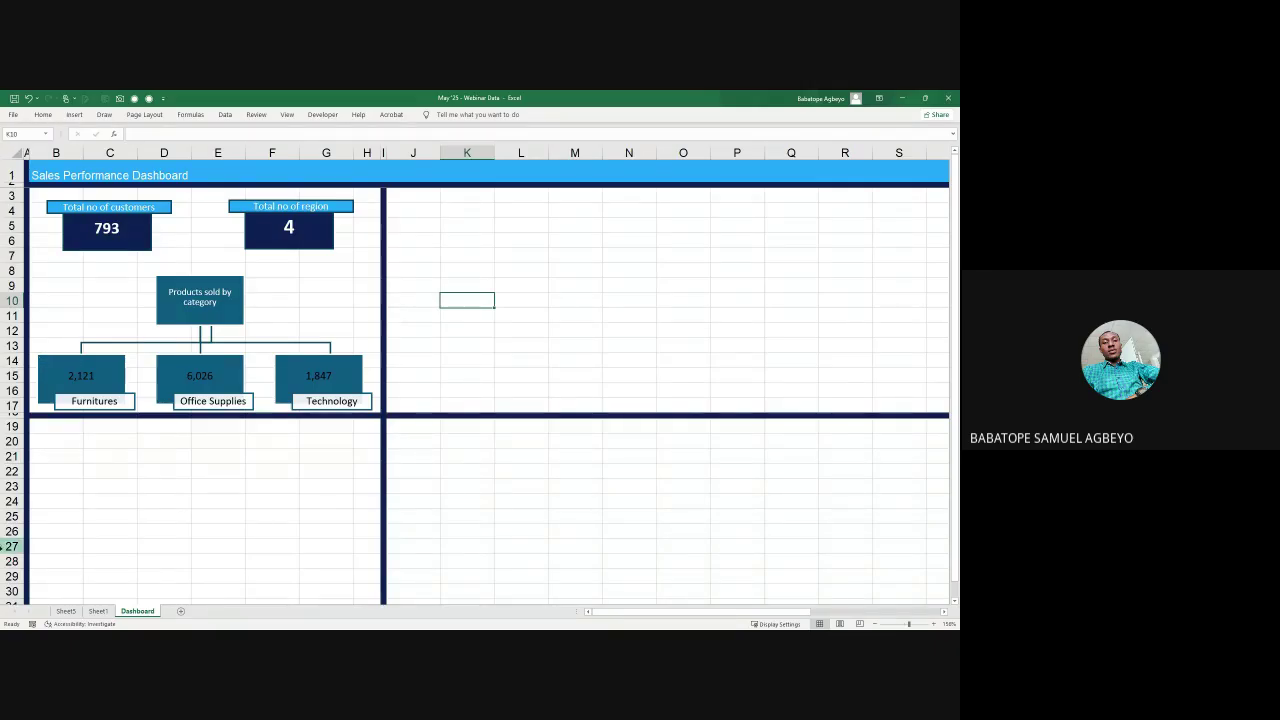
Step: On the pivot table sheet, copy the category pivot table in E15:F19 and paste it at E23
{"action": "left_click", "coordinate": [65, 611]}
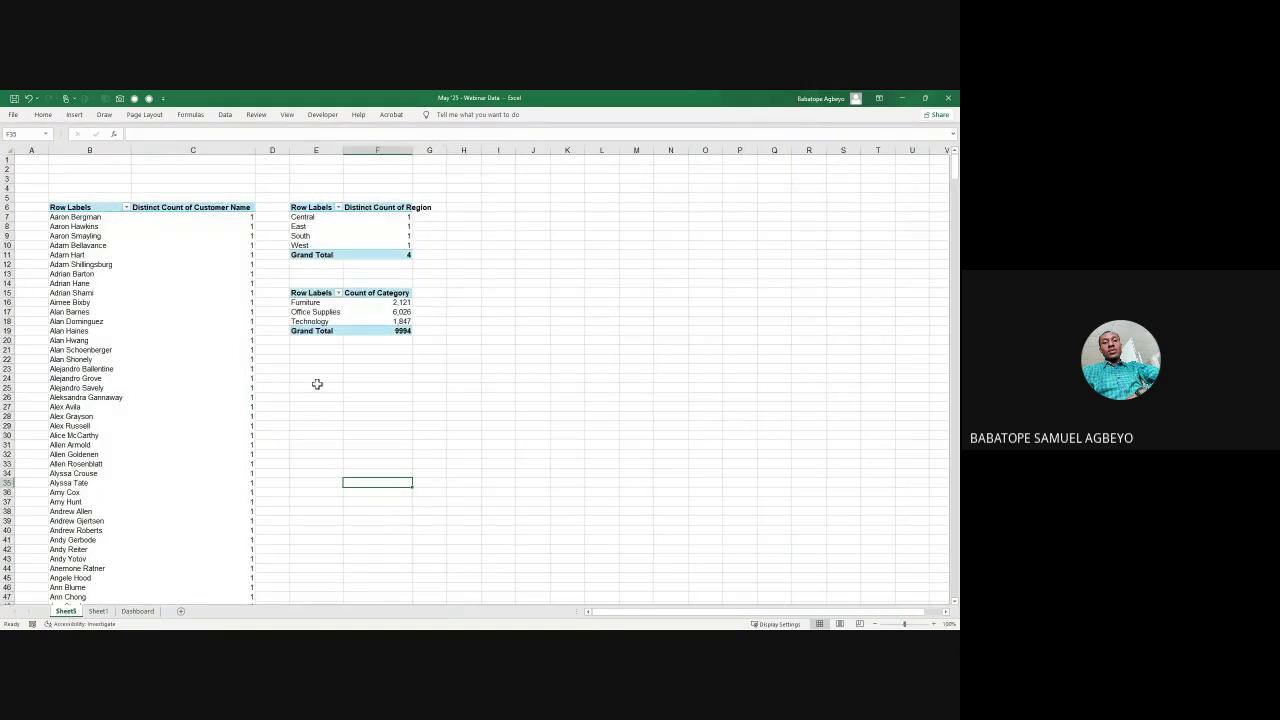
{"action": "left_click_drag", "start_coordinate": [318, 292], "coordinate": [393, 330]}
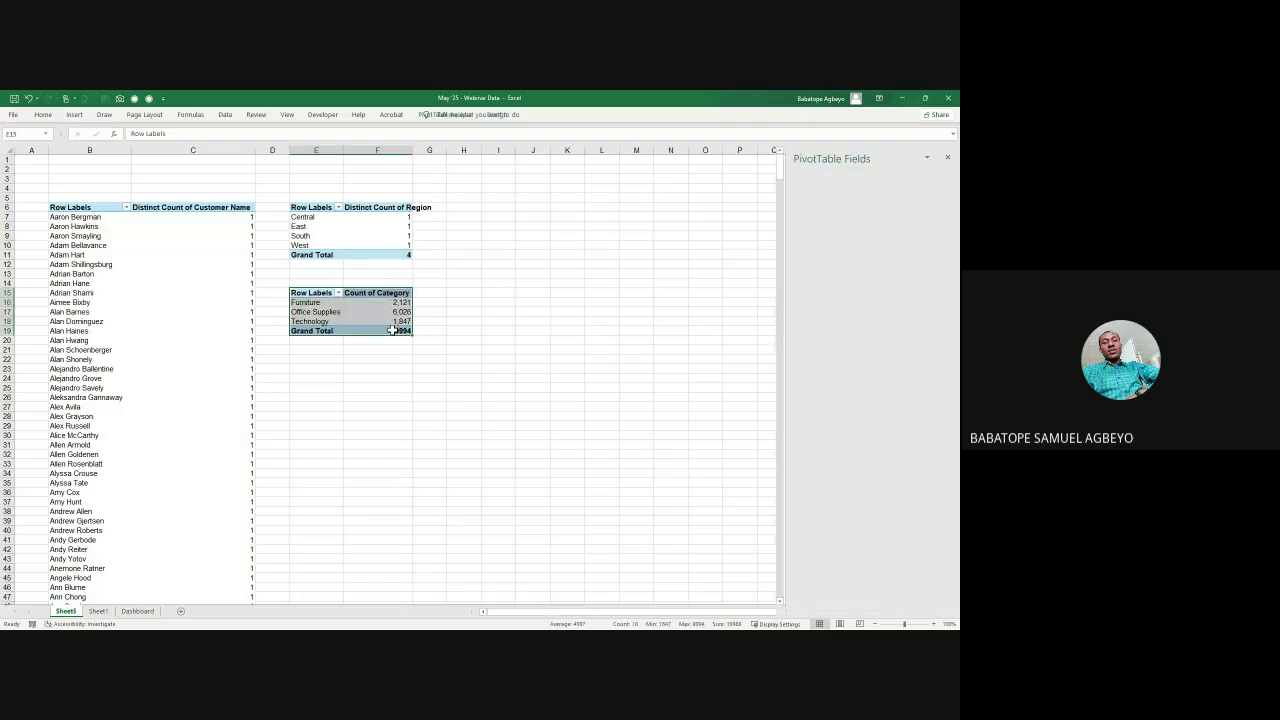
{"action": "key", "text": "ctrl+c"}
{"action": "left_click", "coordinate": [310, 369]}
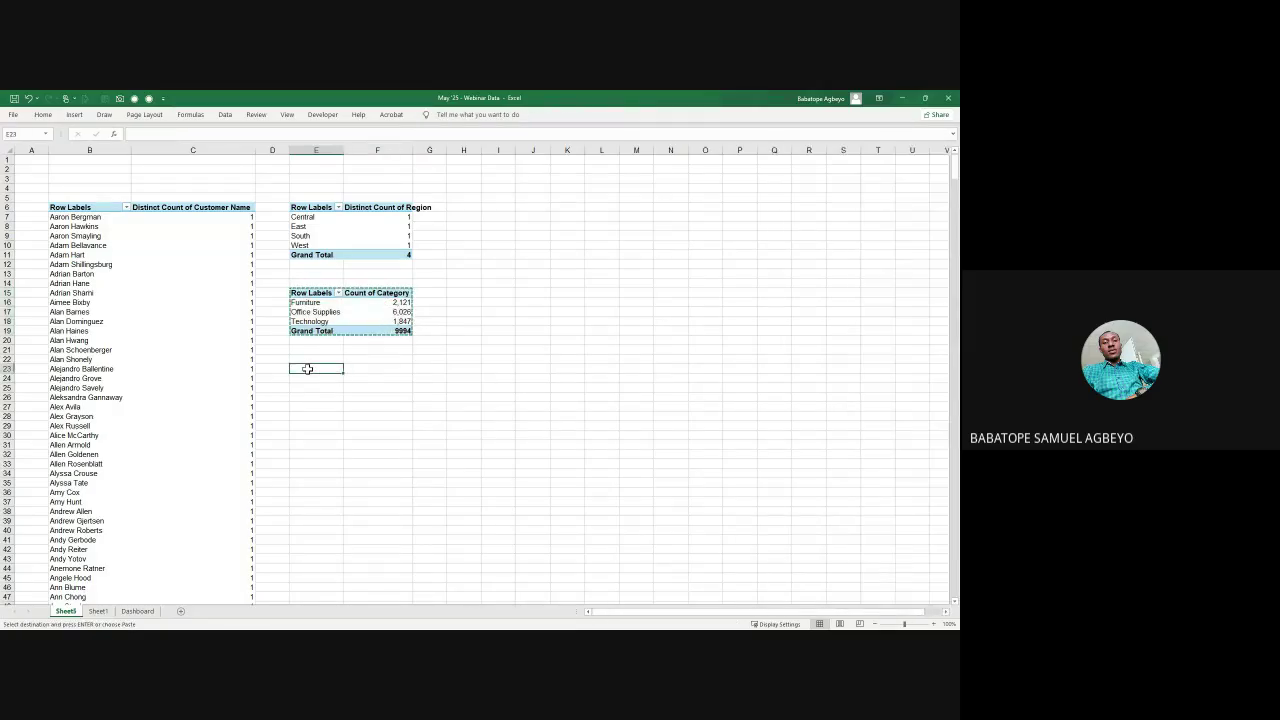
{"action": "key", "text": "ctrl+v"}
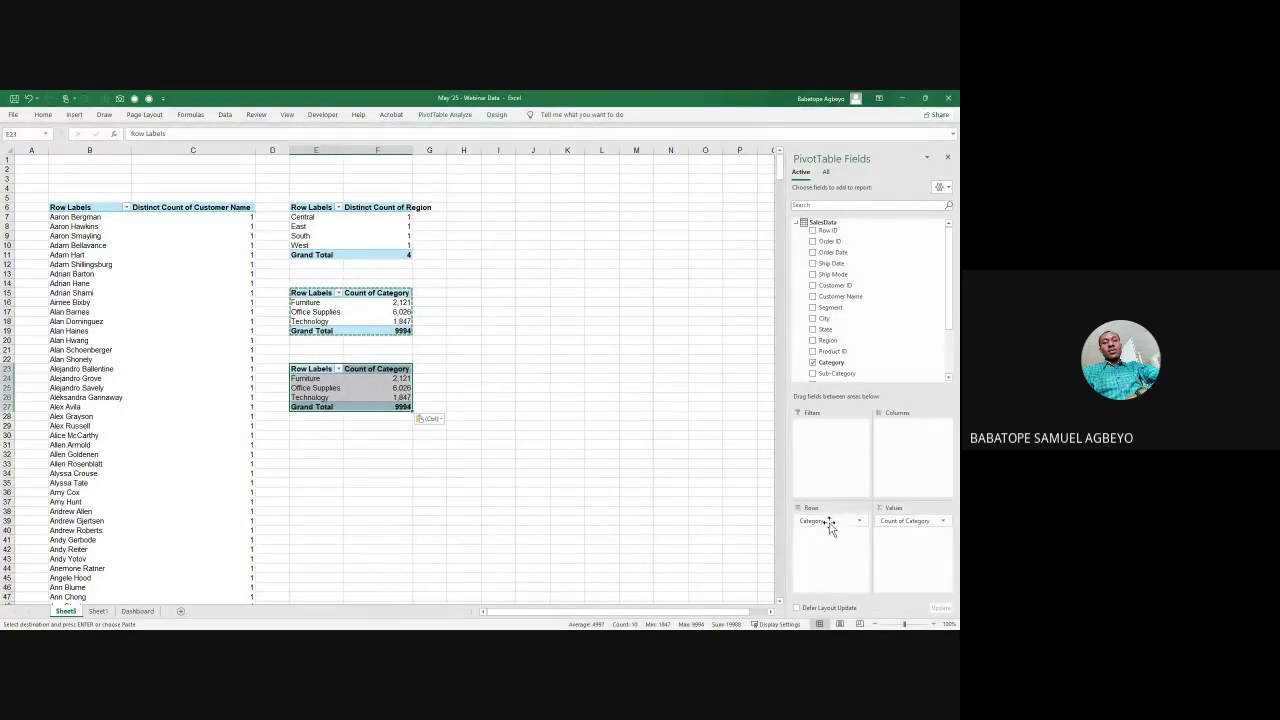
Step: Replace the copied pivot table's fields with Region Managers as rows and Sales as values, formatting sales with thousands separators and two decimals
{"action": "left_click_drag", "start_coordinate": [829, 528], "coordinate": [703, 514]}
{"action": "left_click_drag", "start_coordinate": [917, 523], "coordinate": [639, 550]}
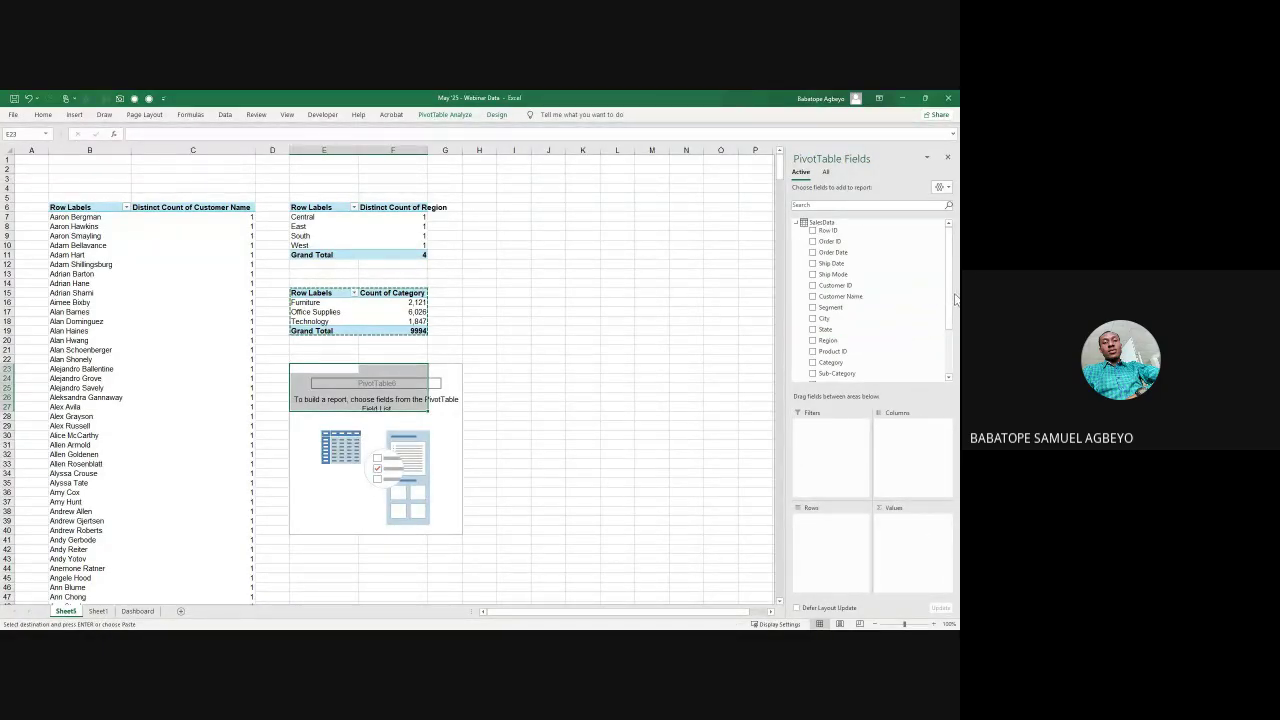
{"action": "left_click_drag", "start_coordinate": [950, 298], "coordinate": [950, 343]}
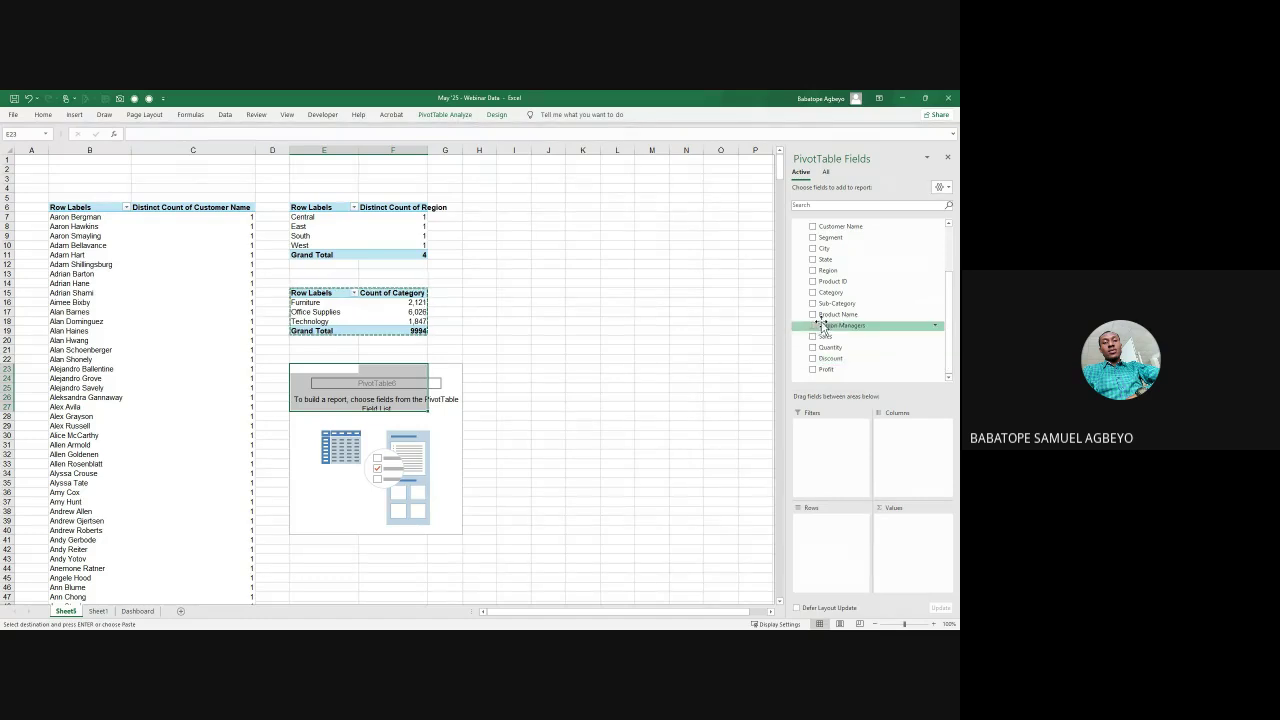
{"action": "left_click", "coordinate": [812, 326]}
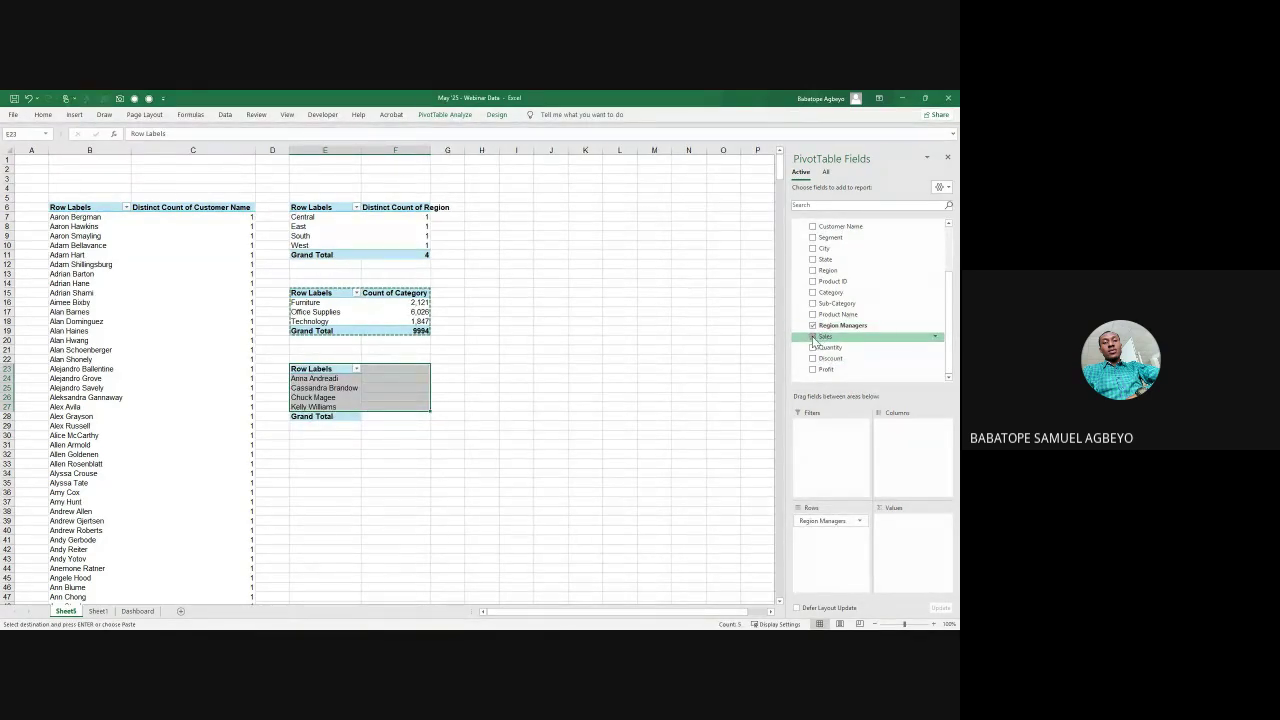
{"action": "left_click", "coordinate": [812, 337]}
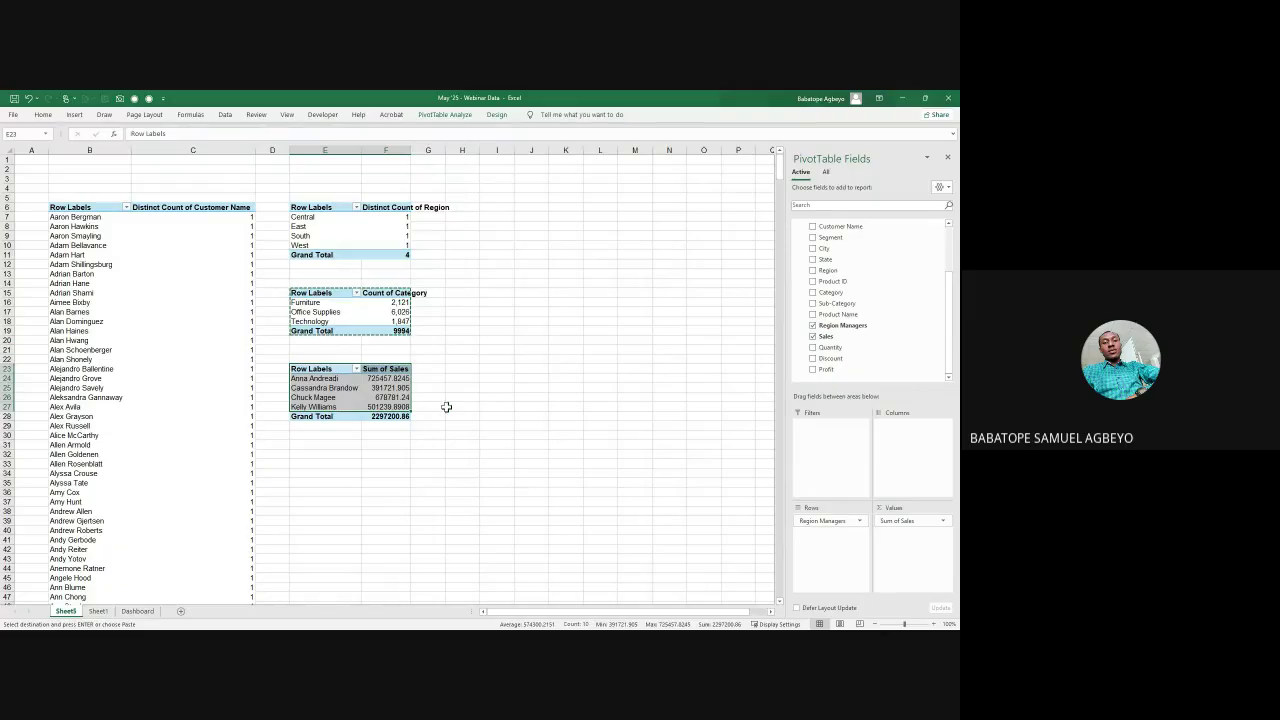
{"action": "left_click_drag", "start_coordinate": [385, 378], "coordinate": [386, 413]}
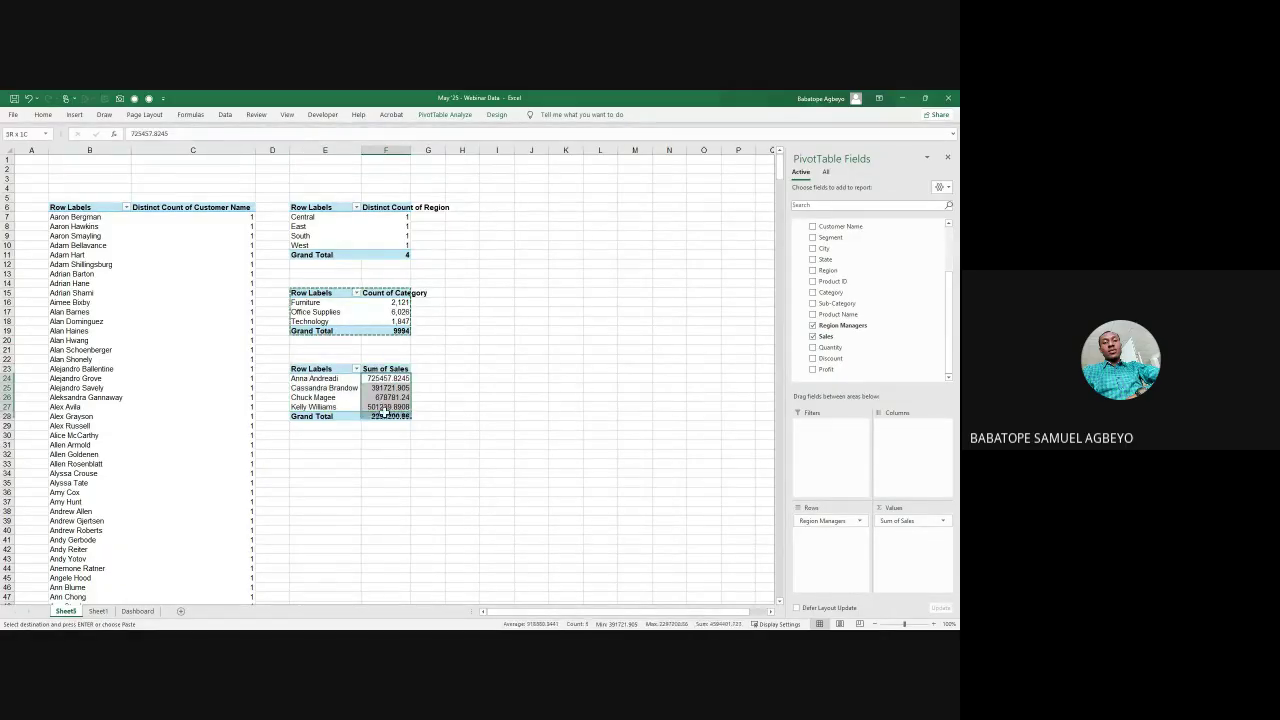
{"action": "key", "text": "ctrl+shift+1"}
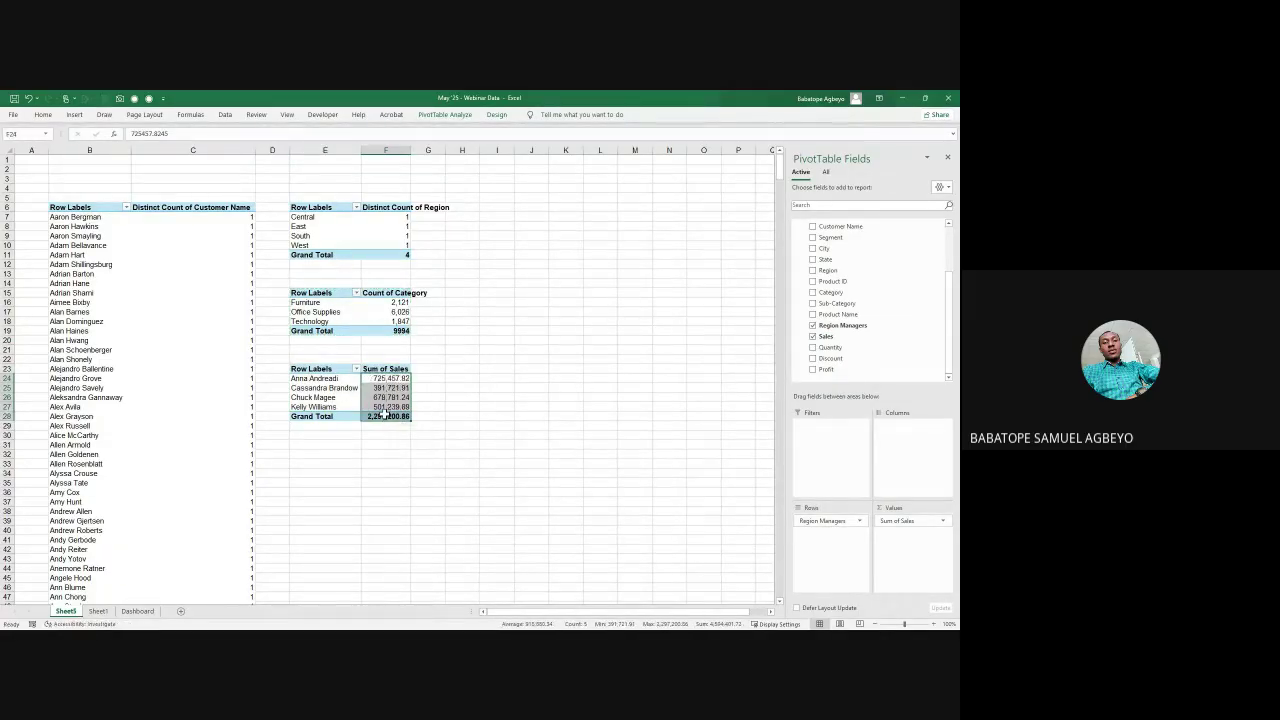
Step: Rename the row label header in E23 to "Regional Managers"
{"action": "left_click", "coordinate": [319, 369]}
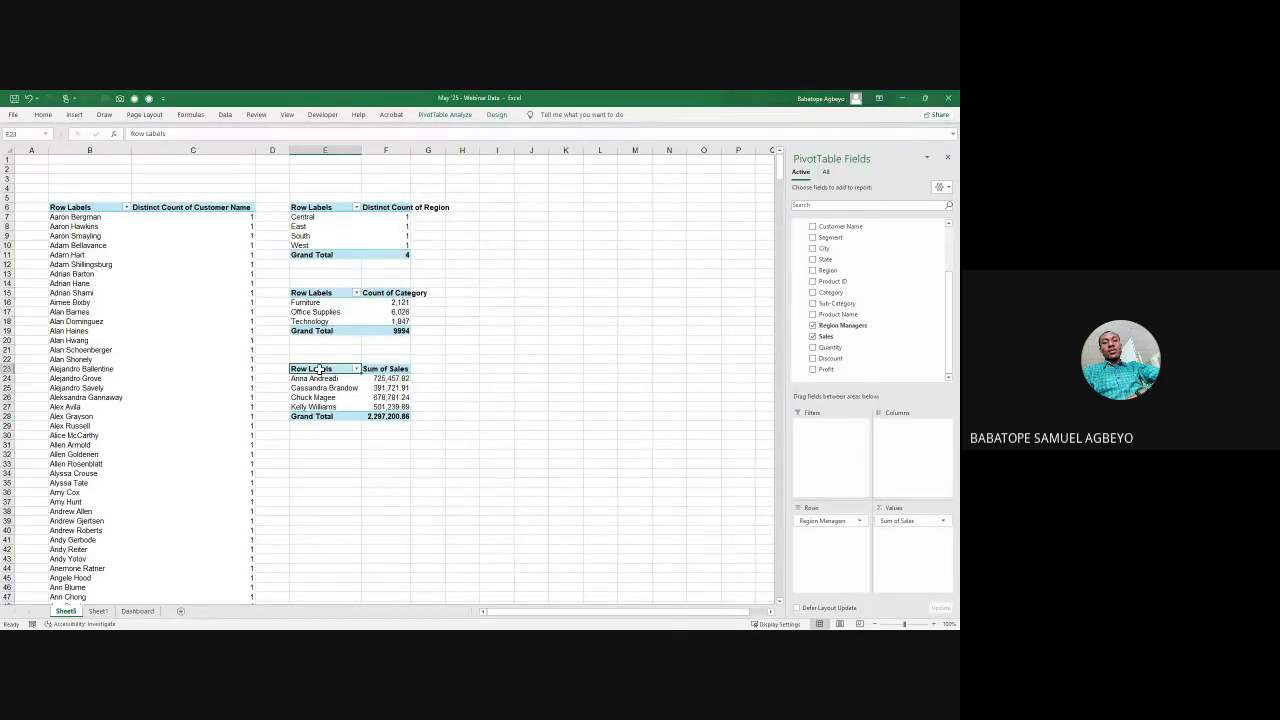
{"action": "left_click_drag", "start_coordinate": [178, 133], "coordinate": [129, 133]}
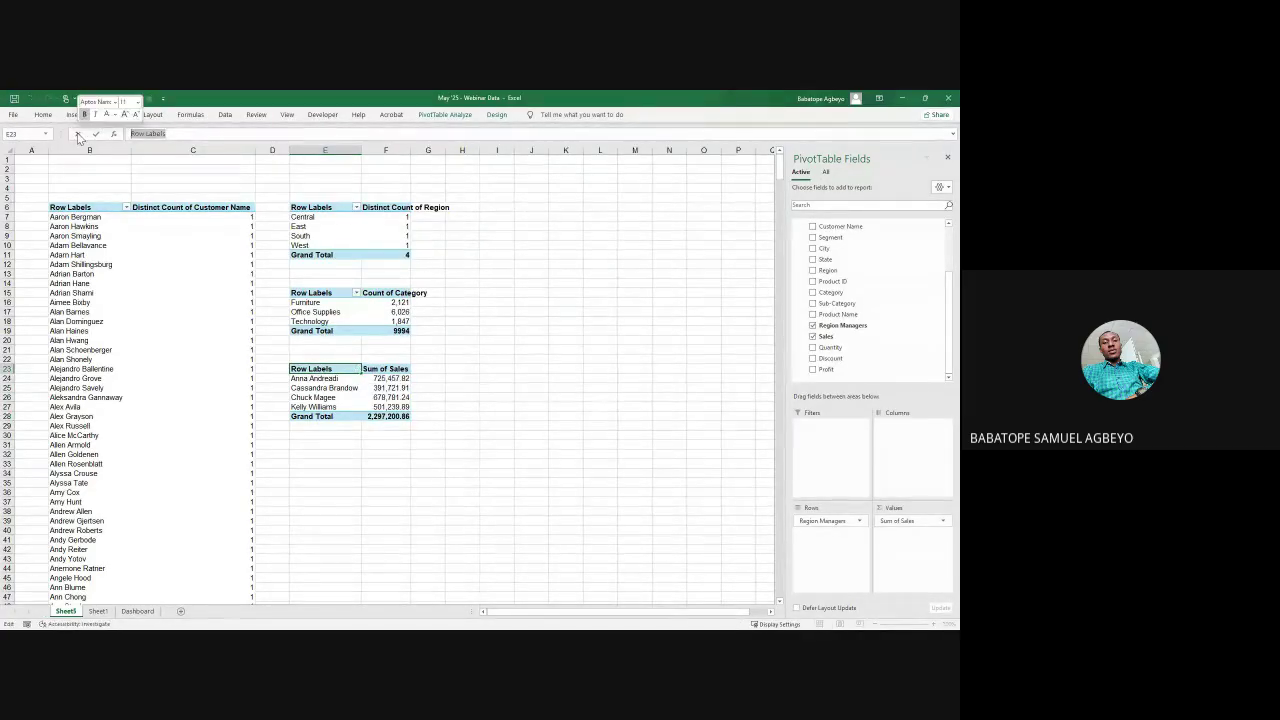
{"action": "type", "text": "Regiona"}
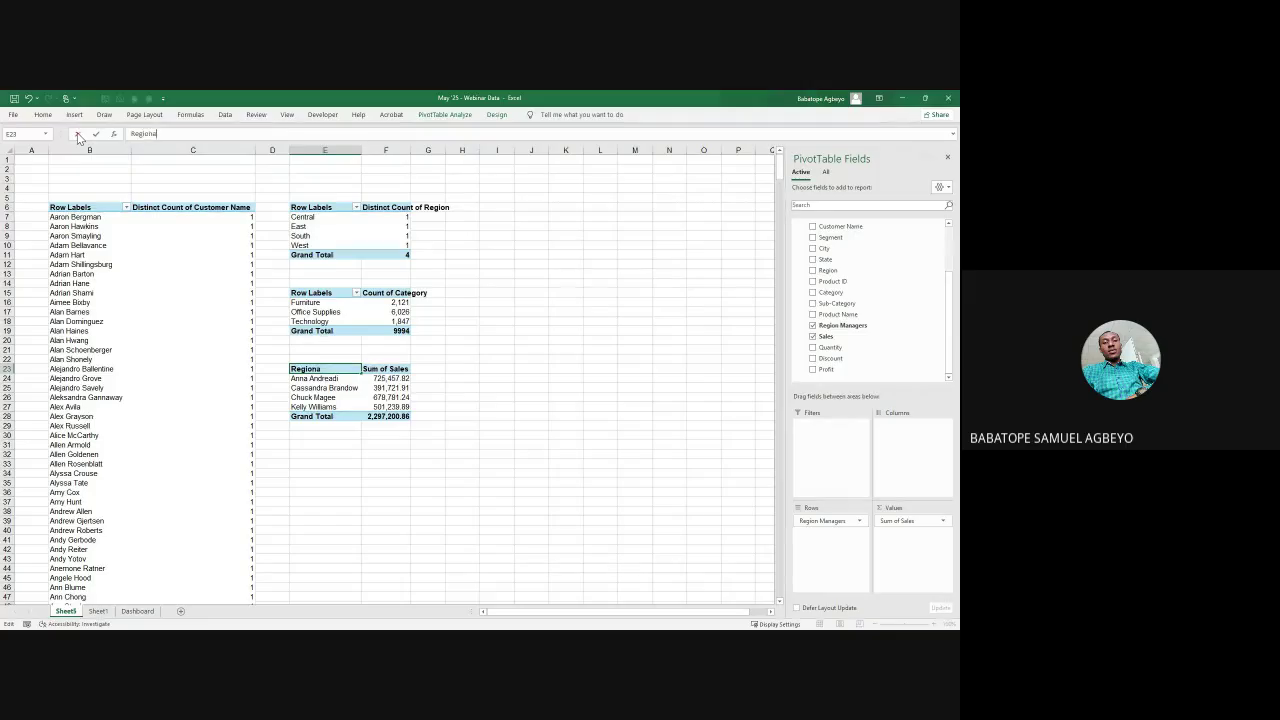
{"action": "type", "text": "l Managers"}
{"action": "key", "text": "Return"}
{"action": "key", "text": "Up"}
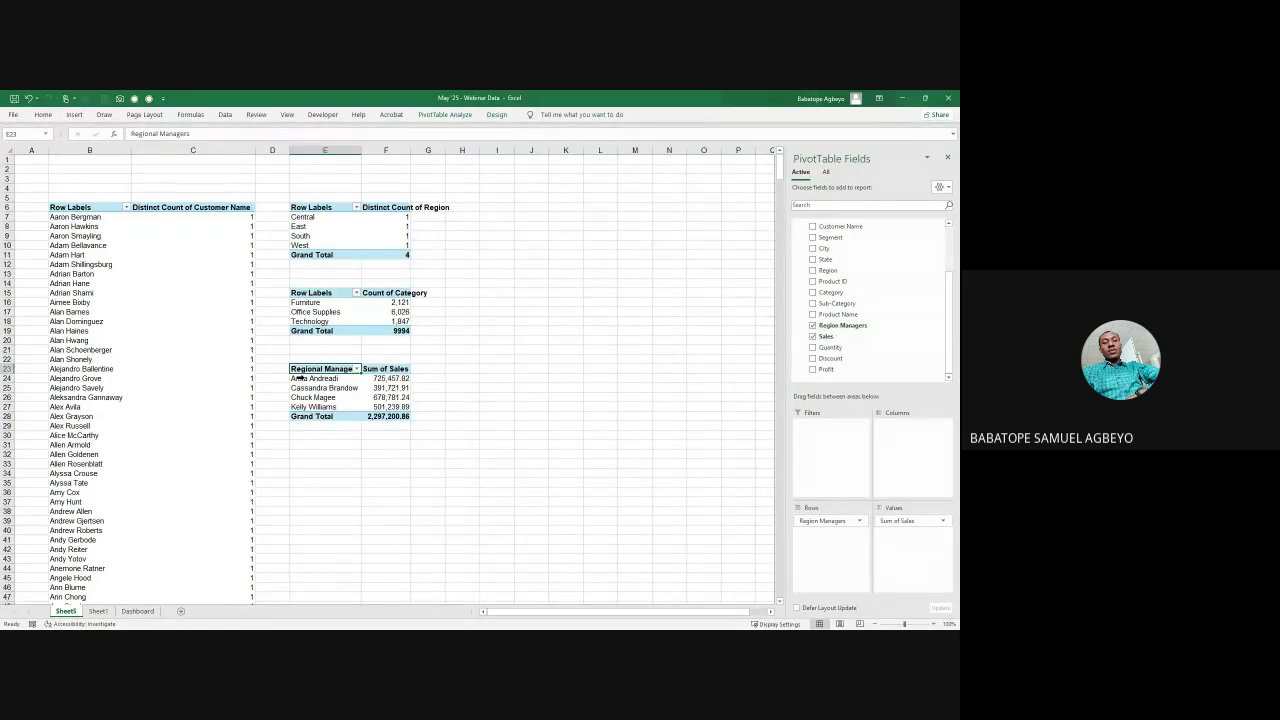
Step: Shorten the value header in F23 to "Sales"
{"action": "left_click", "coordinate": [202, 135]}
{"action": "key", "text": "Tab"}
{"action": "left_click", "coordinate": [155, 135]}
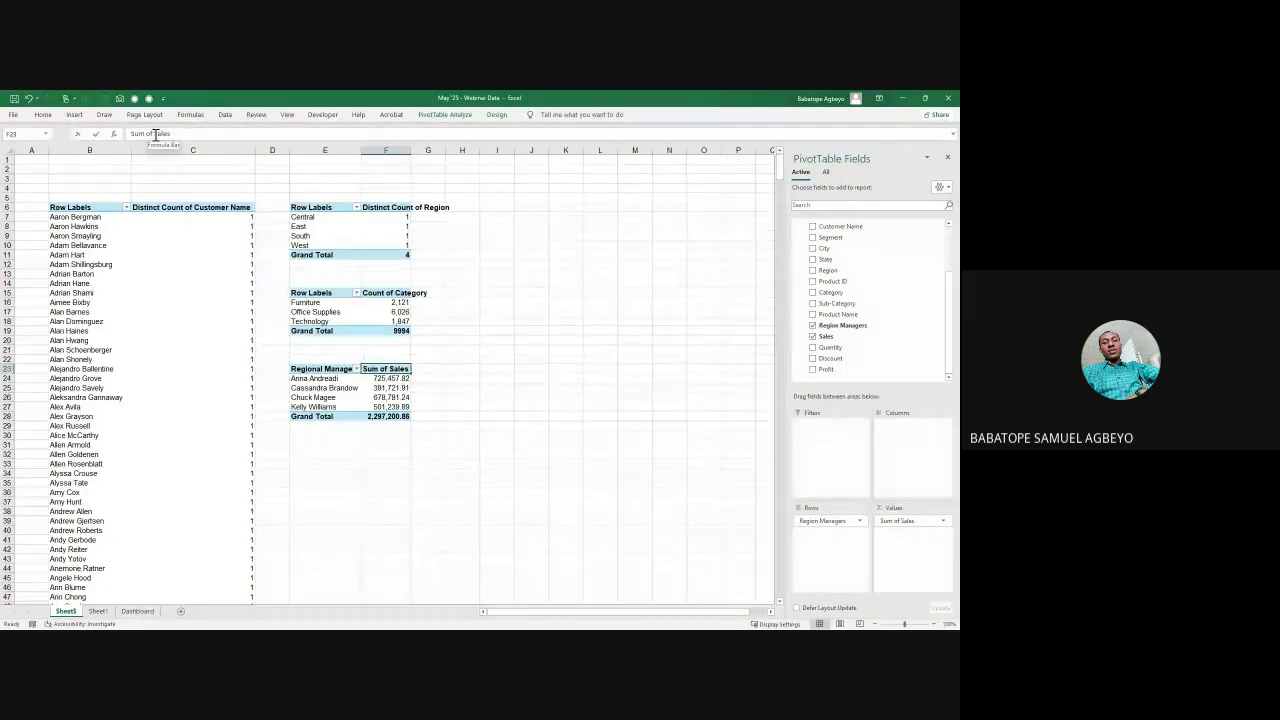
{"action": "key", "text": "BackSpace"}
{"action": "key", "text": "BackSpace"}
{"action": "key", "text": "BackSpace"}
{"action": "key", "text": "BackSpace"}
{"action": "key", "text": "BackSpace"}
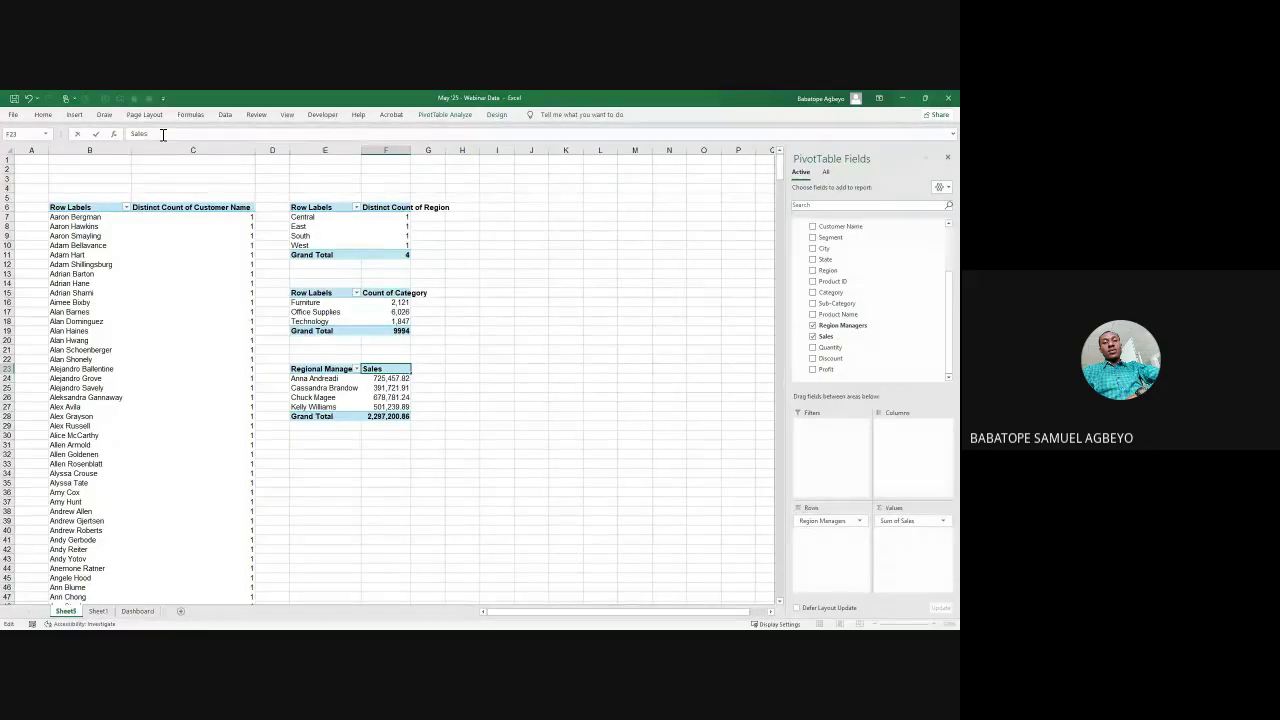
{"action": "key", "text": "Return"}
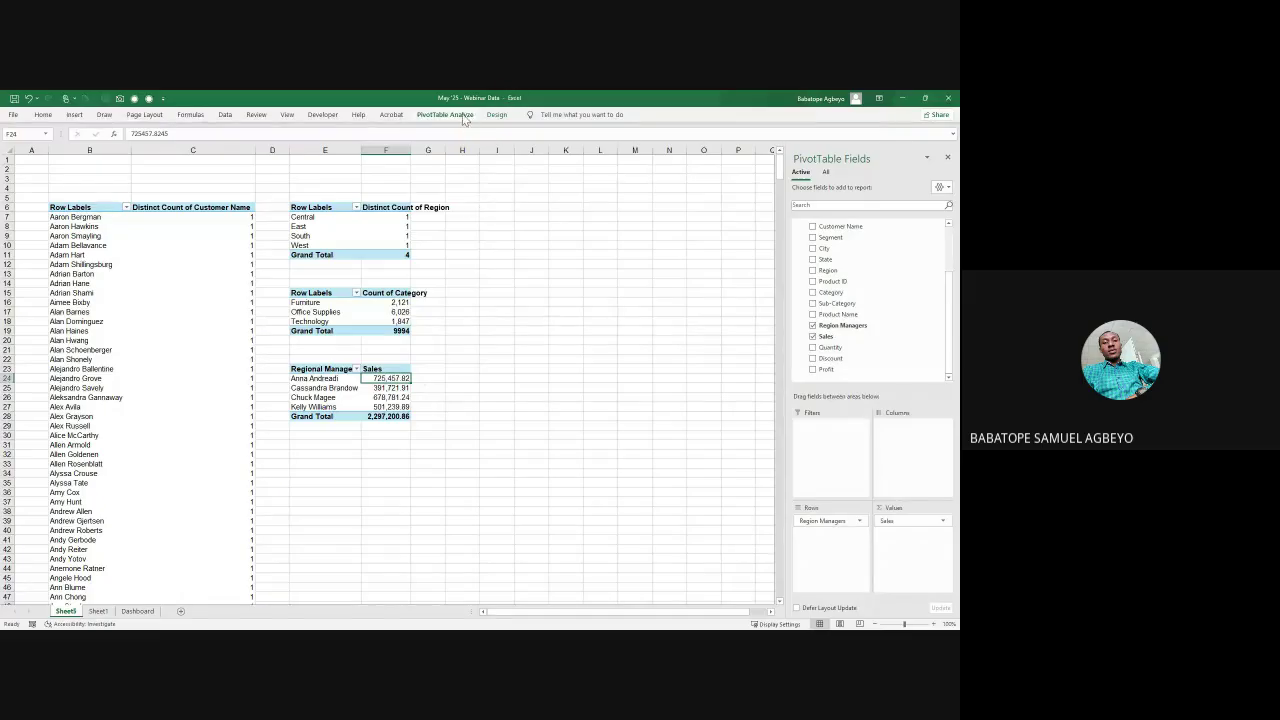
Step: Turn off grand totals for rows and columns in the Regional Managers pivot table
{"action": "left_click", "coordinate": [494, 116]}
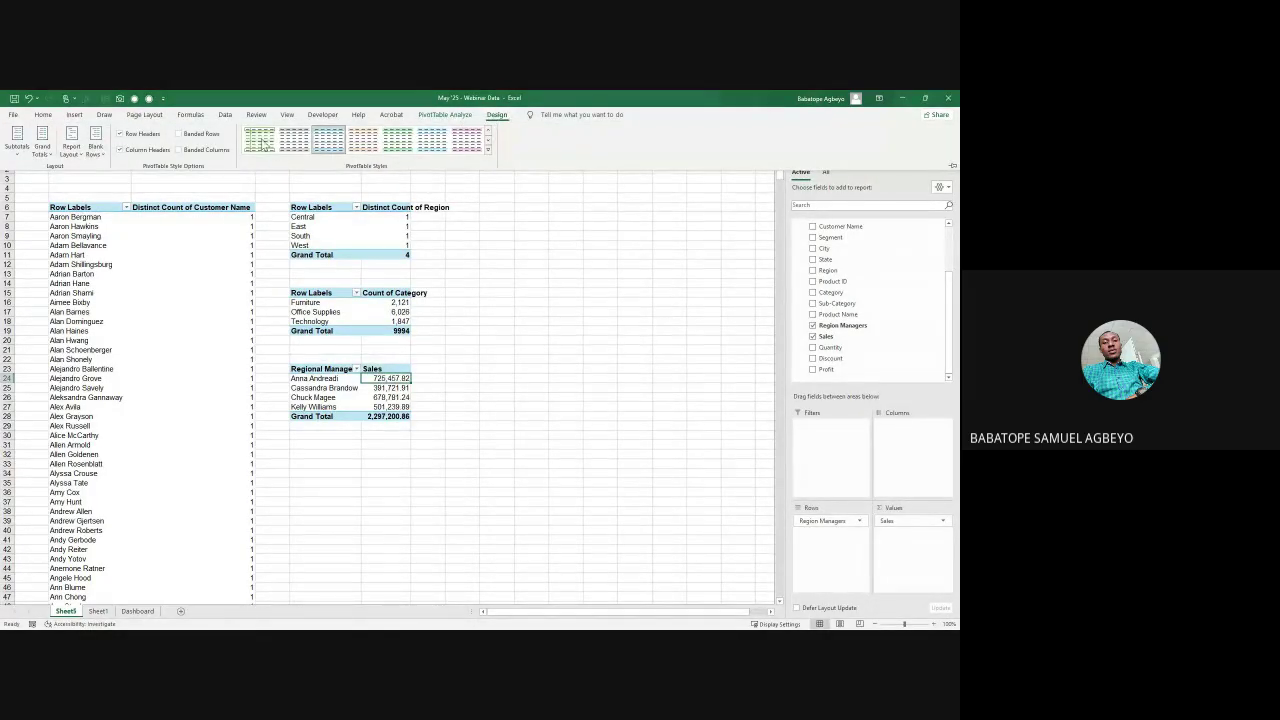
{"action": "left_click", "coordinate": [42, 145]}
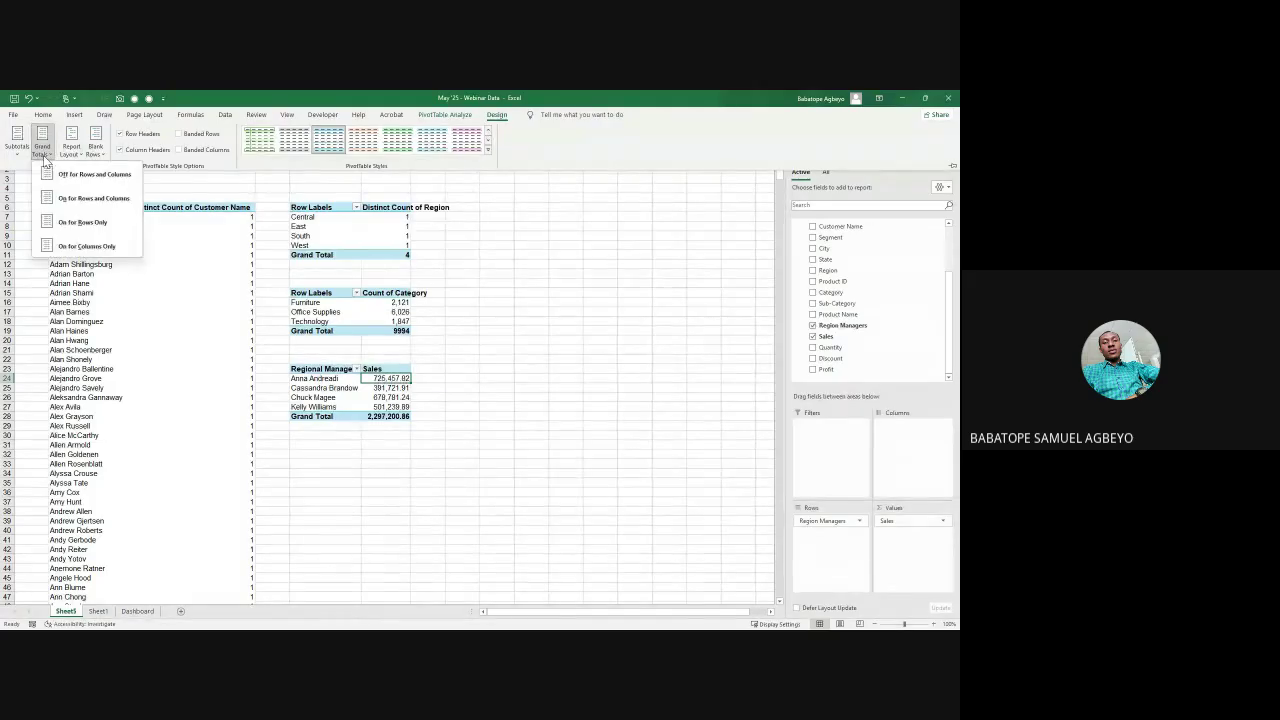
{"action": "left_click", "coordinate": [70, 177]}
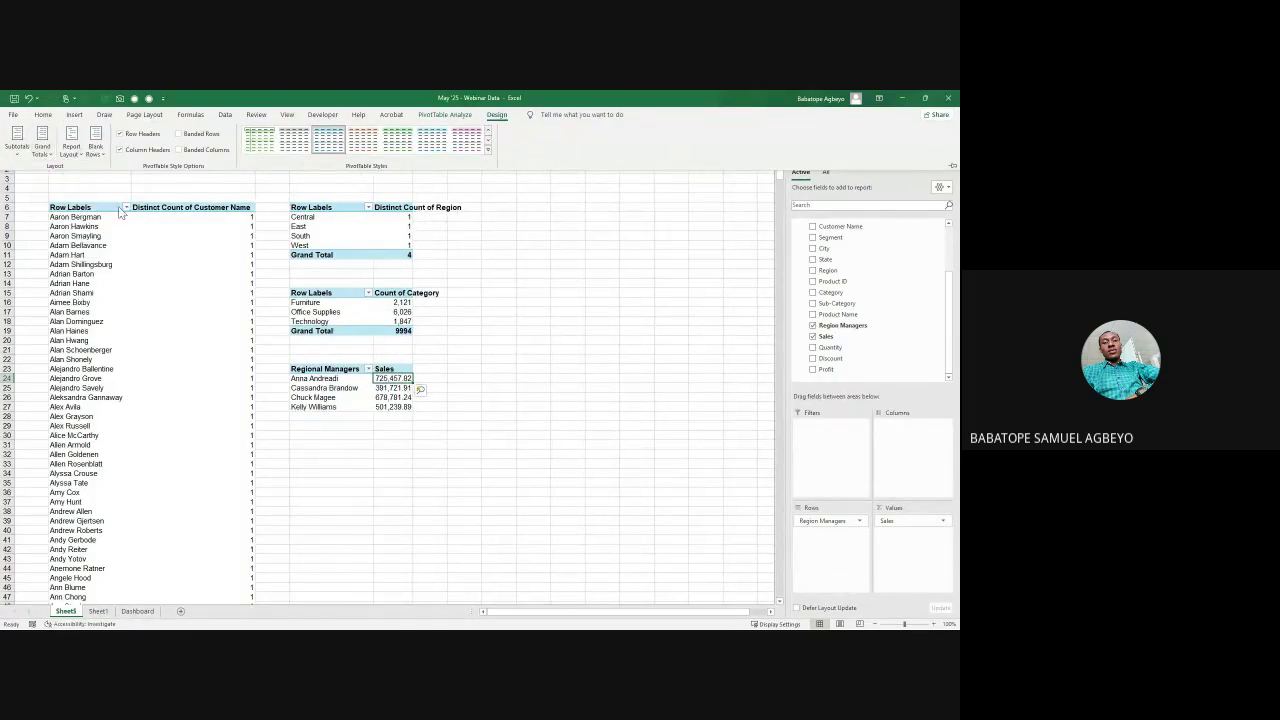
Step: Insert a default column pivot chart from the Regional Managers pivot table and move it clear of the tables
{"action": "left_click", "coordinate": [327, 396]}
{"action": "left_click", "coordinate": [338, 380]}
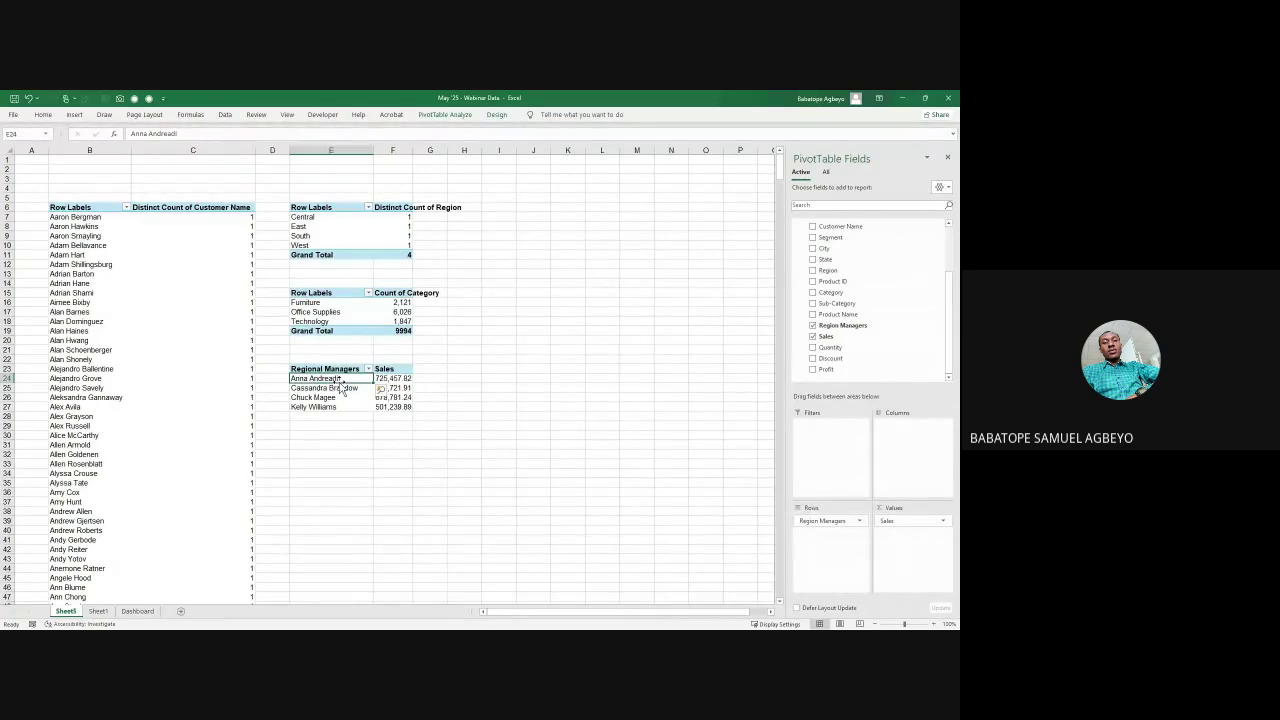
{"action": "key", "text": "alt+F1"}
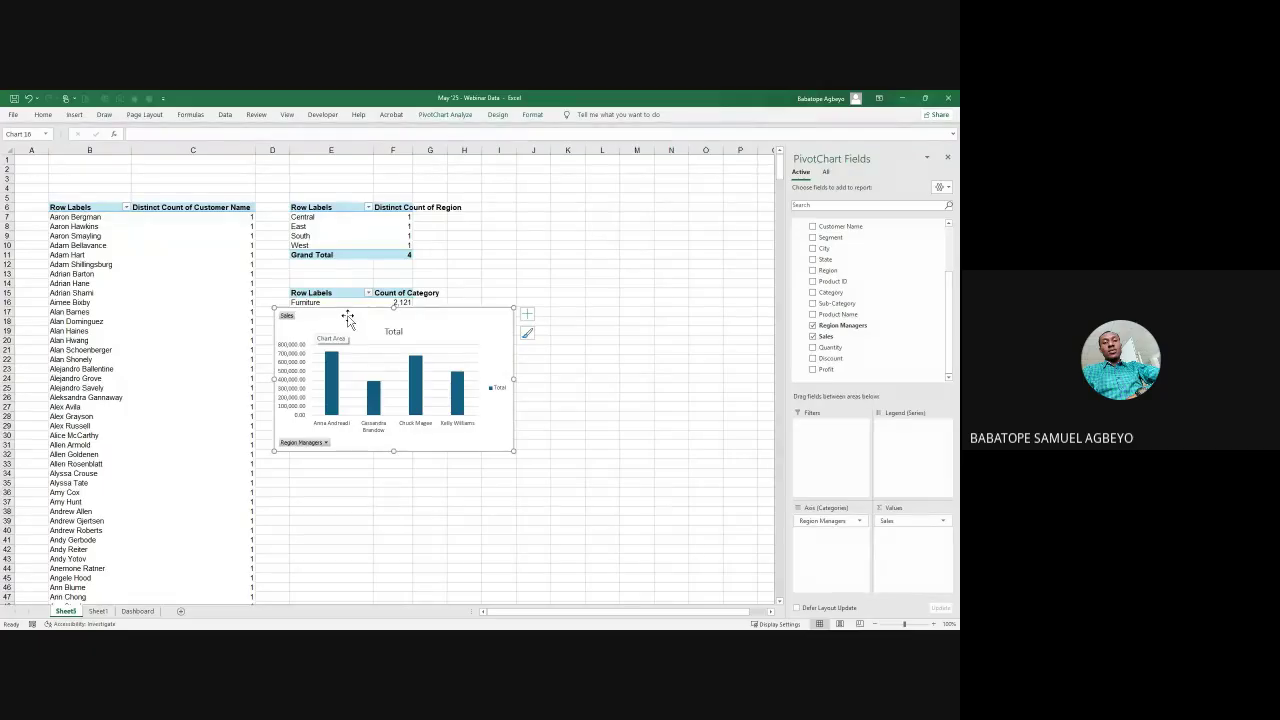
{"action": "left_click_drag", "start_coordinate": [347, 318], "coordinate": [474, 431]}
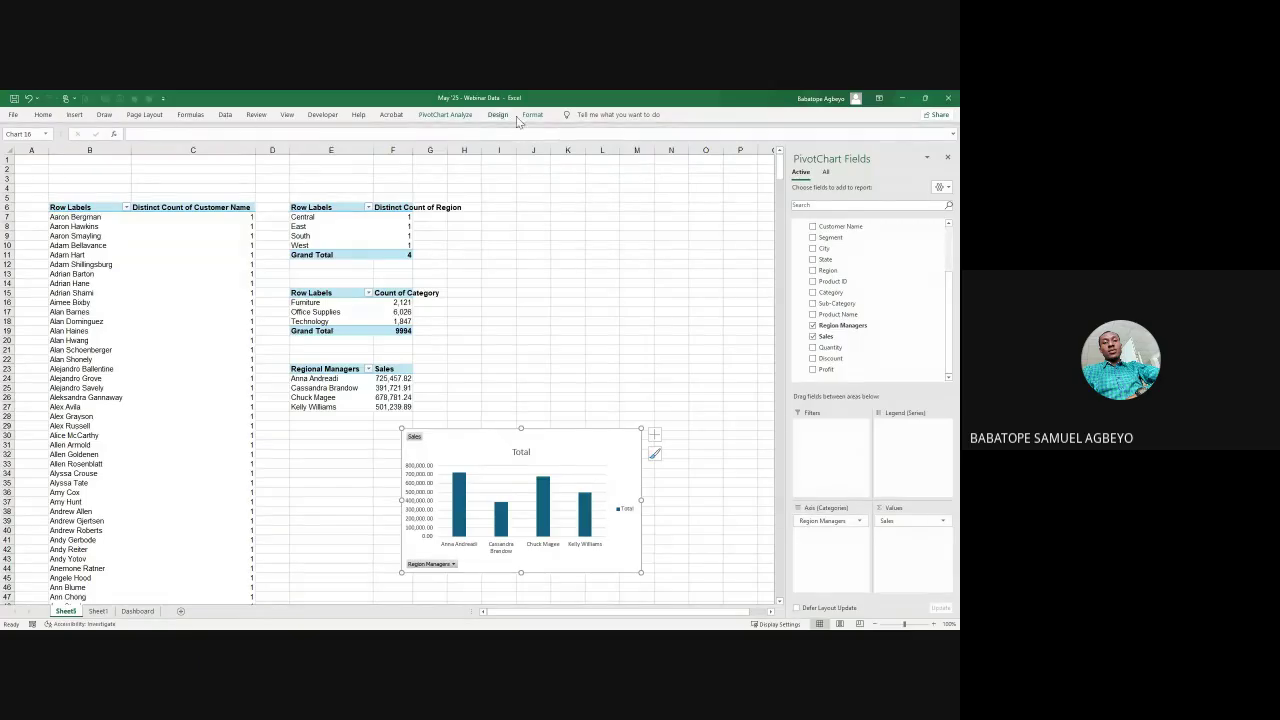
Step: Hide all field buttons on the pivot chart and reposition the chart directly under the Regional Managers pivot table
{"action": "left_click", "coordinate": [446, 115]}
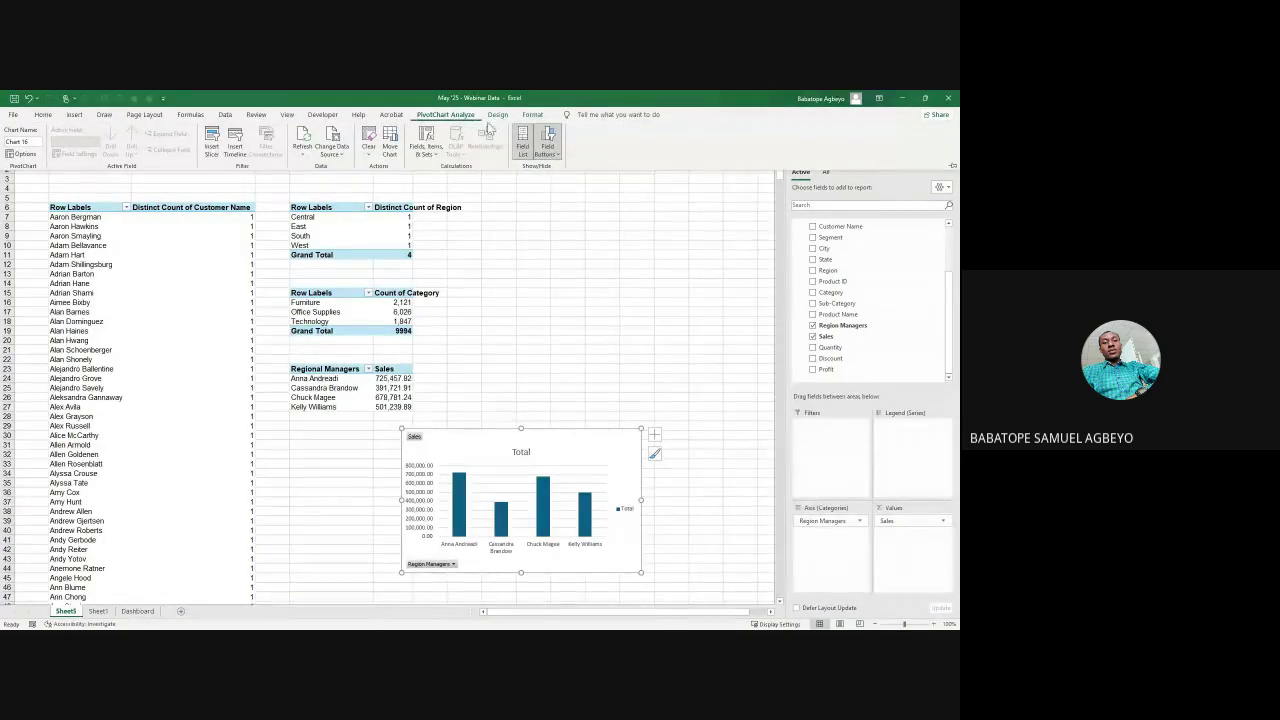
{"action": "left_click", "coordinate": [549, 153]}
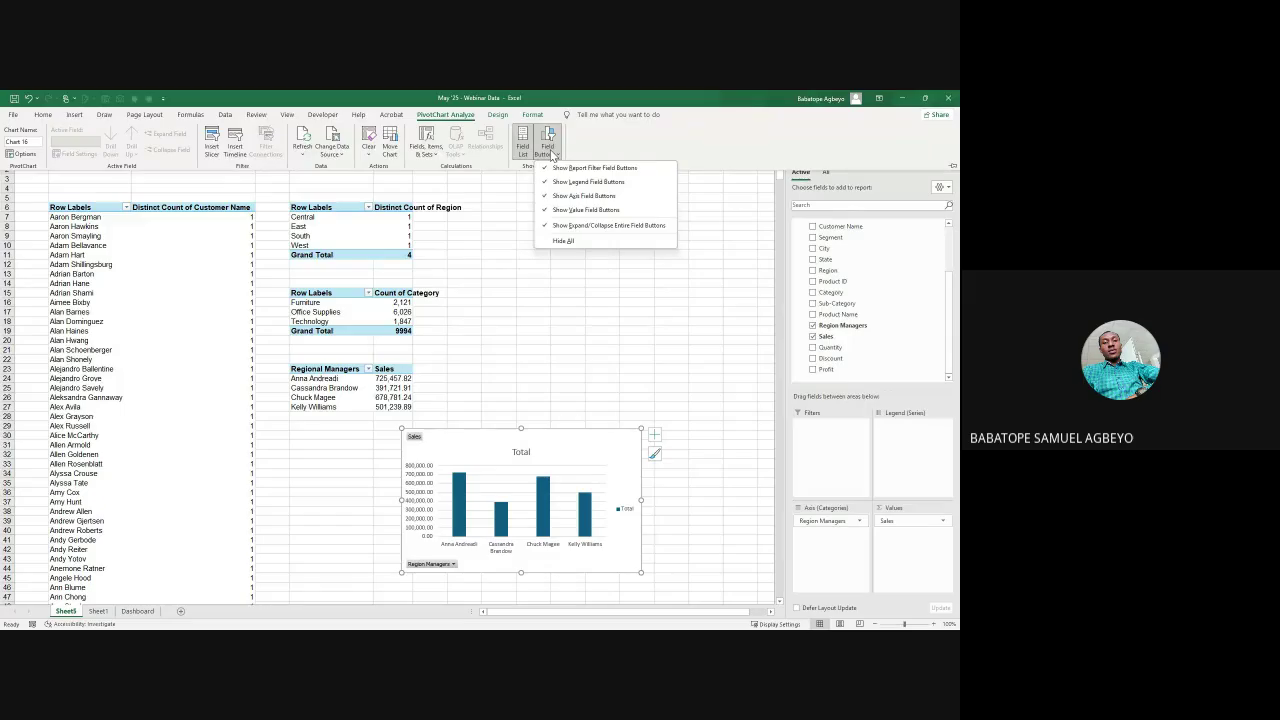
{"action": "left_click", "coordinate": [564, 241]}
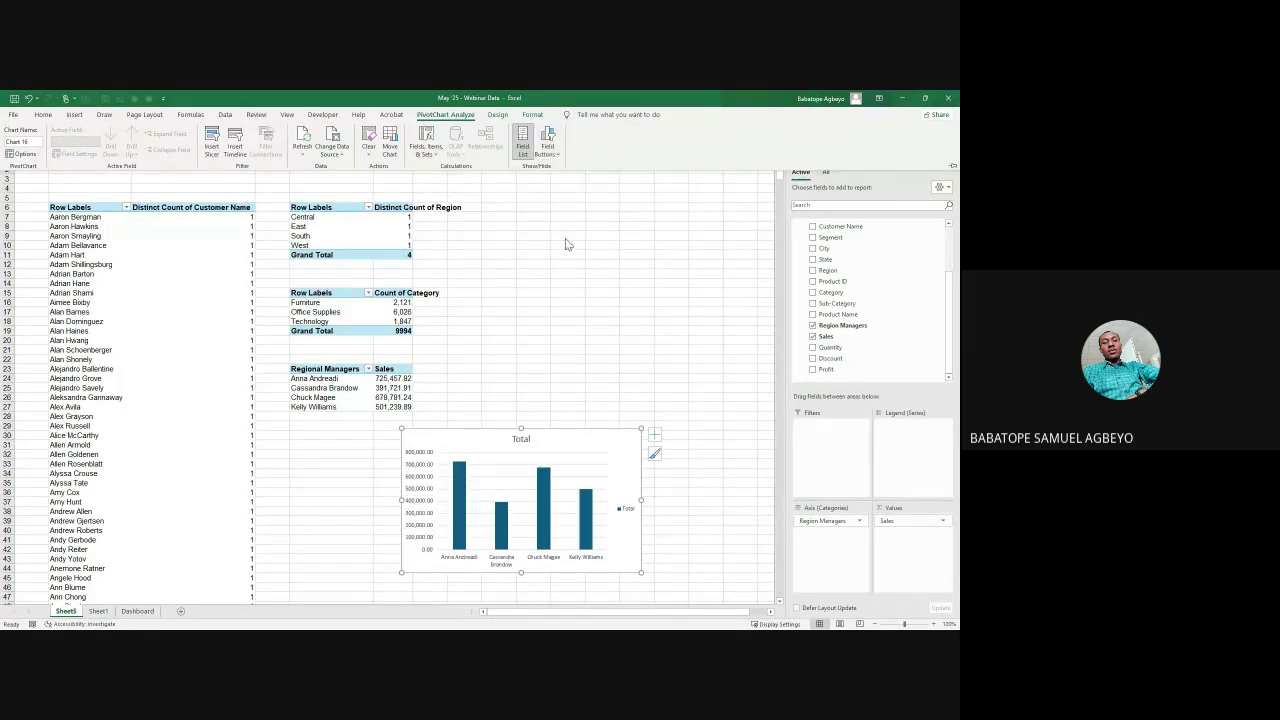
{"action": "left_click", "coordinate": [506, 432]}
{"action": "left_click_drag", "start_coordinate": [443, 432], "coordinate": [354, 441]}
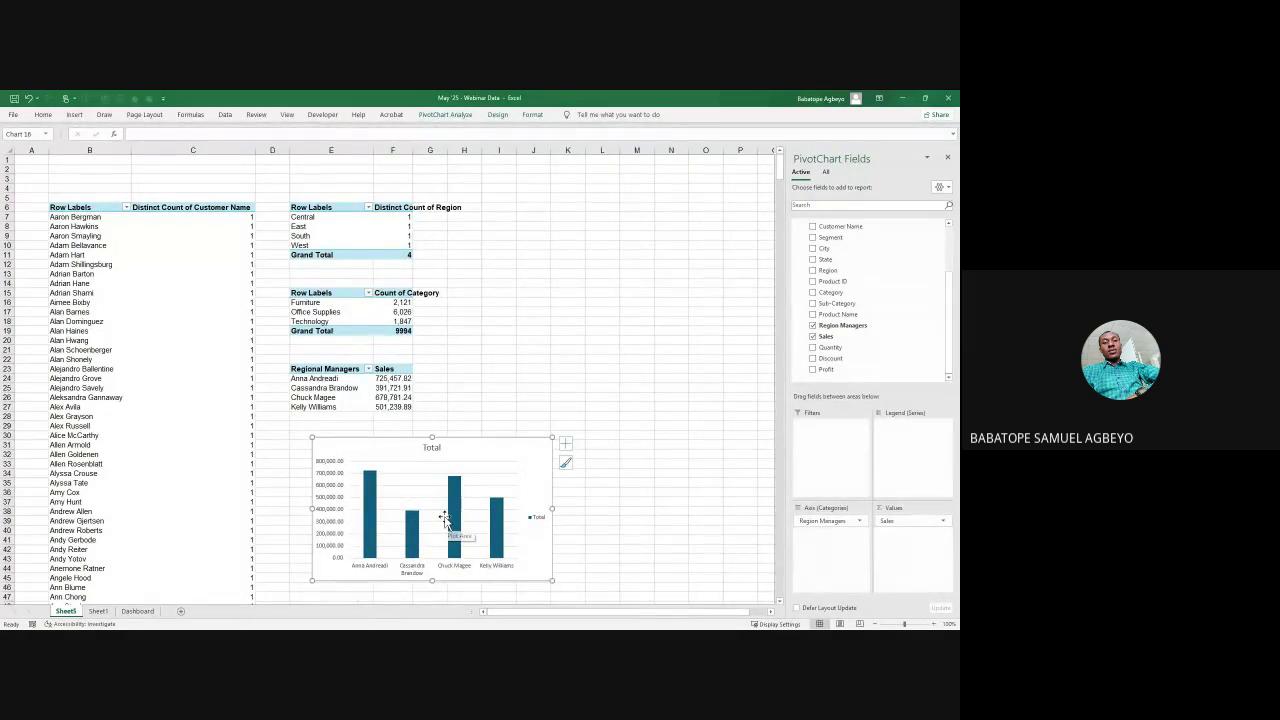
Step: Add data labels to the pivot chart and delete its vertical axis, chart title and gridlines
{"action": "left_click", "coordinate": [566, 444]}
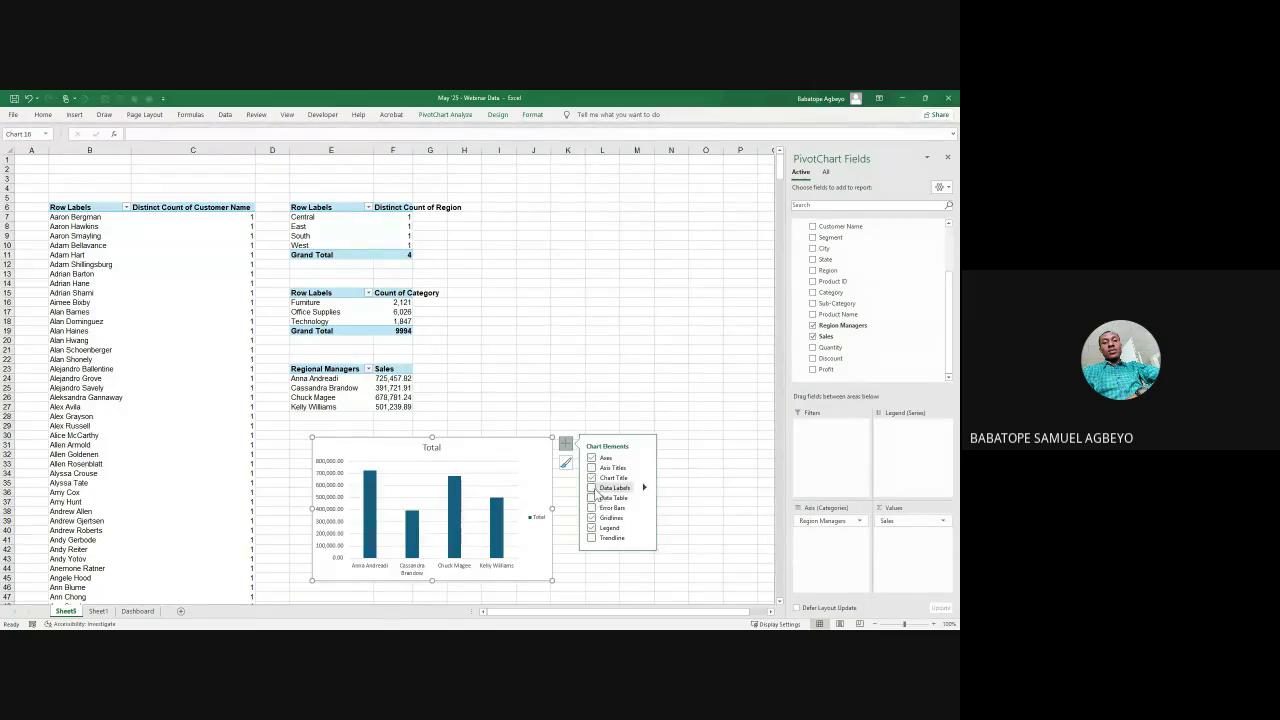
{"action": "left_click", "coordinate": [593, 488]}
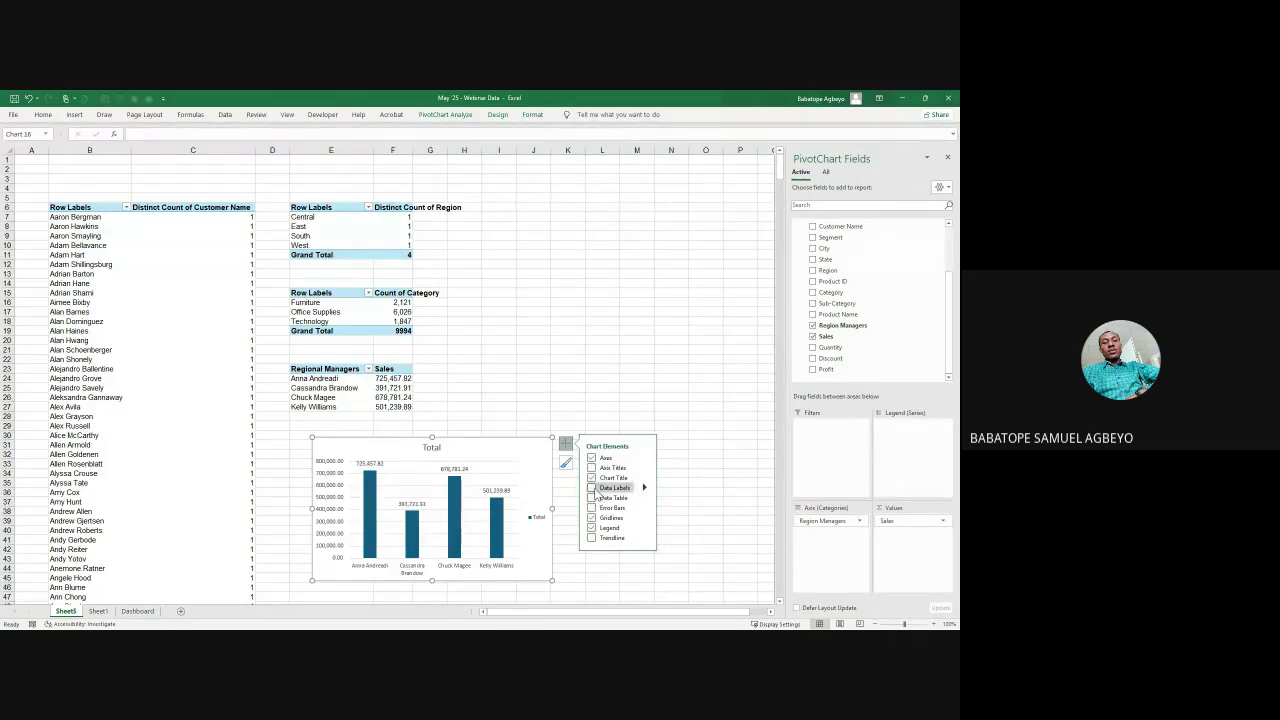
{"action": "left_click", "coordinate": [326, 502]}
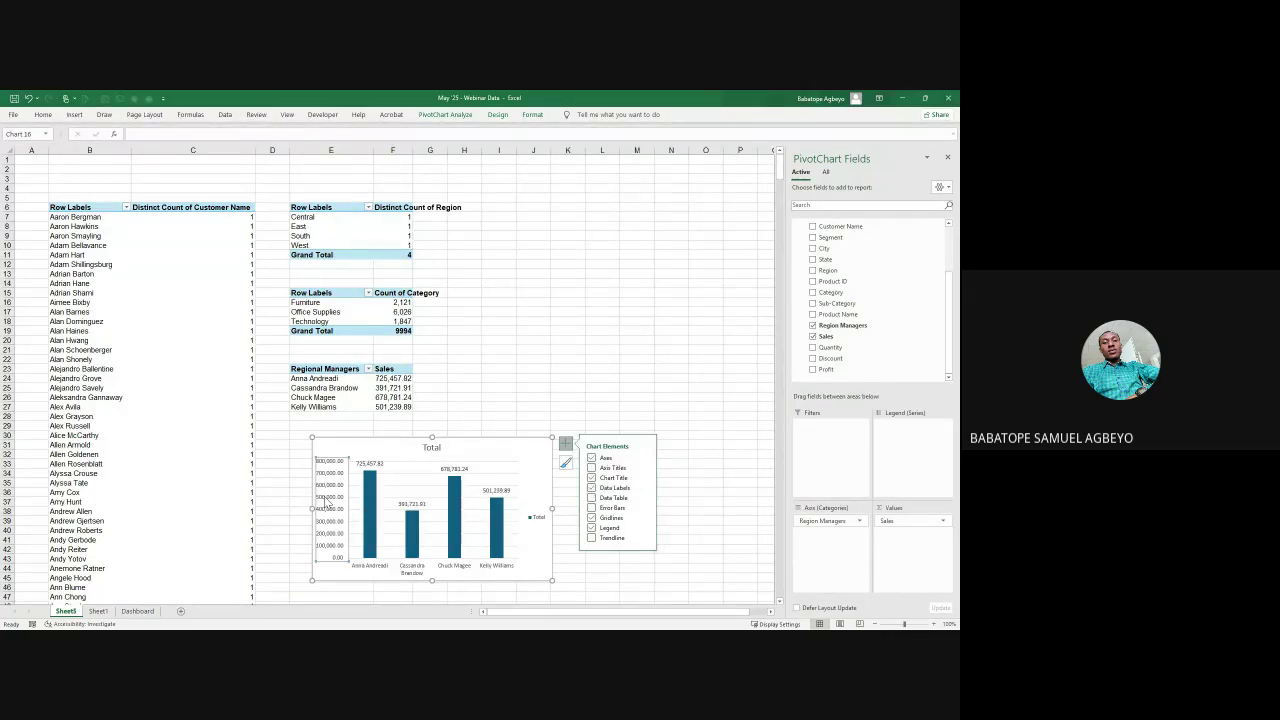
{"action": "key", "text": "Delete"}
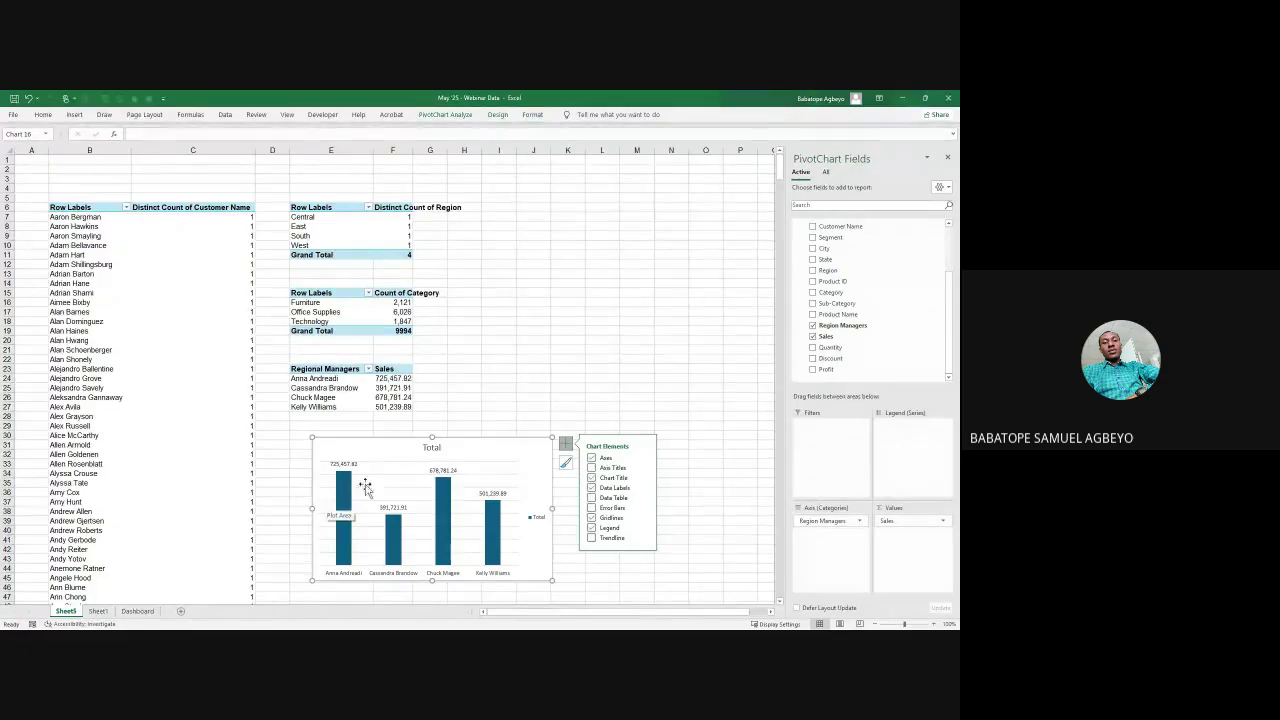
{"action": "left_click", "coordinate": [432, 447]}
{"action": "key", "text": "Delete"}
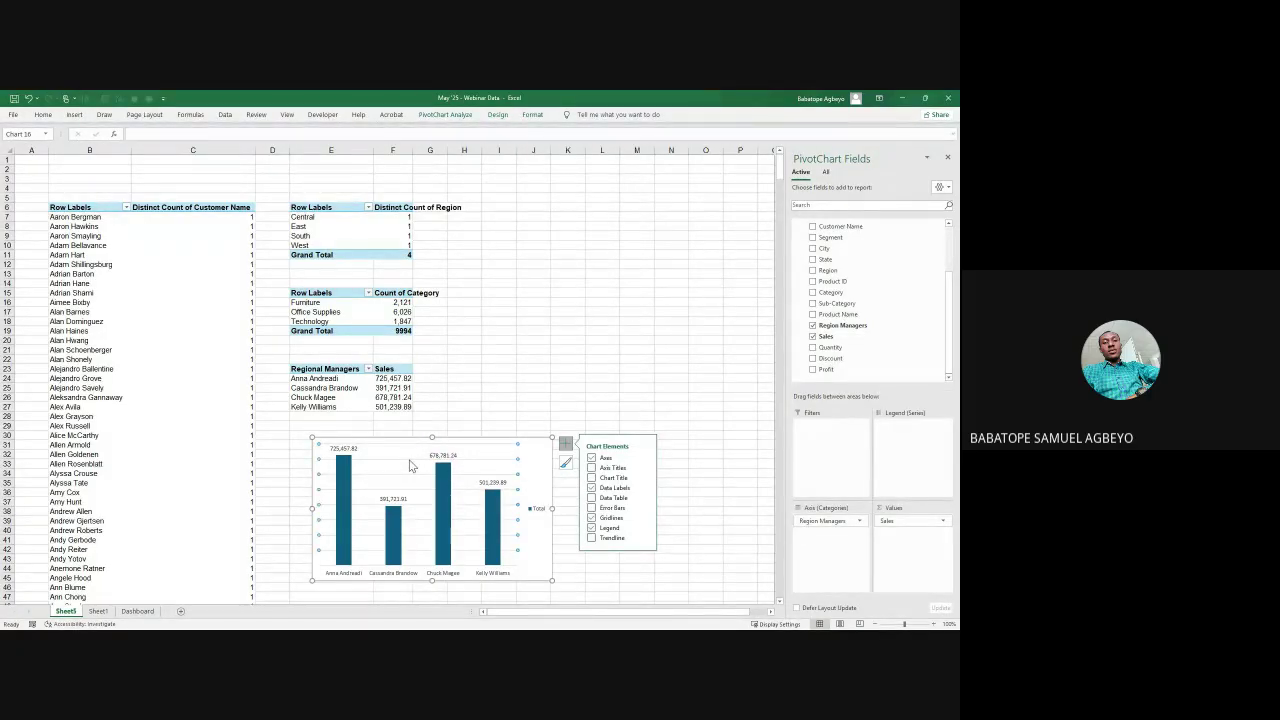
{"action": "key", "text": "Delete"}
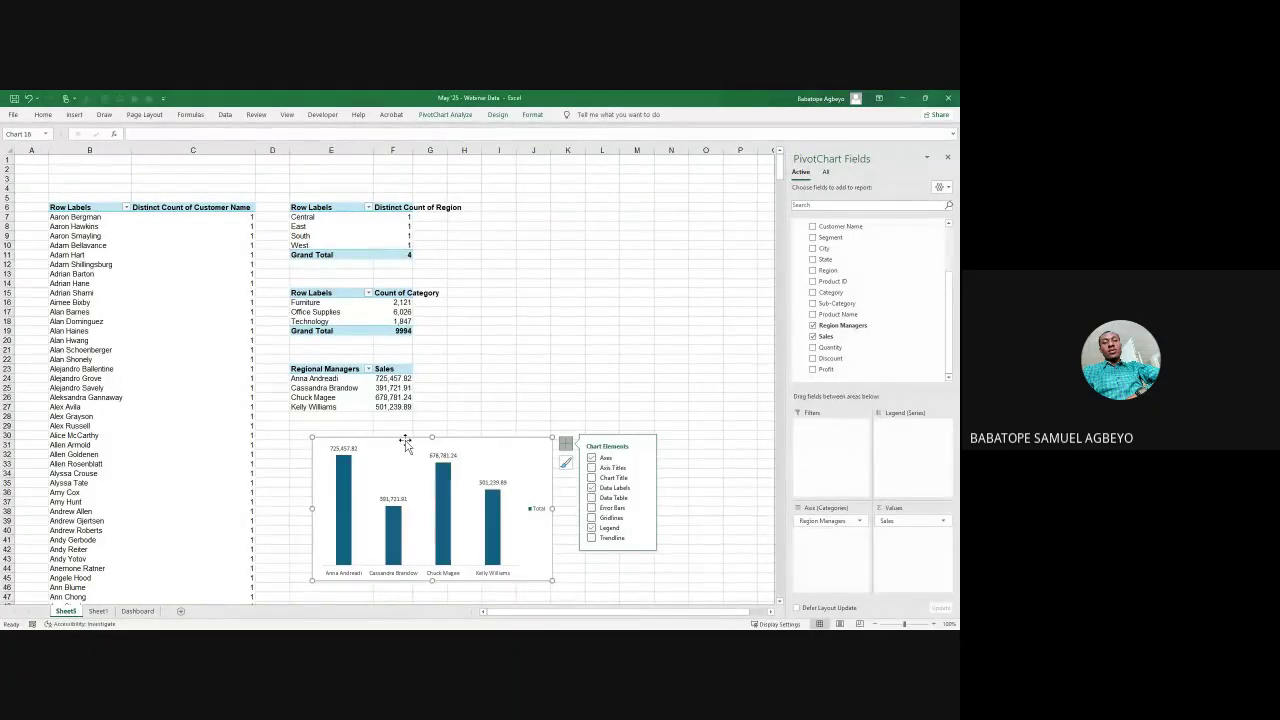
Step: Cut the regional managers' sales chart and paste it onto the Dashboard sheet
{"action": "key", "text": "ctrl+x"}
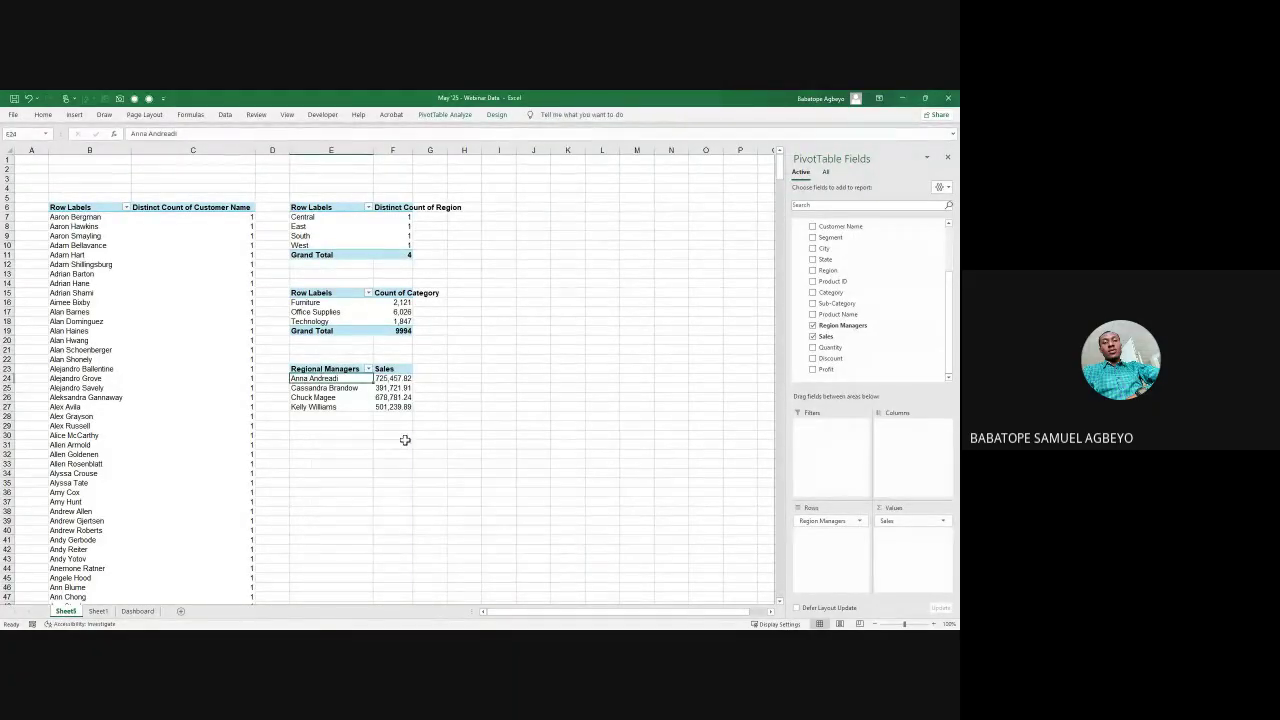
{"action": "left_click", "coordinate": [139, 612]}
{"action": "key", "text": "ctrl+v"}
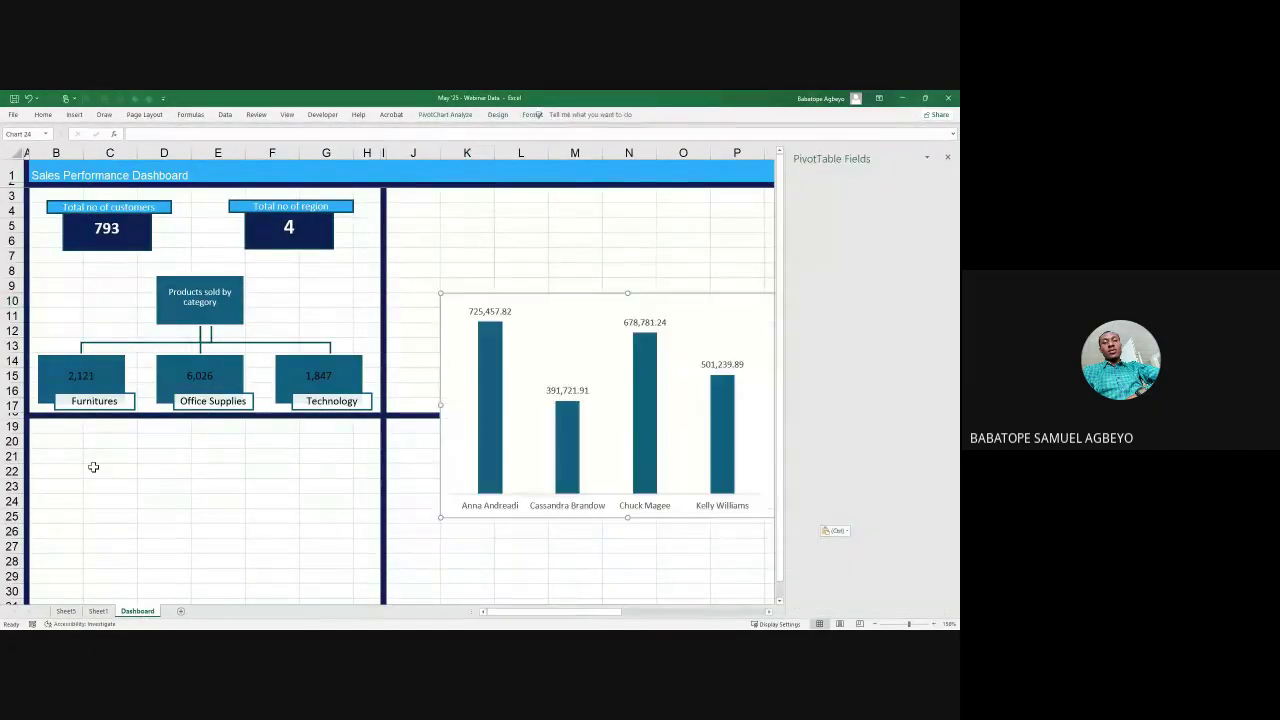
Step: Move the regional managers' chart into the panel below the product categories and shrink it to fit columns B to H
{"action": "left_click_drag", "start_coordinate": [550, 291], "coordinate": [143, 431]}
{"action": "scroll", "coordinate": [549, 341], "scroll_direction": "down", "scroll_amount": 2}
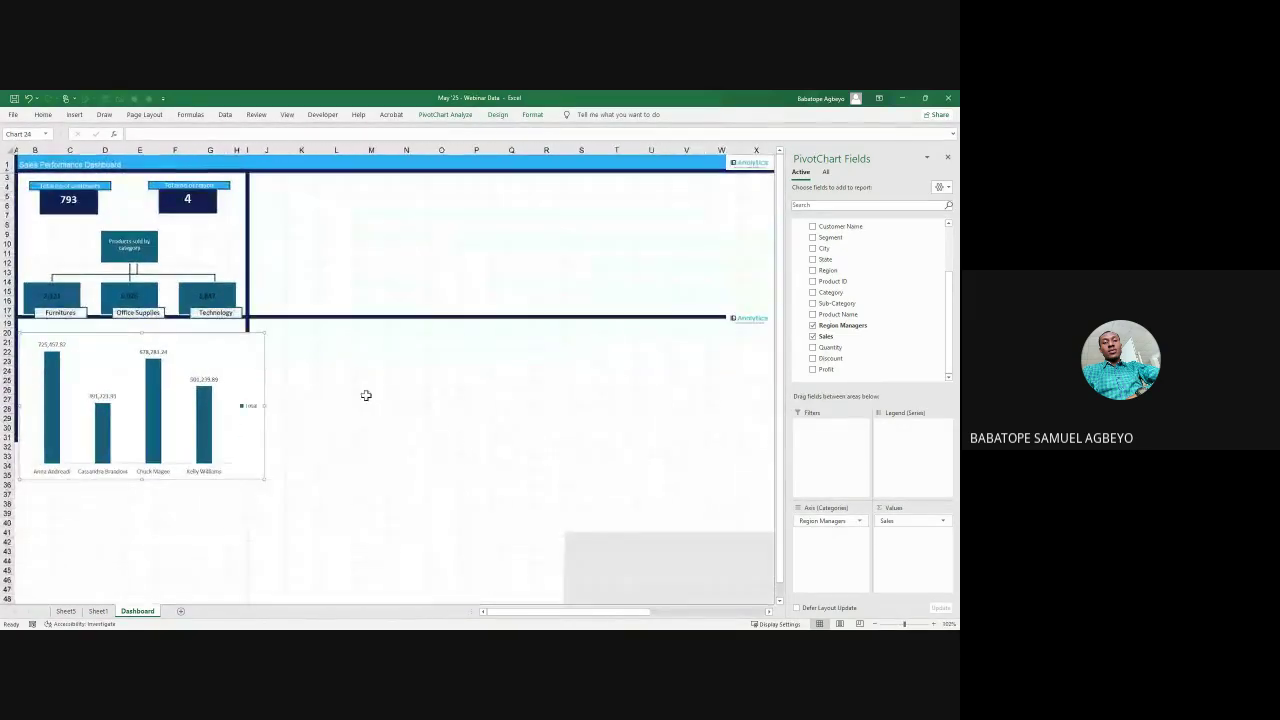
{"action": "left_click_drag", "start_coordinate": [260, 470], "coordinate": [238, 444]}
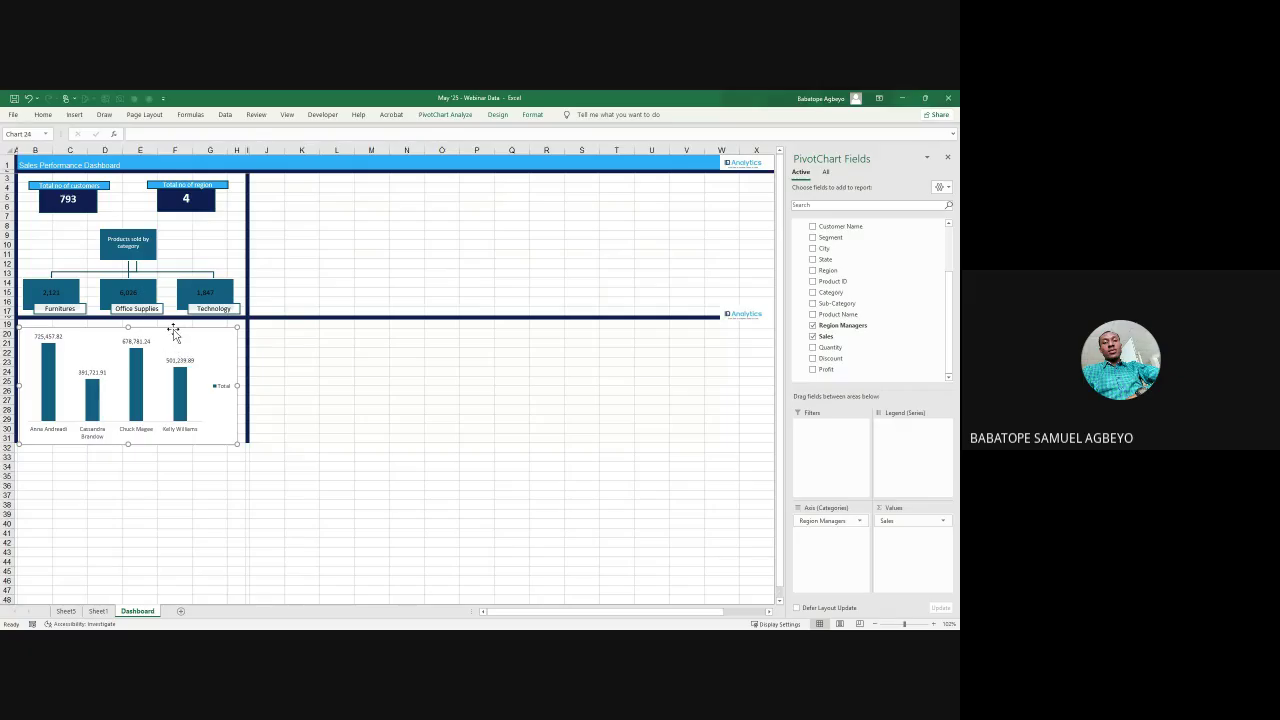
{"action": "left_click_drag", "start_coordinate": [173, 333], "coordinate": [173, 327]}
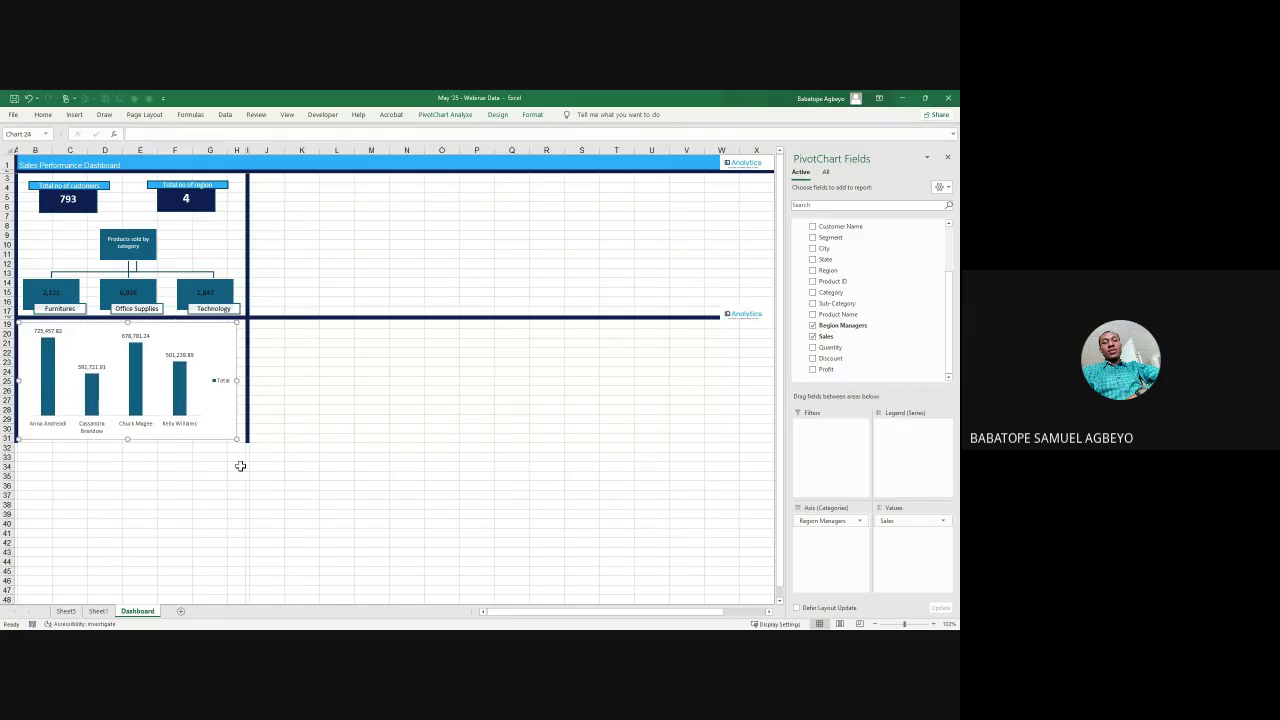
{"action": "left_click_drag", "start_coordinate": [237, 435], "coordinate": [245, 439]}
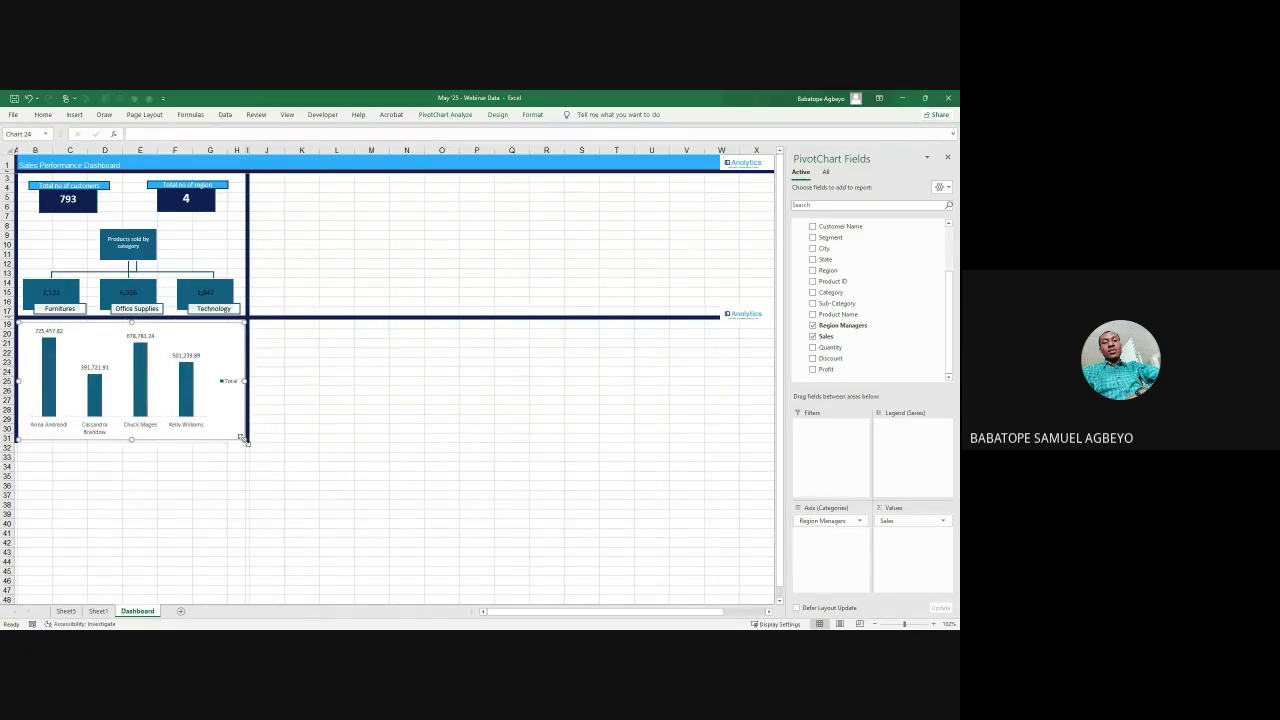
Step: Make divider row 18 taller and enter the heading "Revenue by regional Managers" in B18
{"action": "left_click_drag", "start_coordinate": [19, 322], "coordinate": [8, 322]}
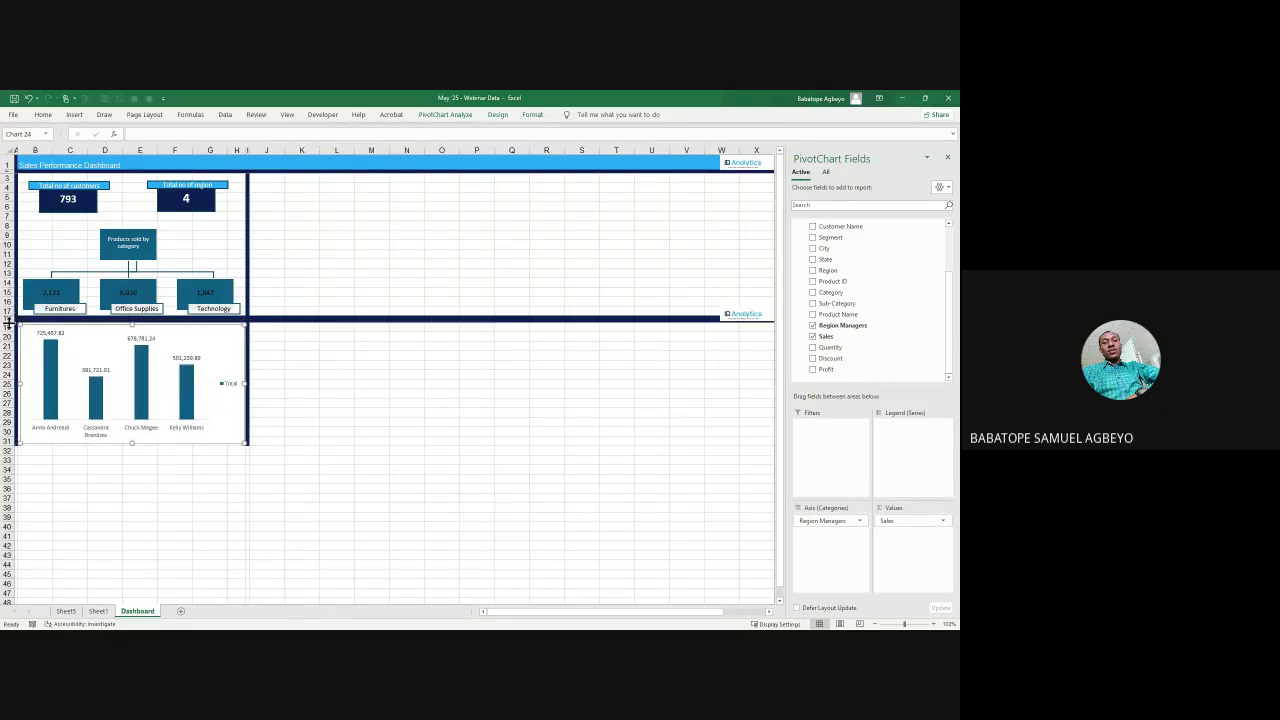
{"action": "left_click", "coordinate": [40, 318]}
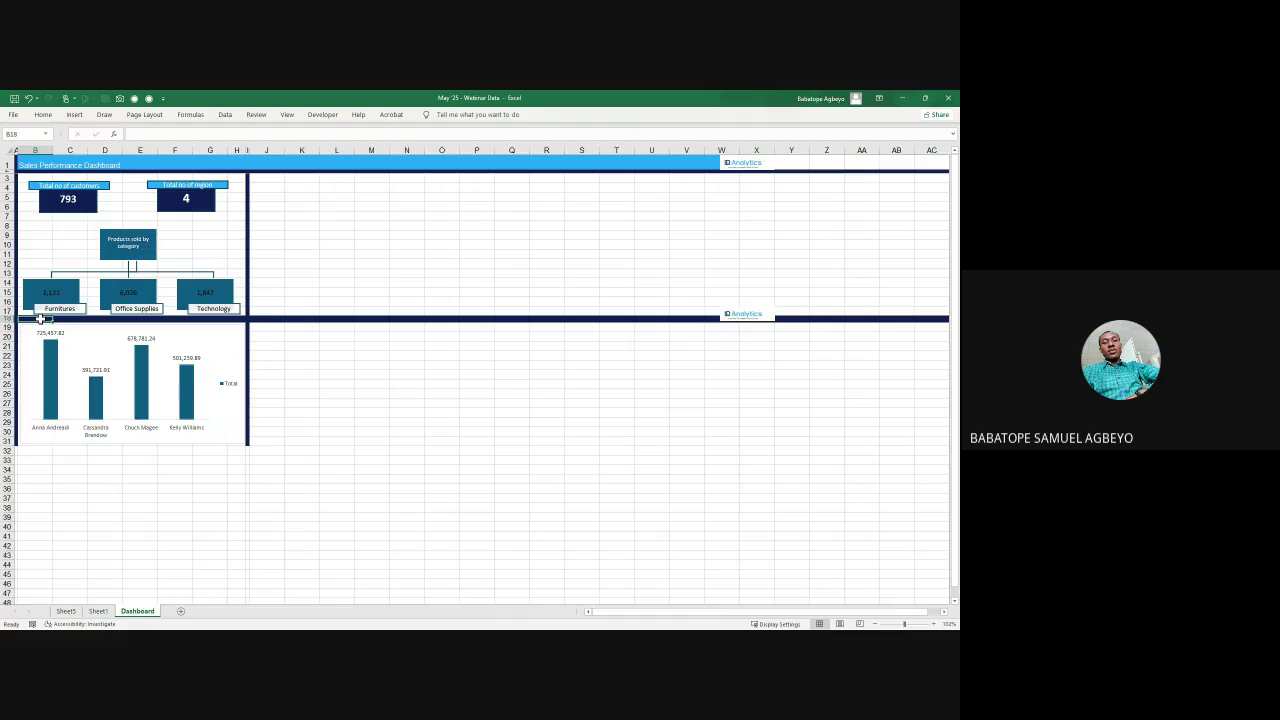
{"action": "type", "text": "Reven"}
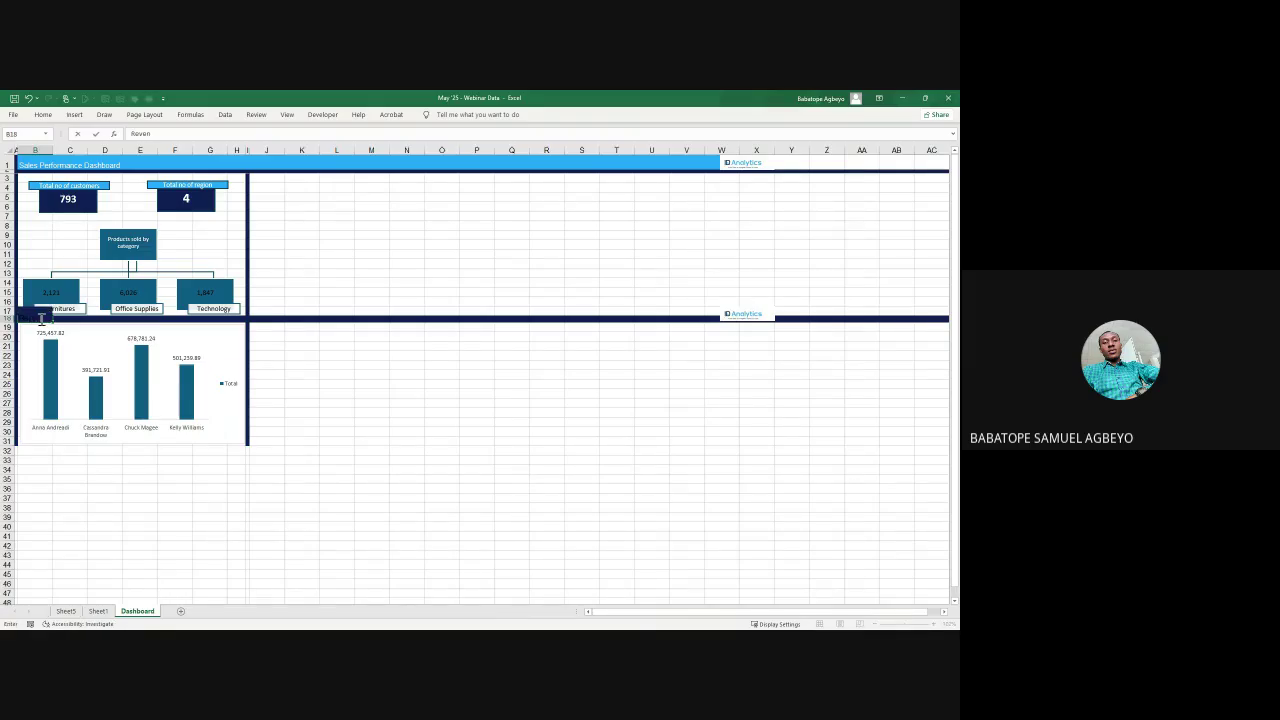
{"action": "type", "text": "ue by regional Managers"}
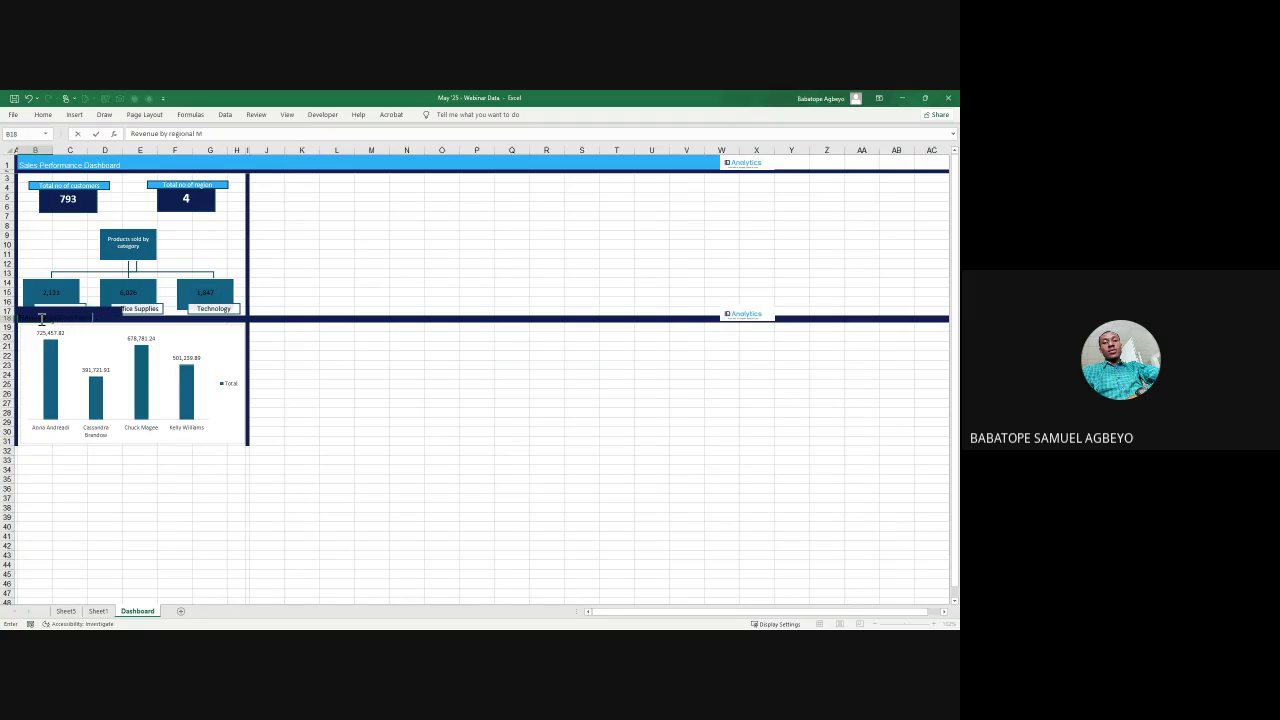
{"action": "key", "text": "Return"}
Step: Format row 18's heading text in bold white and increase the row's height so the heading fits
{"action": "left_click", "coordinate": [40, 318]}
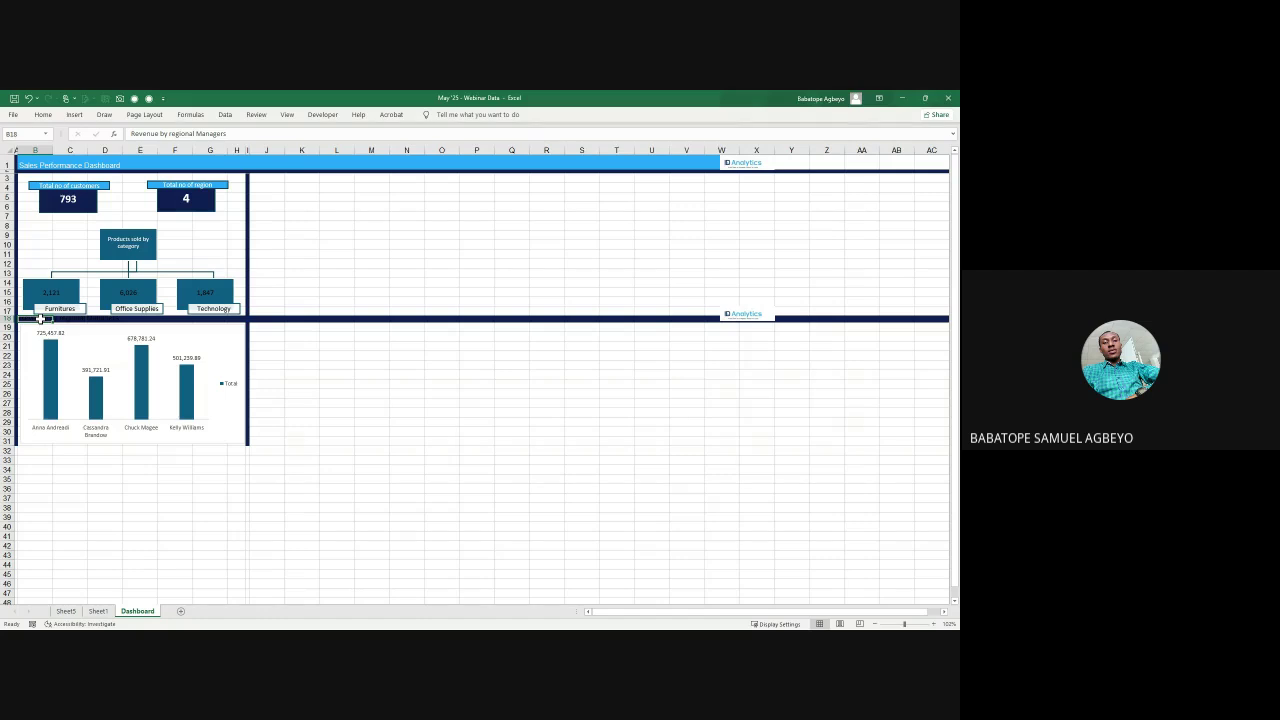
{"action": "key", "text": "shift+space"}
{"action": "left_click", "coordinate": [43, 114]}
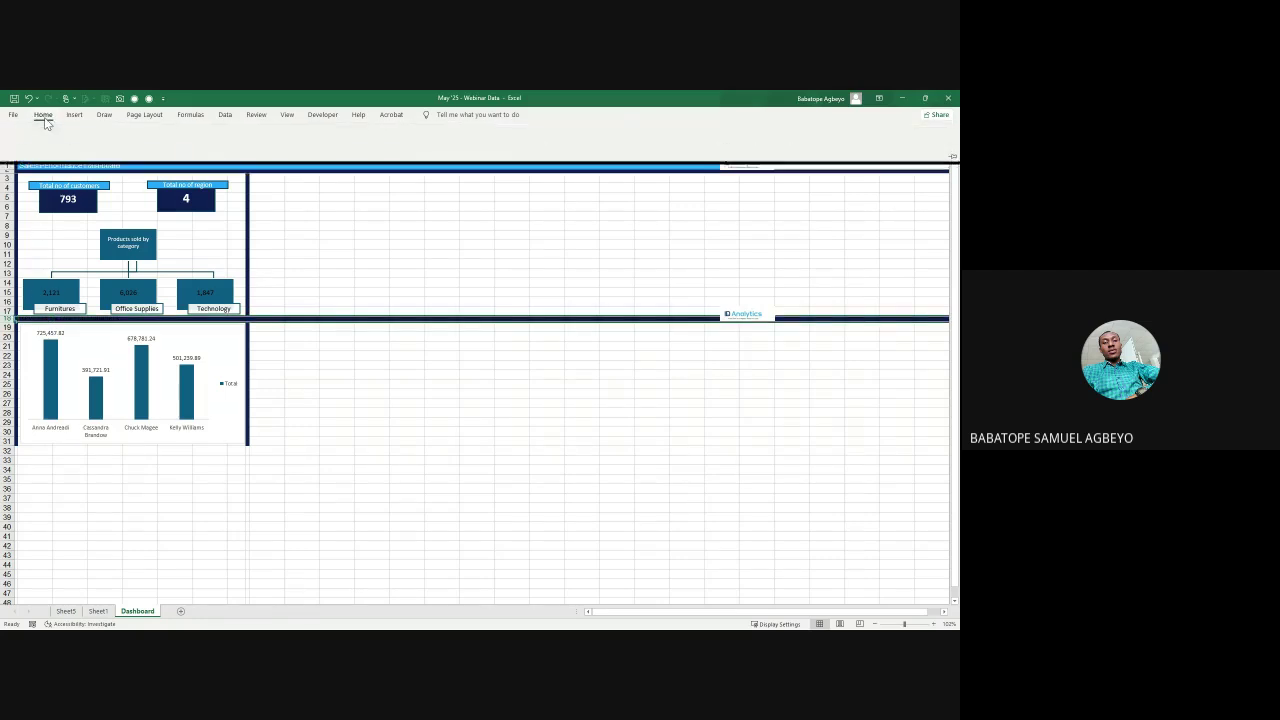
{"action": "left_click", "coordinate": [183, 150]}
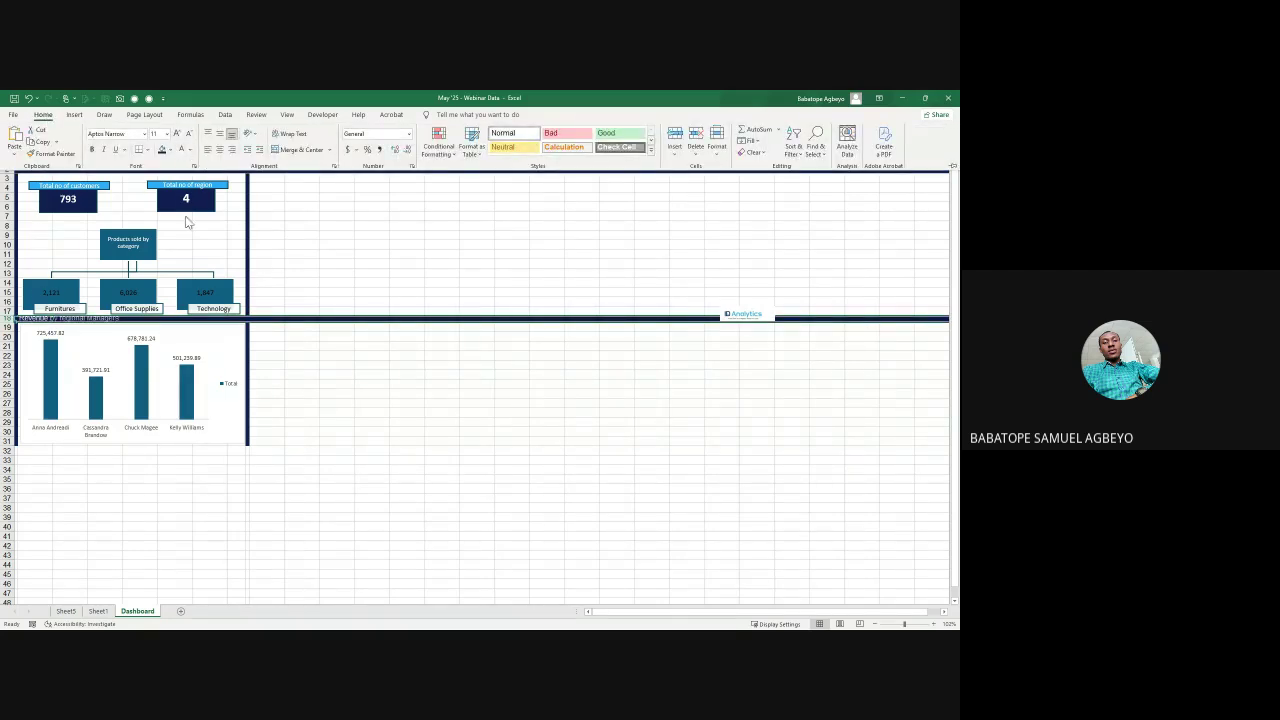
{"action": "left_click", "coordinate": [9, 323]}
{"action": "left_click_drag", "start_coordinate": [9, 322], "coordinate": [9, 328]}
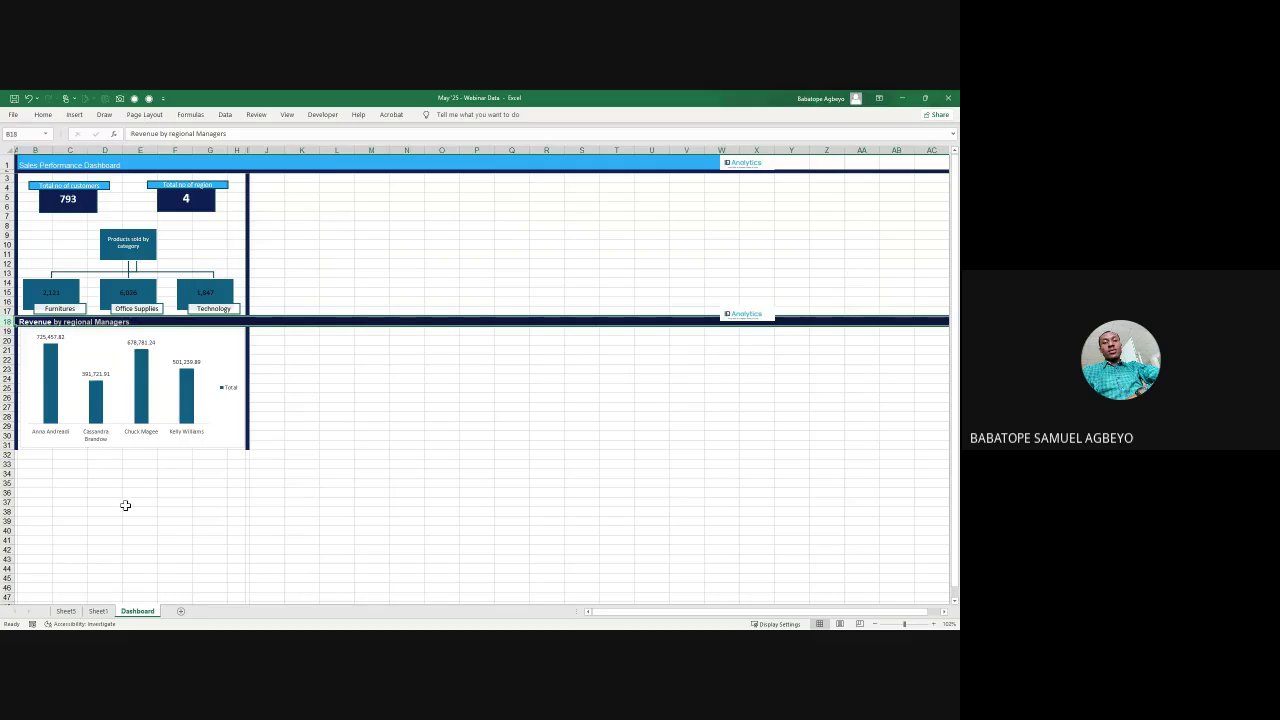
Step: Nudge the regional managers' chart into place under its heading and delete the chart's legend
{"action": "left_click", "coordinate": [156, 333]}
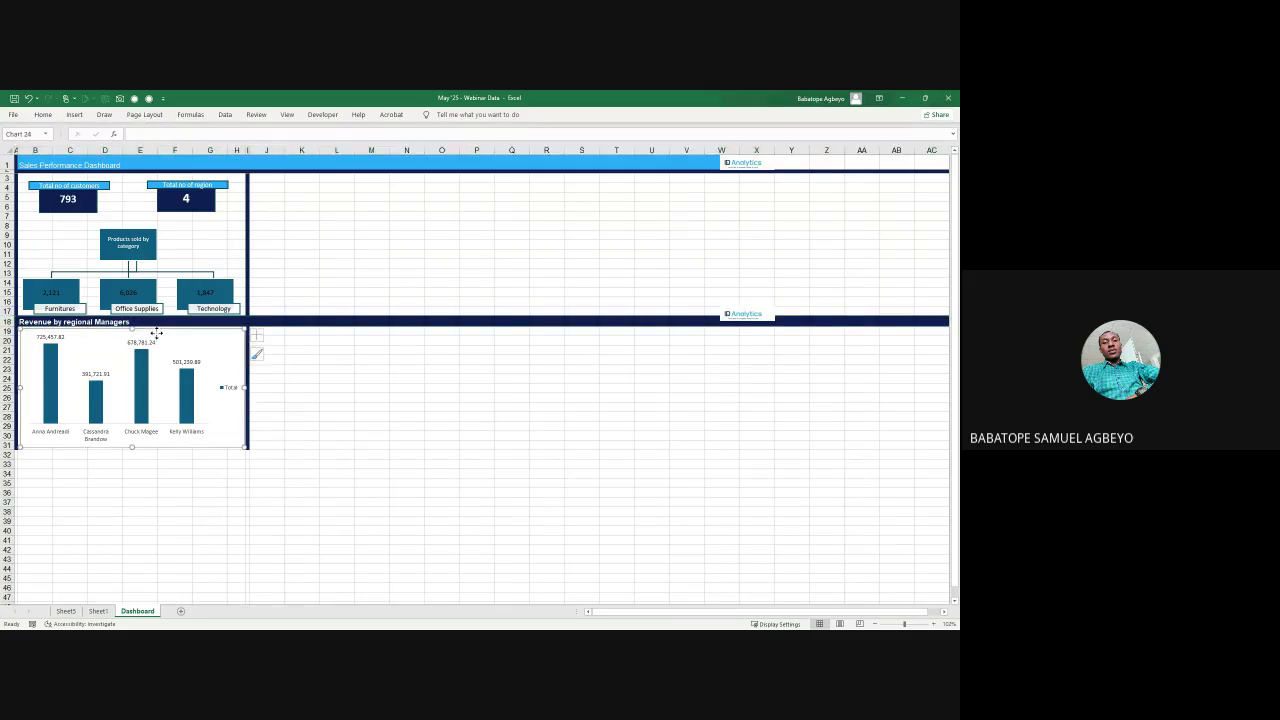
{"action": "left_click_drag", "start_coordinate": [156, 333], "coordinate": [154, 335]}
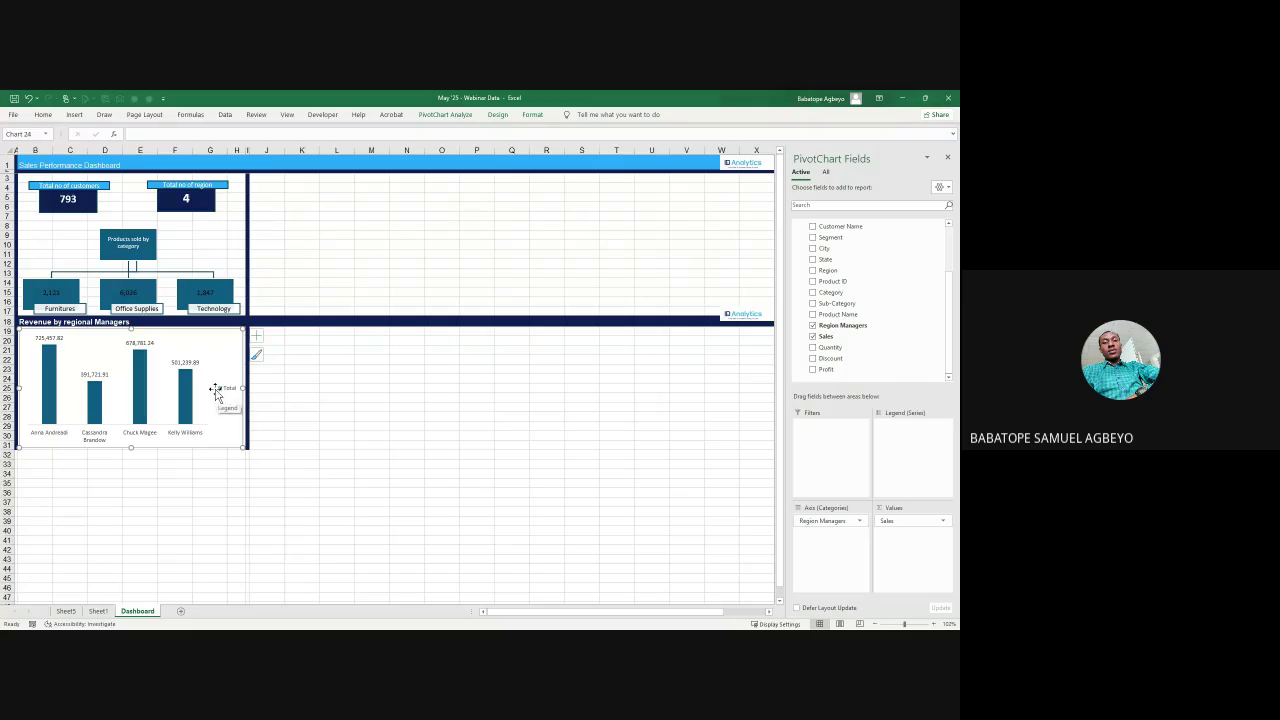
{"action": "left_click", "coordinate": [229, 392]}
{"action": "key", "text": "Delete"}
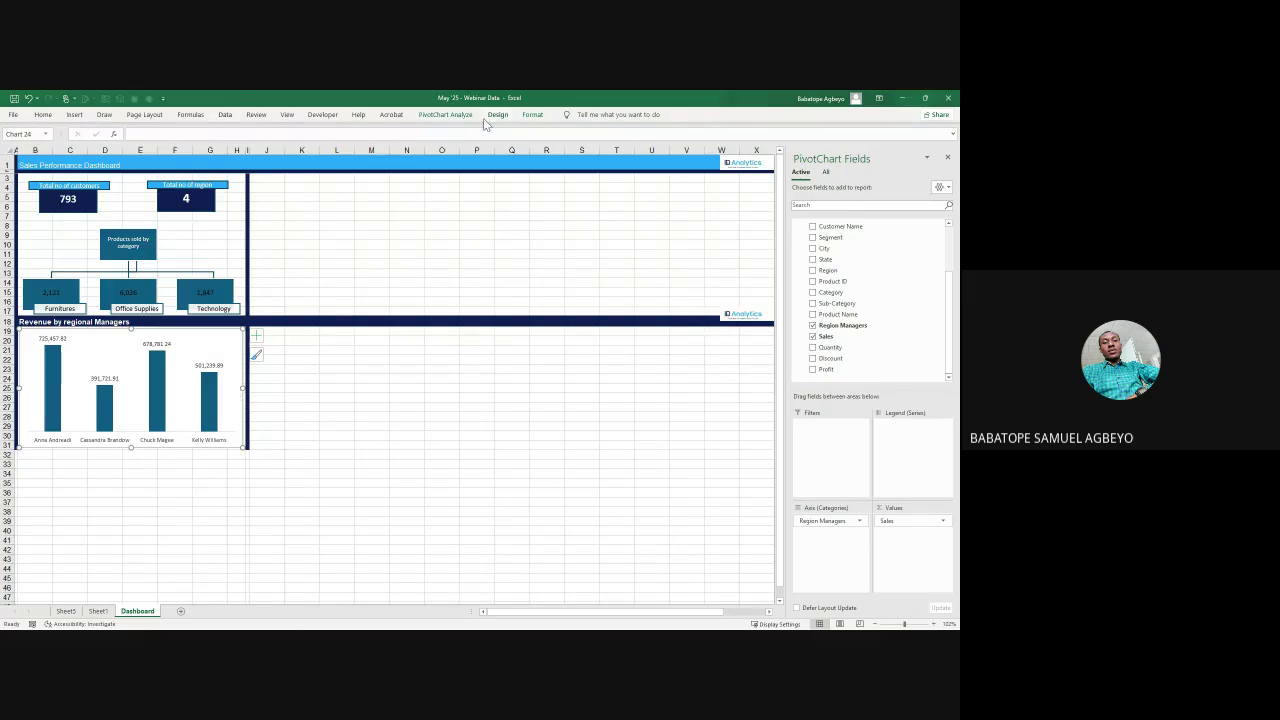
Step: Fill the regional managers' chart area with the light blue Dark Blue, Text 2, Lighter 90%
{"action": "left_click", "coordinate": [532, 114]}
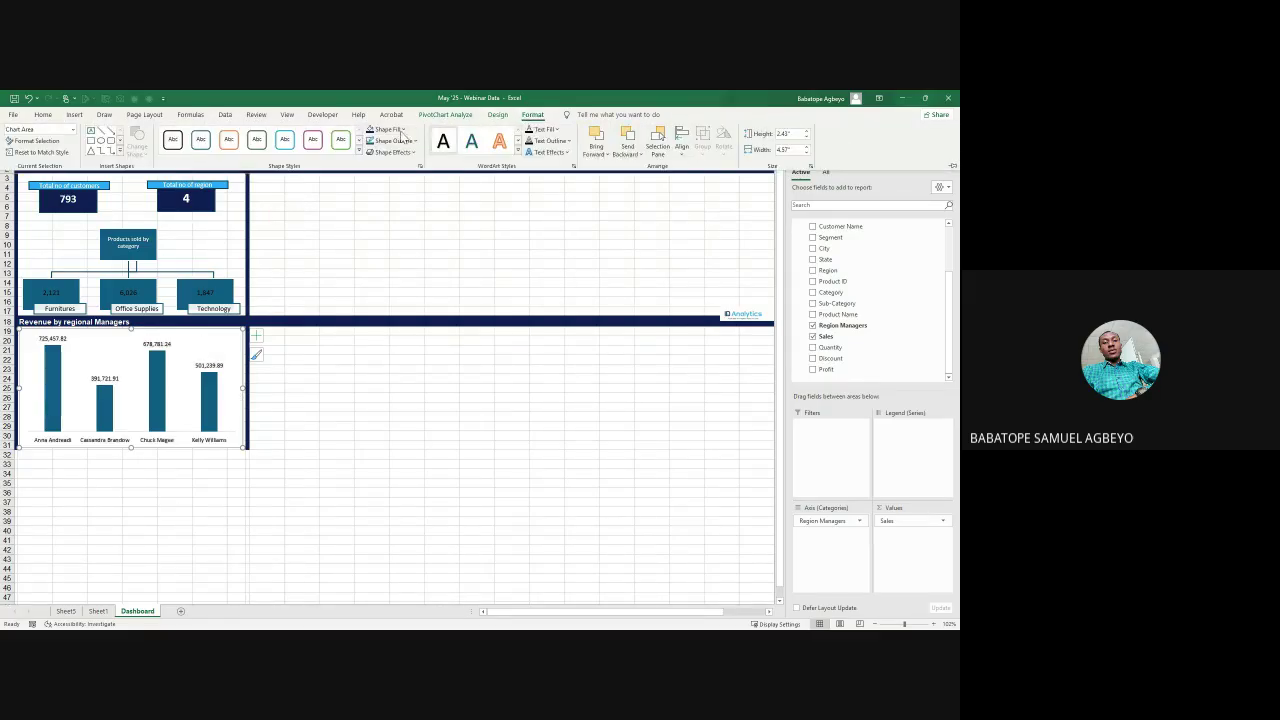
{"action": "left_click", "coordinate": [403, 134]}
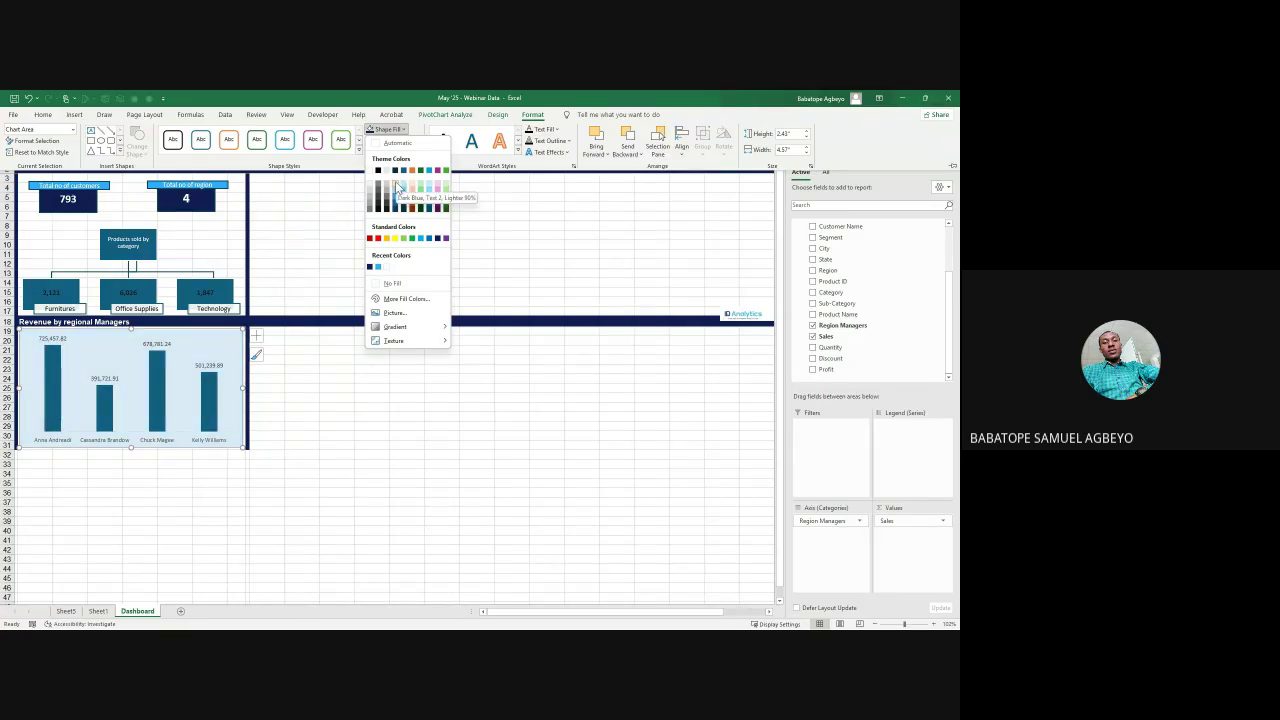
{"action": "left_click", "coordinate": [404, 188]}
{"action": "left_click", "coordinate": [337, 421]}
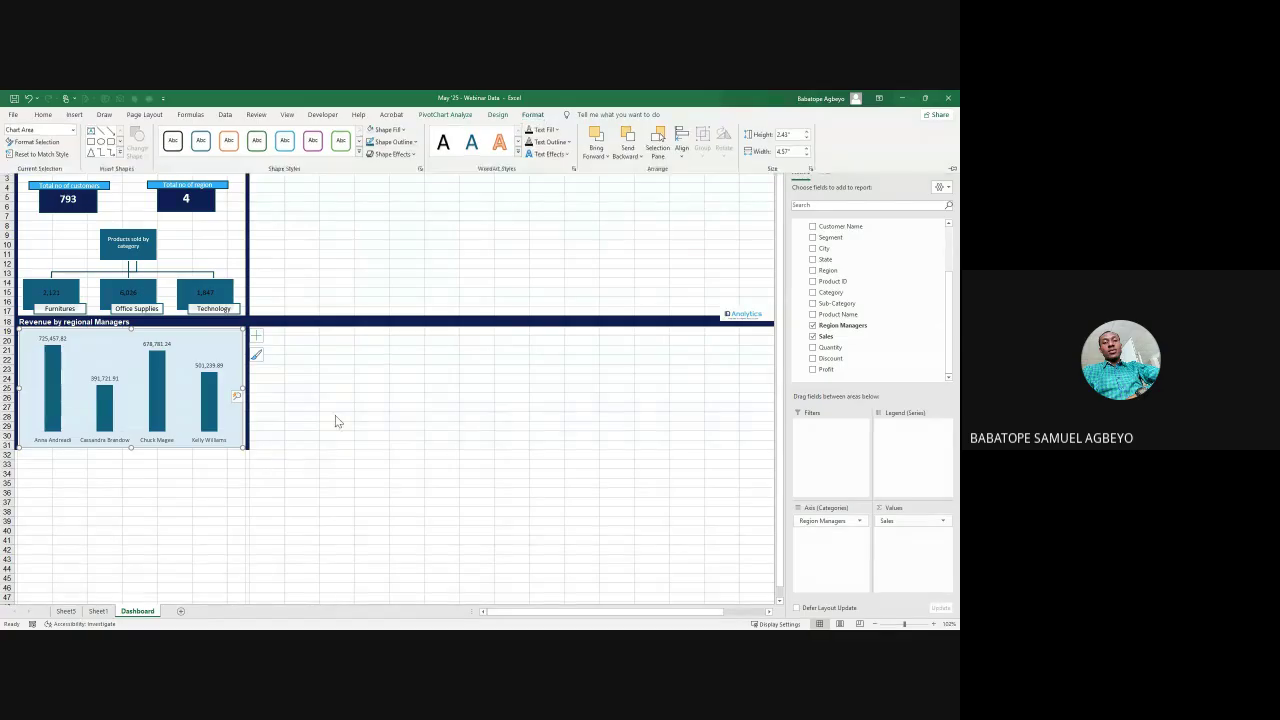
{"action": "scroll", "coordinate": [344, 389], "scroll_direction": "down", "scroll_amount": 1}
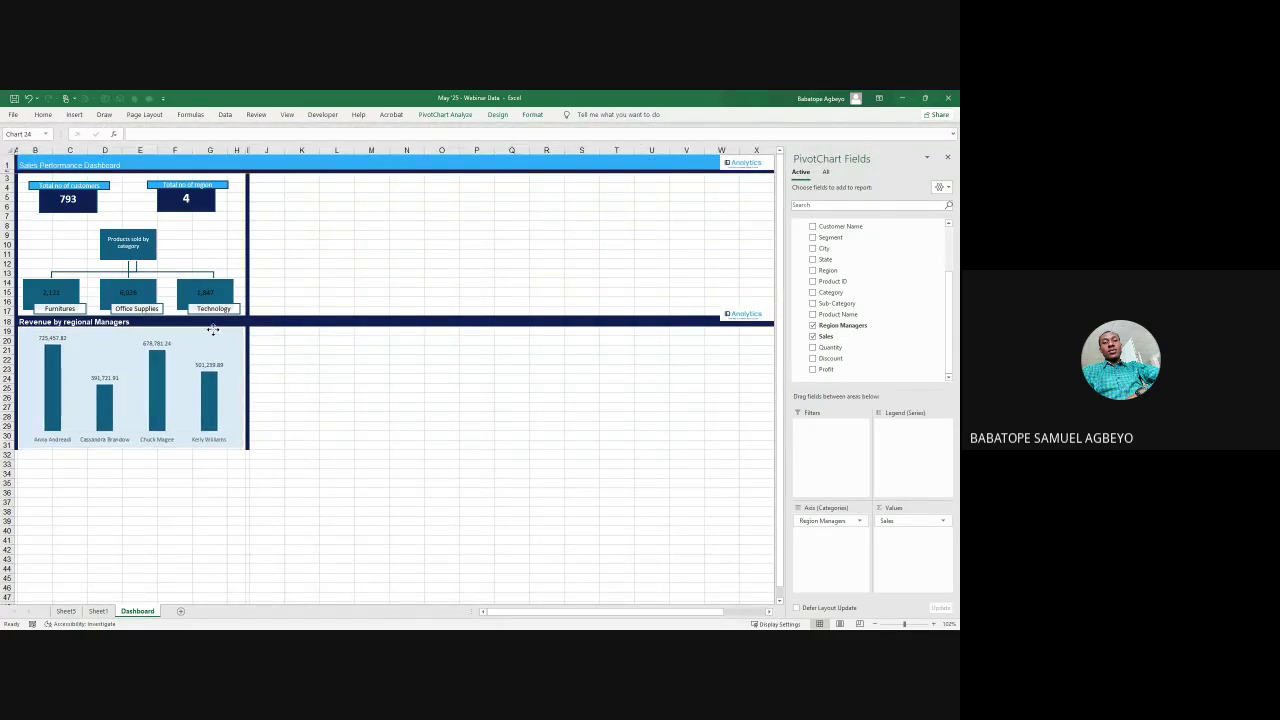
Step: Fill the chart's columns with the recently used dark navy colour
{"action": "left_click", "coordinate": [52, 375]}
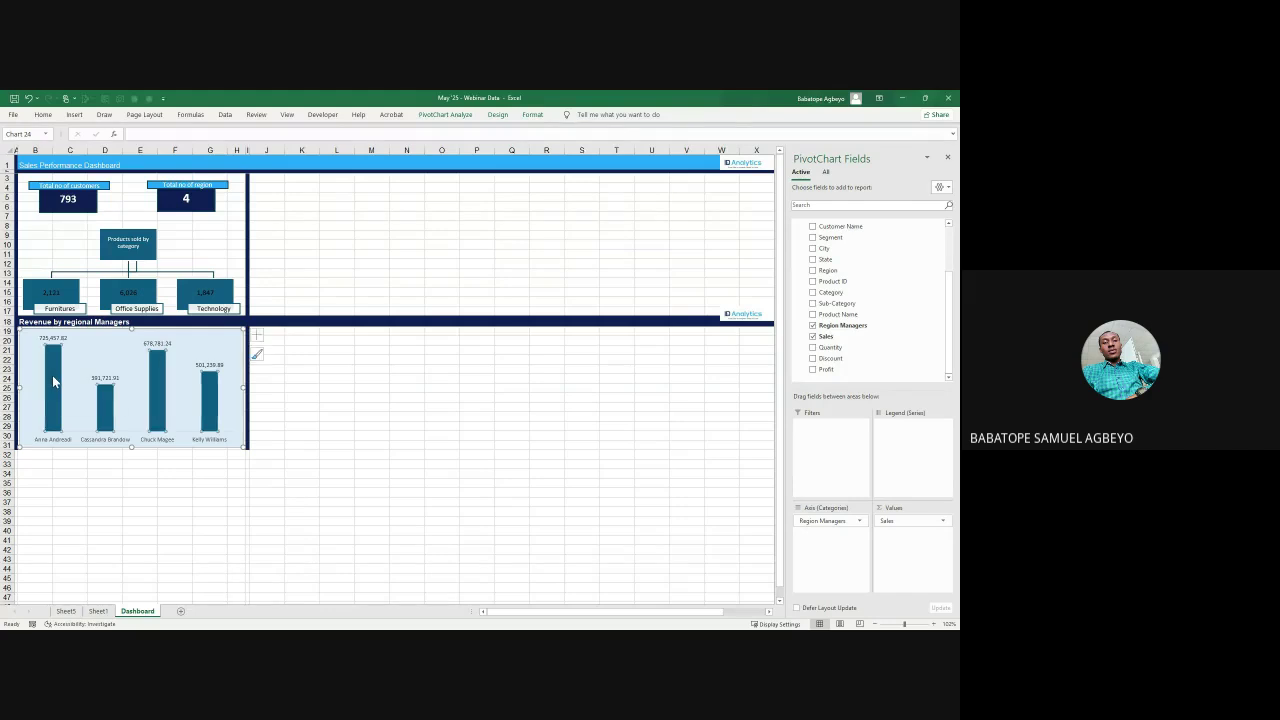
{"action": "left_click", "coordinate": [498, 115]}
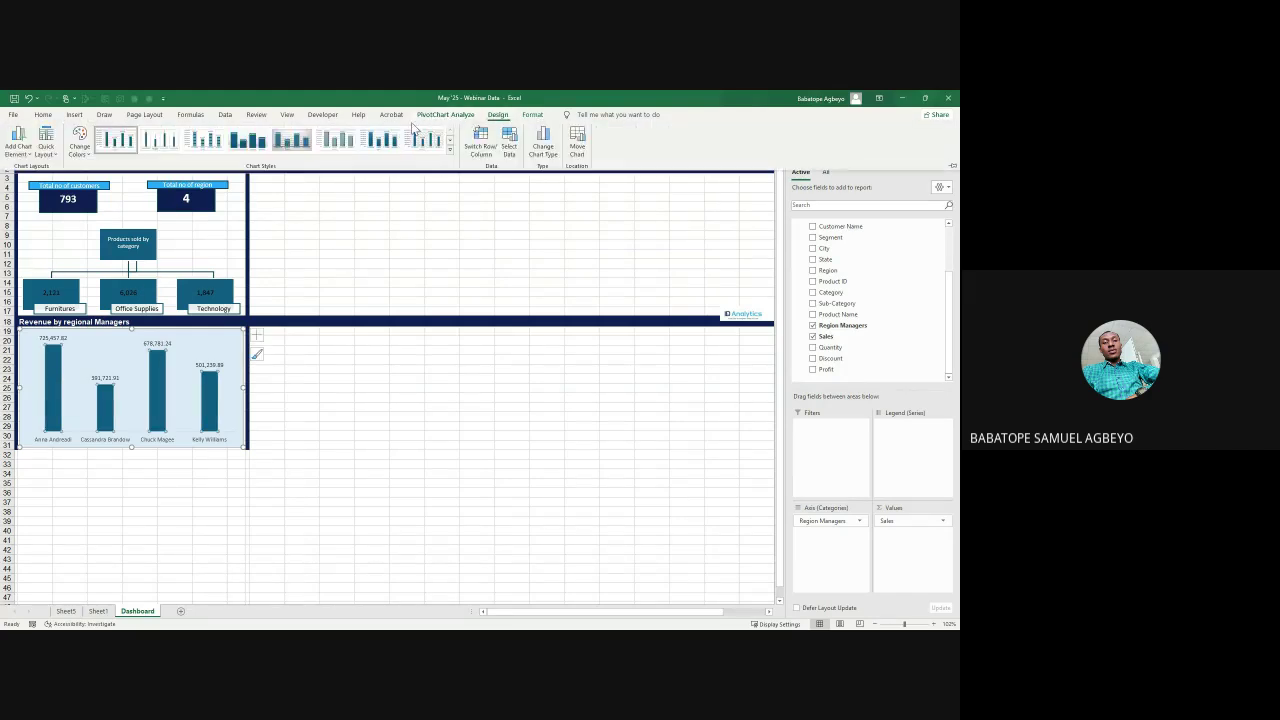
{"action": "left_click", "coordinate": [532, 114]}
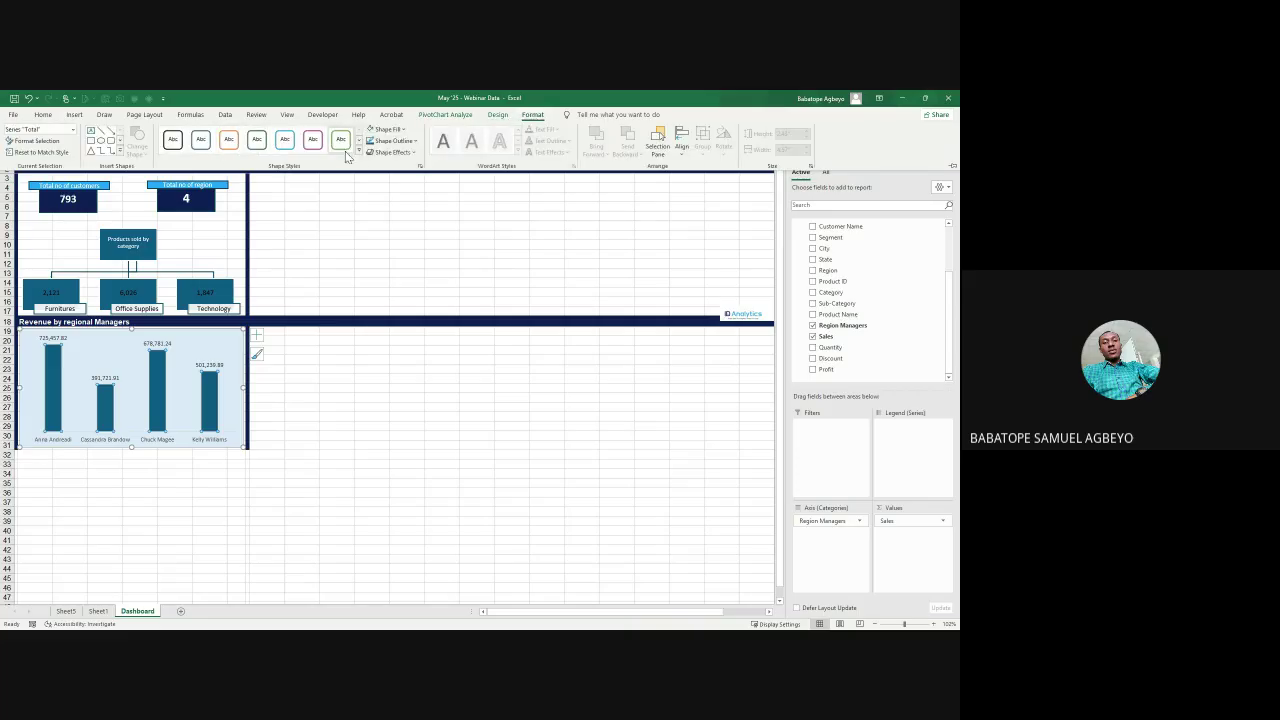
{"action": "left_click", "coordinate": [390, 129]}
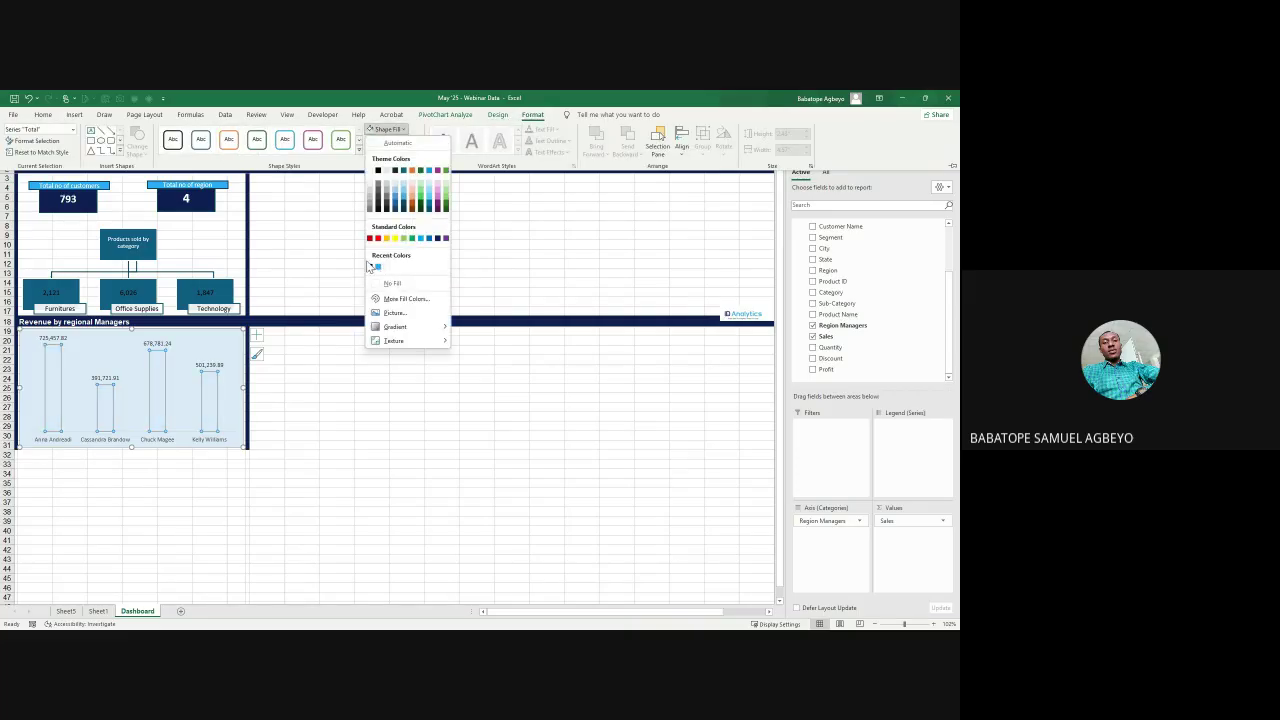
{"action": "left_click", "coordinate": [372, 268]}
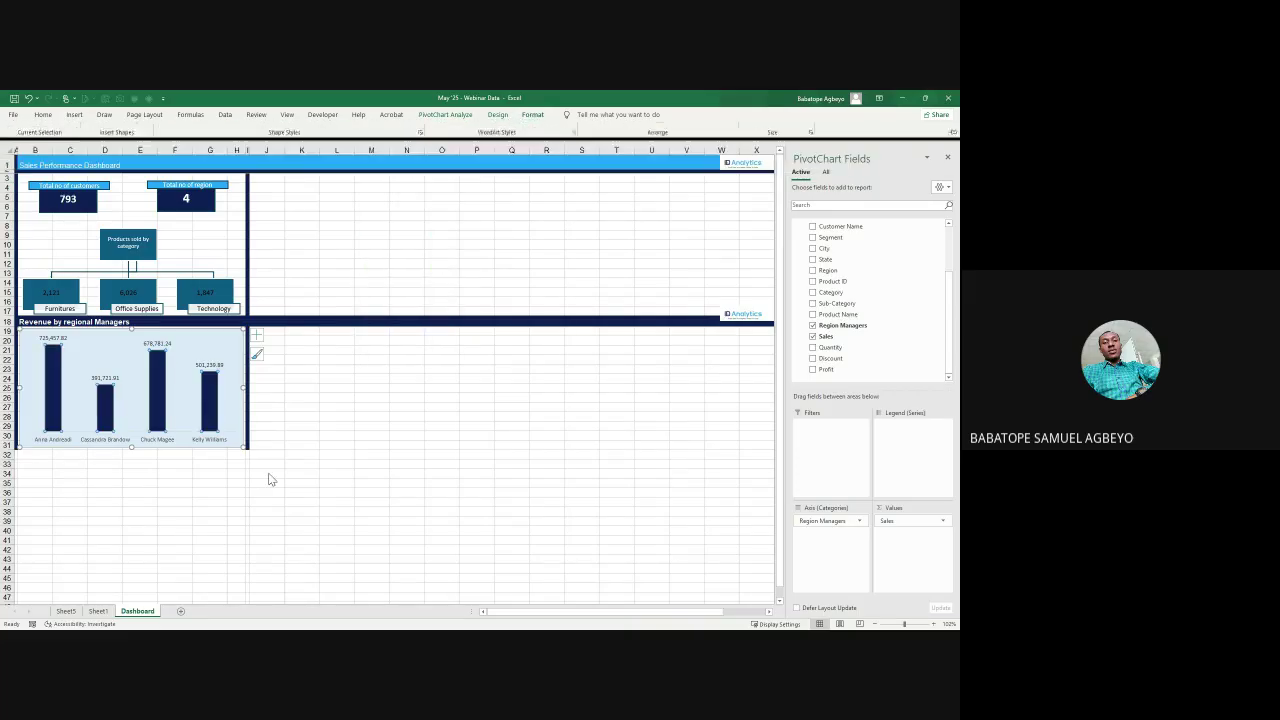
{"action": "left_click", "coordinate": [140, 463]}
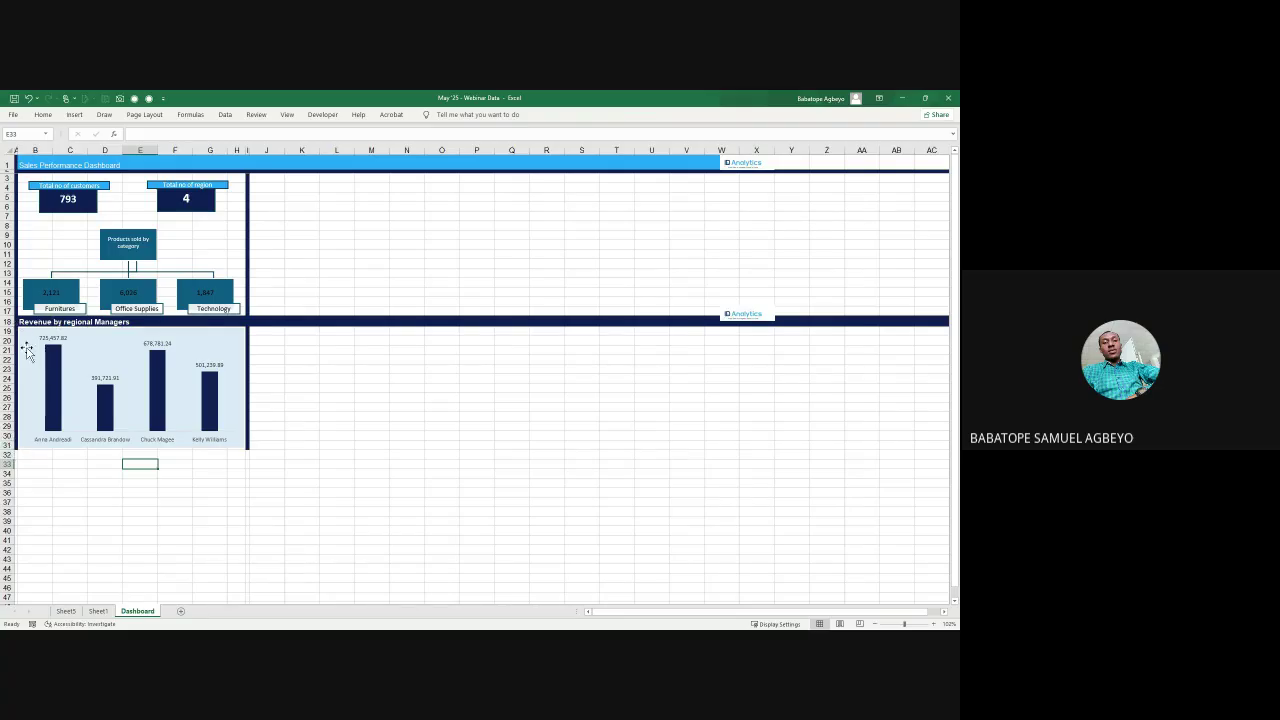
Step: Fill A32:Z32 with dark navy to form a closing bar below the regional managers' chart
{"action": "left_click", "coordinate": [16, 455]}
{"action": "key", "text": "shift+Right"}
{"action": "key", "text": "shift+Right"}
{"action": "key", "text": "shift+Right"}
{"action": "key", "text": "shift+Right"}
{"action": "key", "text": "shift+Right"}
{"action": "key", "text": "shift+Right"}
{"action": "key", "text": "shift+Right"}
{"action": "key", "text": "shift+Right"}
{"action": "key", "text": "shift+Right"}
{"action": "key", "text": "shift+Right"}
{"action": "key", "text": "shift+Right"}
{"action": "key", "text": "shift+Right"}
{"action": "key", "text": "shift+Right"}
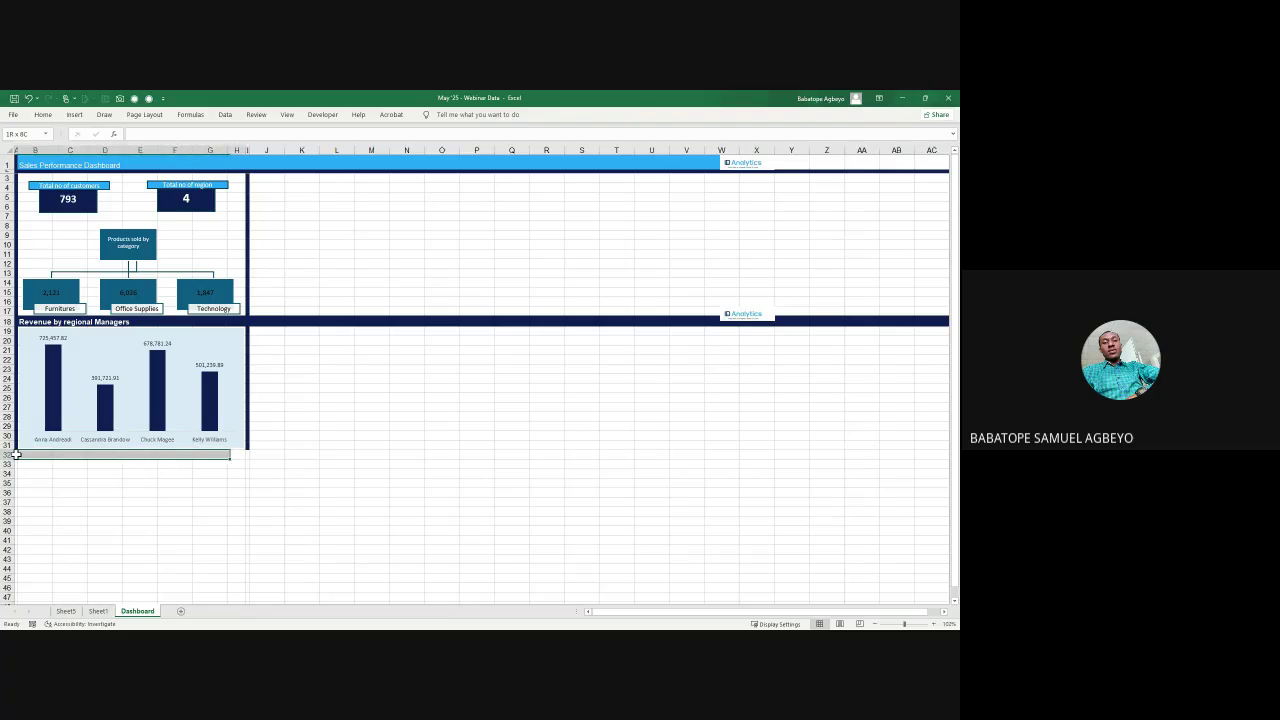
{"action": "key", "text": "shift+Right"}
{"action": "key", "text": "shift+Right"}
{"action": "key", "text": "shift+Right"}
{"action": "key", "text": "shift+Right"}
{"action": "key", "text": "shift+Right"}
{"action": "key", "text": "shift+Right"}
{"action": "key", "text": "shift+Right"}
{"action": "key", "text": "shift+Right"}
{"action": "key", "text": "shift+Right"}
{"action": "key", "text": "shift+Right"}
{"action": "key", "text": "shift+Right"}
{"action": "key", "text": "shift+Right"}
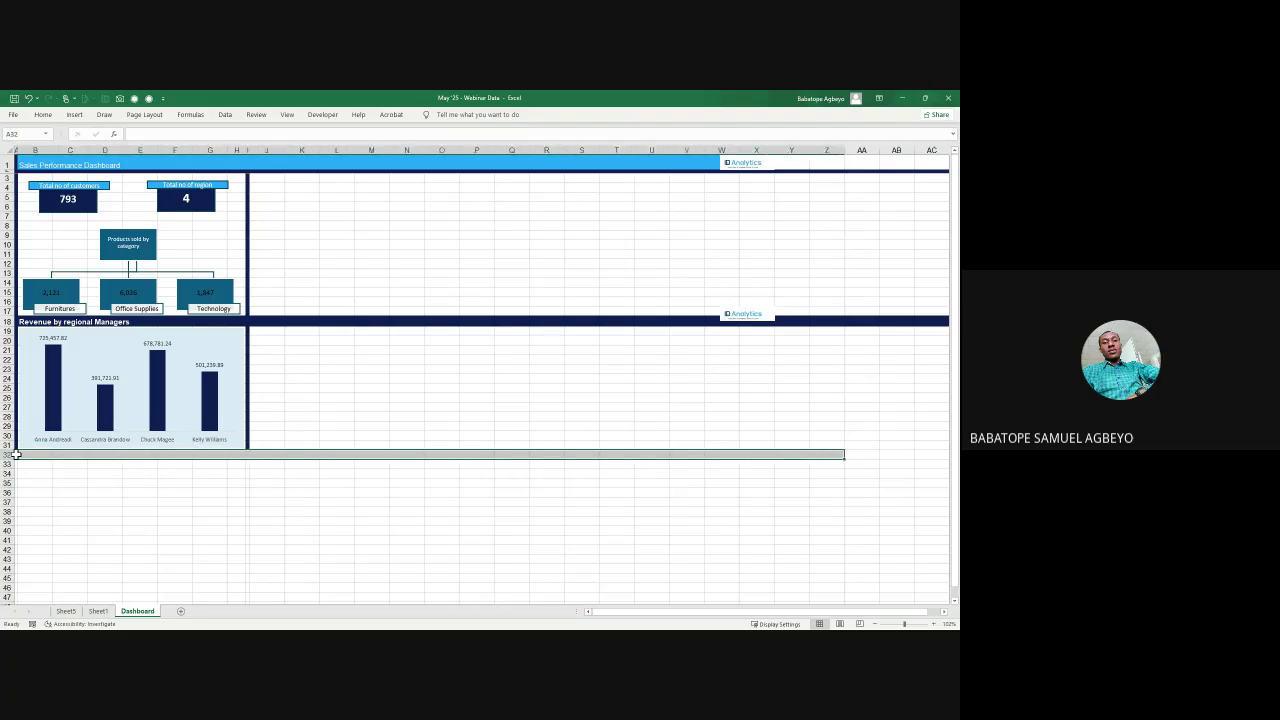
{"action": "left_click", "coordinate": [43, 114]}
{"action": "left_click", "coordinate": [162, 150]}
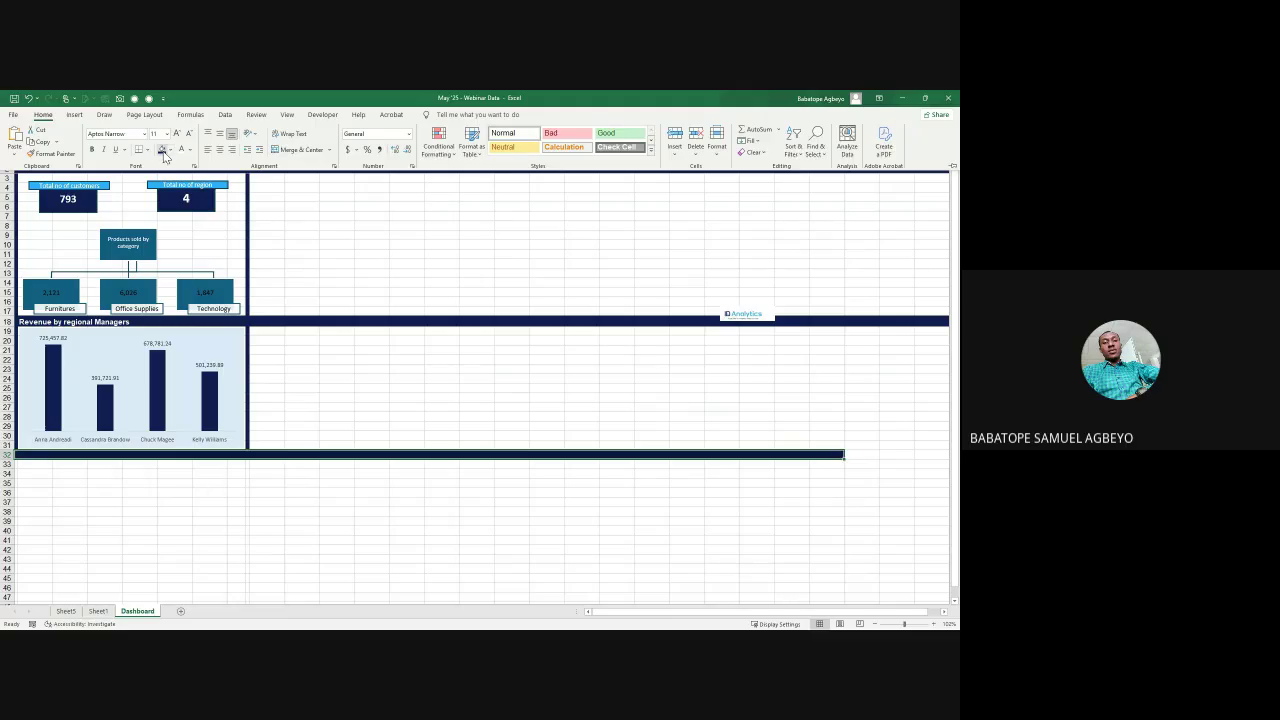
Step: Enlarge the regional managers' chart to fill its panel between the dark bars, and delete the duplicate logo beside row 17
{"action": "left_click", "coordinate": [240, 380]}
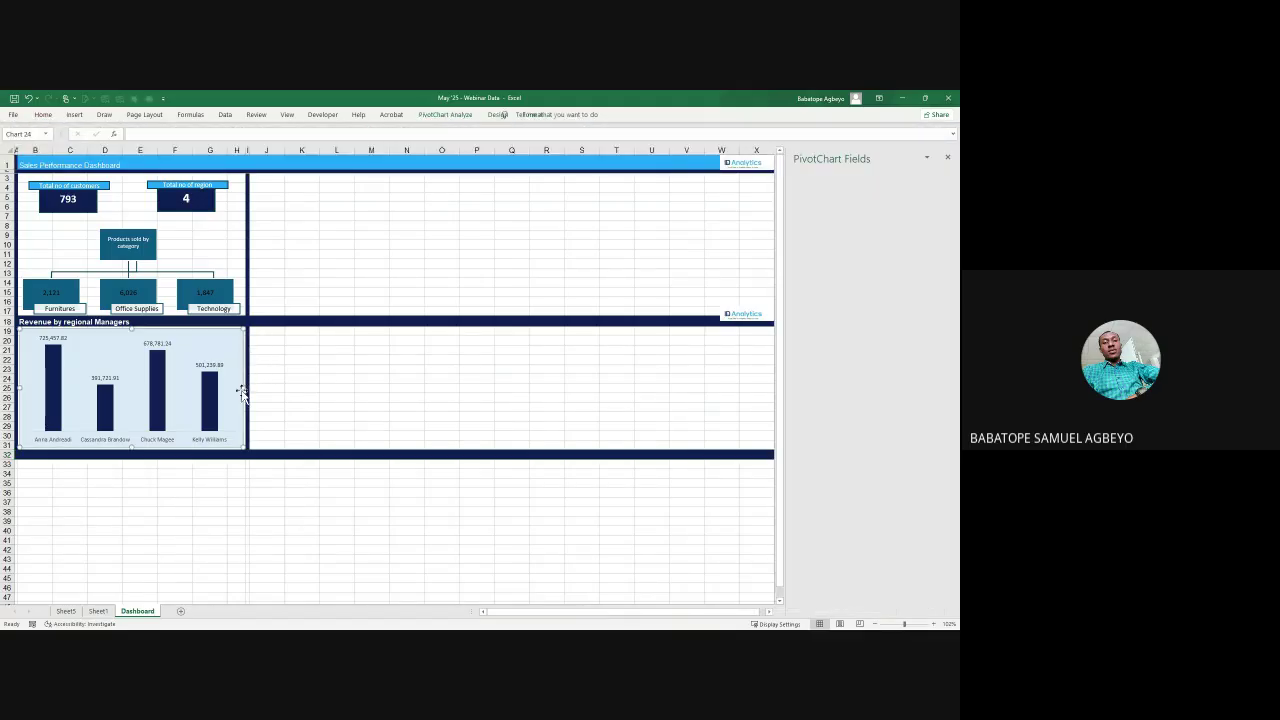
{"action": "left_click_drag", "start_coordinate": [240, 446], "coordinate": [246, 451]}
{"action": "left_click", "coordinate": [330, 396]}
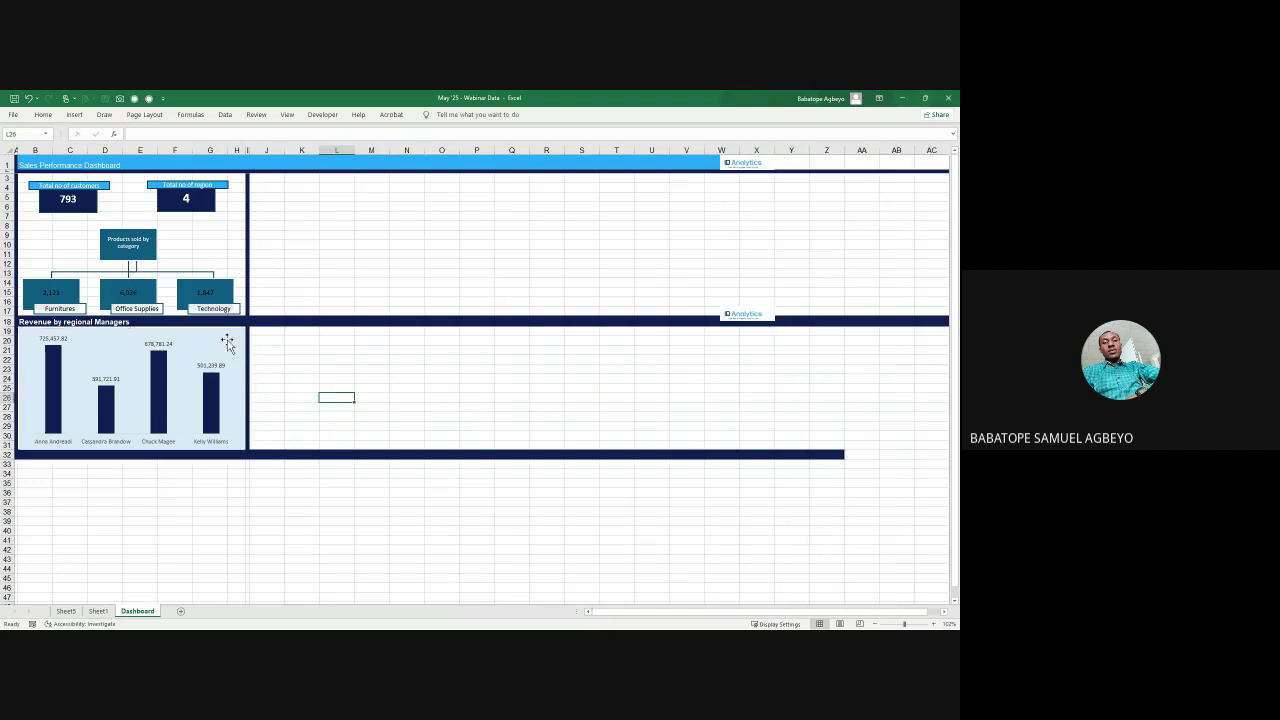
{"action": "left_click", "coordinate": [406, 360]}
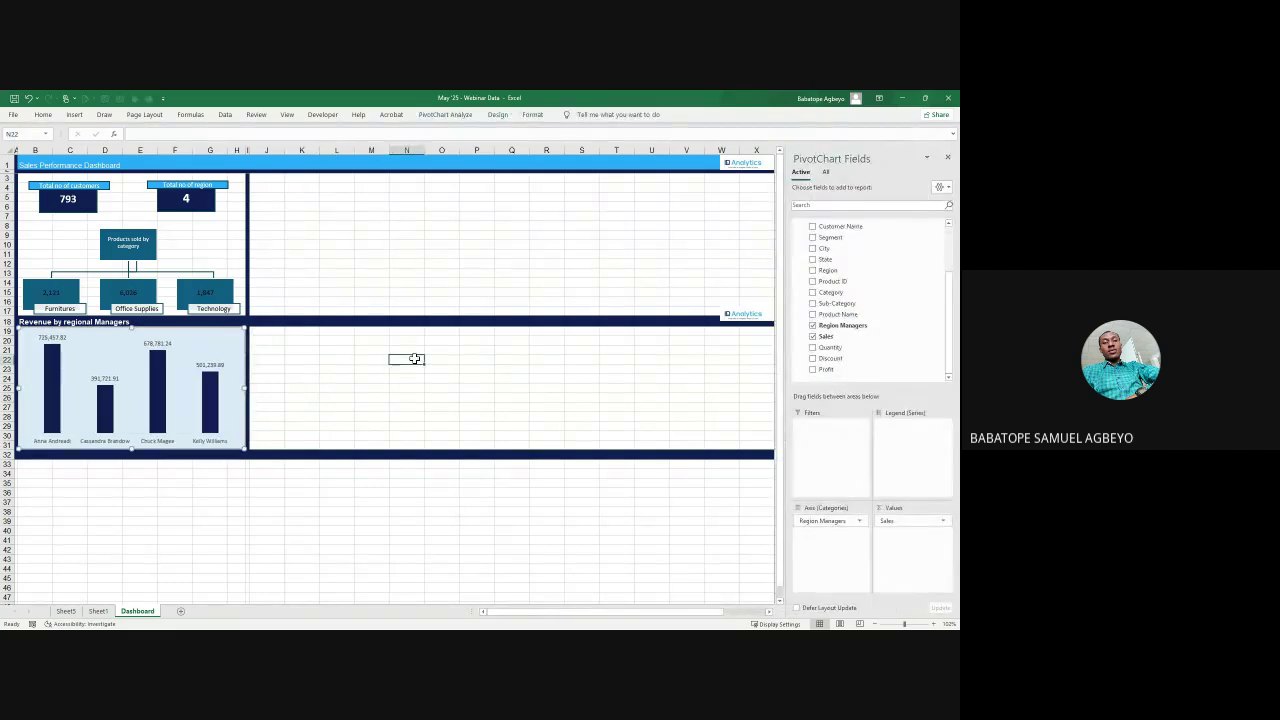
{"action": "left_click", "coordinate": [738, 312]}
{"action": "key", "text": "Delete"}
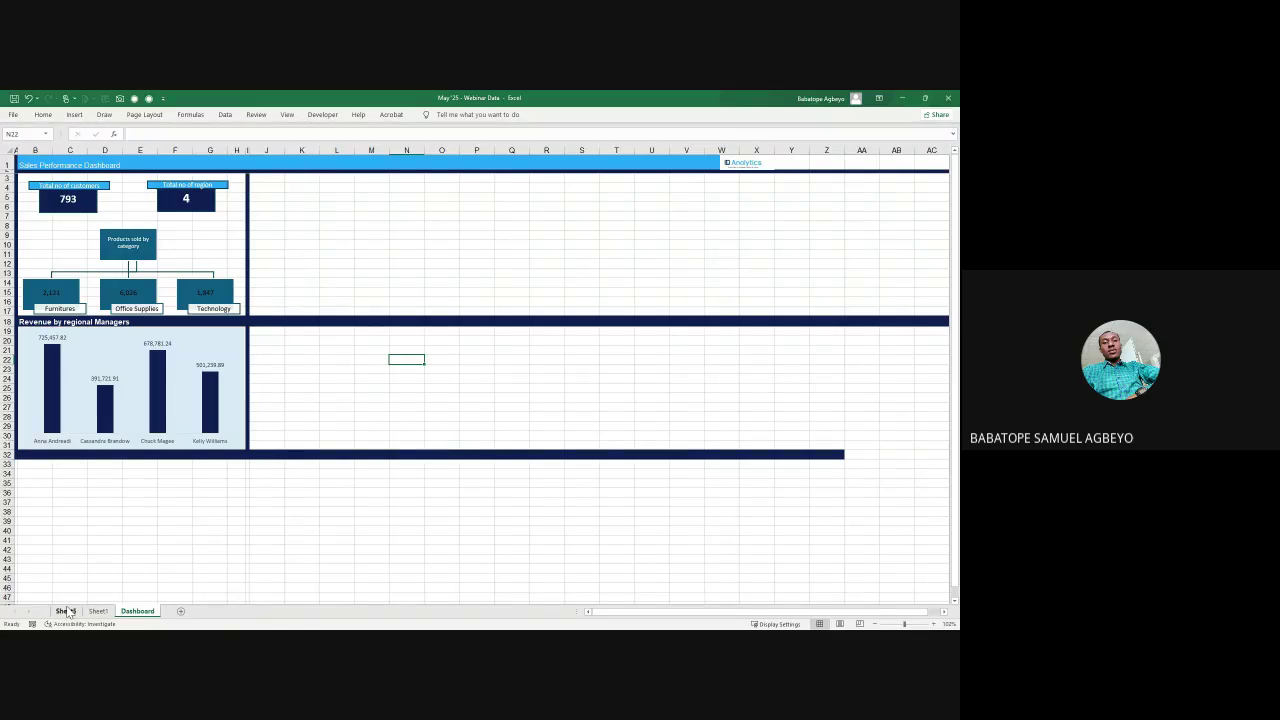
Step: Copy the Regional Managers pivot table on Sheet5 and paste the duplicate at E32
{"action": "left_click", "coordinate": [98, 611]}
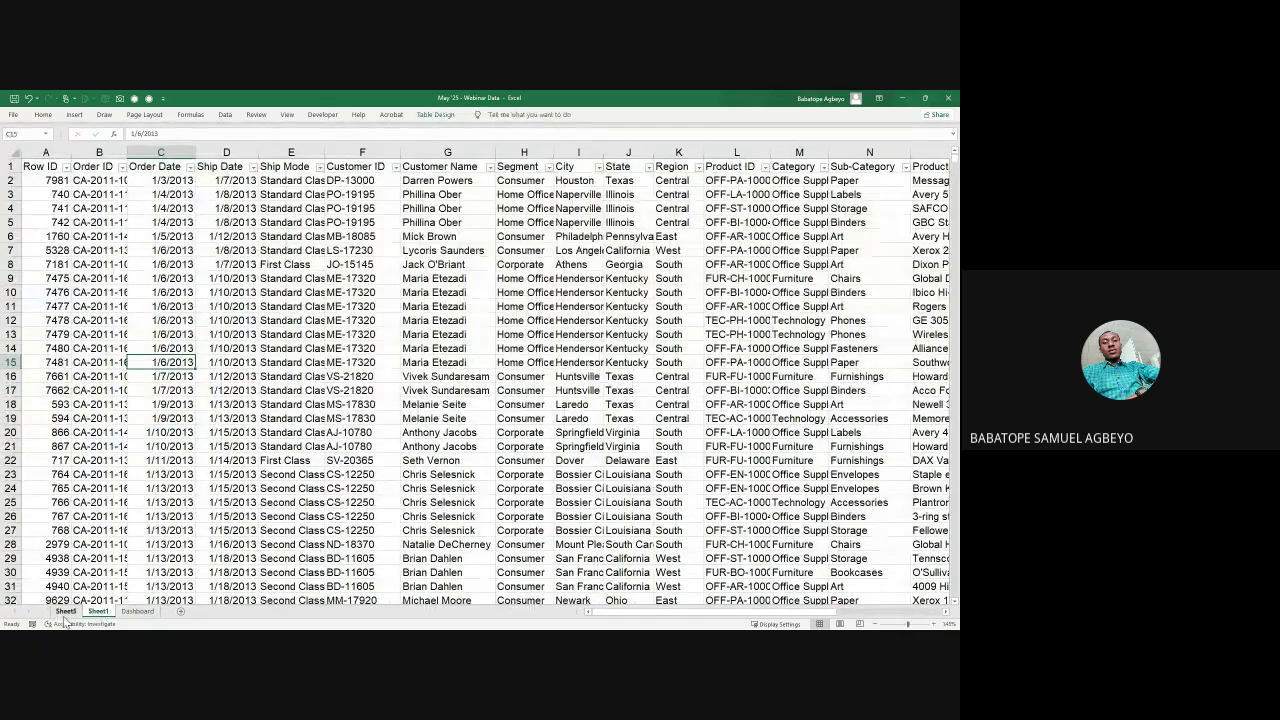
{"action": "left_click", "coordinate": [65, 611]}
{"action": "left_click_drag", "start_coordinate": [322, 369], "coordinate": [395, 402]}
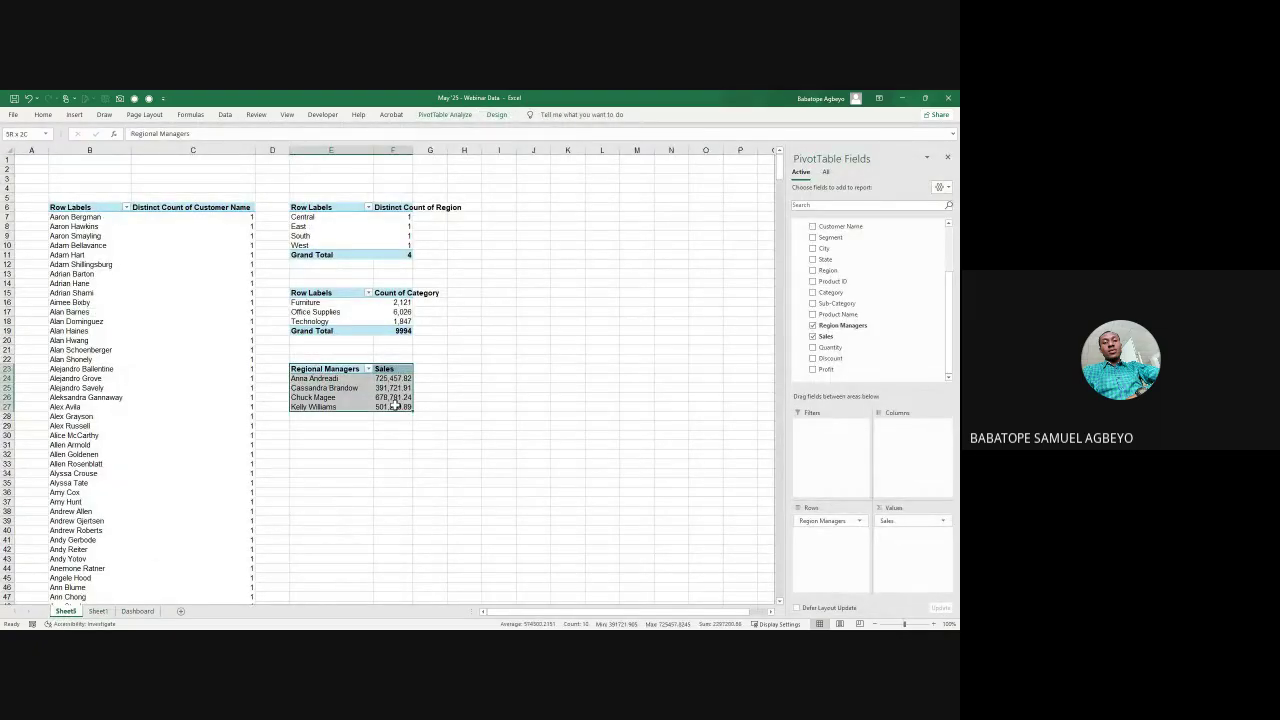
{"action": "key", "text": "ctrl+c"}
{"action": "left_click", "coordinate": [320, 455]}
{"action": "key", "text": "ctrl+v"}
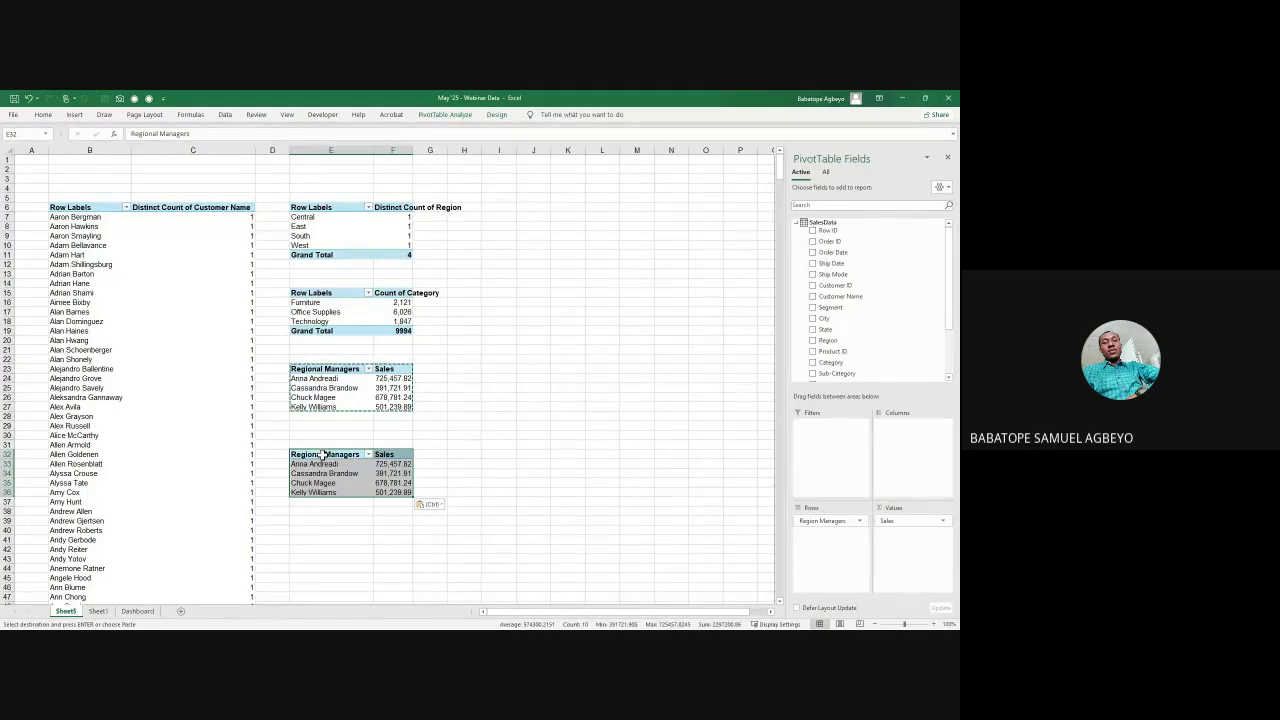
Step: Replace the fields of the pivot table at E32 with Category in the rows and Sales in the values
{"action": "left_click_drag", "start_coordinate": [812, 520], "coordinate": [651, 517]}
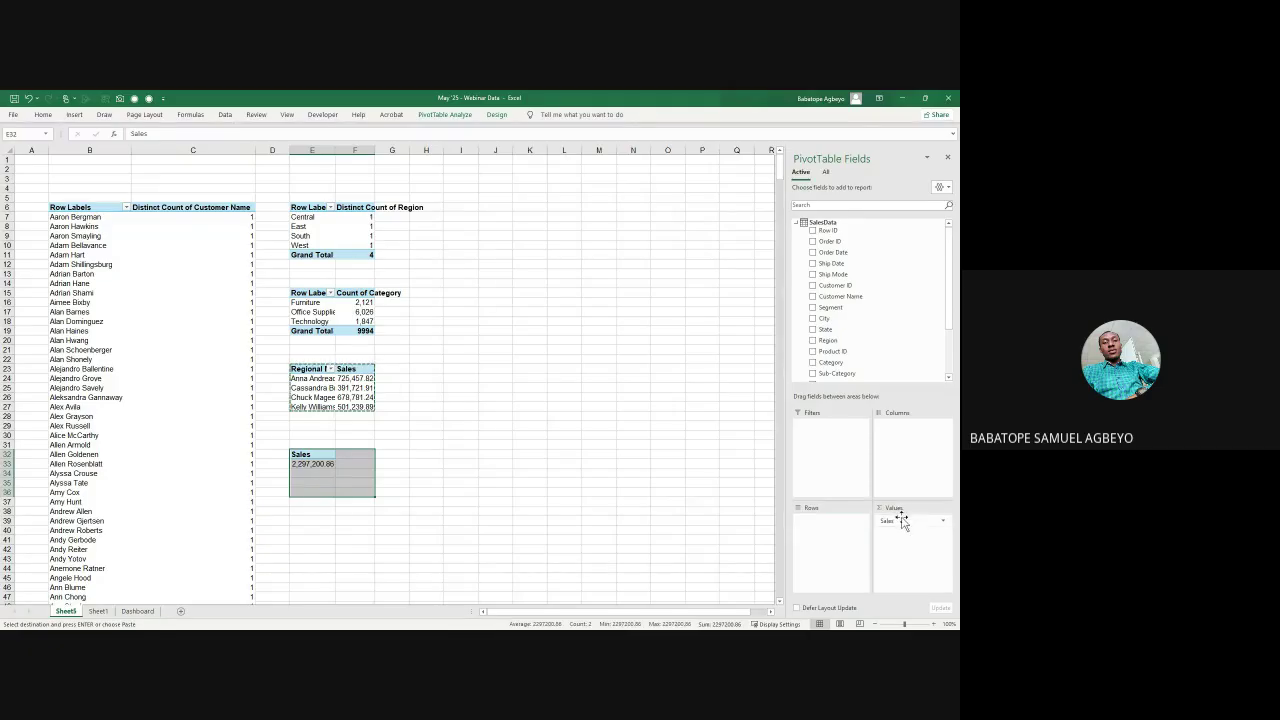
{"action": "left_click_drag", "start_coordinate": [905, 517], "coordinate": [629, 531]}
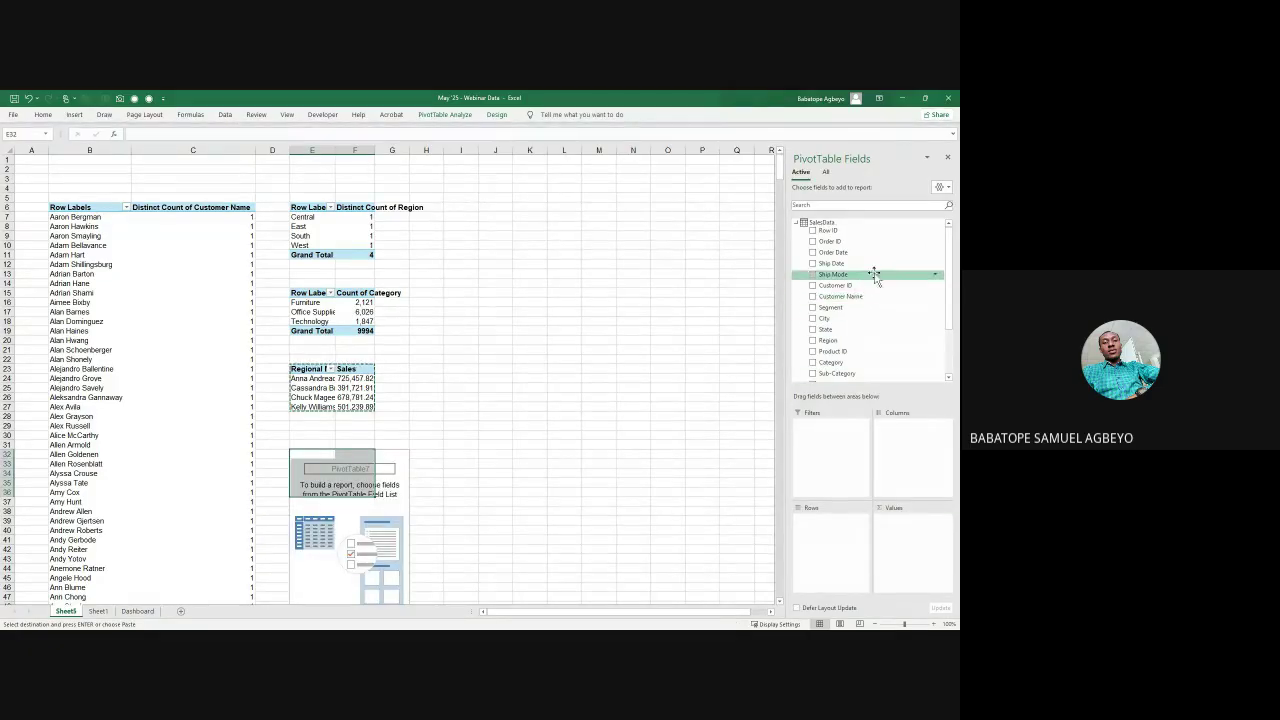
{"action": "left_click", "coordinate": [812, 362]}
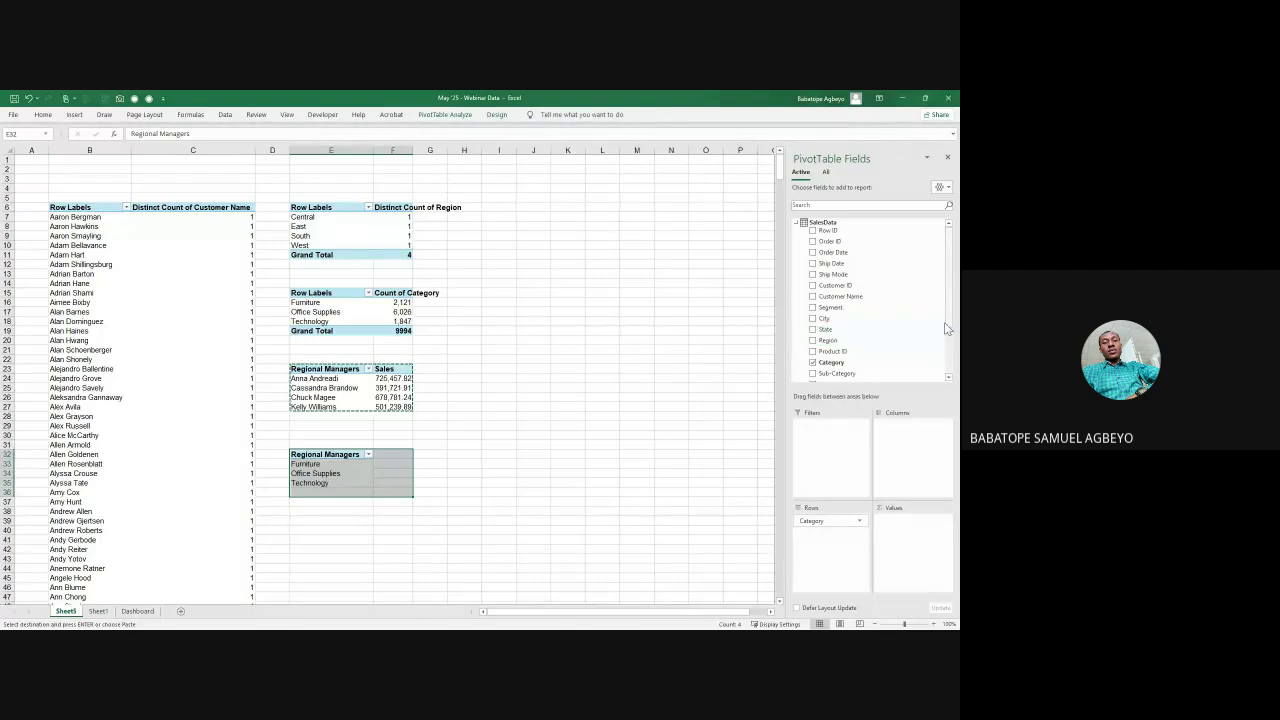
{"action": "left_click_drag", "start_coordinate": [949, 322], "coordinate": [949, 366]}
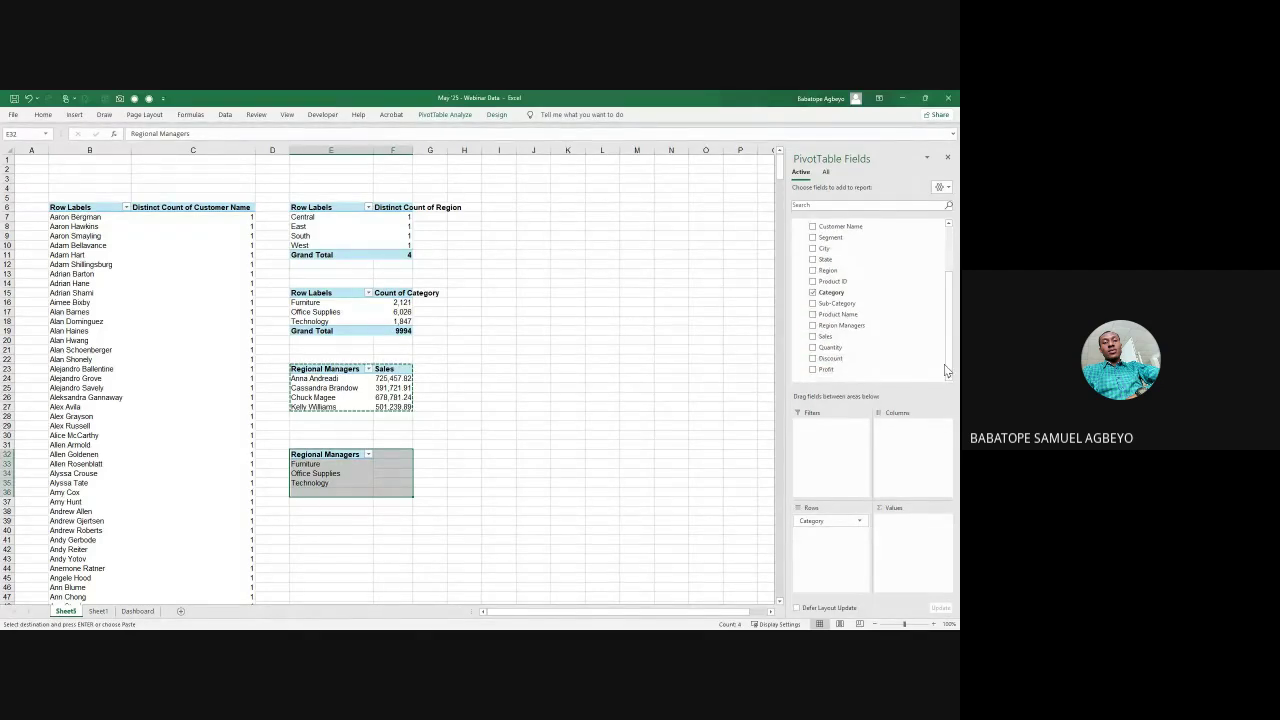
{"action": "left_click", "coordinate": [812, 337]}
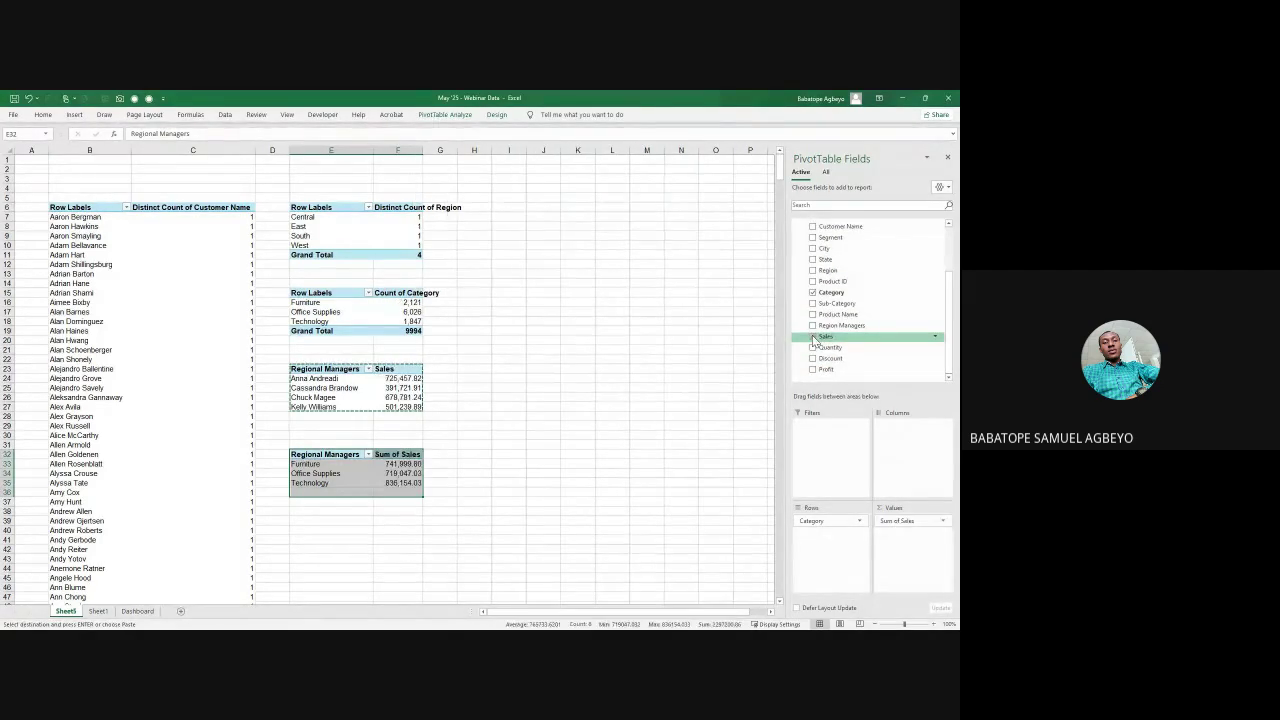
Step: Show the category pivot table's sales values as % of Grand Total
{"action": "left_click", "coordinate": [397, 464]}
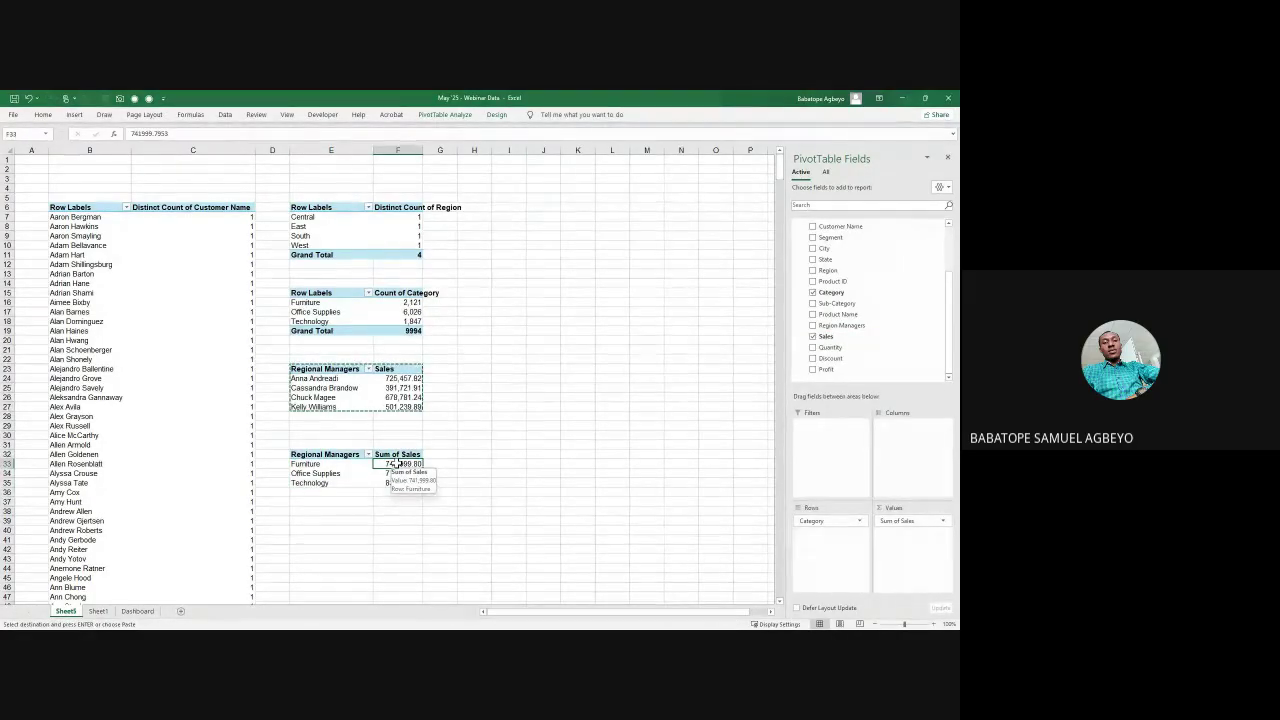
{"action": "right_click", "coordinate": [397, 464]}
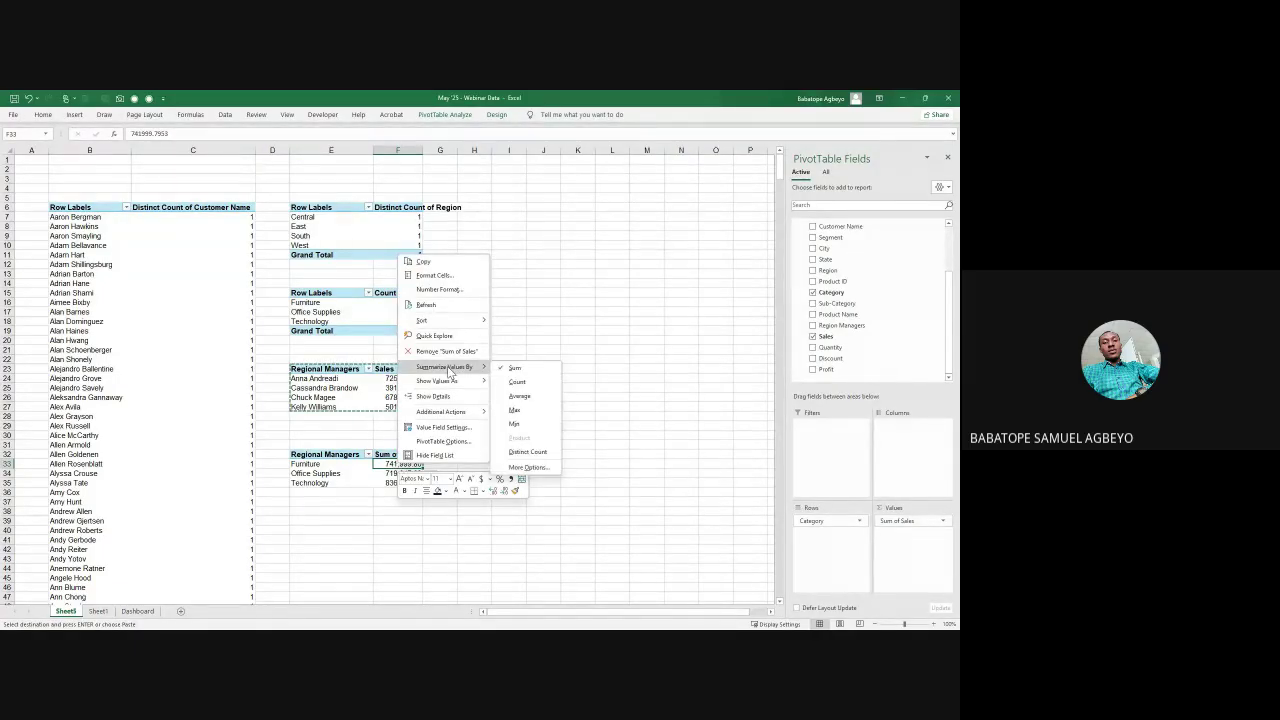
{"action": "mouse_move", "coordinate": [453, 388]}
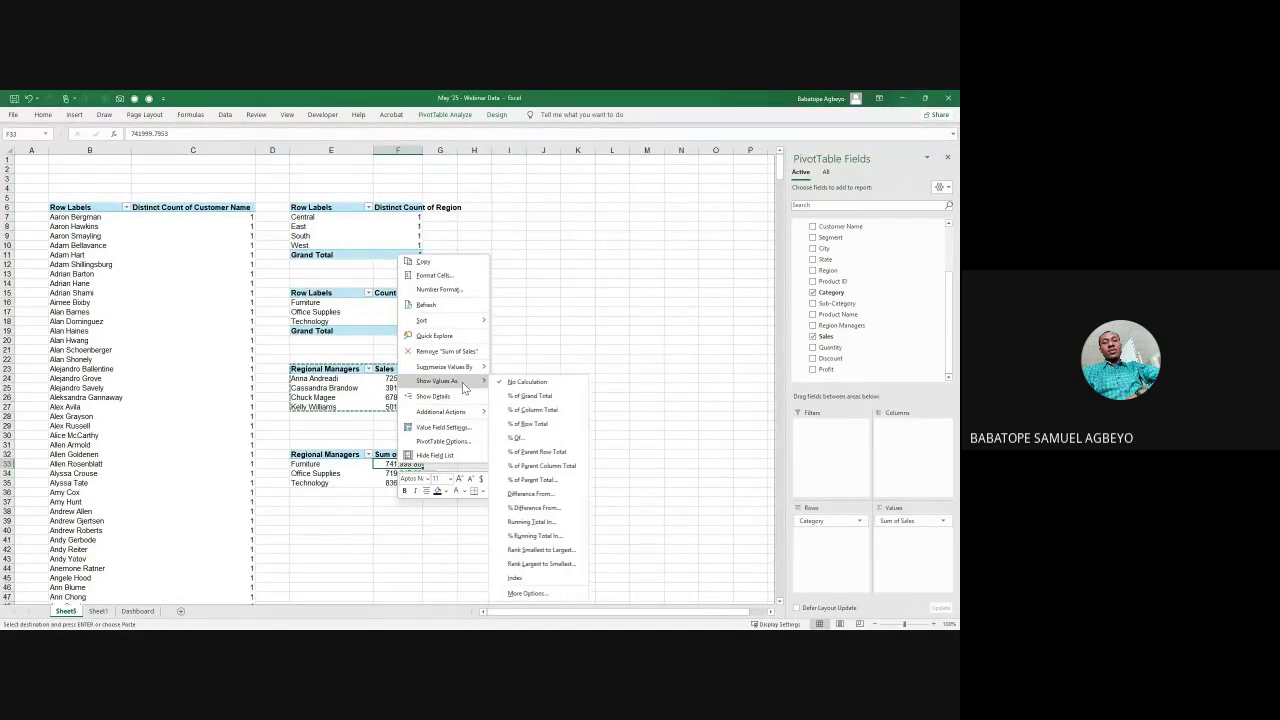
{"action": "left_click", "coordinate": [545, 397]}
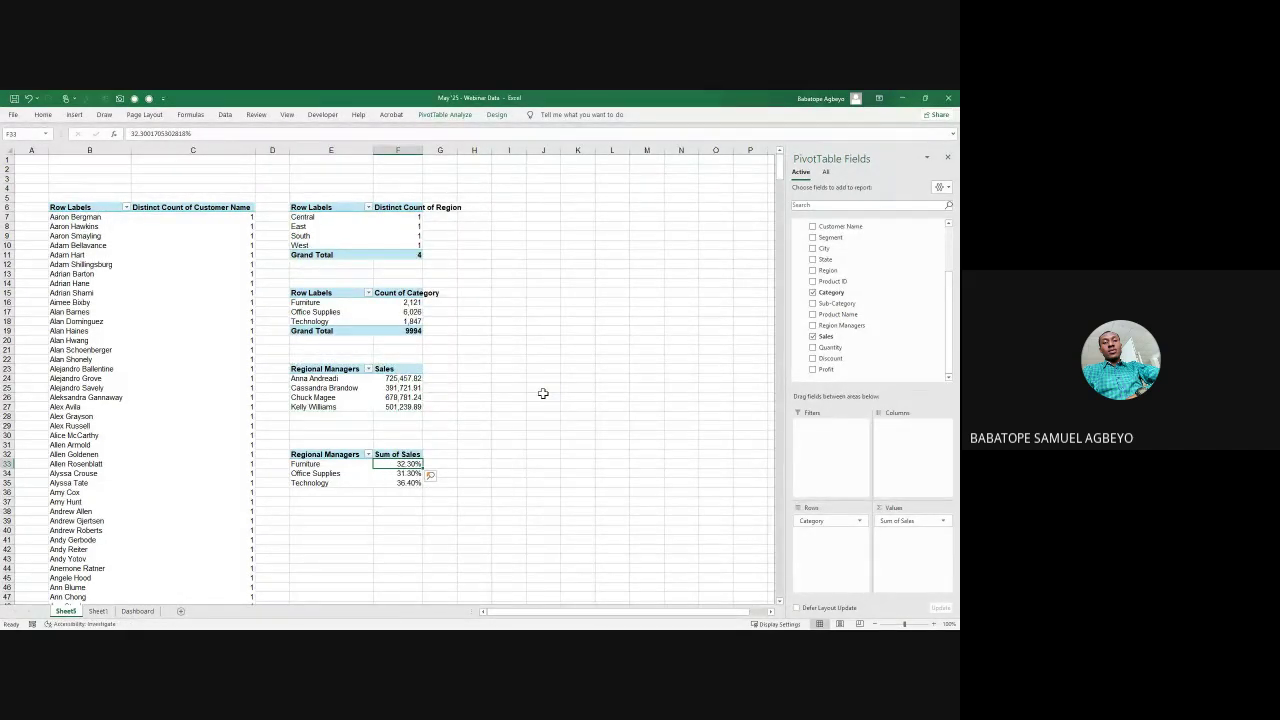
Step: Rename the category pivot table's headers in E32 and F32 as Product Category and Sales
{"action": "left_click", "coordinate": [318, 454]}
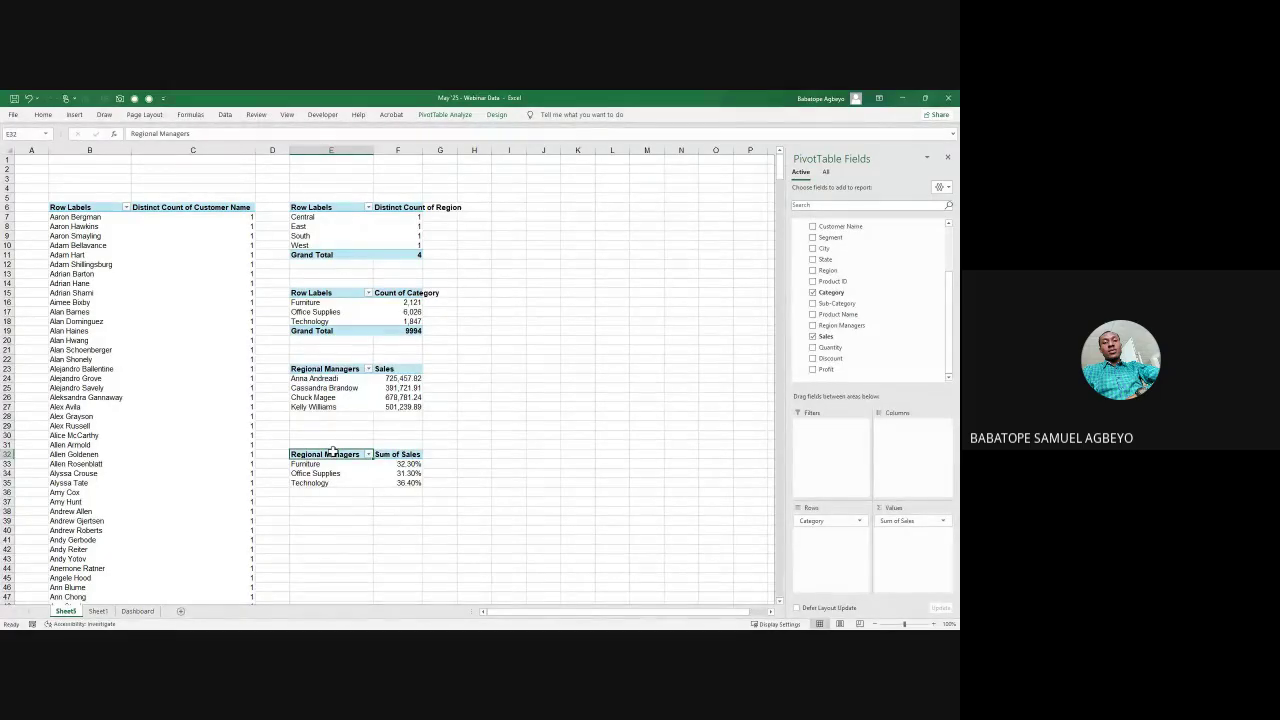
{"action": "type", "text": "Pro"}
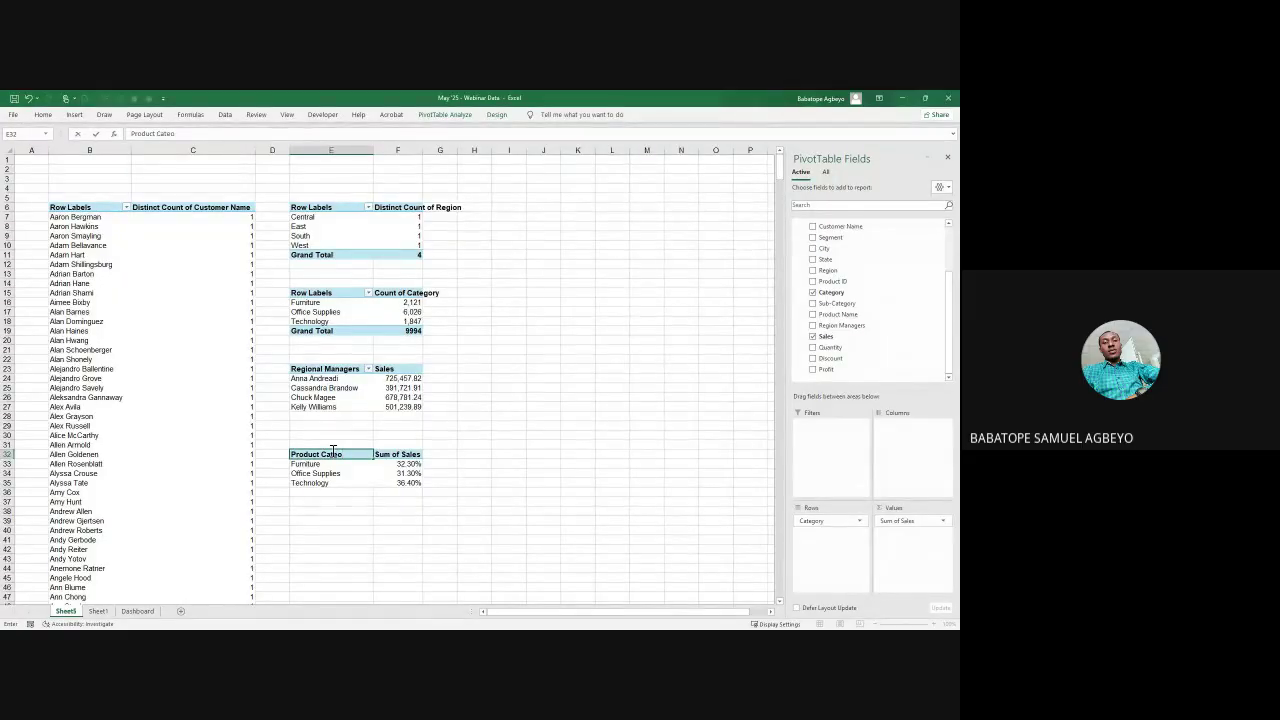
{"action": "type", "text": "duct Categ"}
{"action": "left_click", "coordinate": [399, 456]}
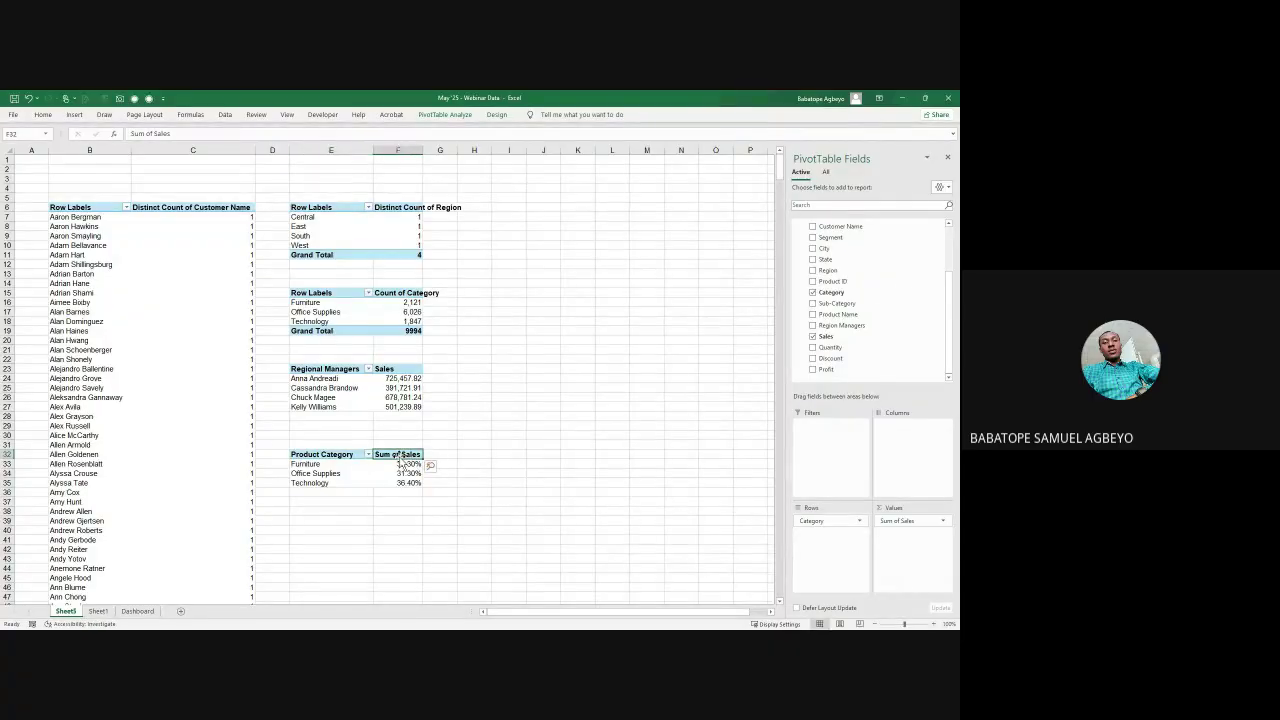
{"action": "type", "text": "Sal"}
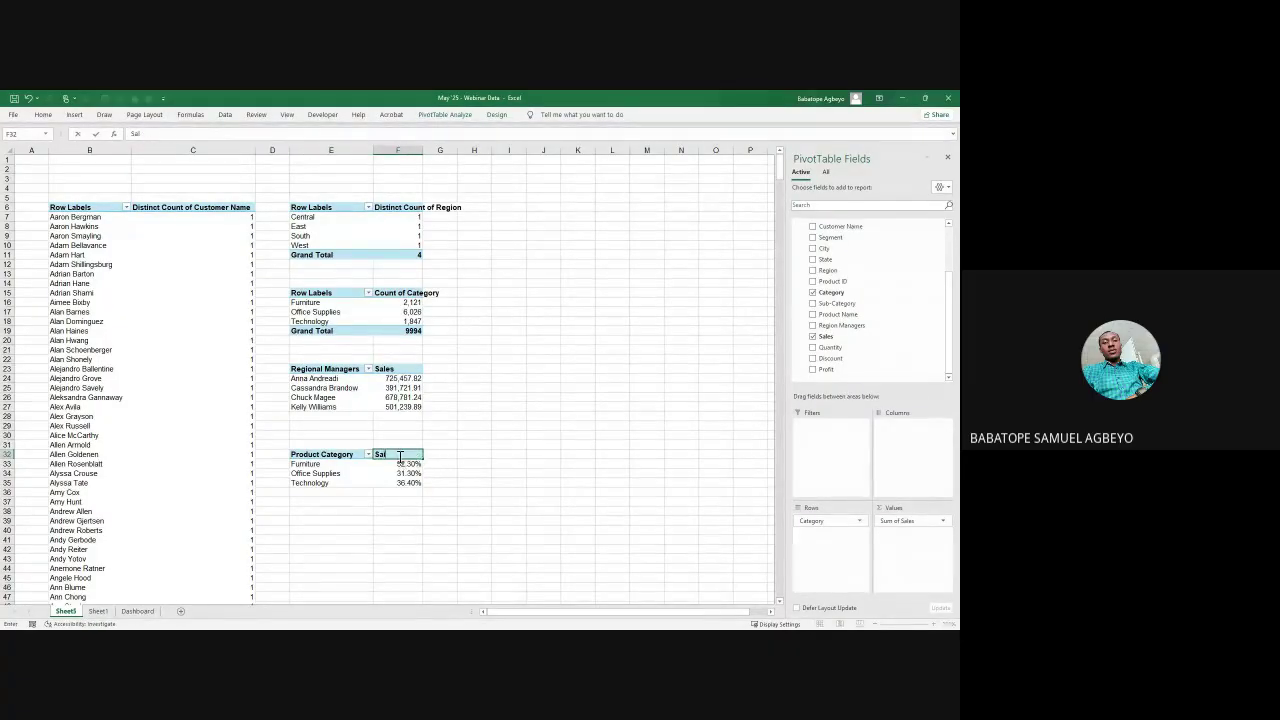
{"action": "key", "text": "Return"}
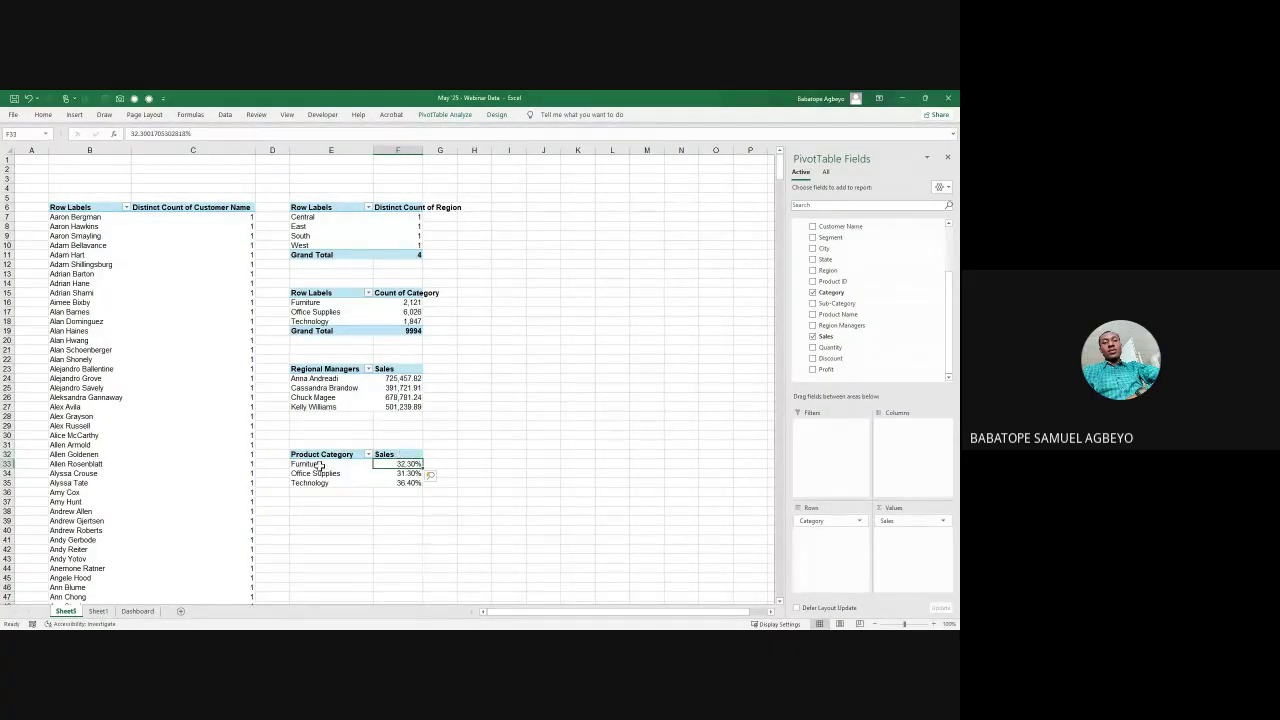
Step: Insert a standard pie chart based on the Product Category pivot table
{"action": "left_click", "coordinate": [305, 464]}
{"action": "left_click", "coordinate": [325, 465]}
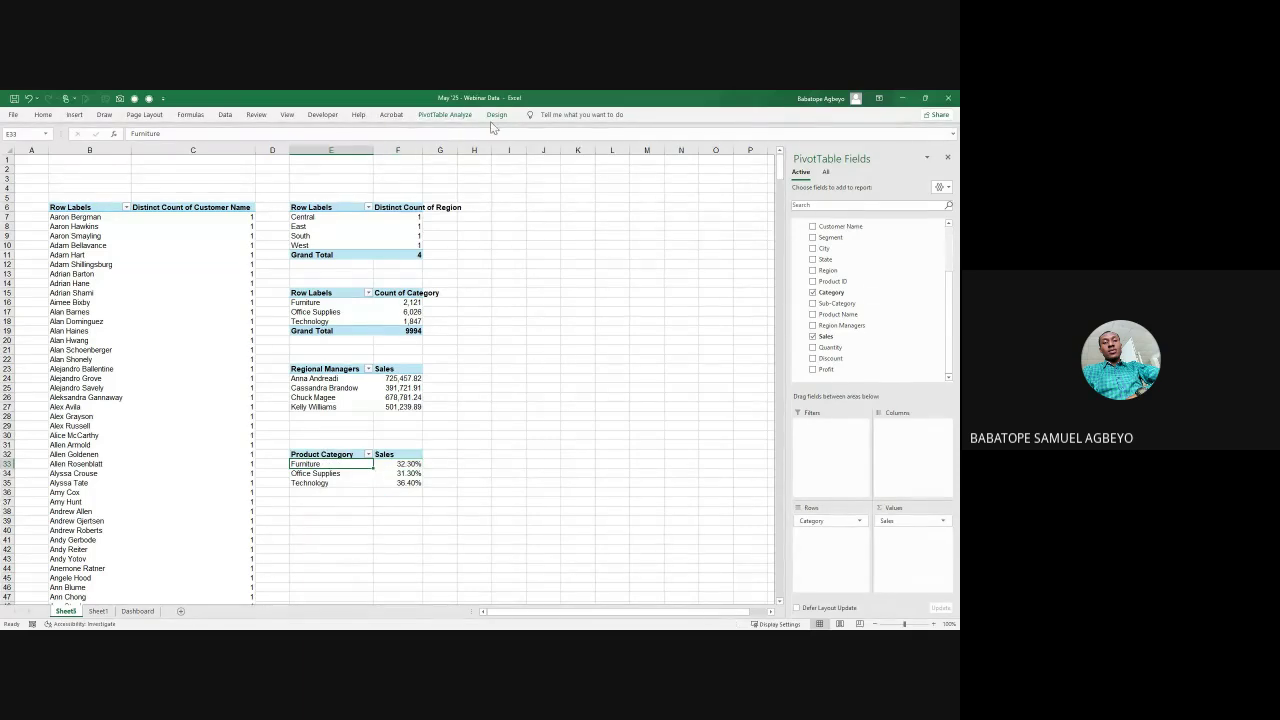
{"action": "left_click", "coordinate": [74, 114]}
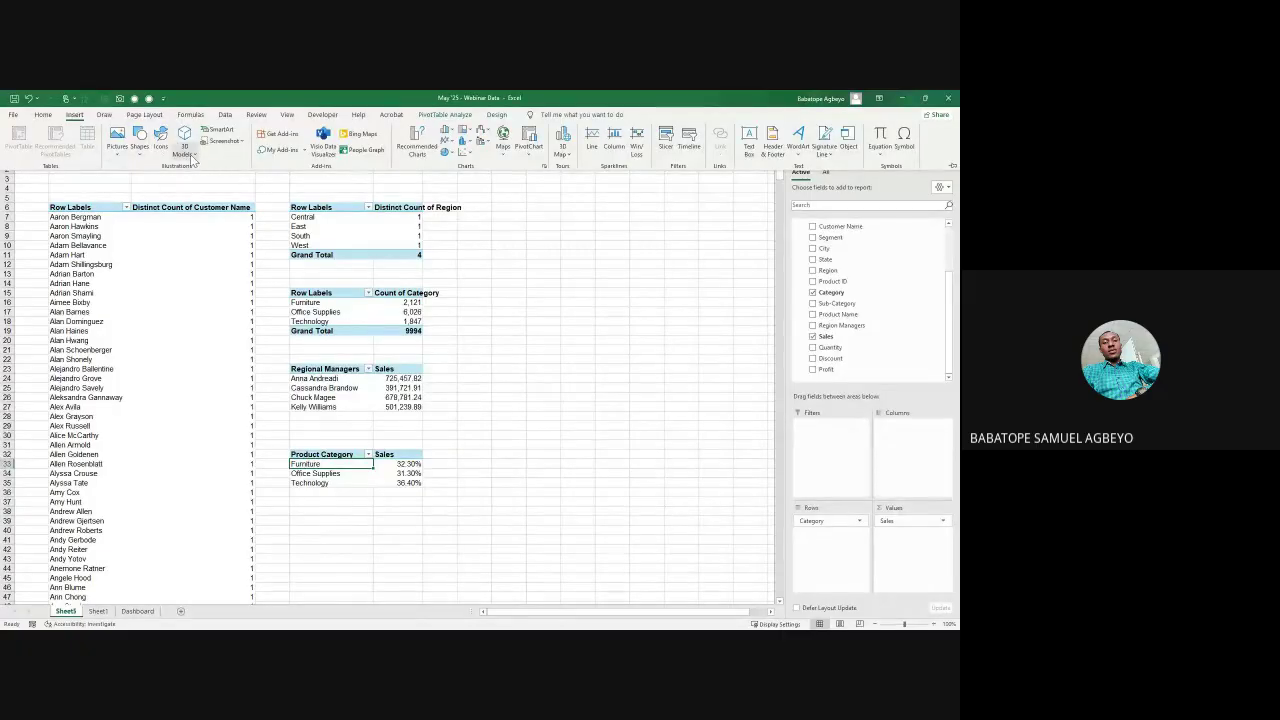
{"action": "left_click", "coordinate": [418, 148]}
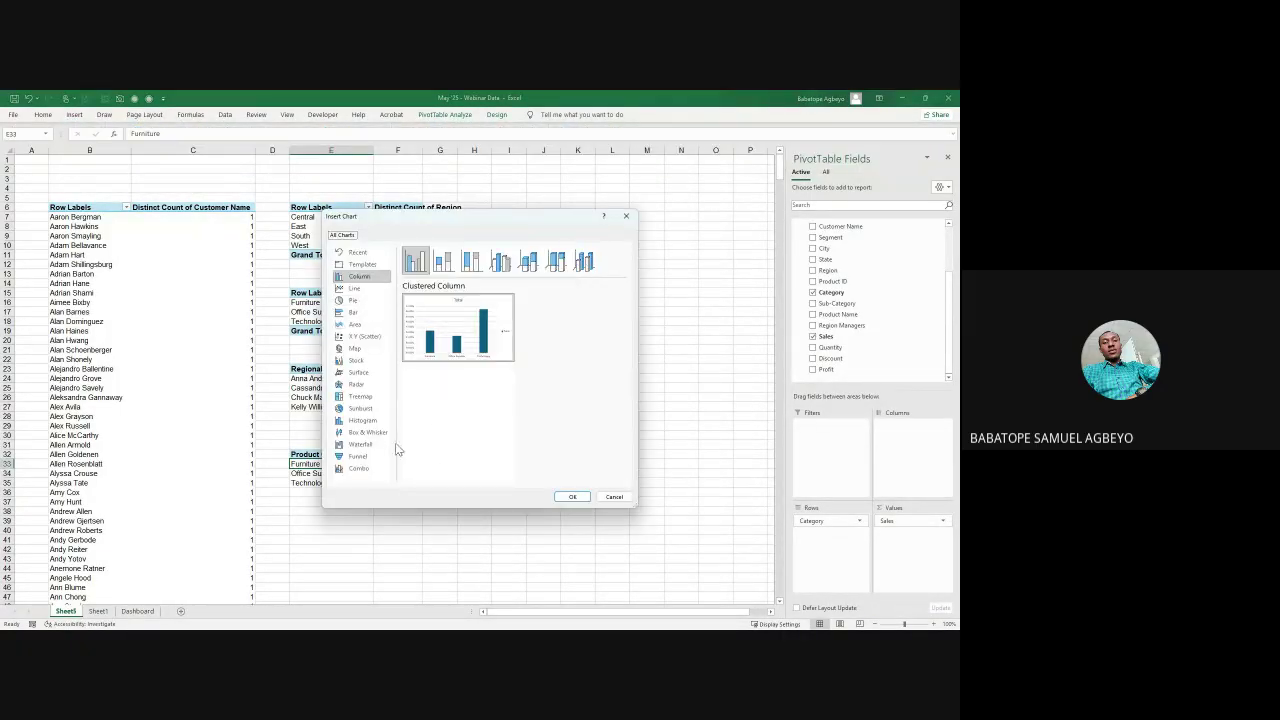
{"action": "left_click", "coordinate": [354, 302]}
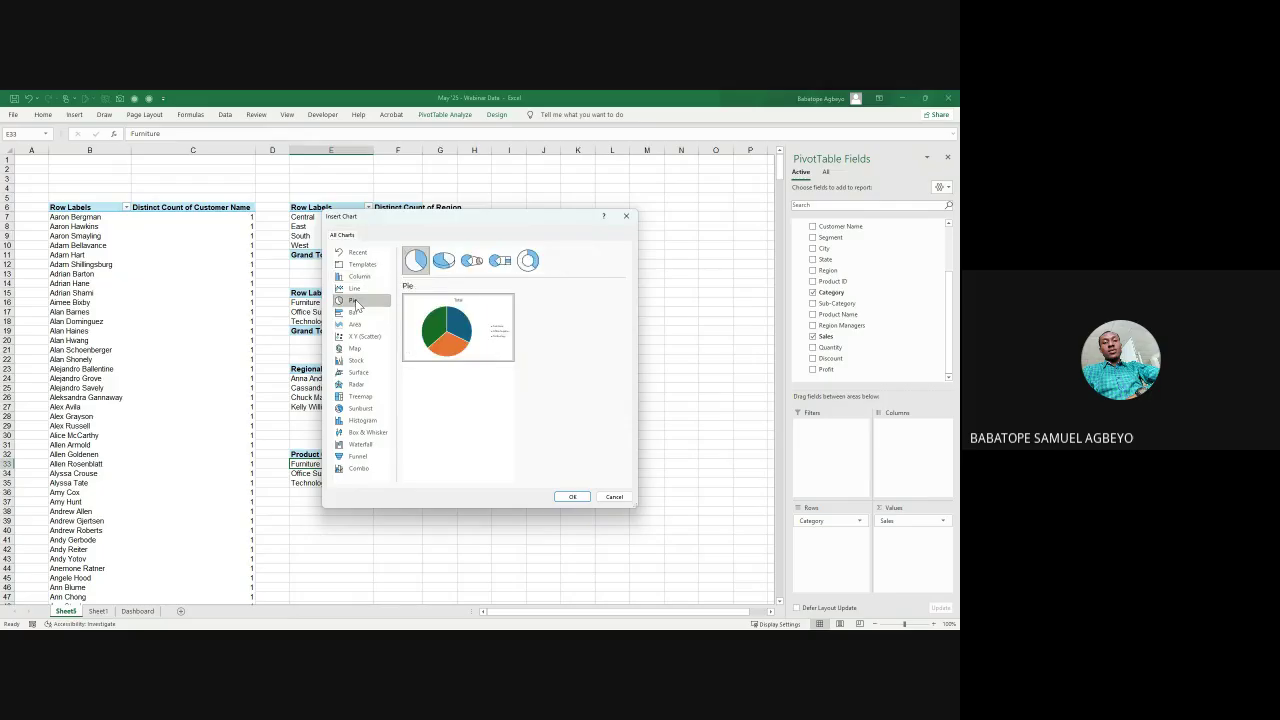
{"action": "left_click", "coordinate": [574, 497]}
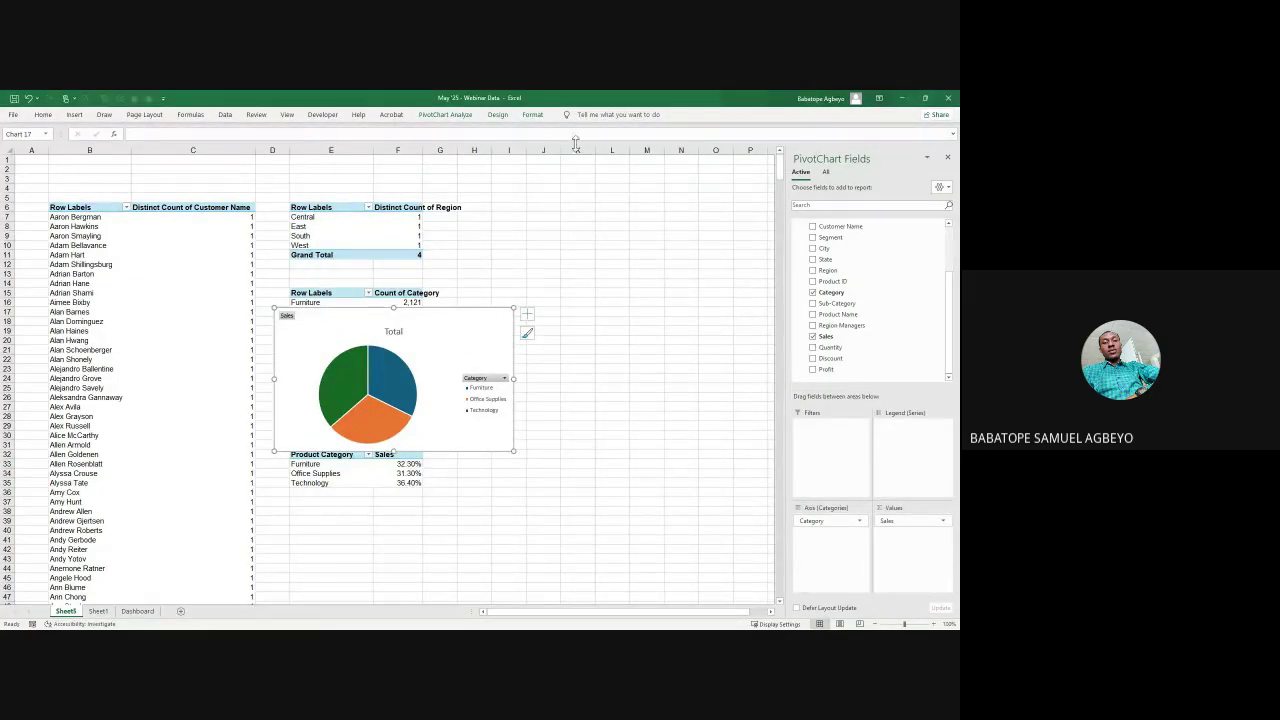
Step: Hide all field buttons on the pie chart and delete its Total title
{"action": "left_click", "coordinate": [500, 117]}
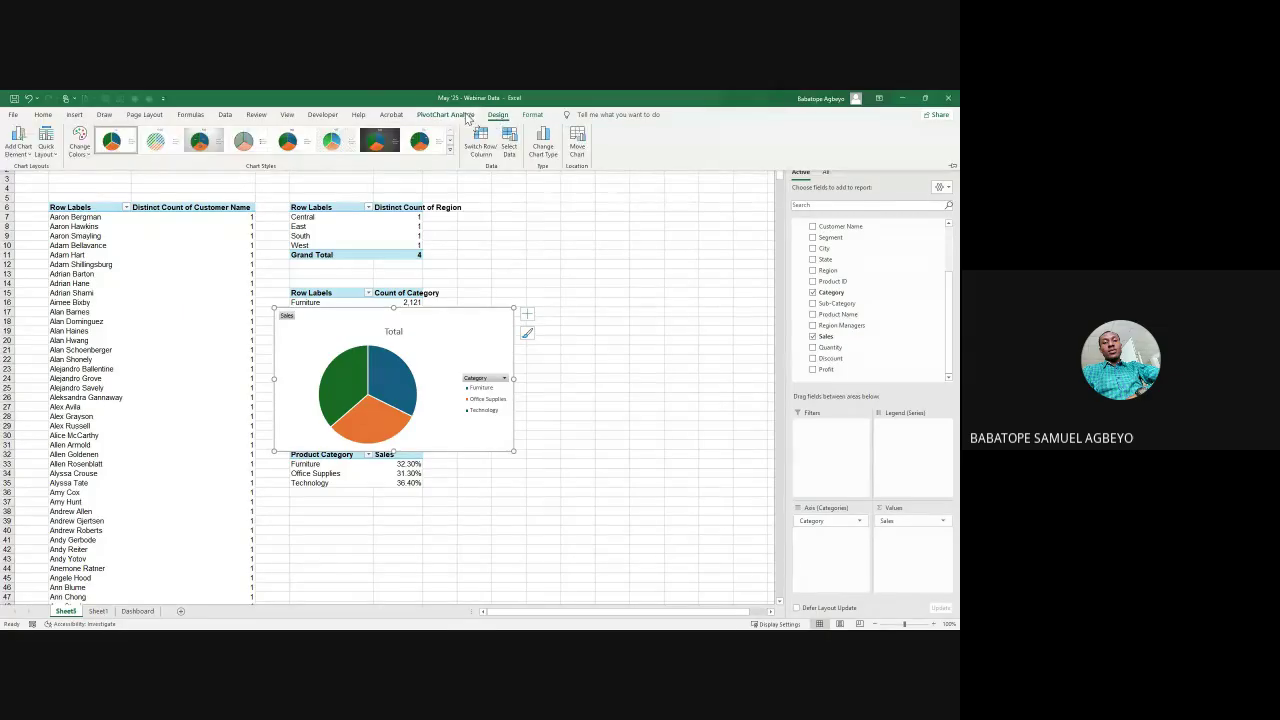
{"action": "left_click", "coordinate": [466, 117]}
{"action": "left_click", "coordinate": [548, 150]}
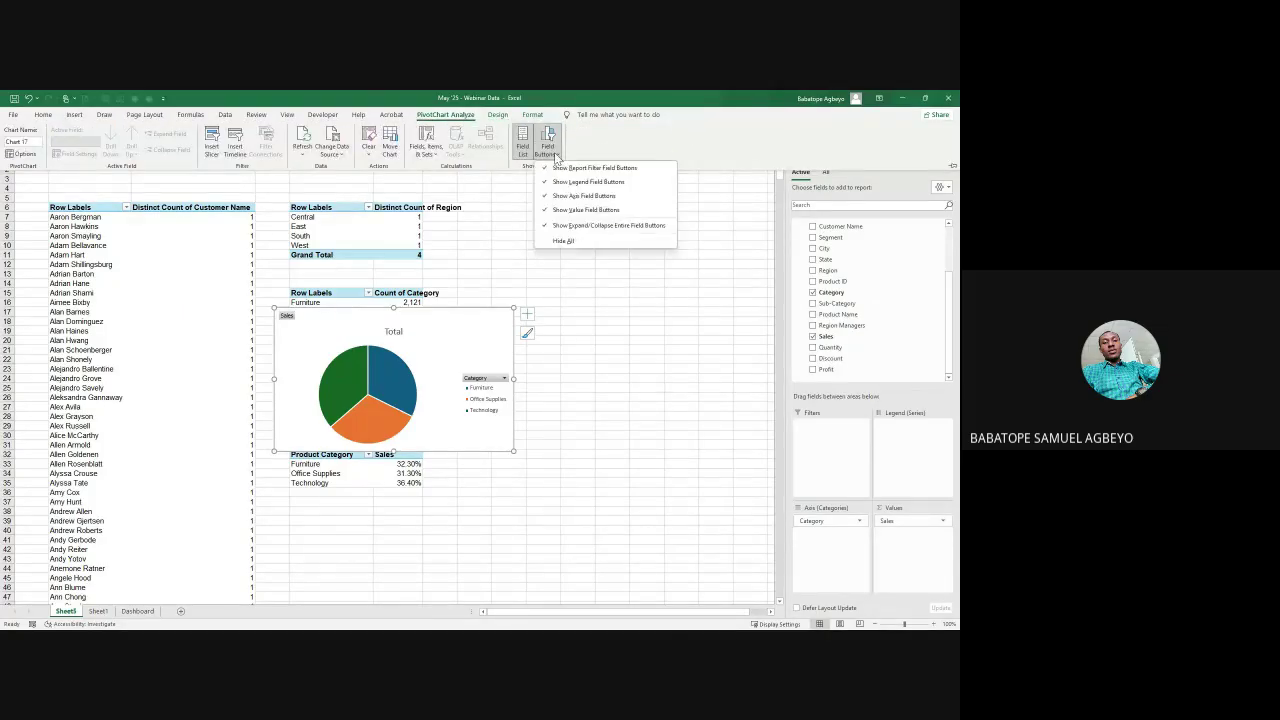
{"action": "left_click", "coordinate": [579, 241]}
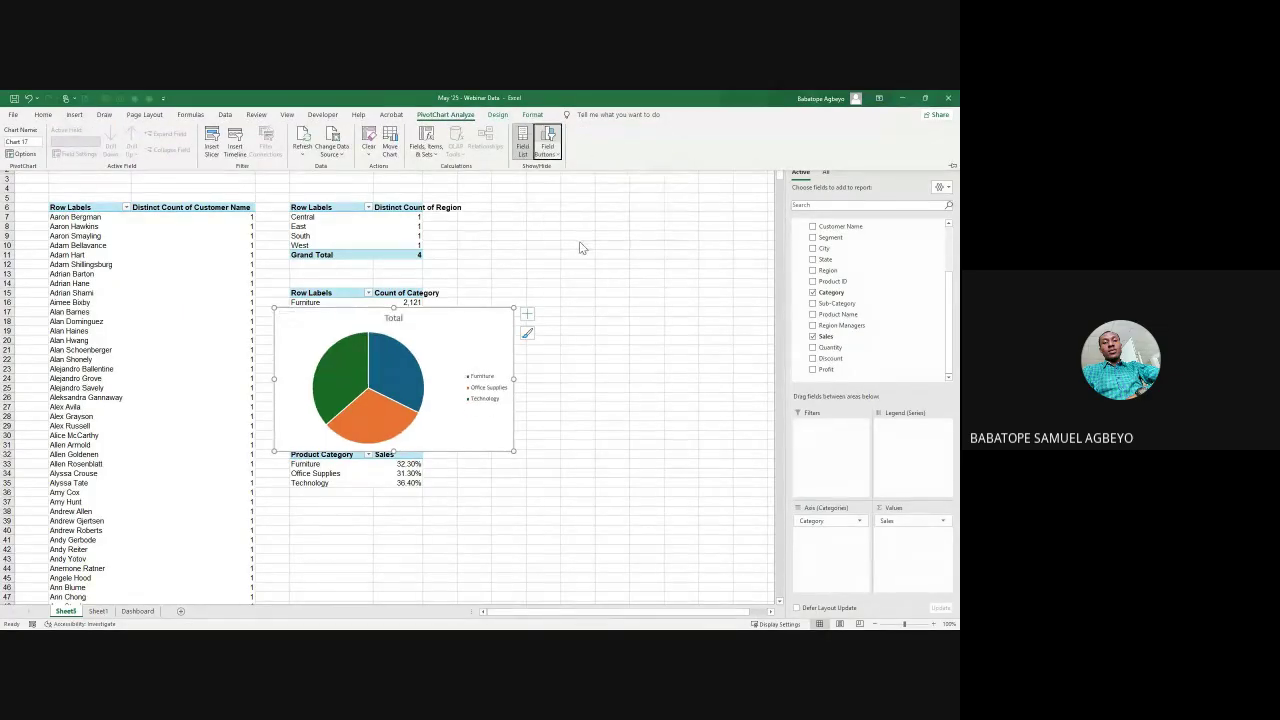
{"action": "left_click", "coordinate": [393, 318]}
{"action": "key", "text": "Delete"}
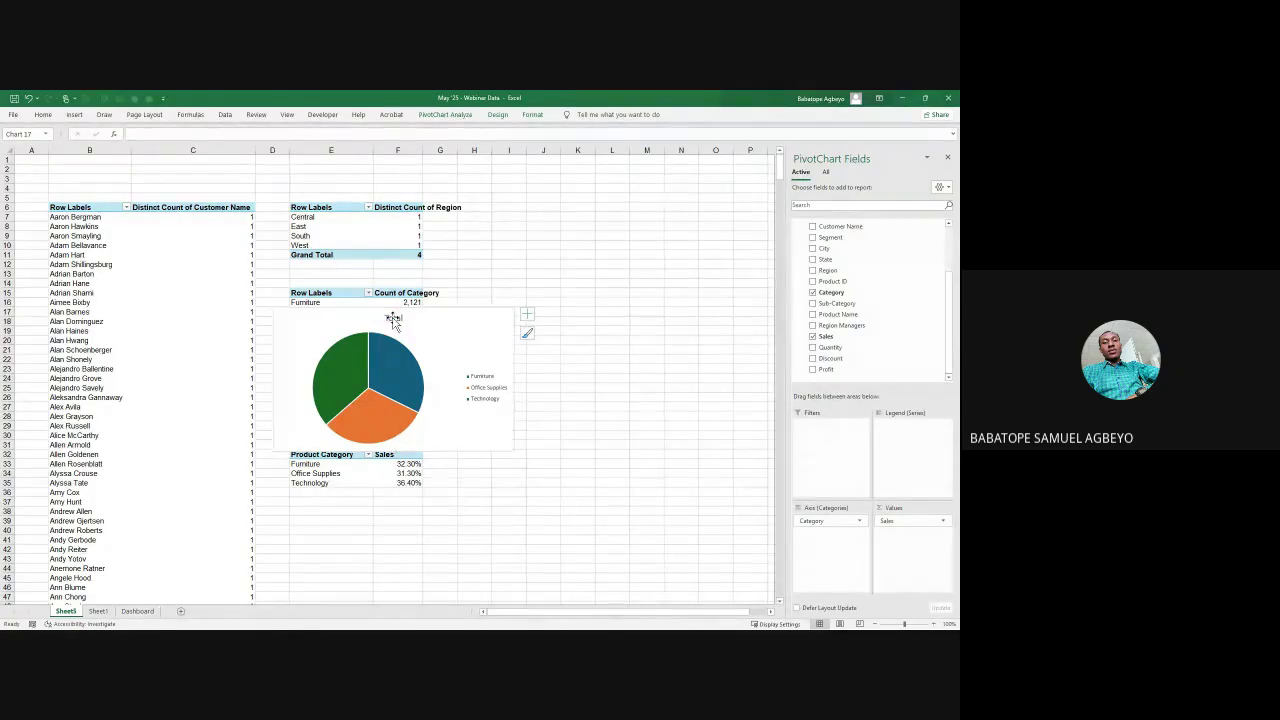
Step: Place the pie chart's legend at the bottom without overlapping the chart, and add data labels to the slices
{"action": "left_click", "coordinate": [493, 373]}
{"action": "right_click", "coordinate": [493, 372]}
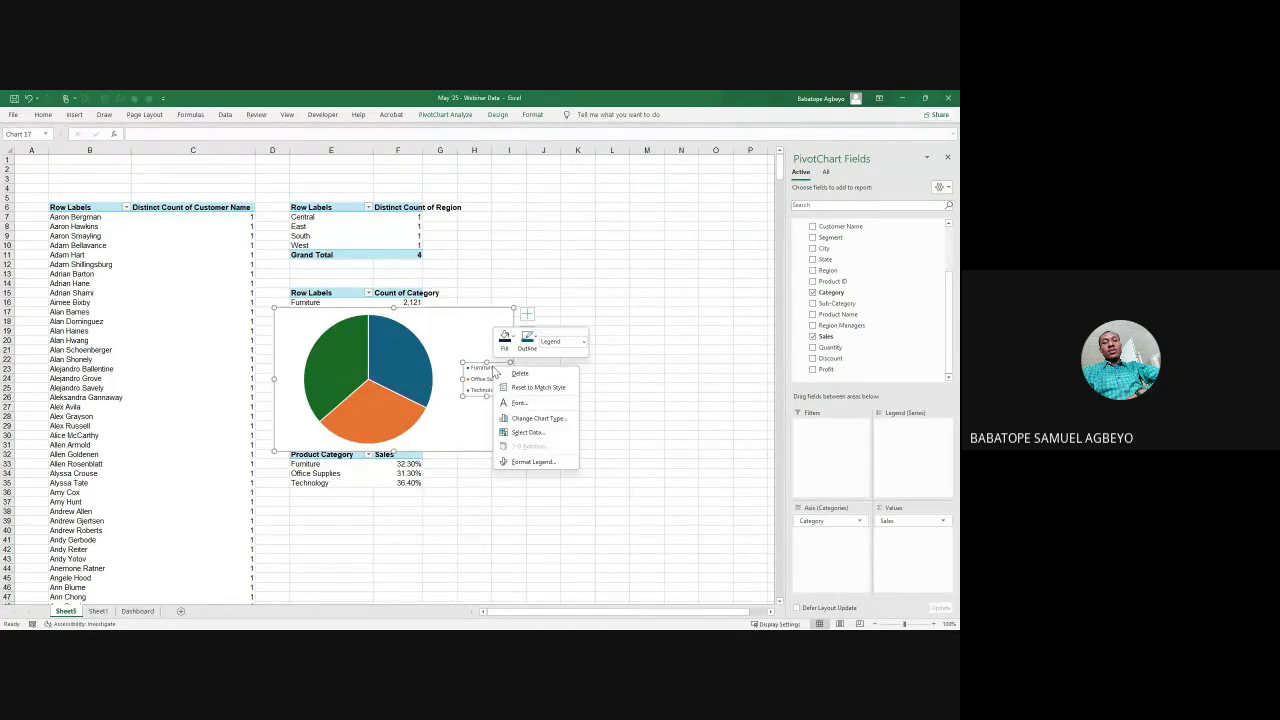
{"action": "left_click", "coordinate": [538, 462]}
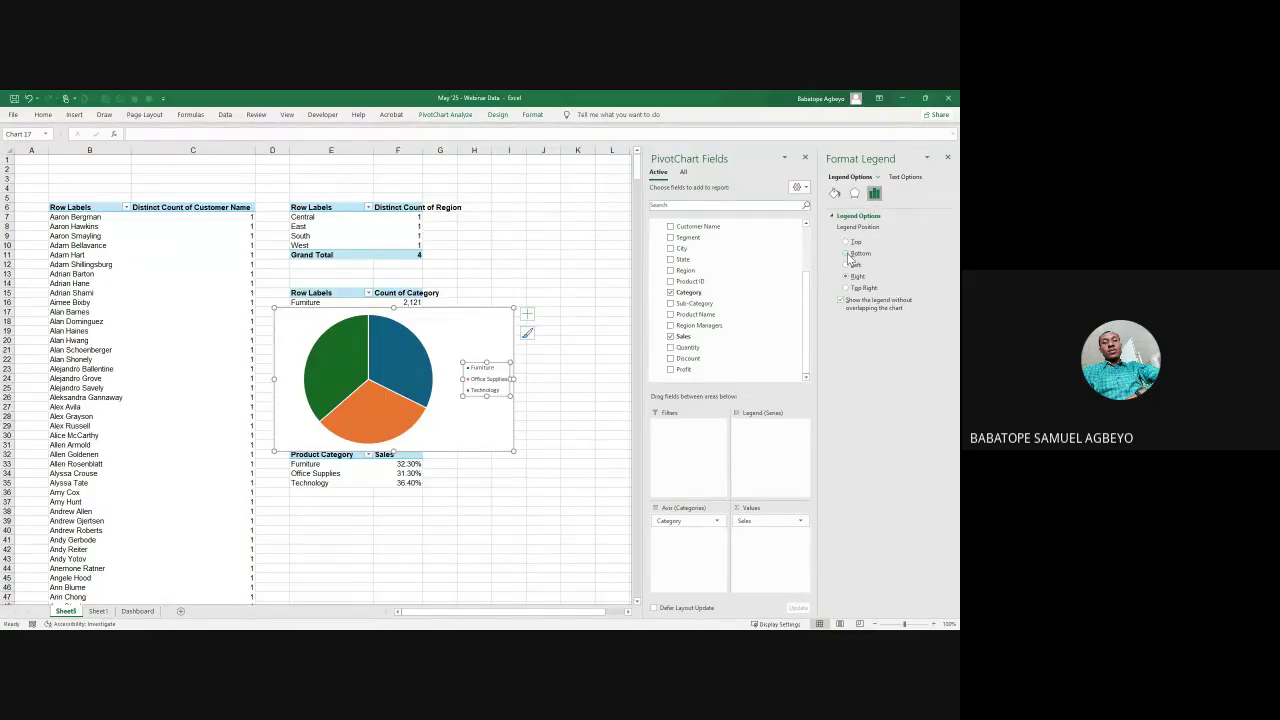
{"action": "left_click", "coordinate": [842, 303]}
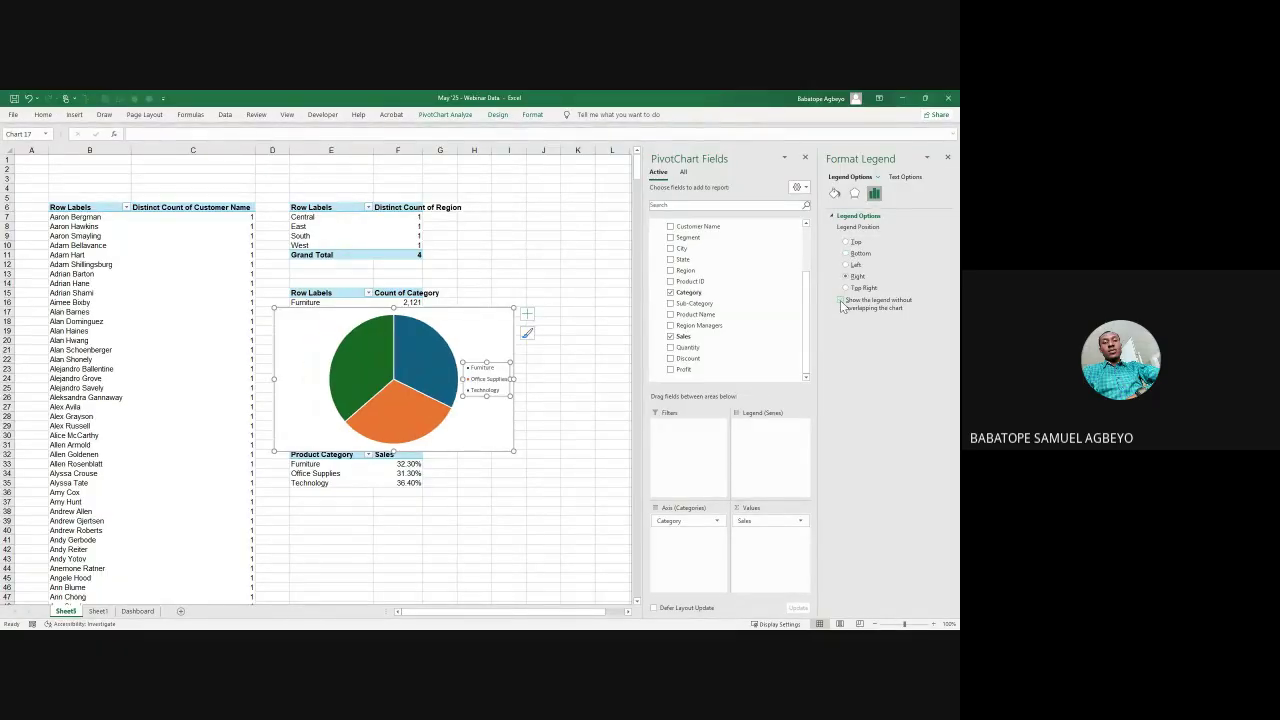
{"action": "left_click", "coordinate": [846, 254]}
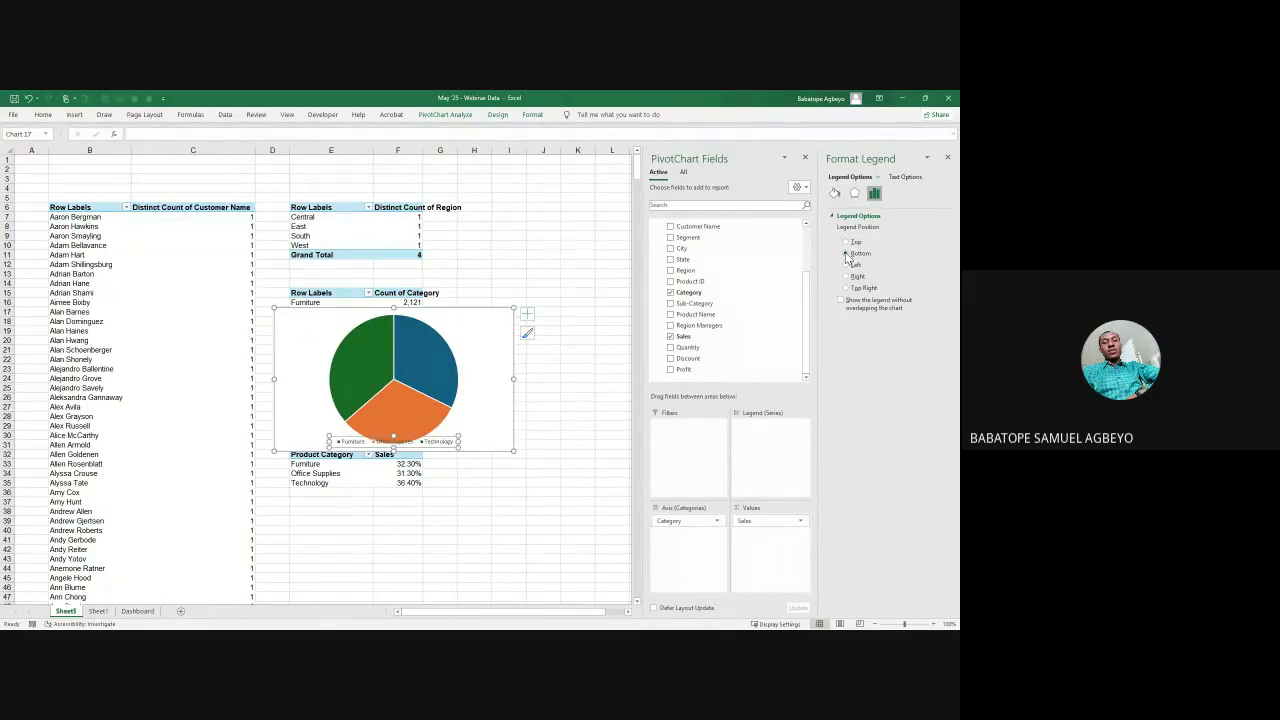
{"action": "left_click", "coordinate": [842, 303]}
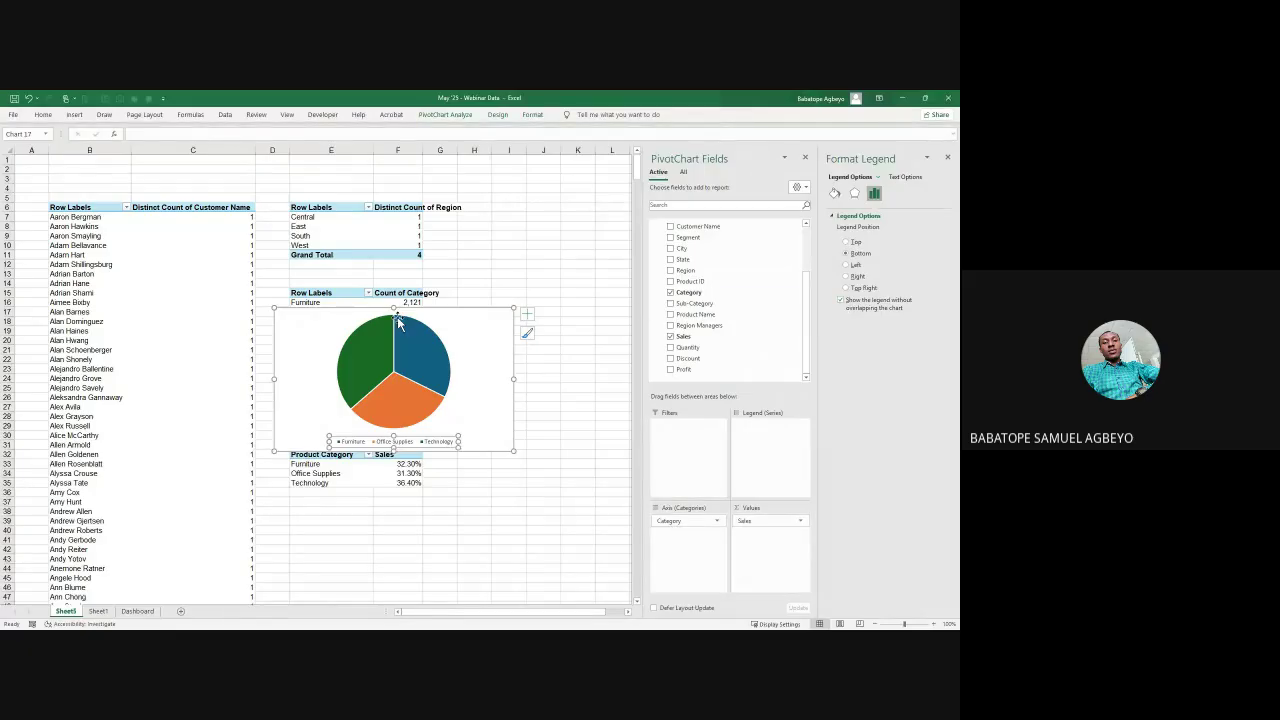
{"action": "left_click", "coordinate": [528, 316]}
{"action": "left_click", "coordinate": [553, 339]}
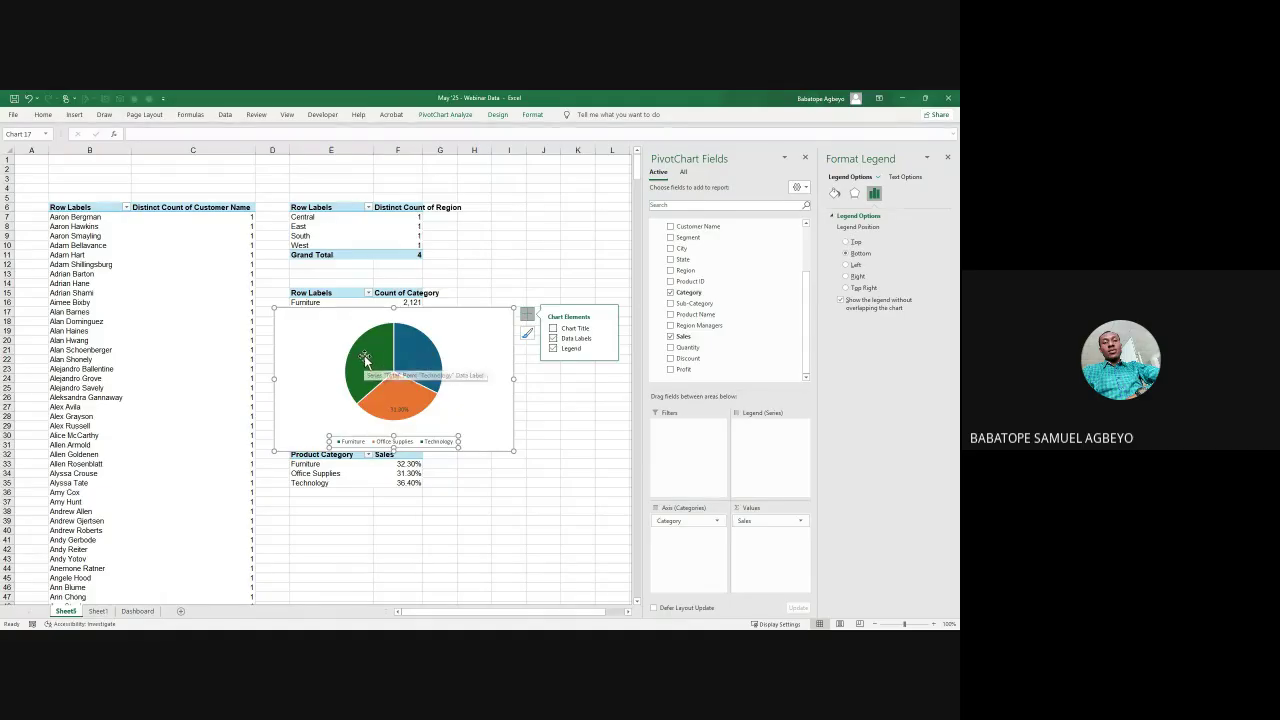
{"action": "left_click", "coordinate": [43, 114]}
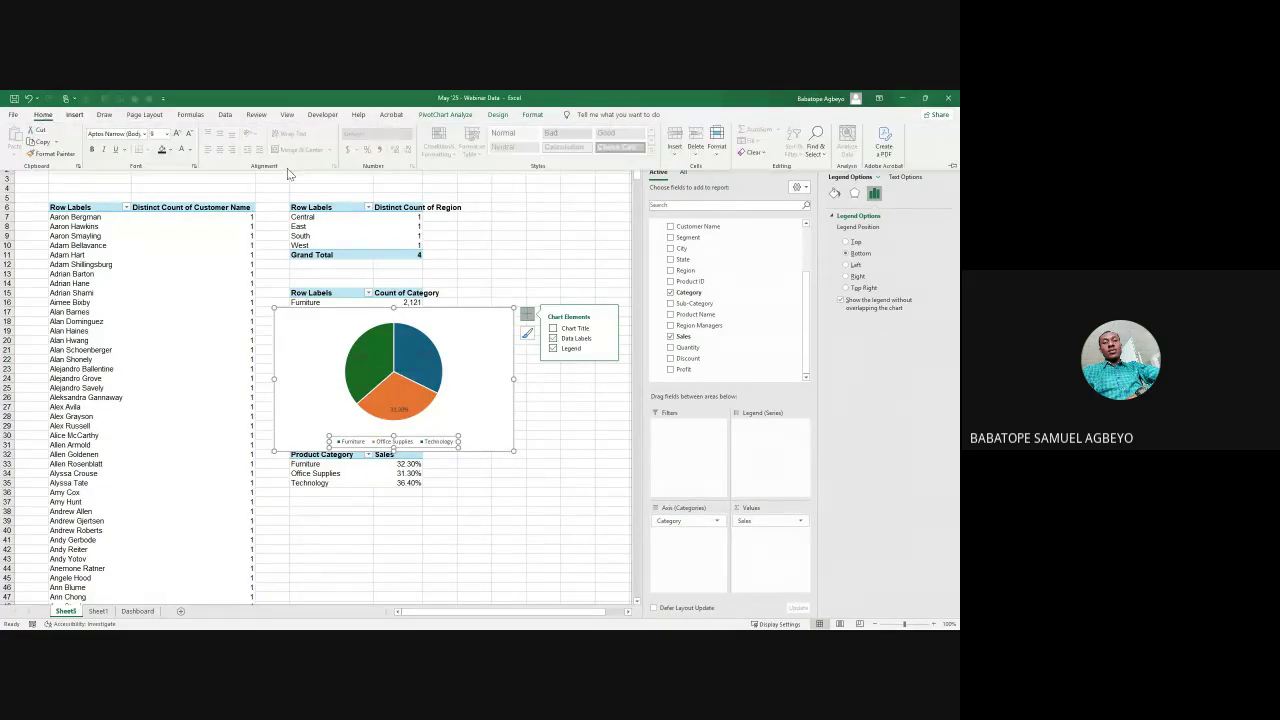
{"action": "left_click", "coordinate": [183, 156]}
{"action": "key", "text": "ctrl+z"}
{"action": "left_click", "coordinate": [418, 346]}
{"action": "left_click", "coordinate": [418, 346]}
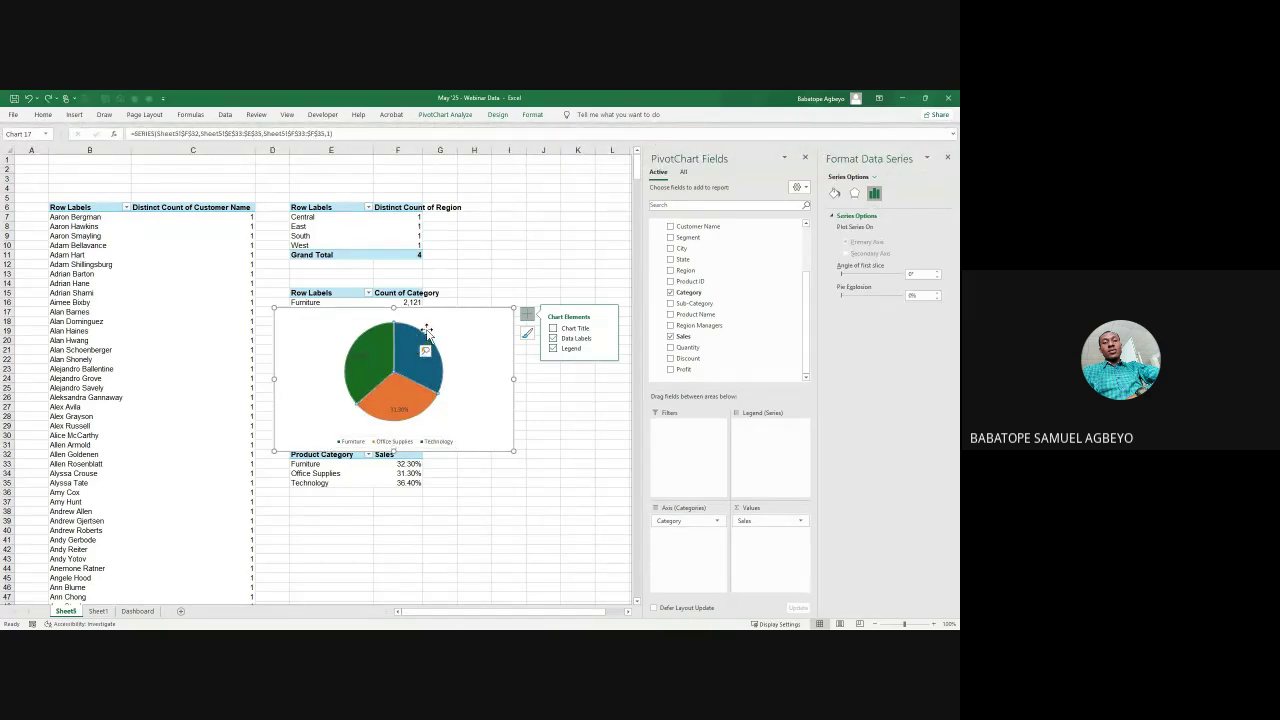
{"action": "left_click", "coordinate": [43, 115]}
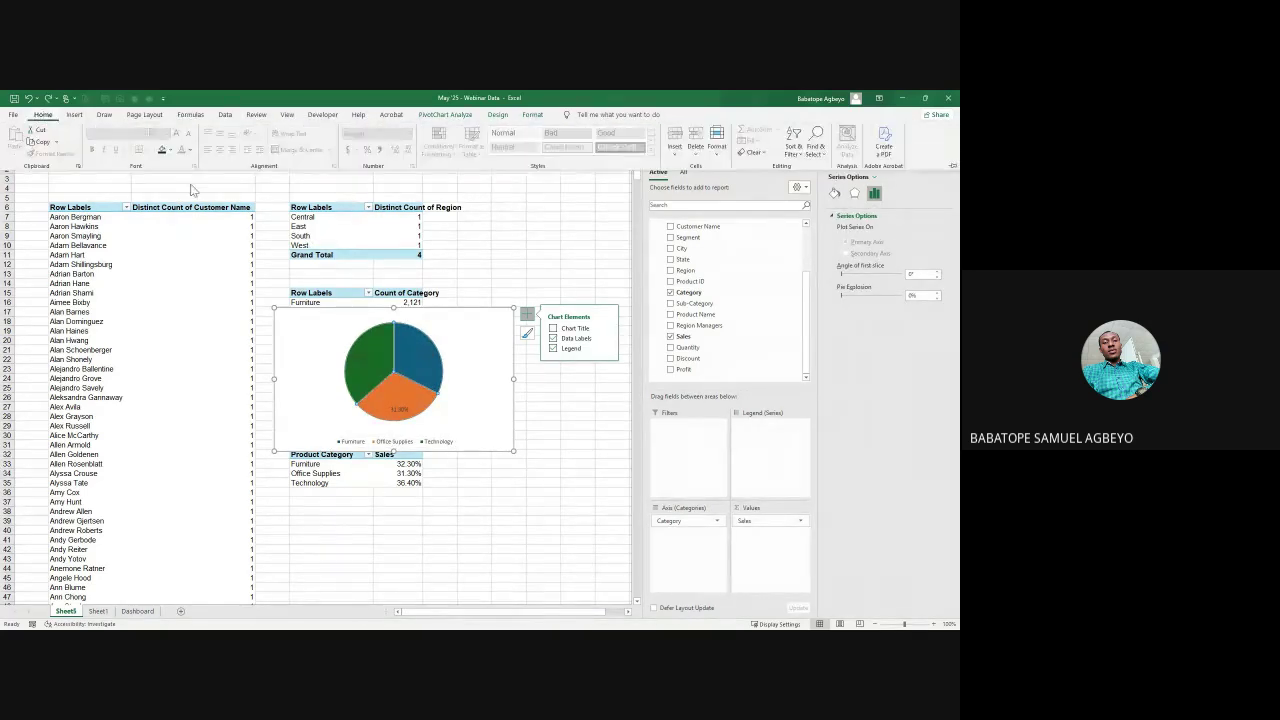
{"action": "left_click", "coordinate": [187, 152]}
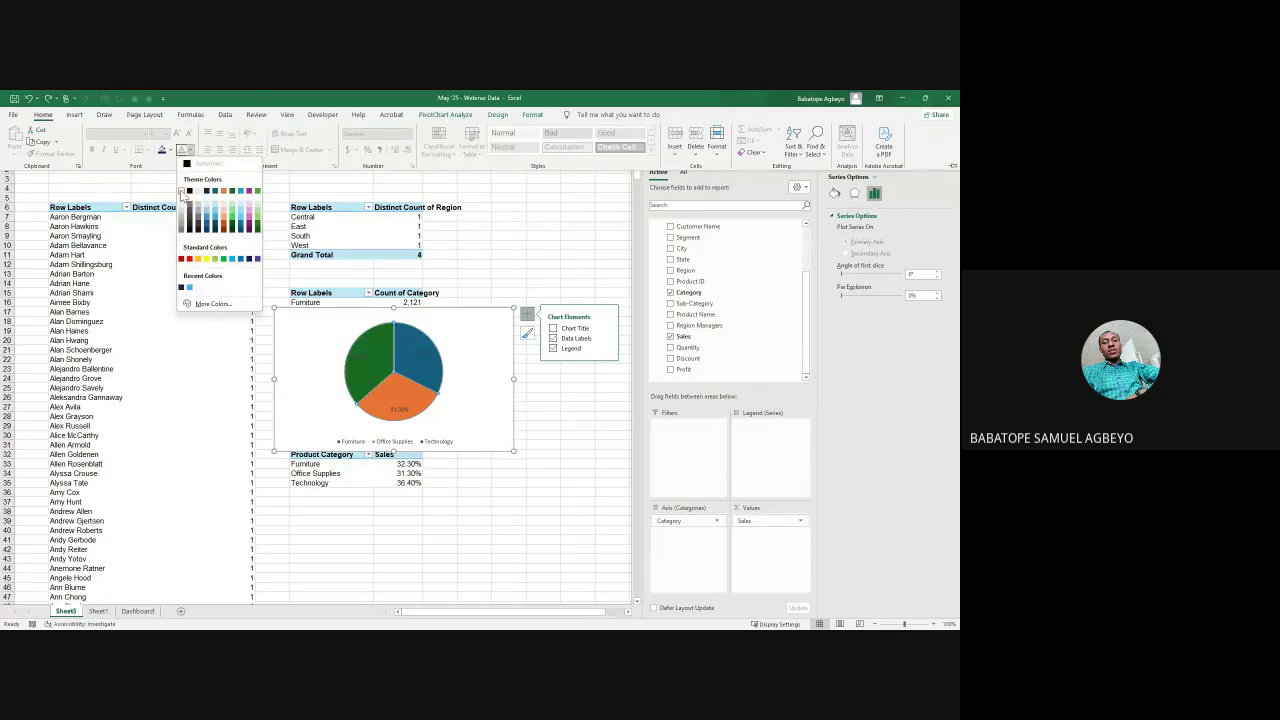
{"action": "key", "text": "Escape"}
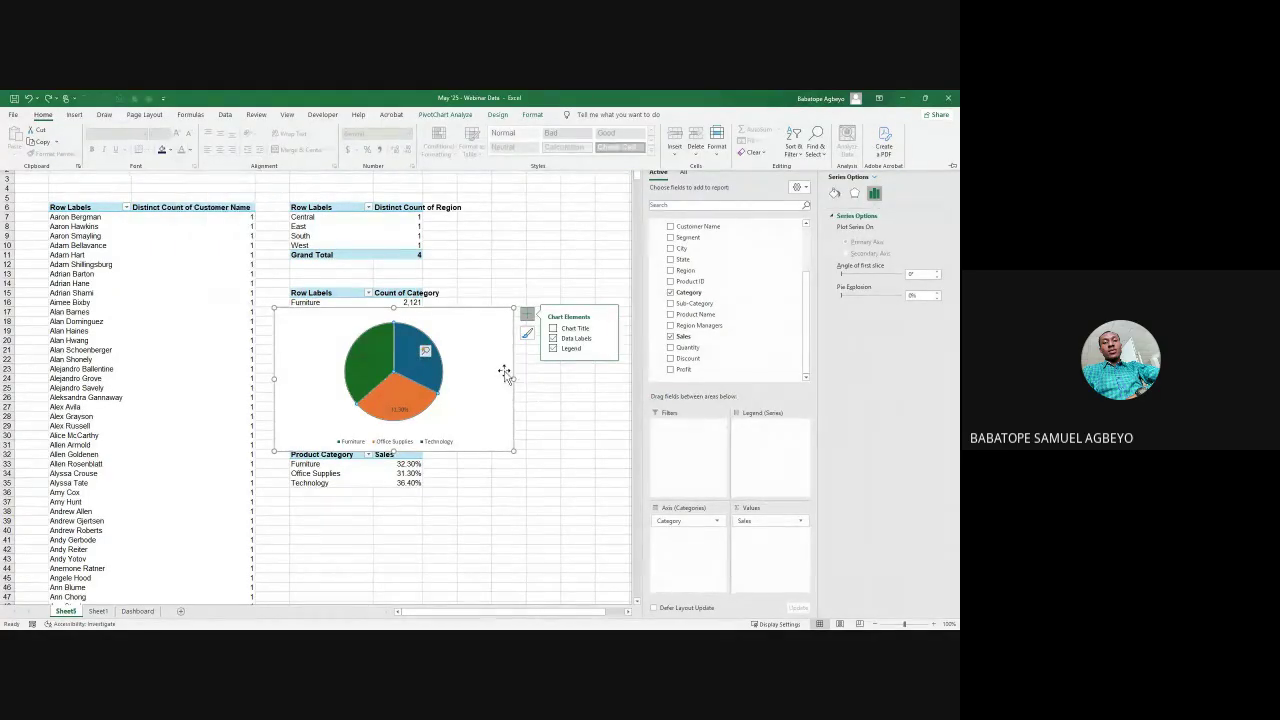
{"action": "key", "text": "Escape"}
{"action": "left_click", "coordinate": [545, 425]}
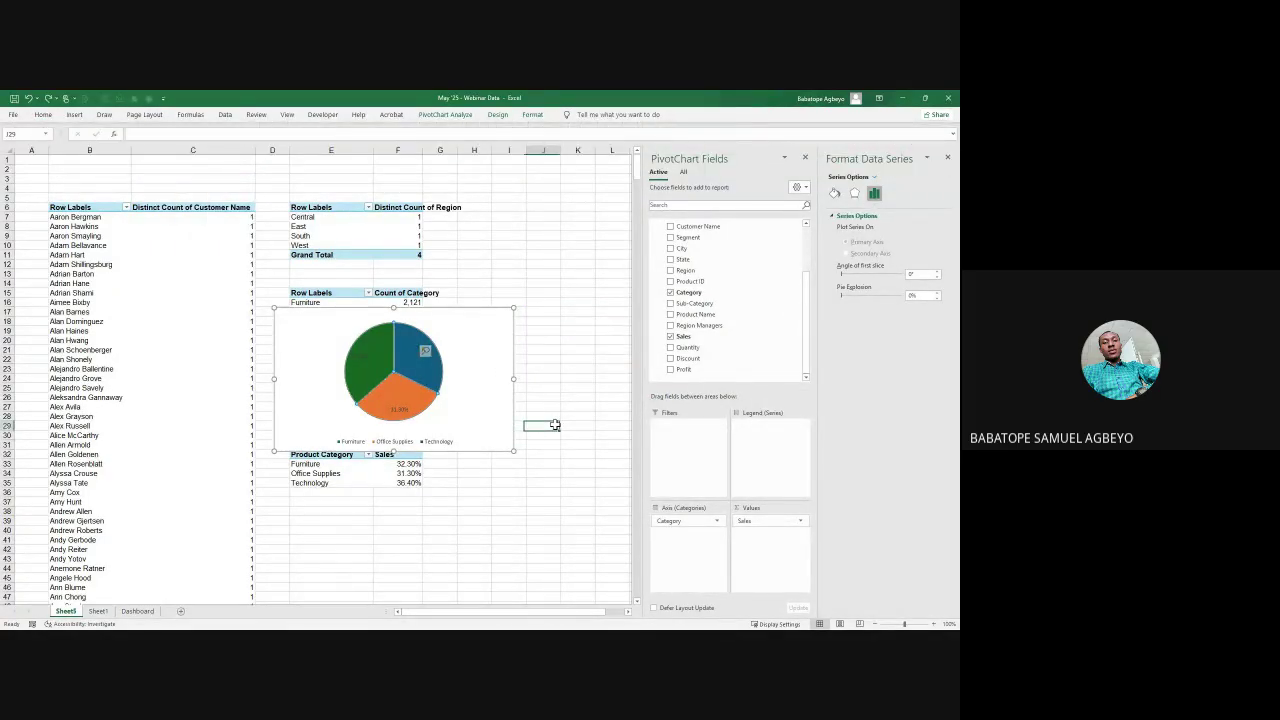
Step: Change the pie chart's data labels to a white font
{"action": "left_click", "coordinate": [399, 410]}
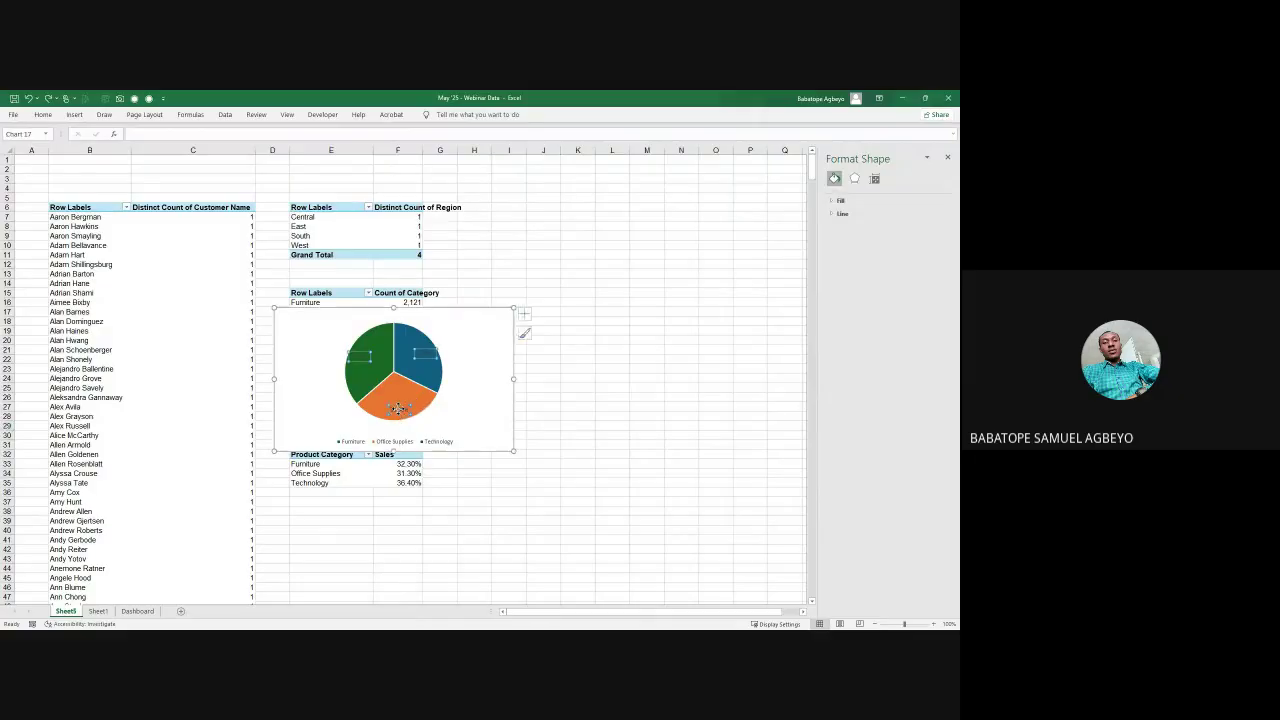
{"action": "left_click", "coordinate": [44, 115]}
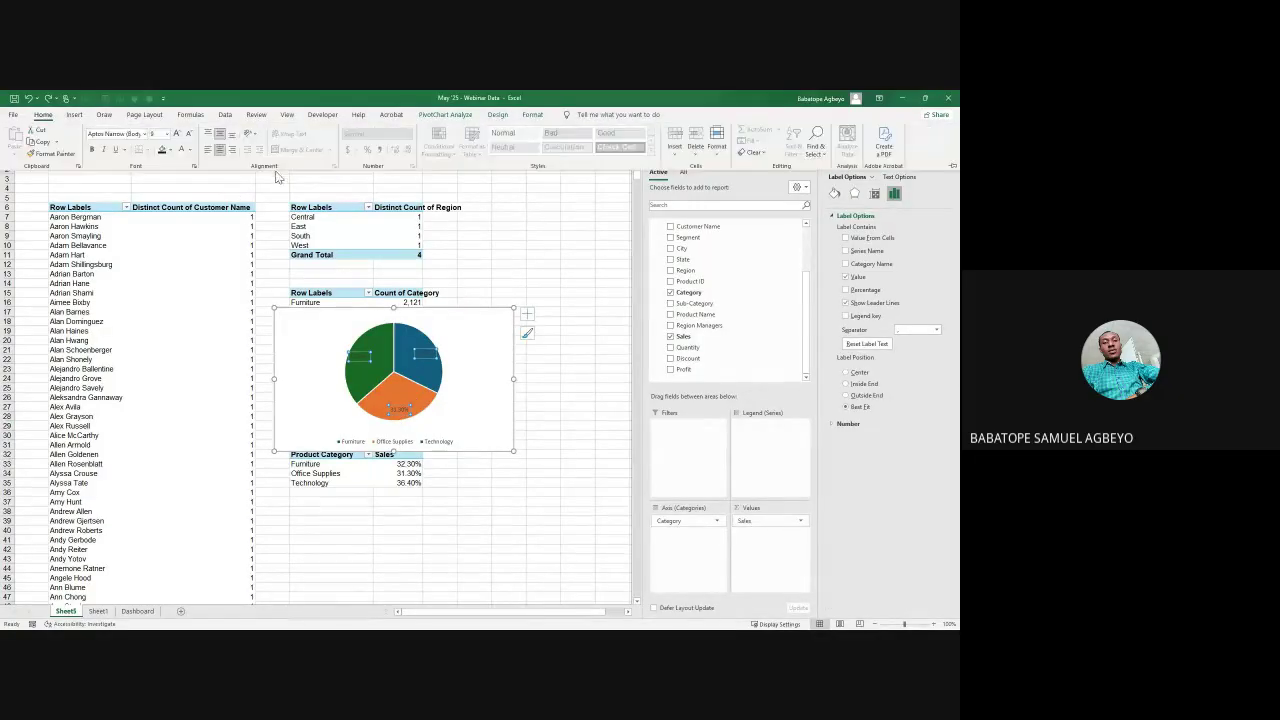
{"action": "left_click", "coordinate": [164, 150]}
Step: Cut the pie chart from the pivot table sheet and paste it onto the Dashboard sheet
{"action": "left_click", "coordinate": [443, 311]}
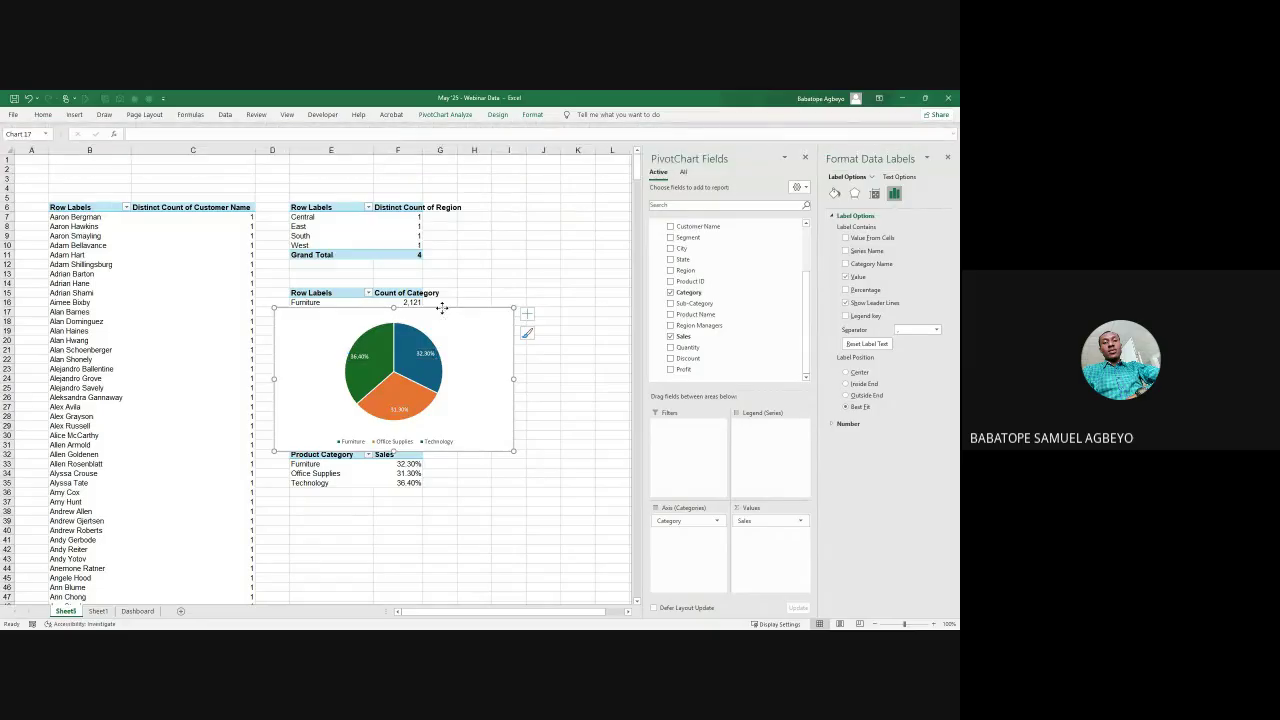
{"action": "key", "text": "ctrl+x"}
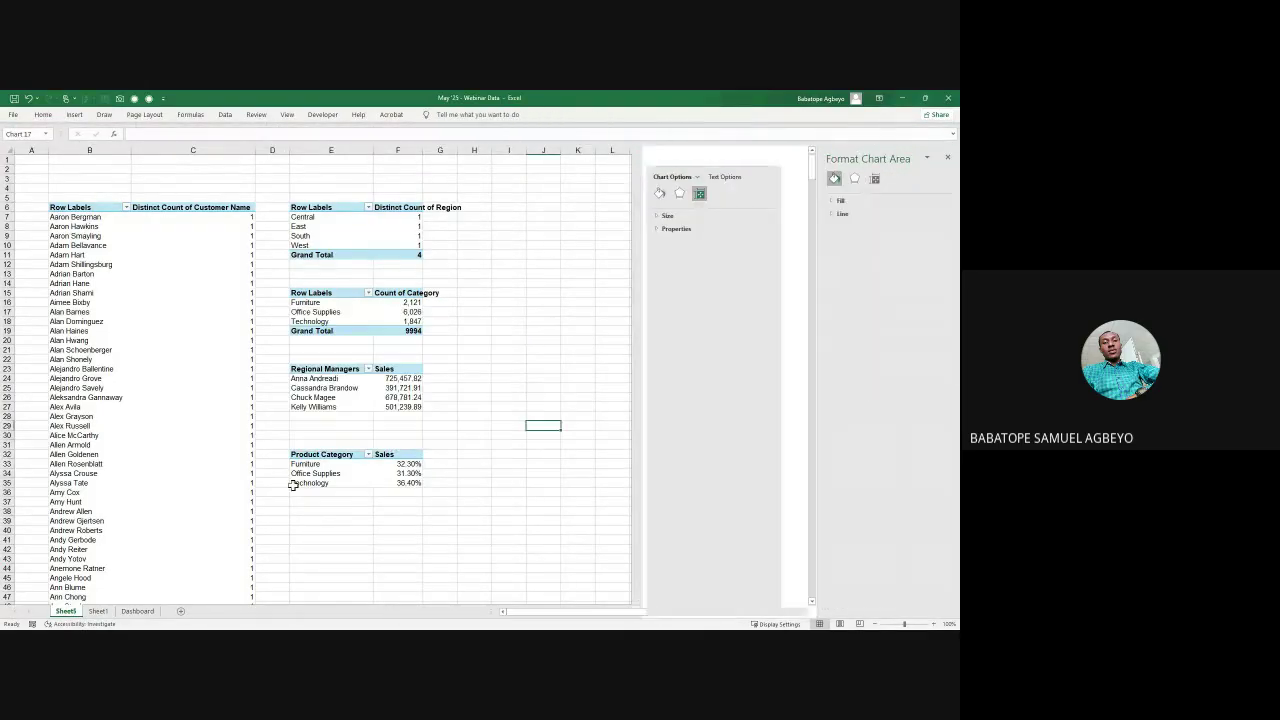
{"action": "left_click", "coordinate": [137, 611]}
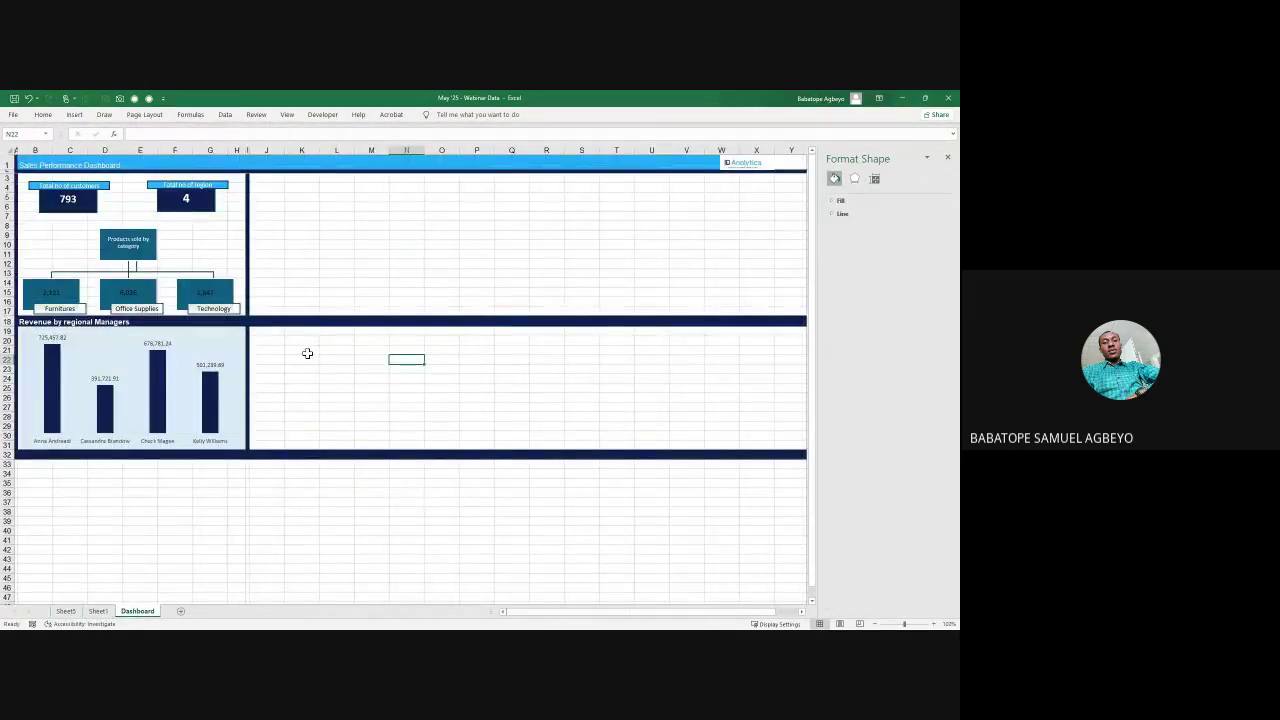
{"action": "key", "text": "ctrl+v"}
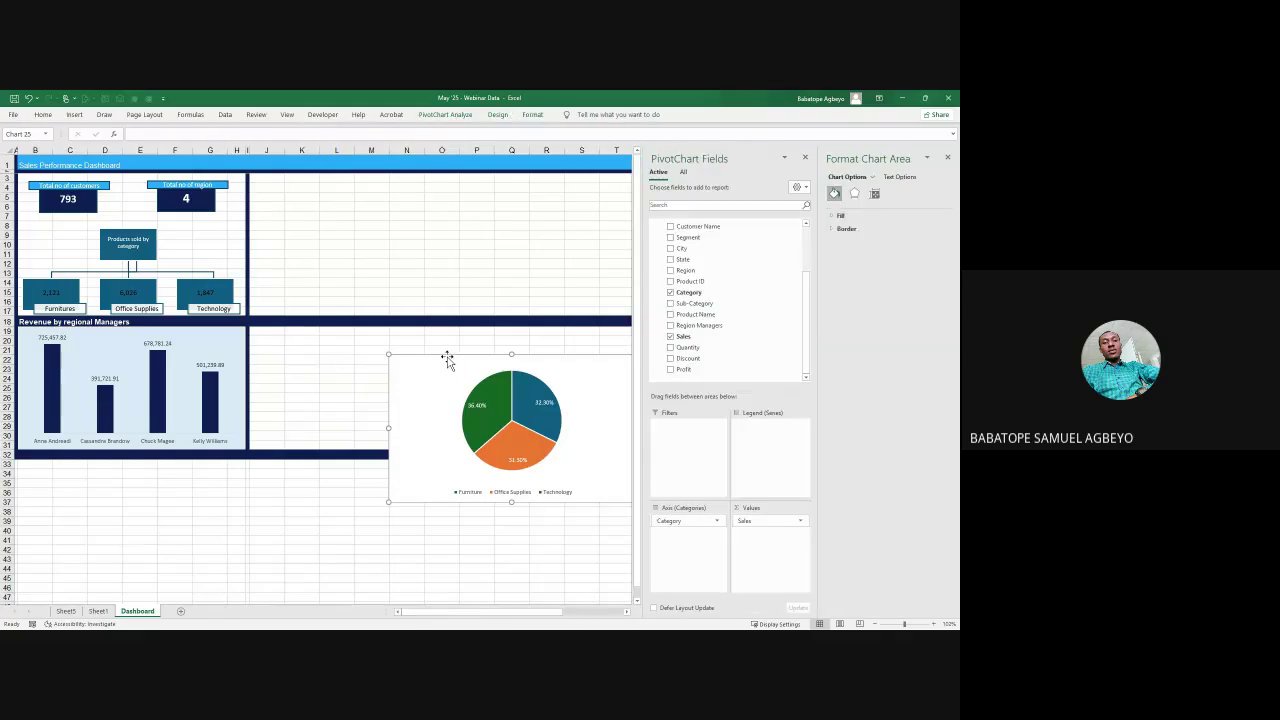
Step: Move the pie chart beside the revenue by regional managers chart and shrink it to fit between the bands at rows 18 and 32
{"action": "left_click_drag", "start_coordinate": [449, 360], "coordinate": [312, 328]}
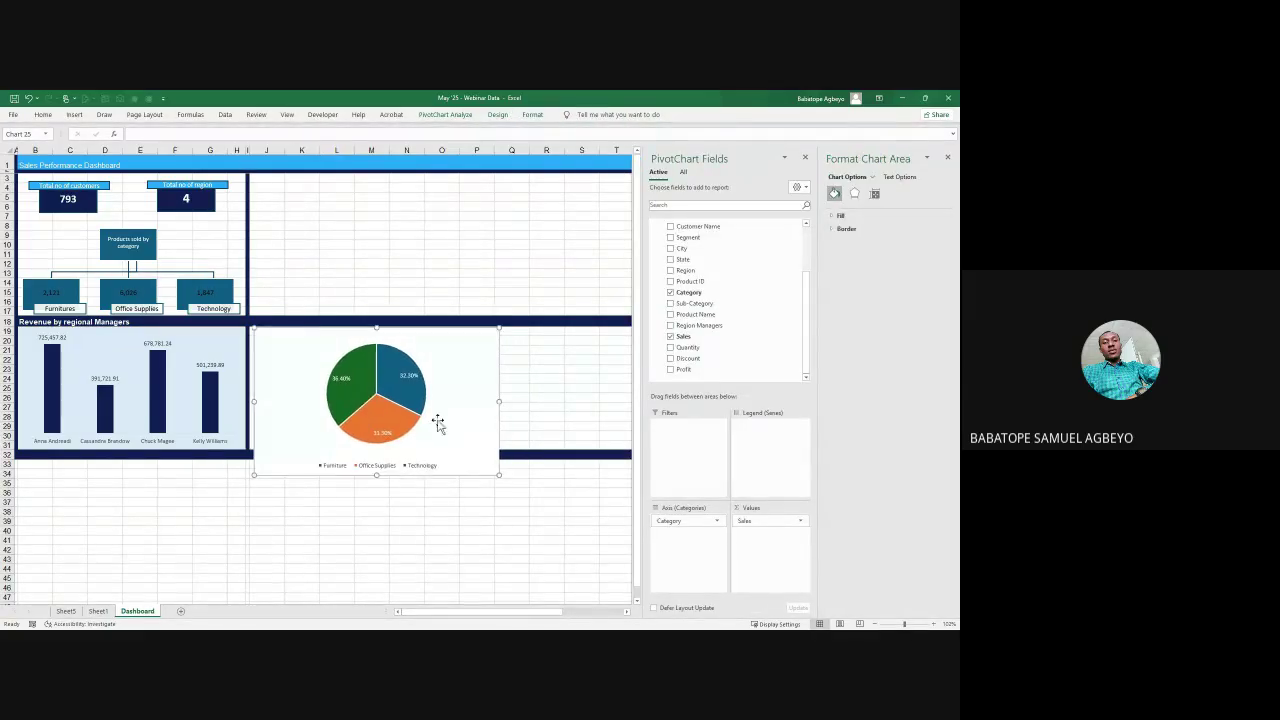
{"action": "left_click_drag", "start_coordinate": [498, 475], "coordinate": [454, 444]}
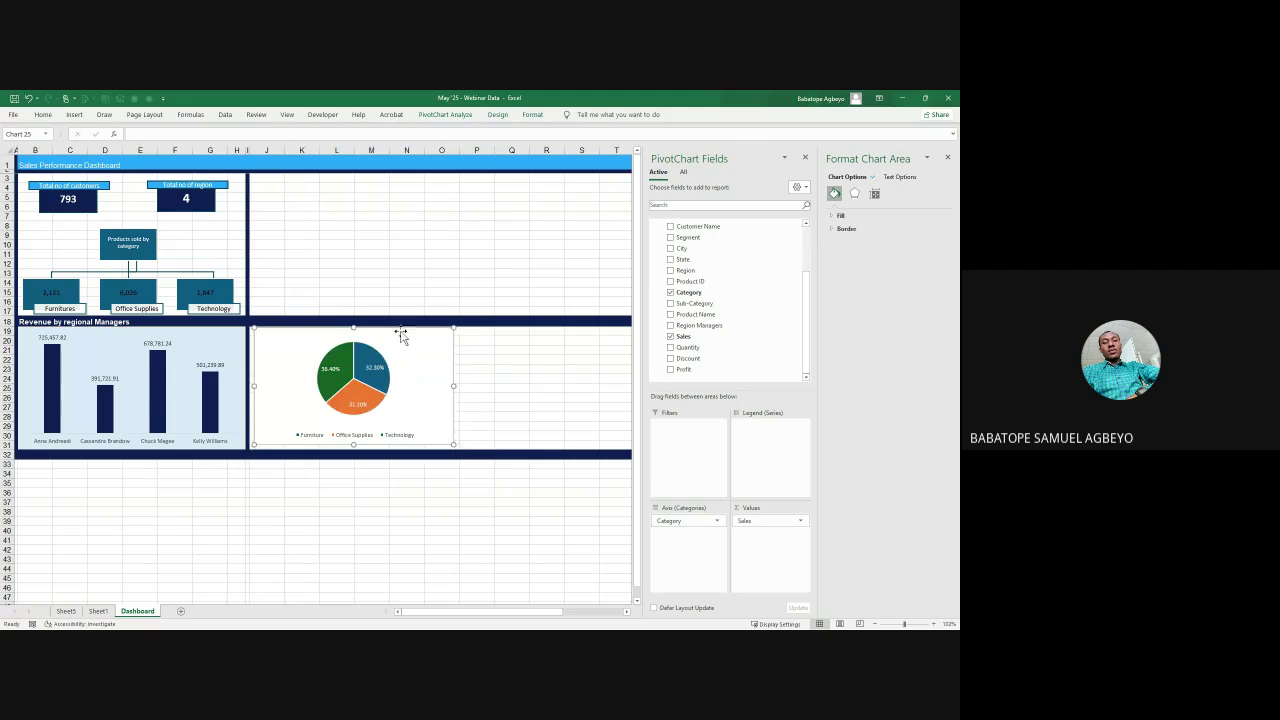
{"action": "left_click_drag", "start_coordinate": [400, 327], "coordinate": [398, 328]}
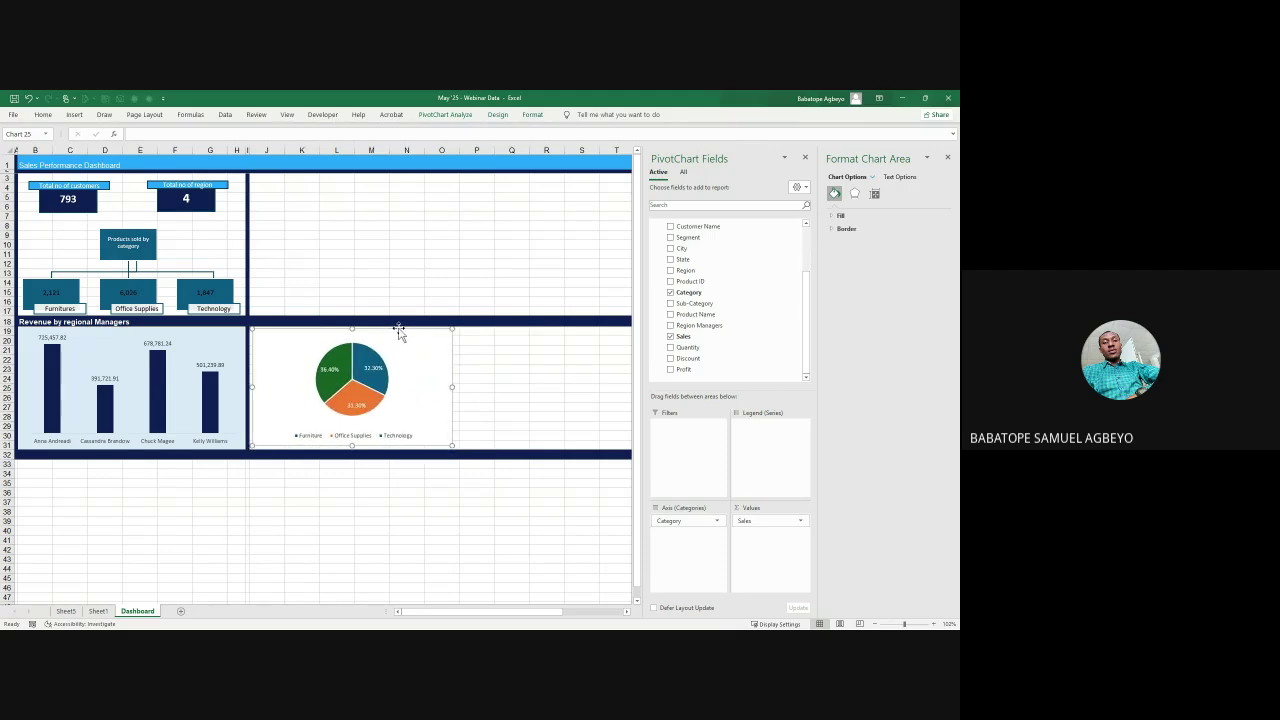
Step: Fill the pie chart's Technology slice with the recently used dark navy colour
{"action": "left_click", "coordinate": [344, 363]}
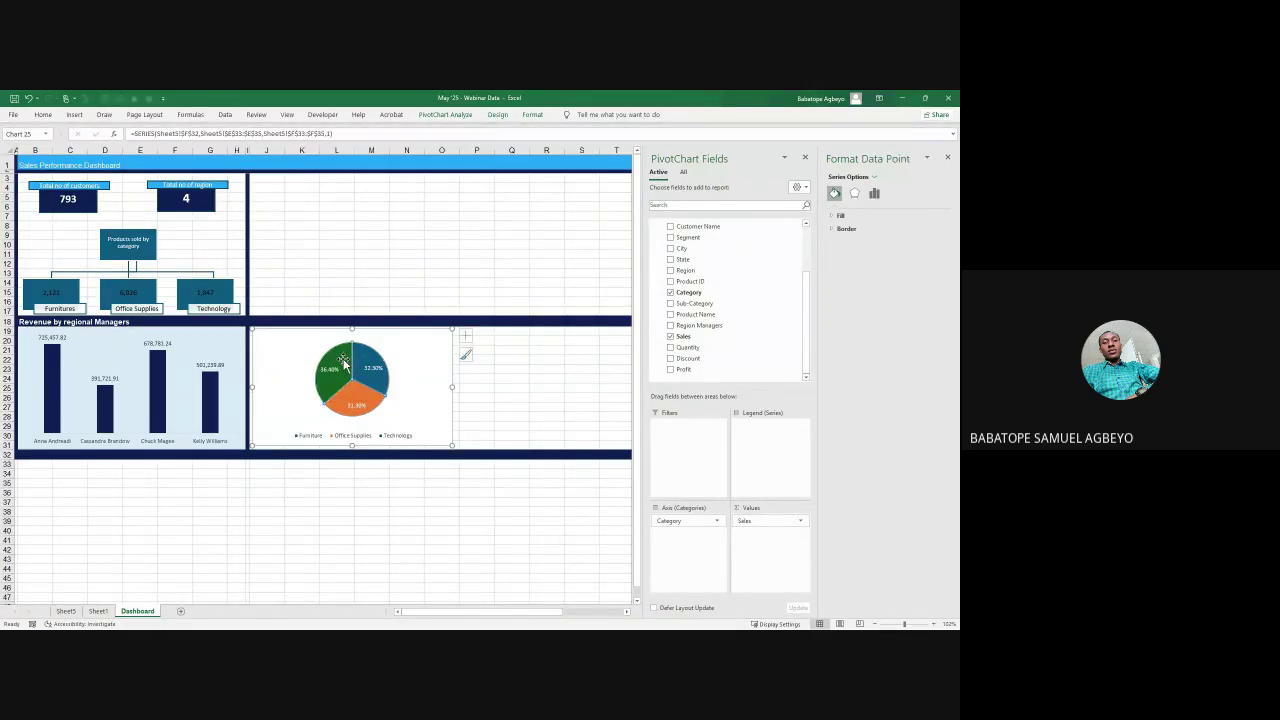
{"action": "left_click_drag", "start_coordinate": [343, 362], "coordinate": [348, 366]}
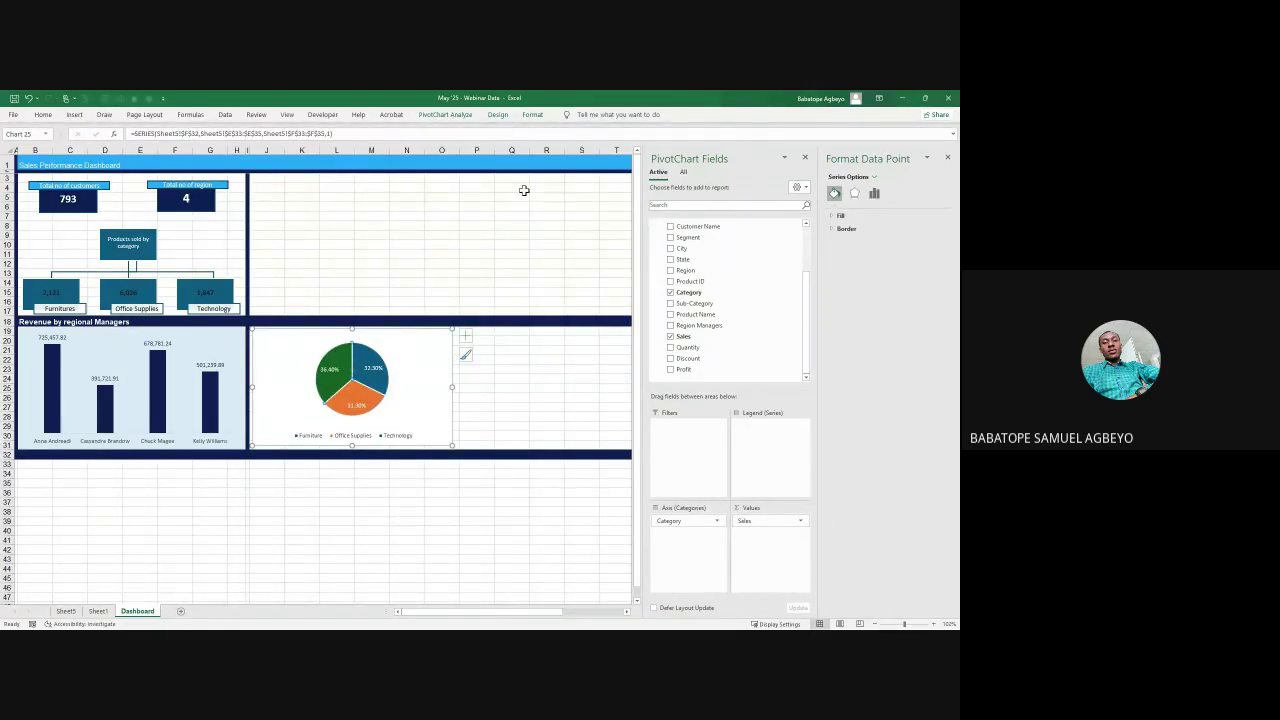
{"action": "left_click", "coordinate": [531, 116]}
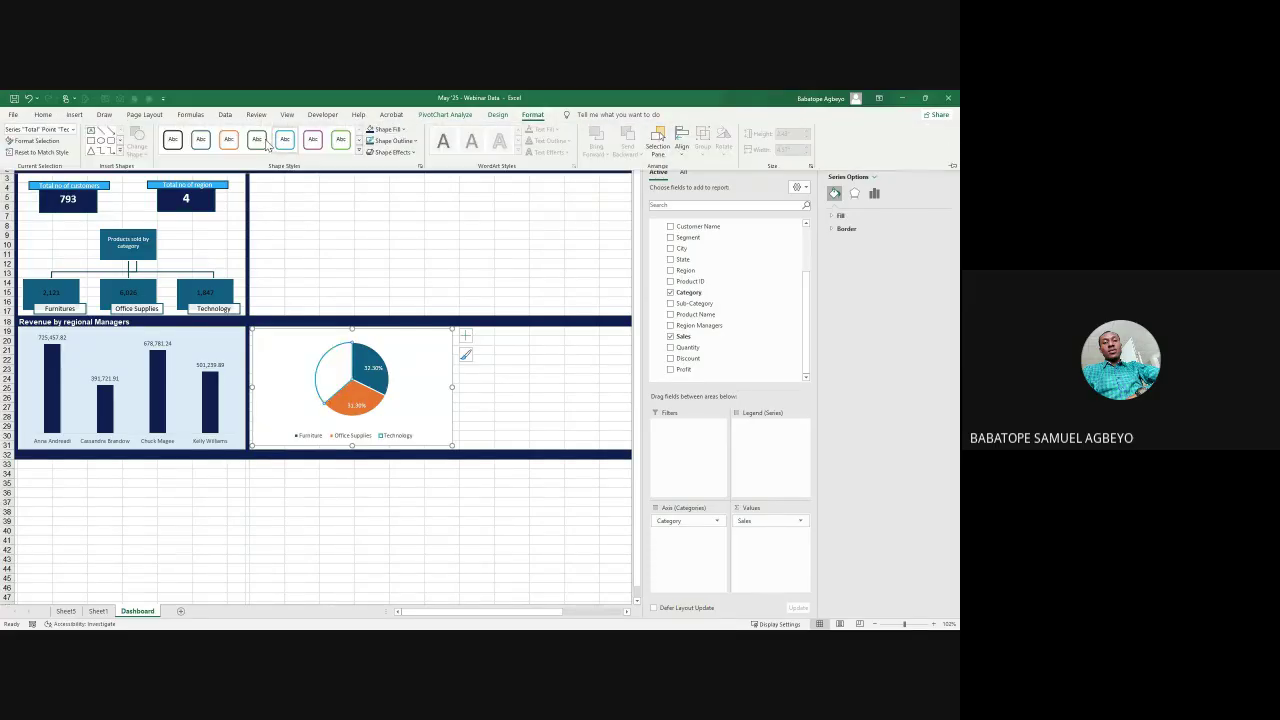
{"action": "left_click", "coordinate": [401, 130]}
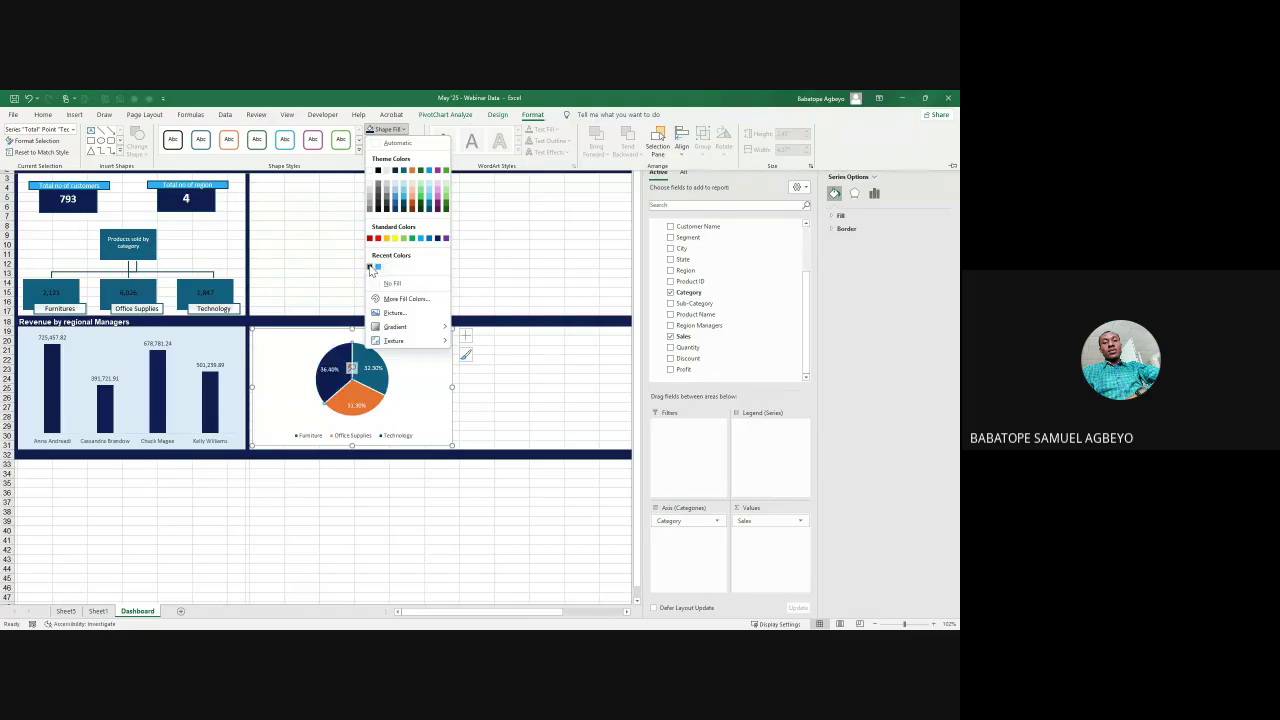
{"action": "left_click", "coordinate": [370, 268]}
Step: Fill the pie chart's Office Supplies slice with the recently used light blue colour
{"action": "left_click", "coordinate": [371, 396]}
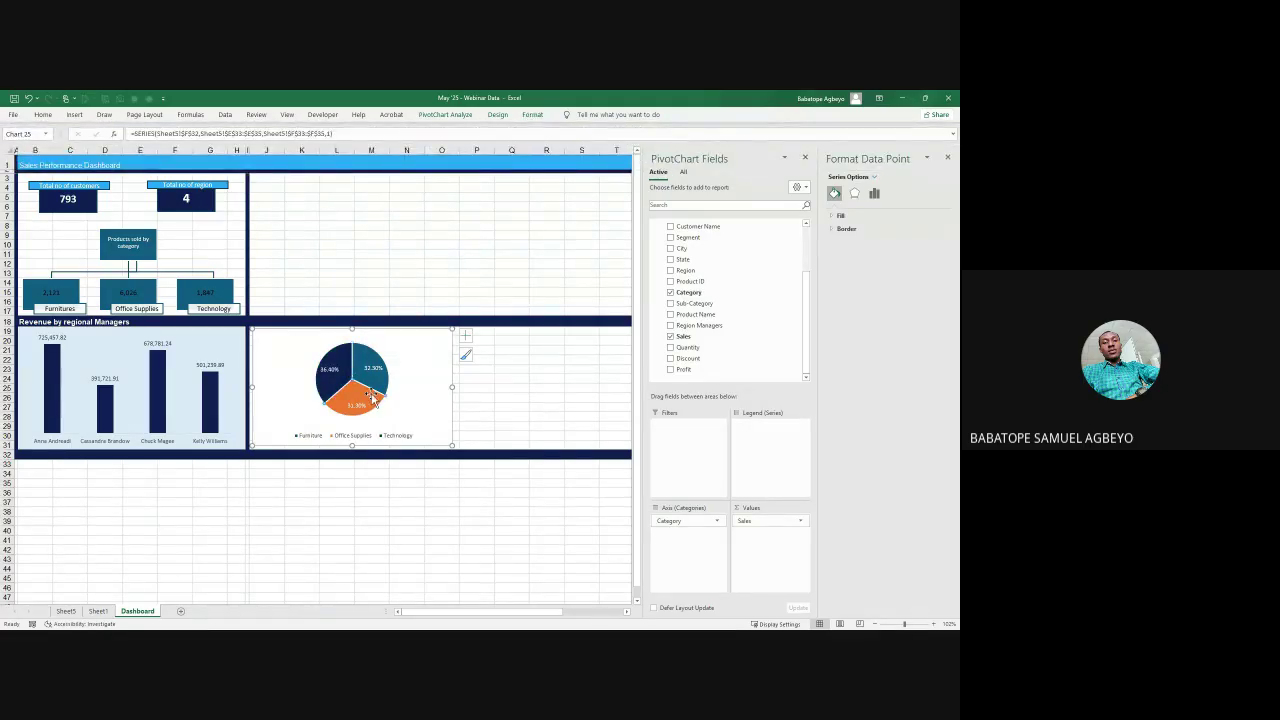
{"action": "double_click", "coordinate": [372, 397]}
{"action": "left_click", "coordinate": [481, 393]}
{"action": "left_click", "coordinate": [531, 116]}
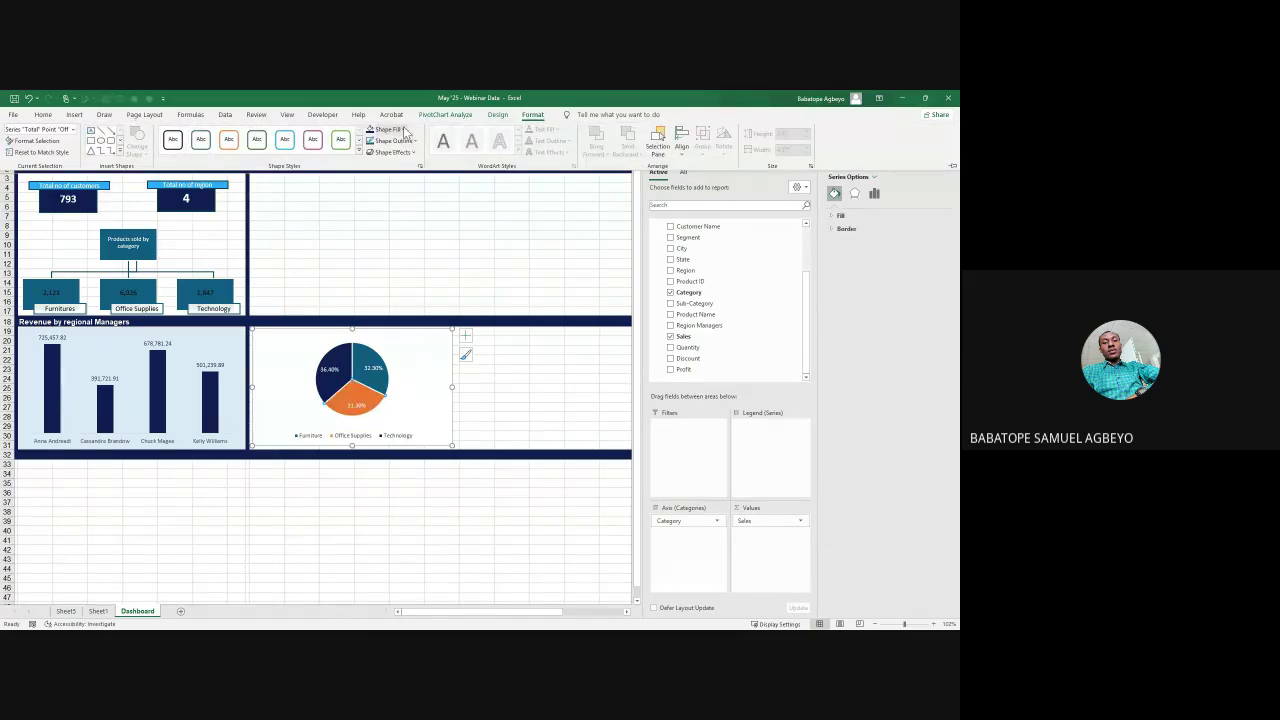
{"action": "left_click", "coordinate": [403, 131]}
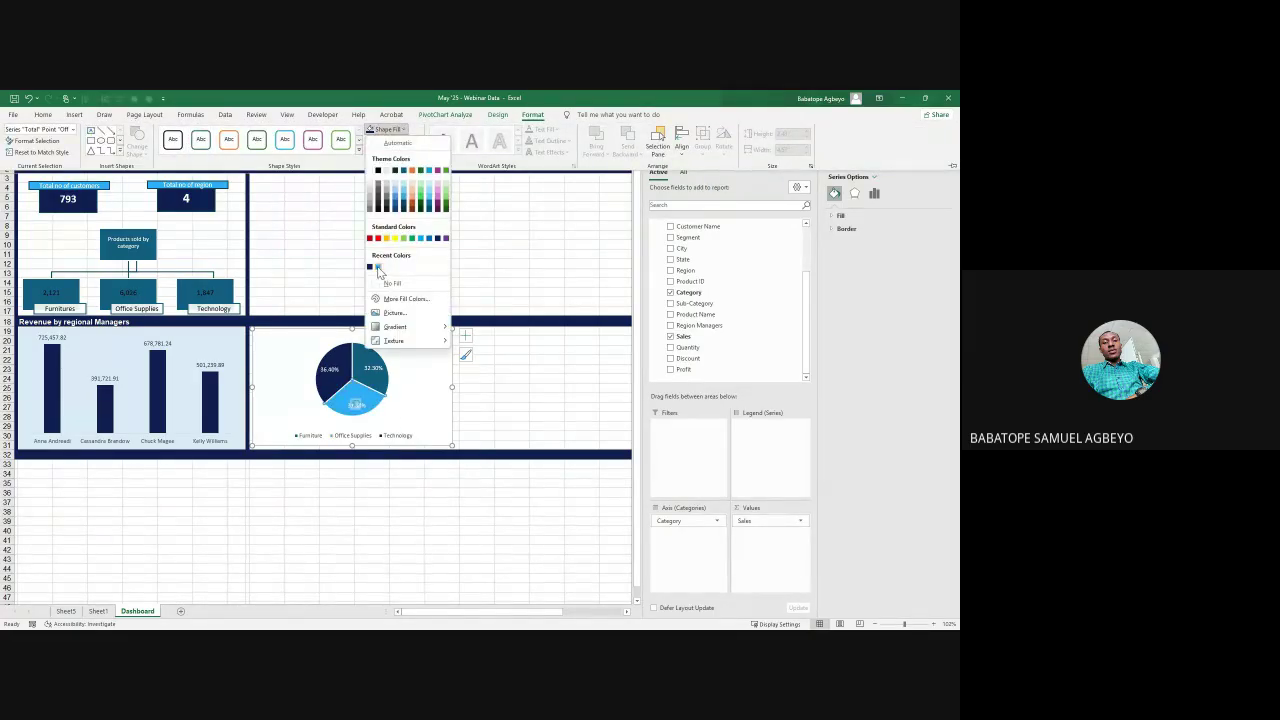
{"action": "left_click", "coordinate": [378, 268]}
{"action": "left_click", "coordinate": [510, 390]}
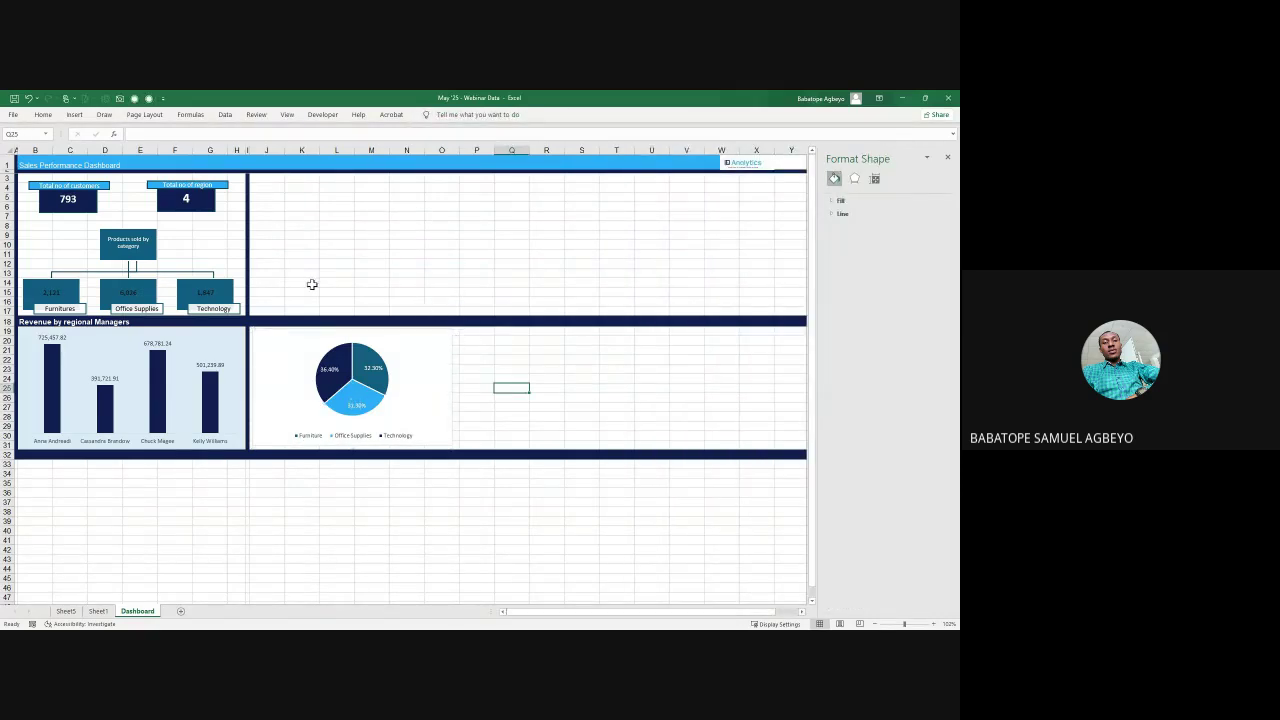
Step: Copy the navy divider column I to column P and narrow column O so the divider sits against the pie chart
{"action": "left_click", "coordinate": [249, 176]}
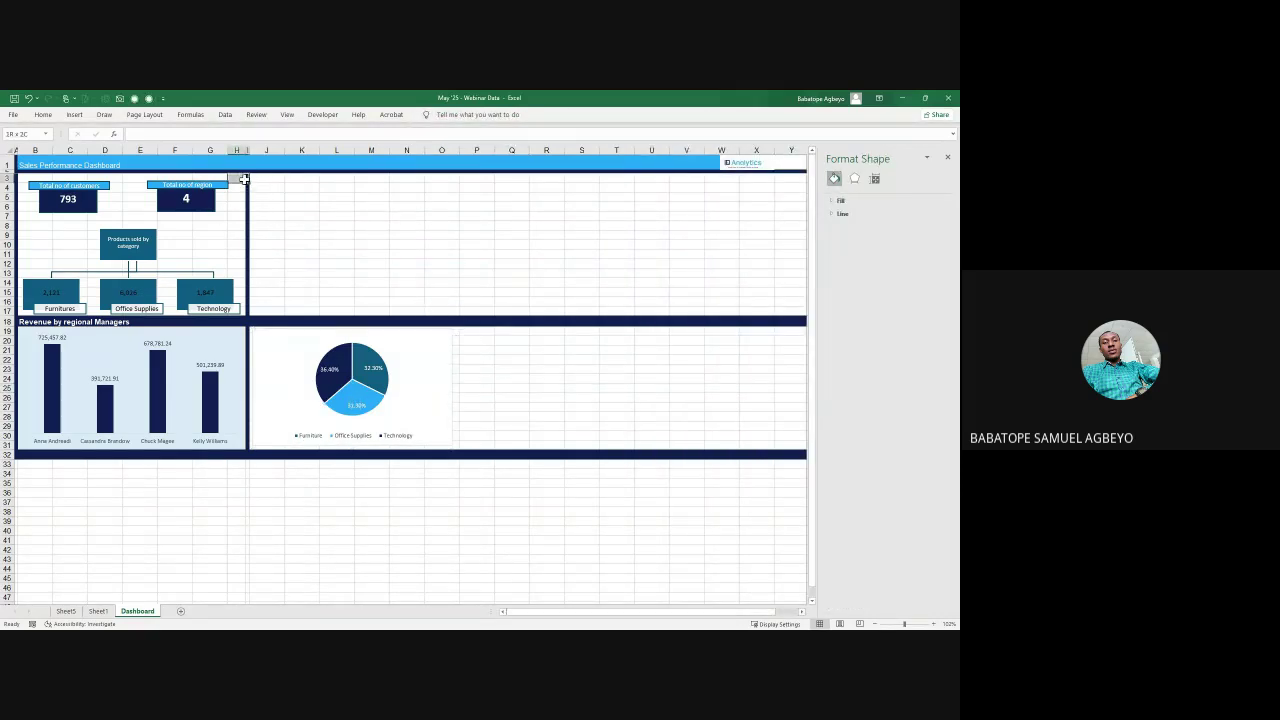
{"action": "left_click", "coordinate": [247, 148]}
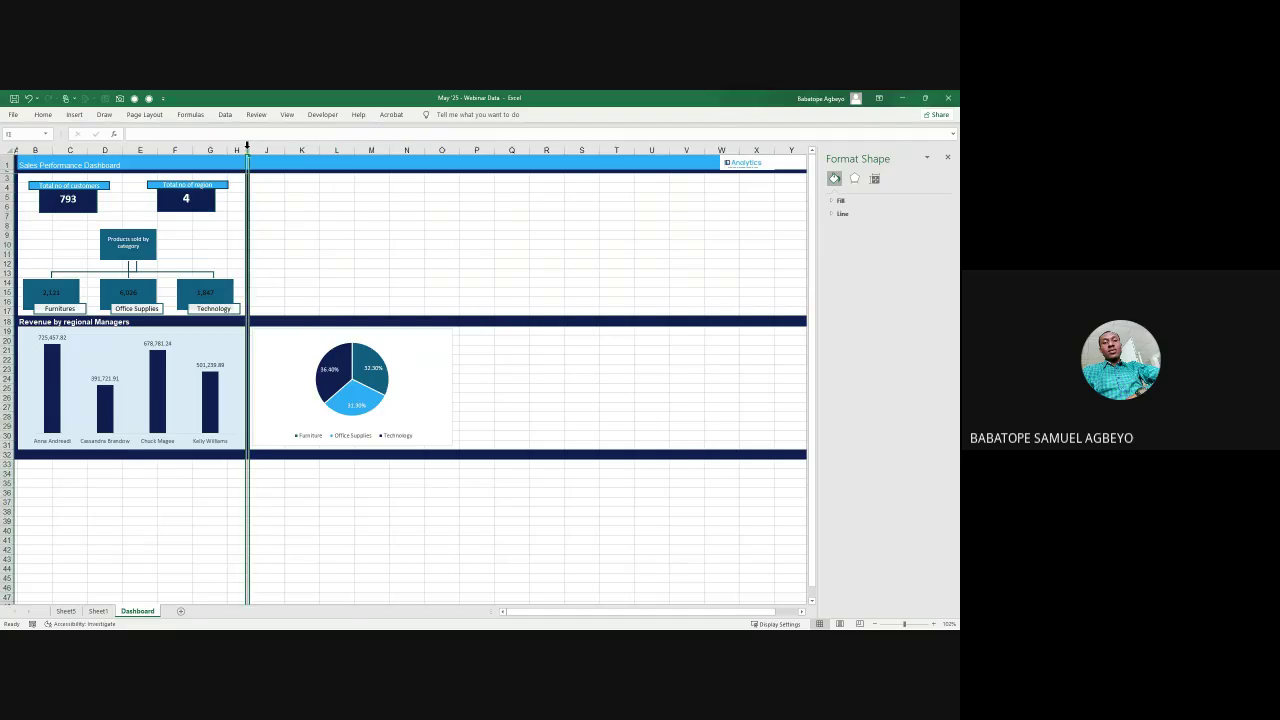
{"action": "key", "text": "ctrl+c"}
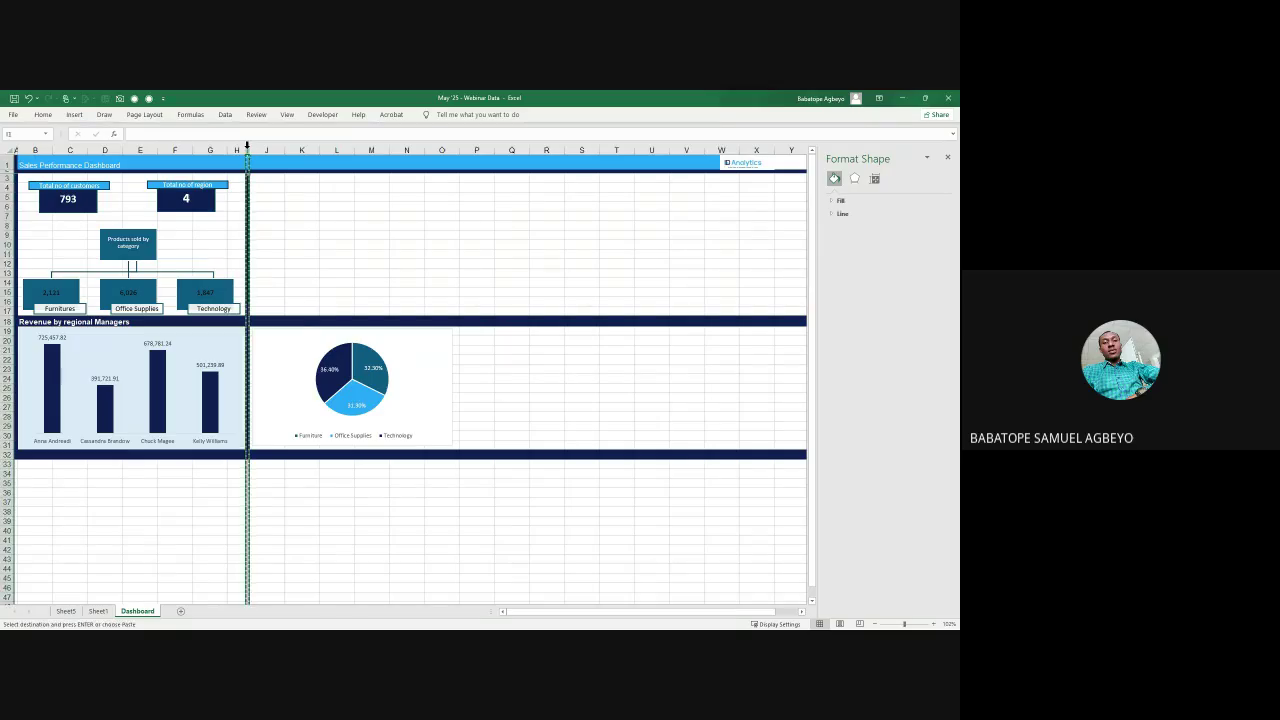
{"action": "left_click", "coordinate": [468, 148]}
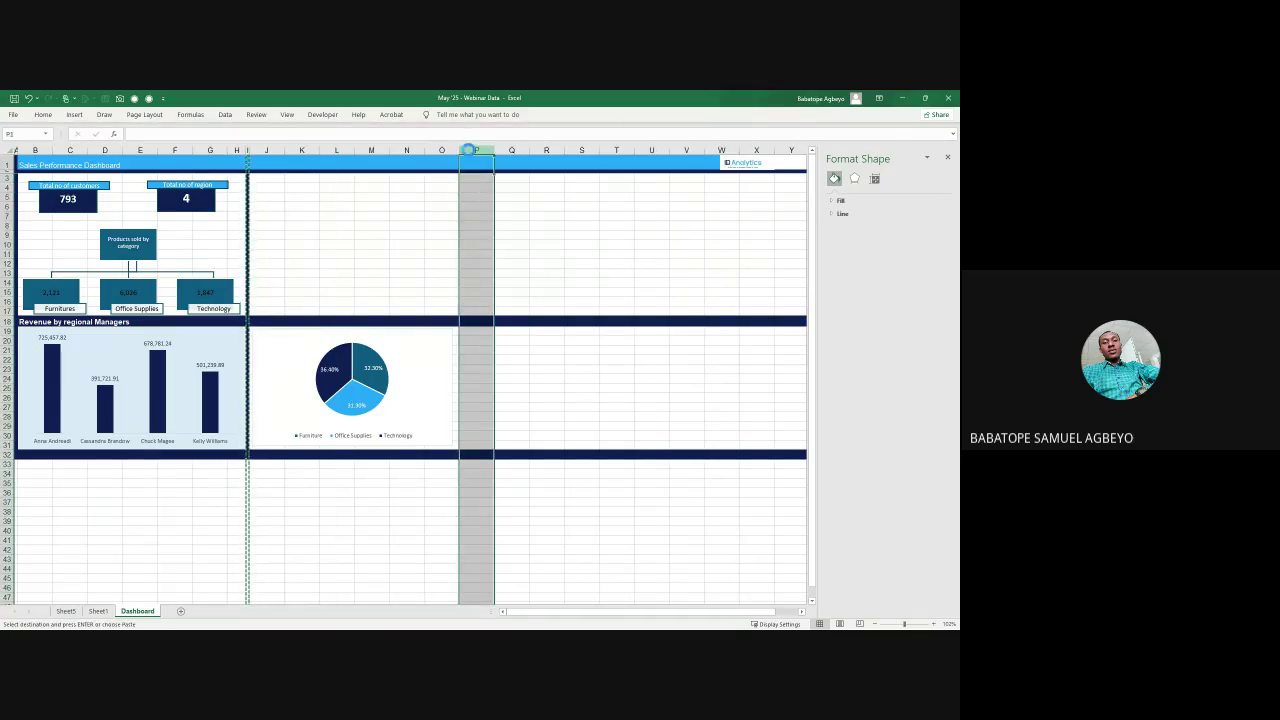
{"action": "key", "text": "ctrl+v"}
{"action": "left_click_drag", "start_coordinate": [468, 150], "coordinate": [453, 150]}
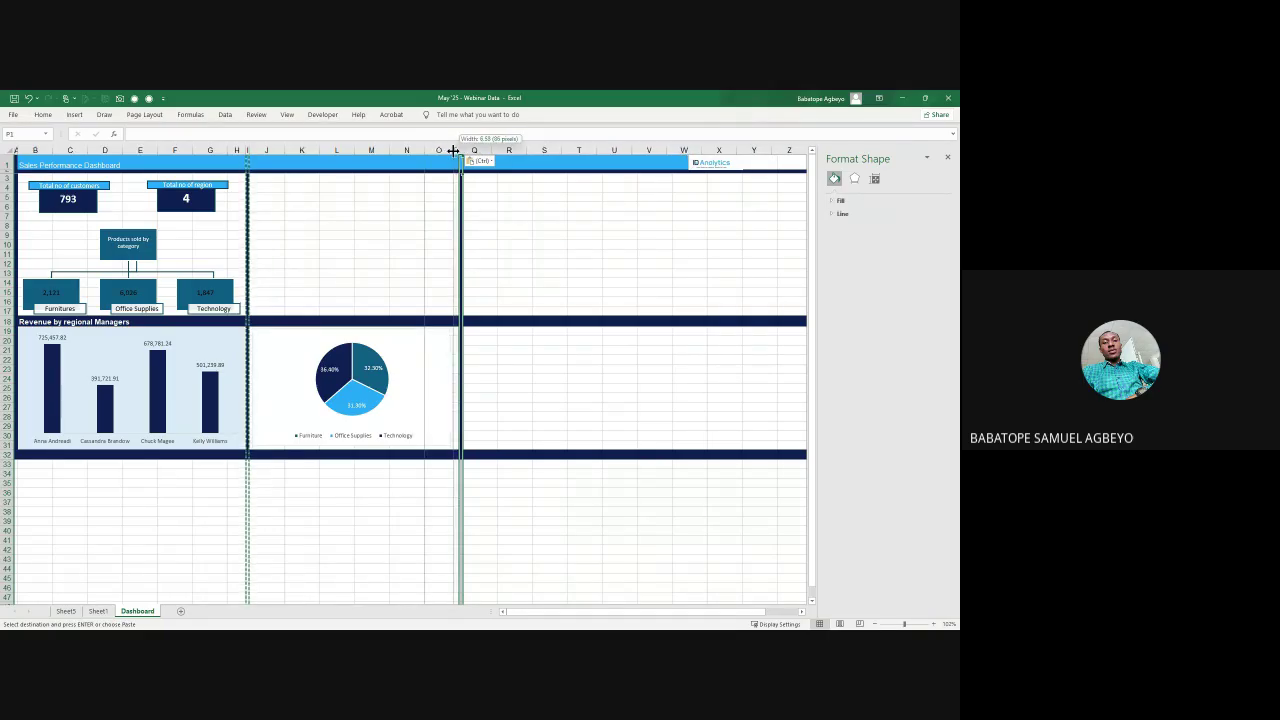
{"action": "left_click", "coordinate": [506, 258]}
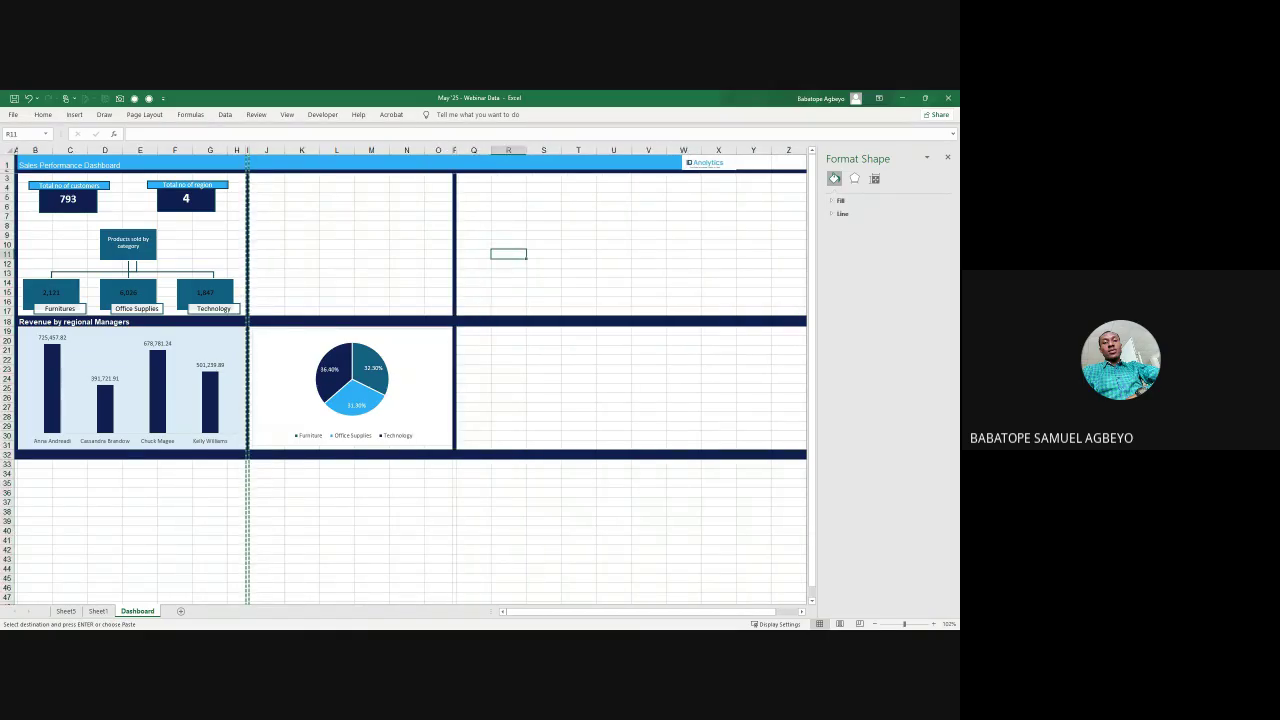
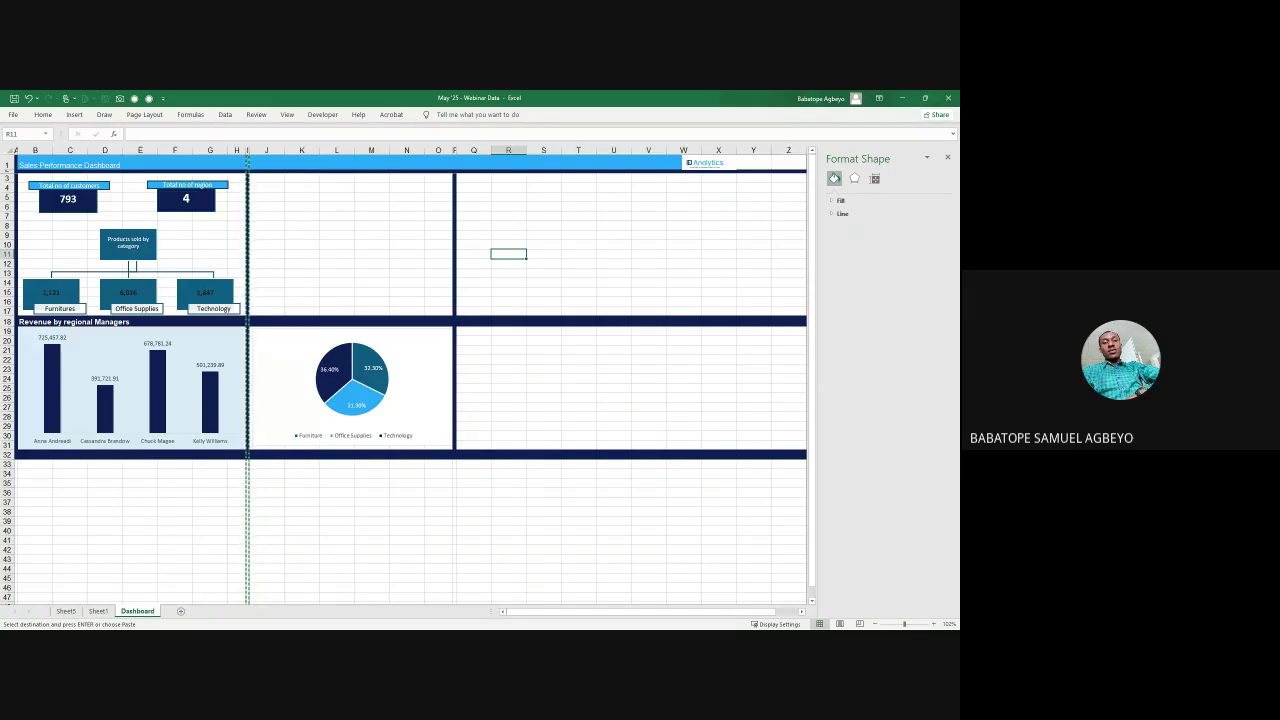
Step: Copy the Regional Managers sales pivot table on Sheet5 and paste it at E39 below the Product Category pivot table
{"action": "left_click", "coordinate": [65, 611]}
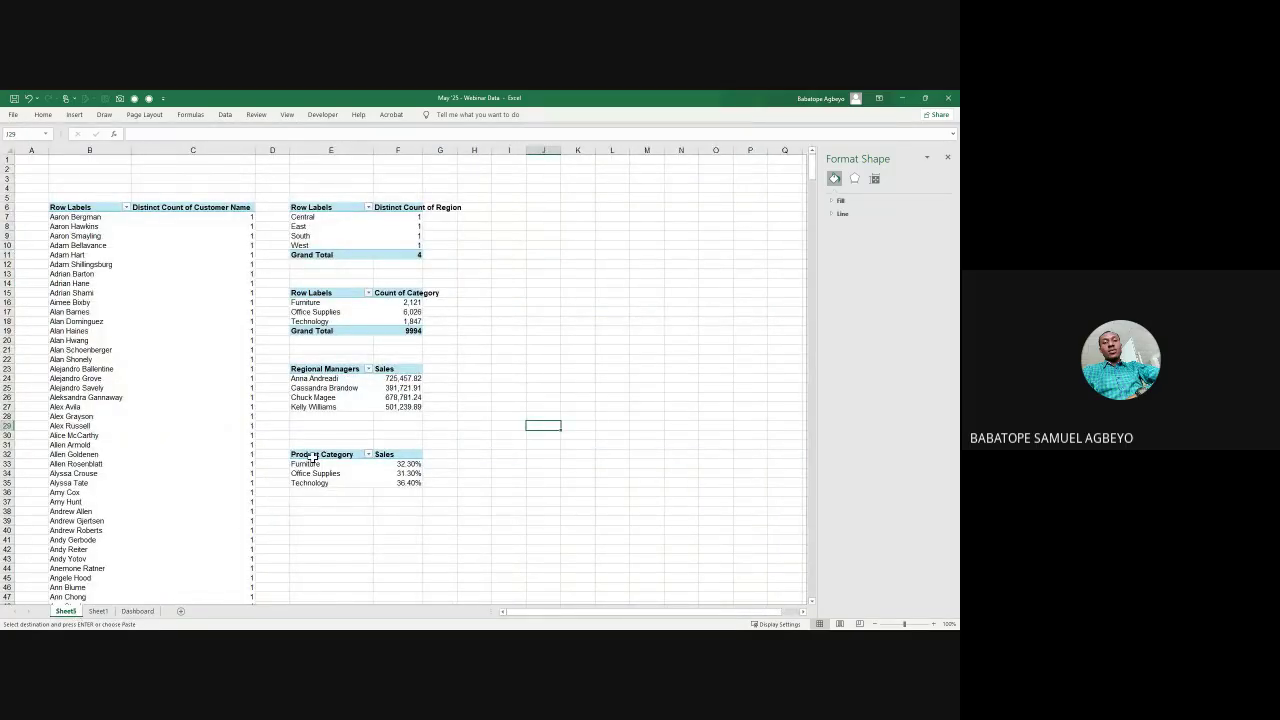
{"action": "left_click_drag", "start_coordinate": [312, 457], "coordinate": [415, 482]}
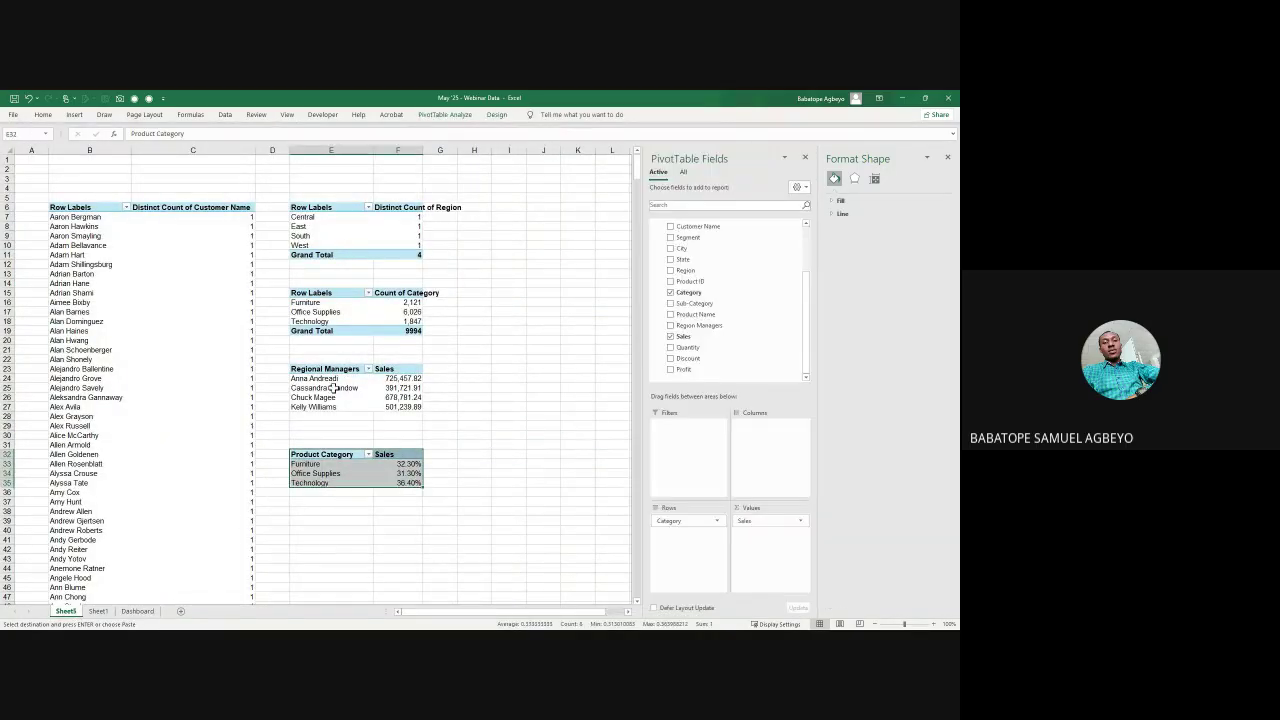
{"action": "left_click_drag", "start_coordinate": [322, 369], "coordinate": [413, 416]}
{"action": "key", "text": "ctrl+c"}
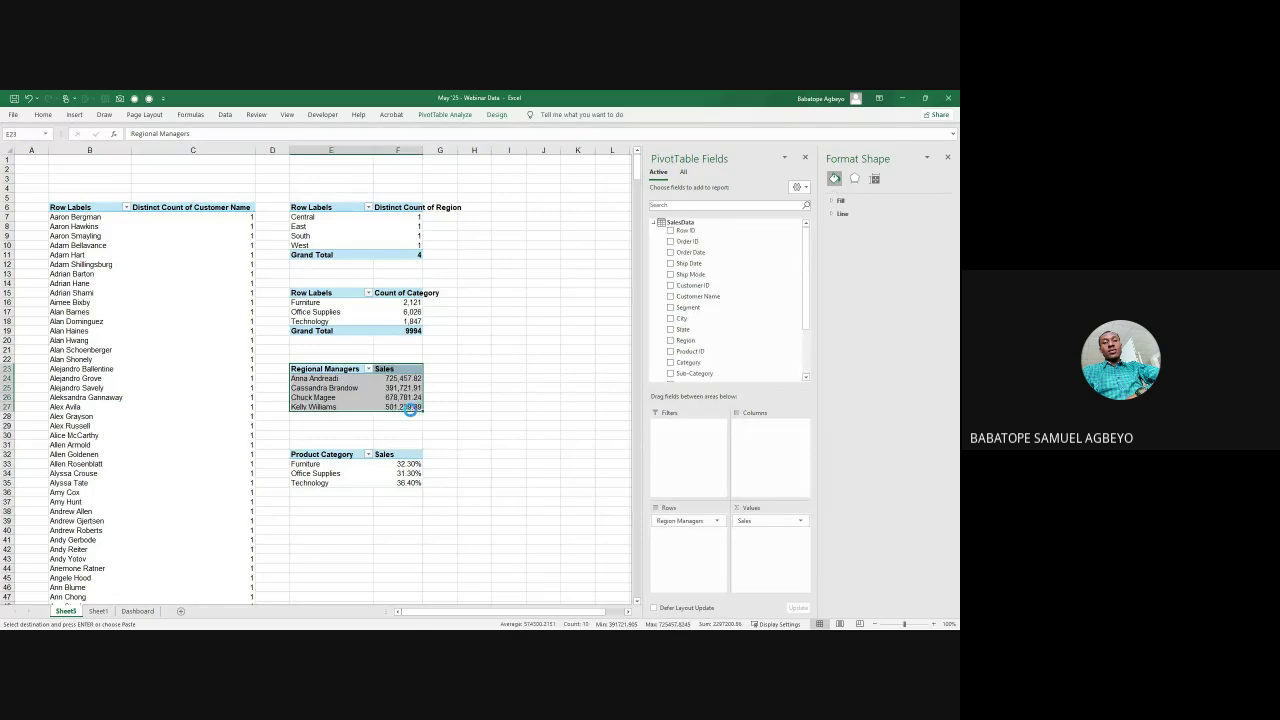
{"action": "scroll", "coordinate": [349, 396], "scroll_direction": "down", "scroll_amount": 5}
{"action": "left_click", "coordinate": [327, 382]}
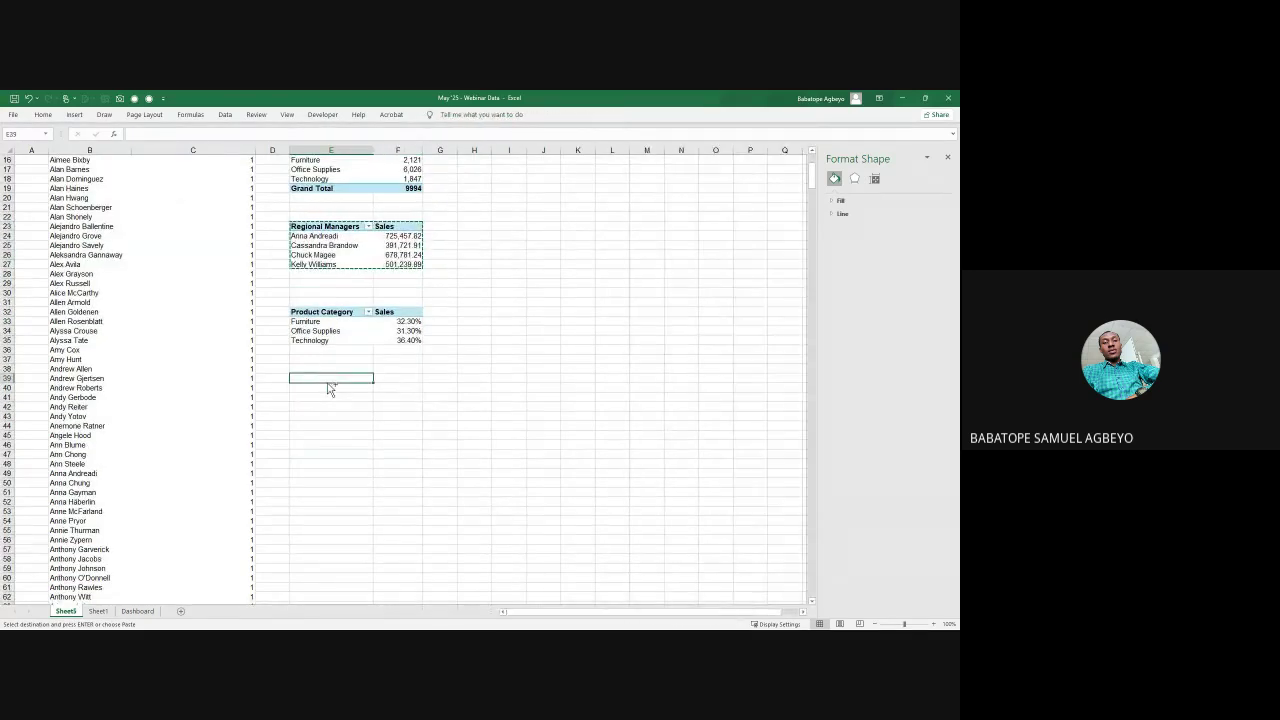
{"action": "key", "text": "ctrl+v"}
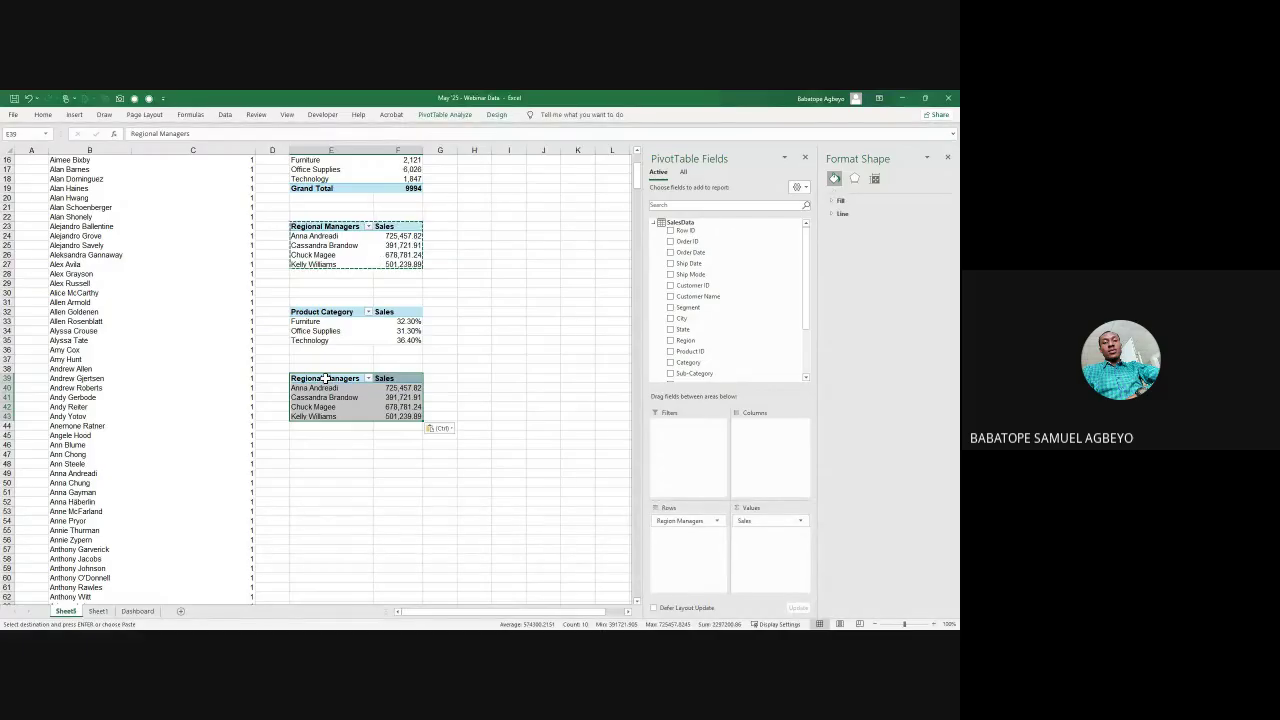
Step: Remove the Region Managers and Sales fields from the pasted pivot table at E39
{"action": "left_click_drag", "start_coordinate": [692, 521], "coordinate": [579, 532]}
{"action": "left_click_drag", "start_coordinate": [769, 525], "coordinate": [489, 523]}
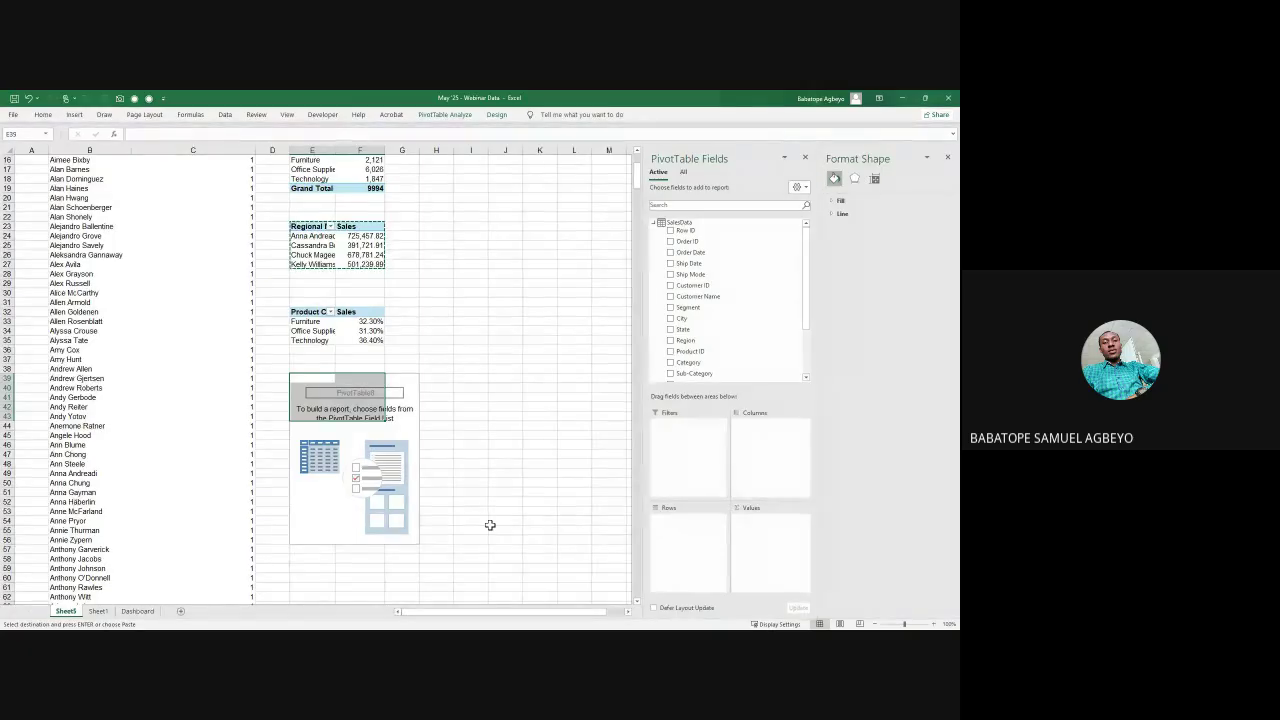
{"action": "left_click_drag", "start_coordinate": [683, 308], "coordinate": [678, 316]}
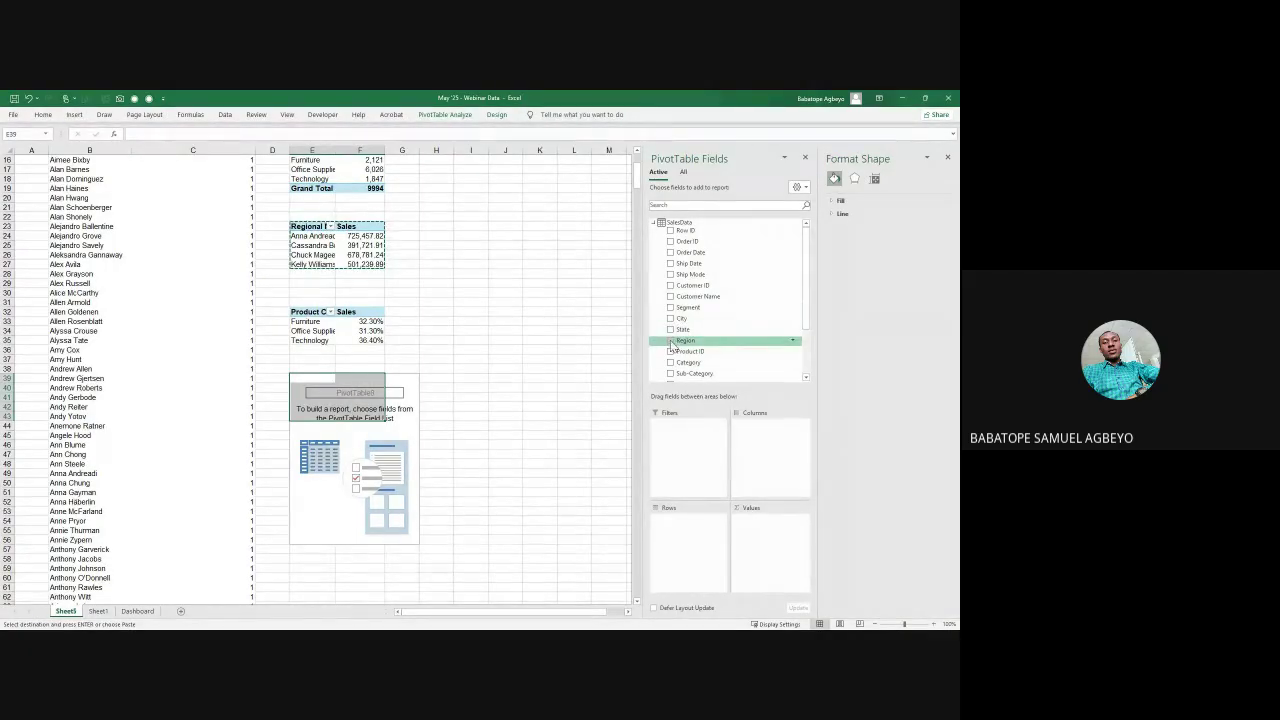
Step: Build the E39 pivot table with Region as rows and the sums of Sales and Profit as values
{"action": "left_click", "coordinate": [670, 340]}
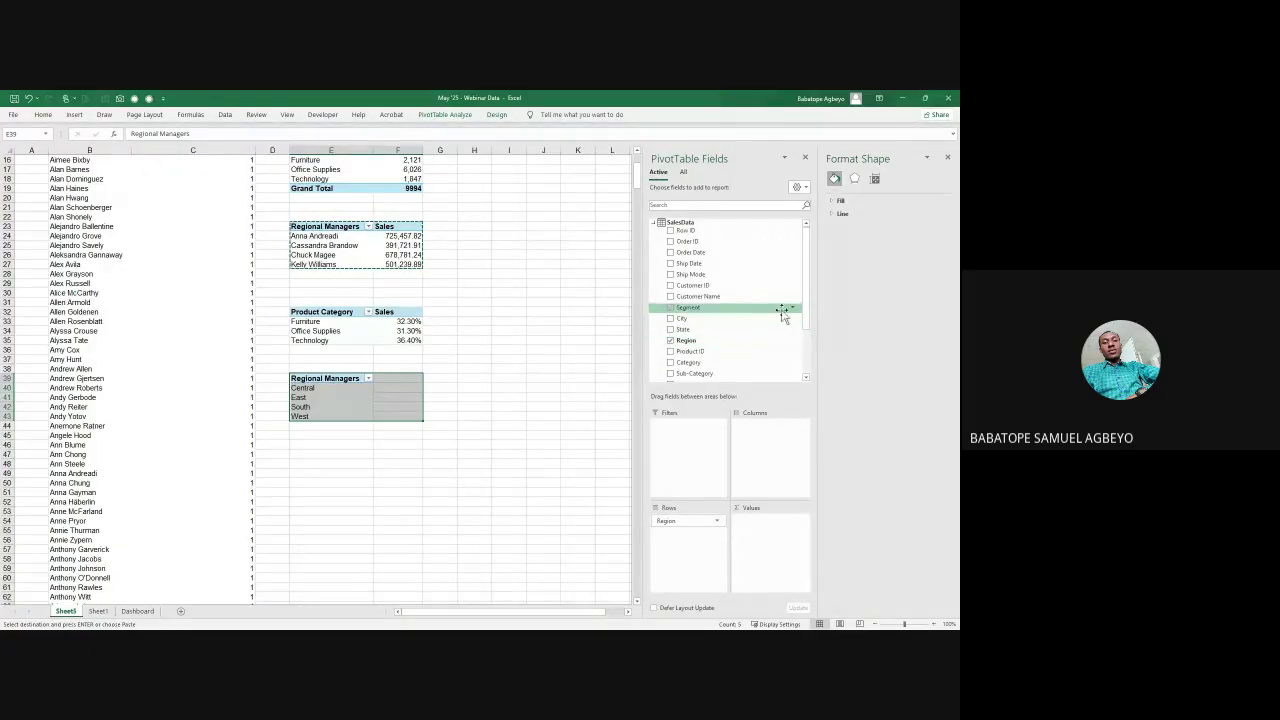
{"action": "scroll", "coordinate": [809, 340], "scroll_direction": "down", "scroll_amount": 1}
{"action": "scroll", "coordinate": [809, 340], "scroll_direction": "down", "scroll_amount": 2}
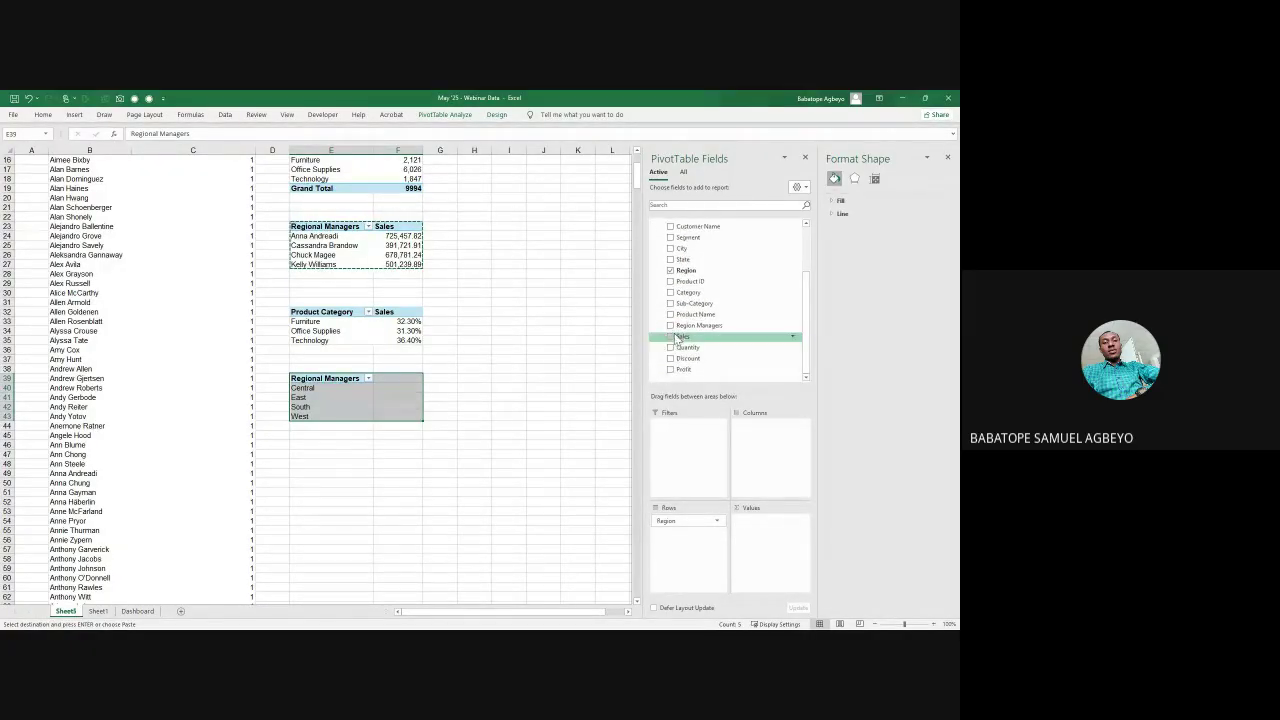
{"action": "left_click", "coordinate": [670, 337]}
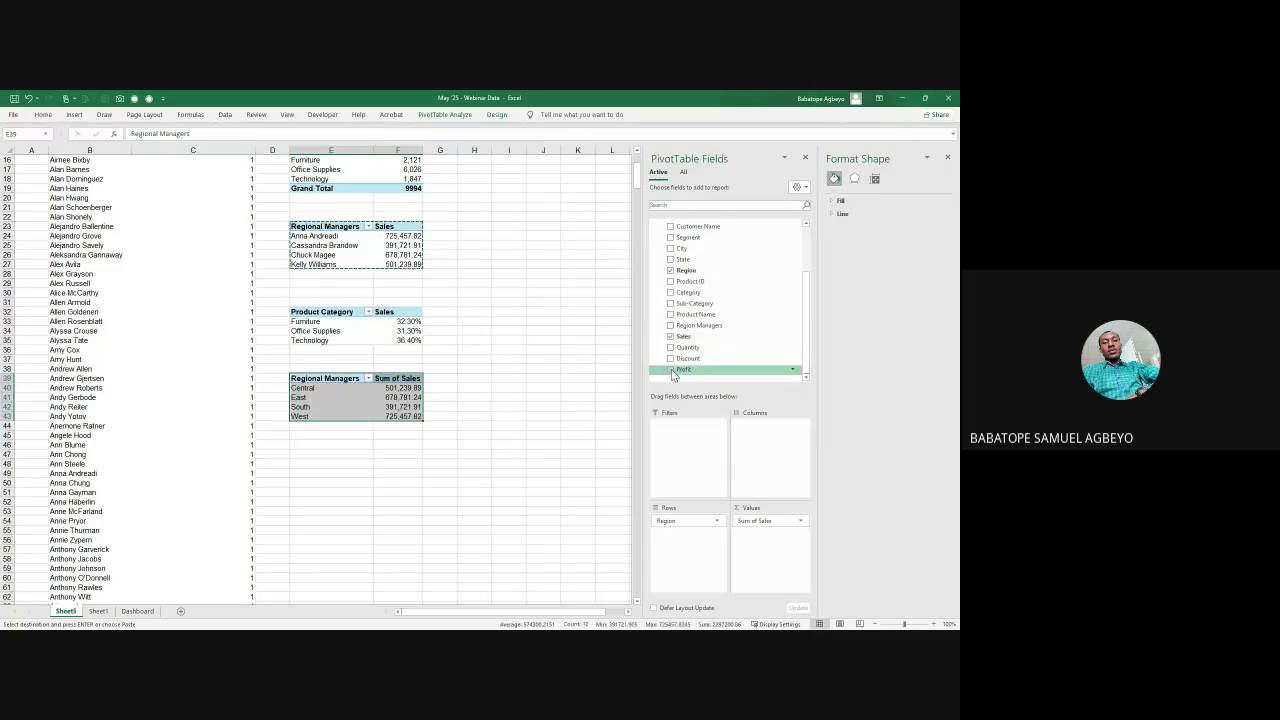
{"action": "left_click", "coordinate": [671, 370]}
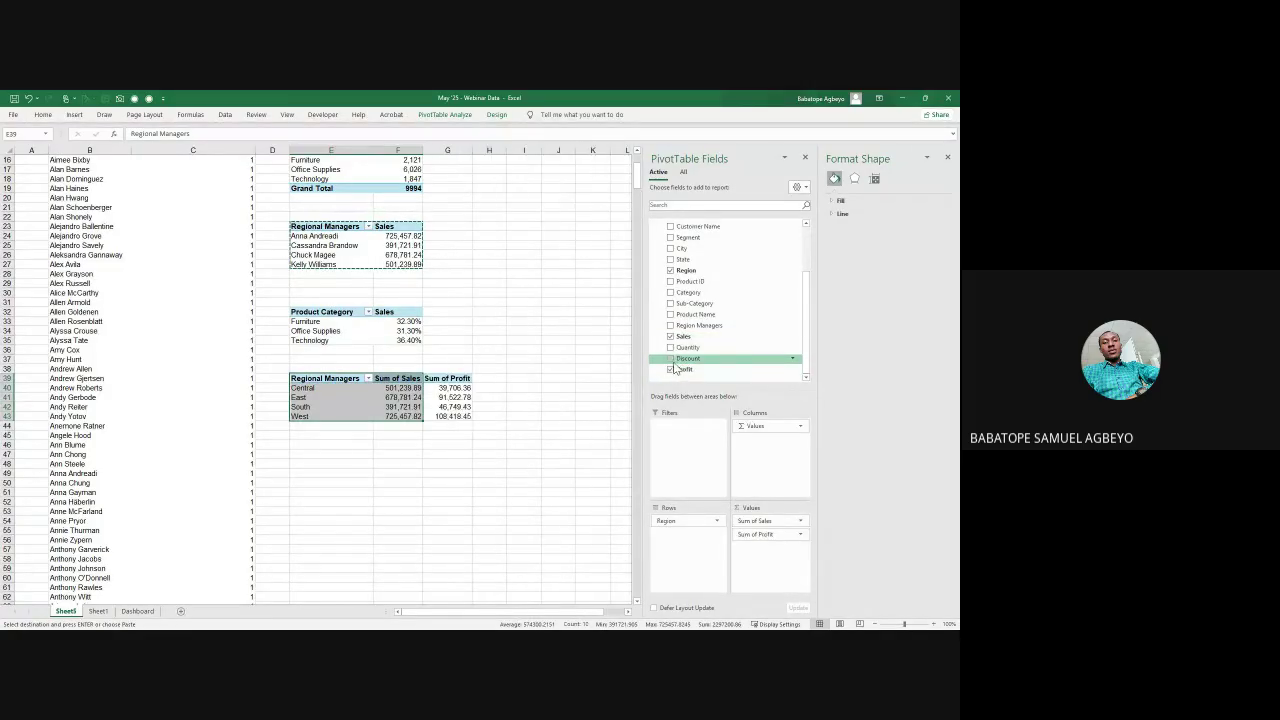
Step: Add Discount as a value in the pivot table at E39 and rename its row header to Region
{"action": "left_click", "coordinate": [670, 358]}
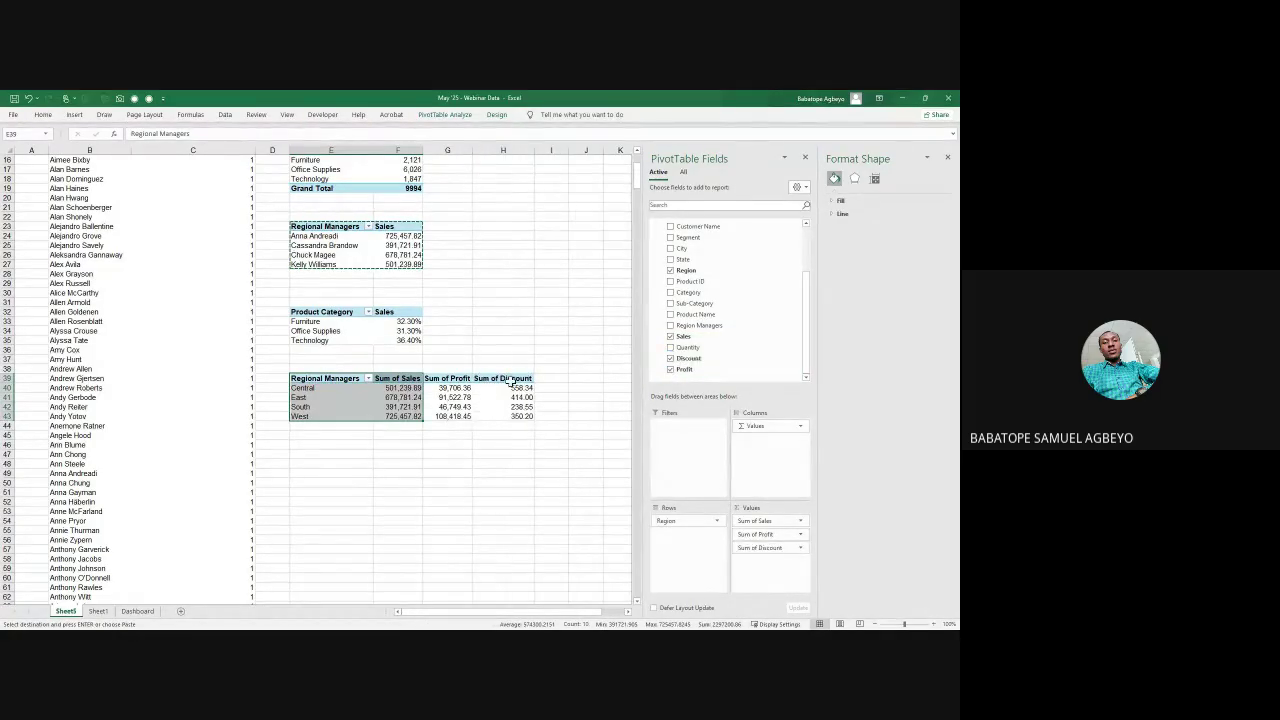
{"action": "left_click", "coordinate": [330, 380]}
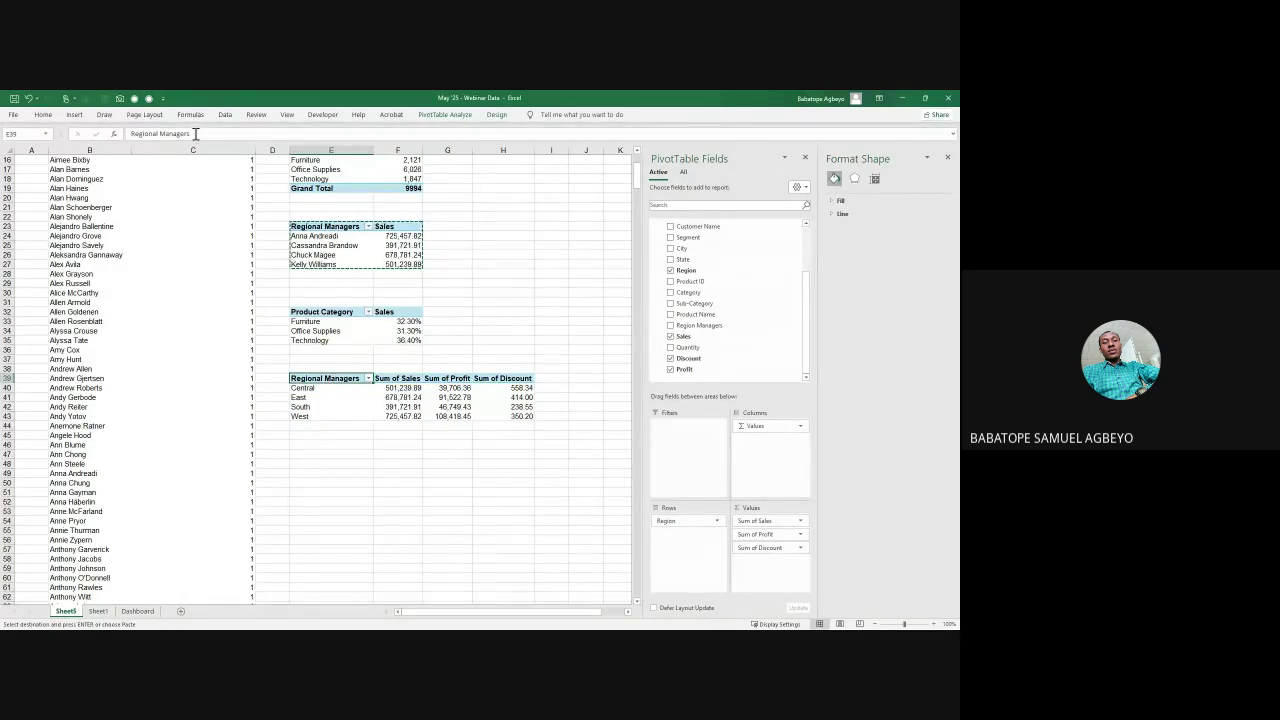
{"action": "key", "text": "Escape"}
{"action": "left_click_drag", "start_coordinate": [186, 136], "coordinate": [150, 136]}
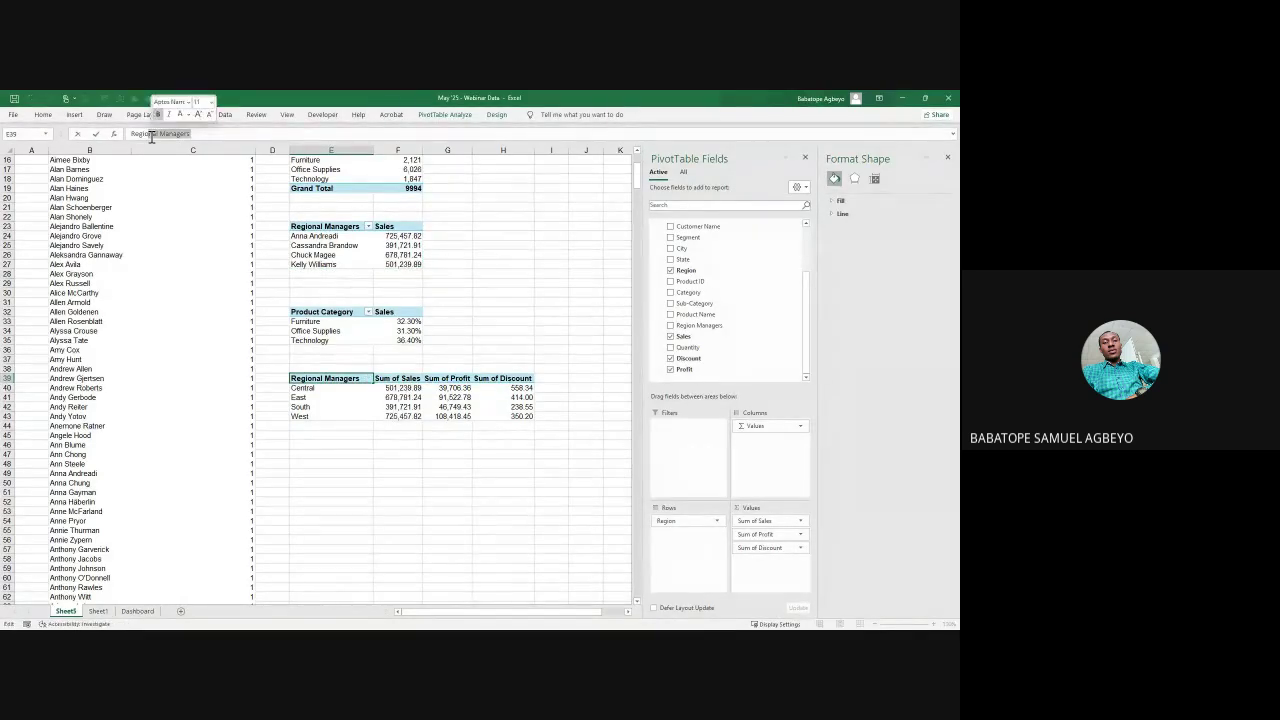
{"action": "key", "text": "BackSpace"}
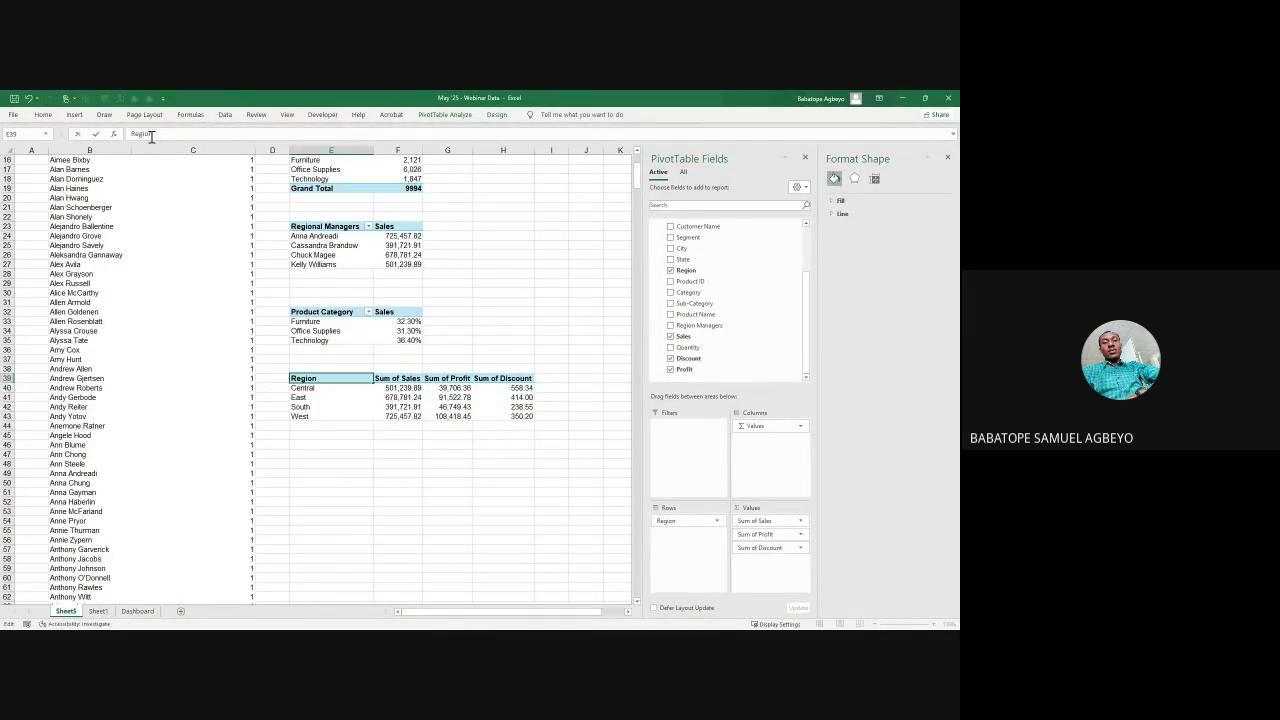
{"action": "type", "text": "n"}
{"action": "key", "text": "Tab"}
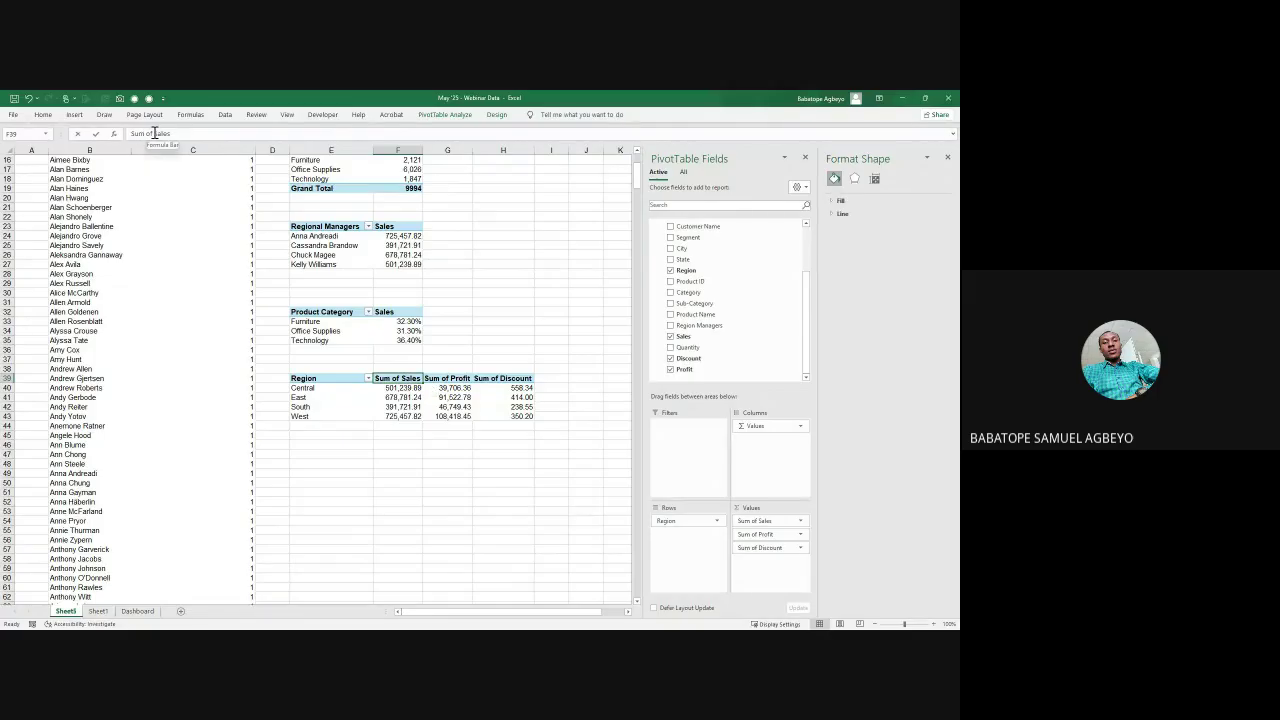
Step: Rename the Sum of Sales header in F39 to Sales, keeping a leading space before the word
{"action": "left_click", "coordinate": [155, 133]}
{"action": "key", "text": "BackSpace"}
{"action": "key", "text": "BackSpace"}
{"action": "key", "text": "BackSpace"}
{"action": "key", "text": "BackSpace"}
{"action": "key", "text": "BackSpace"}
{"action": "key", "text": "BackSpace"}
{"action": "key", "text": "BackSpace"}
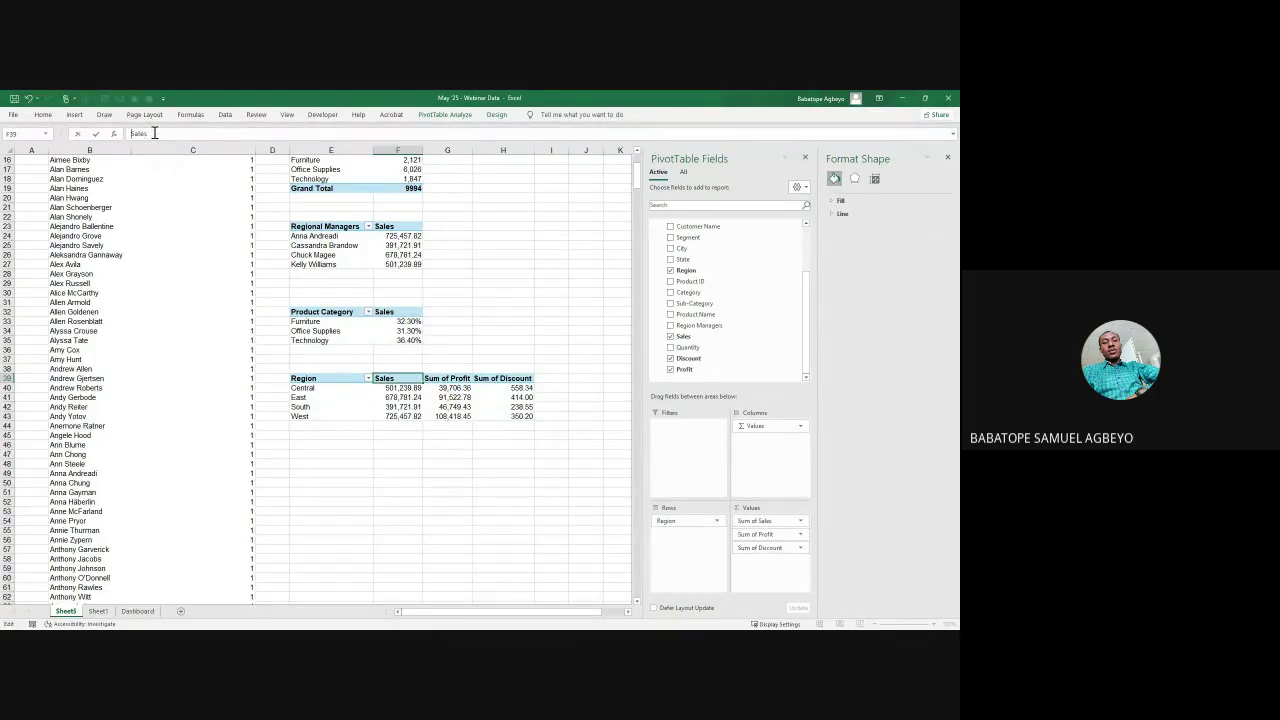
{"action": "key", "text": "Tab"}
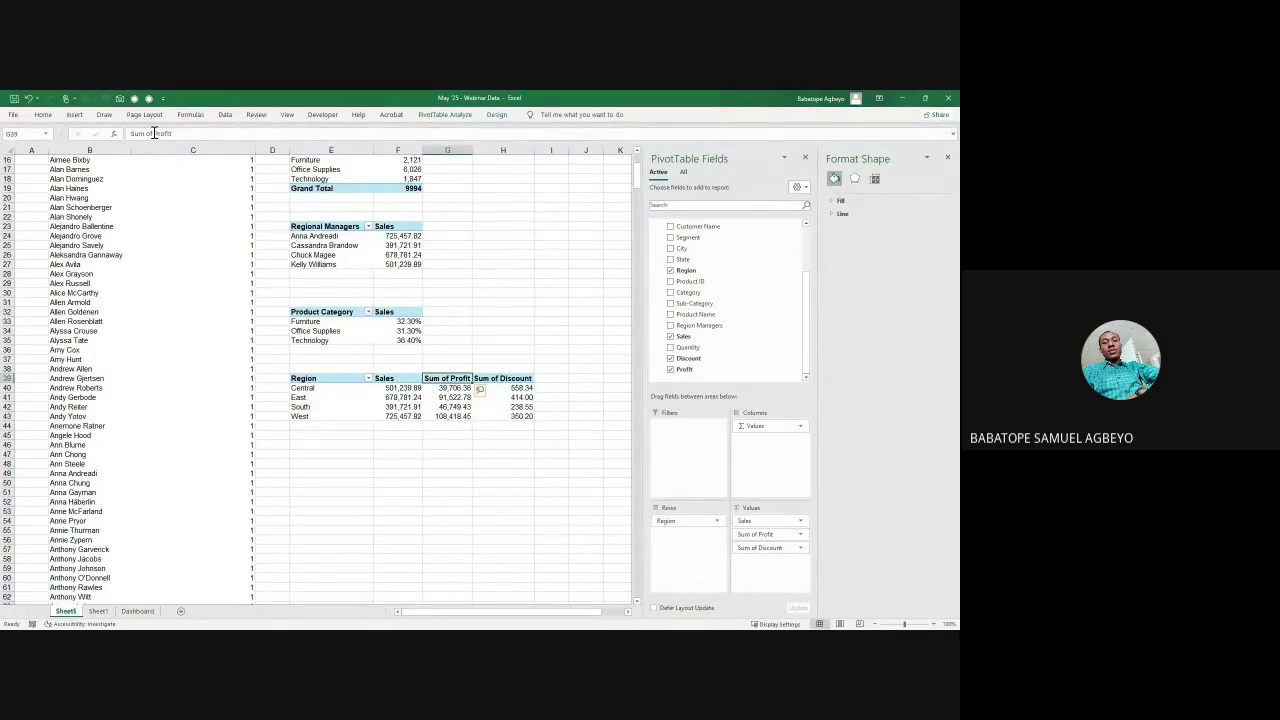
Step: Rename the Sum of Profit header in G39 to Profit, keeping a leading space before the word
{"action": "left_click", "coordinate": [155, 133]}
{"action": "key", "text": "BackSpace"}
{"action": "key", "text": "BackSpace"}
{"action": "key", "text": "BackSpace"}
{"action": "key", "text": "BackSpace"}
{"action": "key", "text": "BackSpace"}
{"action": "key", "text": "BackSpace"}
{"action": "key", "text": "BackSpace"}
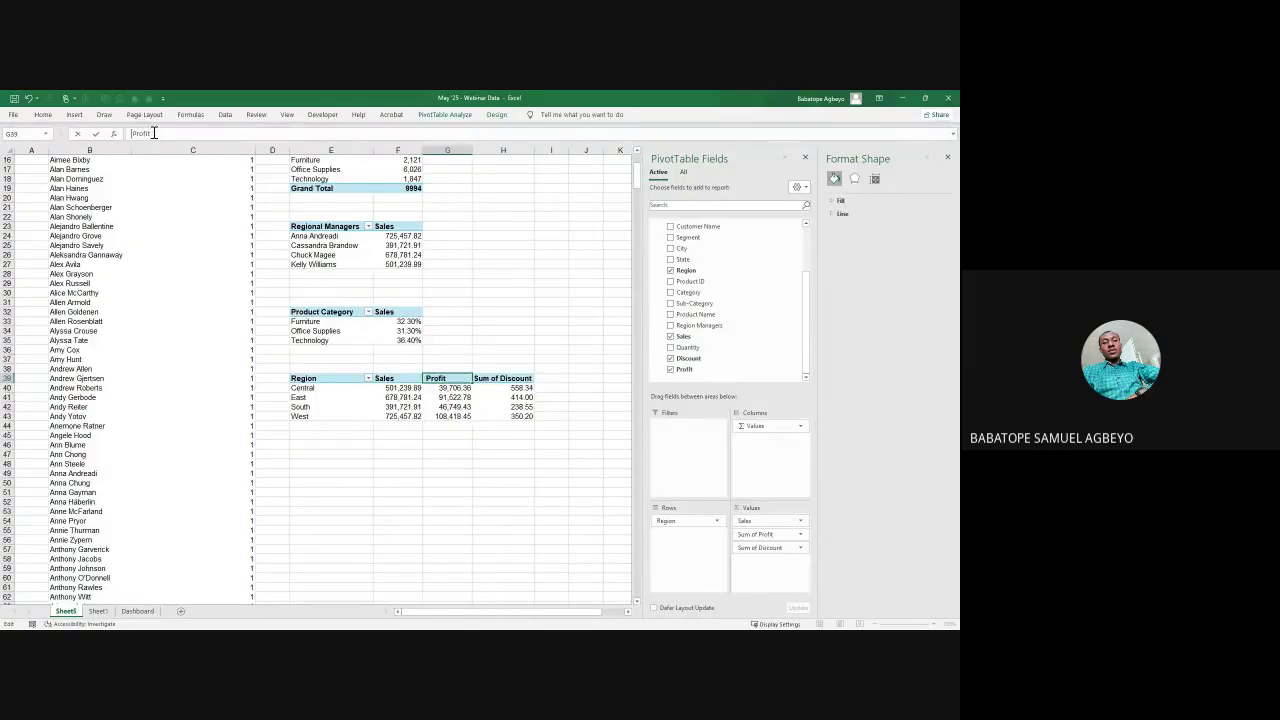
{"action": "key", "text": "Return"}
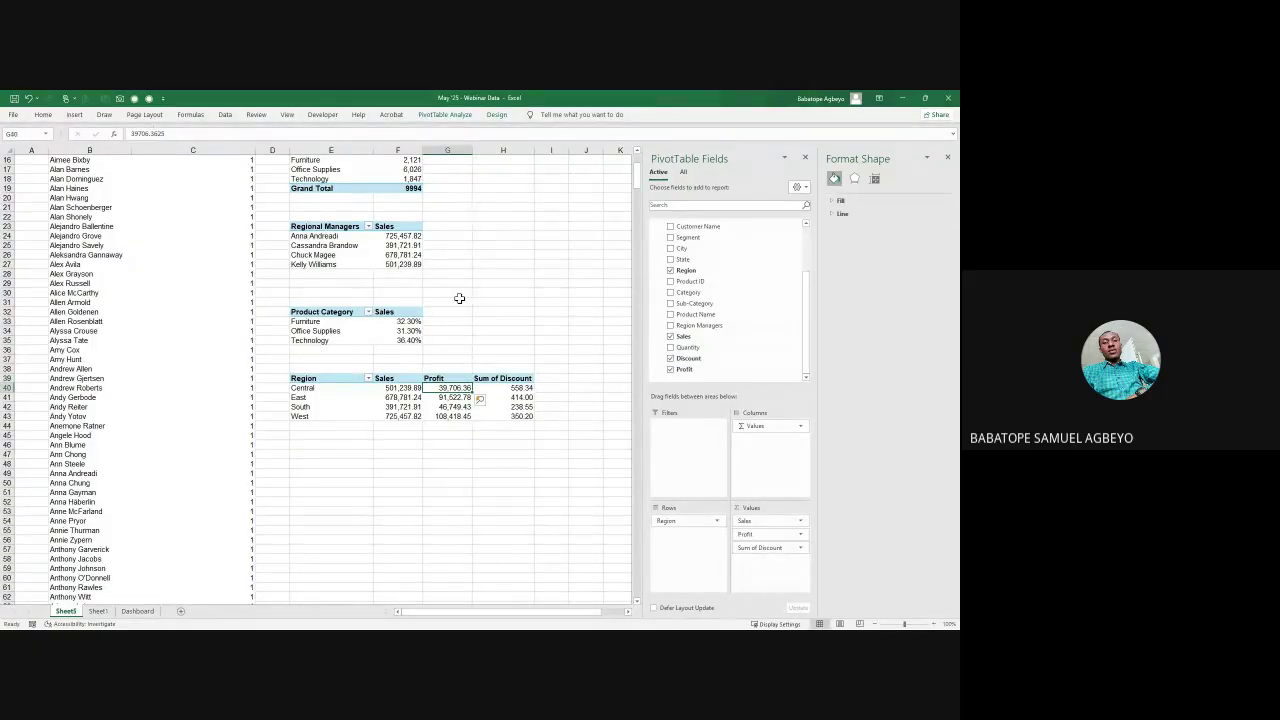
Step: Rename the Sum of Discount header in H39 to Discount, keeping a leading space before the word
{"action": "left_click", "coordinate": [496, 379]}
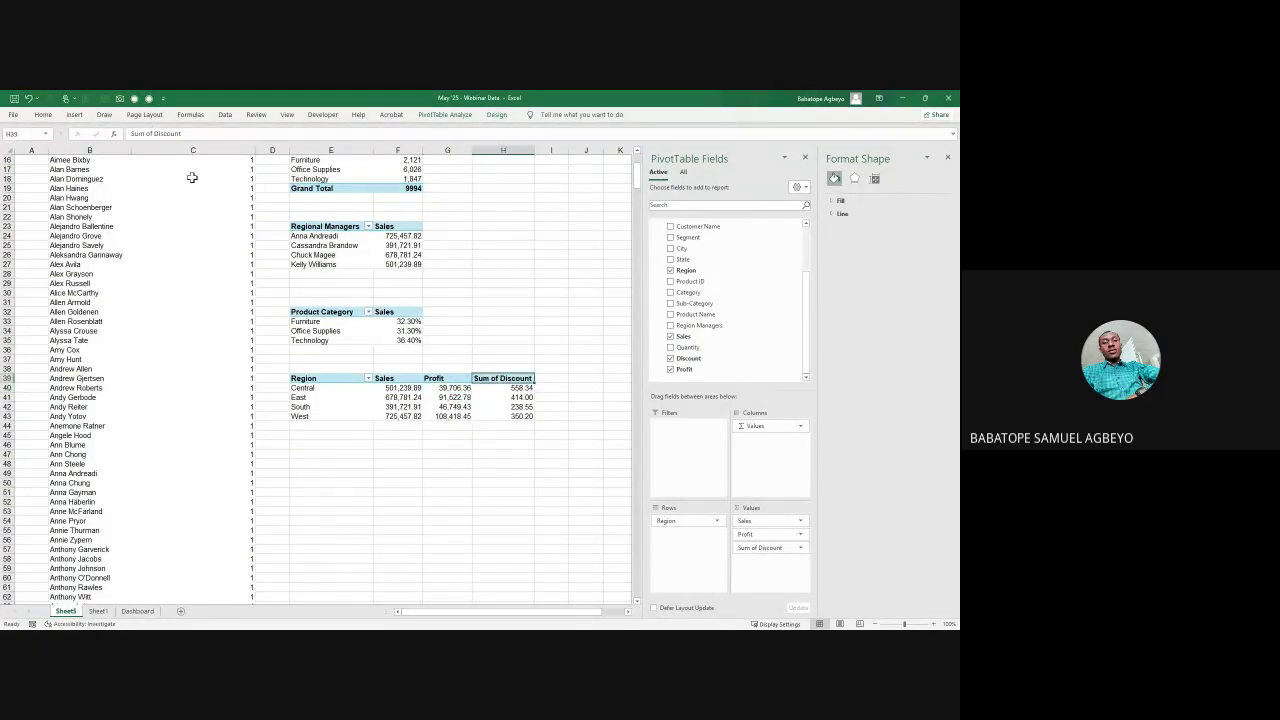
{"action": "double_click", "coordinate": [156, 133]}
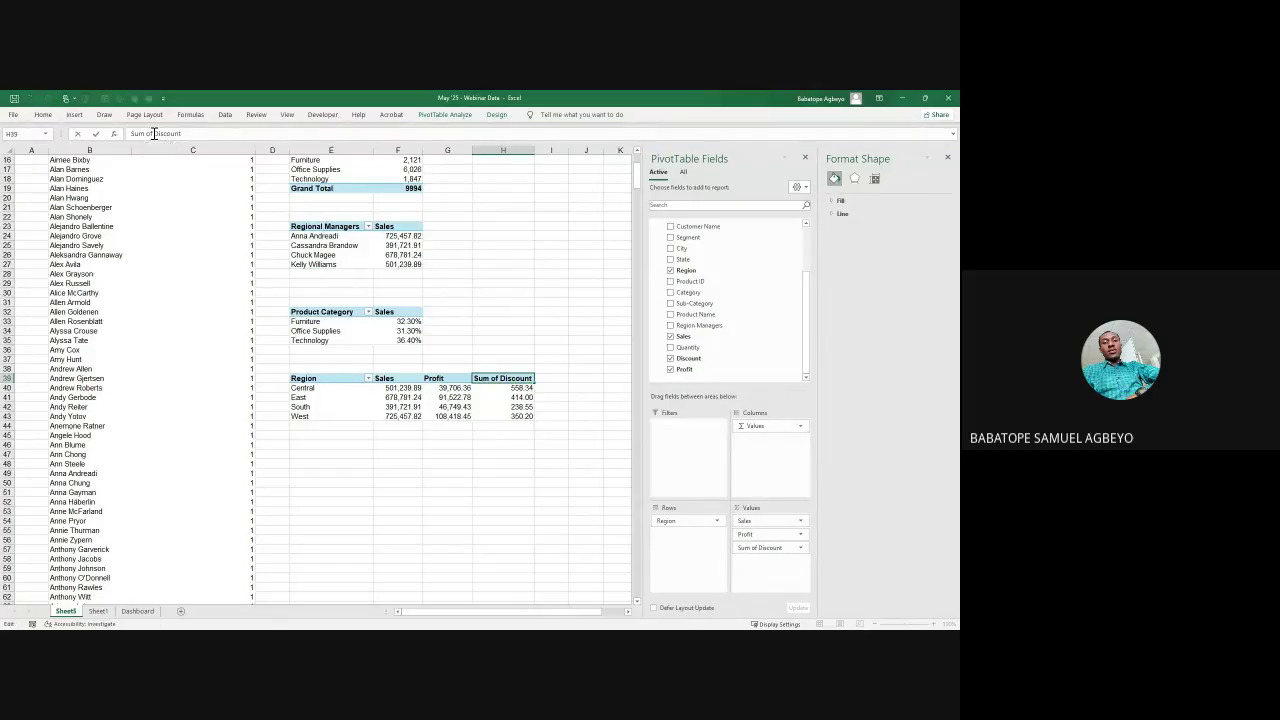
{"action": "key", "text": "BackSpace"}
{"action": "key", "text": "BackSpace"}
{"action": "key", "text": "BackSpace"}
{"action": "key", "text": "BackSpace"}
{"action": "key", "text": "BackSpace"}
{"action": "key", "text": "BackSpace"}
{"action": "key", "text": "Return"}
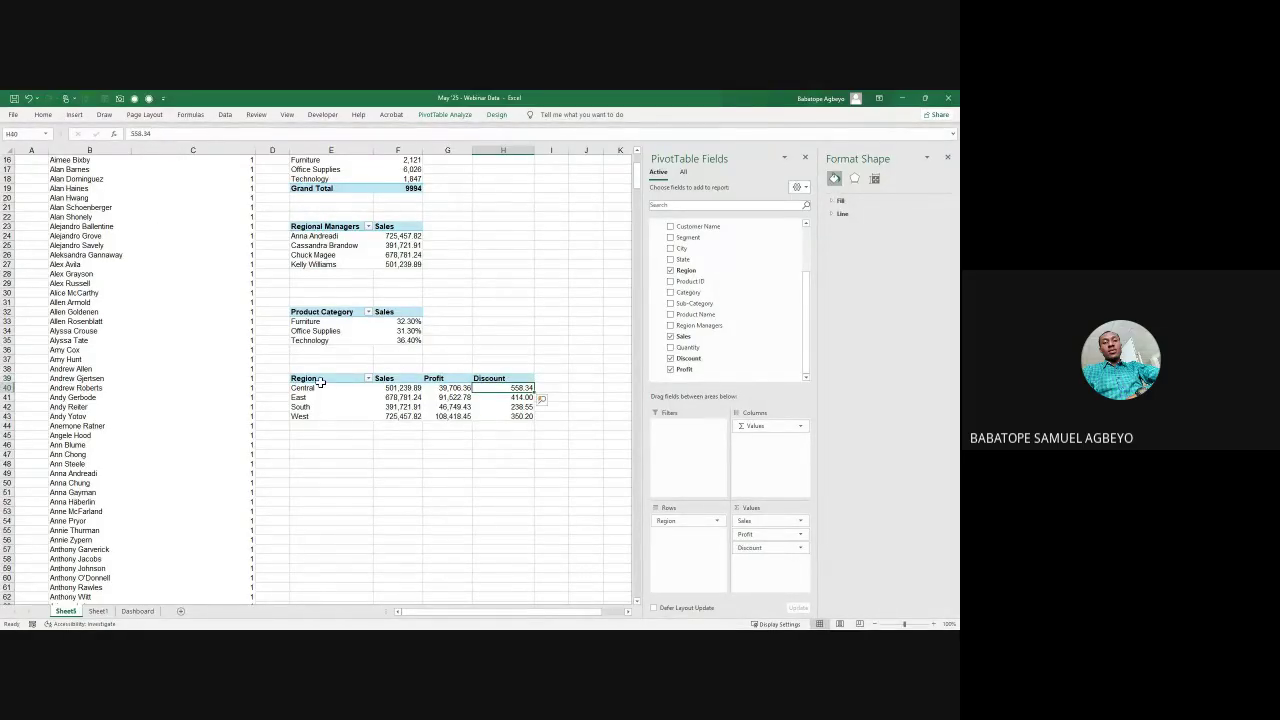
Step: Format the Sales, Profit and Discount values in F40:H43 with the comma style and no decimal places
{"action": "left_click_drag", "start_coordinate": [406, 392], "coordinate": [518, 415]}
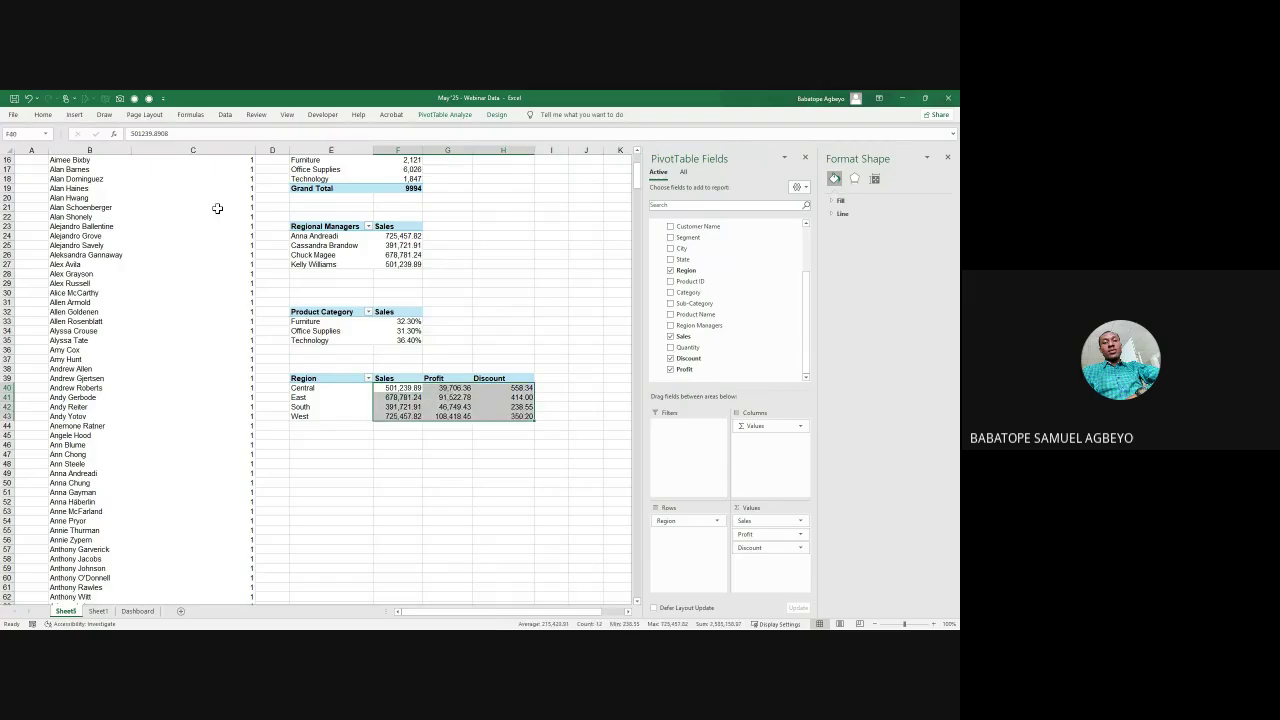
{"action": "left_click", "coordinate": [43, 114]}
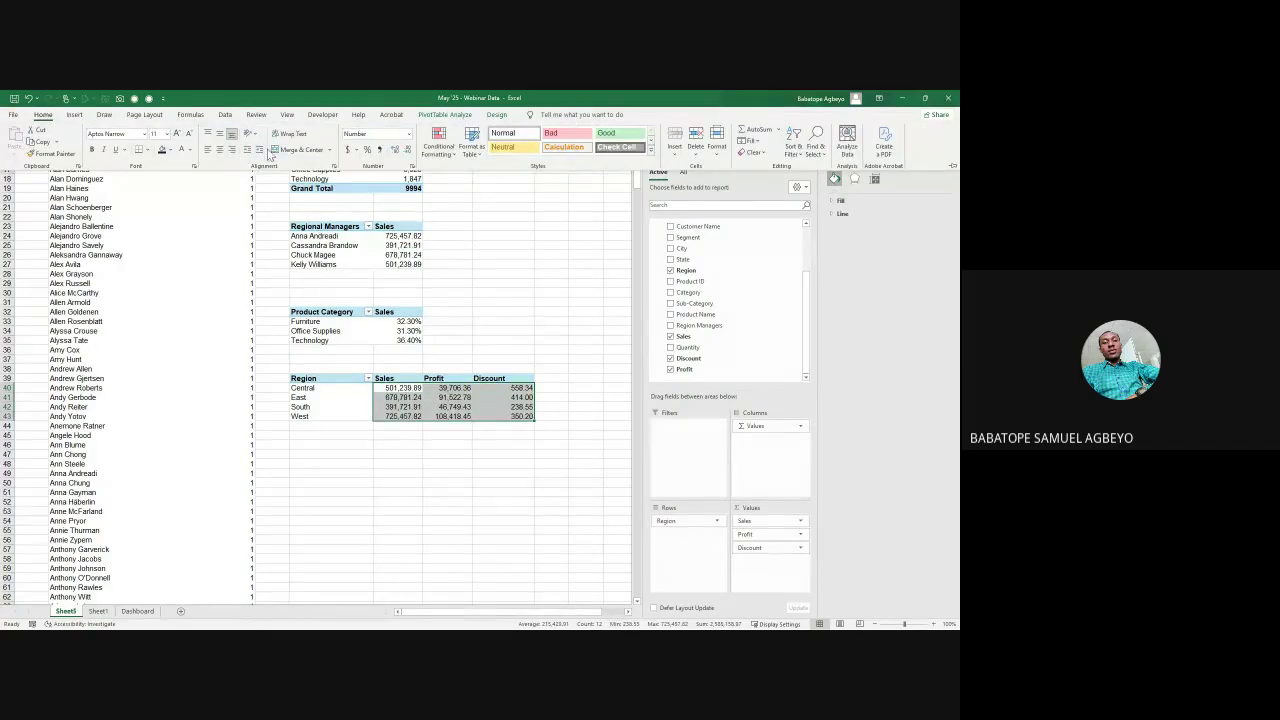
{"action": "left_click", "coordinate": [379, 150]}
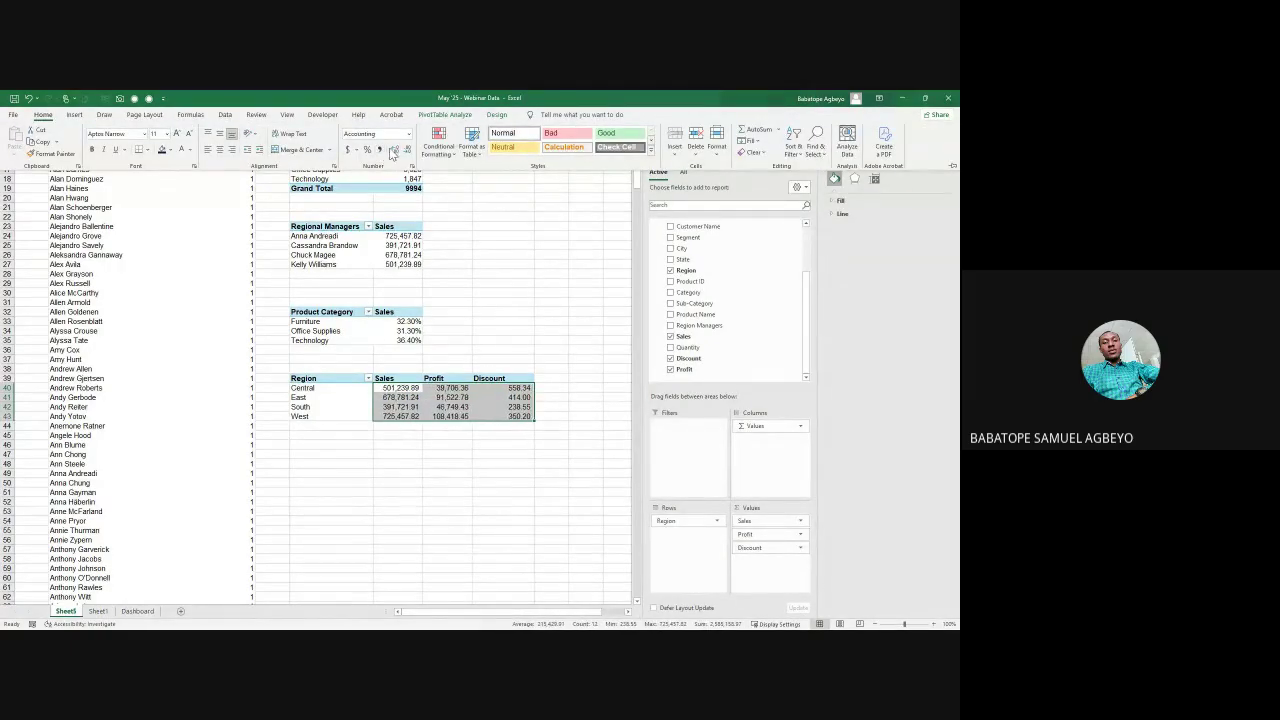
{"action": "left_click", "coordinate": [409, 149]}
{"action": "left_click", "coordinate": [409, 149]}
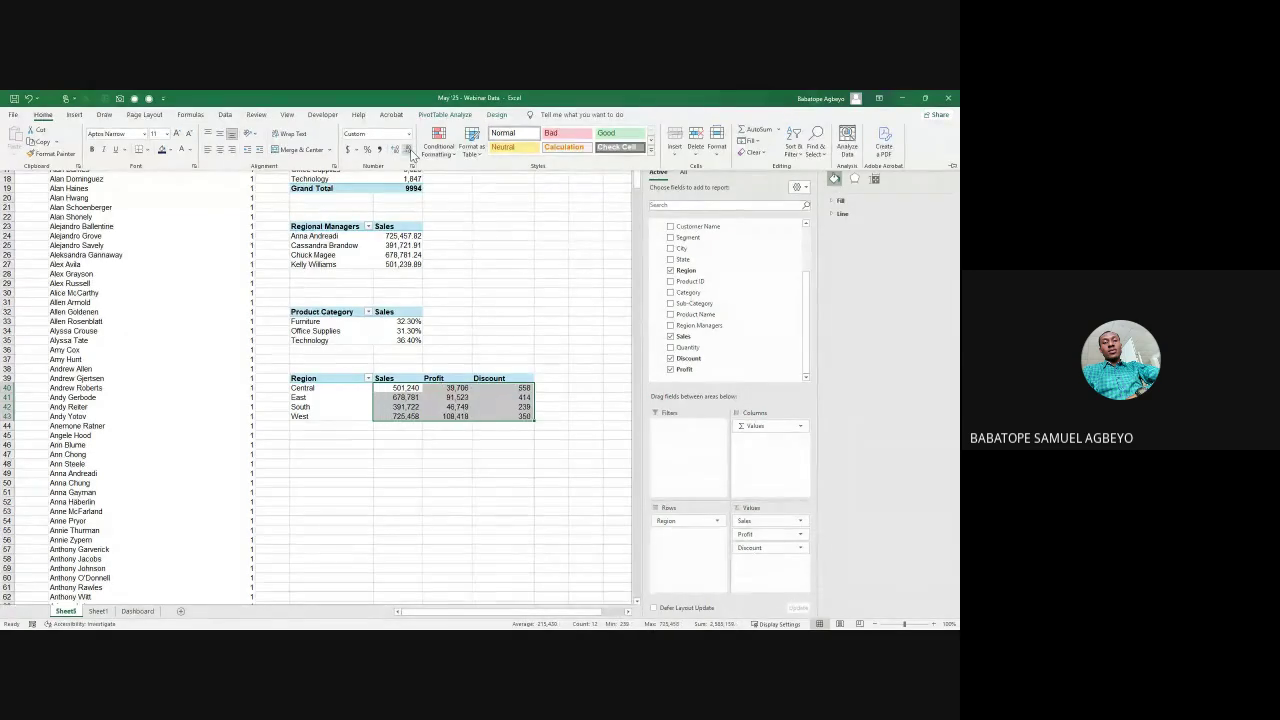
Step: Insert a clustered bar pivot chart from the Region pivot table with Sales, Profit and Discount
{"action": "left_click", "coordinate": [316, 385]}
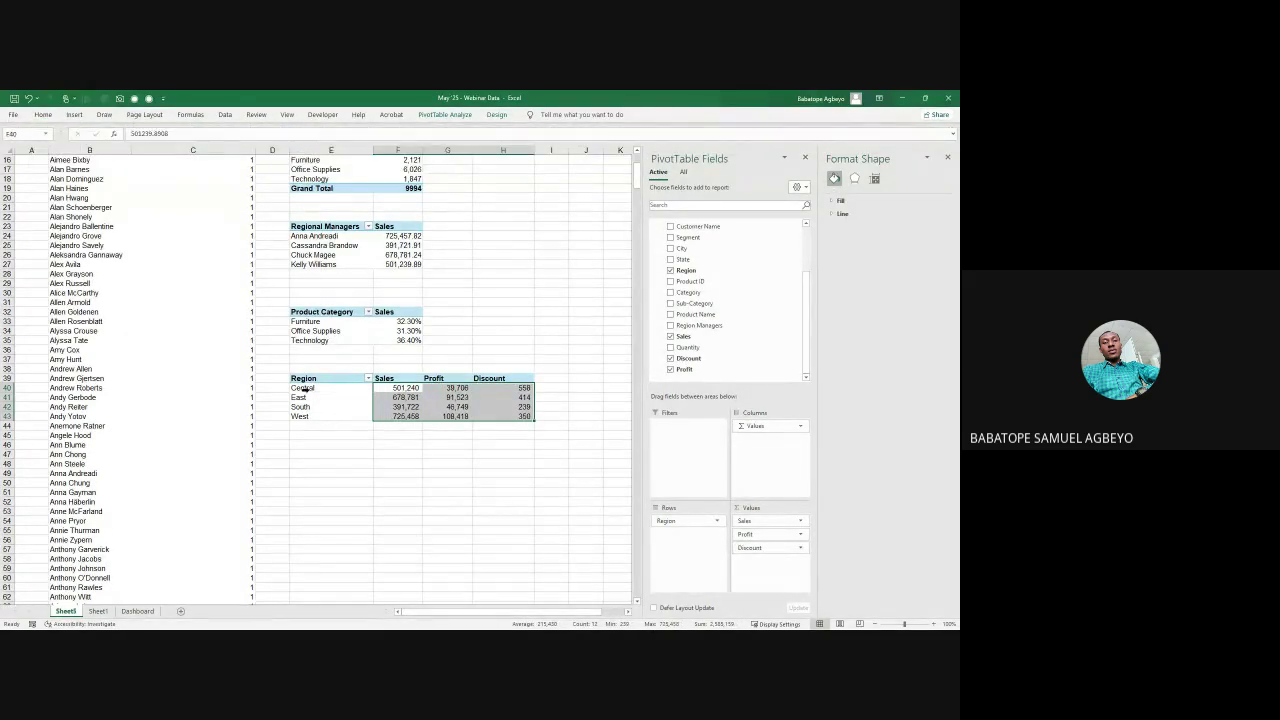
{"action": "left_click", "coordinate": [305, 388]}
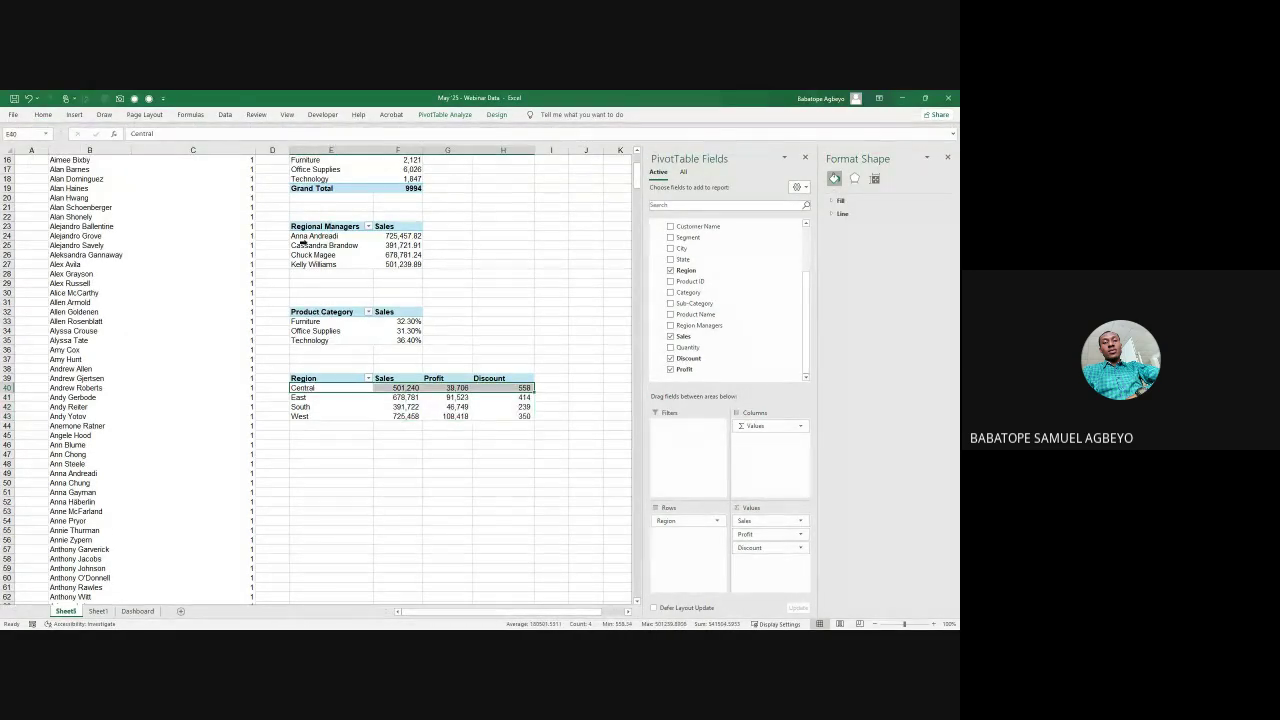
{"action": "left_click", "coordinate": [75, 115]}
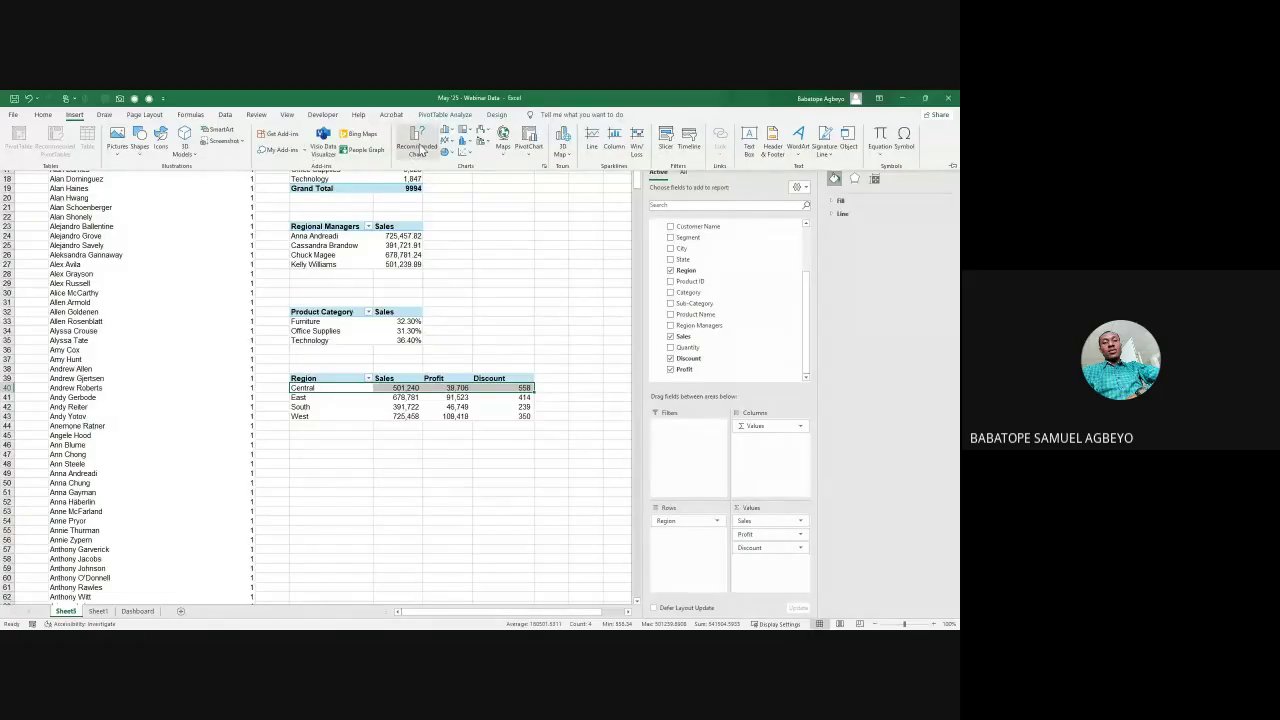
{"action": "left_click", "coordinate": [418, 148]}
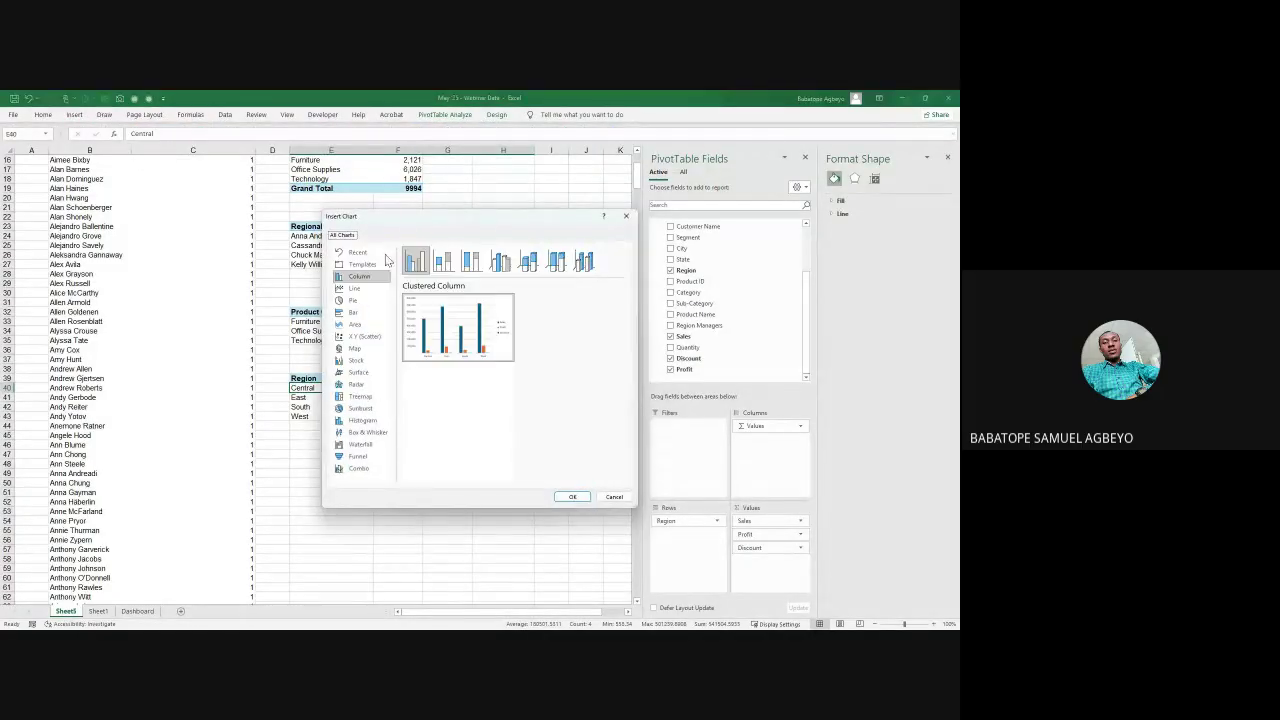
{"action": "left_click", "coordinate": [355, 312]}
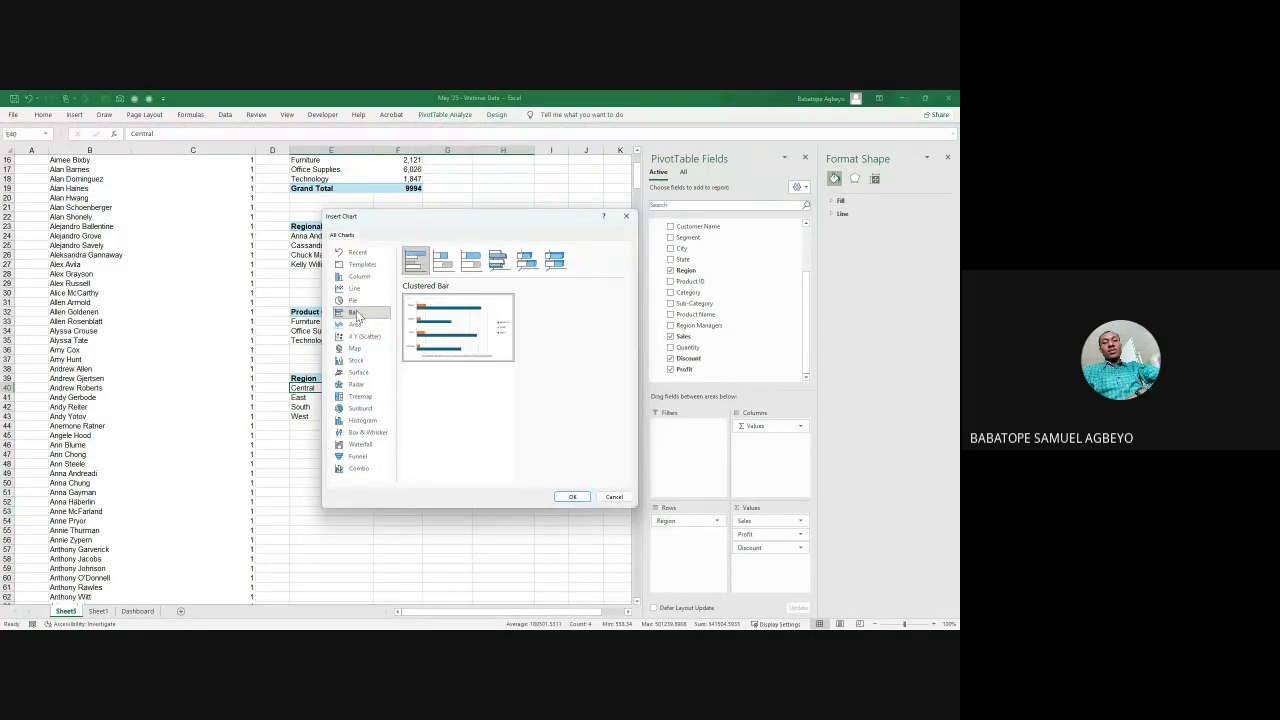
{"action": "left_click", "coordinate": [573, 497]}
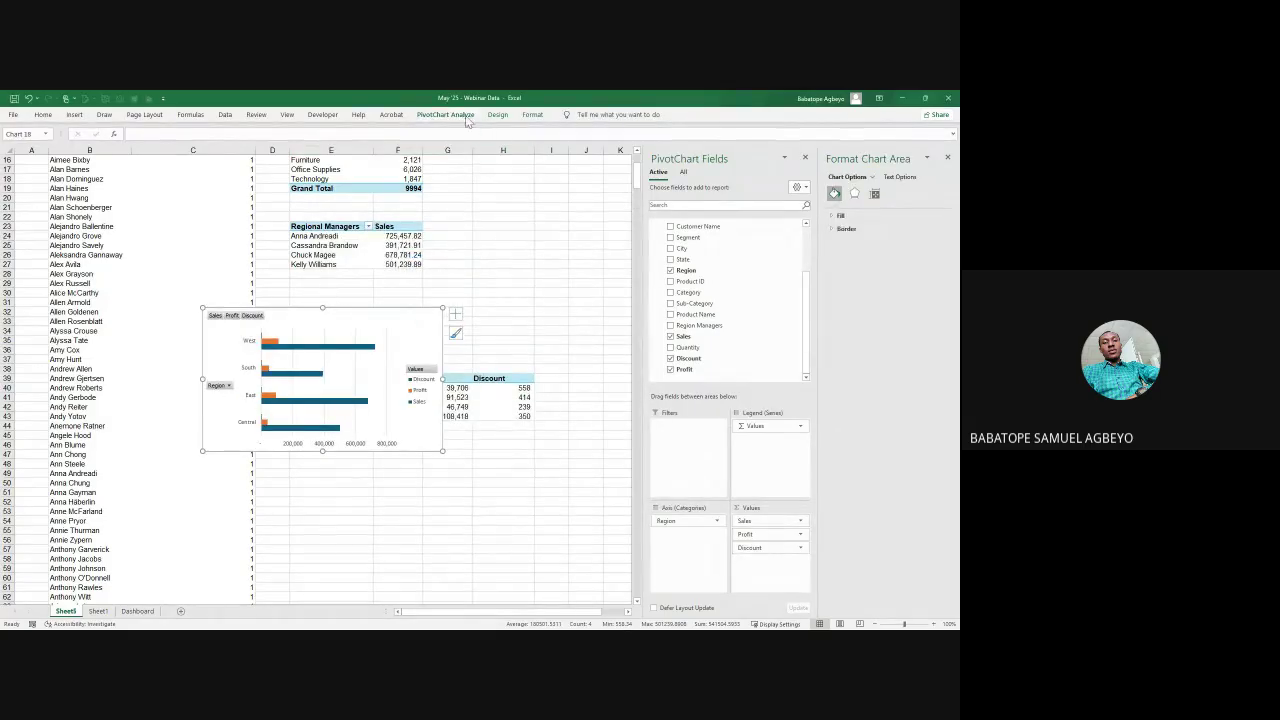
Step: Hide all field buttons on the regional bar chart
{"action": "left_click", "coordinate": [433, 116]}
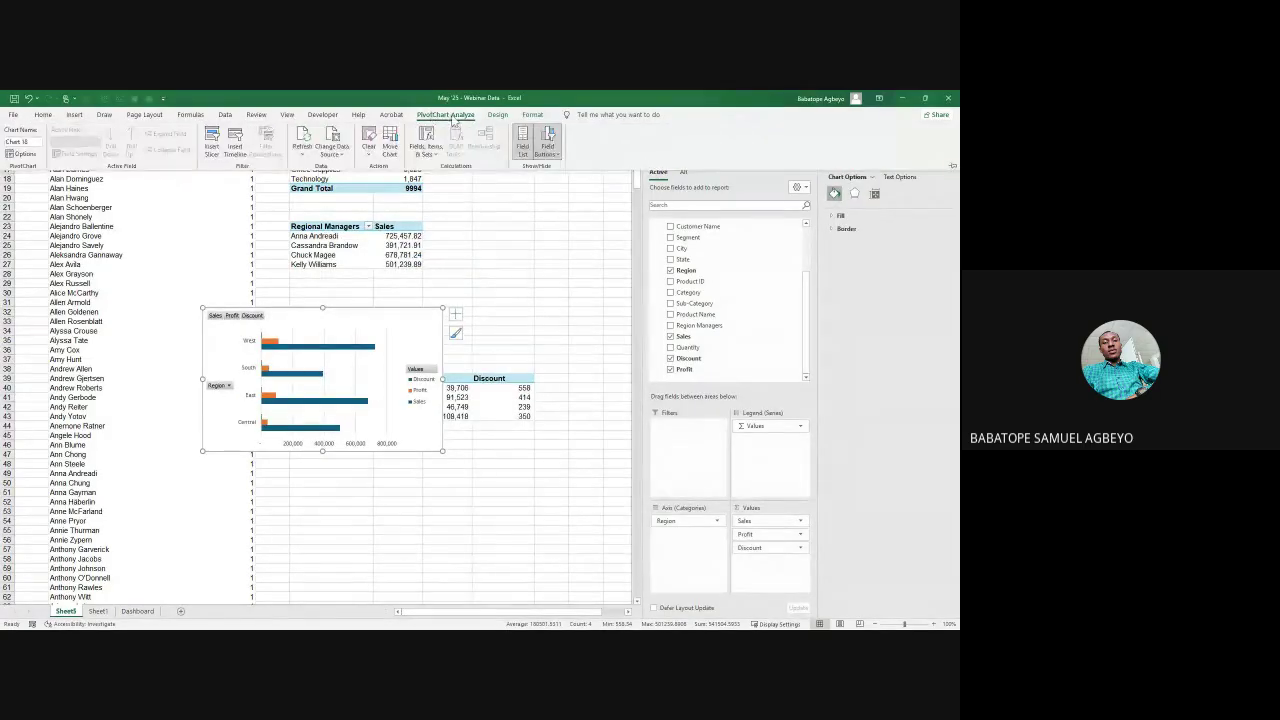
{"action": "left_click", "coordinate": [558, 159]}
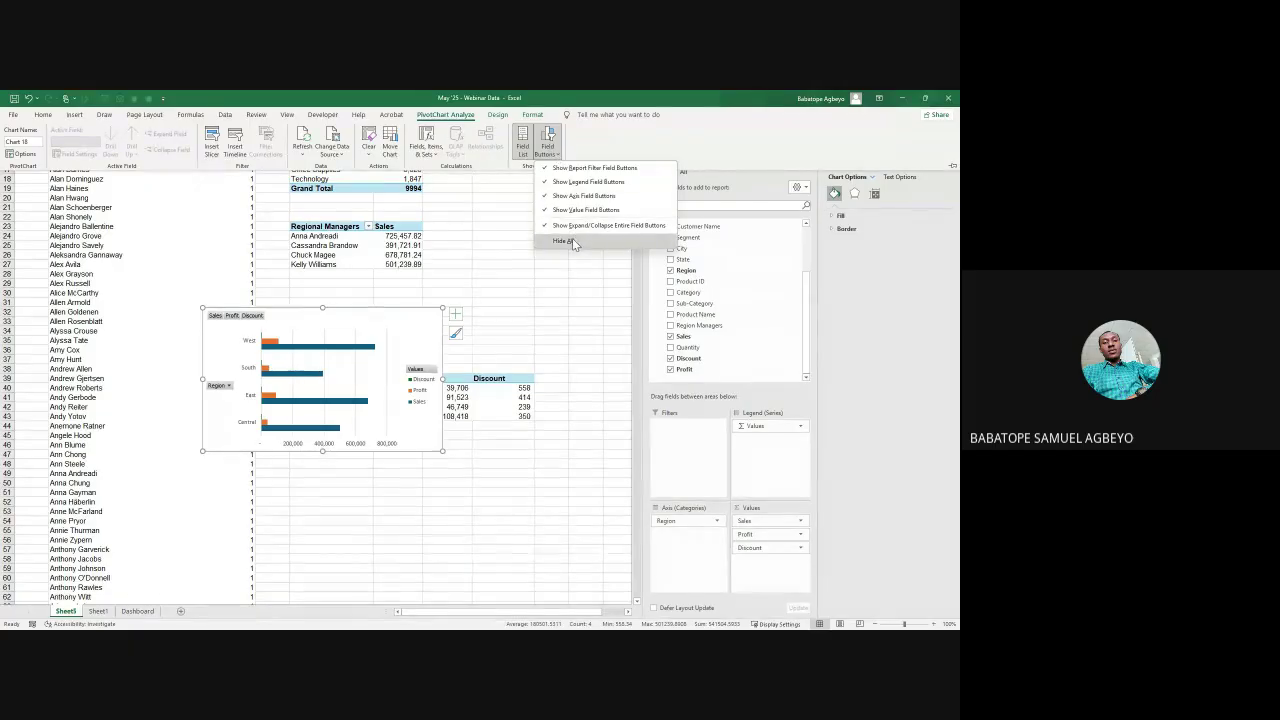
{"action": "left_click", "coordinate": [572, 238]}
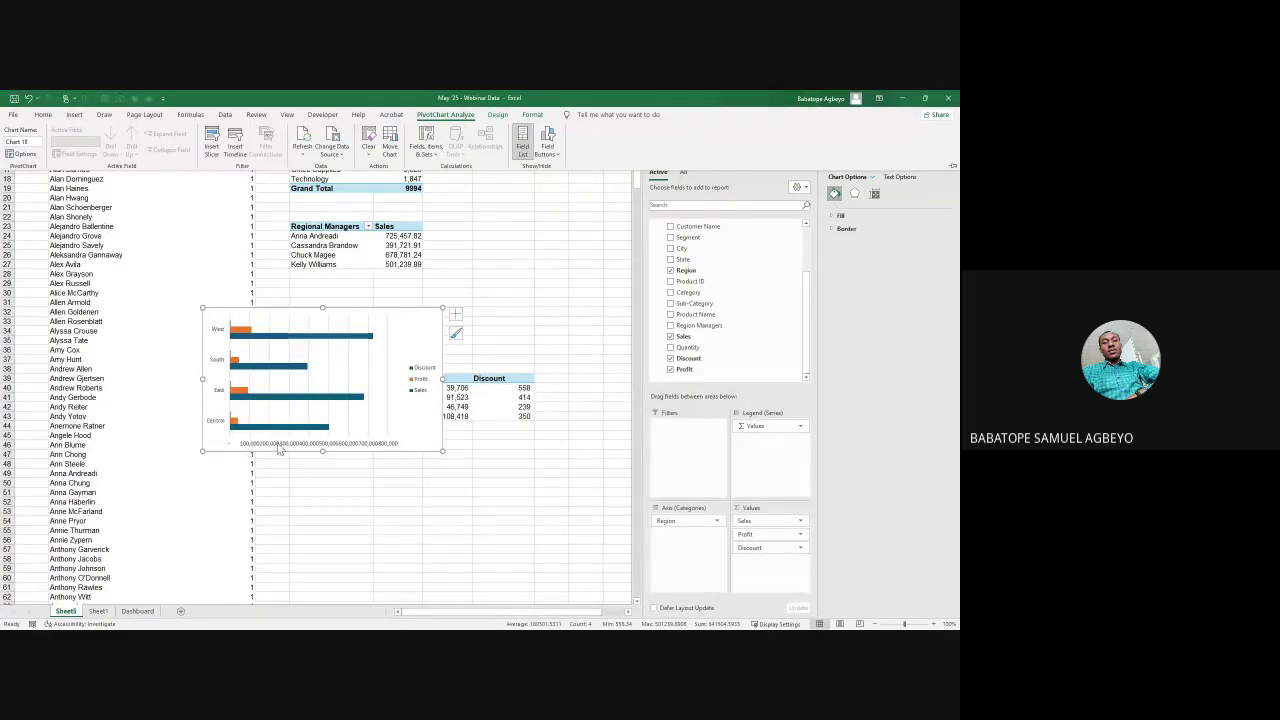
Step: Show the region categories on the bar chart's vertical axis in reverse order
{"action": "left_click", "coordinate": [215, 425]}
{"action": "right_click", "coordinate": [215, 425]}
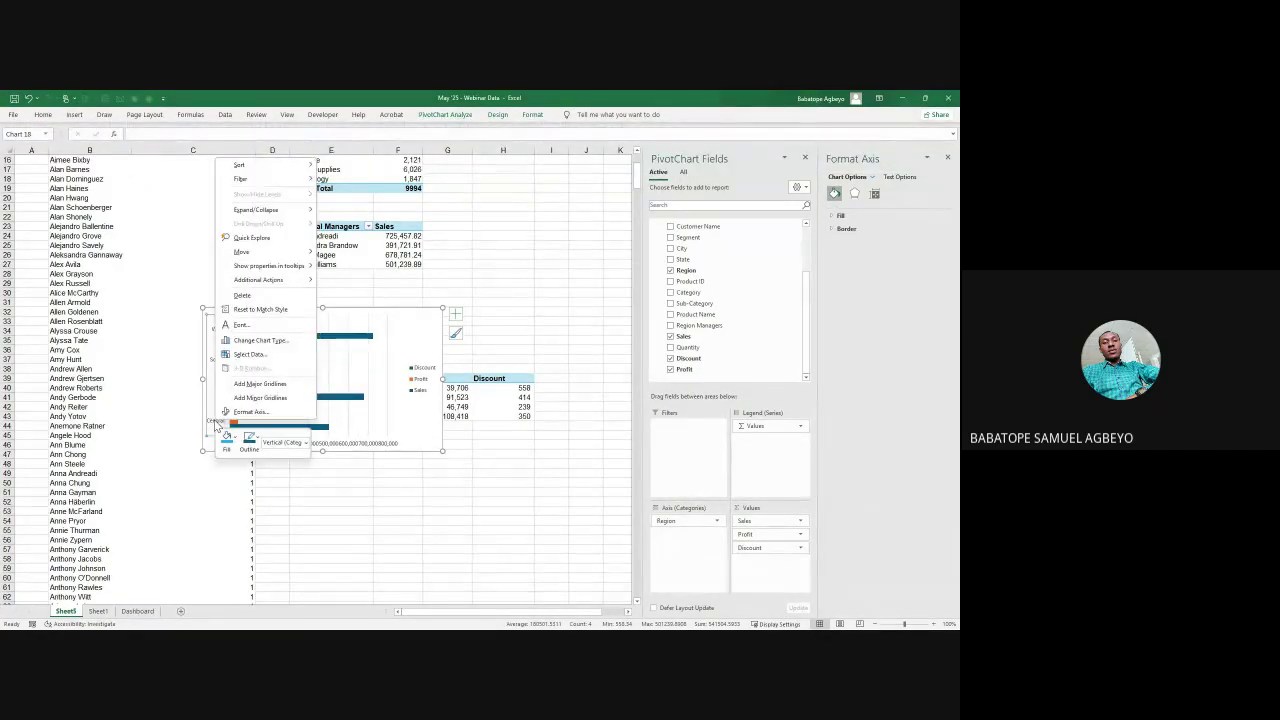
{"action": "left_click", "coordinate": [252, 412]}
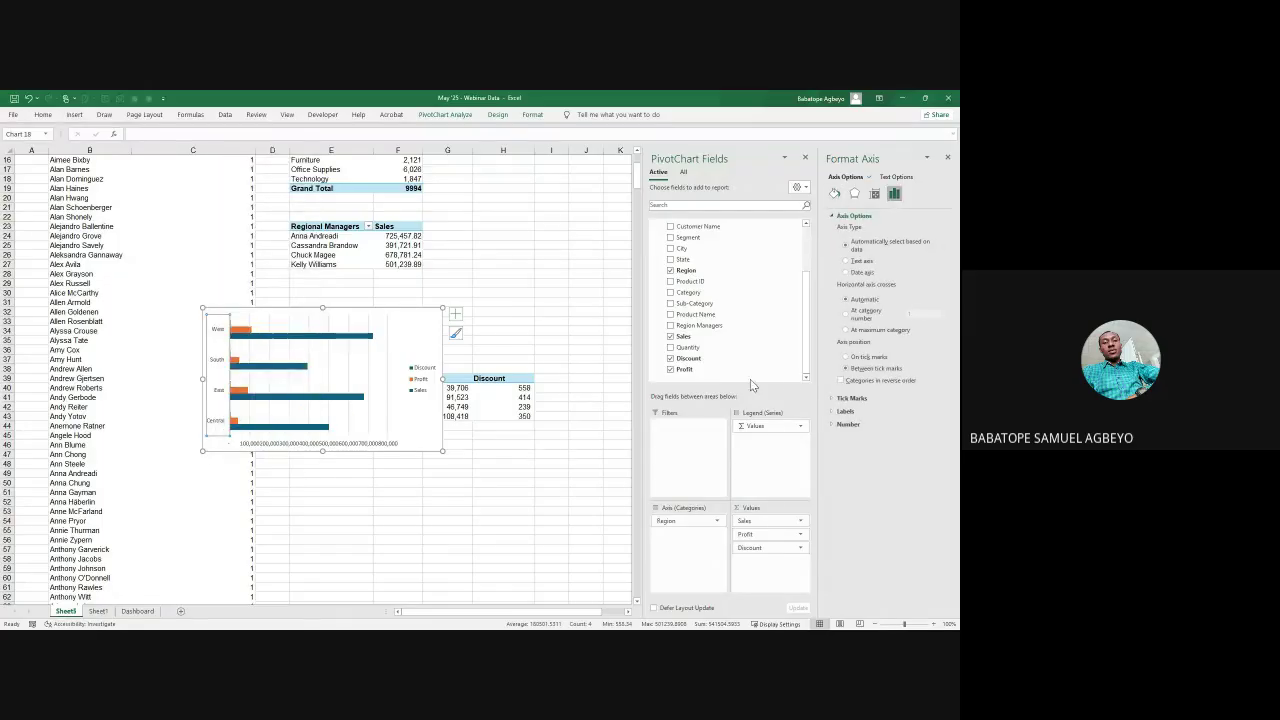
{"action": "left_click", "coordinate": [841, 381]}
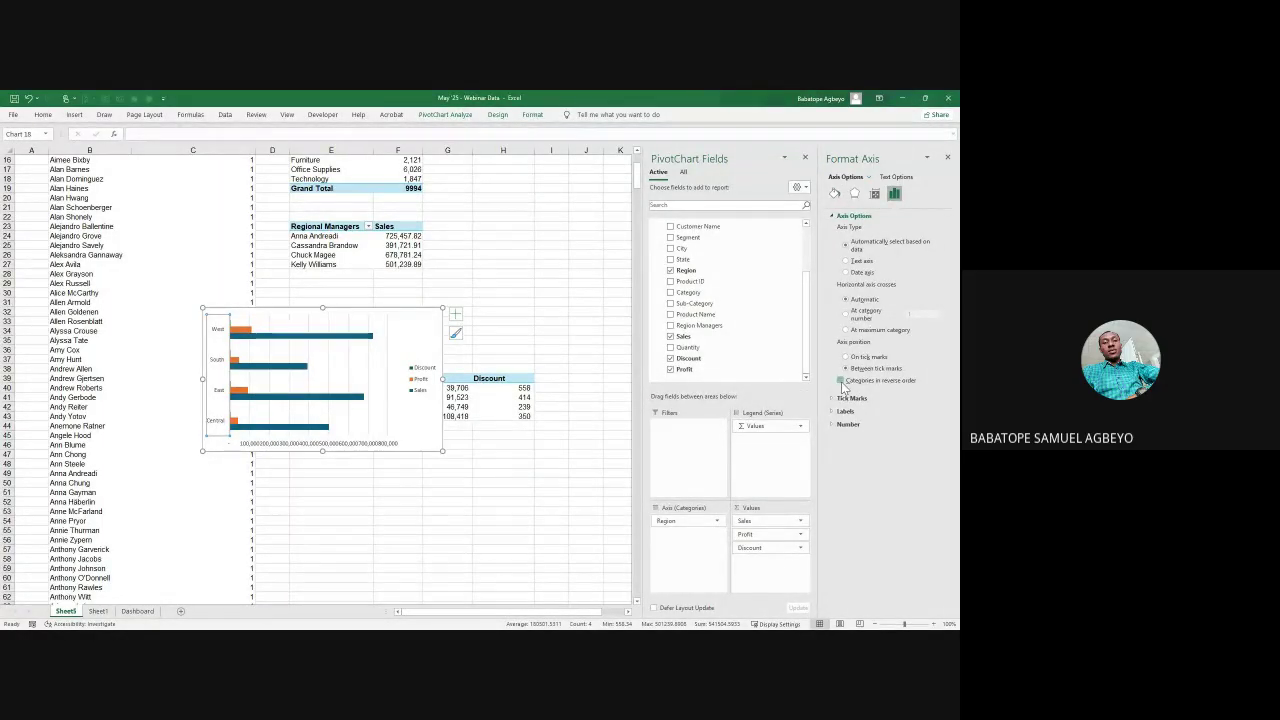
Step: Delete the bar chart's horizontal value axis and add data labels to the bars
{"action": "left_click", "coordinate": [374, 316]}
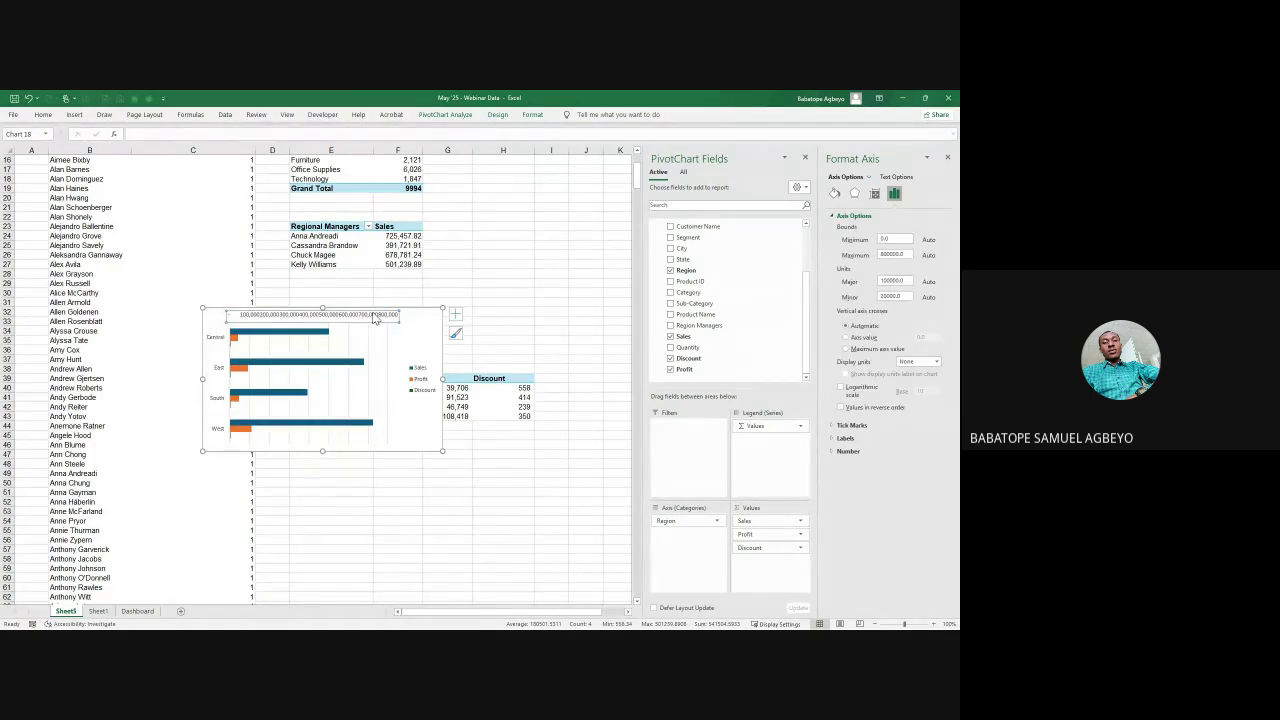
{"action": "key", "text": "Delete"}
{"action": "left_click", "coordinate": [456, 316]}
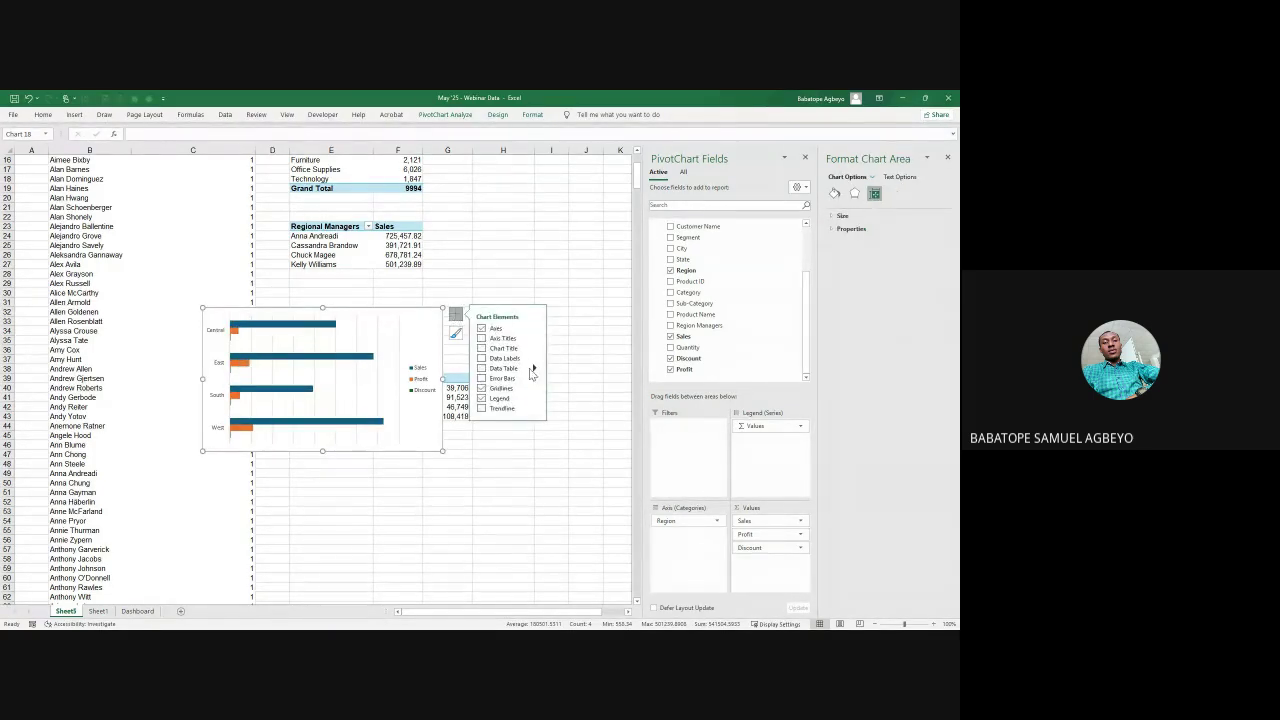
{"action": "left_click", "coordinate": [481, 358]}
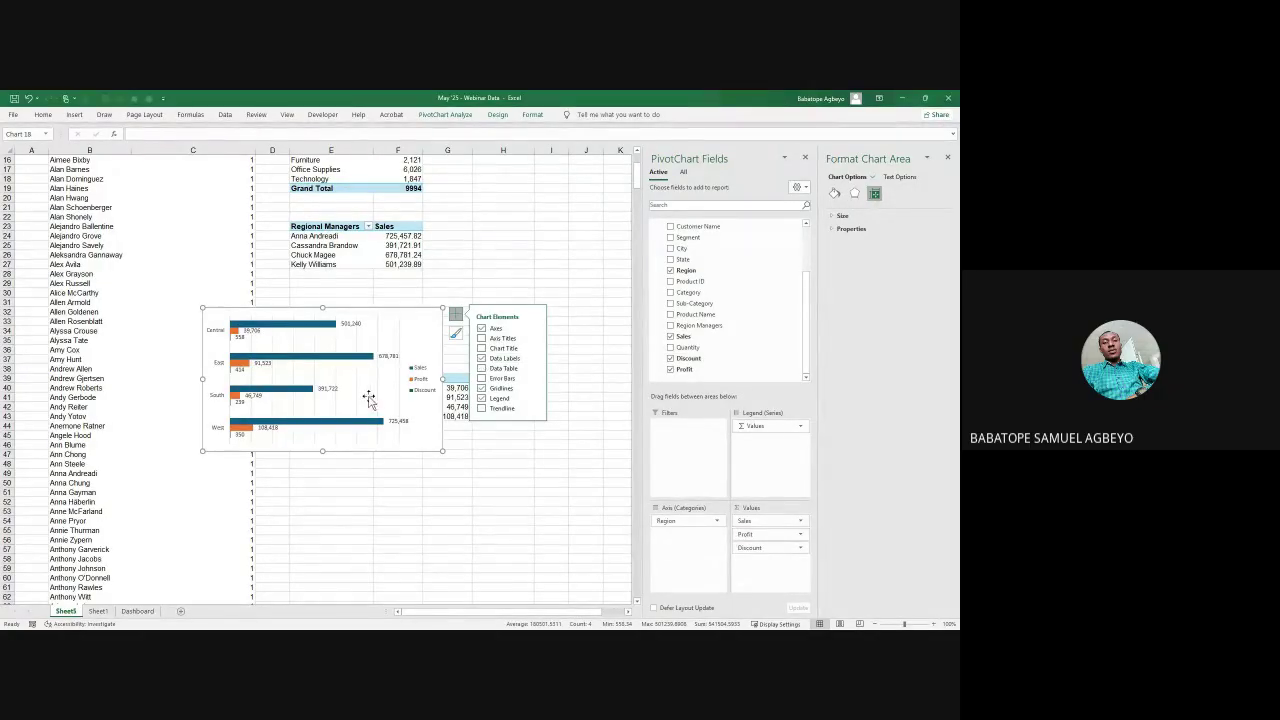
Step: Position the bar chart's legend at the bottom and allow it to overlap the chart
{"action": "left_click", "coordinate": [420, 378]}
{"action": "right_click", "coordinate": [420, 378]}
{"action": "left_click", "coordinate": [463, 467]}
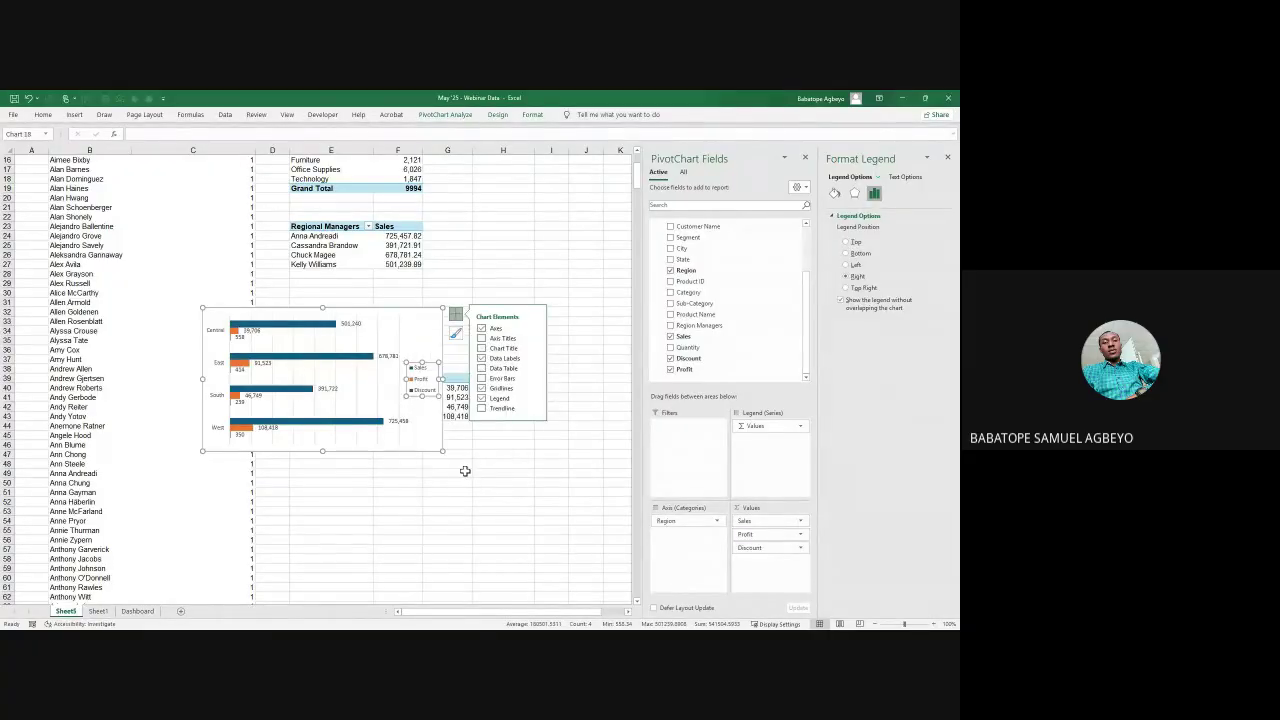
{"action": "left_click", "coordinate": [847, 254]}
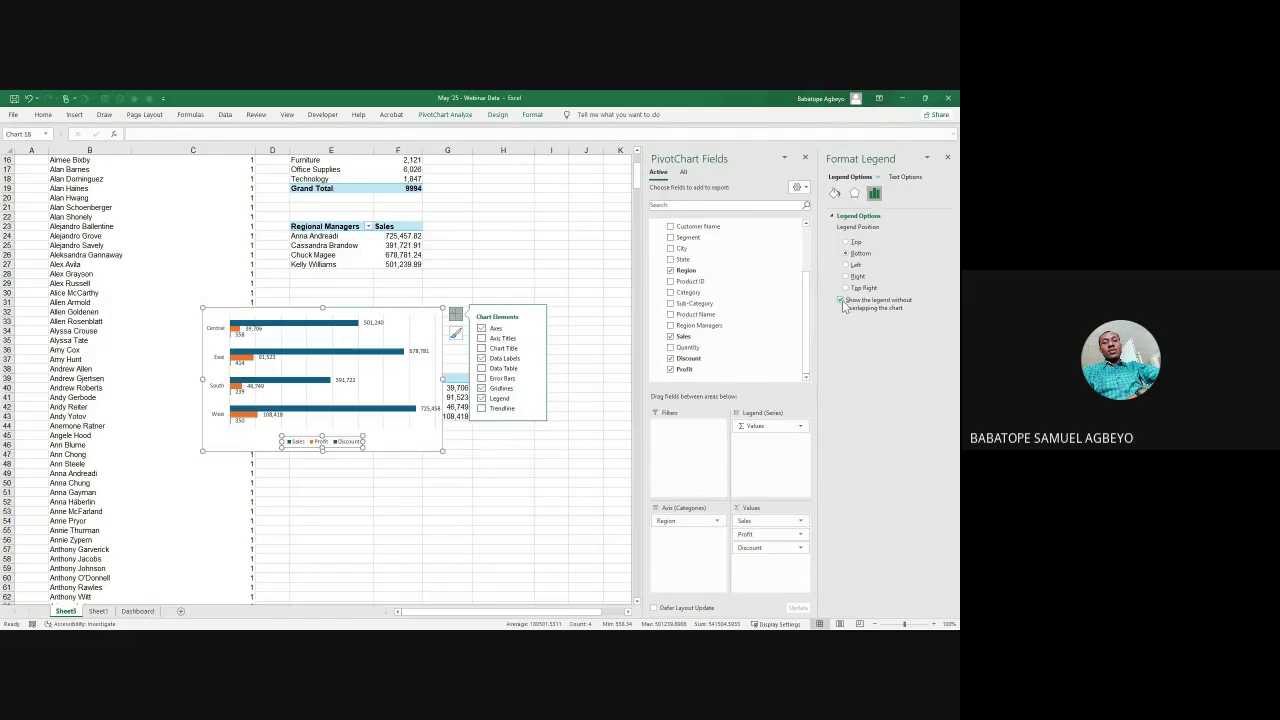
{"action": "left_click", "coordinate": [841, 301]}
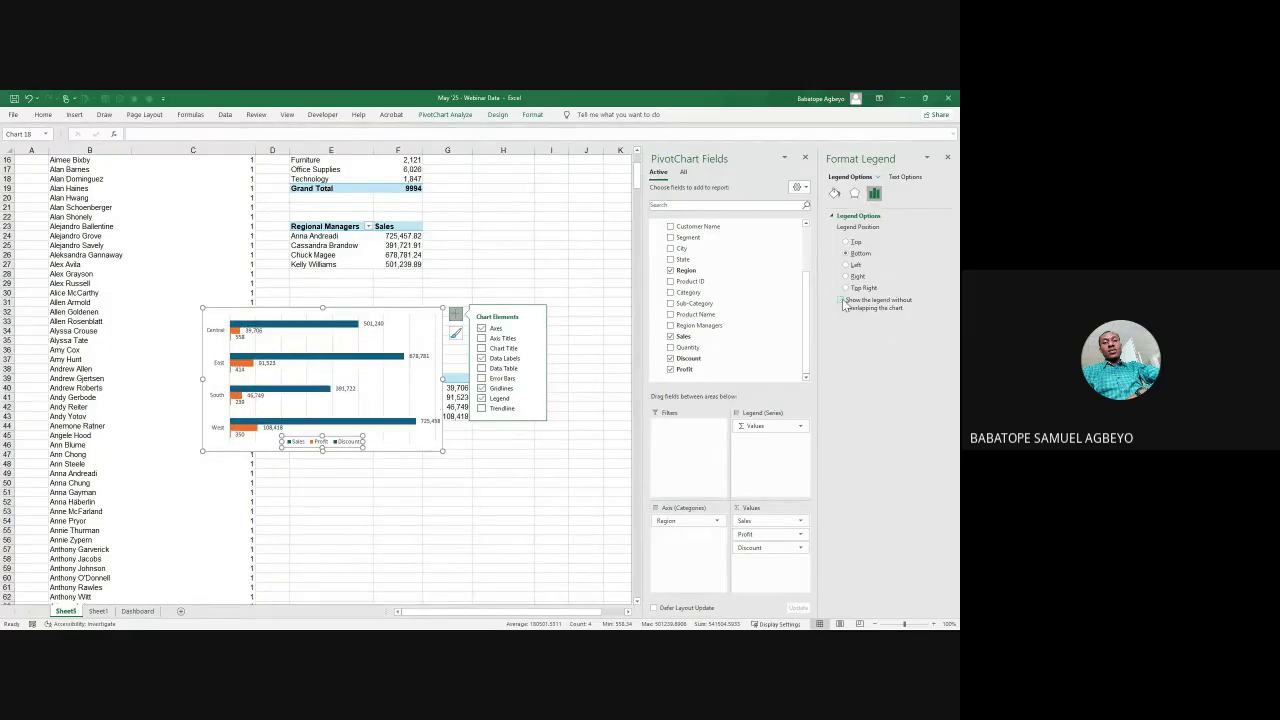
Step: Move the finished regional bar chart from the pivot tables sheet to the Dashboard sheet by cutting and pasting it
{"action": "left_click", "coordinate": [409, 397]}
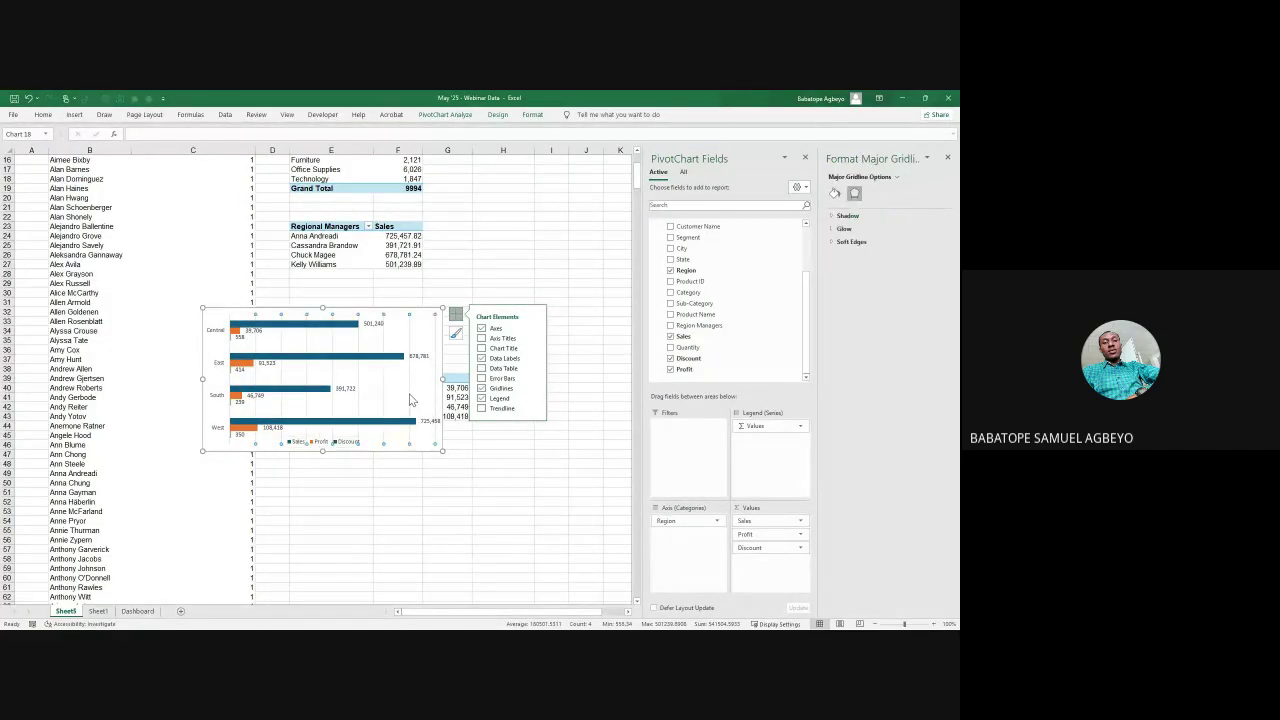
{"action": "left_click", "coordinate": [420, 311]}
{"action": "key", "text": "ctrl+x"}
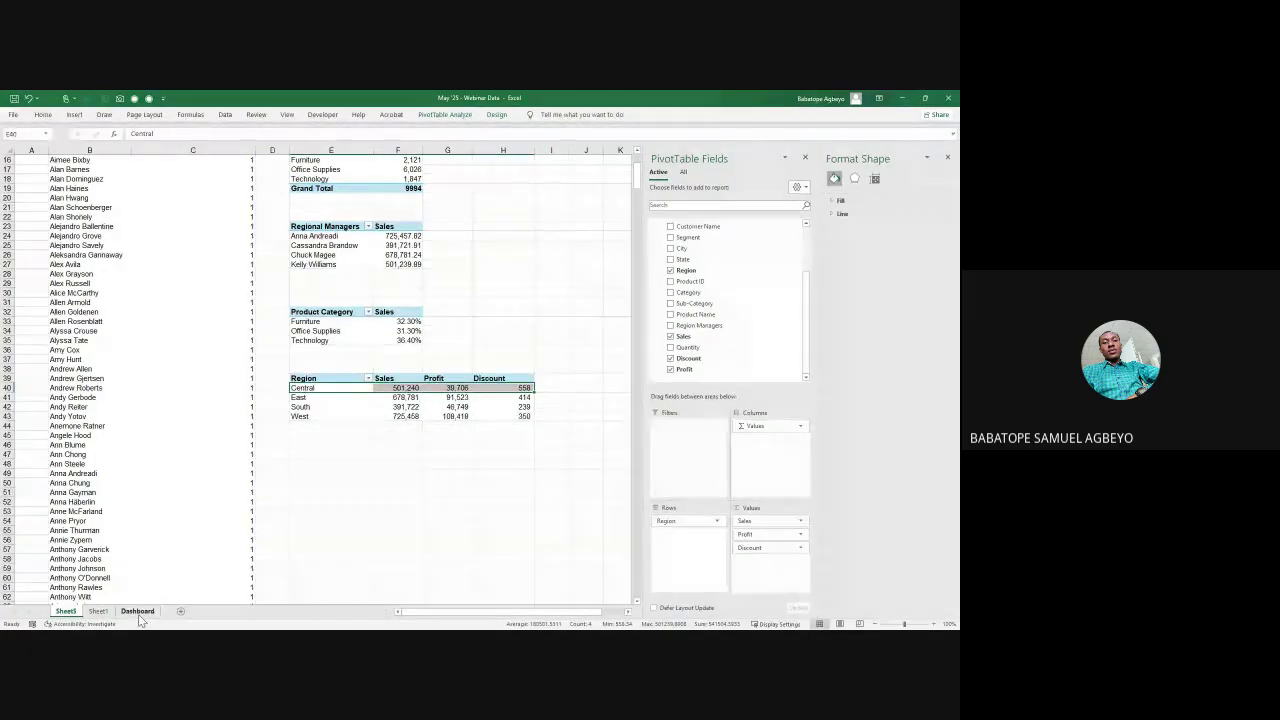
{"action": "left_click", "coordinate": [137, 611]}
{"action": "left_click", "coordinate": [520, 345]}
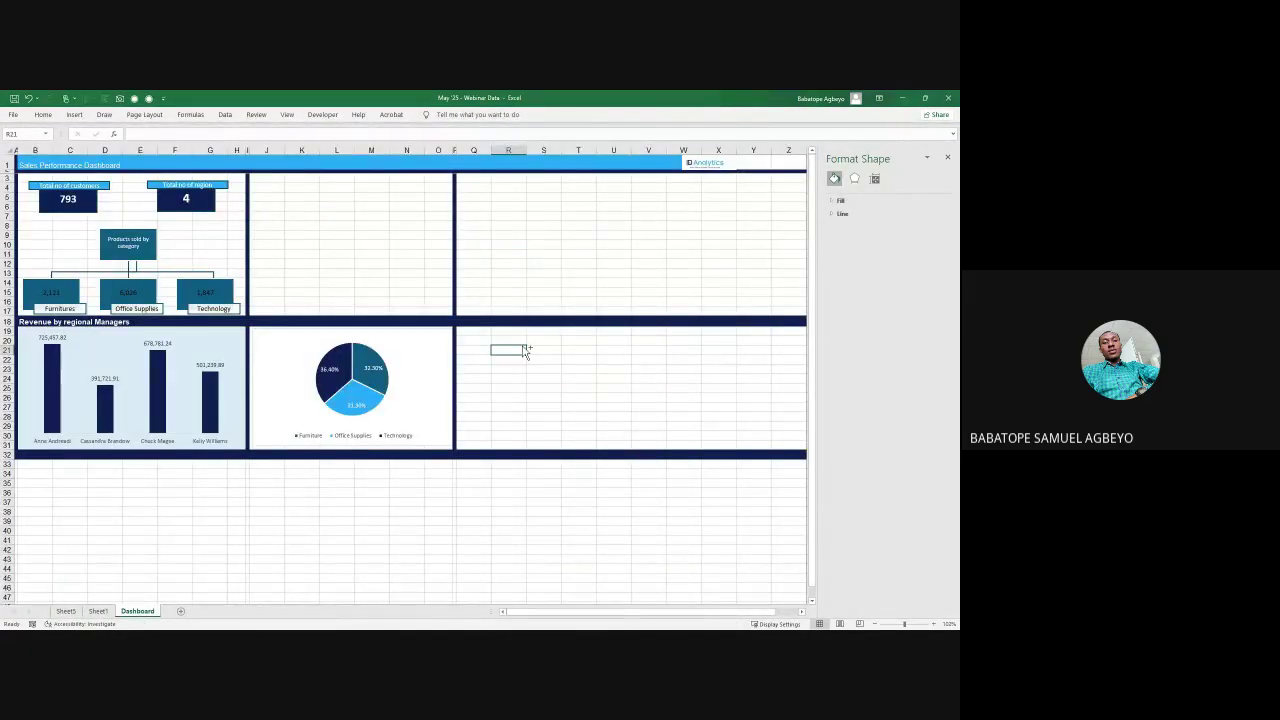
{"action": "key", "text": "ctrl+v"}
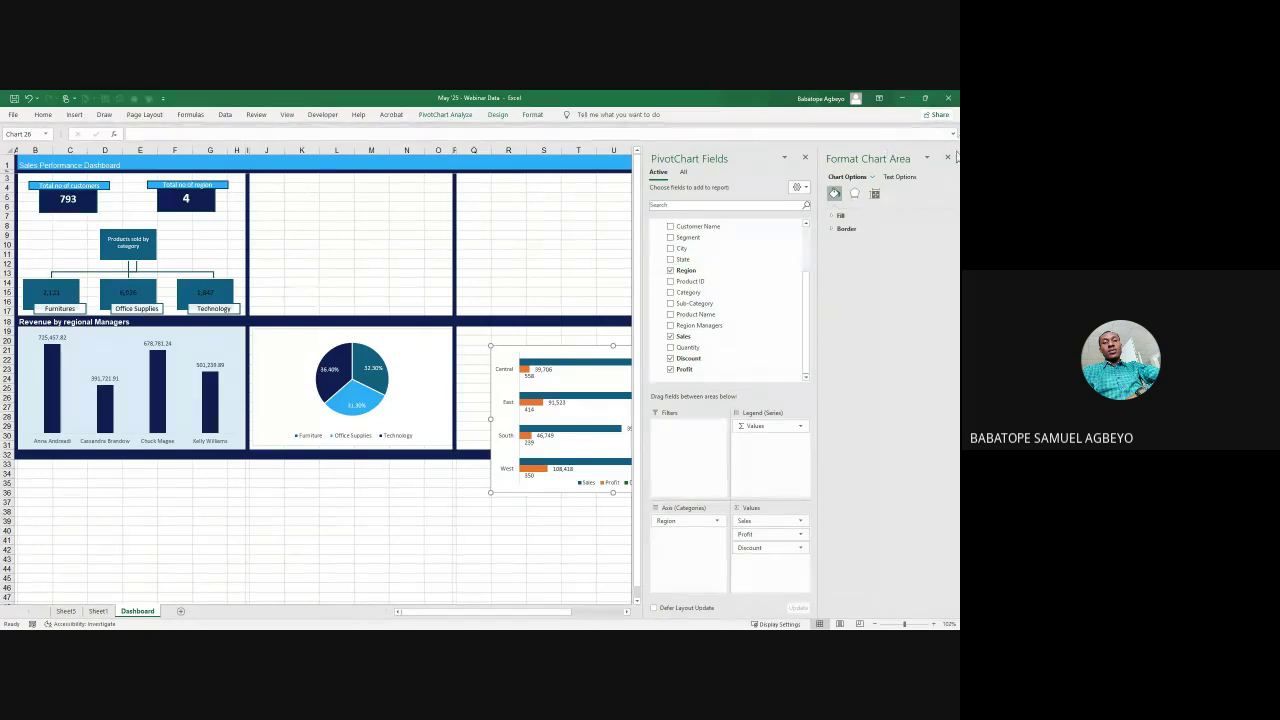
Step: Close the formatting pane, then position and resize the bar chart to fit the empty panel beside the pie chart
{"action": "left_click", "coordinate": [948, 158]}
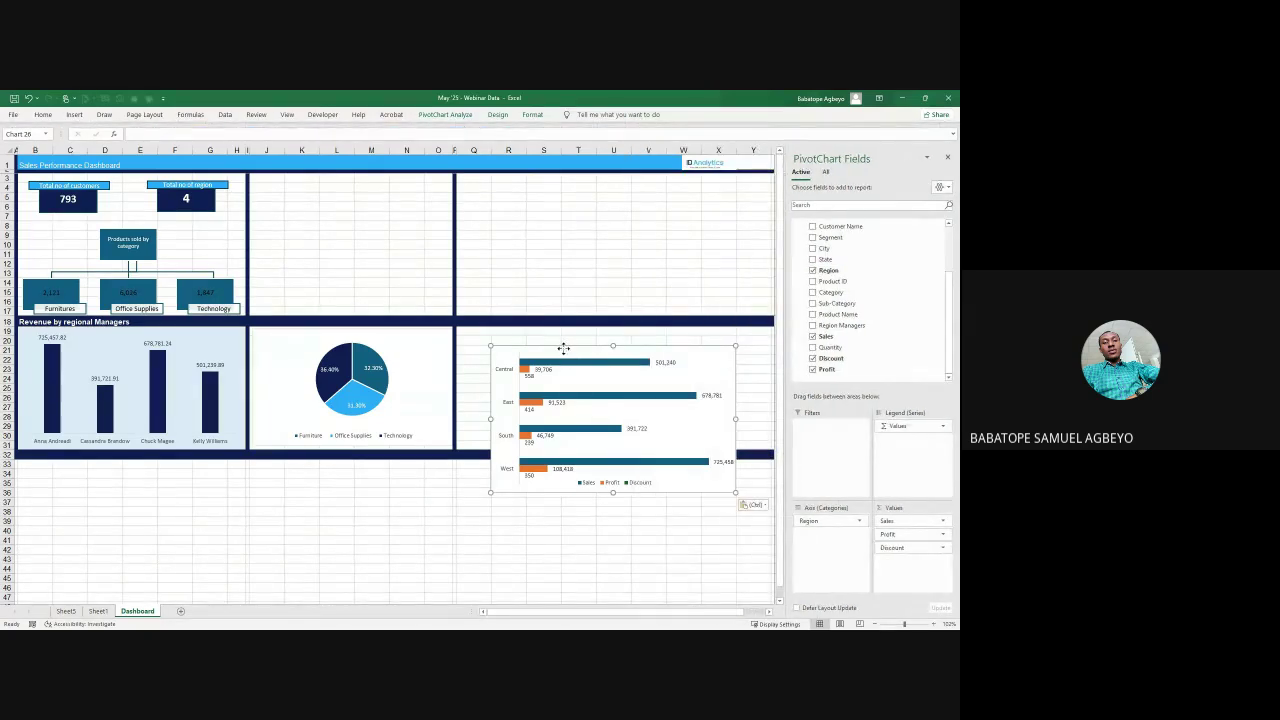
{"action": "left_click_drag", "start_coordinate": [563, 346], "coordinate": [530, 329]}
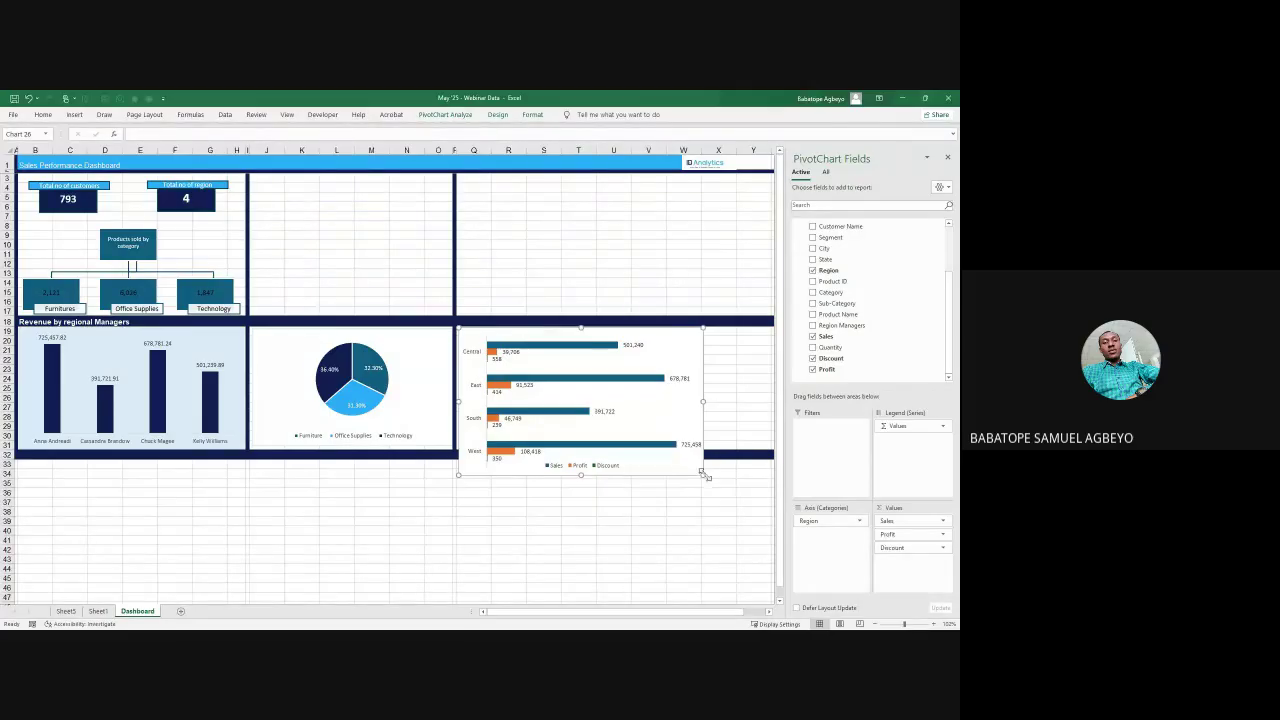
{"action": "left_click_drag", "start_coordinate": [703, 476], "coordinate": [693, 447]}
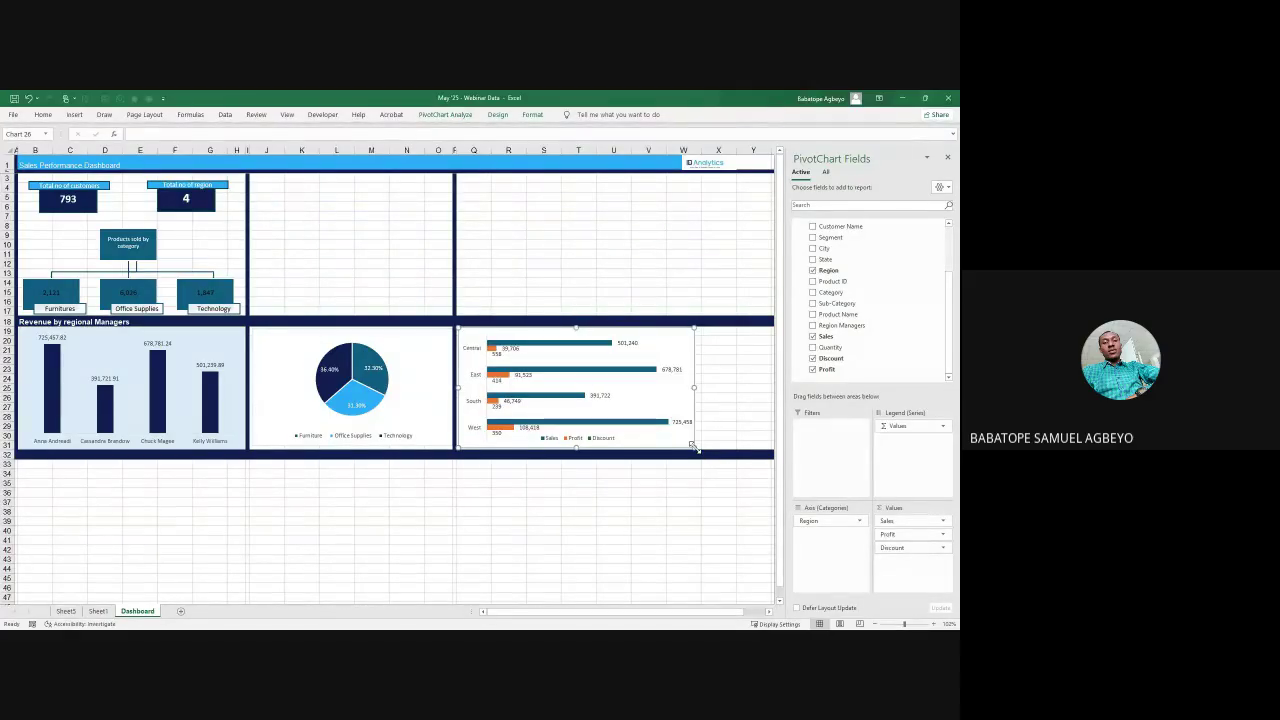
Step: Enter the heading "Revenue by Product Category" in cell J18 above the pie chart
{"action": "left_click", "coordinate": [257, 320]}
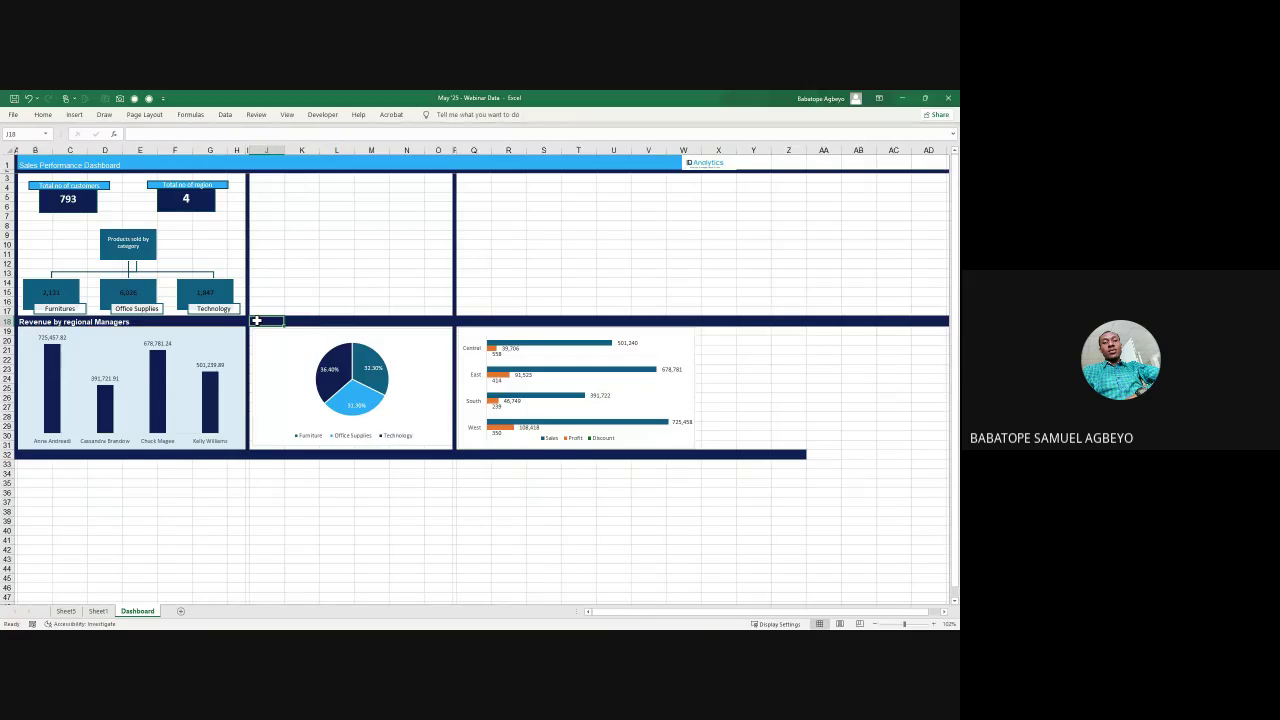
{"action": "type", "text": "Revenue"}
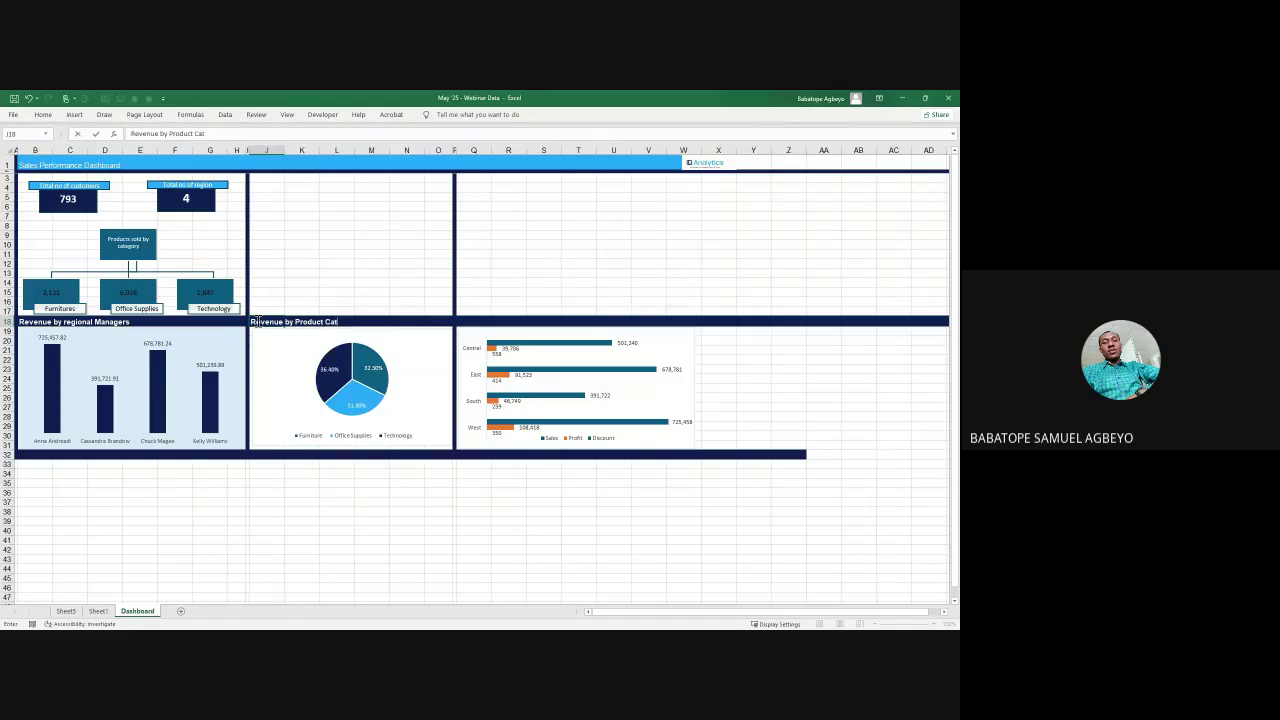
{"action": "type", "text": "by Product Category"}
{"action": "key", "text": "Right"}
Step: Enter the heading "Revenue, Profit and Discount by Region" in cell Q18 above the bar chart
{"action": "key", "text": "Right"}
{"action": "key", "text": "Right"}
{"action": "key", "text": "Right"}
{"action": "key", "text": "Right"}
{"action": "key", "text": "Right"}
{"action": "key", "text": "Right"}
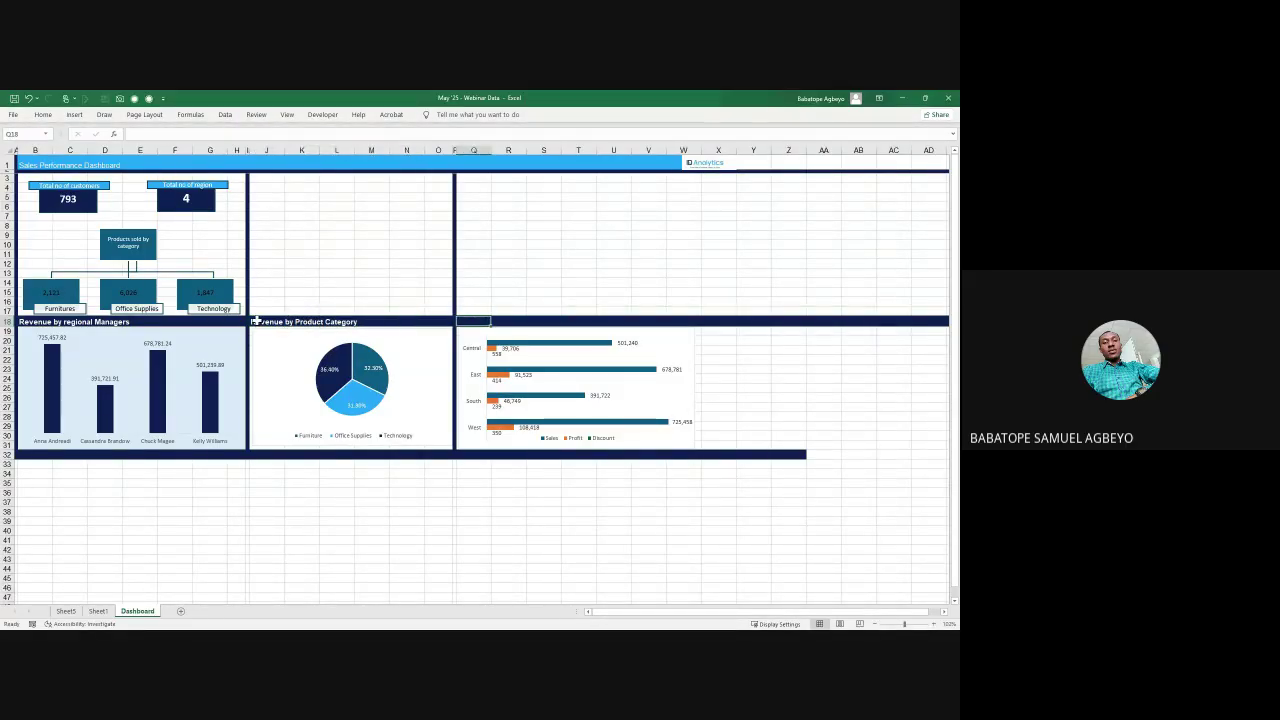
{"action": "type", "text": "Rev"}
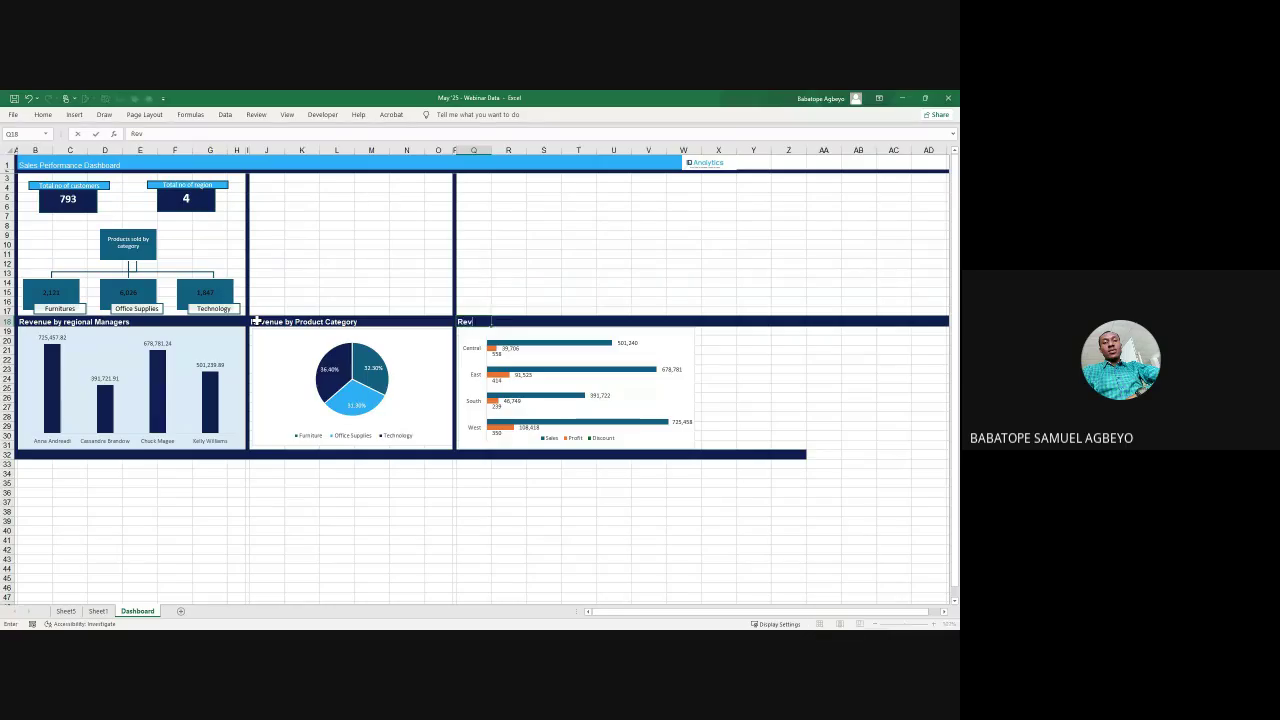
{"action": "key", "text": "BackSpace"}
{"action": "key", "text": "BackSpace"}
{"action": "type", "text": "t and Discount by"}
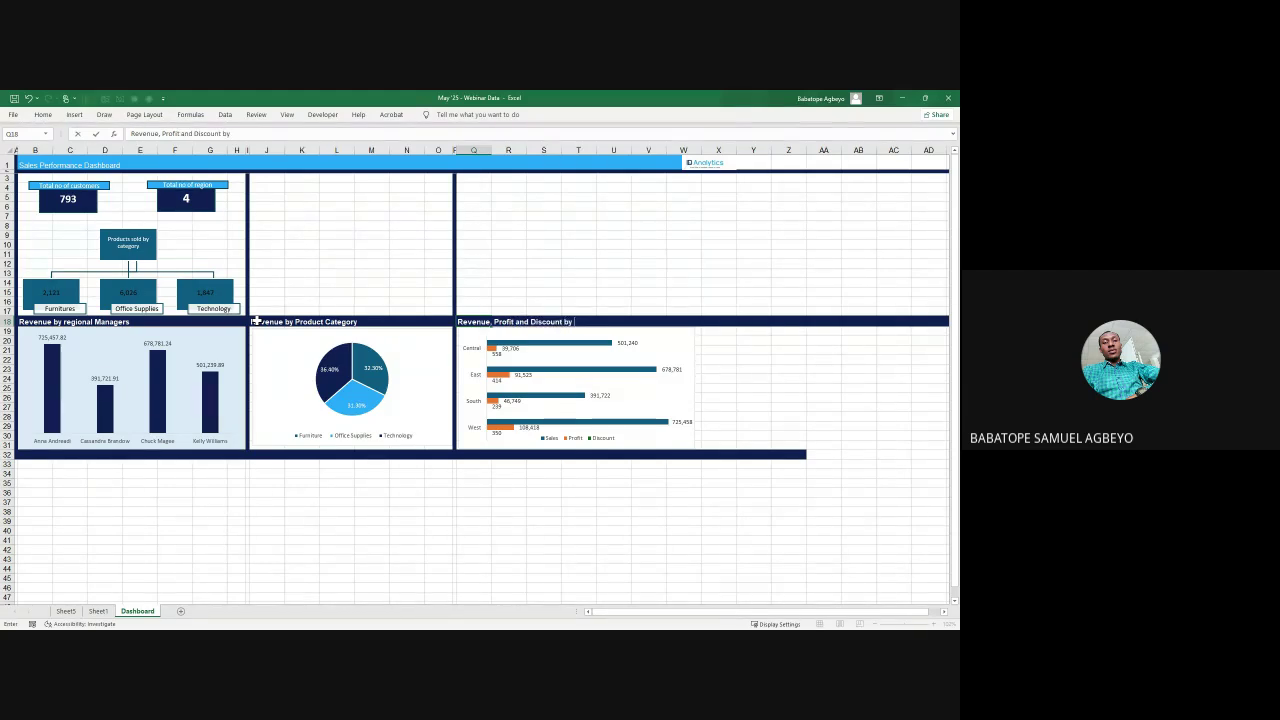
{"action": "type", "text": " Region"}
{"action": "key", "text": "Return"}
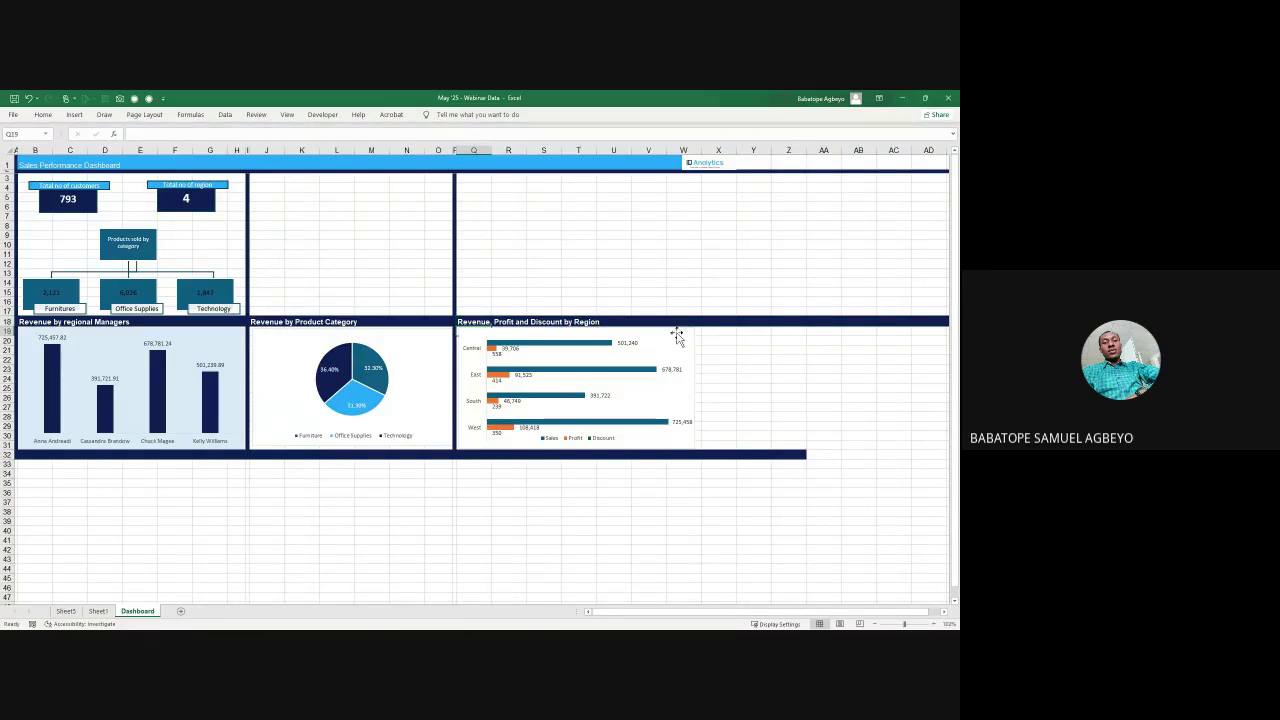
Step: Fill the pie chart's background with the light blue used behind the regional managers chart
{"action": "left_click", "coordinate": [426, 336]}
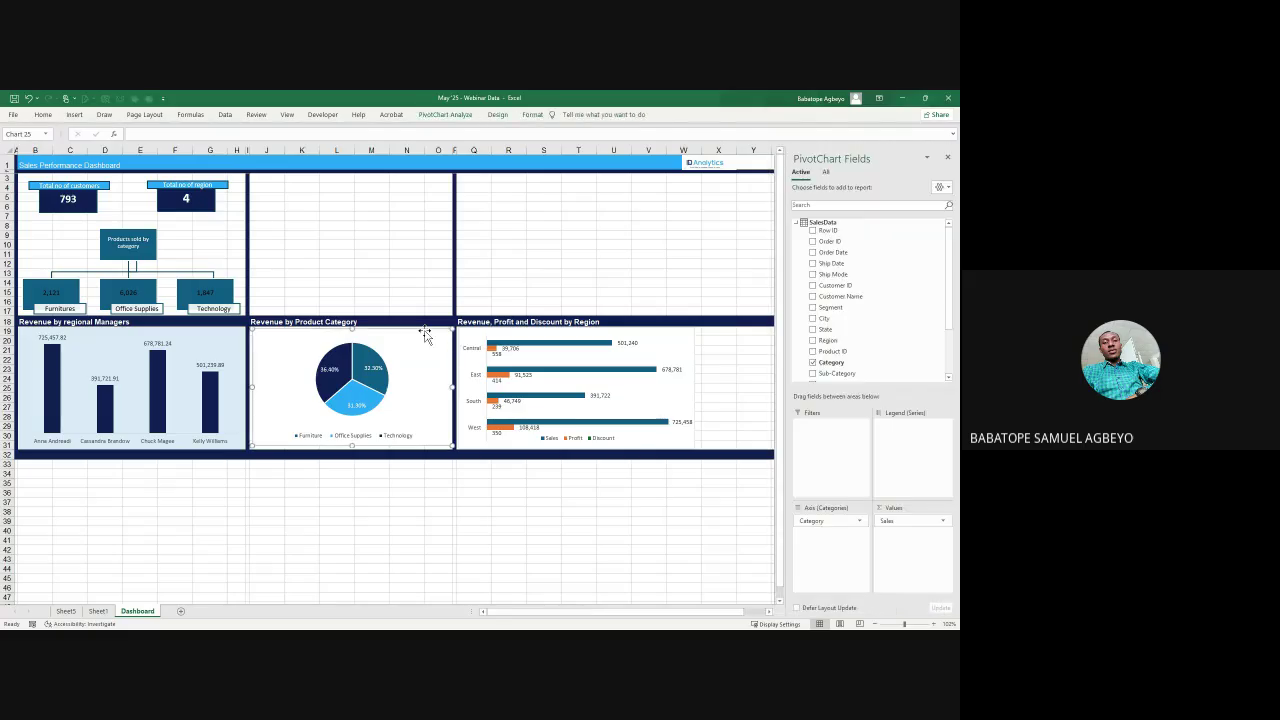
{"action": "left_click", "coordinate": [532, 114]}
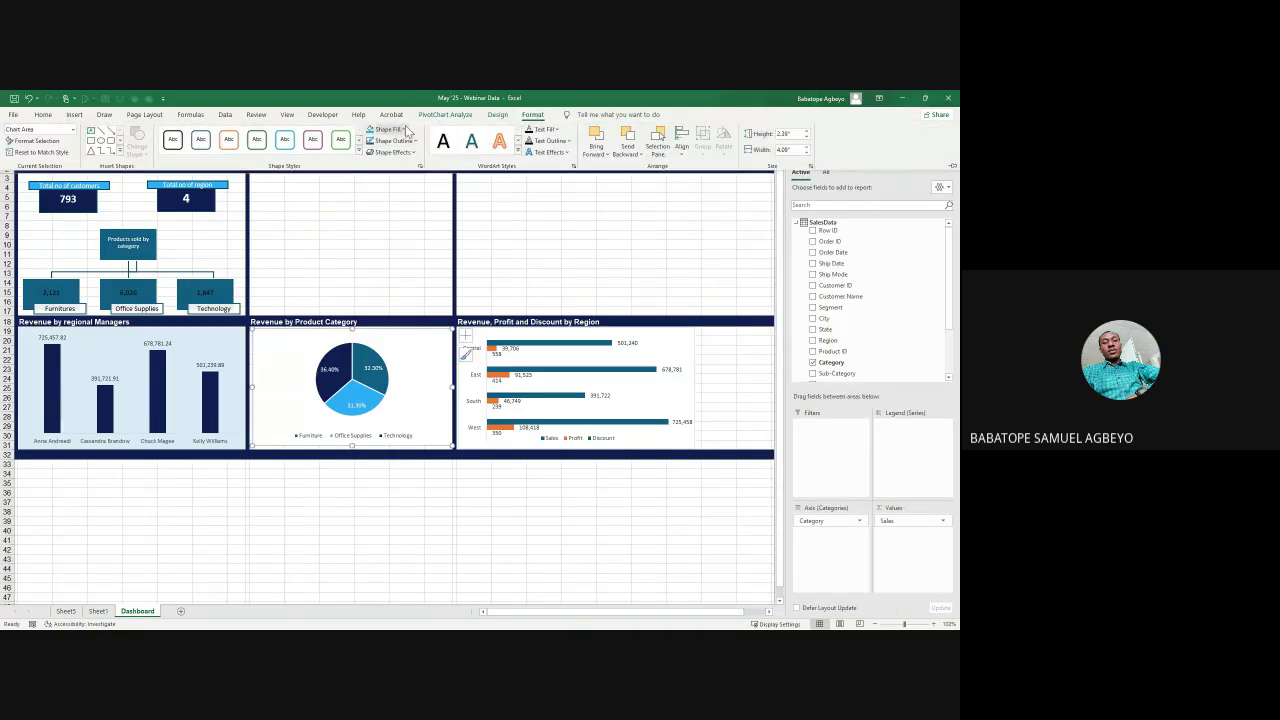
{"action": "left_click", "coordinate": [370, 130]}
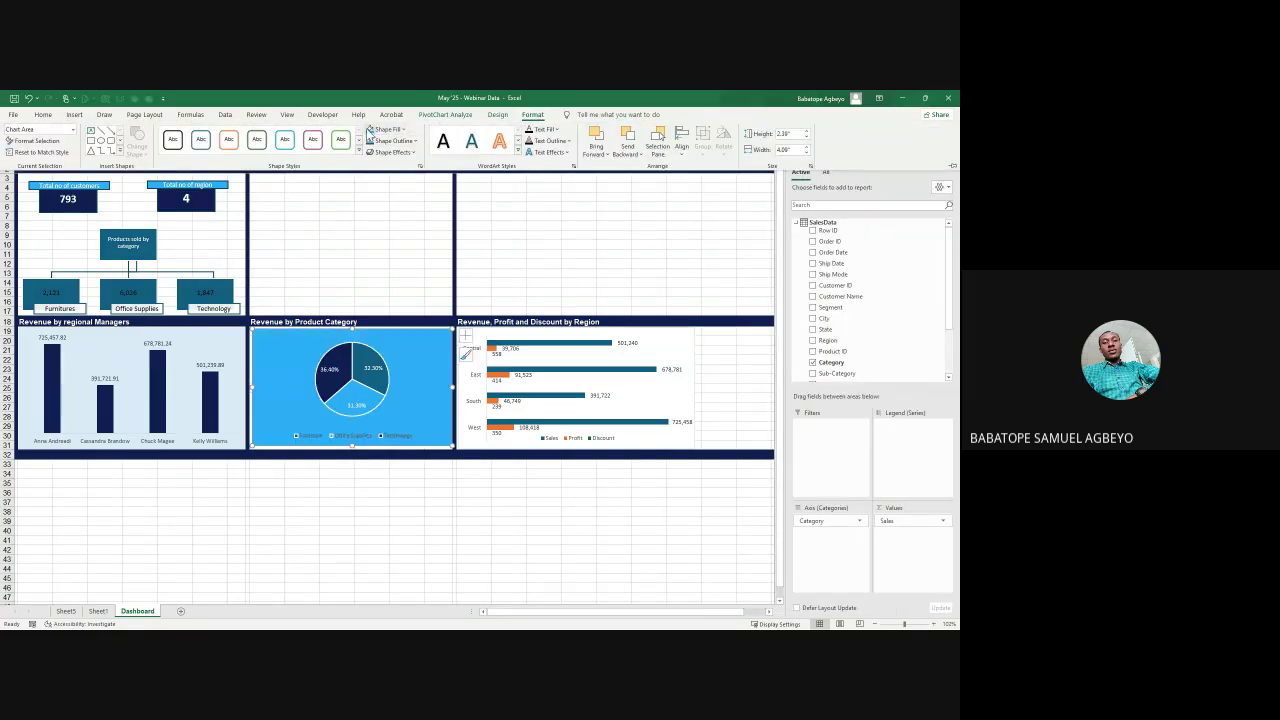
{"action": "left_click", "coordinate": [404, 130]}
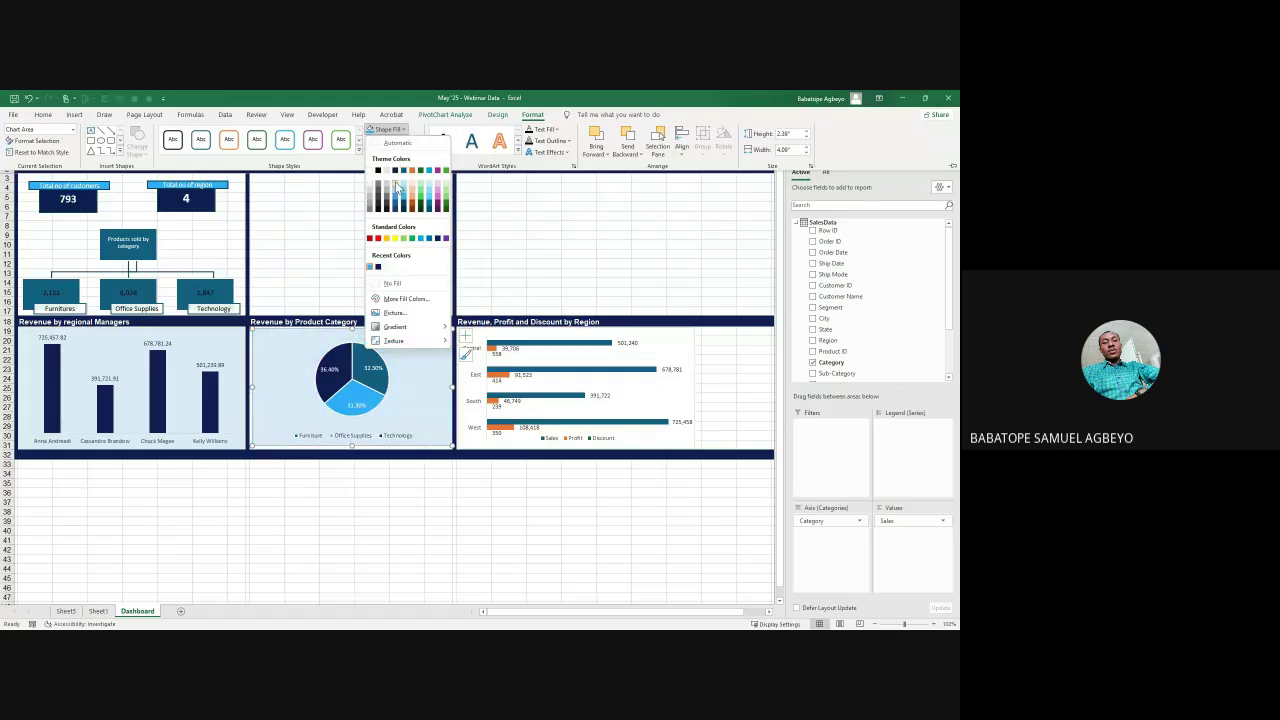
{"action": "left_click", "coordinate": [397, 187]}
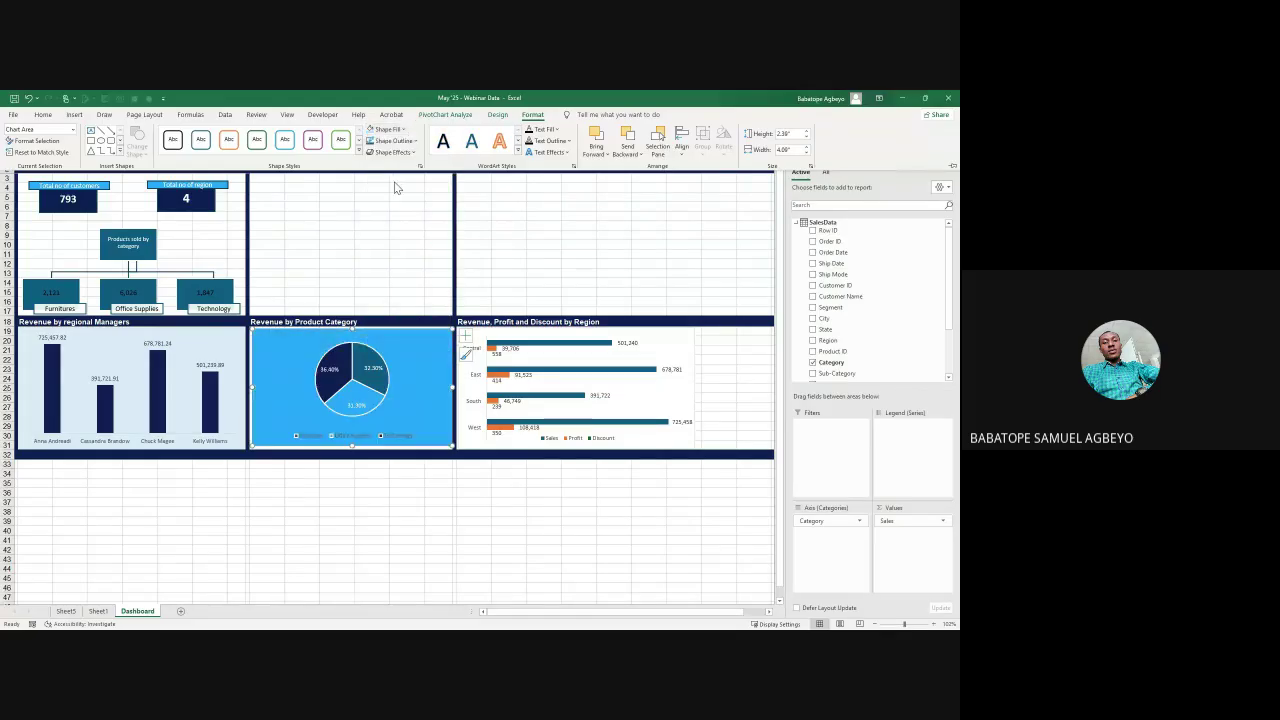
Step: Fill the regional bar chart's background with the same light blue as the other charts
{"action": "left_click", "coordinate": [671, 337]}
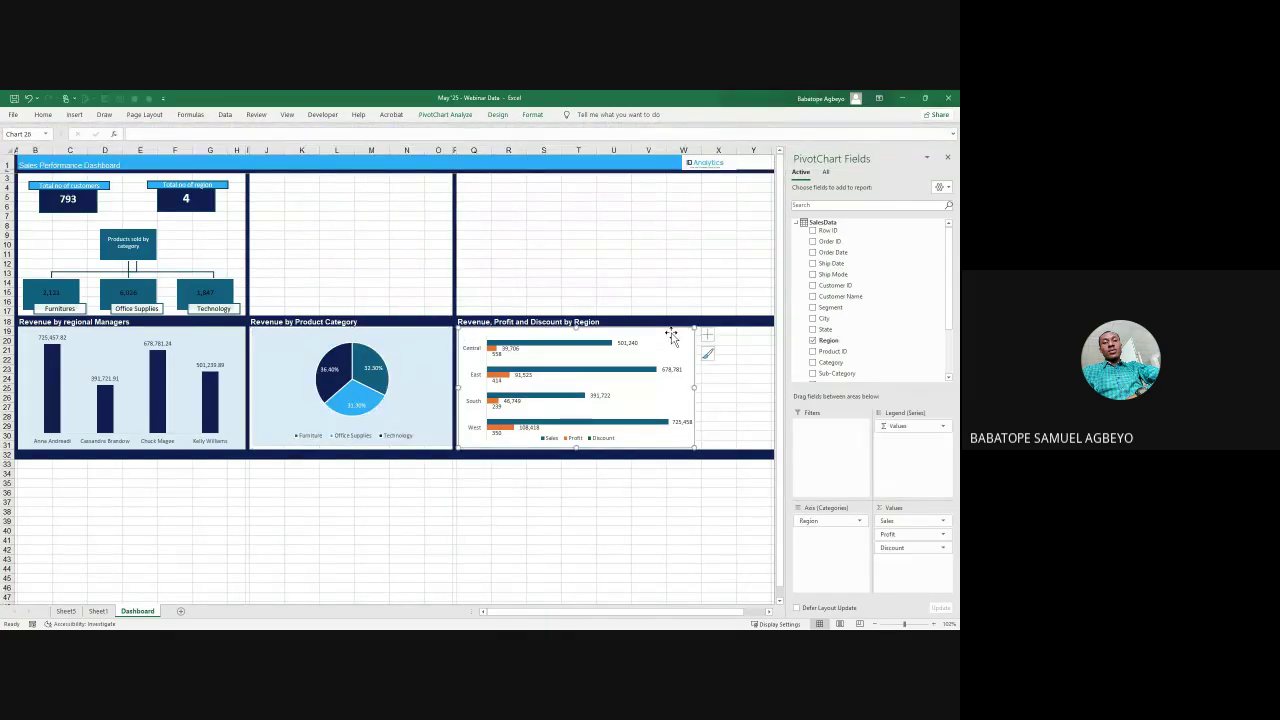
{"action": "left_click", "coordinate": [532, 114]}
{"action": "left_click", "coordinate": [285, 140]}
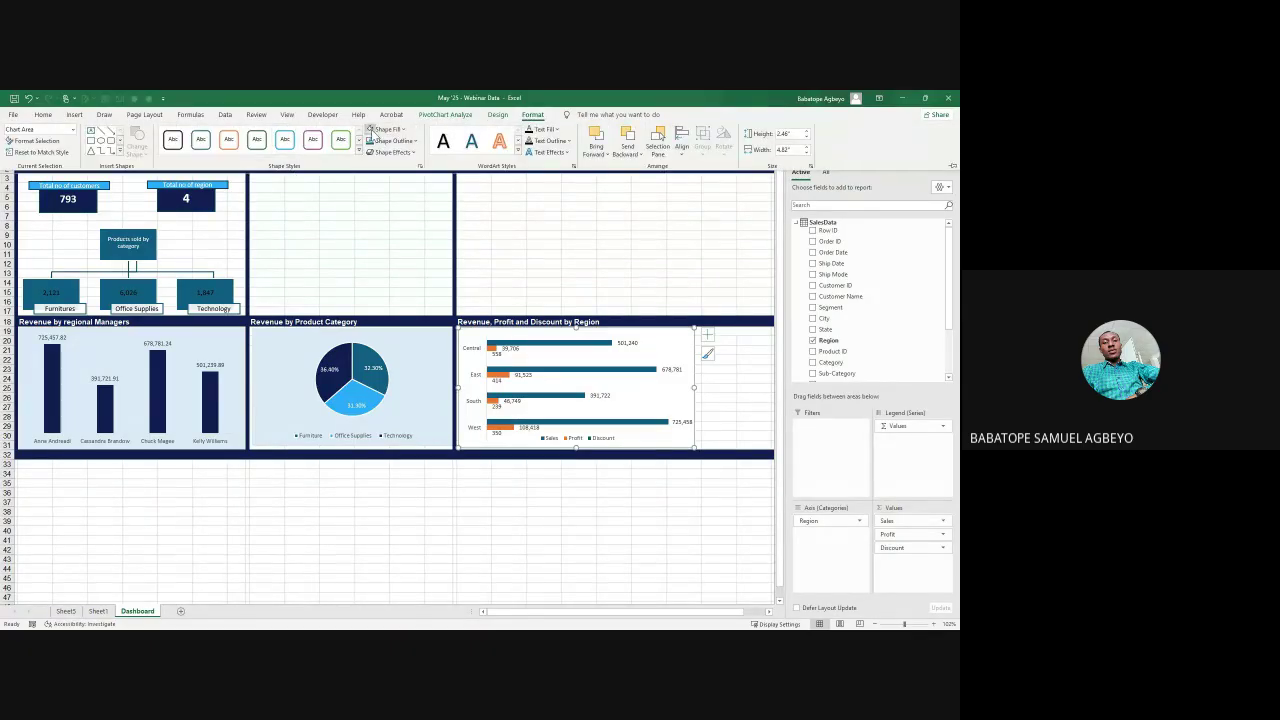
Step: Recolour the Sales series bars in the regional chart with the recently used dark navy
{"action": "left_click", "coordinate": [540, 347]}
{"action": "right_click", "coordinate": [540, 347]}
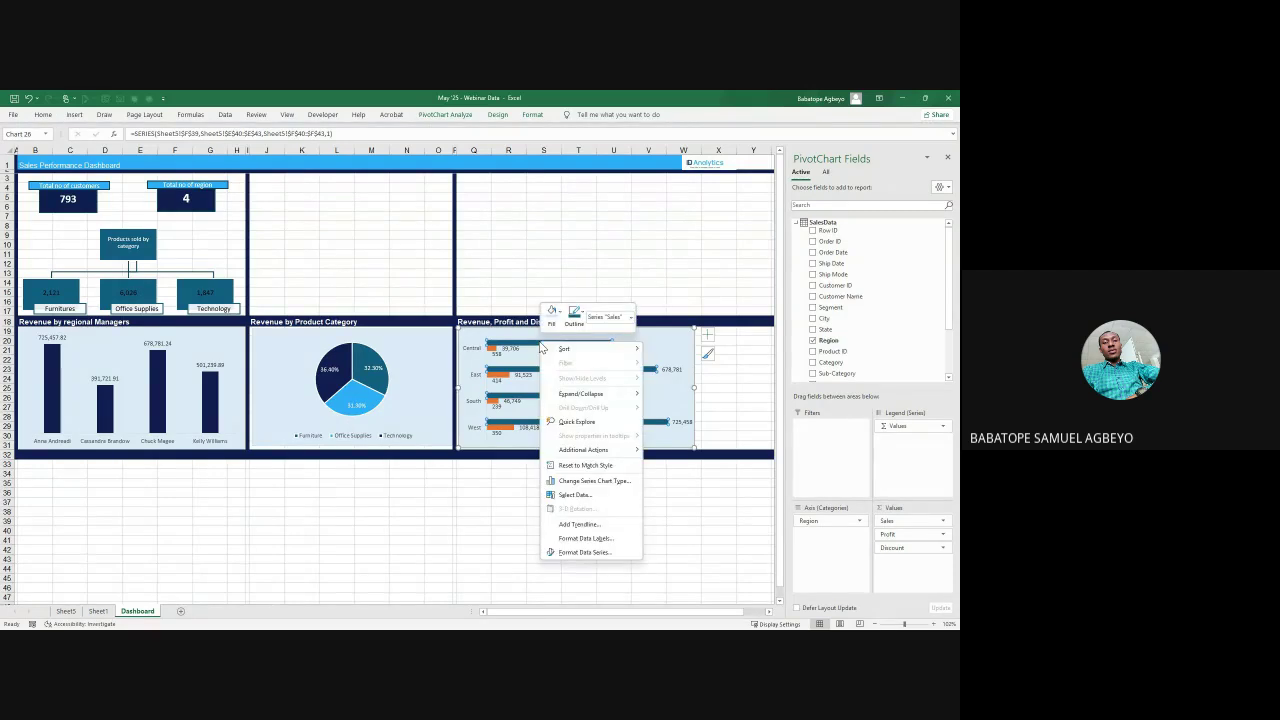
{"action": "left_click", "coordinate": [558, 313]}
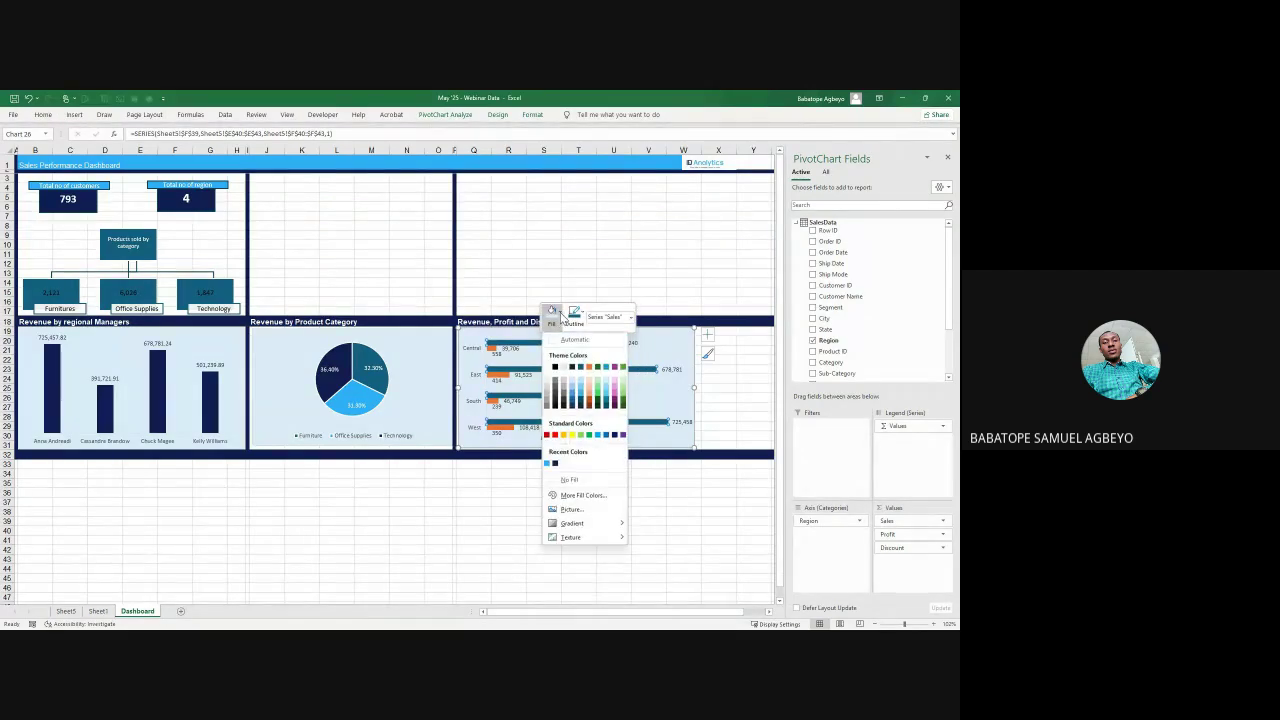
{"action": "left_click", "coordinate": [554, 464]}
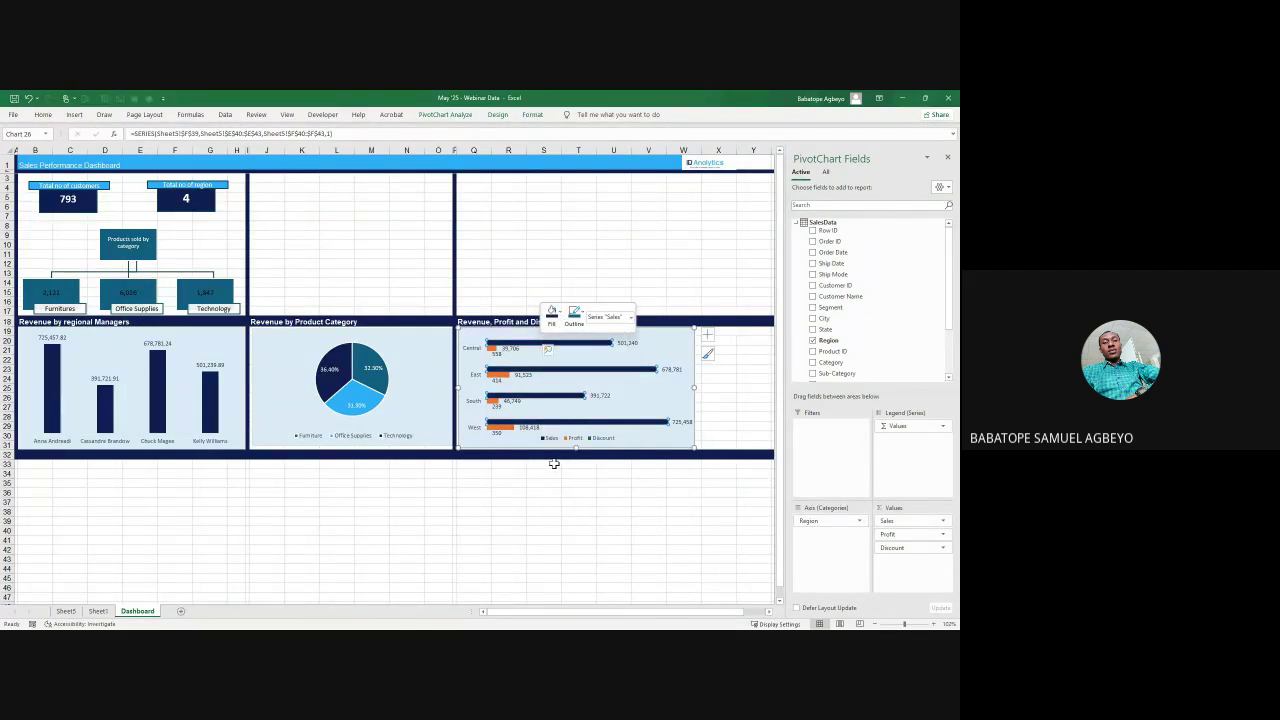
Step: Recolour the Profit series bars in the regional chart with the recently used blue and deselect the chart
{"action": "left_click", "coordinate": [503, 378]}
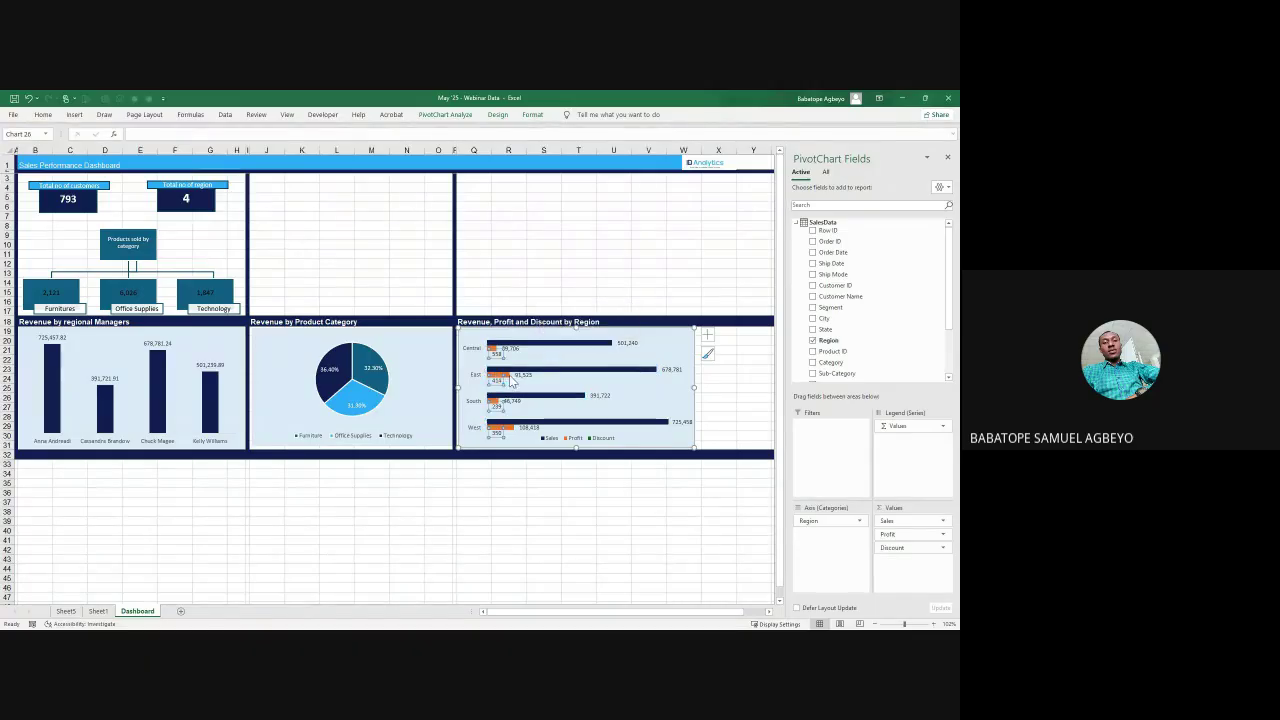
{"action": "right_click", "coordinate": [507, 378]}
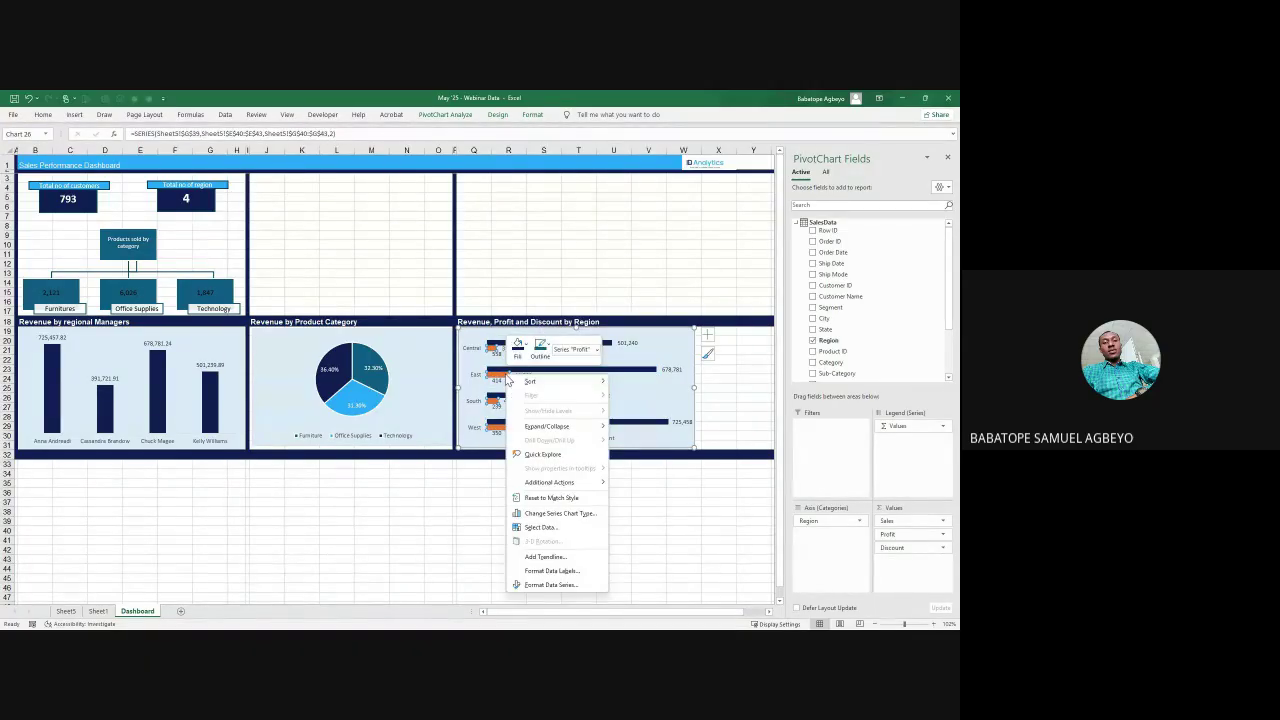
{"action": "left_click", "coordinate": [527, 350]}
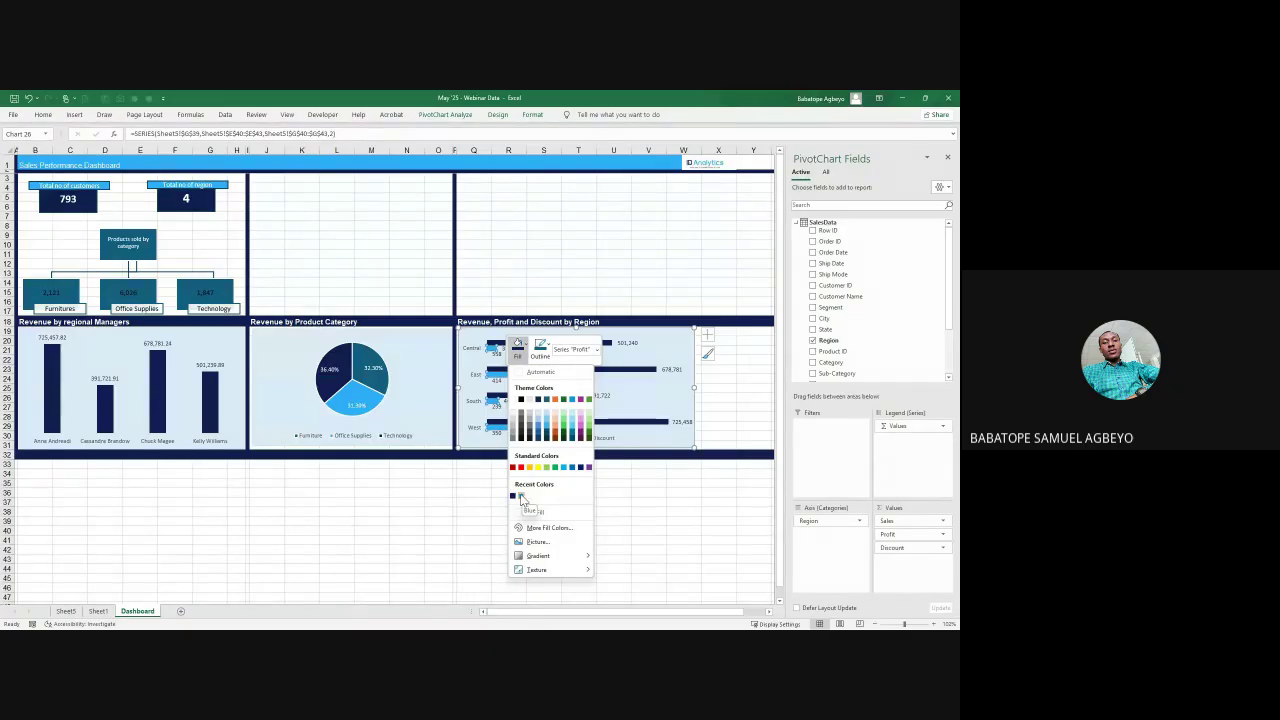
{"action": "left_click", "coordinate": [520, 498]}
{"action": "left_click", "coordinate": [439, 492]}
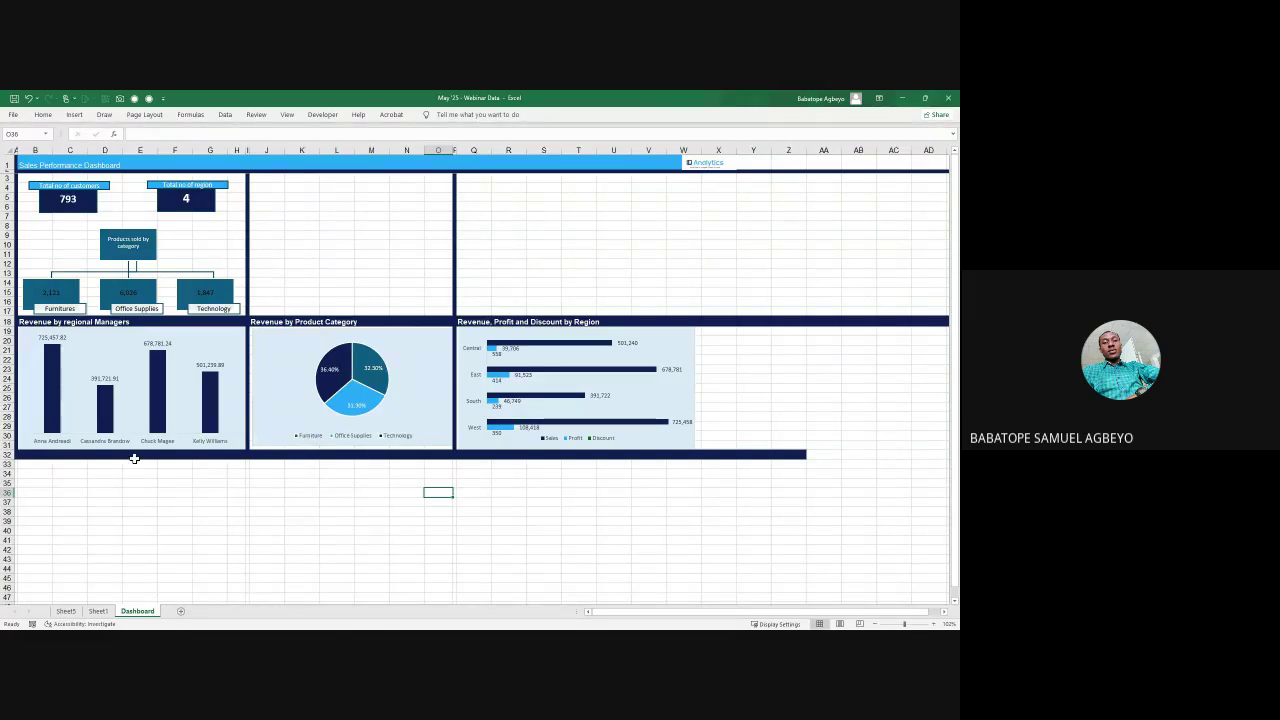
Step: Copy the Regional Managers PivotTable on the pivot tables sheet and paste it at cell K5
{"action": "left_click", "coordinate": [98, 611]}
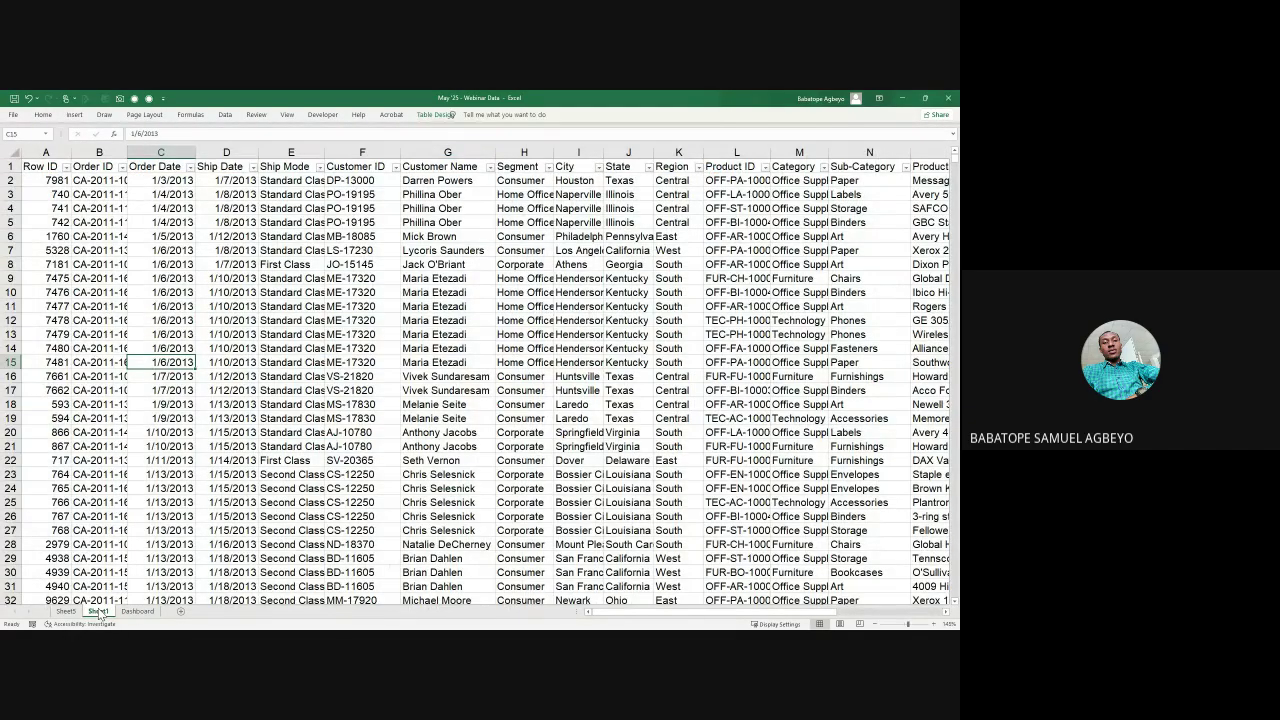
{"action": "left_click", "coordinate": [65, 611]}
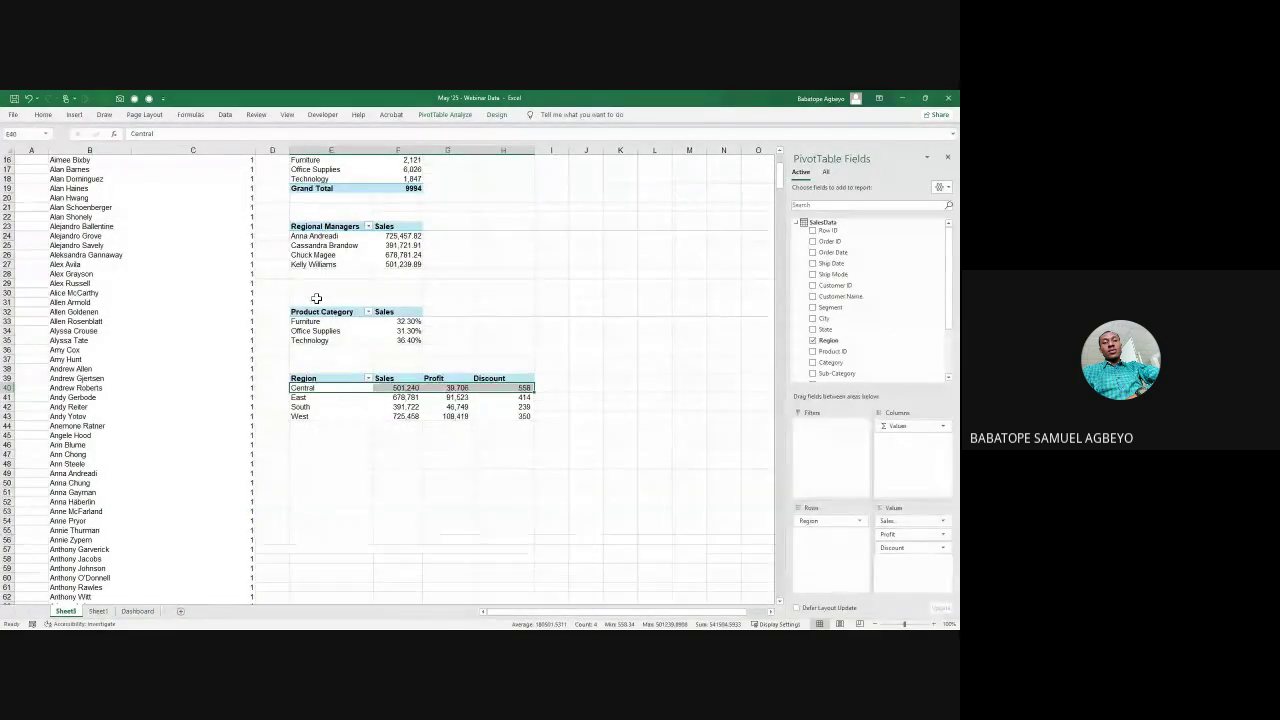
{"action": "left_click_drag", "start_coordinate": [300, 226], "coordinate": [396, 260]}
{"action": "key", "text": "ctrl+c"}
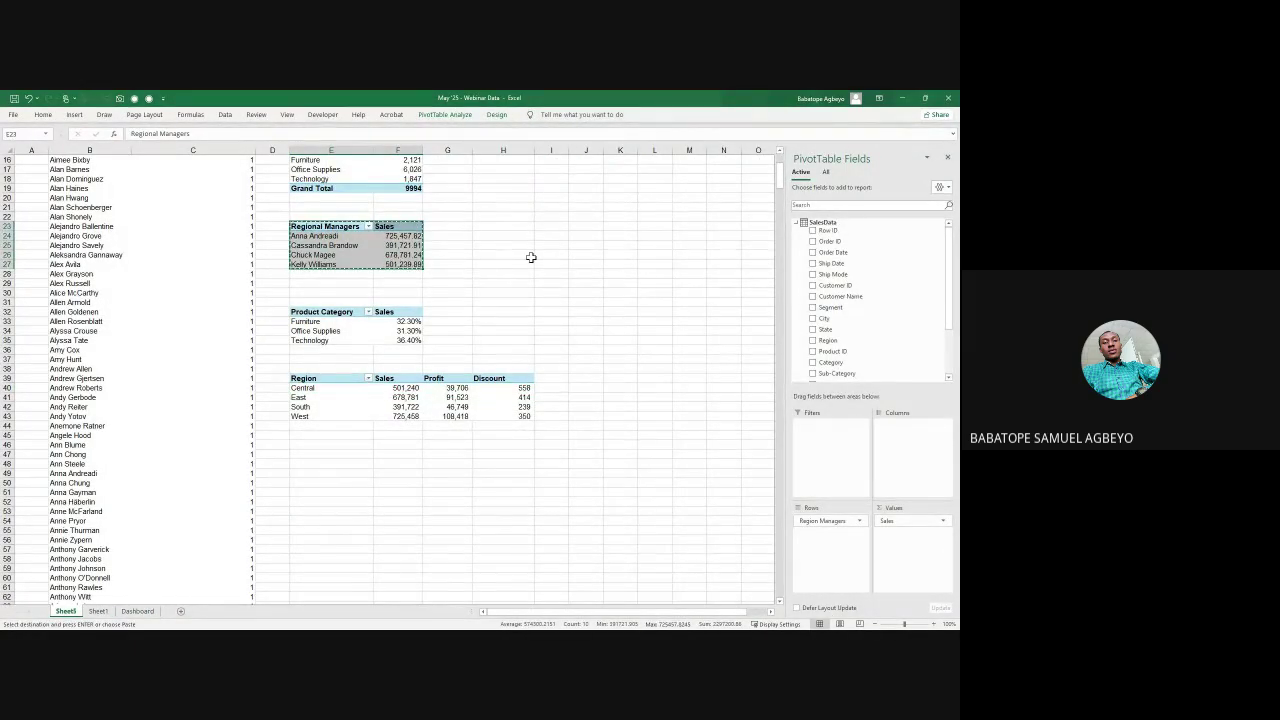
{"action": "scroll", "coordinate": [530, 257], "scroll_direction": "right", "scroll_amount": 3}
{"action": "scroll", "coordinate": [531, 257], "scroll_direction": "up", "scroll_amount": 5}
{"action": "left_click", "coordinate": [372, 198]}
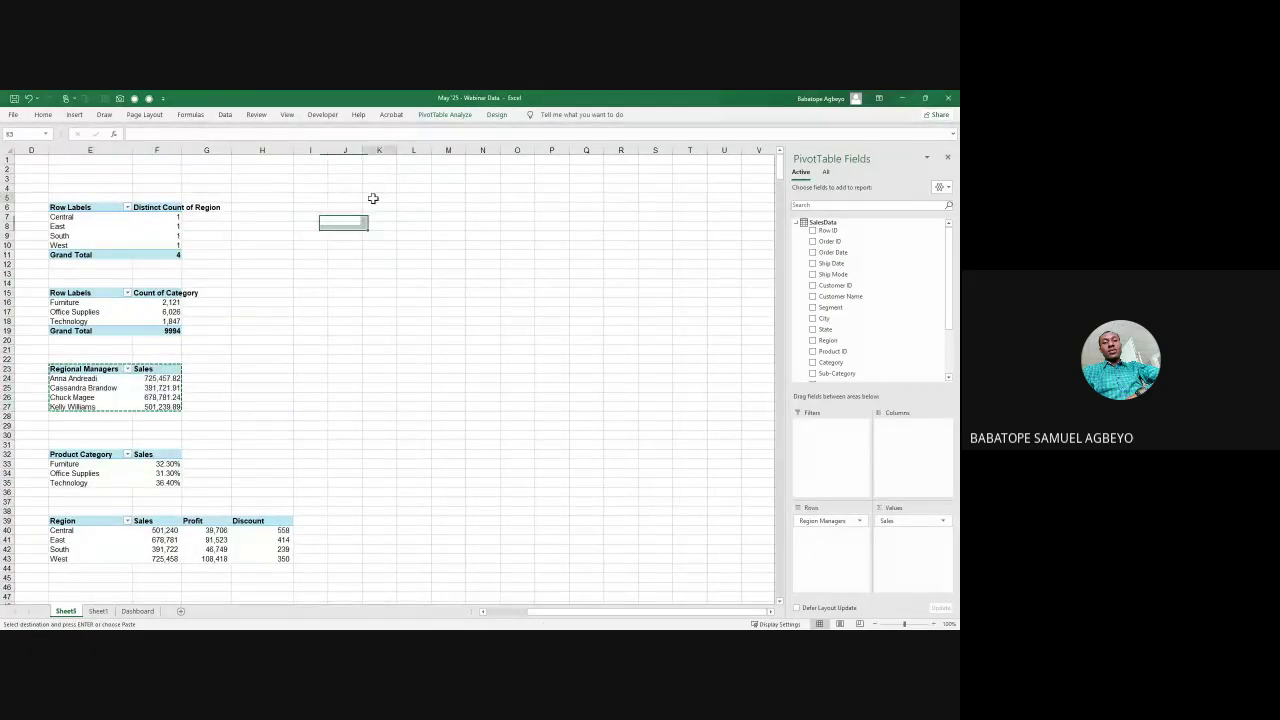
{"action": "key", "text": "ctrl+v"}
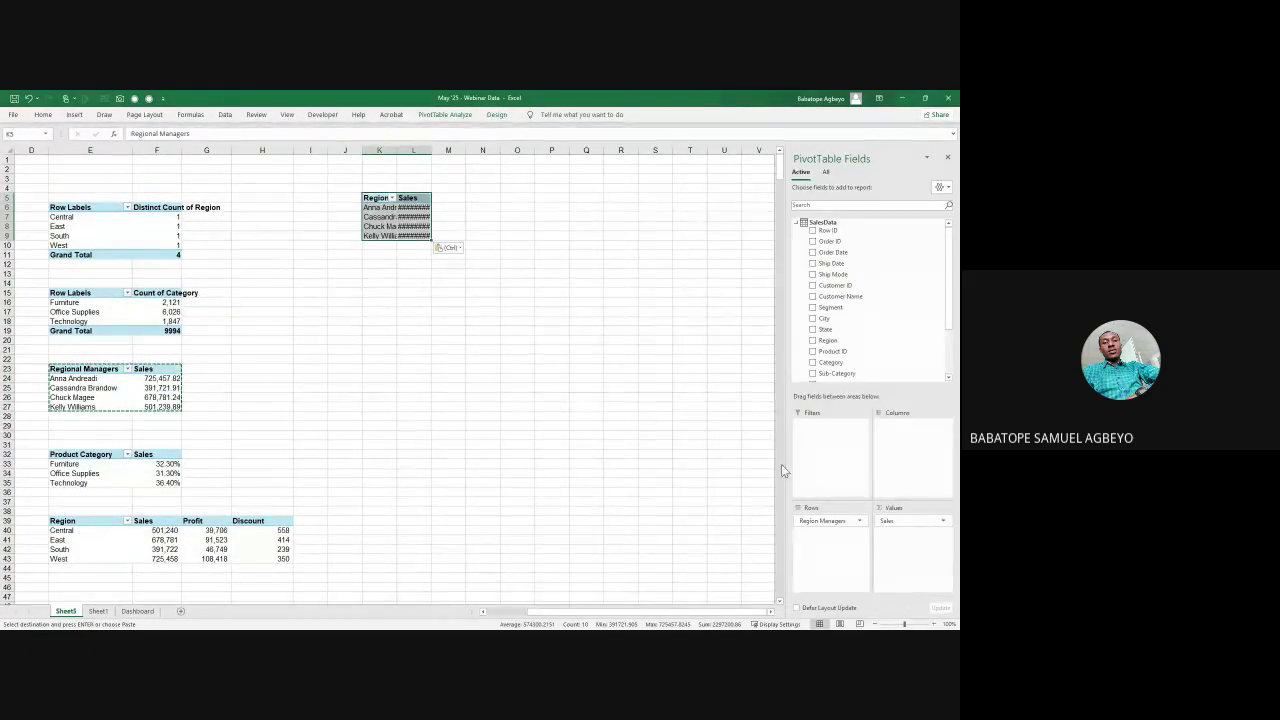
Step: Remove the Regional Managers and Sales fields from the copied PivotTable and add Ship Date to its columns
{"action": "left_click_drag", "start_coordinate": [829, 529], "coordinate": [745, 527]}
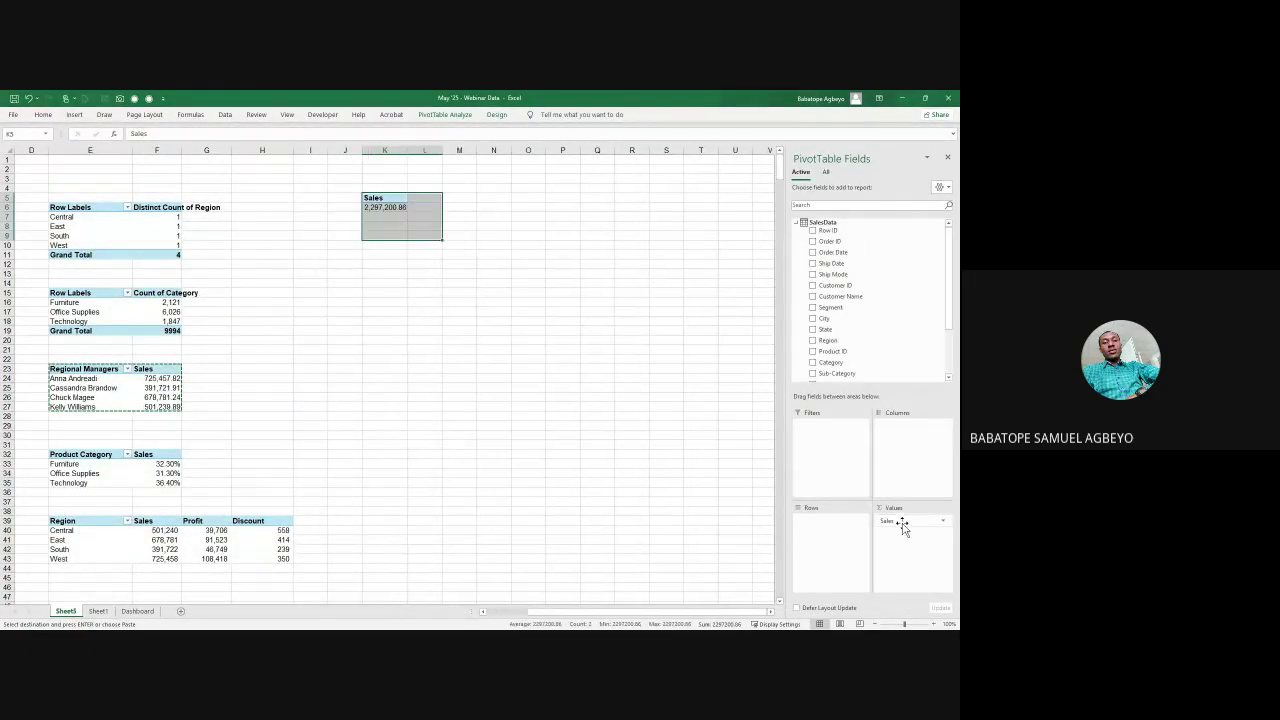
{"action": "left_click_drag", "start_coordinate": [458, 530], "coordinate": [458, 530]}
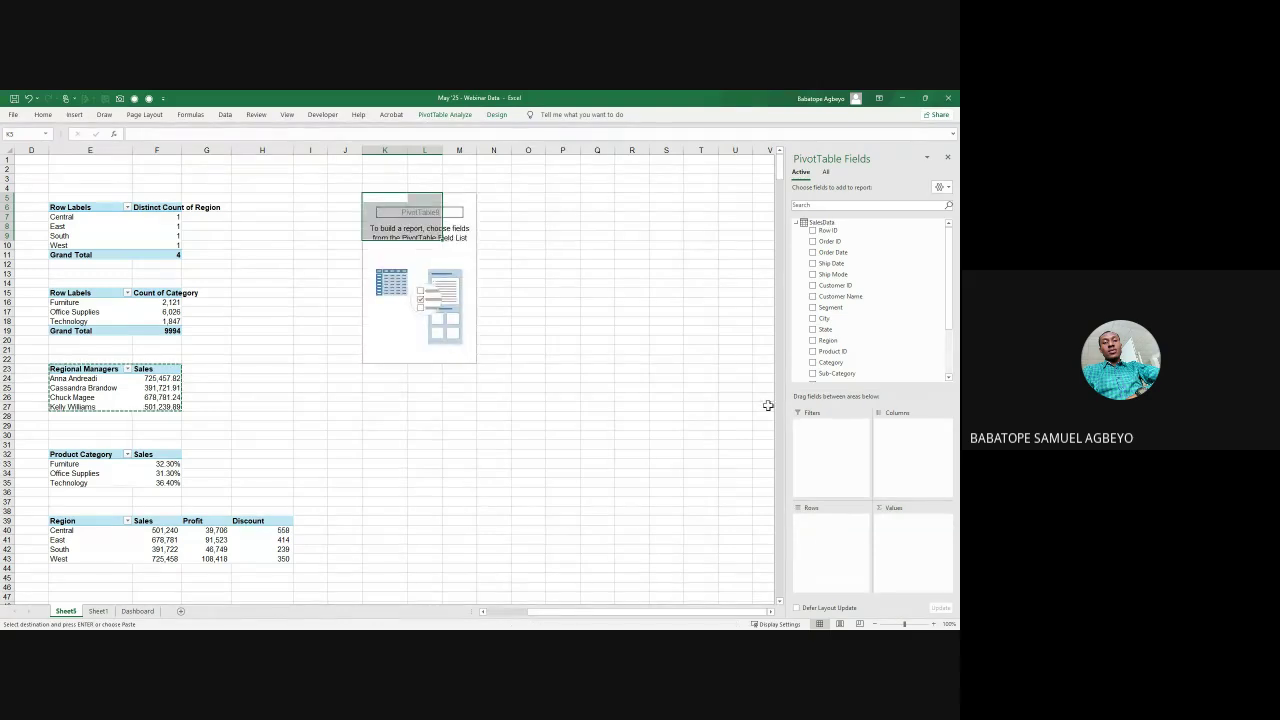
{"action": "left_click", "coordinate": [816, 264]}
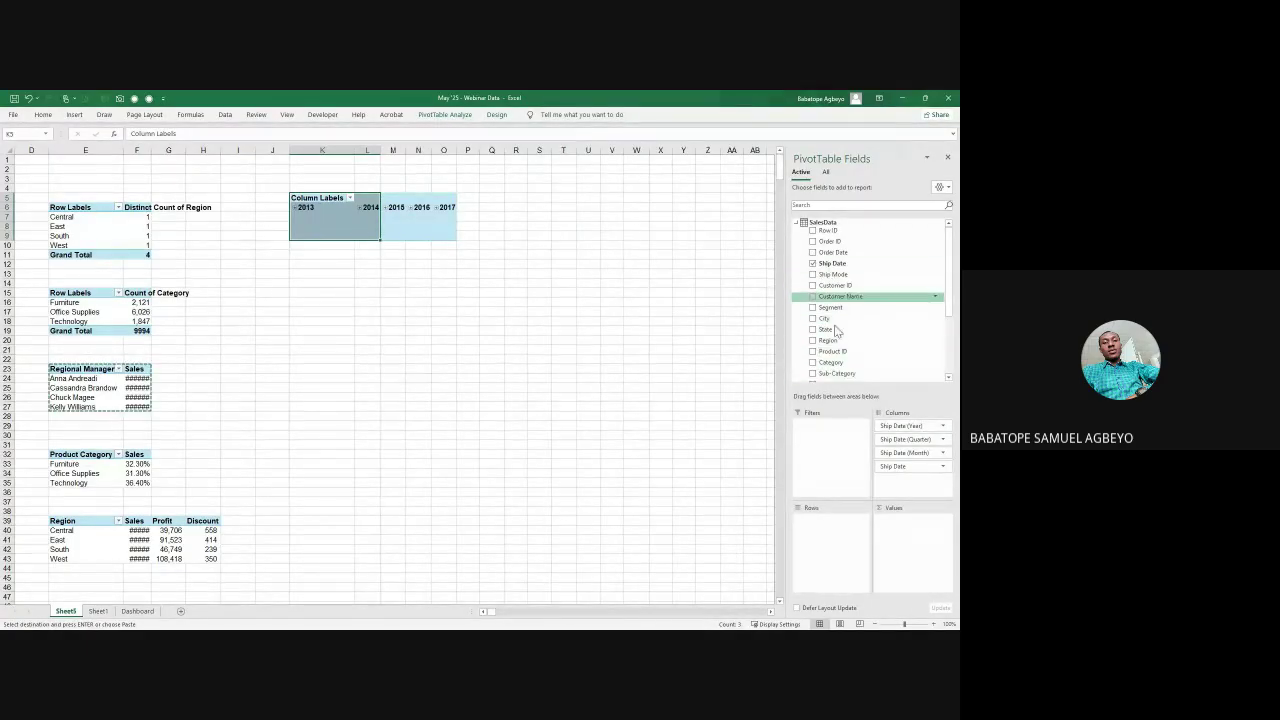
Step: Add Sales to the copied PivotTable's values and move the Ship Date year, quarter, month and date fields from columns to rows
{"action": "scroll", "coordinate": [830, 355], "scroll_direction": "down", "scroll_amount": 2}
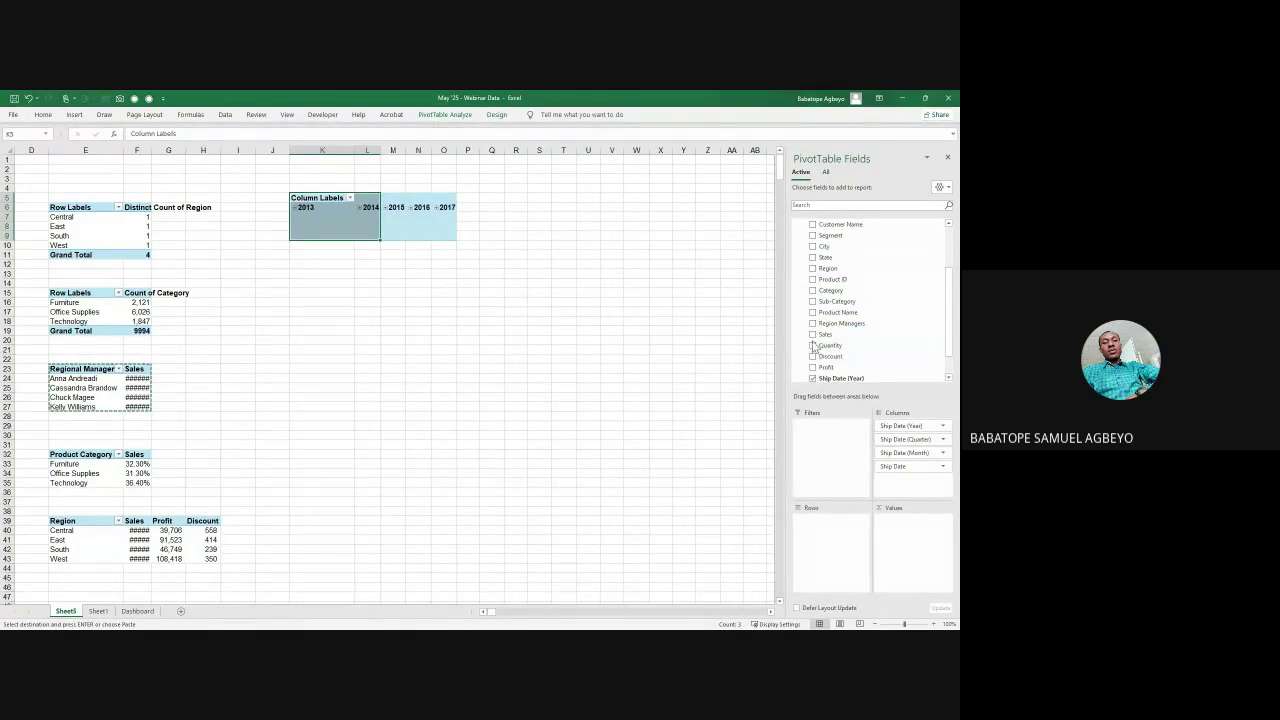
{"action": "left_click", "coordinate": [813, 336]}
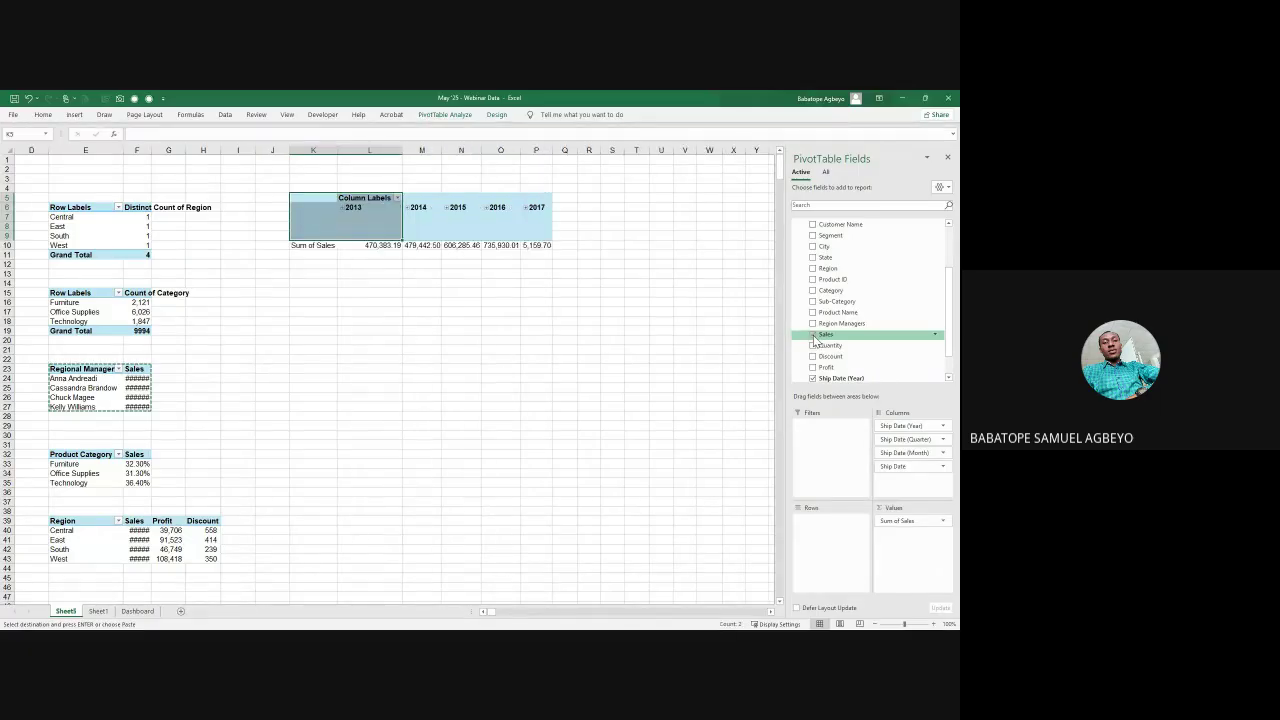
{"action": "left_click_drag", "start_coordinate": [893, 427], "coordinate": [820, 536]}
{"action": "left_click_drag", "start_coordinate": [918, 427], "coordinate": [836, 558]}
{"action": "left_click_drag", "start_coordinate": [905, 428], "coordinate": [837, 563]}
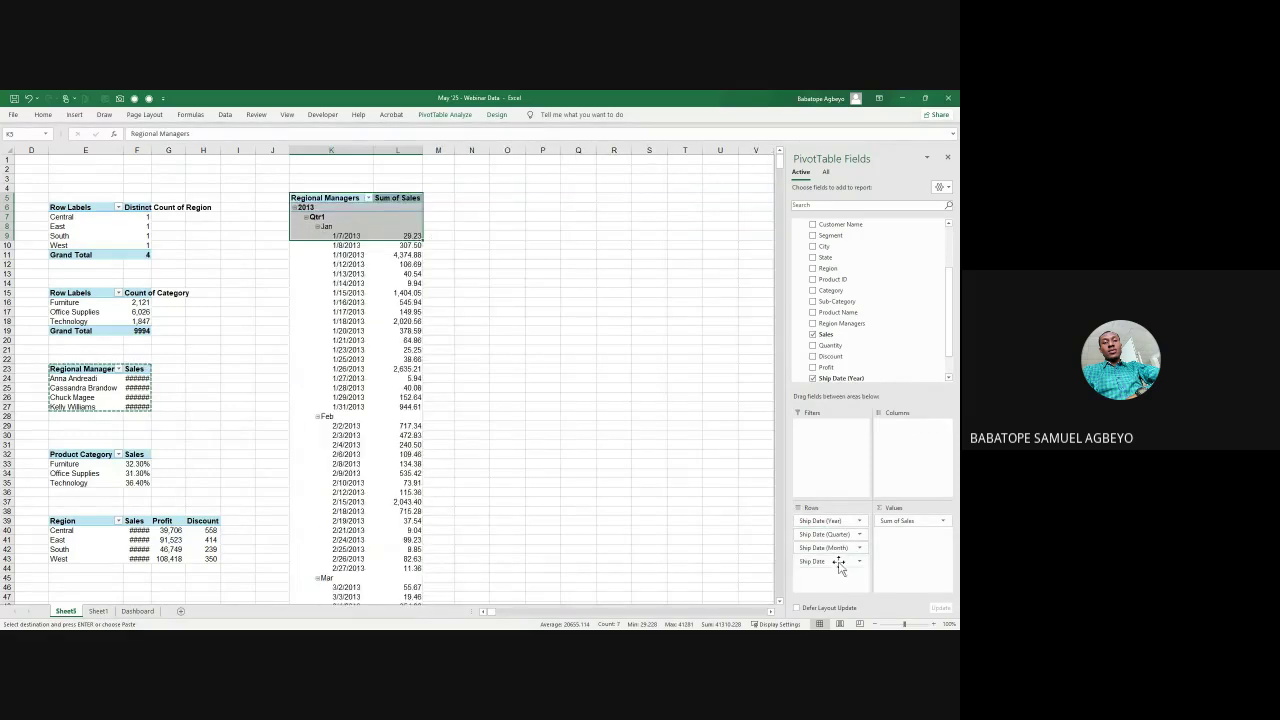
{"action": "left_click", "coordinate": [524, 362]}
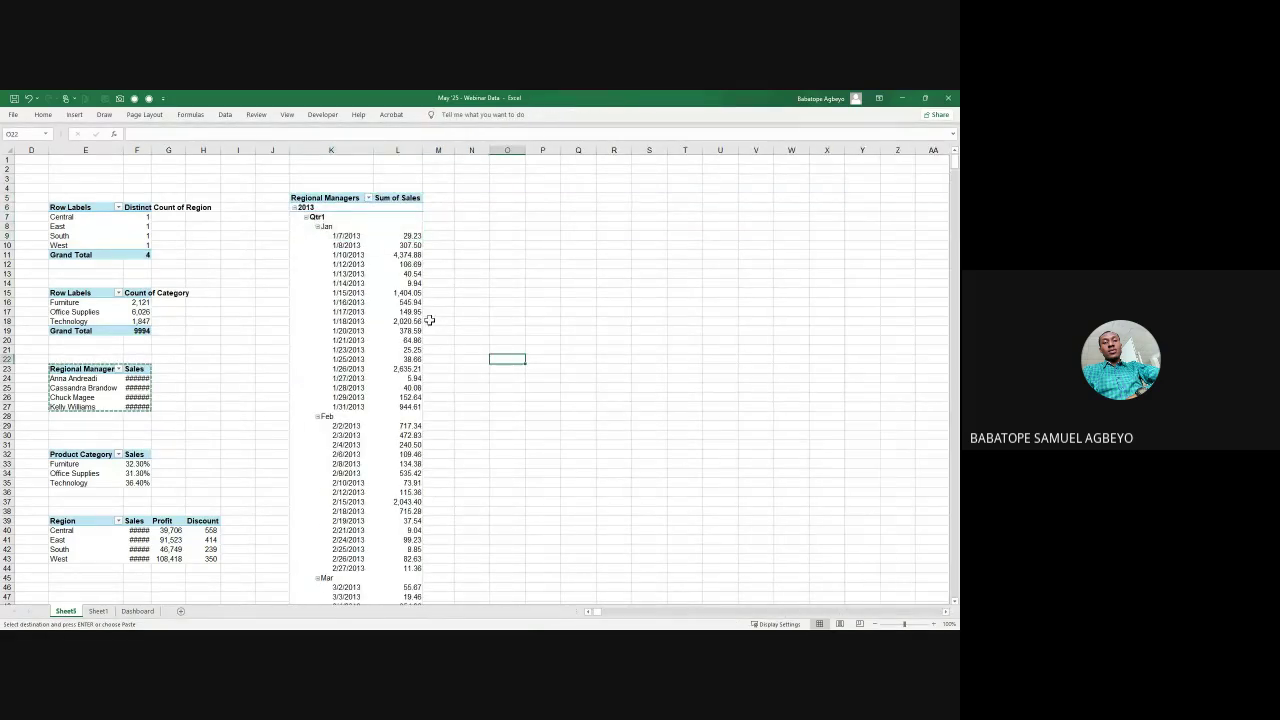
Step: Try to group the individual Ship Date entries in the PivotTable's rows
{"action": "left_click", "coordinate": [348, 280]}
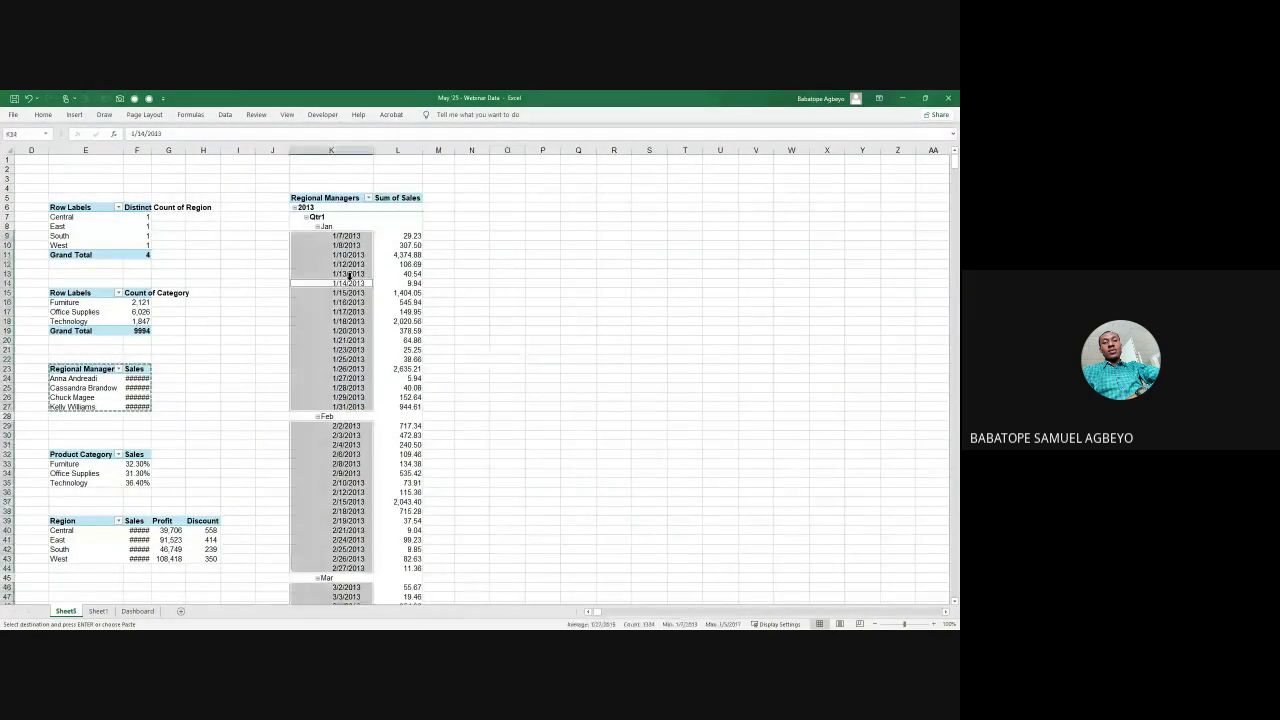
{"action": "right_click", "coordinate": [350, 280]}
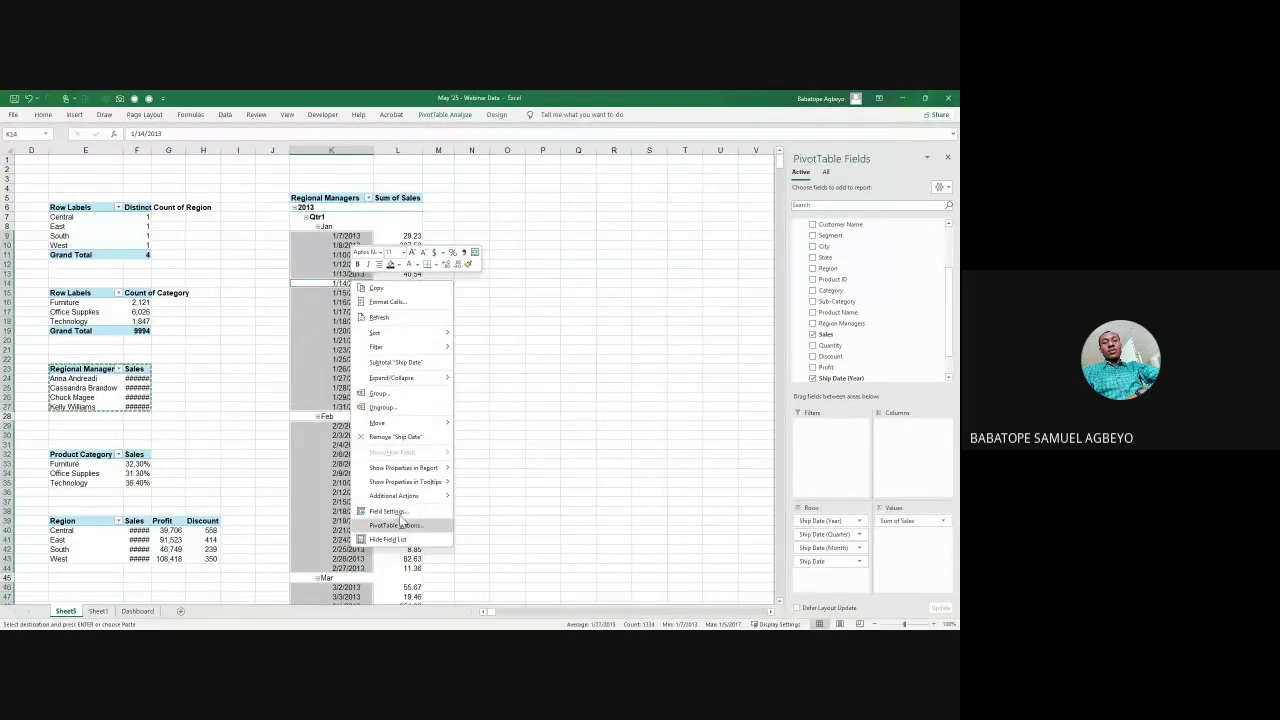
{"action": "left_click", "coordinate": [444, 394]}
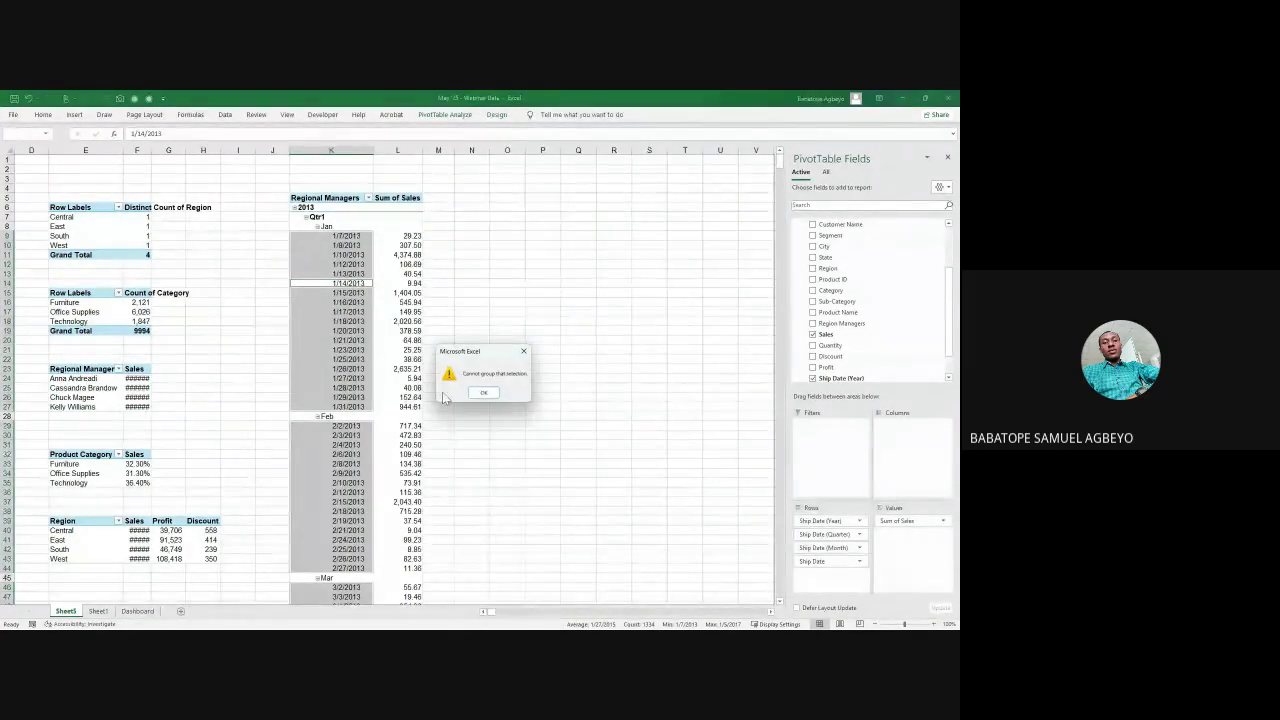
{"action": "left_click", "coordinate": [482, 393]}
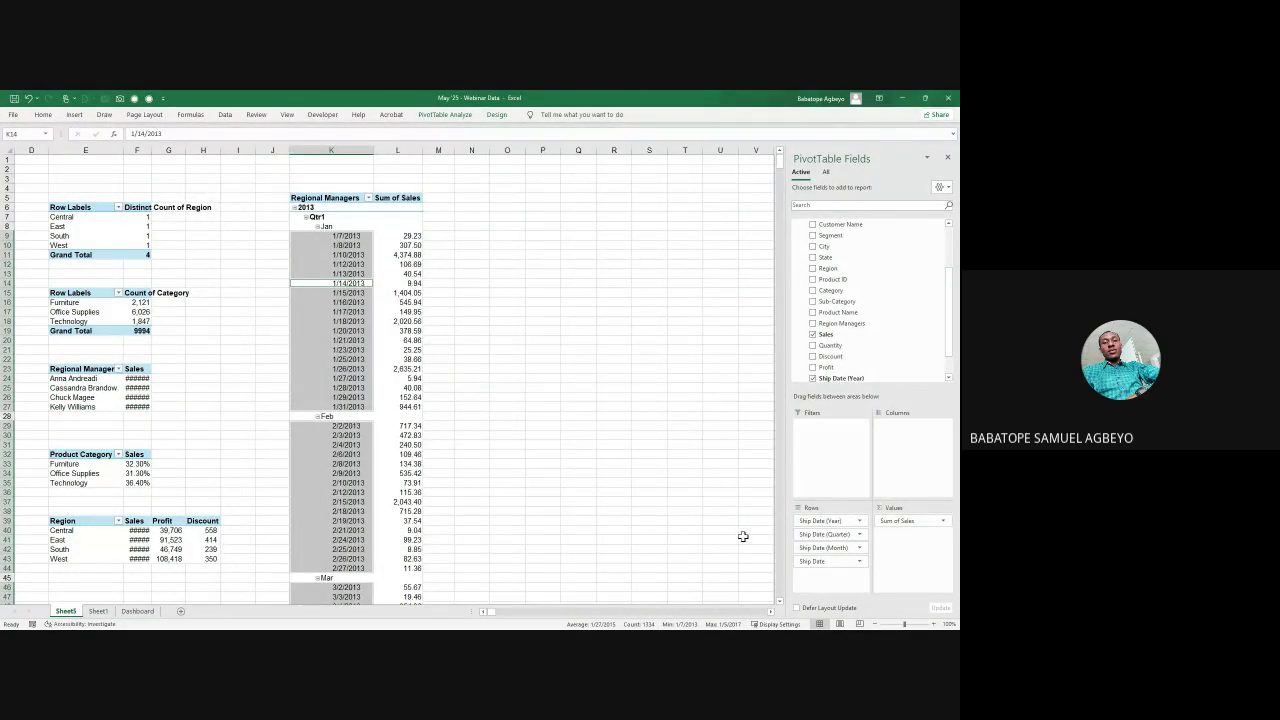
Step: Remove the Ship Date (Quarter) field from the rows and ungroup the ship dates
{"action": "left_click_drag", "start_coordinate": [829, 534], "coordinate": [718, 516]}
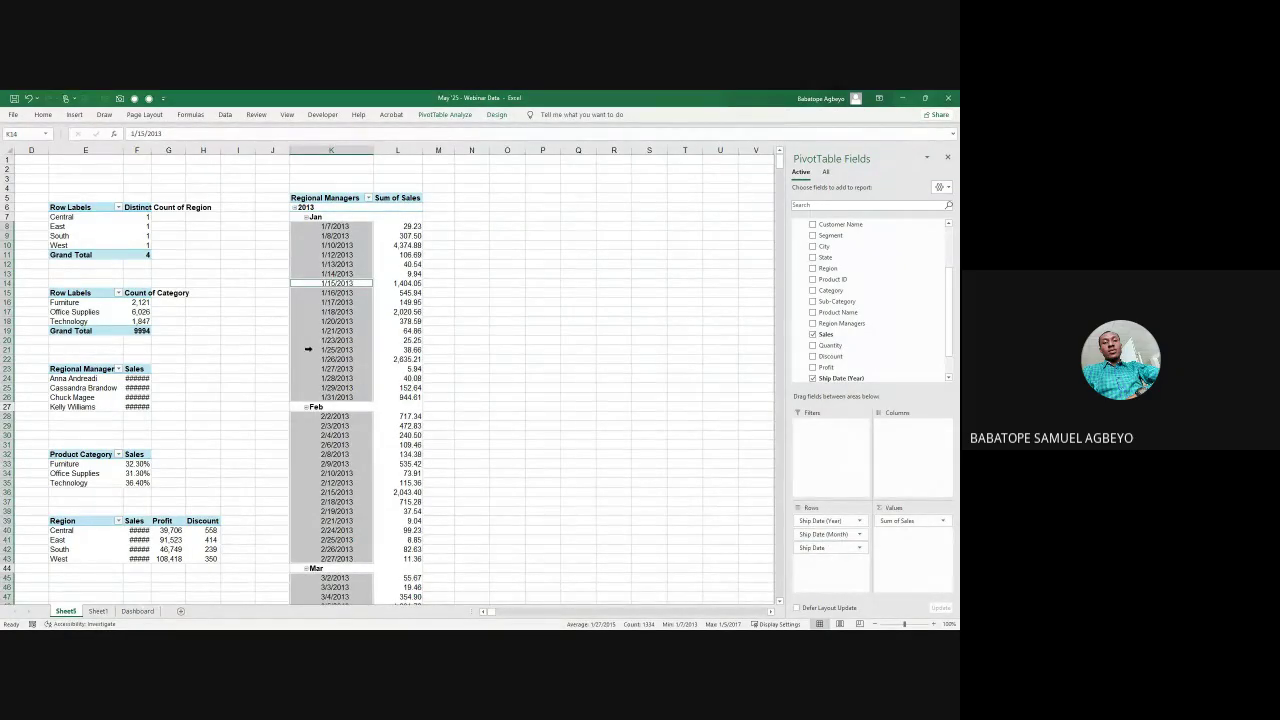
{"action": "right_click", "coordinate": [335, 284]}
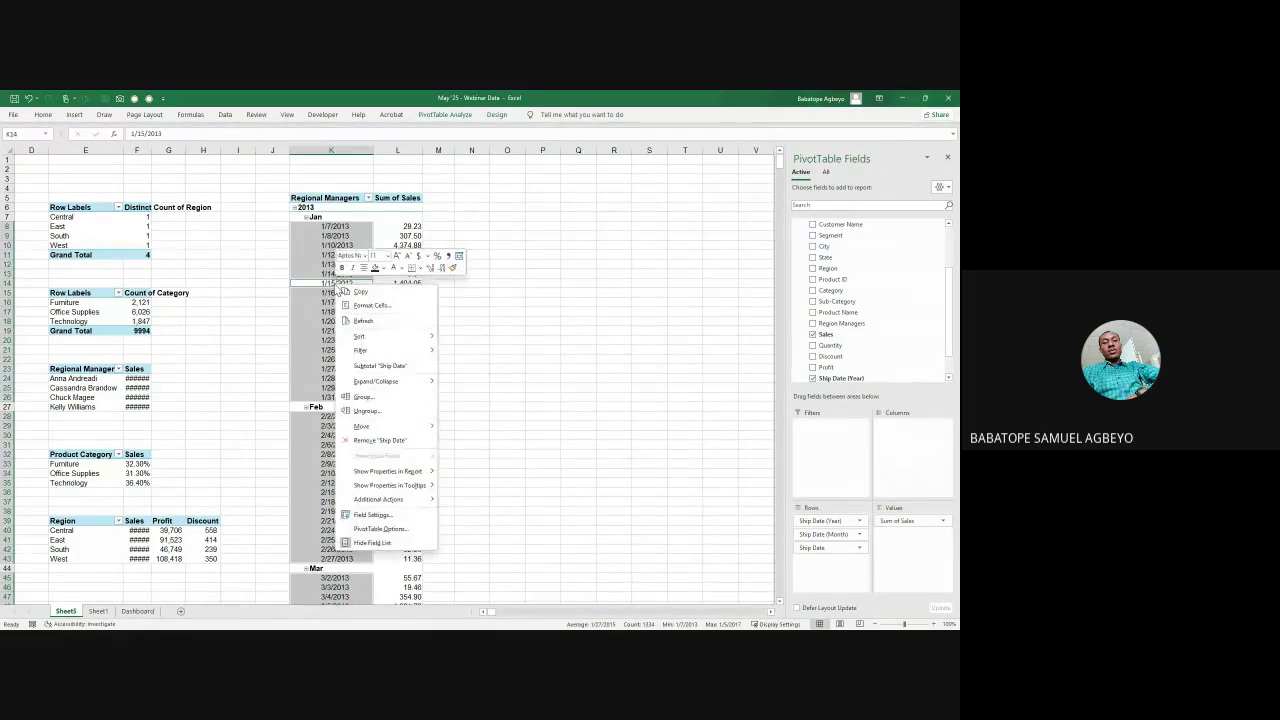
{"action": "left_click", "coordinate": [387, 412]}
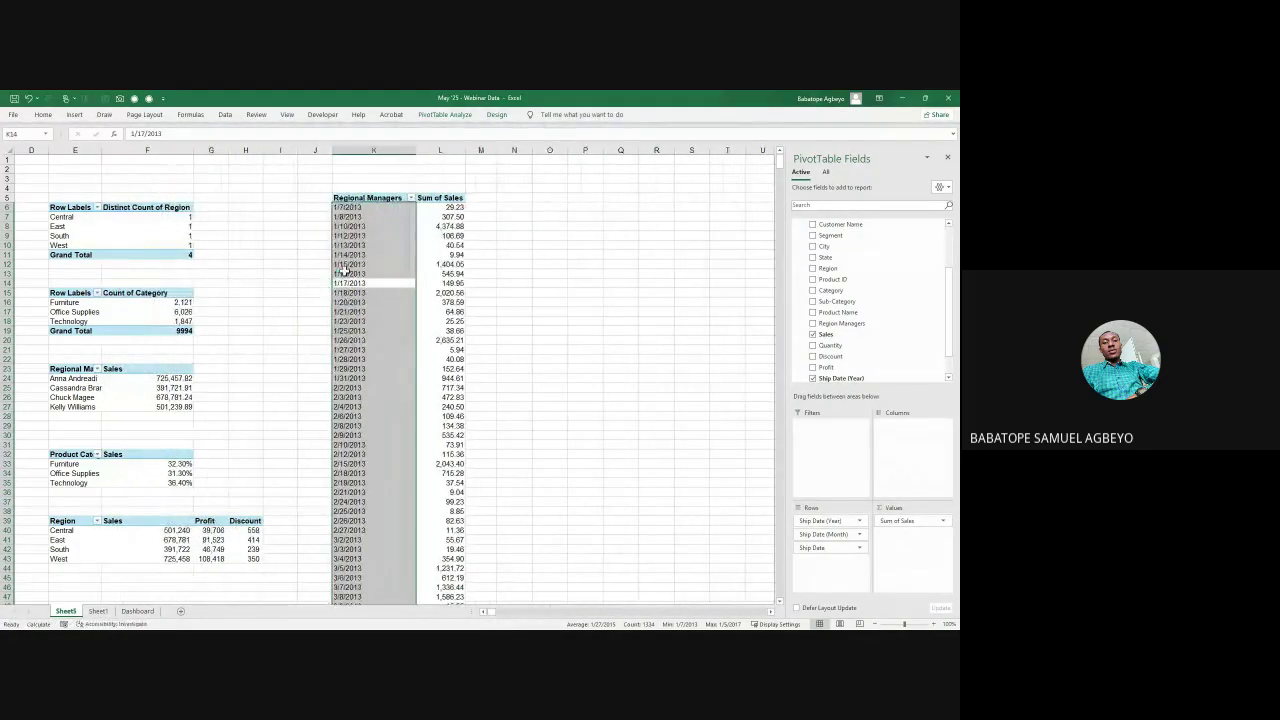
Step: Try to group the ungrouped list of ship dates in column K
{"action": "right_click", "coordinate": [290, 269]}
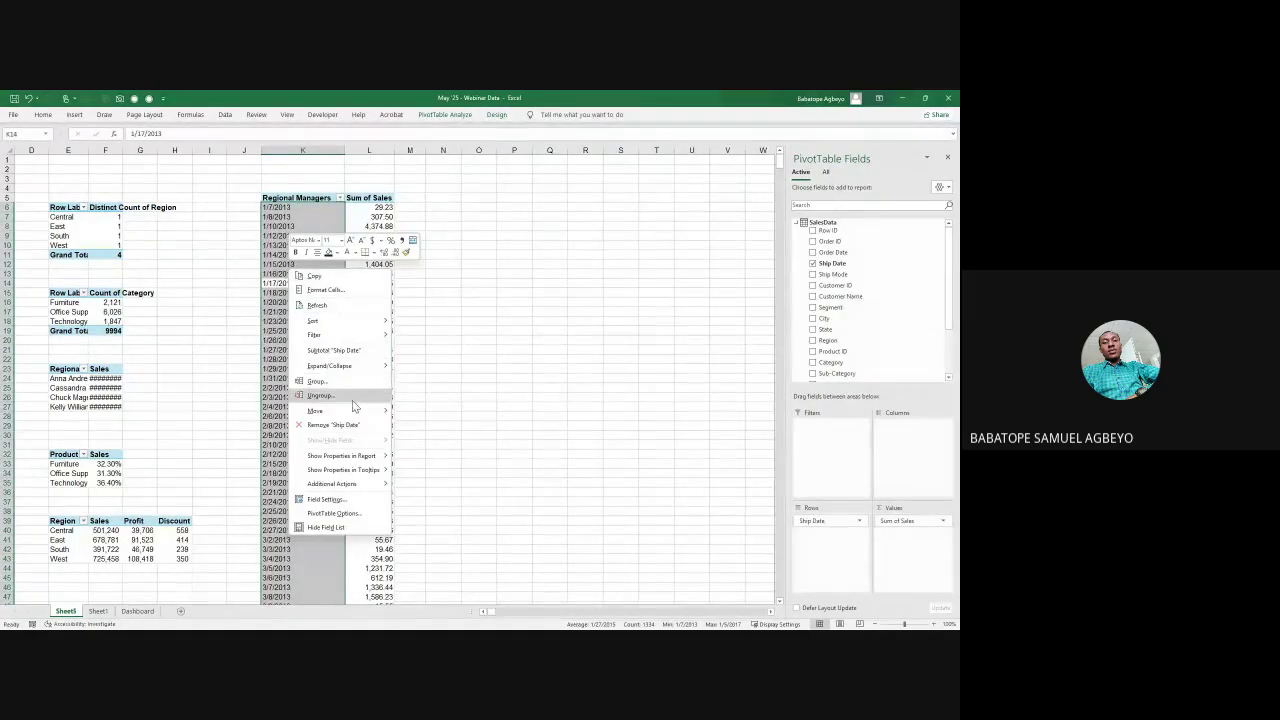
{"action": "left_click", "coordinate": [318, 381]}
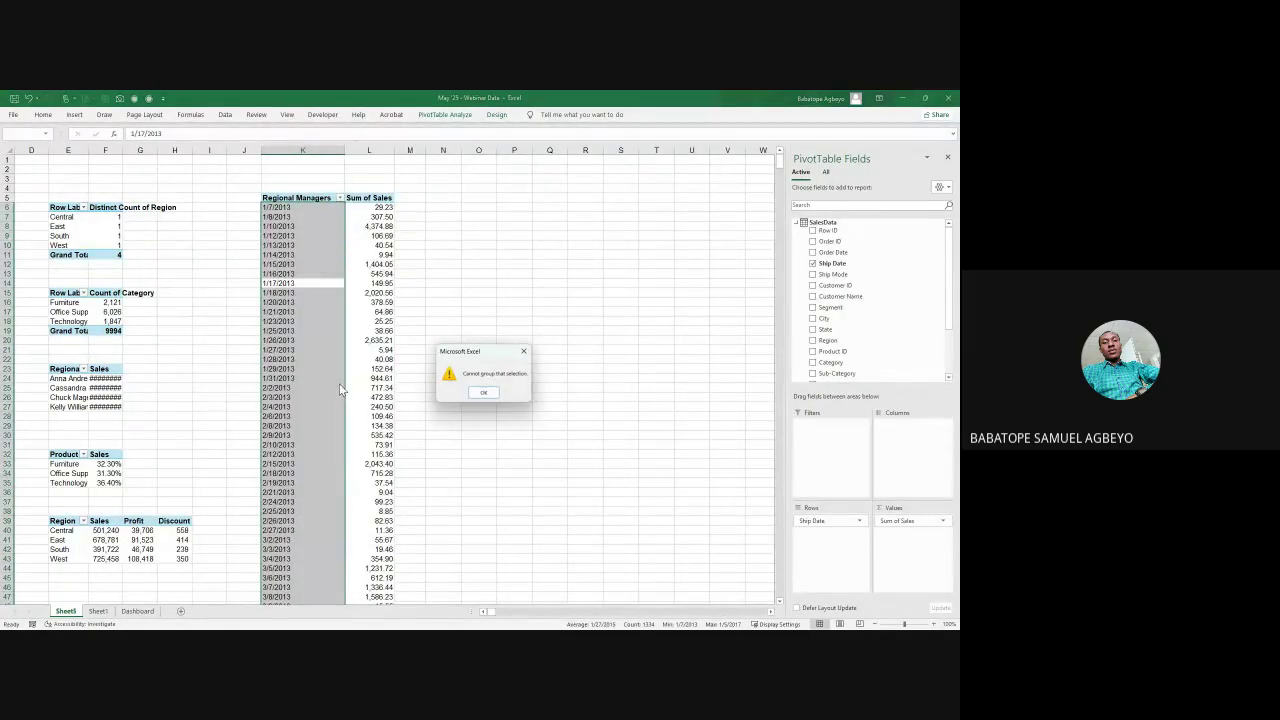
{"action": "left_click", "coordinate": [493, 393]}
{"action": "scroll", "coordinate": [326, 381], "scroll_direction": "down", "scroll_amount": 17}
{"action": "scroll", "coordinate": [326, 381], "scroll_direction": "up", "scroll_amount": 17}
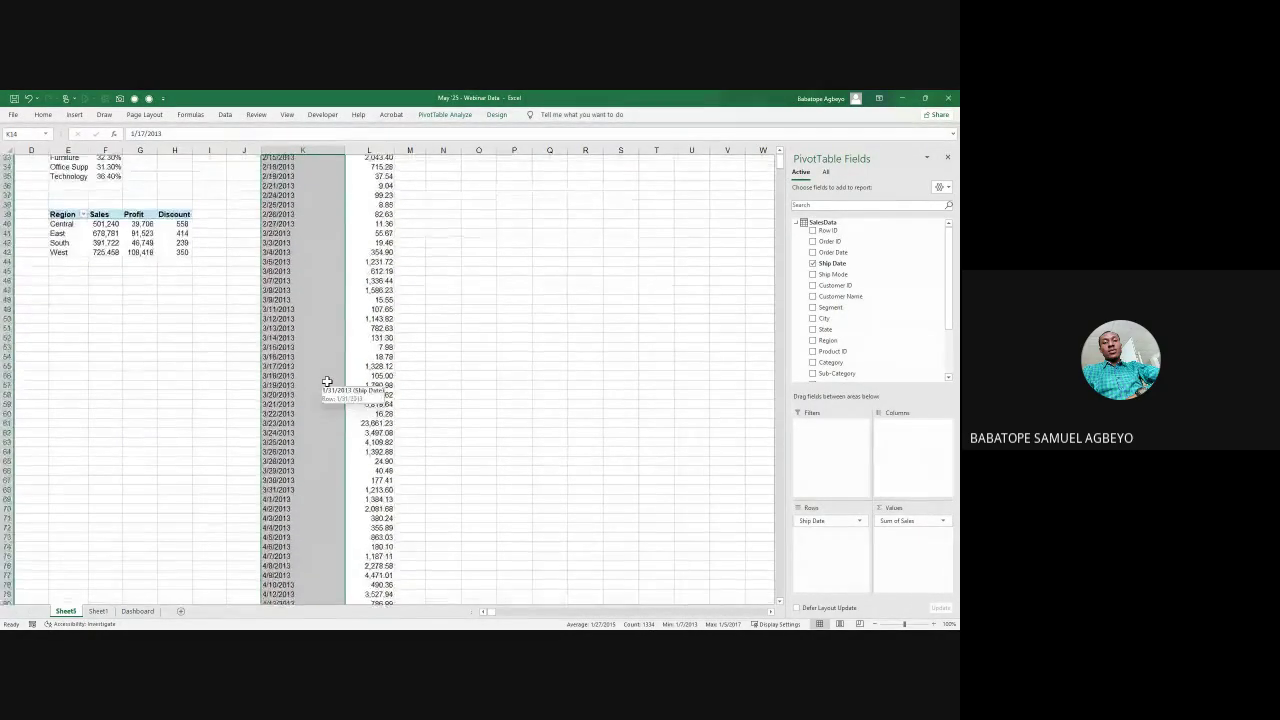
{"action": "left_click", "coordinate": [281, 380]}
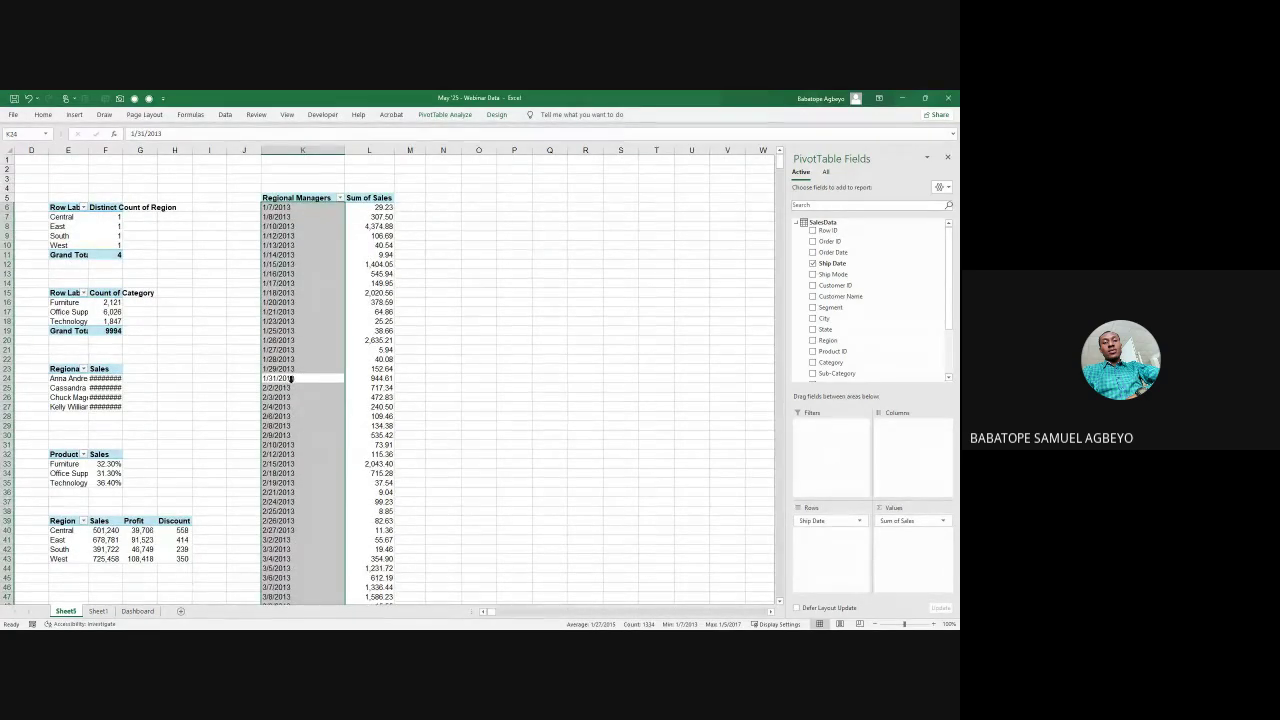
Step: Undo the ungrouping of the ship dates and try once more to group them
{"action": "key", "text": "ctrl+z"}
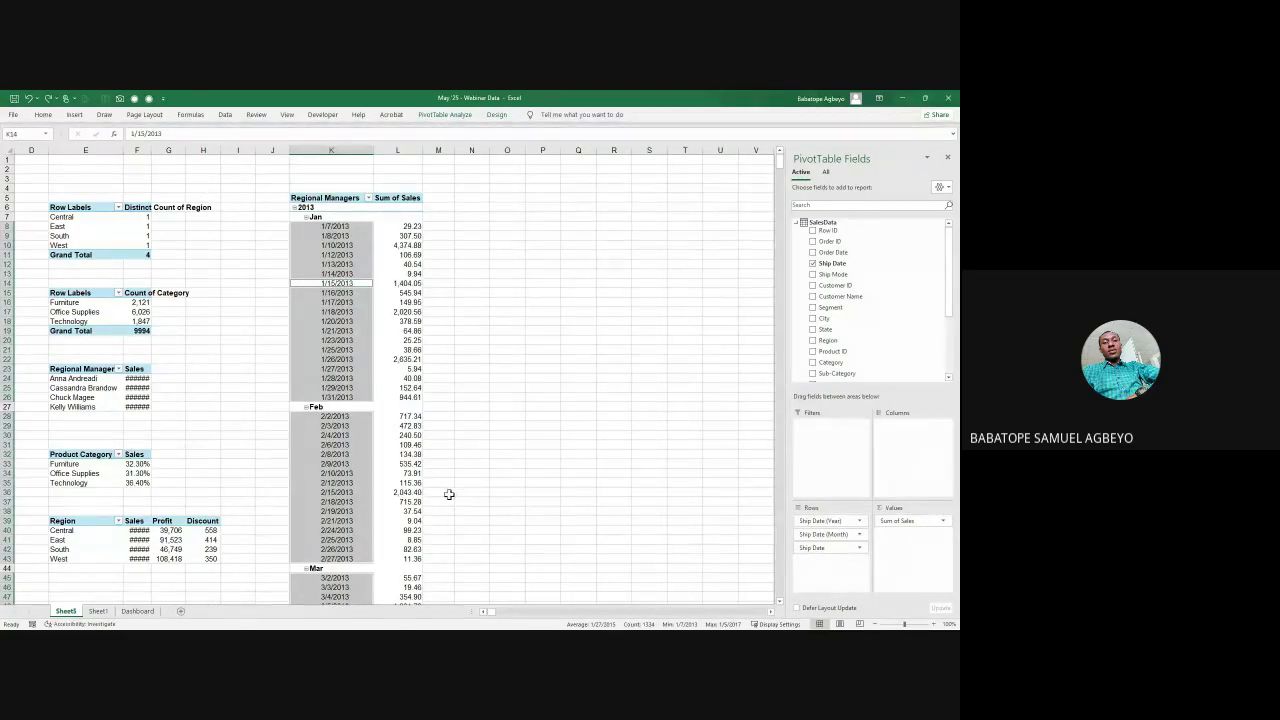
{"action": "right_click", "coordinate": [345, 397]}
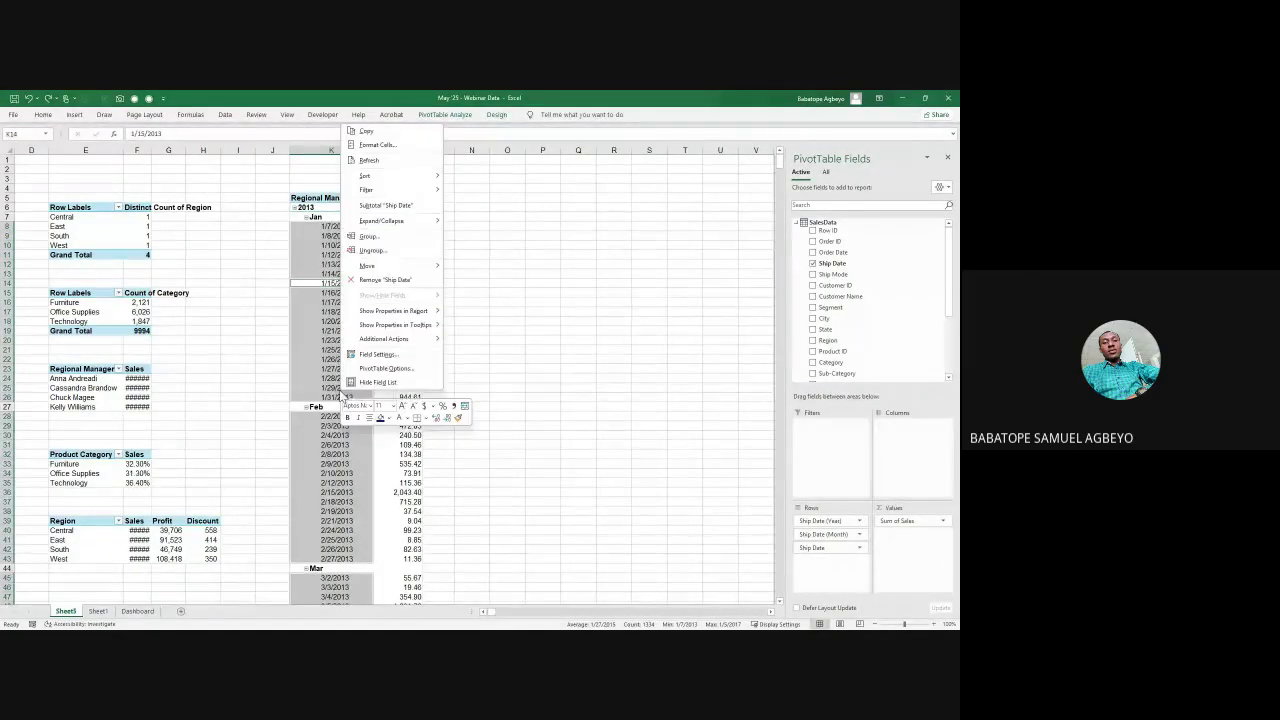
{"action": "left_click", "coordinate": [389, 241]}
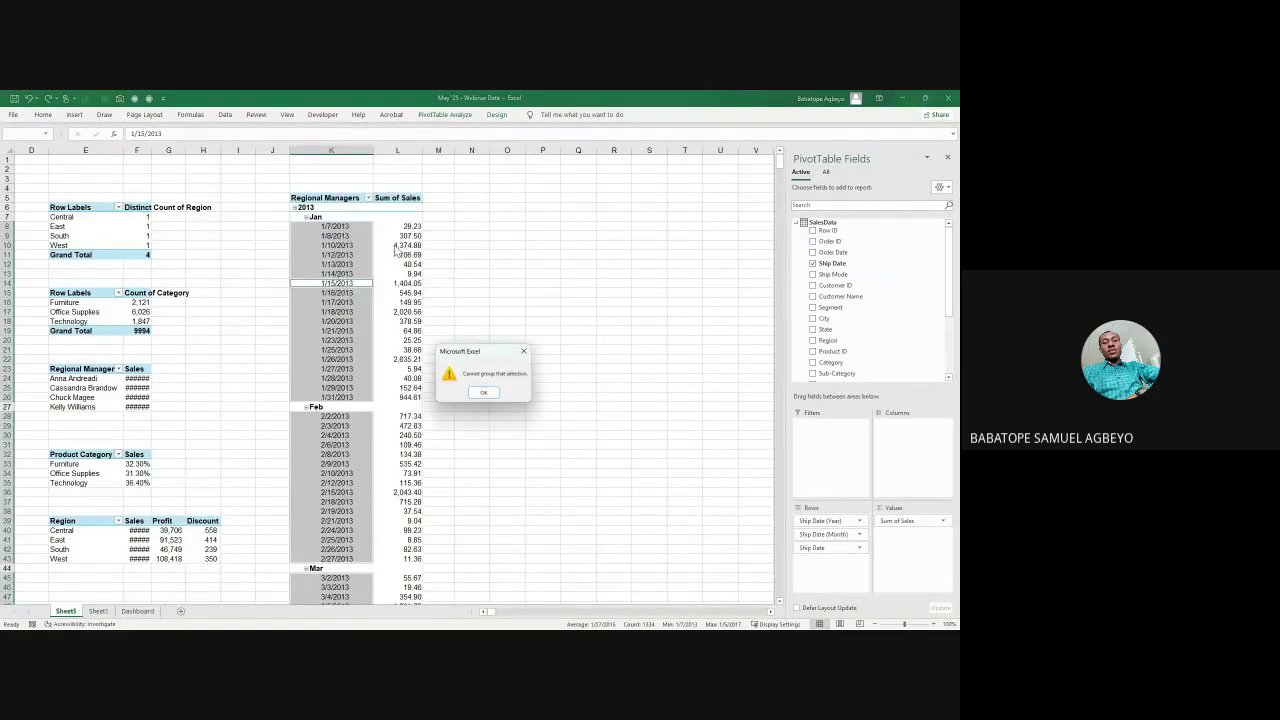
{"action": "left_click", "coordinate": [484, 393]}
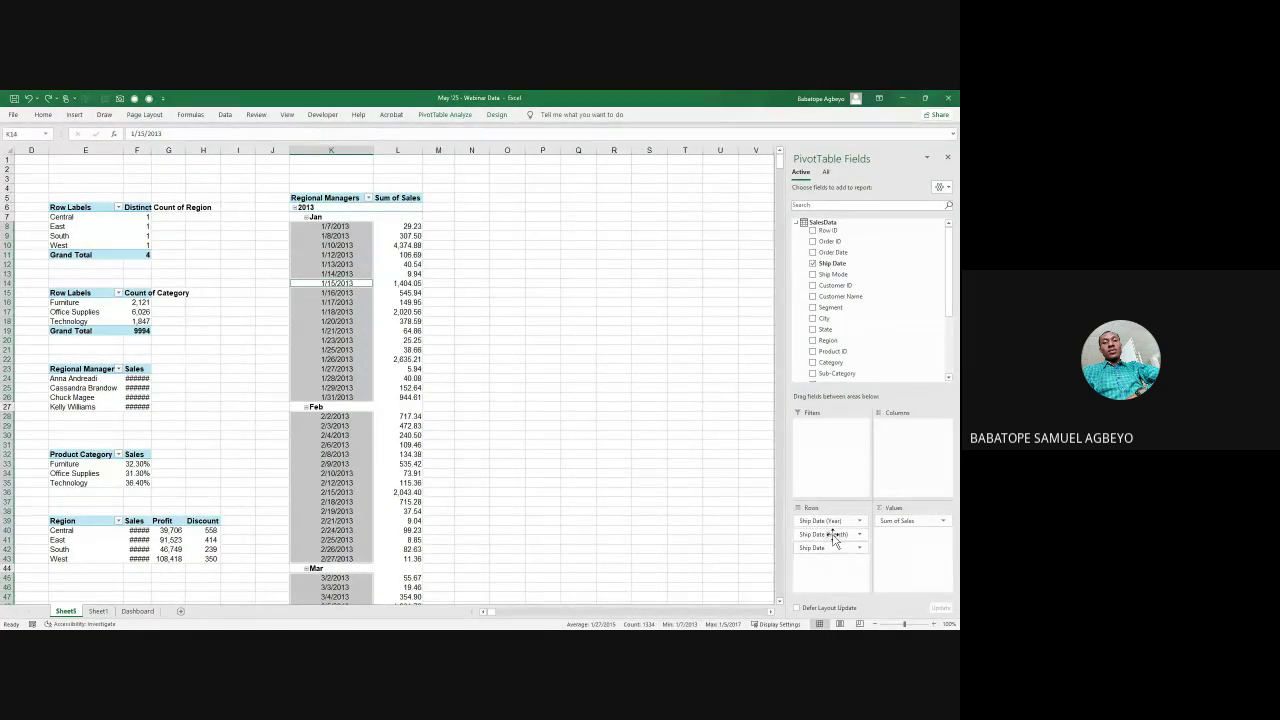
Step: Remove all remaining Ship Date fields from the PivotTable's rows and add Ship Date to the report again
{"action": "left_click_drag", "start_coordinate": [834, 536], "coordinate": [688, 522]}
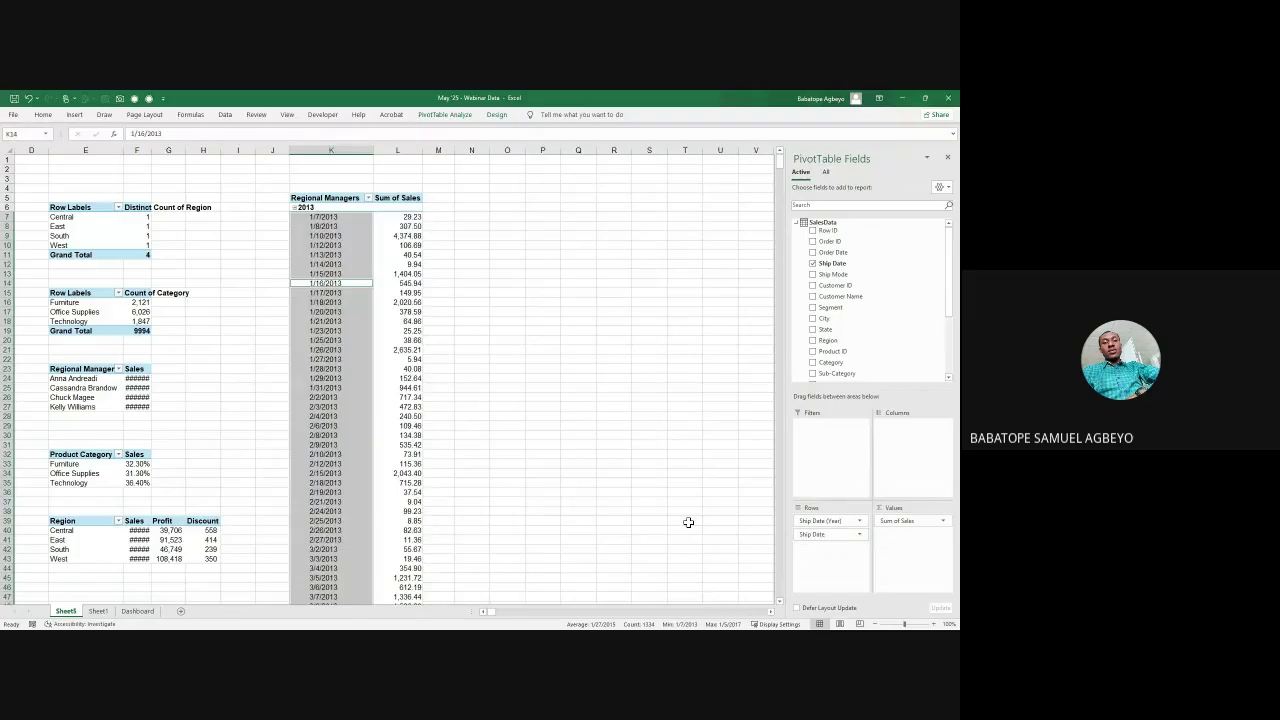
{"action": "left_click", "coordinate": [859, 522]}
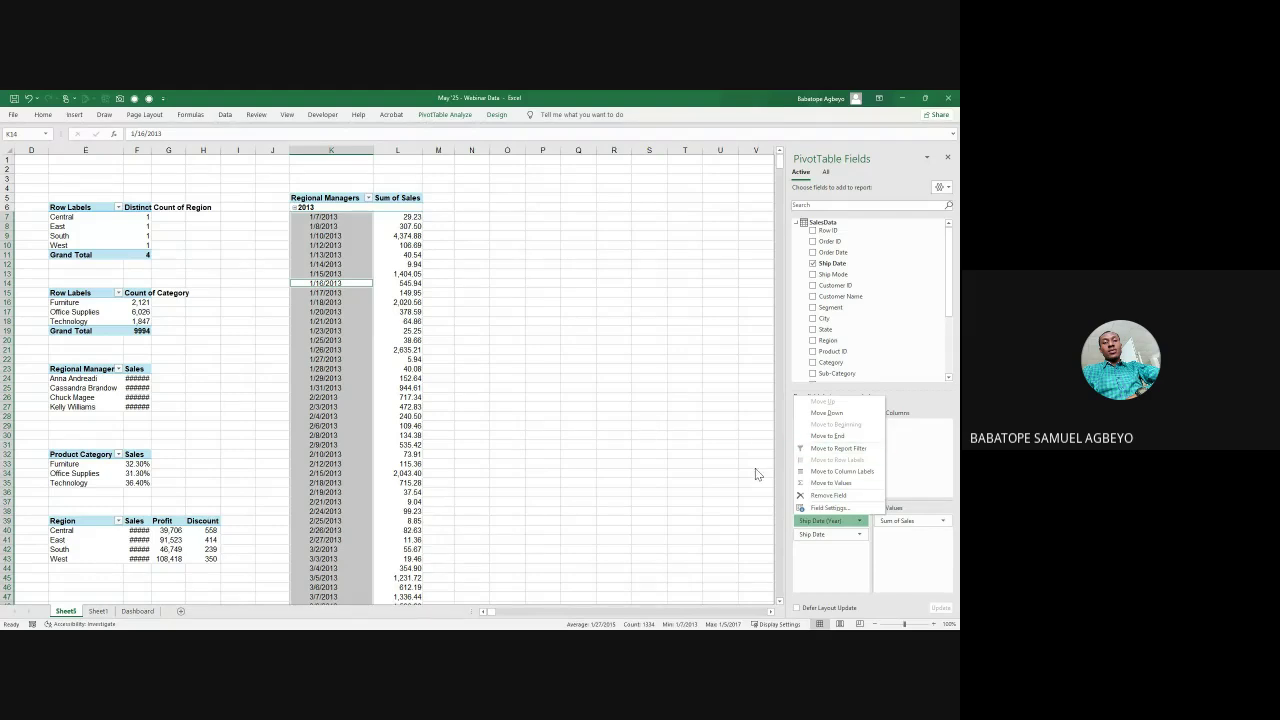
{"action": "left_click", "coordinate": [826, 496]}
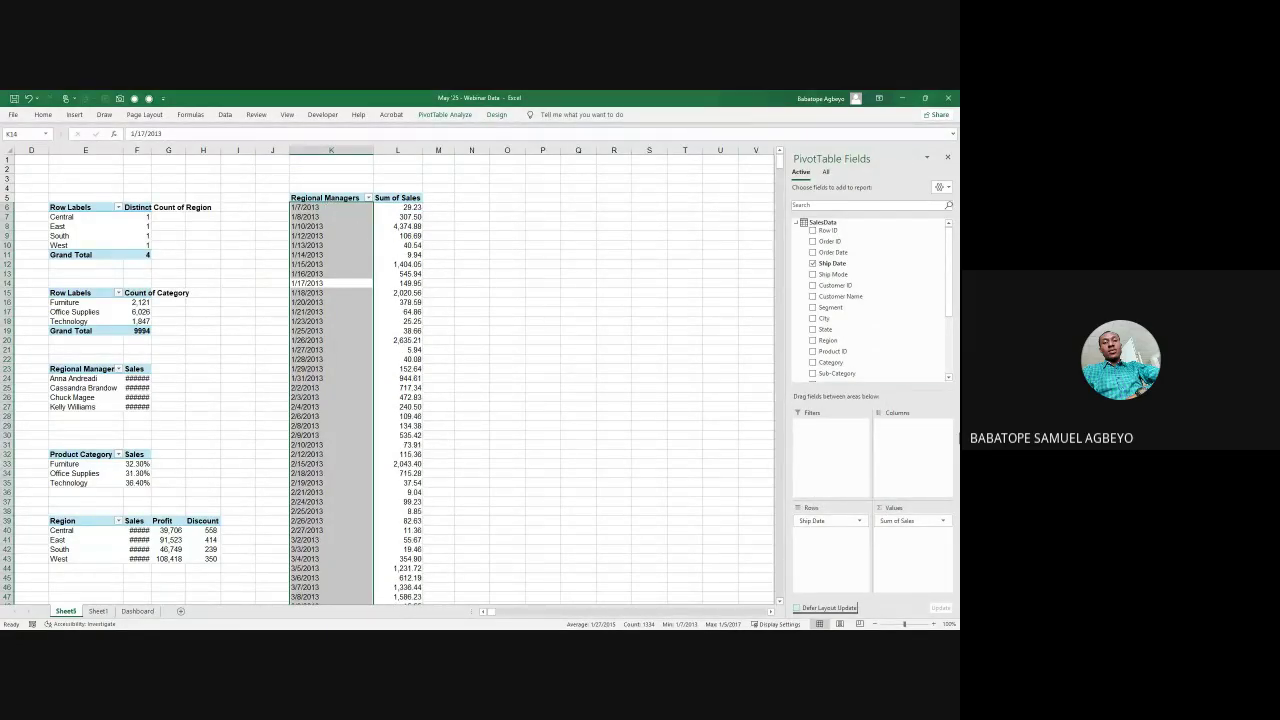
{"action": "left_click_drag", "start_coordinate": [814, 522], "coordinate": [517, 494]}
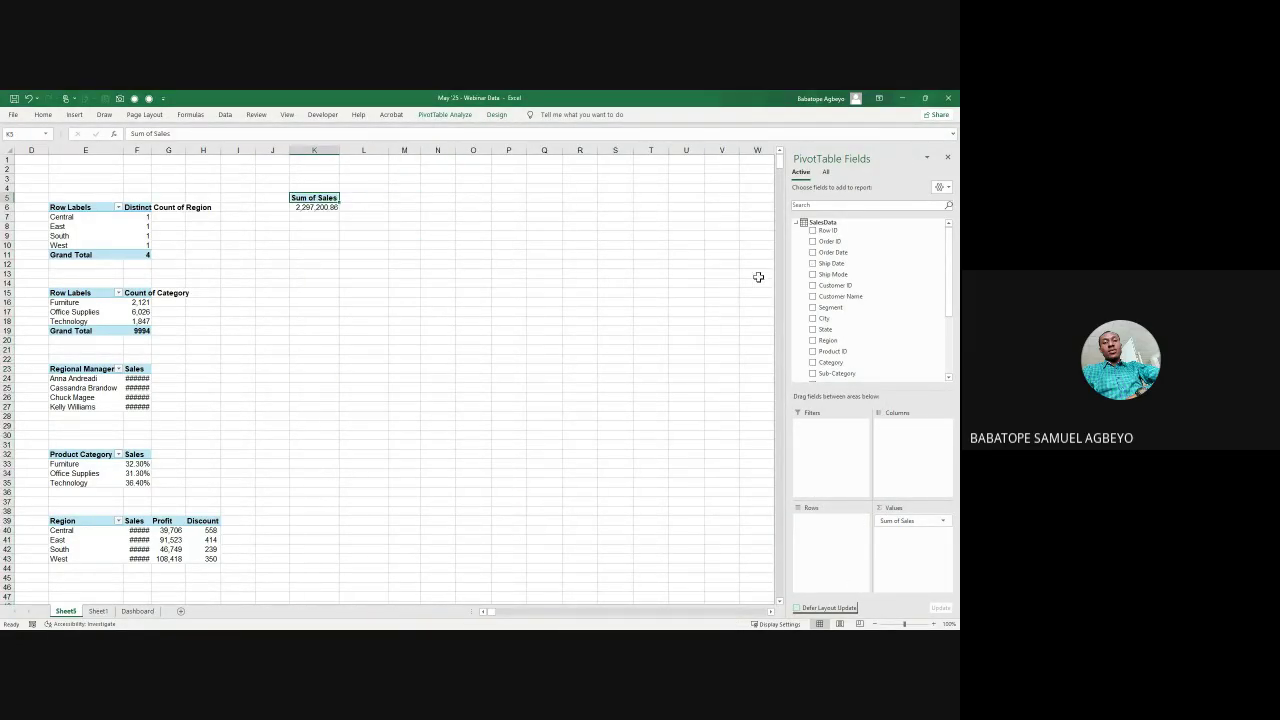
{"action": "left_click", "coordinate": [812, 264]}
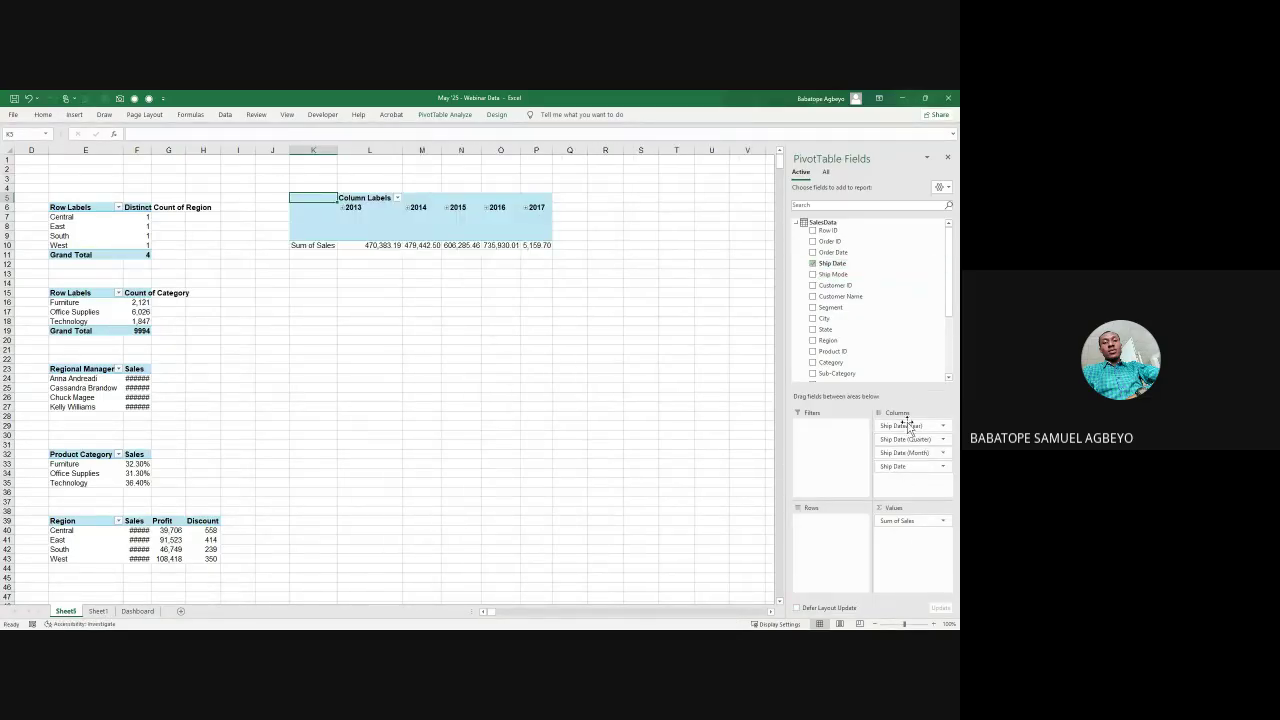
{"action": "mouse_move", "coordinate": [911, 427]}
{"action": "left_mouse_down"}
{"action": "mouse_move", "coordinate": [767, 561]}
{"action": "mouse_move", "coordinate": [902, 469]}
{"action": "mouse_move", "coordinate": [900, 430]}
{"action": "left_mouse_up"}
{"action": "left_click", "coordinate": [2, 597]}
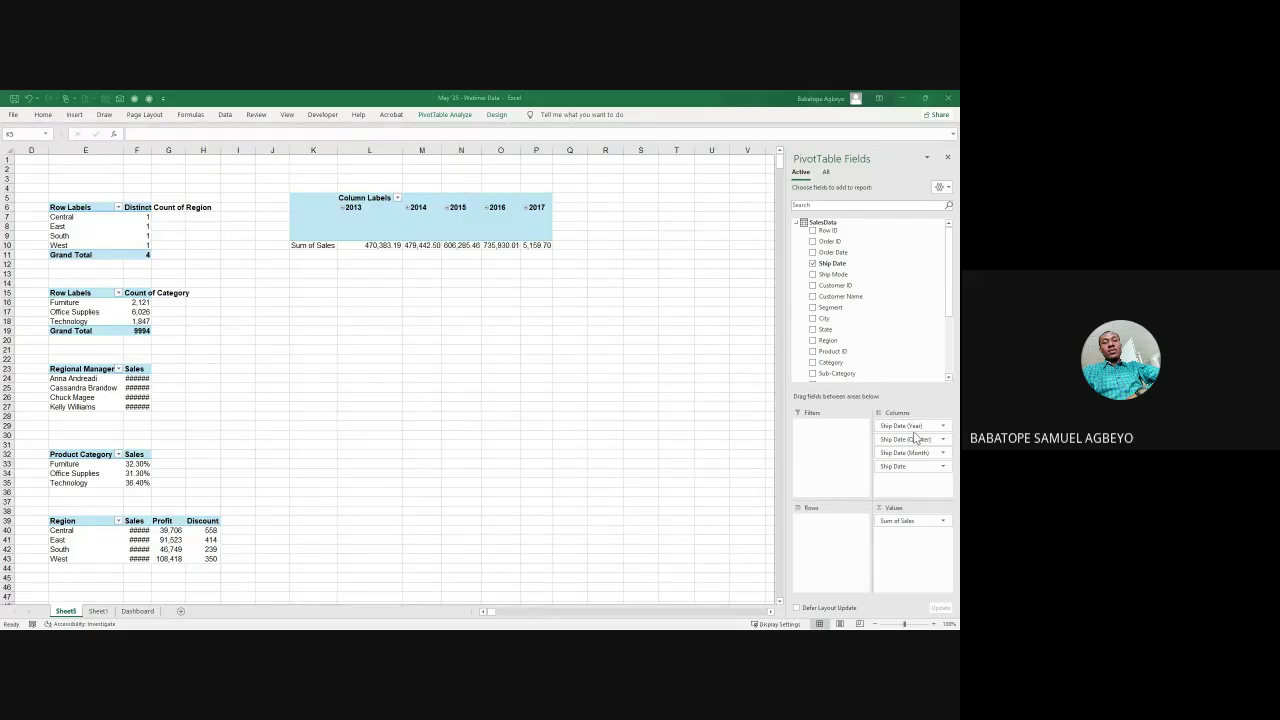
Step: Move Ship Date (Year) and Ship Date to the rows and remove the Ship Date quarter and month fields from the columns
{"action": "left_click_drag", "start_coordinate": [914, 430], "coordinate": [826, 526]}
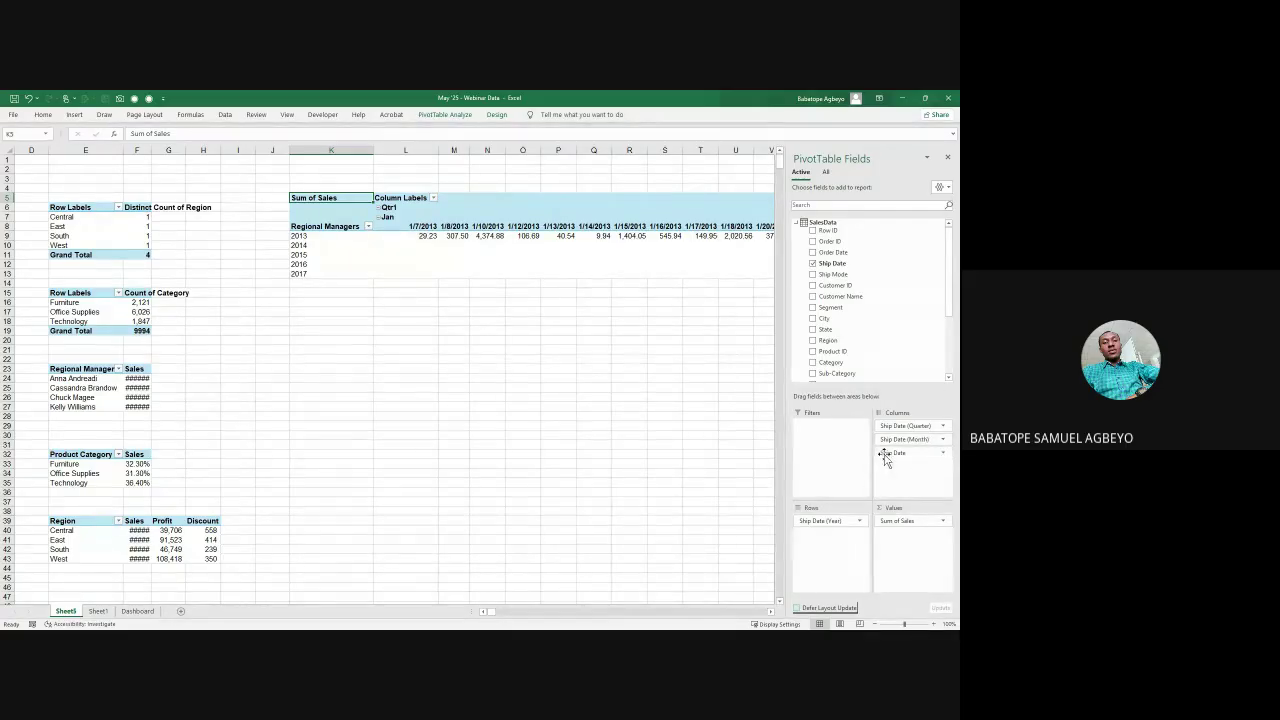
{"action": "left_click_drag", "start_coordinate": [886, 452], "coordinate": [832, 540]}
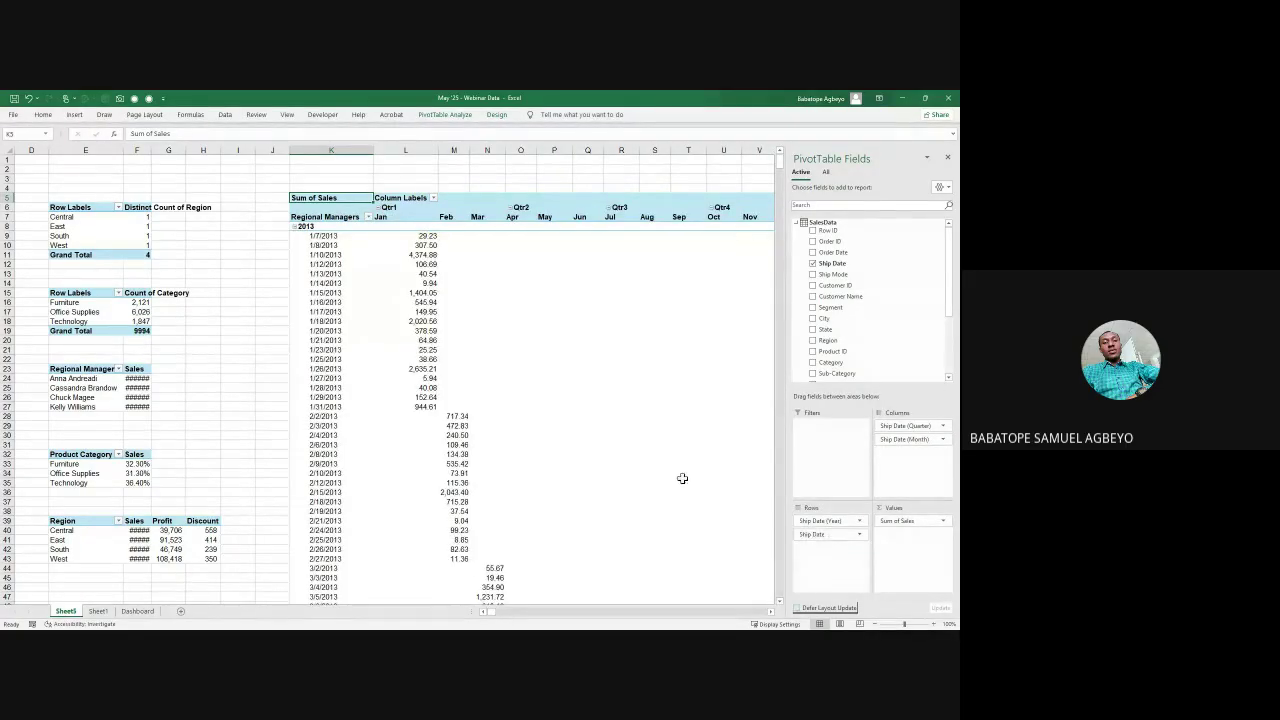
{"action": "left_click_drag", "start_coordinate": [903, 425], "coordinate": [588, 420]}
{"action": "left_click_drag", "start_coordinate": [905, 425], "coordinate": [648, 430]}
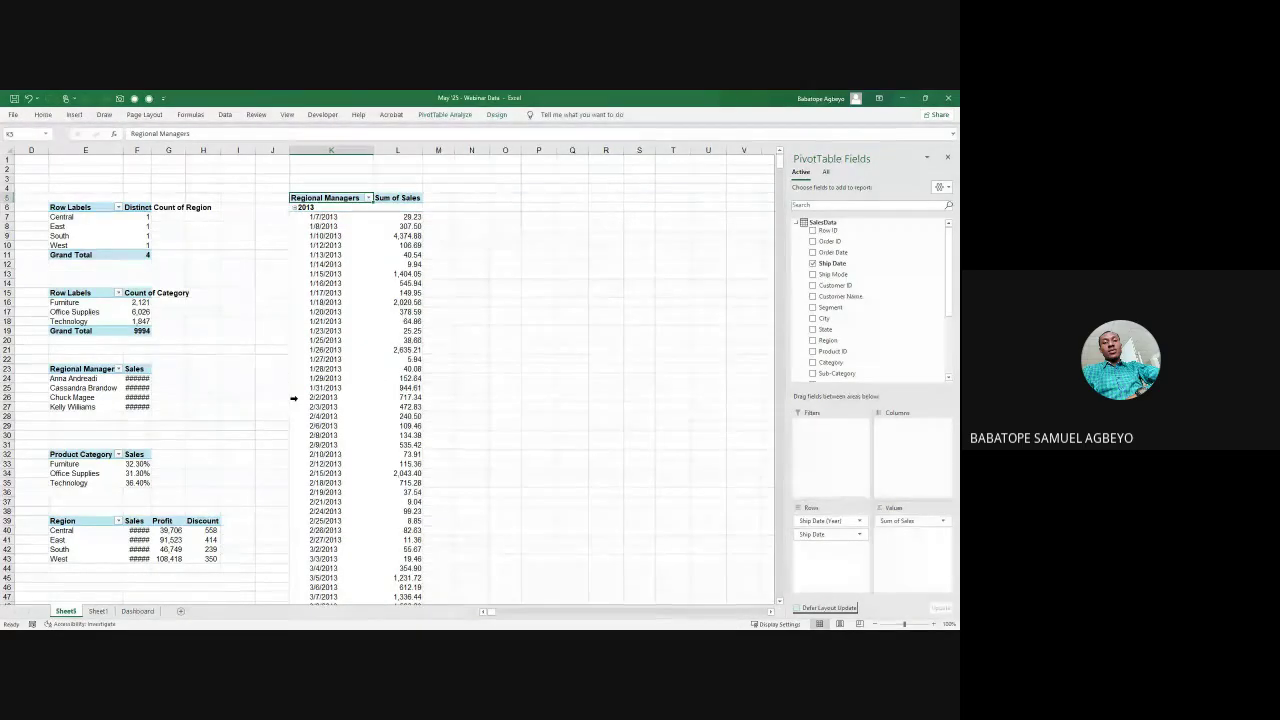
{"action": "scroll", "coordinate": [293, 398], "scroll_direction": "down", "scroll_amount": 14}
{"action": "scroll", "coordinate": [293, 398], "scroll_direction": "up", "scroll_amount": 14}
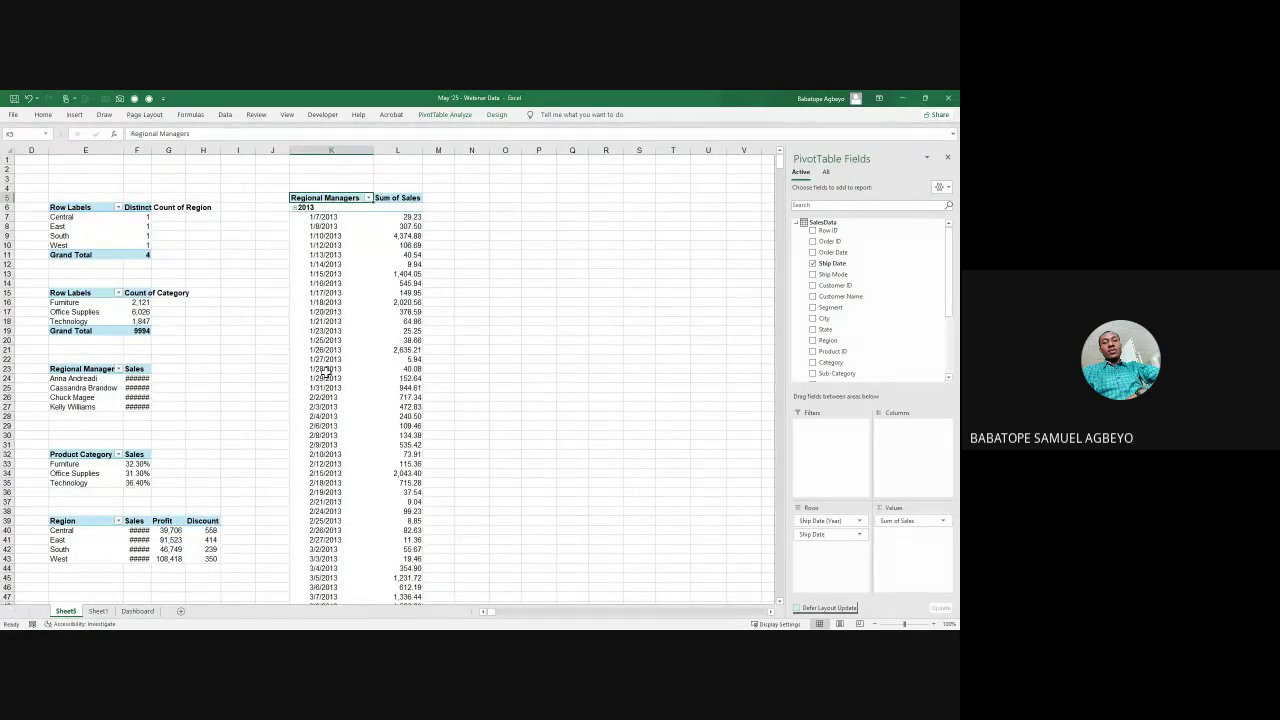
Step: Group the Ship Date row entries by Months and Years and review the monthly sales rows
{"action": "left_click", "coordinate": [328, 373]}
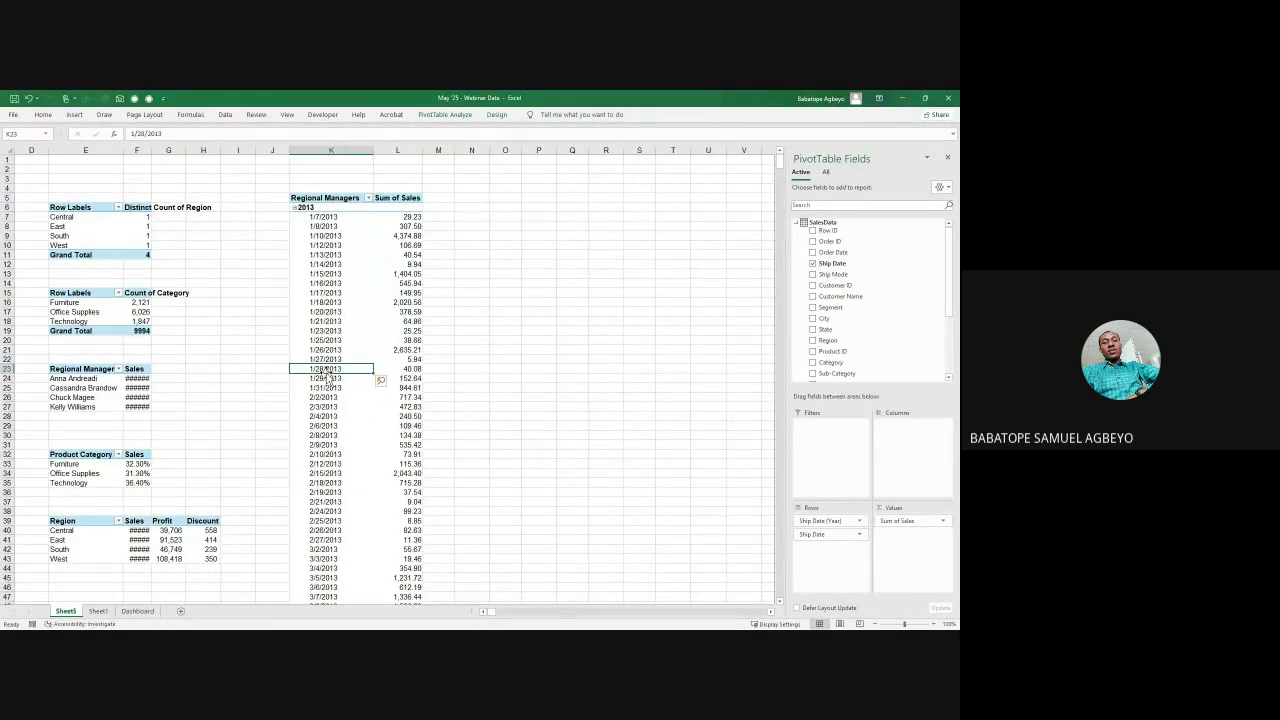
{"action": "right_click", "coordinate": [328, 370]}
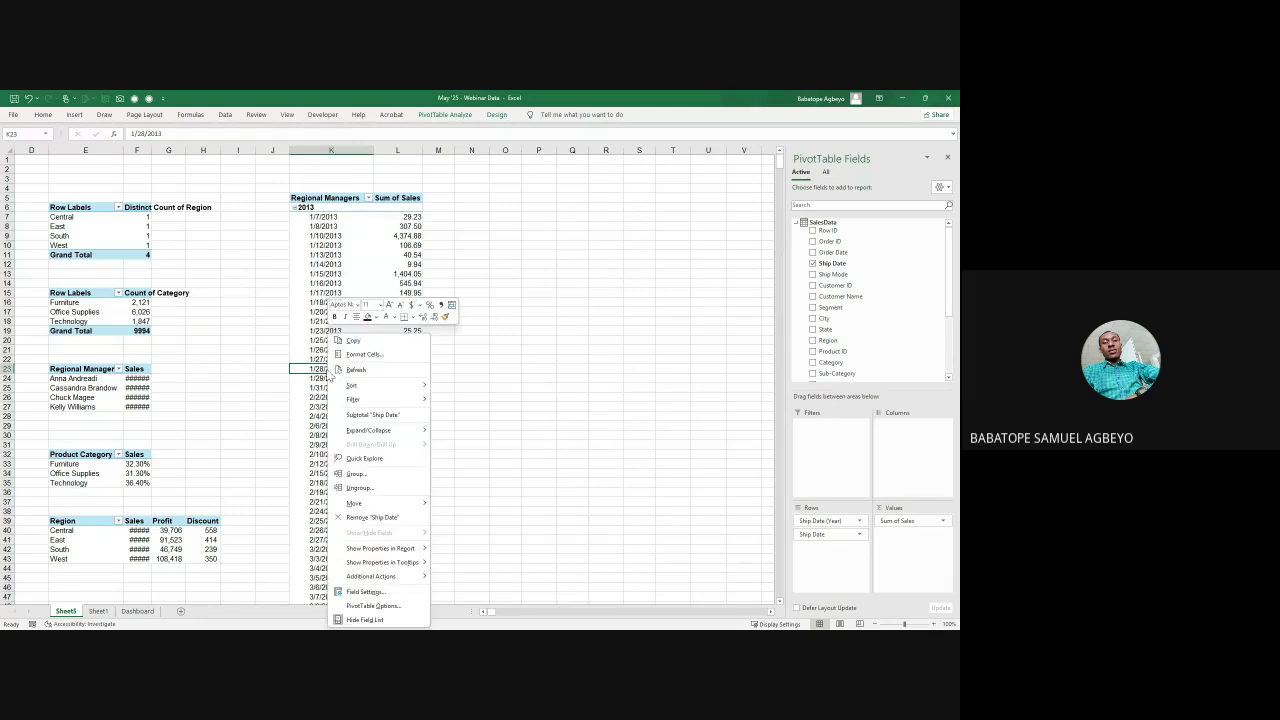
{"action": "left_click", "coordinate": [374, 474]}
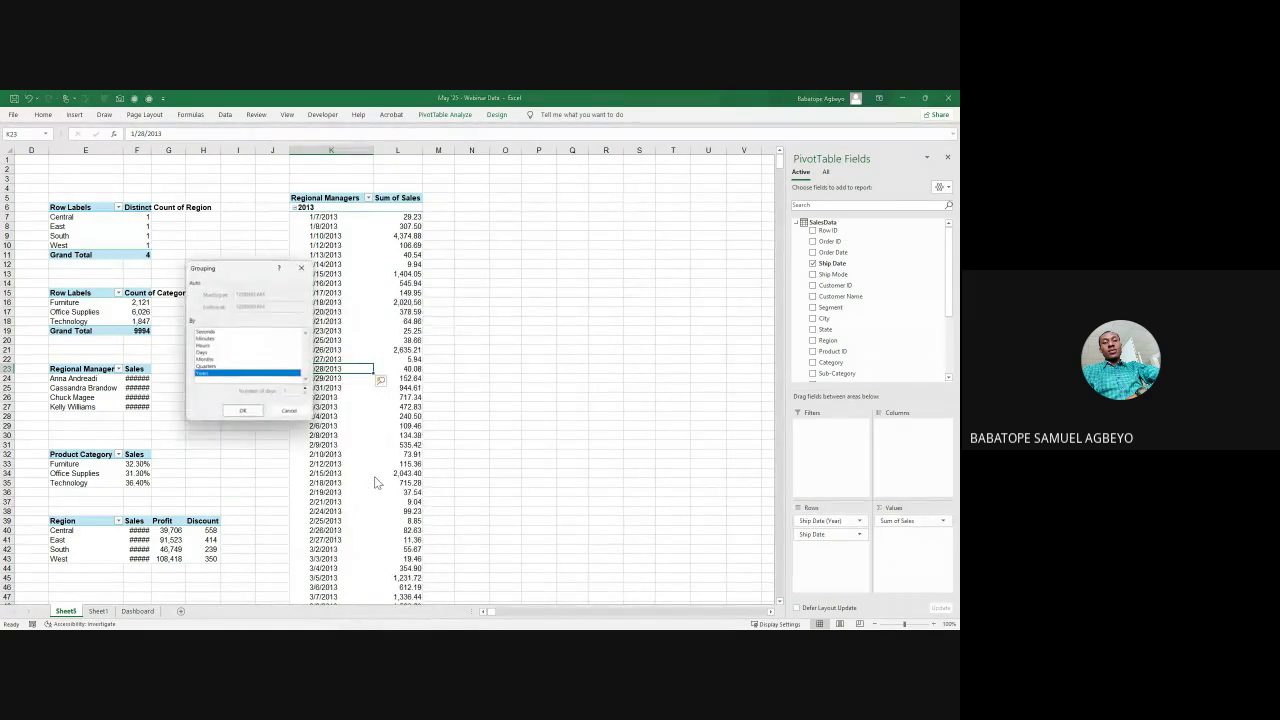
{"action": "left_click", "coordinate": [210, 360]}
{"action": "left_click", "coordinate": [244, 412]}
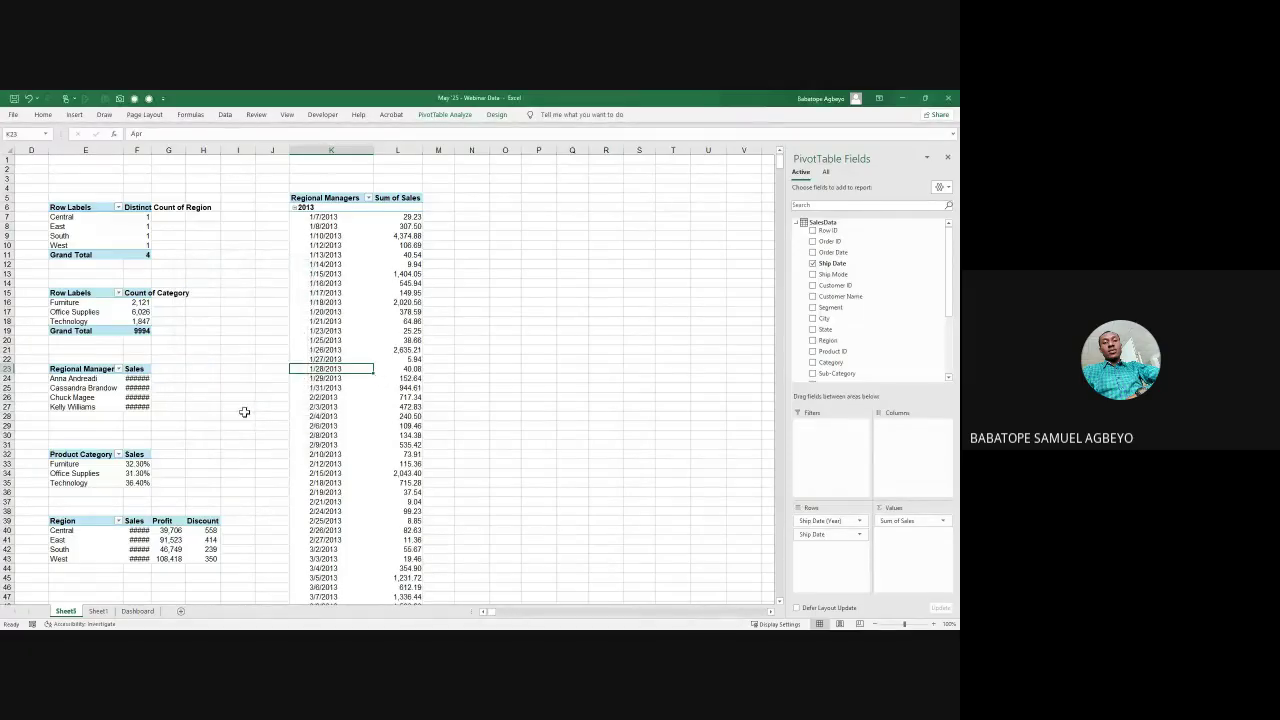
{"action": "scroll", "coordinate": [335, 381], "scroll_direction": "down", "scroll_amount": 10}
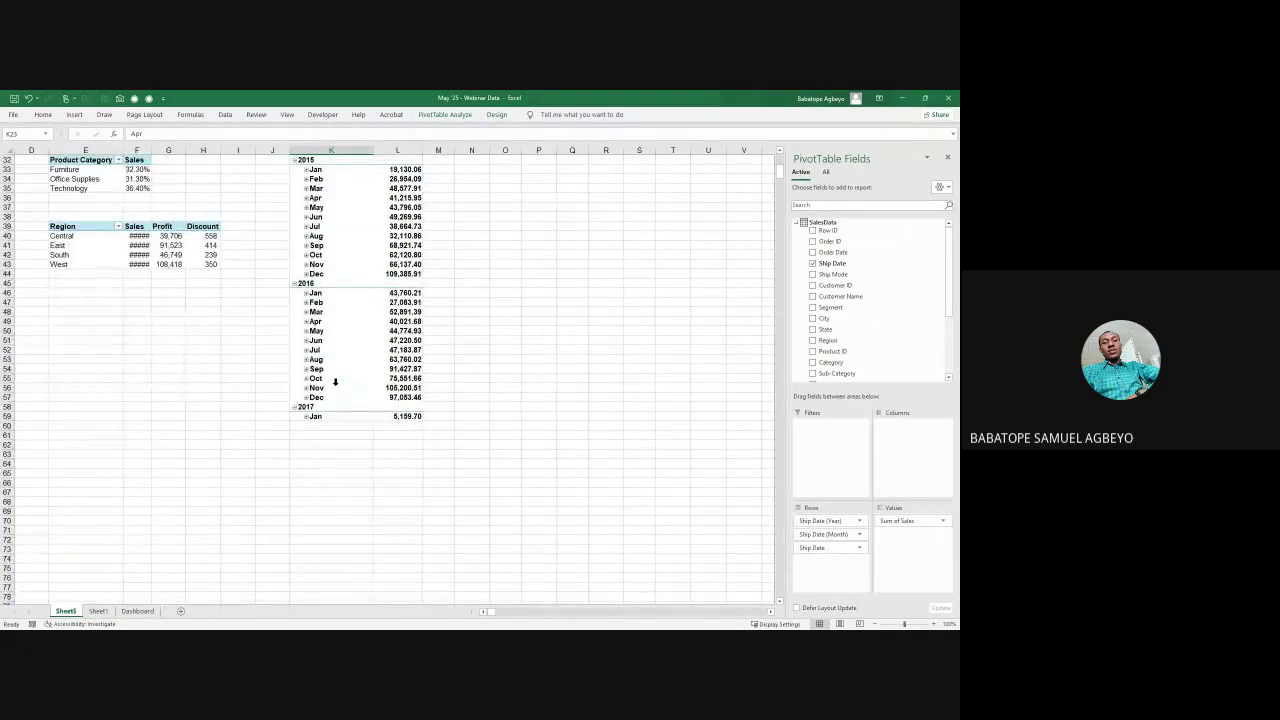
{"action": "scroll", "coordinate": [335, 381], "scroll_direction": "up", "scroll_amount": 10}
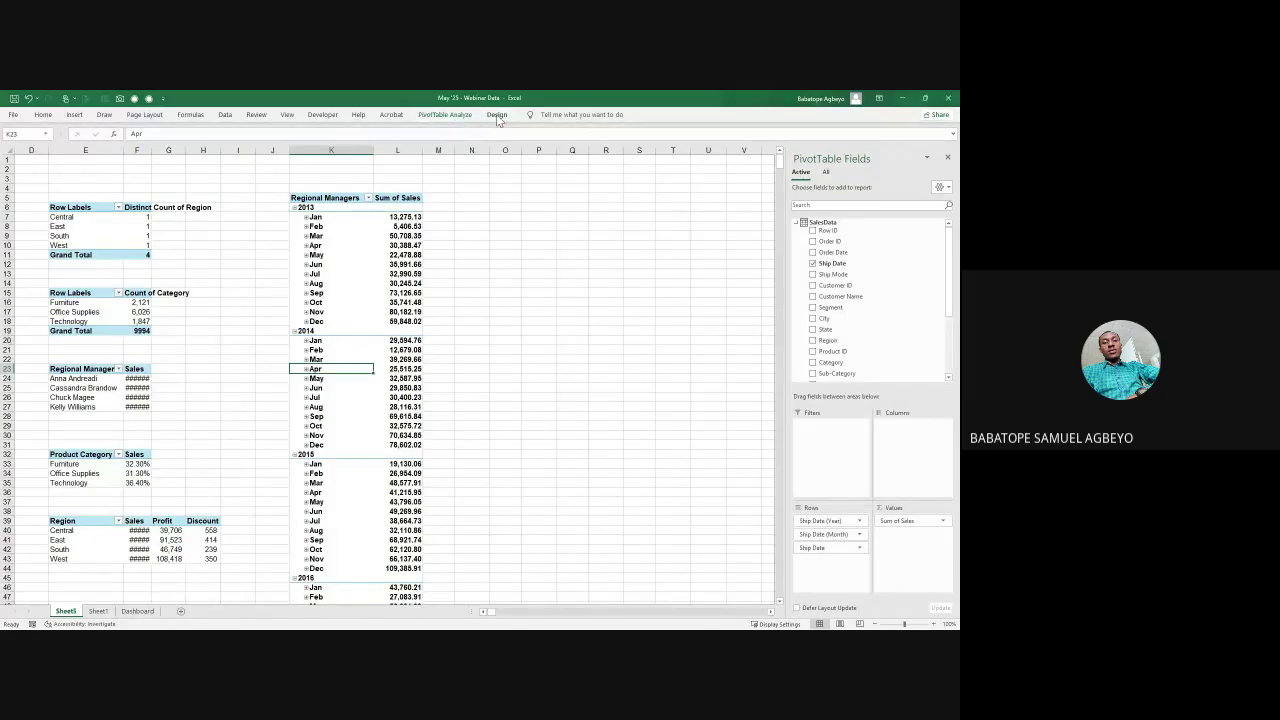
Step: Turn off subtotals and switch off grand totals for rows and columns in the monthly sales PivotTable
{"action": "left_click", "coordinate": [497, 116]}
{"action": "left_click", "coordinate": [17, 142]}
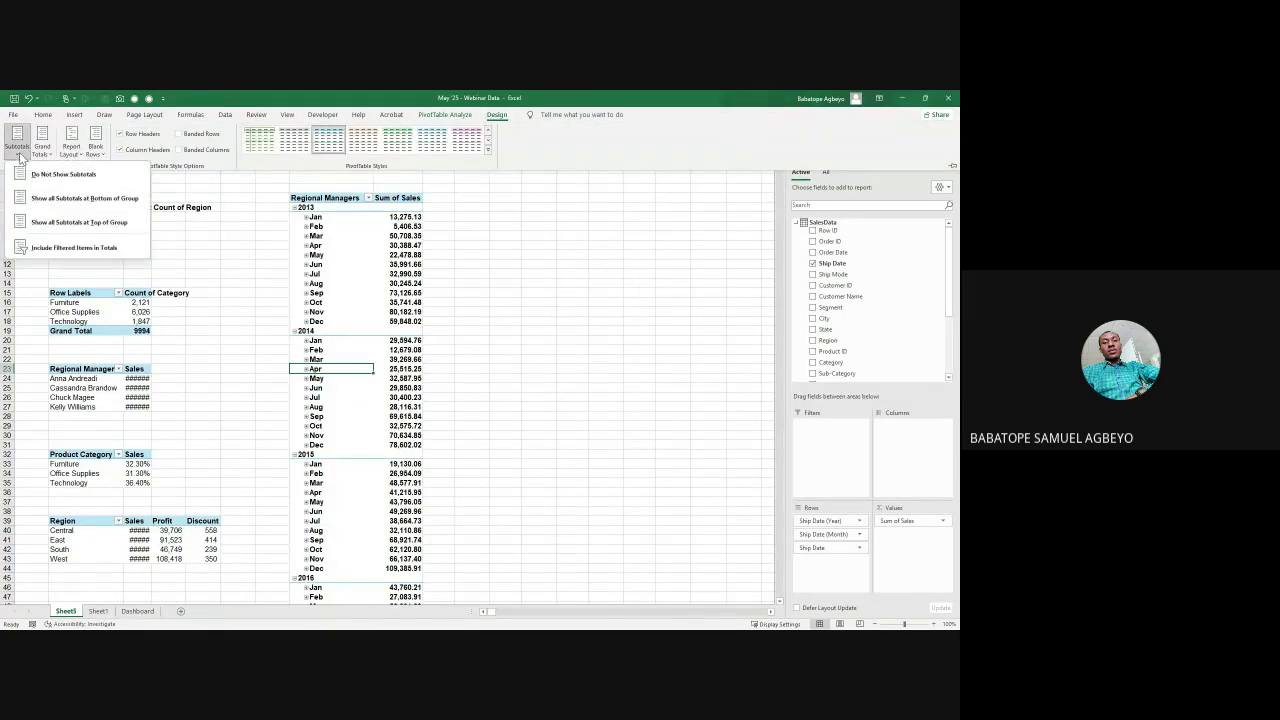
{"action": "left_click", "coordinate": [61, 176]}
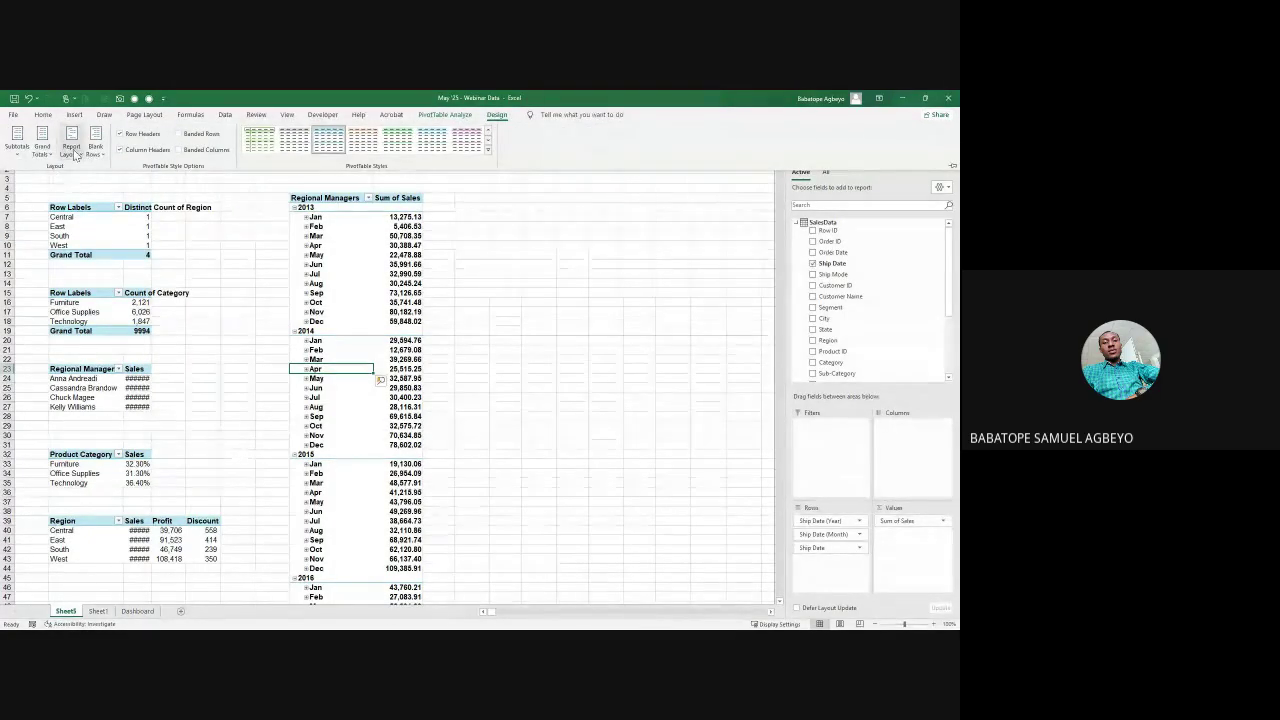
{"action": "left_click", "coordinate": [42, 148]}
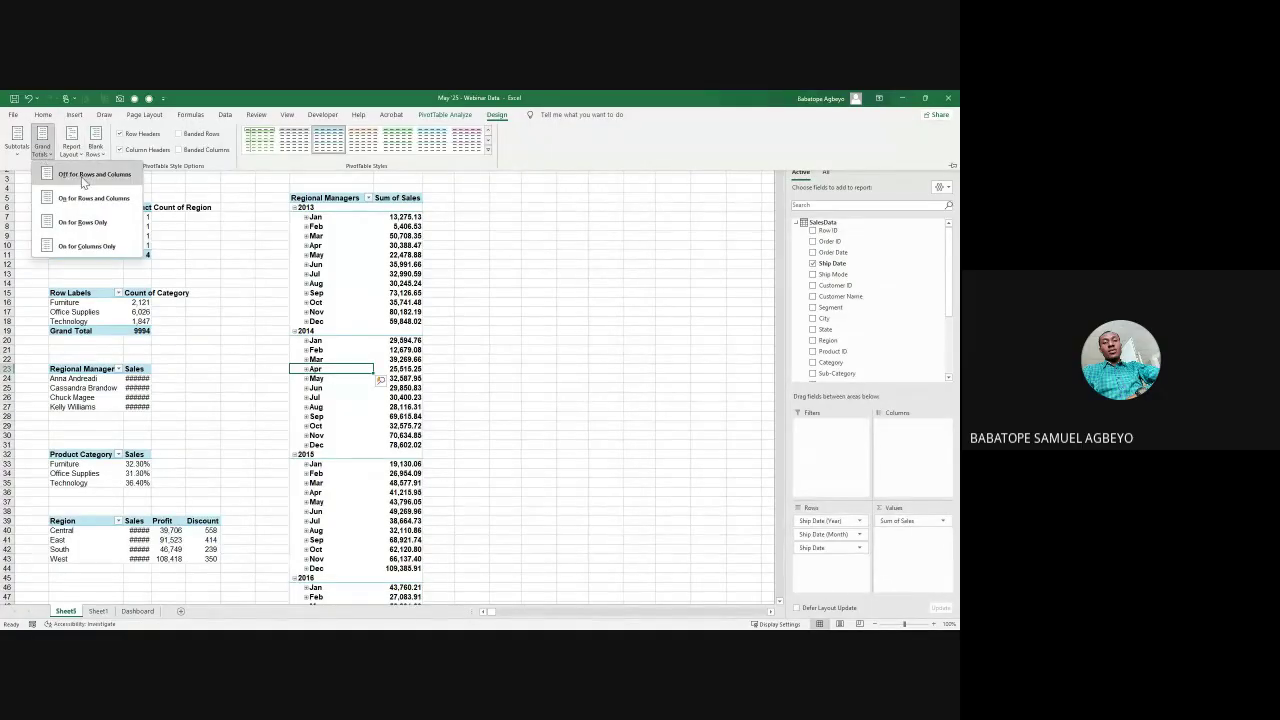
{"action": "left_click", "coordinate": [83, 177]}
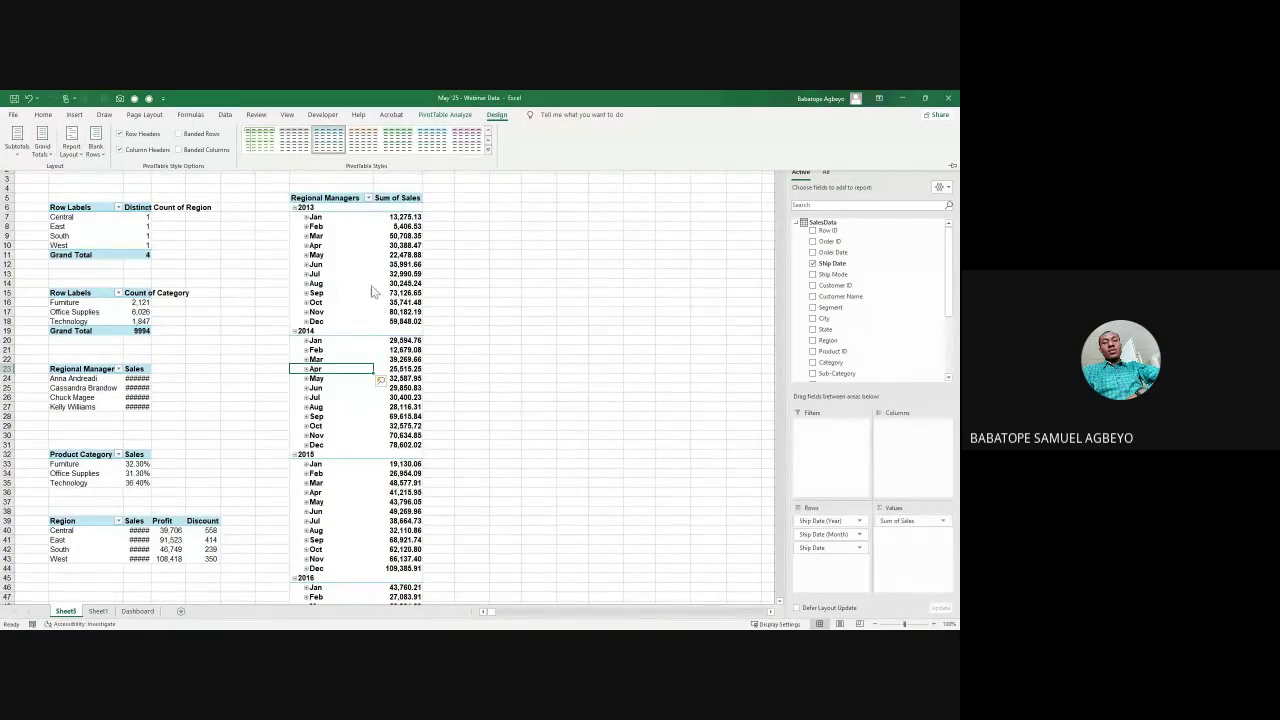
{"action": "left_click", "coordinate": [413, 267]}
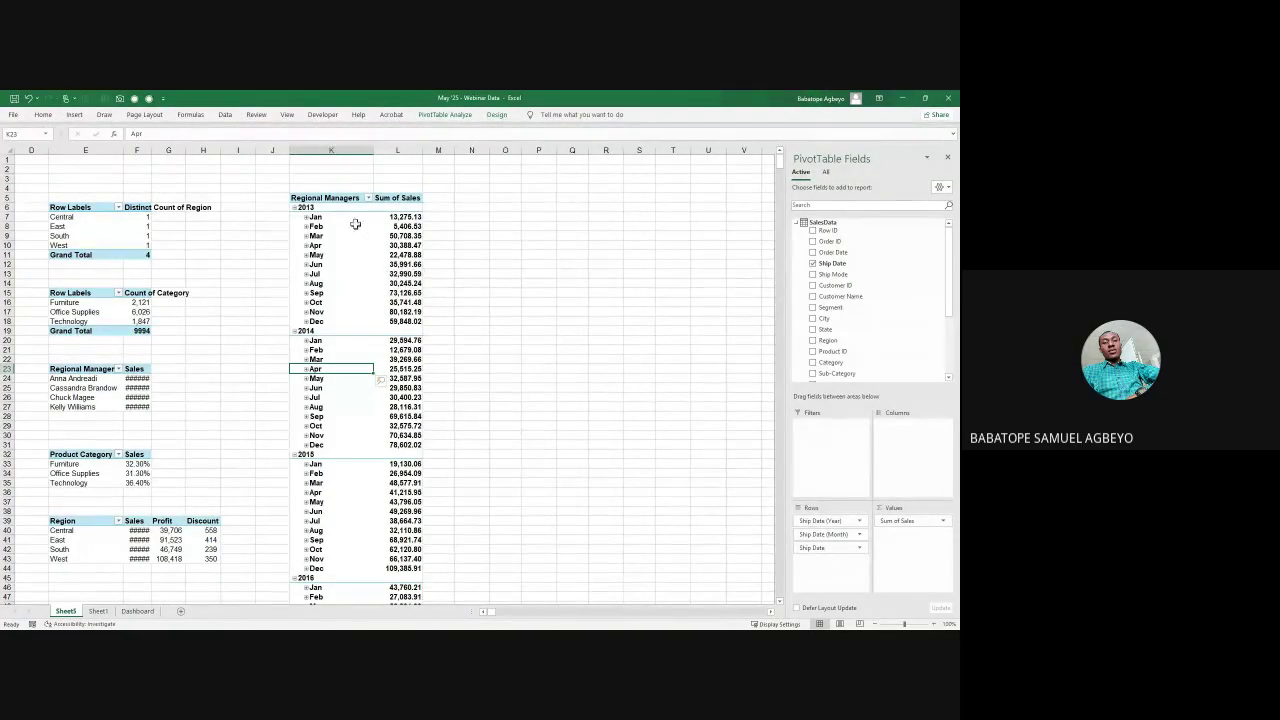
Step: Rename the monthly PivotTable's header in K5 as Month and the header in L5 as Sales
{"action": "left_click", "coordinate": [330, 198]}
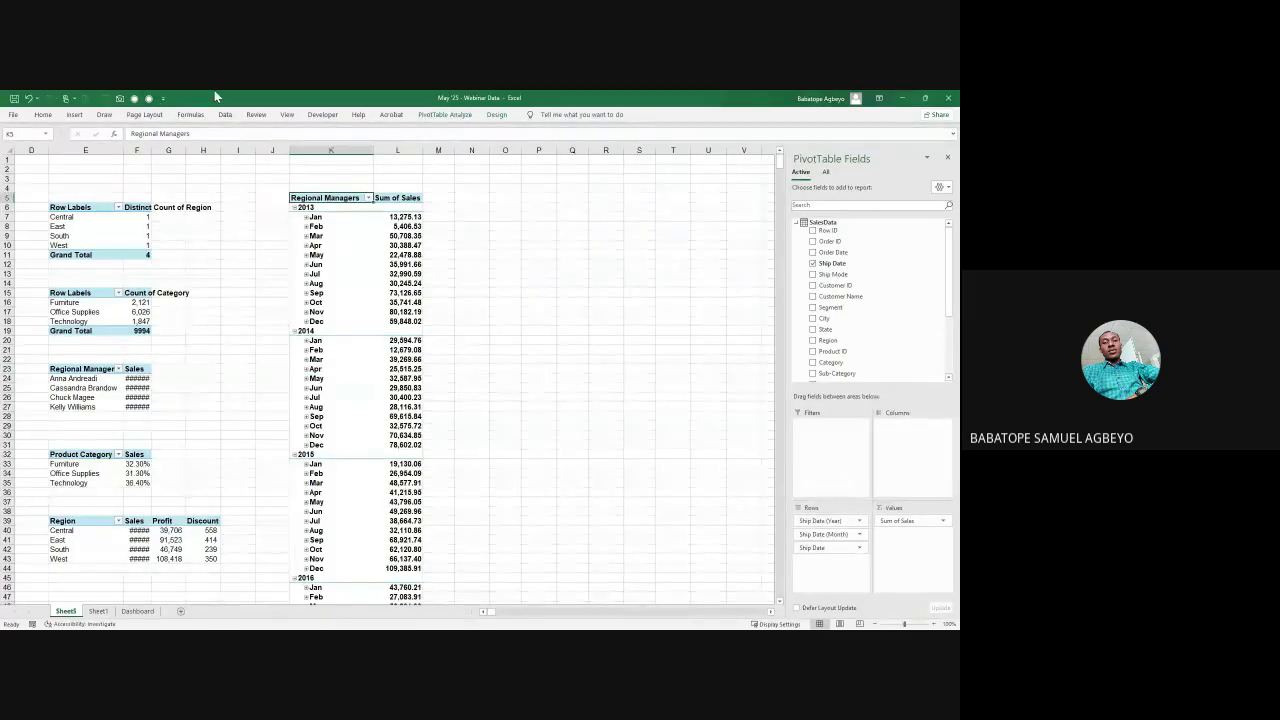
{"action": "left_click_drag", "start_coordinate": [192, 133], "coordinate": [88, 131]}
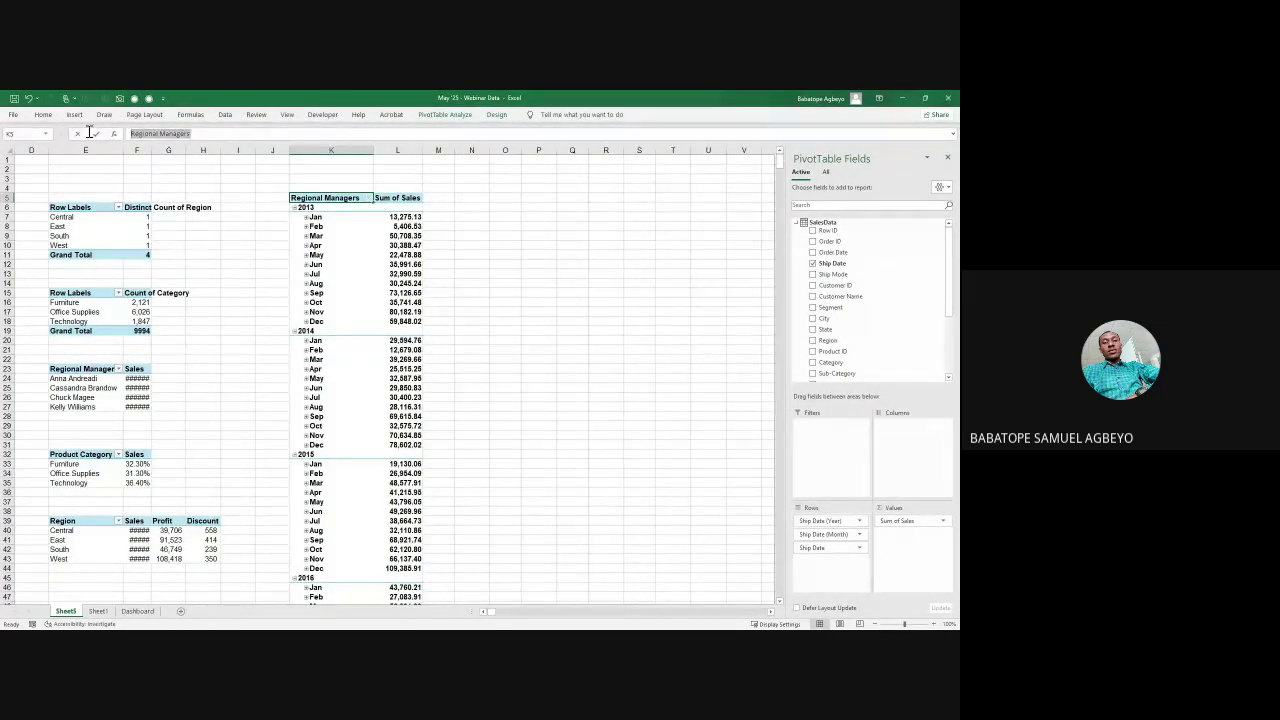
{"action": "type", "text": "Month"}
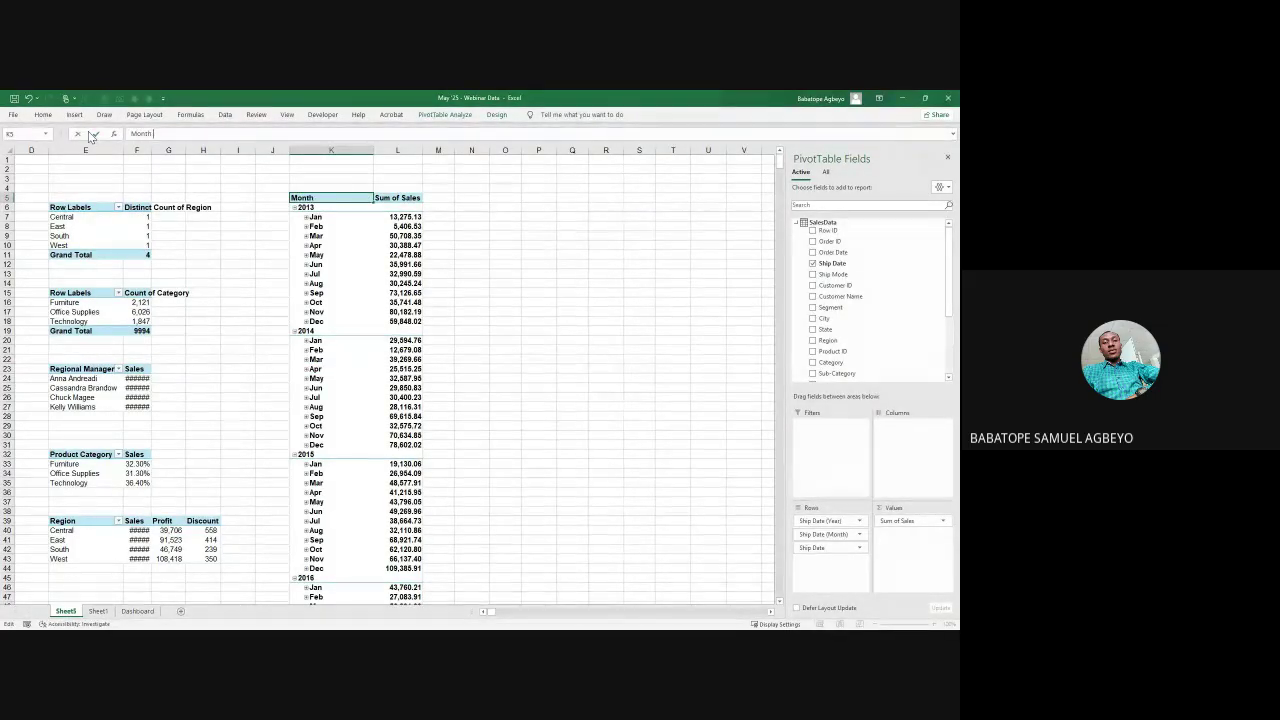
{"action": "left_click", "coordinate": [88, 131]}
{"action": "key", "text": "Down"}
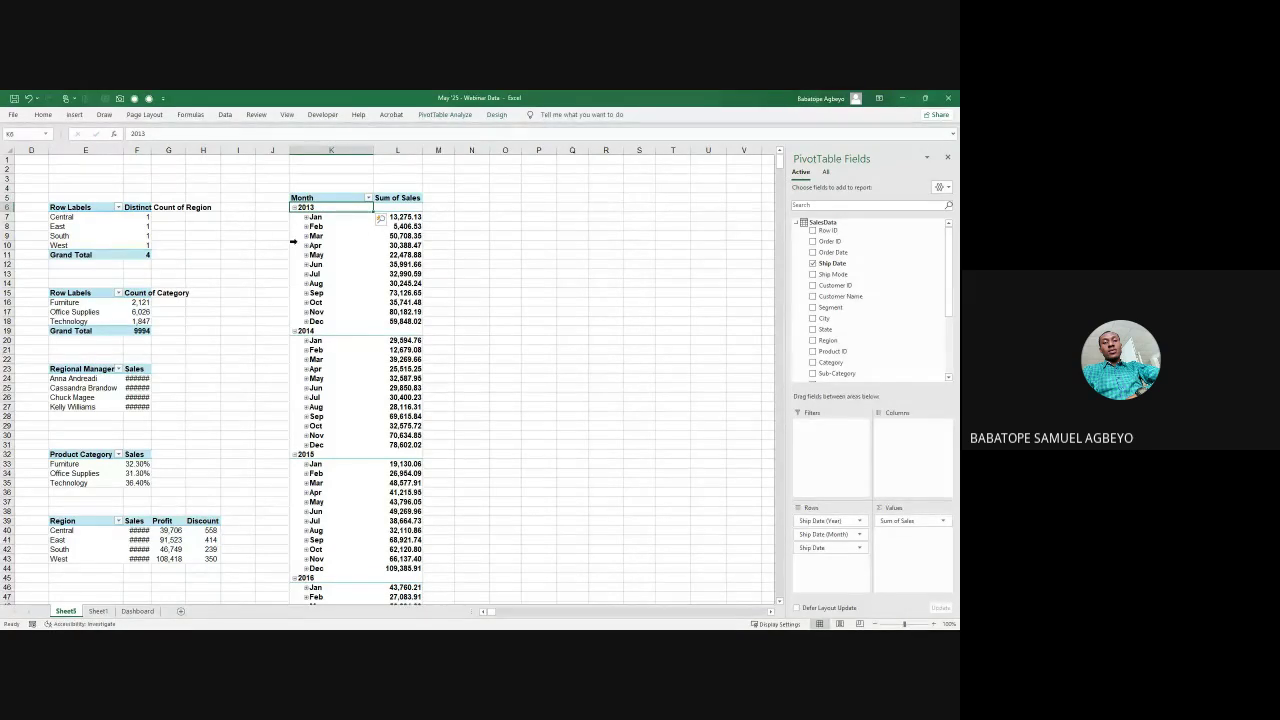
{"action": "left_click", "coordinate": [398, 199]}
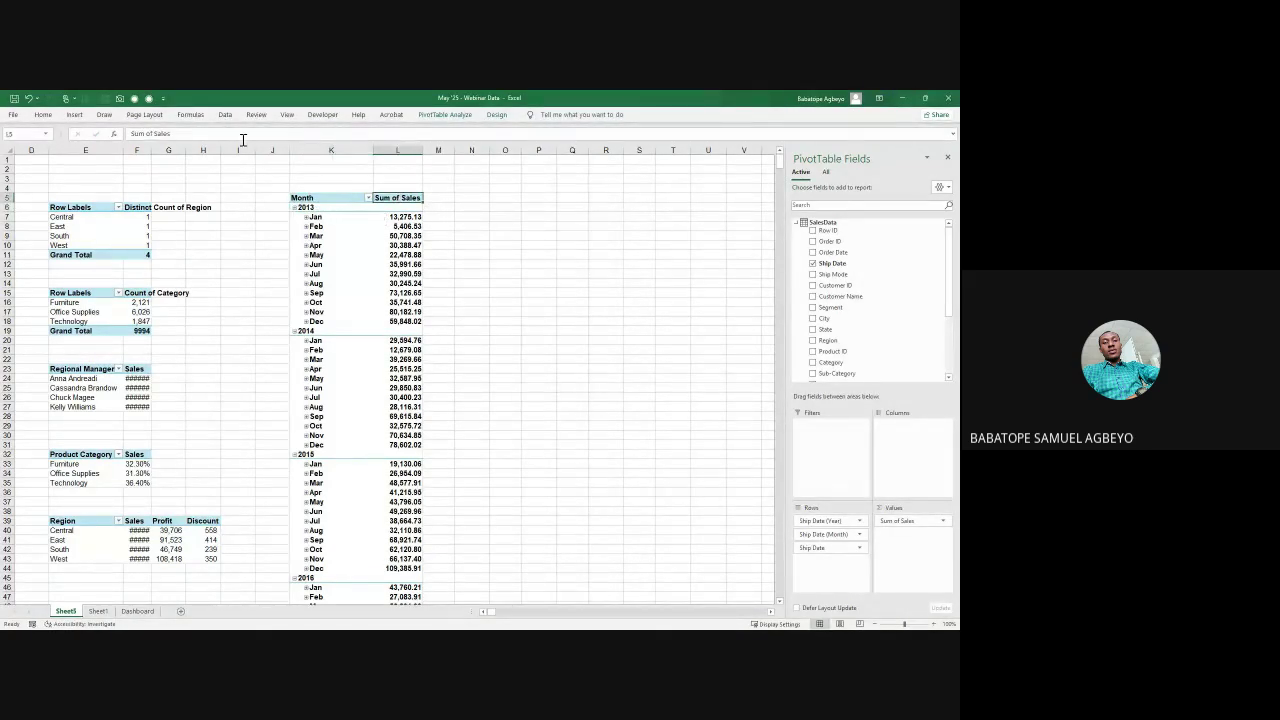
{"action": "type", "text": "S"}
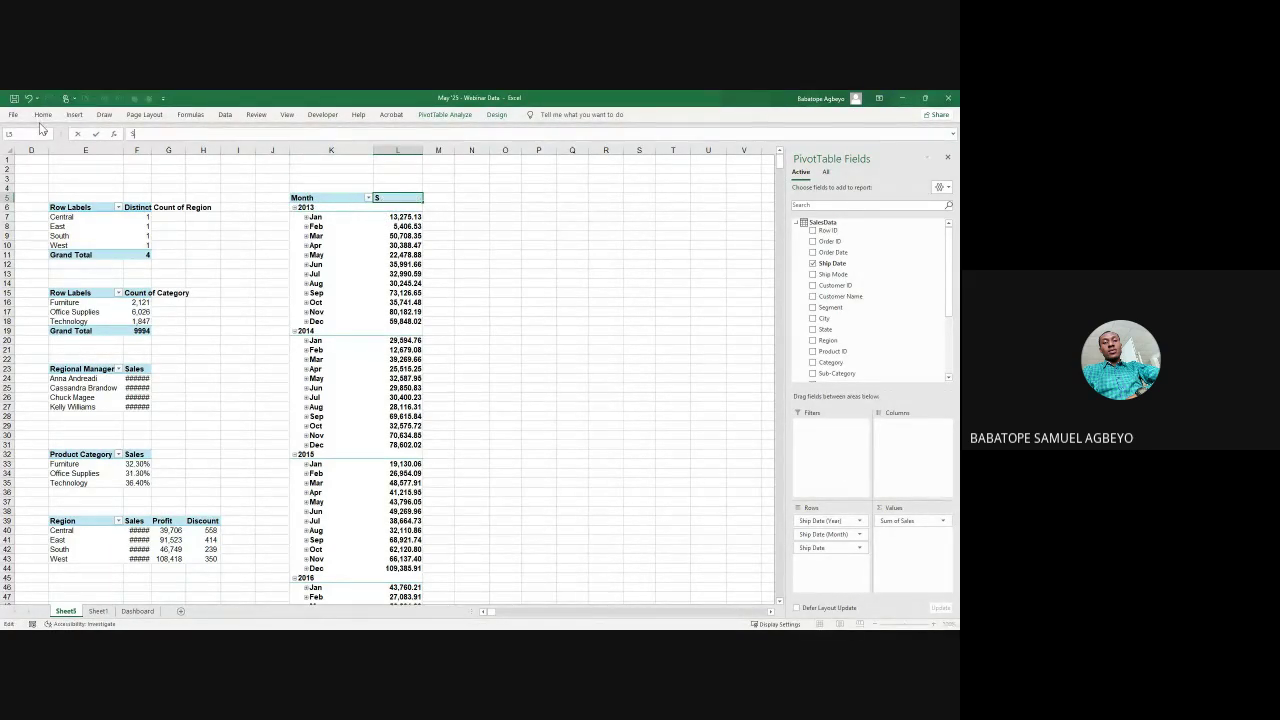
{"action": "key", "text": "Return"}
{"action": "key", "text": "Down"}
{"action": "key", "text": "Down"}
{"action": "key", "text": "Left"}
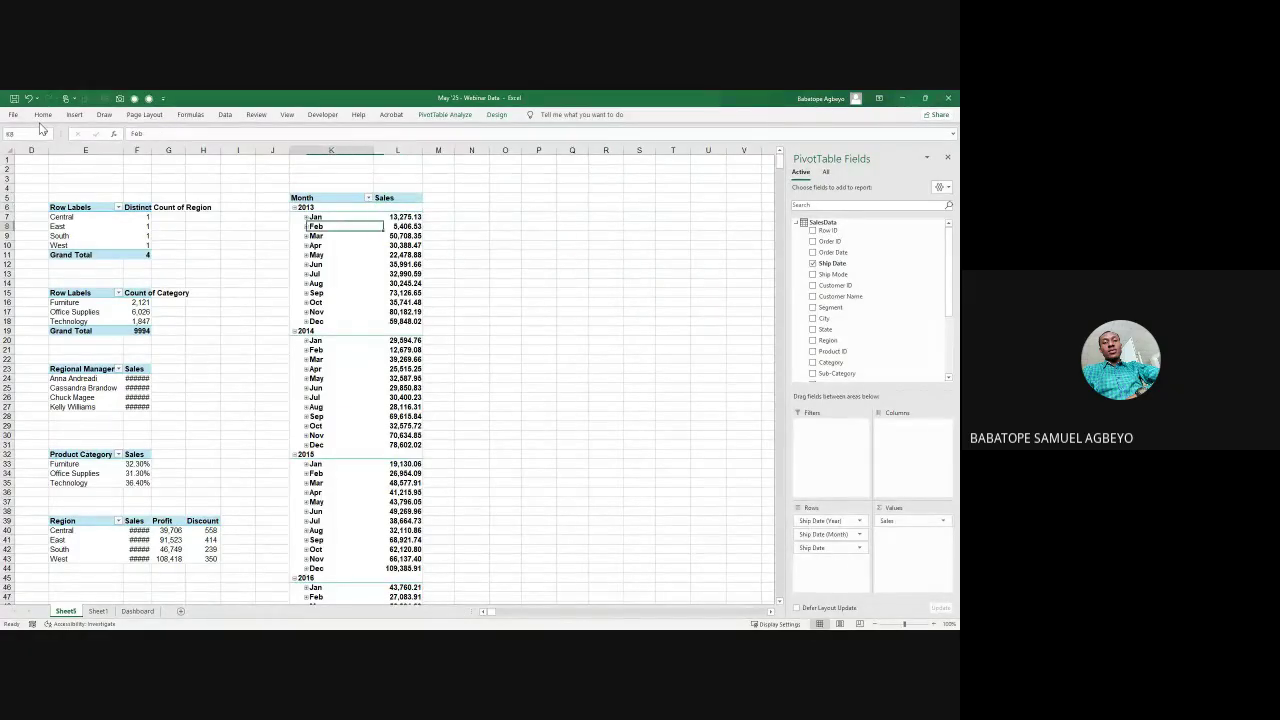
Step: Insert a PivotChart from the monthly sales PivotTable and hide all of its field buttons
{"action": "key", "text": "Right"}
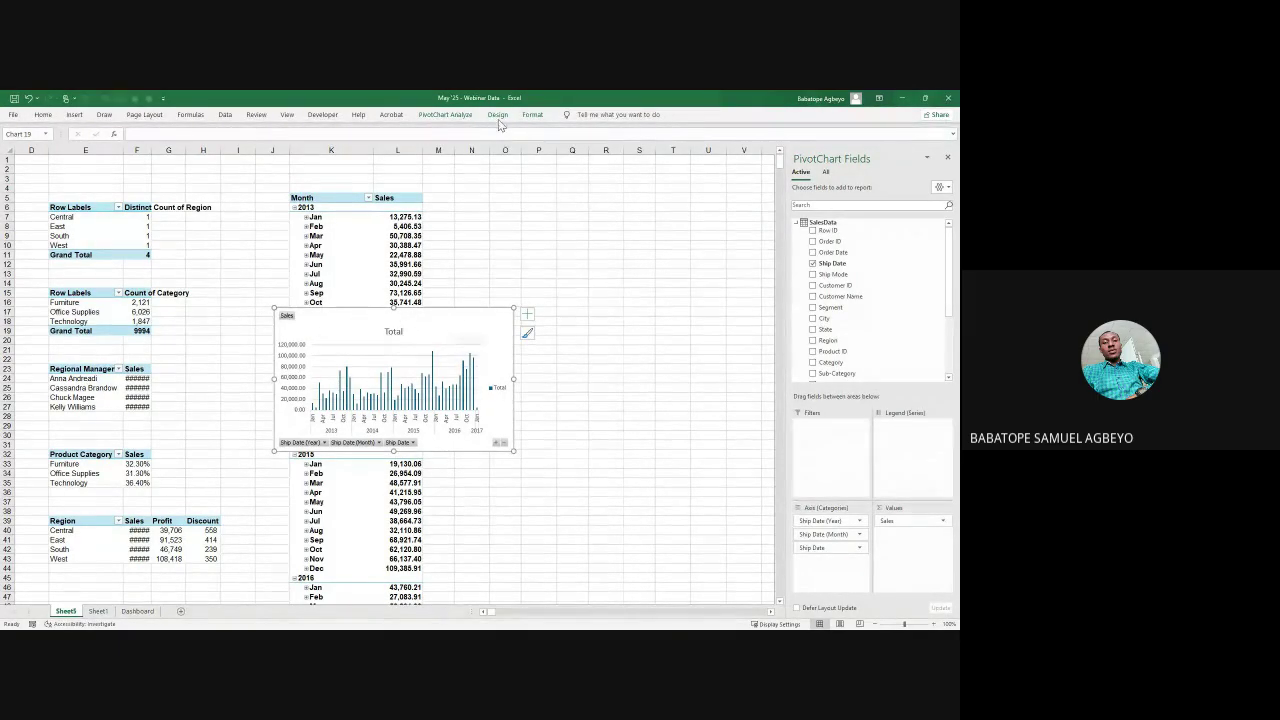
{"action": "left_click", "coordinate": [443, 116]}
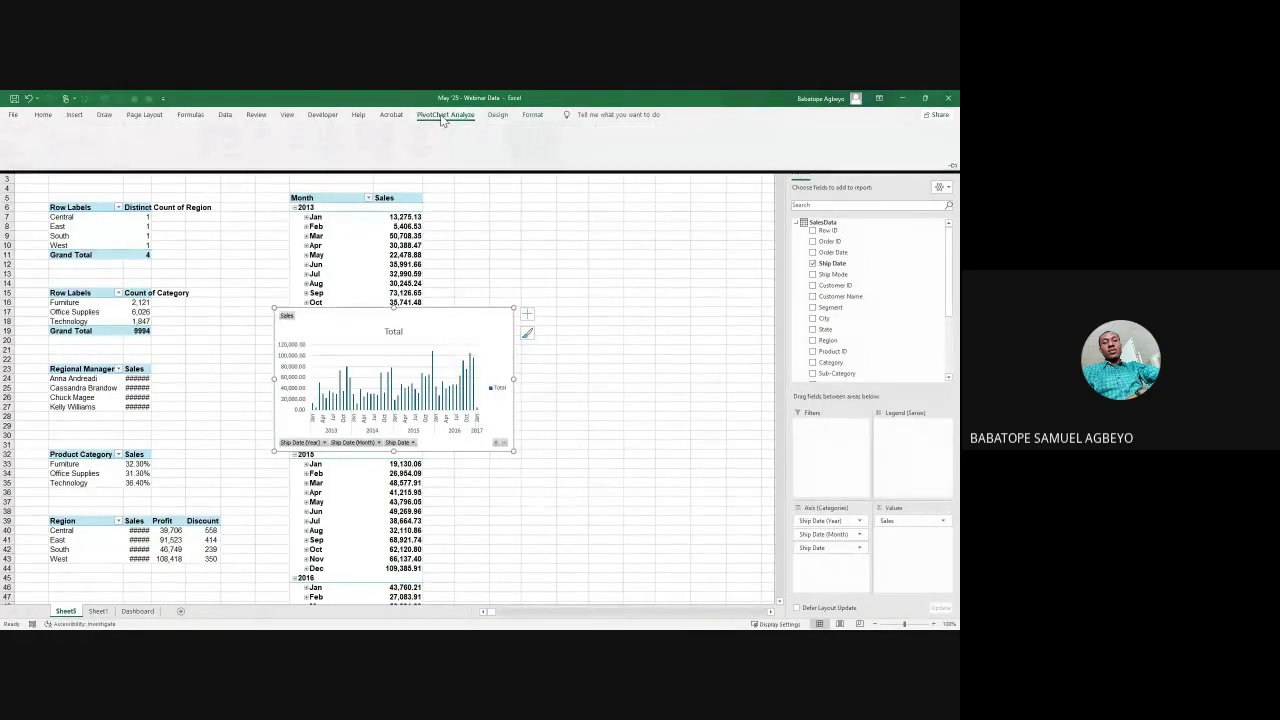
{"action": "left_click", "coordinate": [556, 156]}
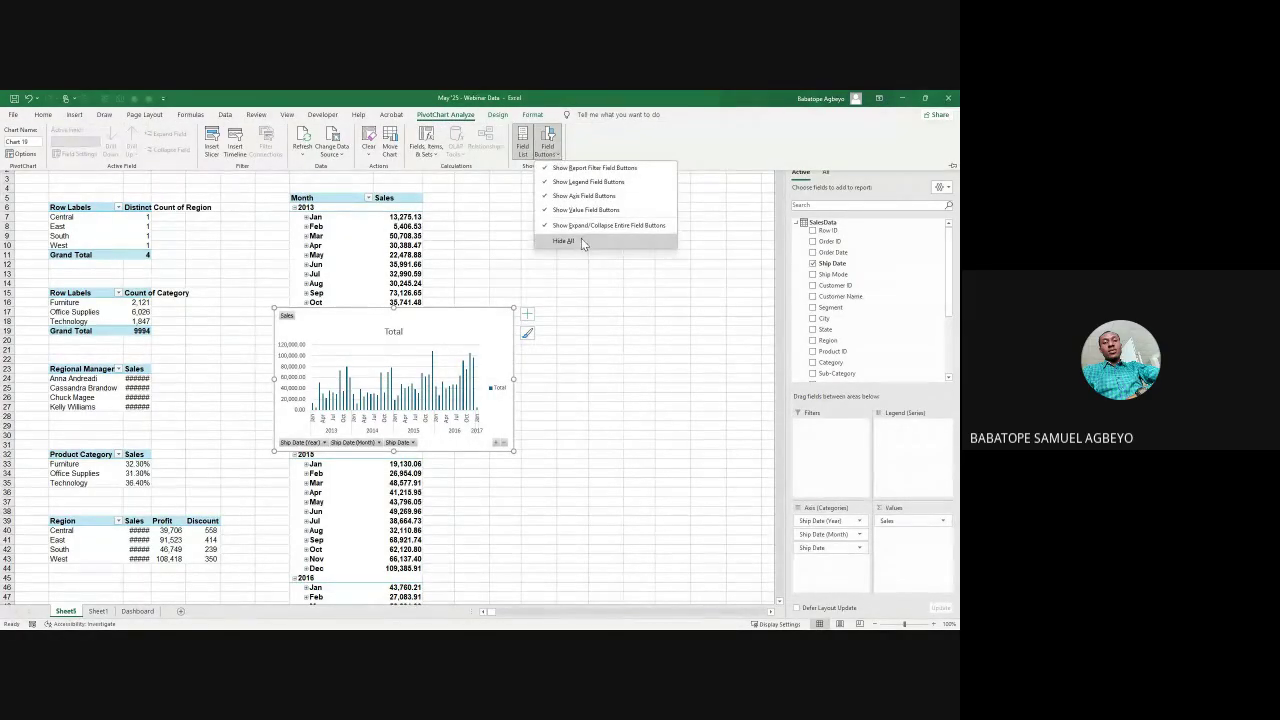
{"action": "left_click", "coordinate": [580, 238]}
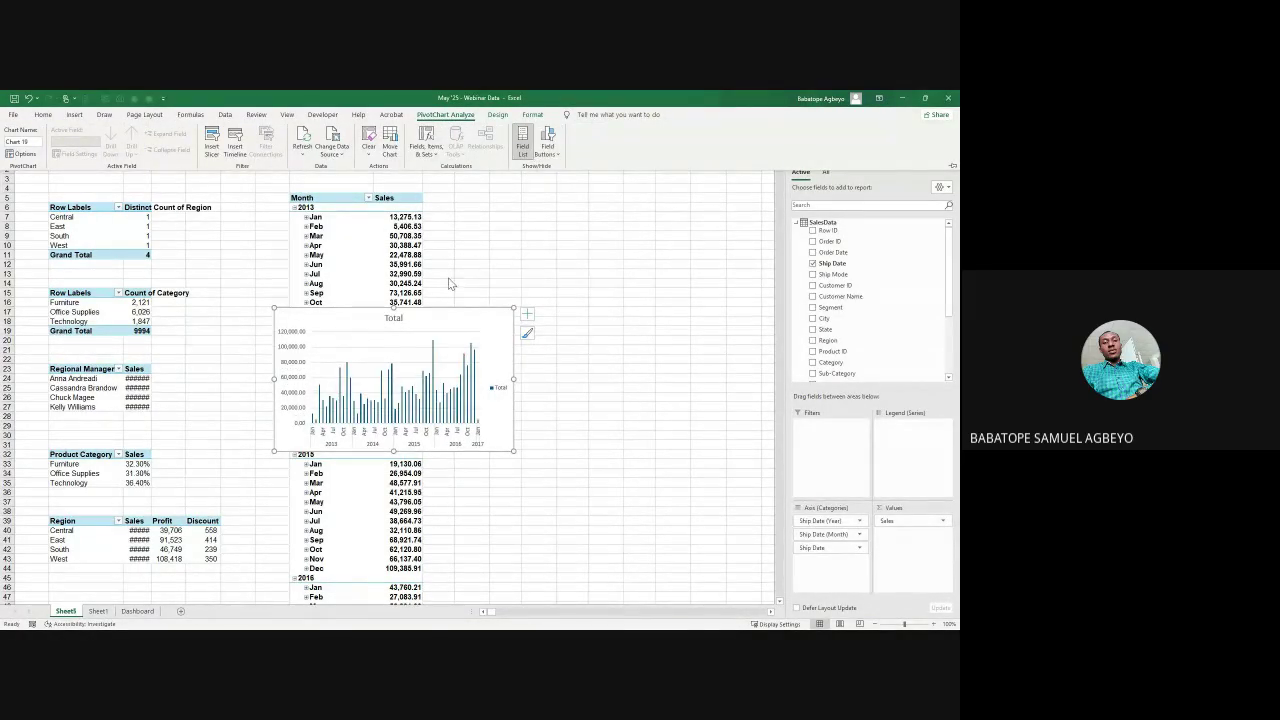
Step: Change the monthly sales PivotChart's type to a basic Line chart
{"action": "left_click", "coordinate": [532, 115]}
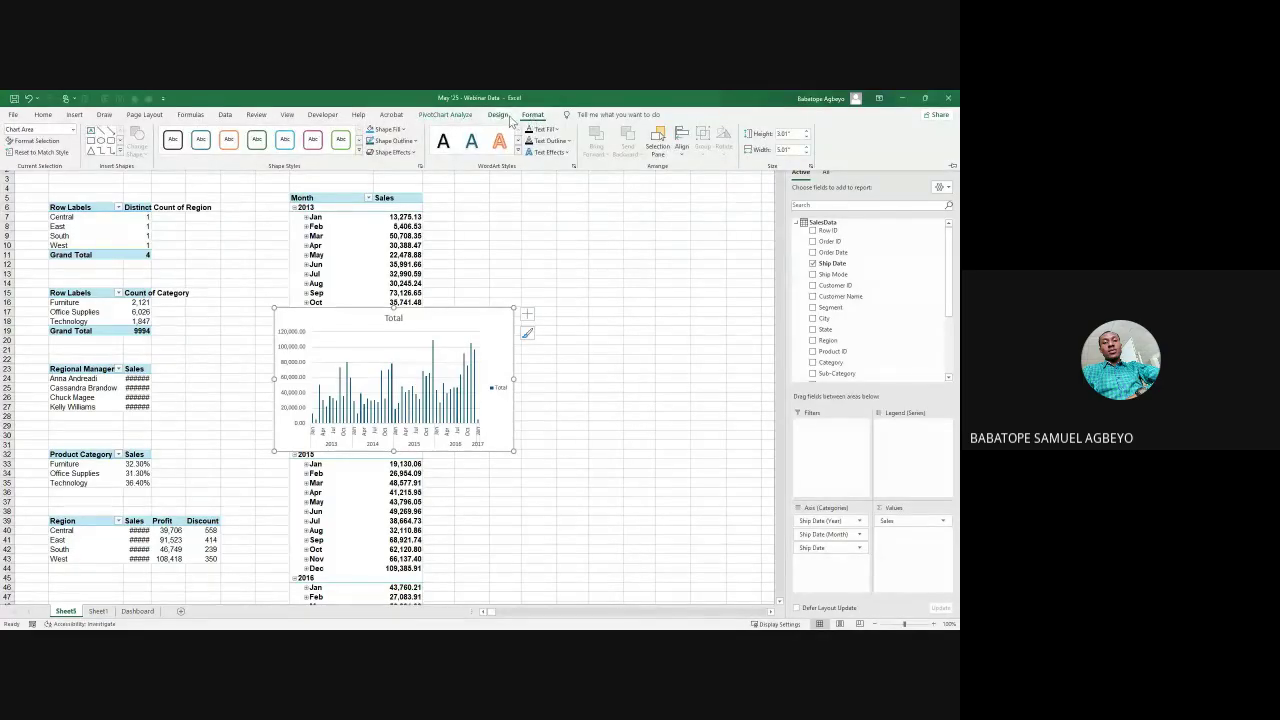
{"action": "left_click", "coordinate": [498, 115]}
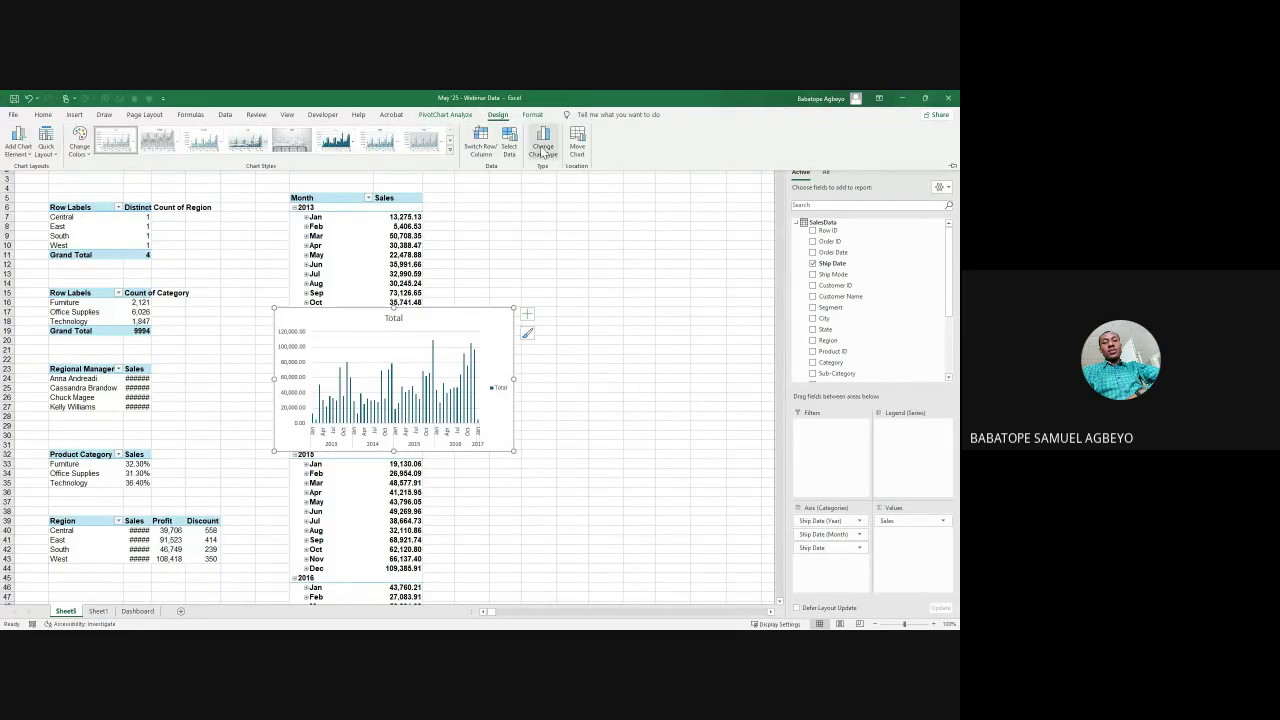
{"action": "left_click", "coordinate": [542, 150]}
{"action": "left_click", "coordinate": [355, 289]}
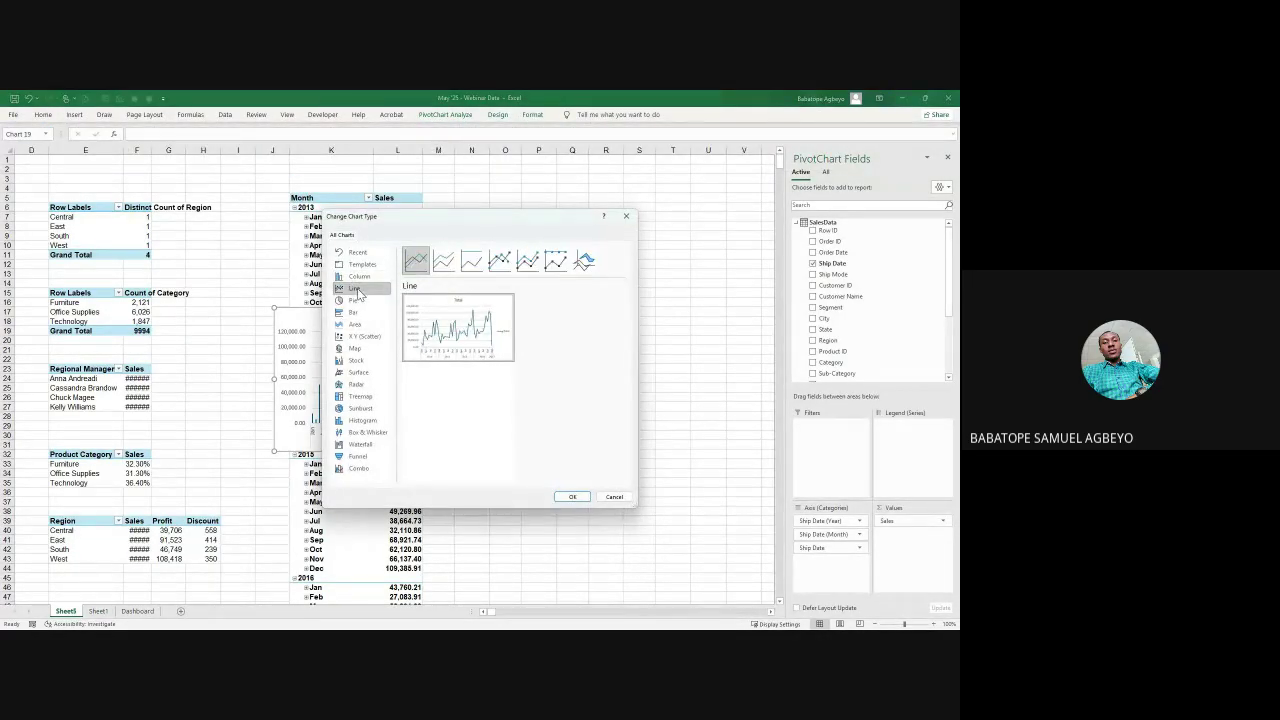
{"action": "left_click", "coordinate": [572, 497]}
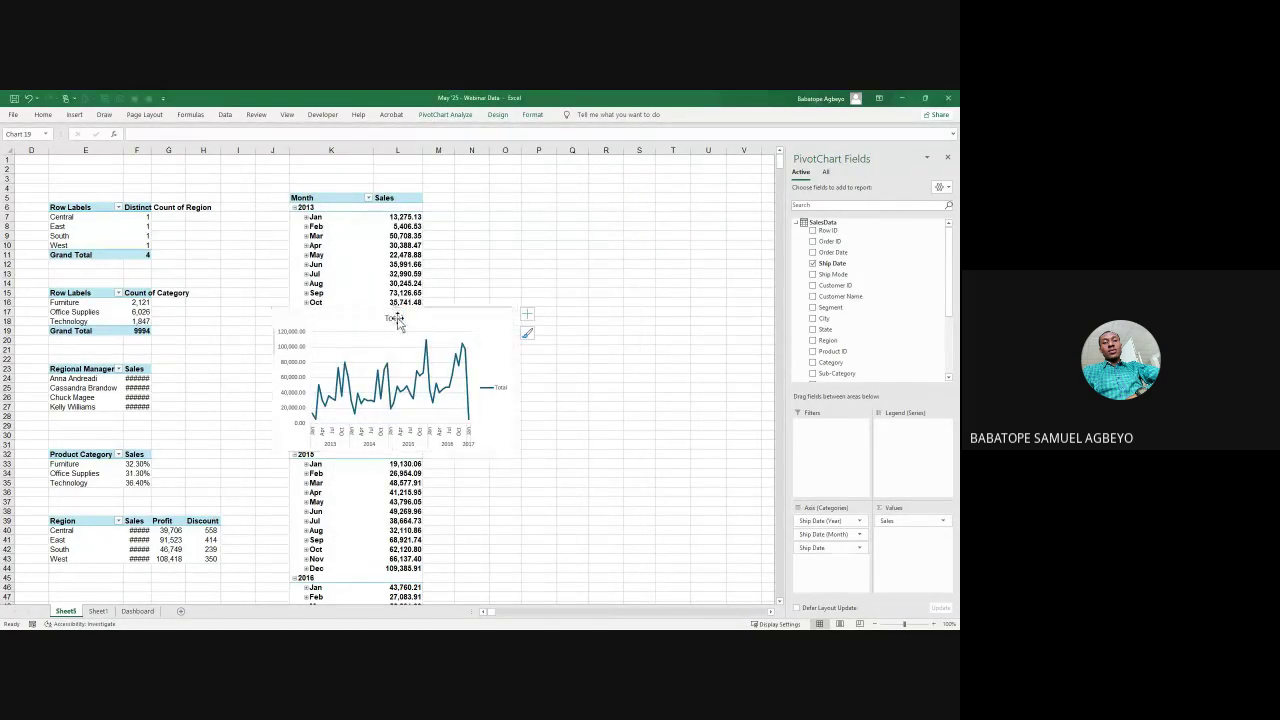
Step: Delete the title and the legend from the monthly sales line chart
{"action": "key", "text": "Delete"}
{"action": "left_click", "coordinate": [500, 381]}
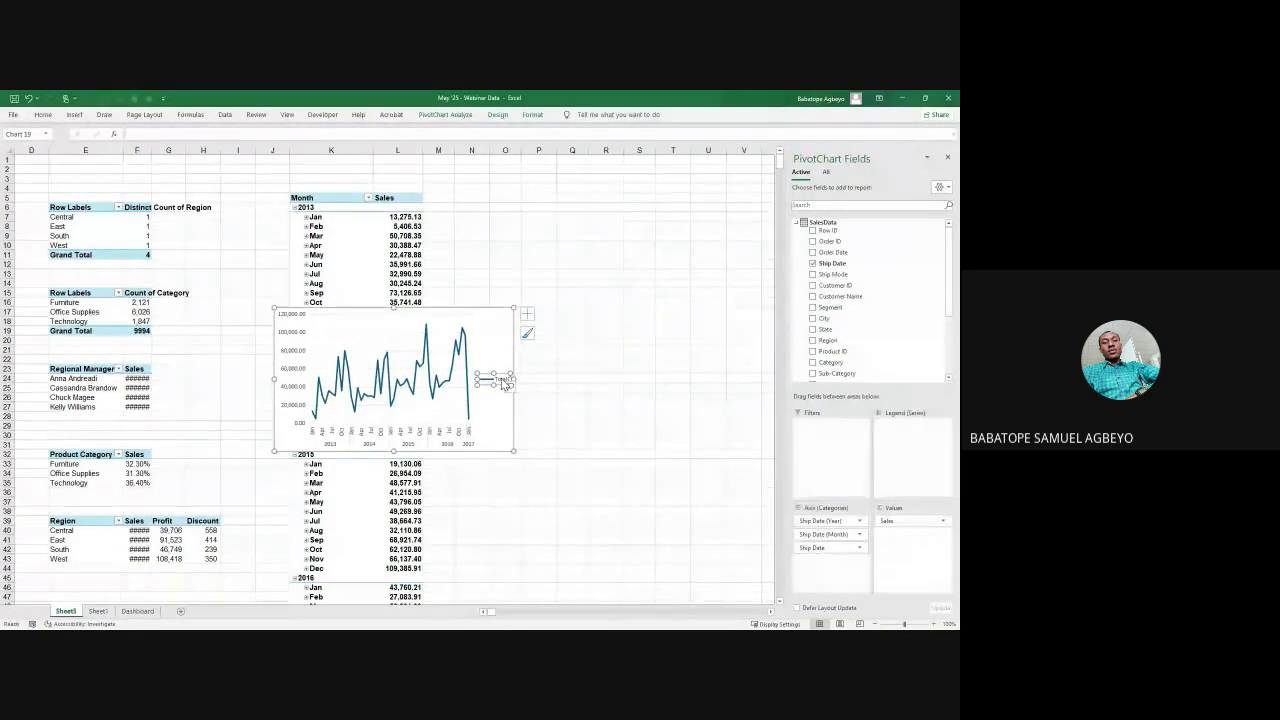
{"action": "key", "text": "Delete"}
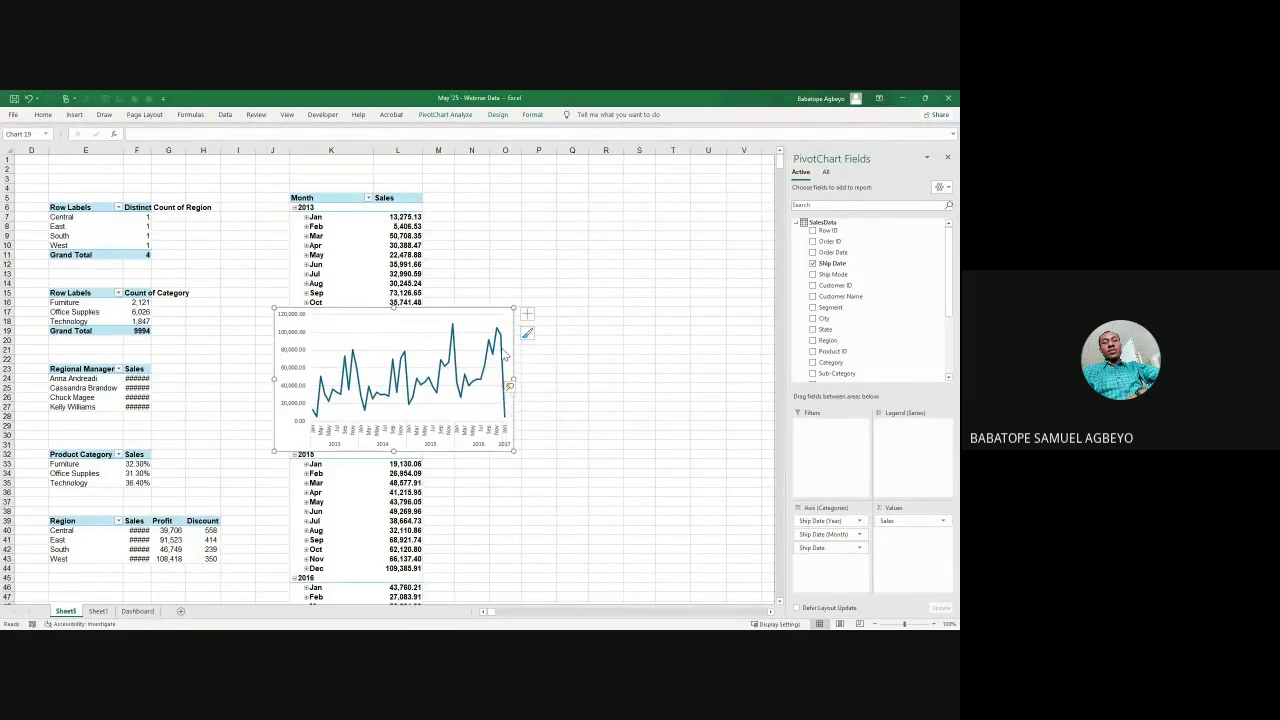
Step: Format the chart's sales series as a smoothed line with a width of 1.5 pt
{"action": "left_click", "coordinate": [507, 357]}
{"action": "right_click", "coordinate": [506, 356]}
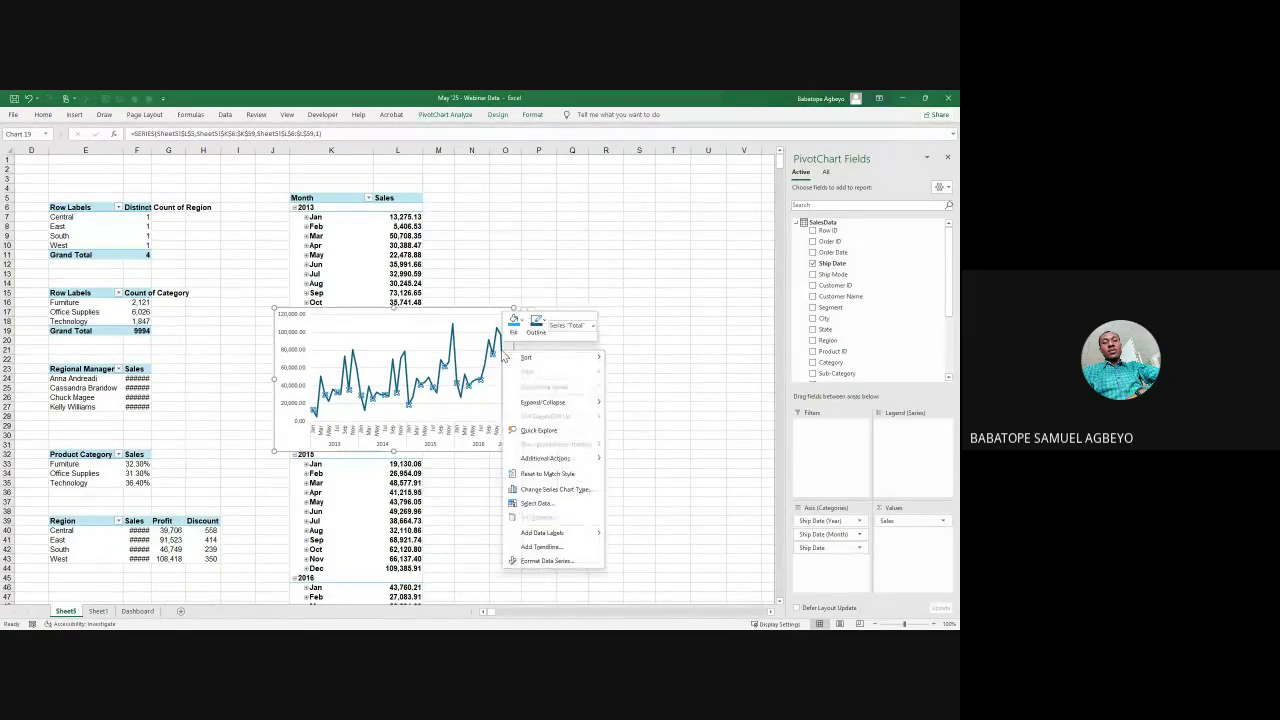
{"action": "left_click", "coordinate": [556, 561]}
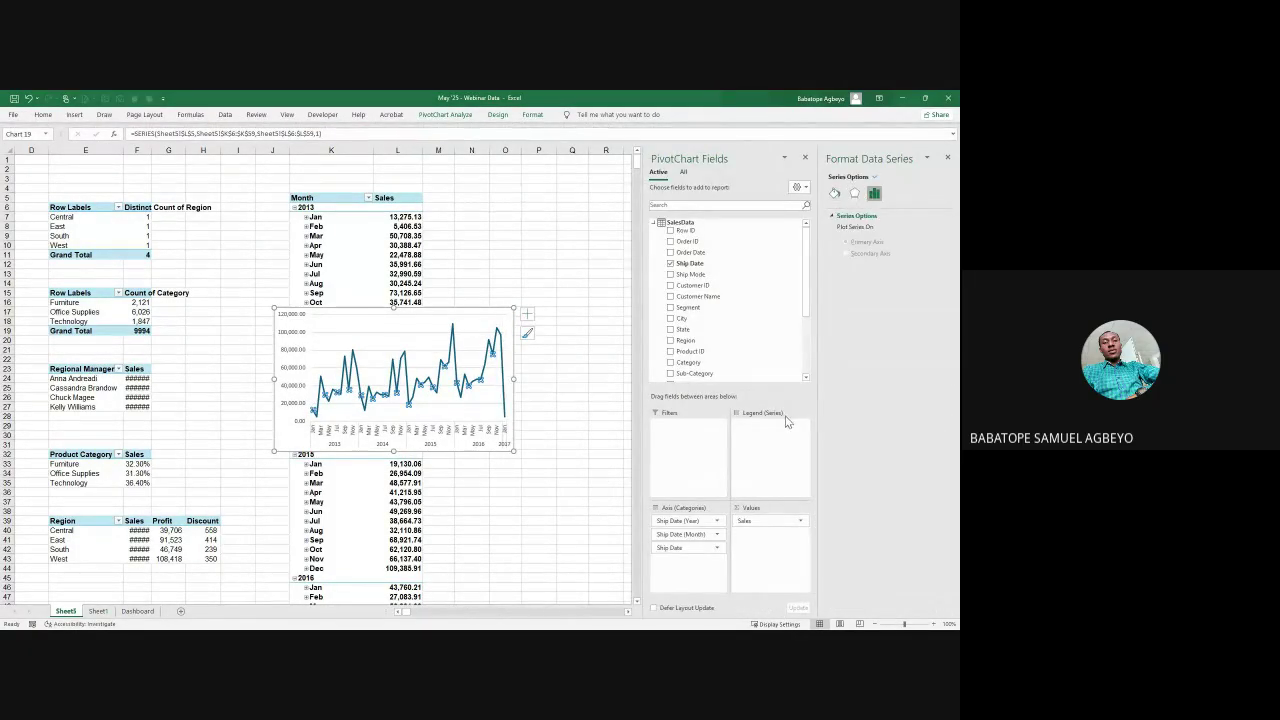
{"action": "left_click", "coordinate": [834, 193]}
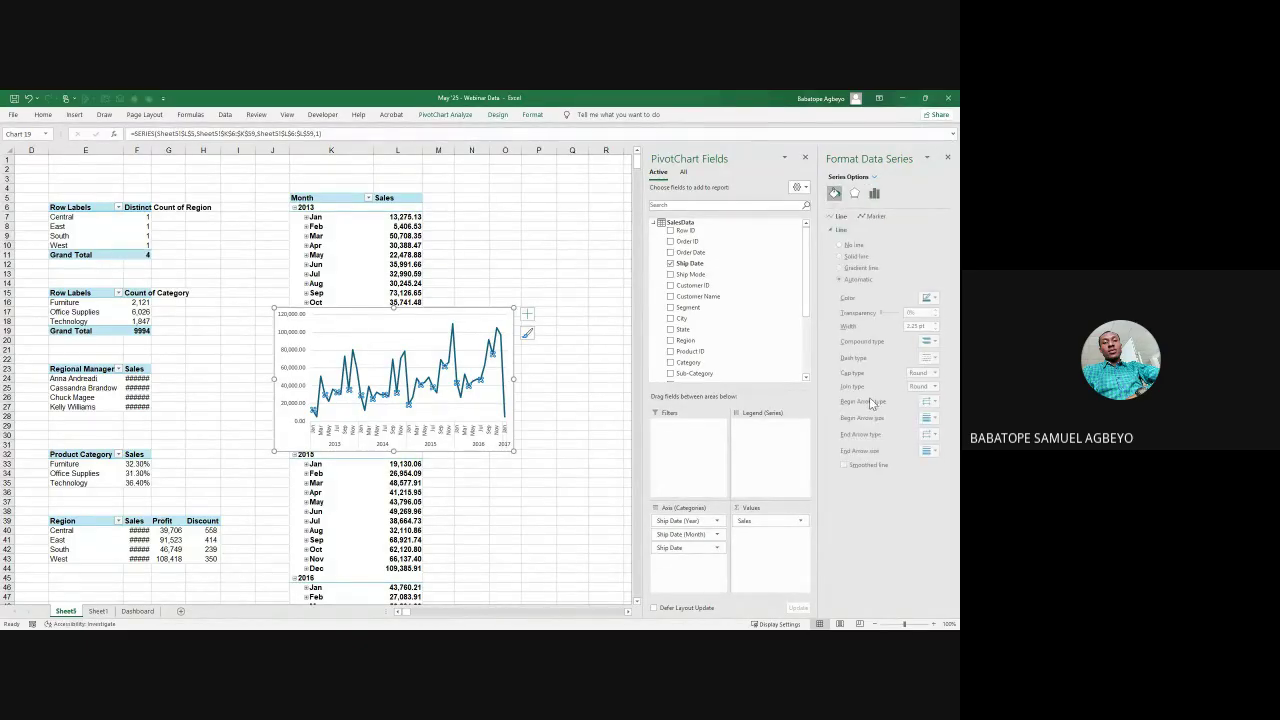
{"action": "left_click", "coordinate": [846, 466]}
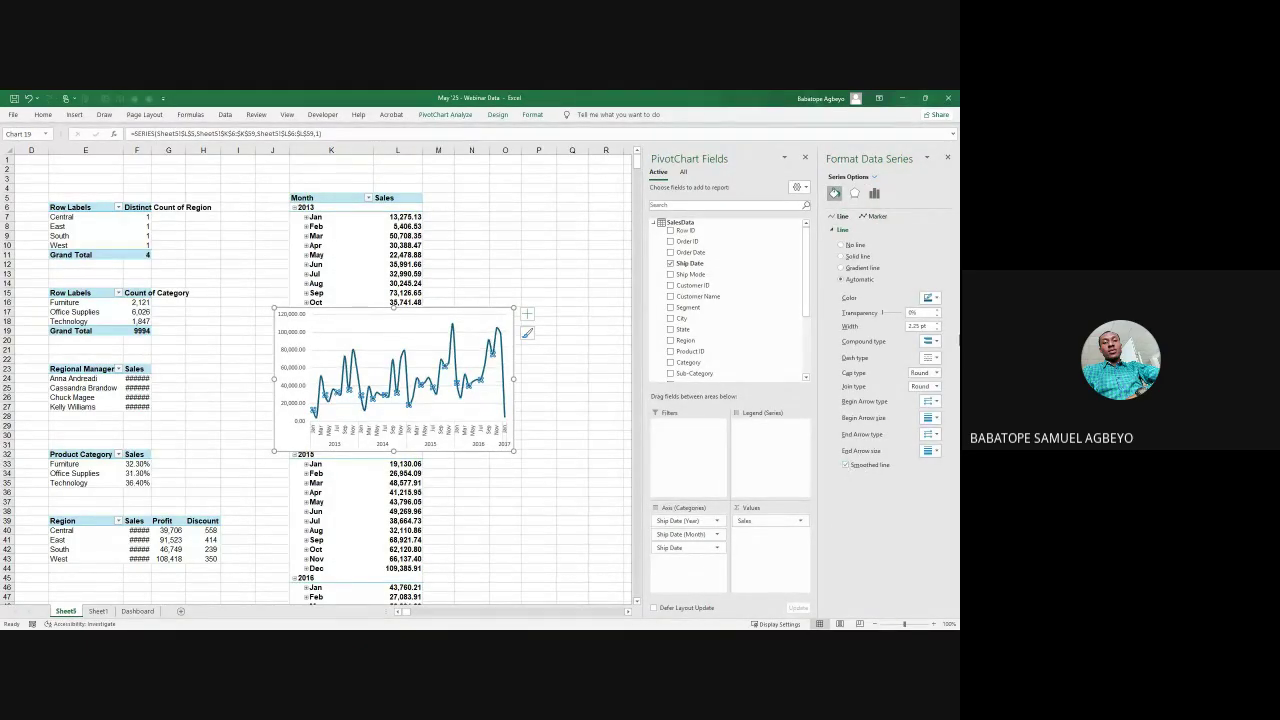
{"action": "left_click", "coordinate": [938, 324]}
{"action": "left_click", "coordinate": [938, 330]}
{"action": "left_click", "coordinate": [938, 330]}
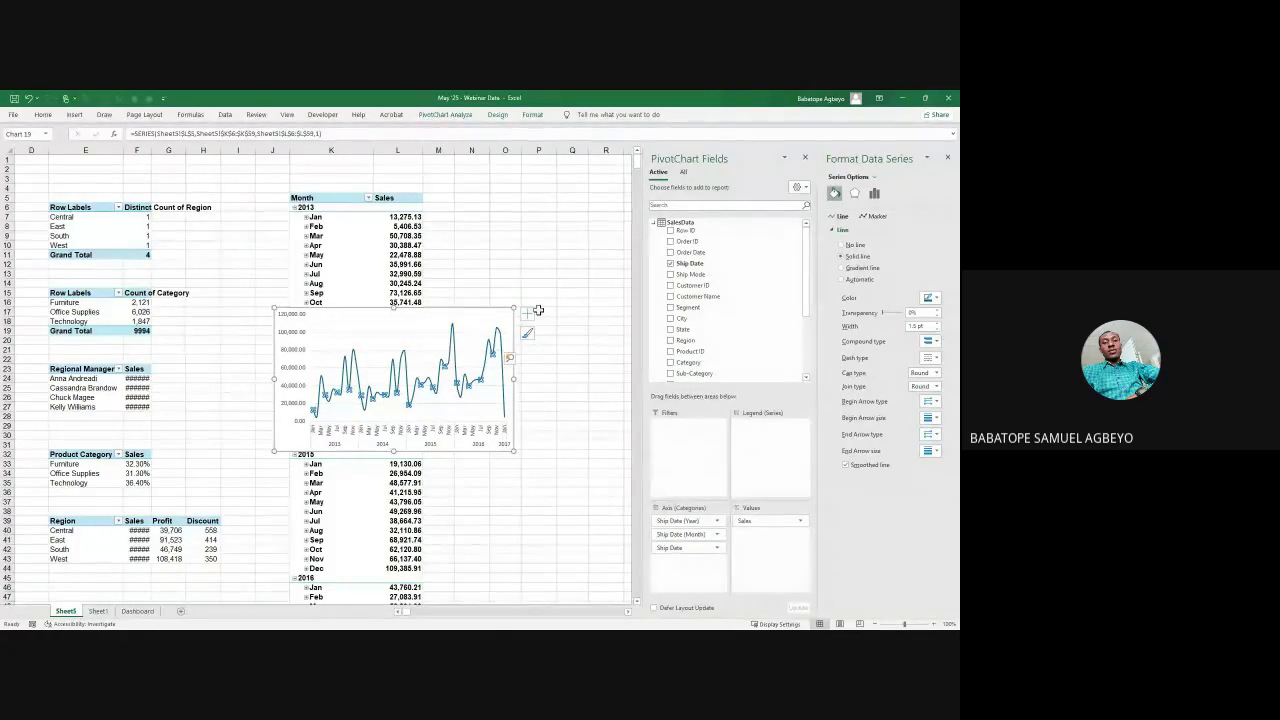
Step: Move the line chart to the Dashboard sheet, placing it in the empty panel above Revenue, Profit and Discount by Region
{"action": "left_click", "coordinate": [476, 312]}
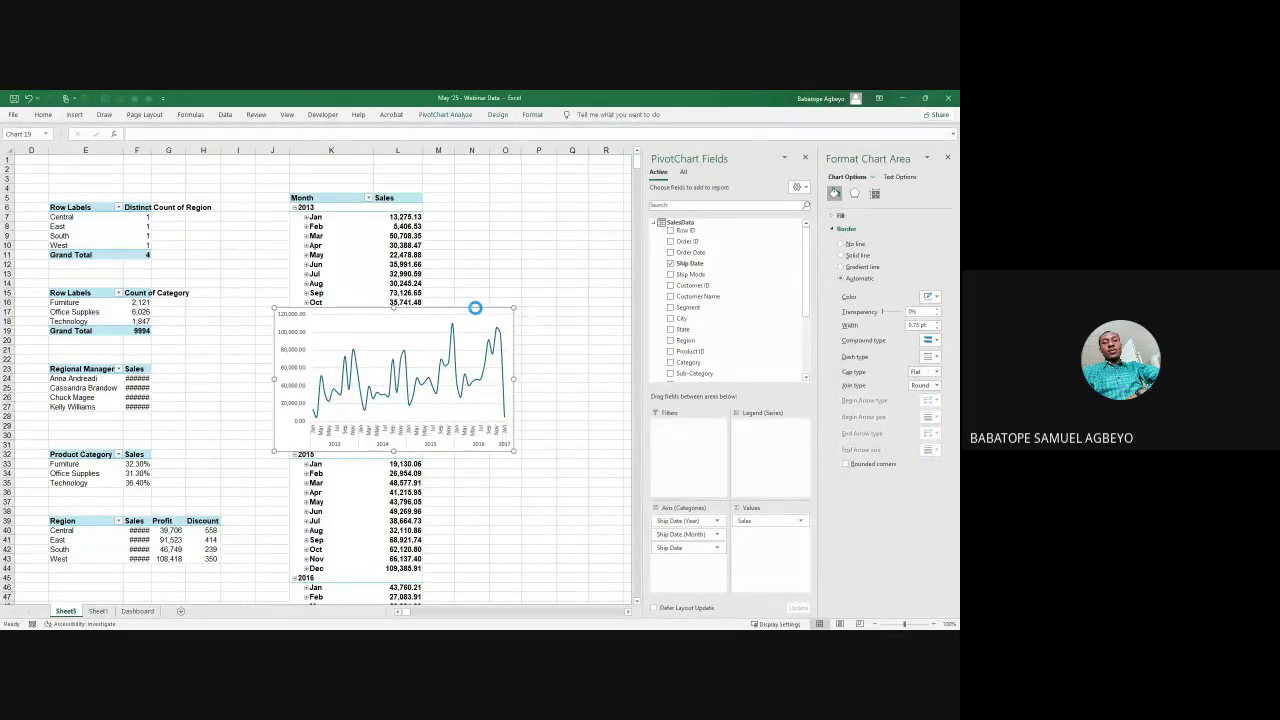
{"action": "key", "text": "Delete"}
{"action": "left_click", "coordinate": [138, 611]}
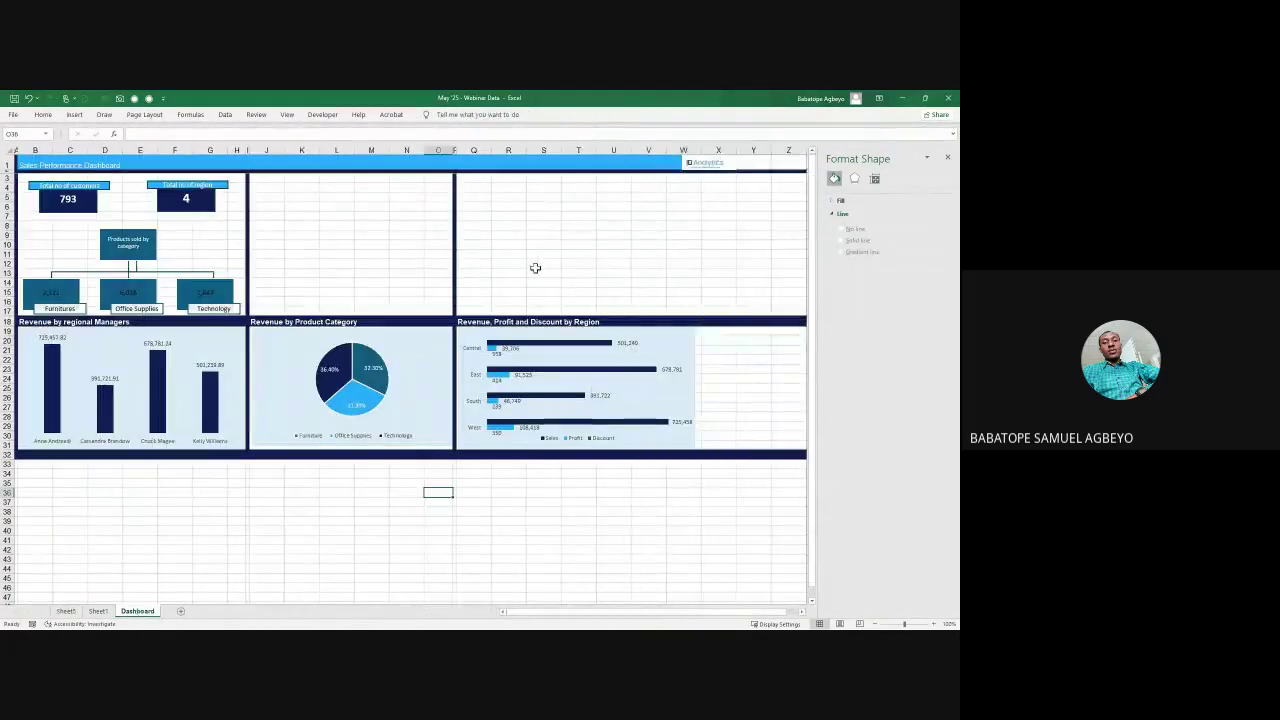
{"action": "key", "text": "ctrl+v"}
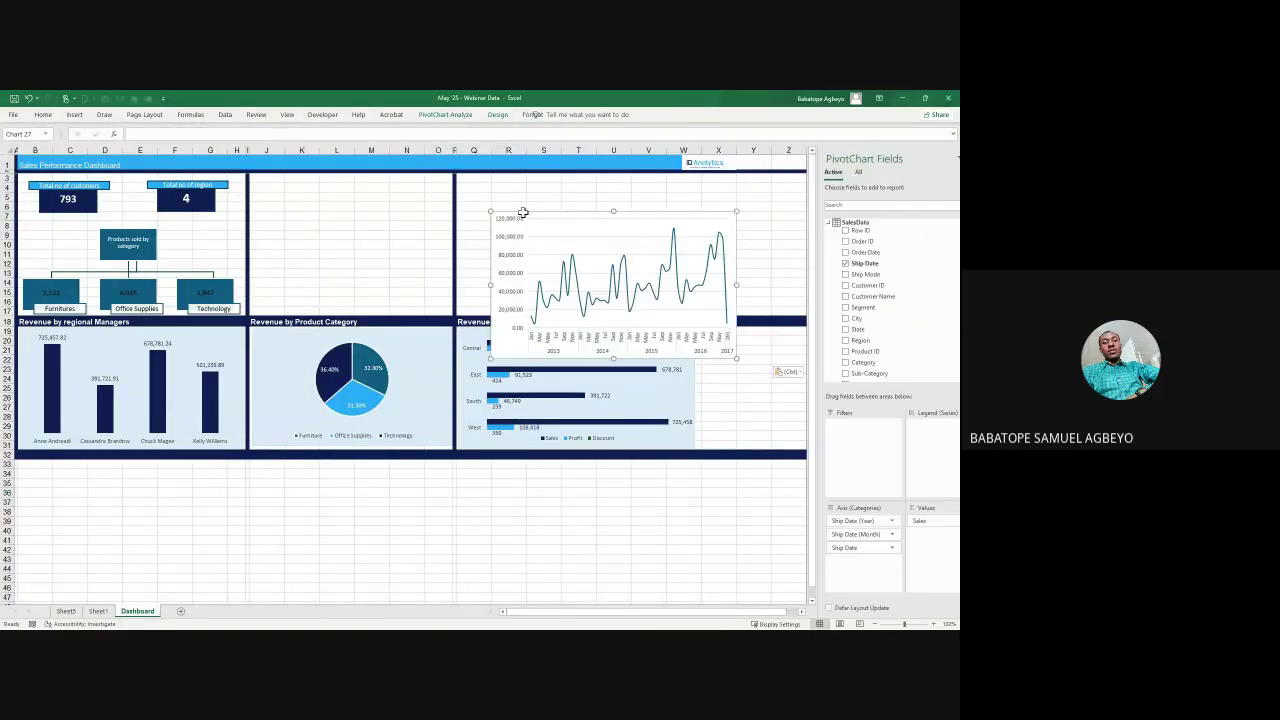
{"action": "left_click_drag", "start_coordinate": [561, 213], "coordinate": [524, 183]}
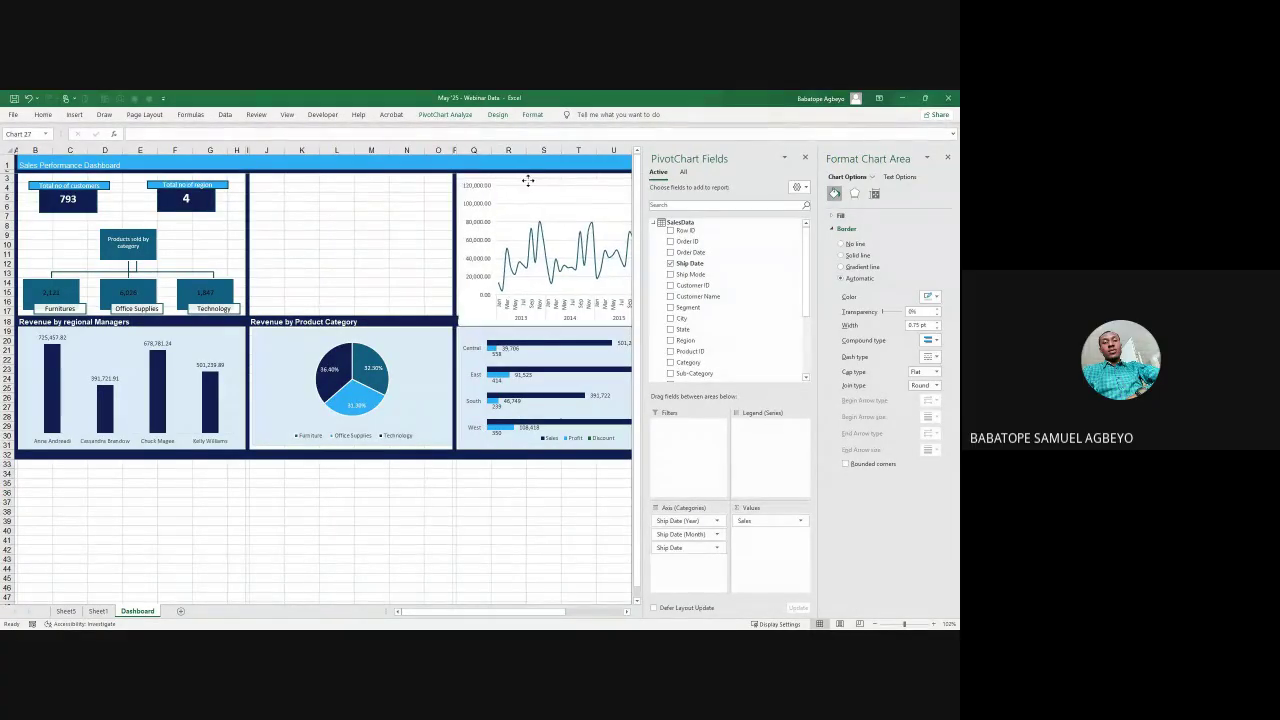
Step: Close the chart area formatting pane and shrink the line chart to fit inside its dashboard panel
{"action": "left_click", "coordinate": [947, 158]}
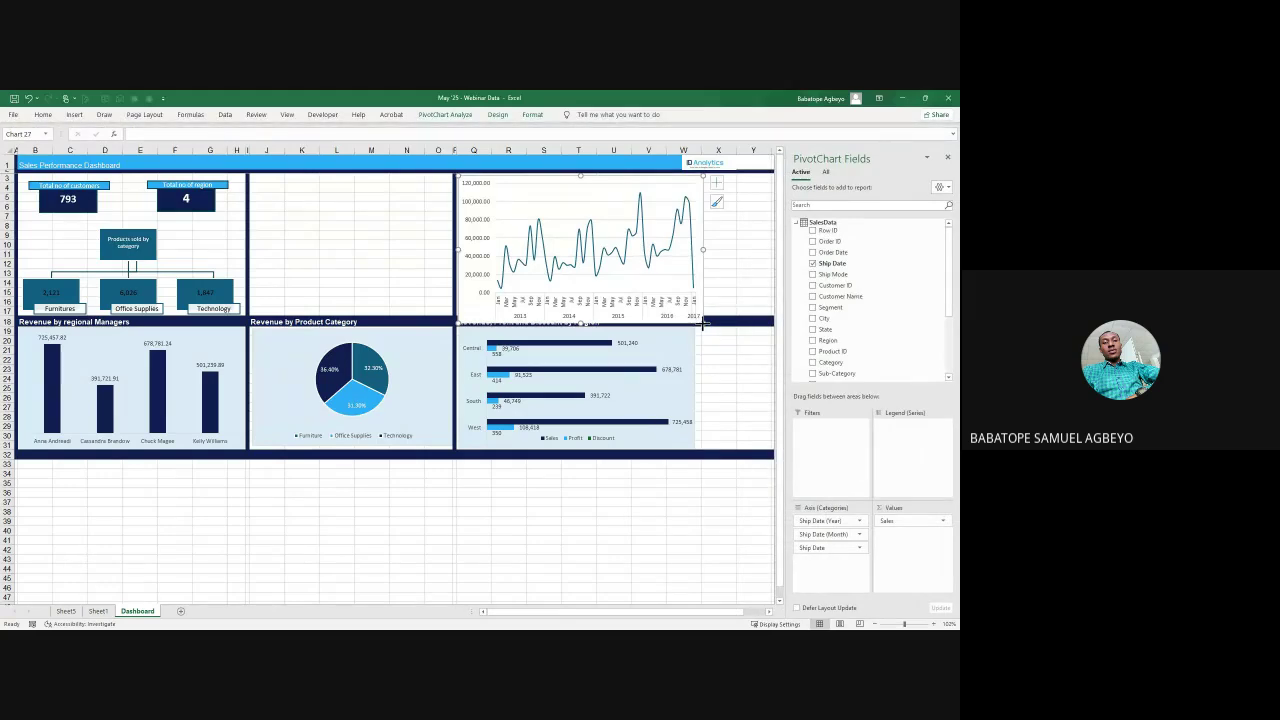
{"action": "left_click_drag", "start_coordinate": [703, 323], "coordinate": [683, 310]}
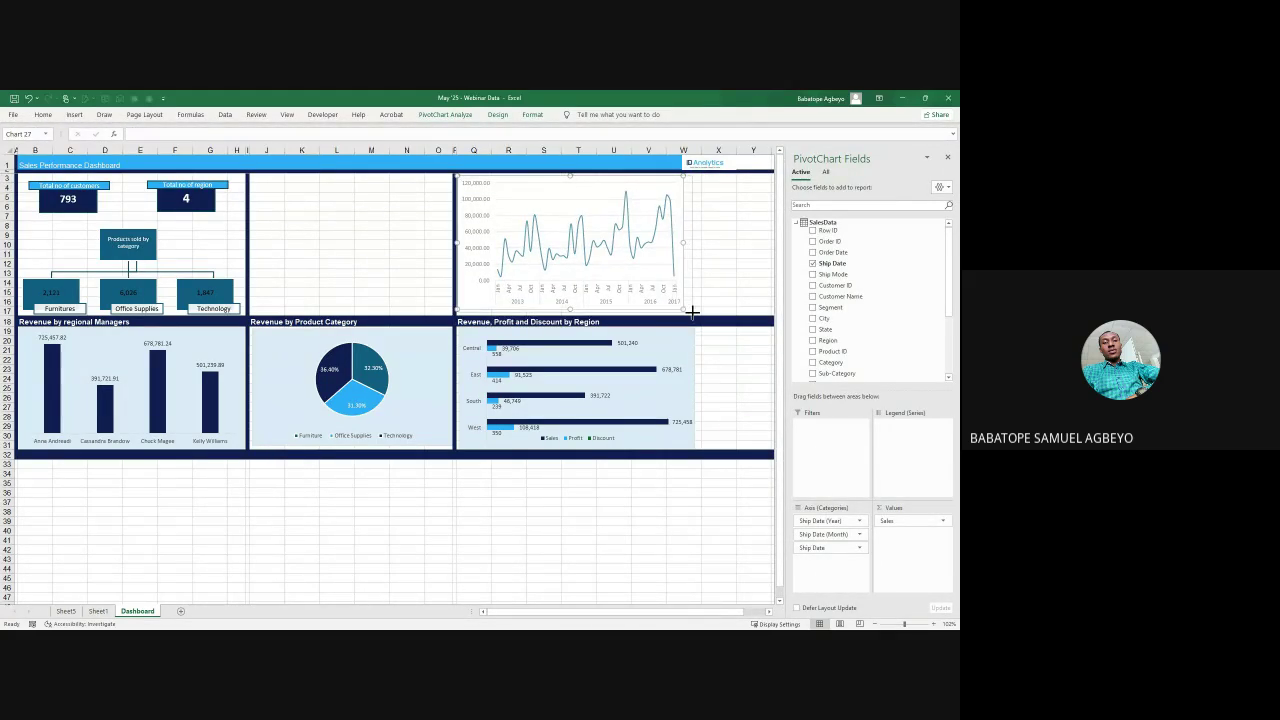
{"action": "left_click_drag", "start_coordinate": [692, 313], "coordinate": [690, 312]}
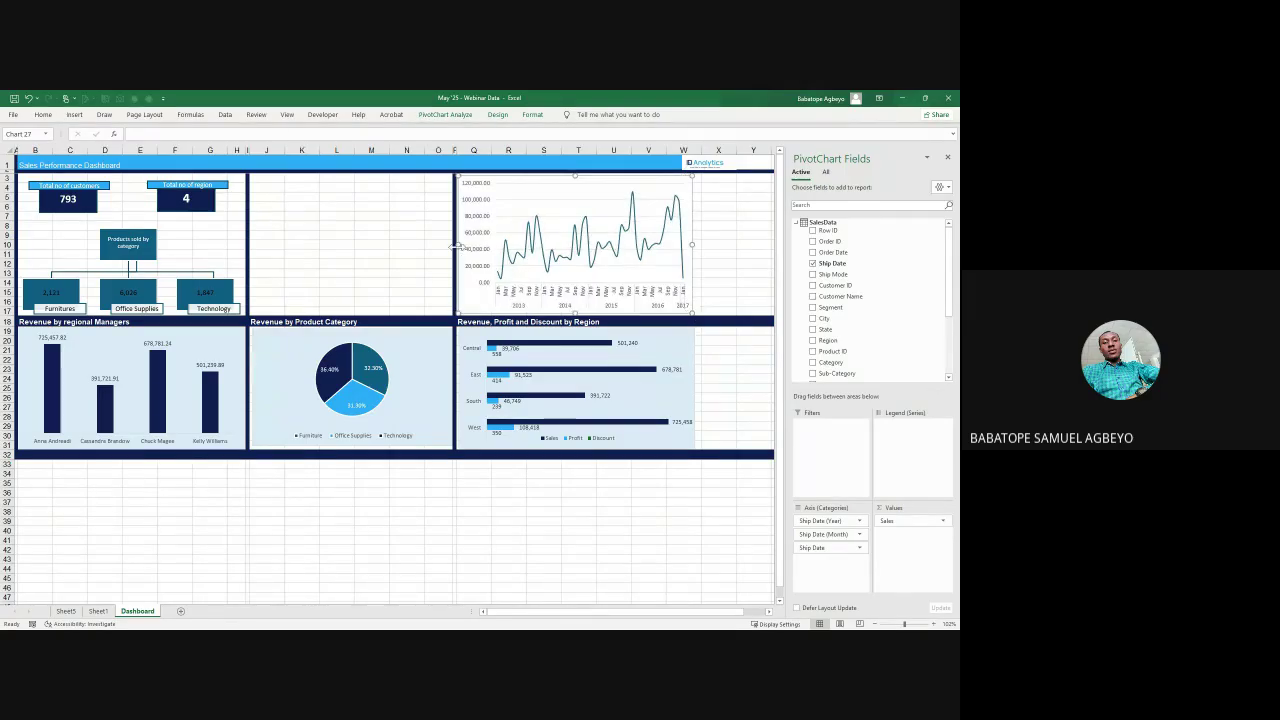
Step: Fill the monthly sales line chart's background with the same pale blue theme colour as the other dashboard charts
{"action": "left_click", "coordinate": [545, 116]}
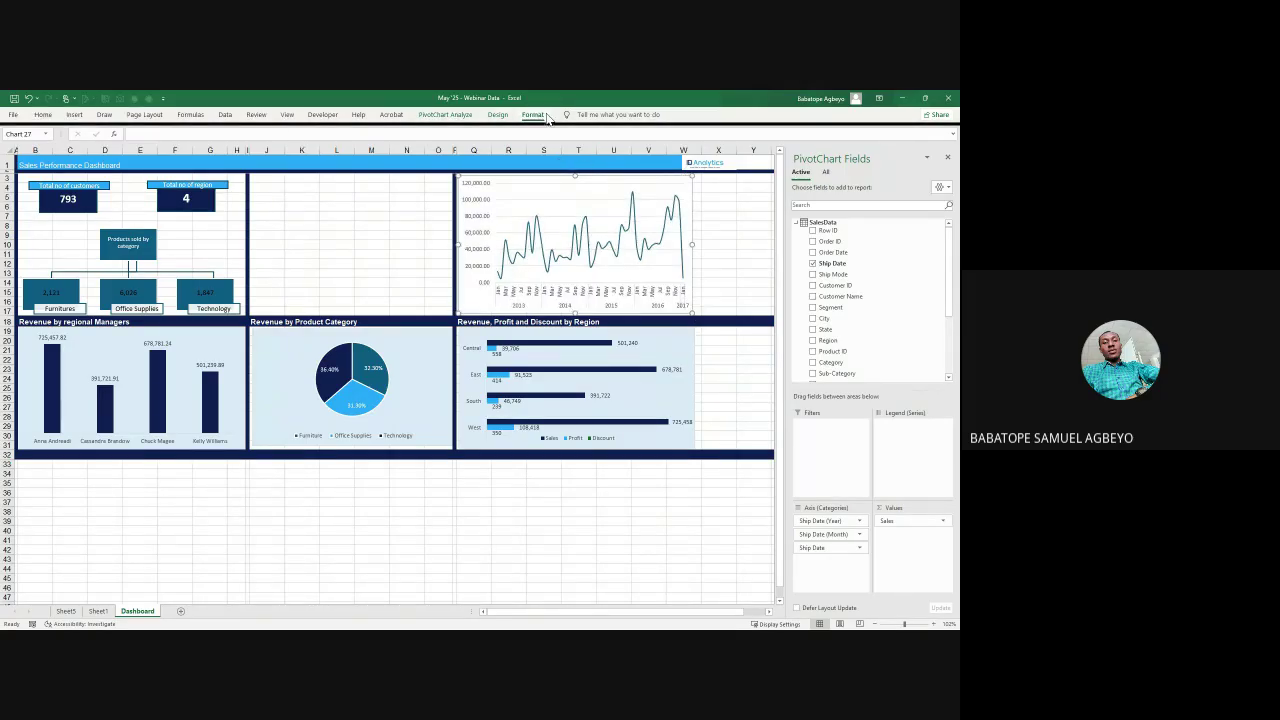
{"action": "left_click", "coordinate": [404, 130]}
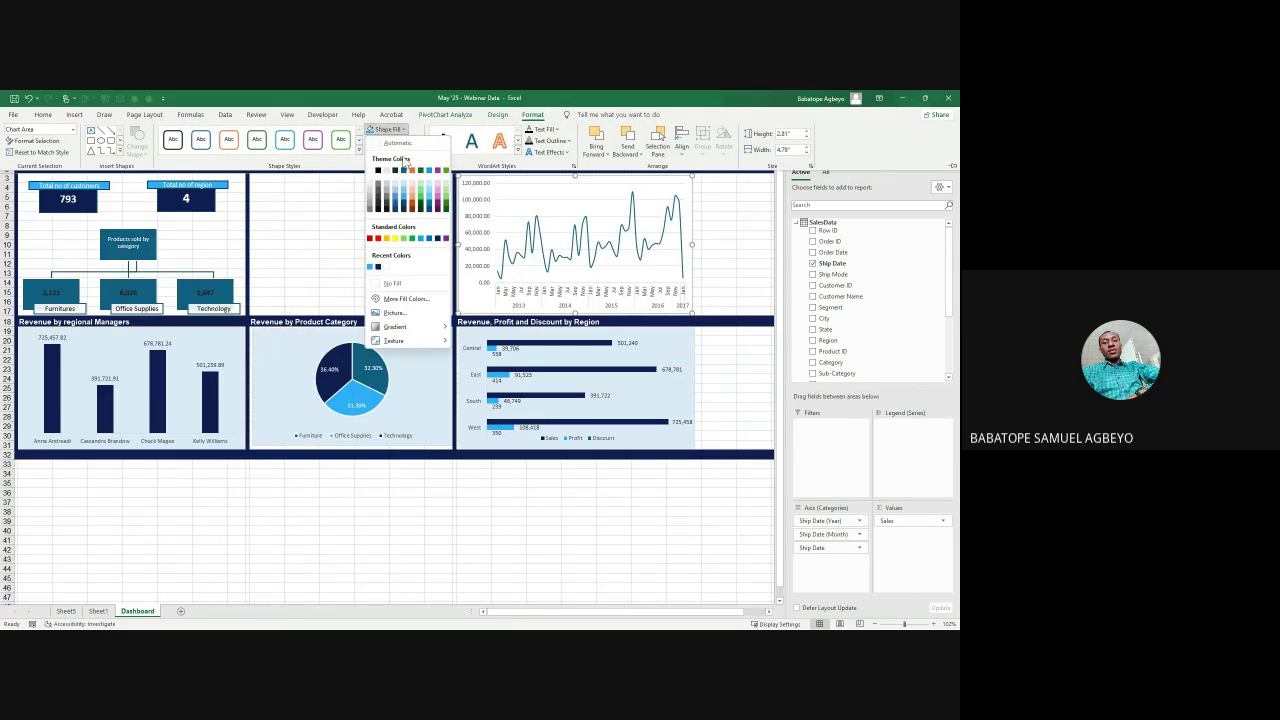
{"action": "left_click", "coordinate": [398, 187]}
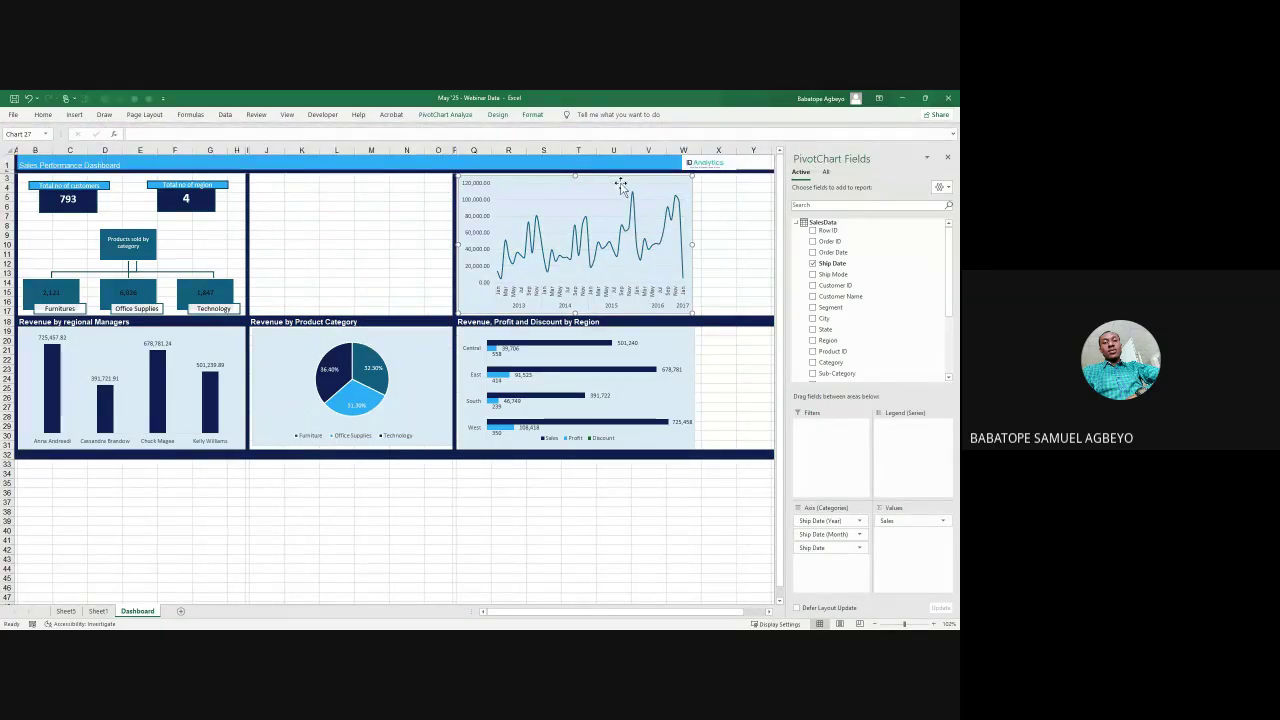
Step: Add a chart title to the monthly sales line chart reading "Monthly Revenue", leaving the legend switched off
{"action": "left_click", "coordinate": [658, 184]}
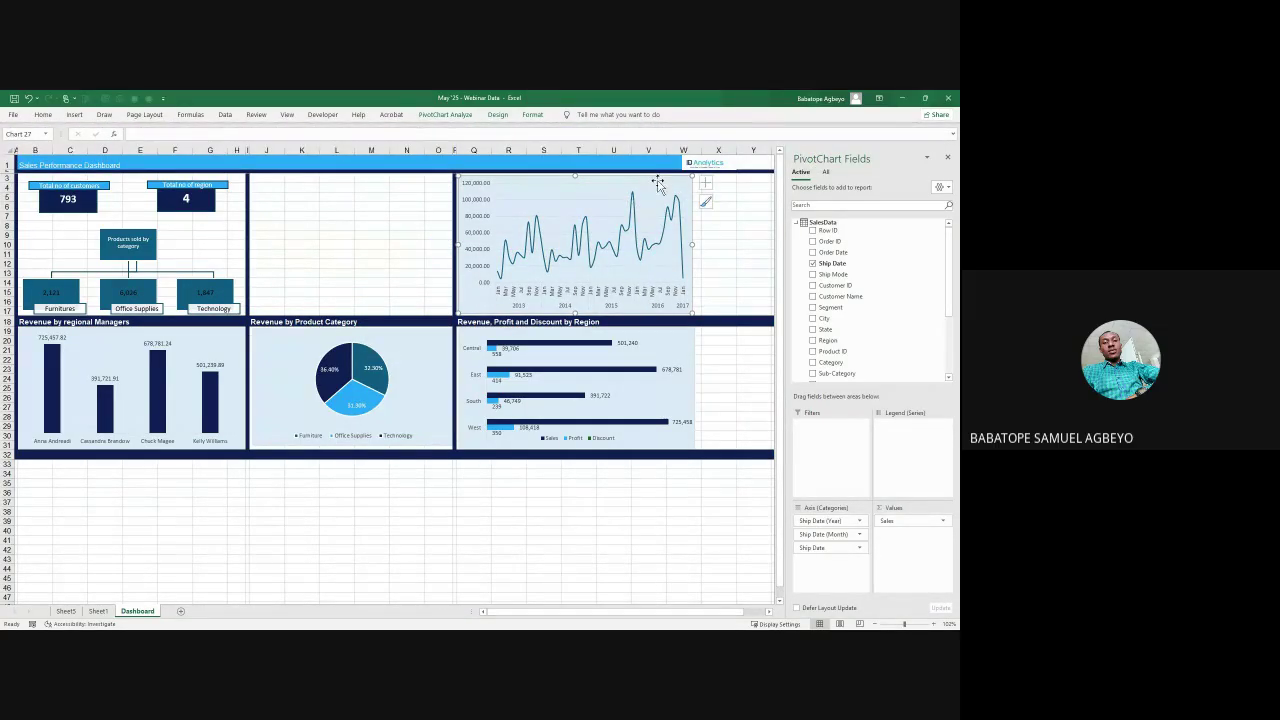
{"action": "left_click", "coordinate": [705, 183]}
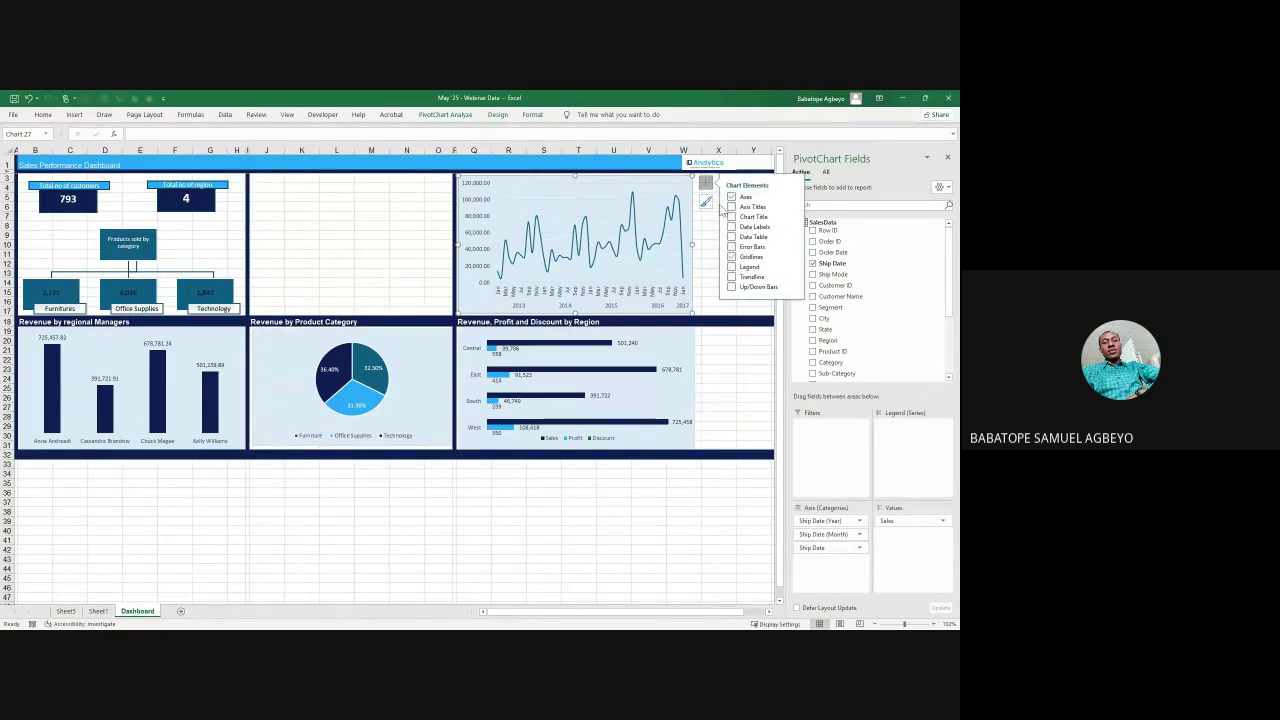
{"action": "left_click", "coordinate": [731, 267]}
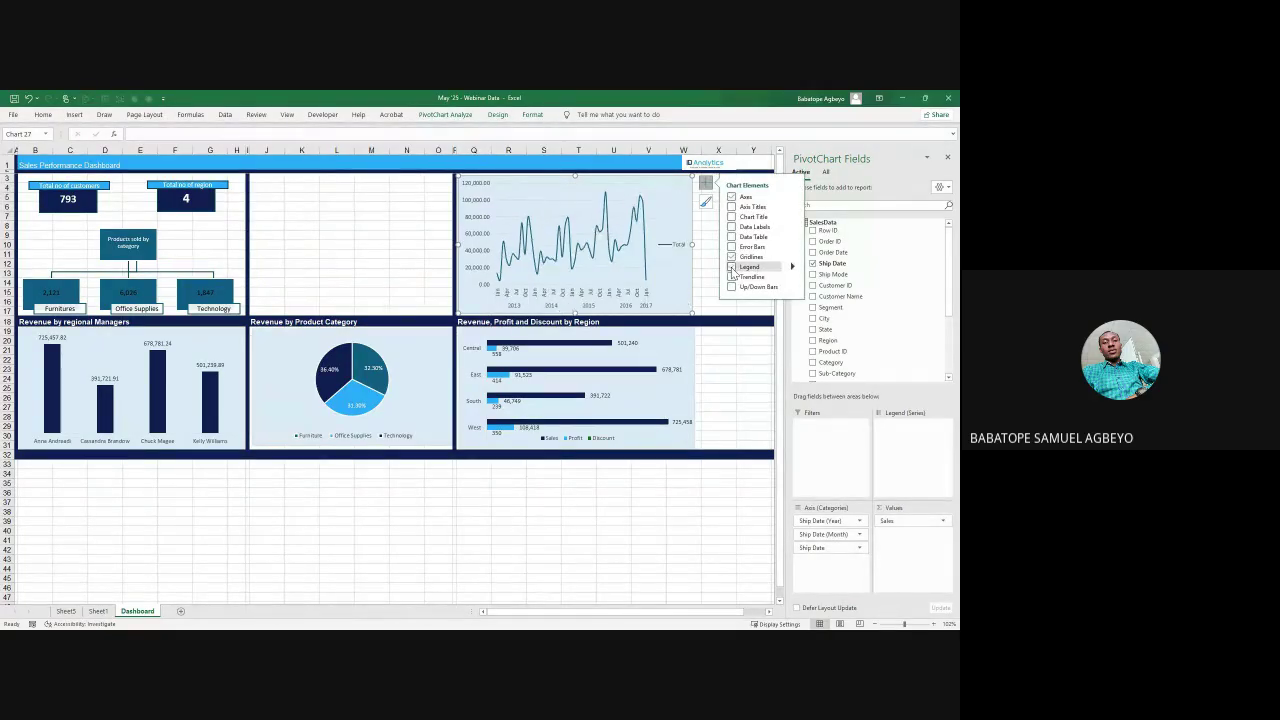
{"action": "left_click", "coordinate": [731, 267]}
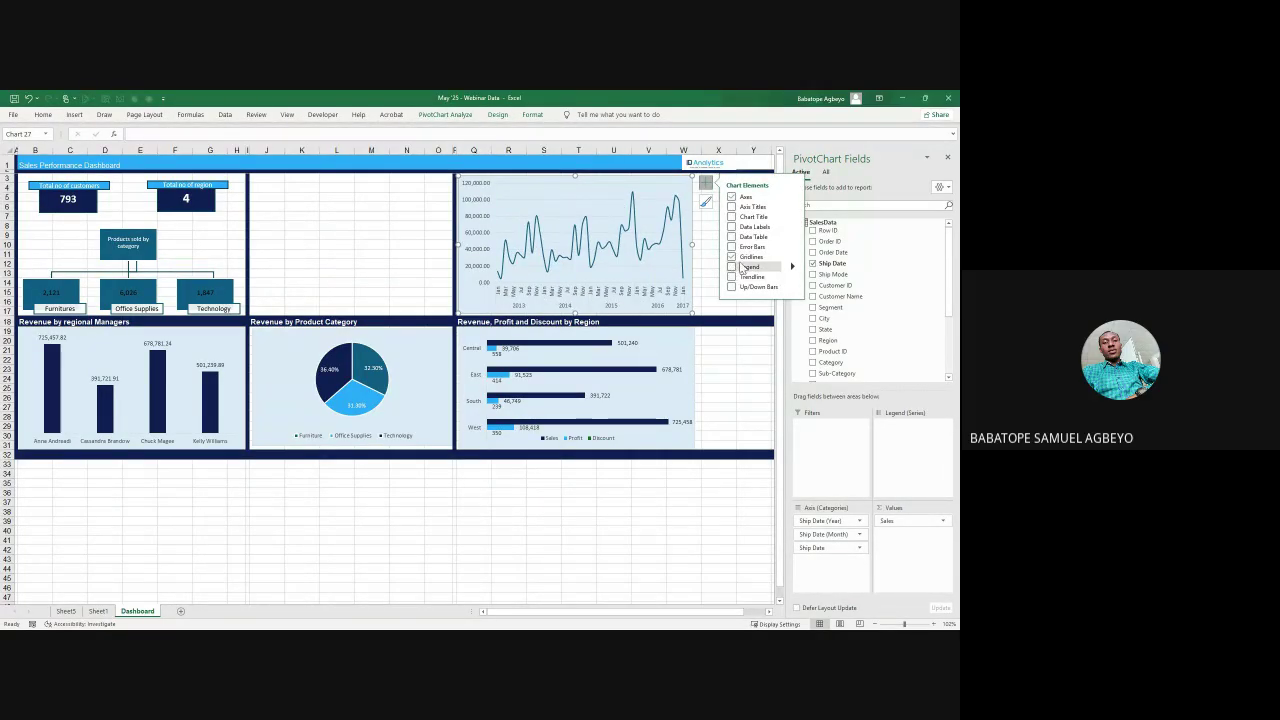
{"action": "left_click", "coordinate": [731, 217]}
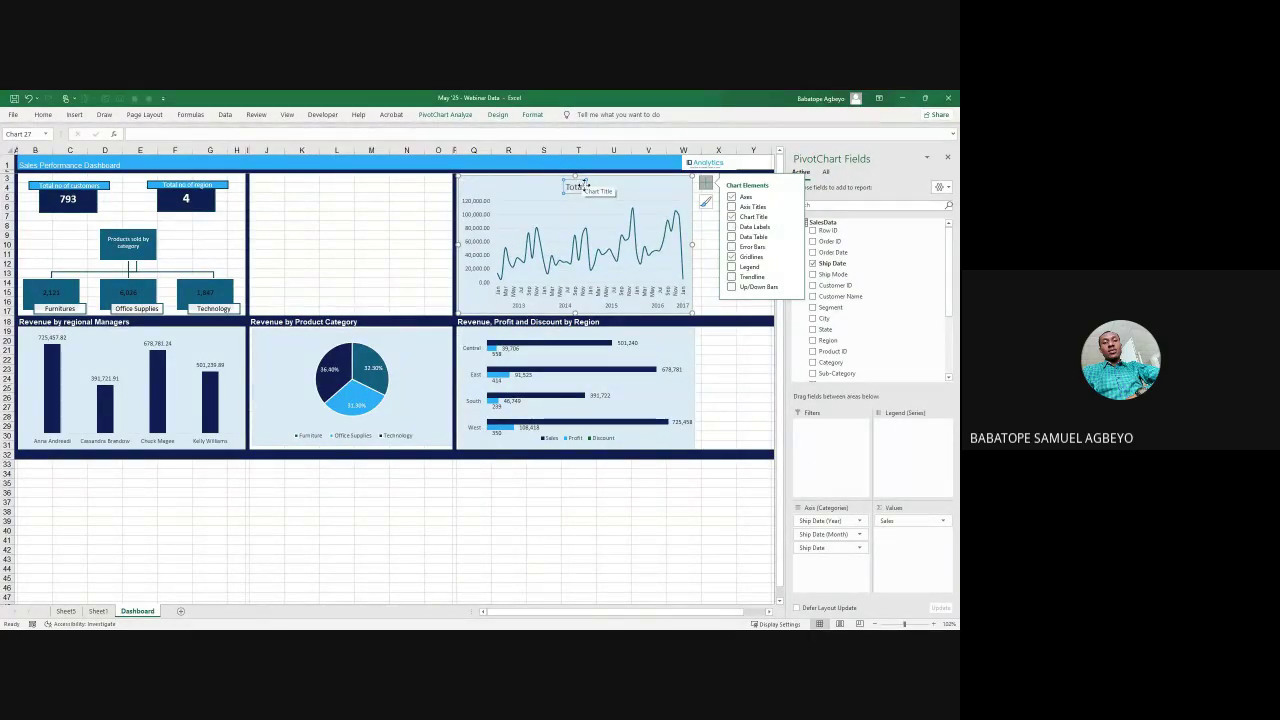
{"action": "double_click", "coordinate": [572, 187]}
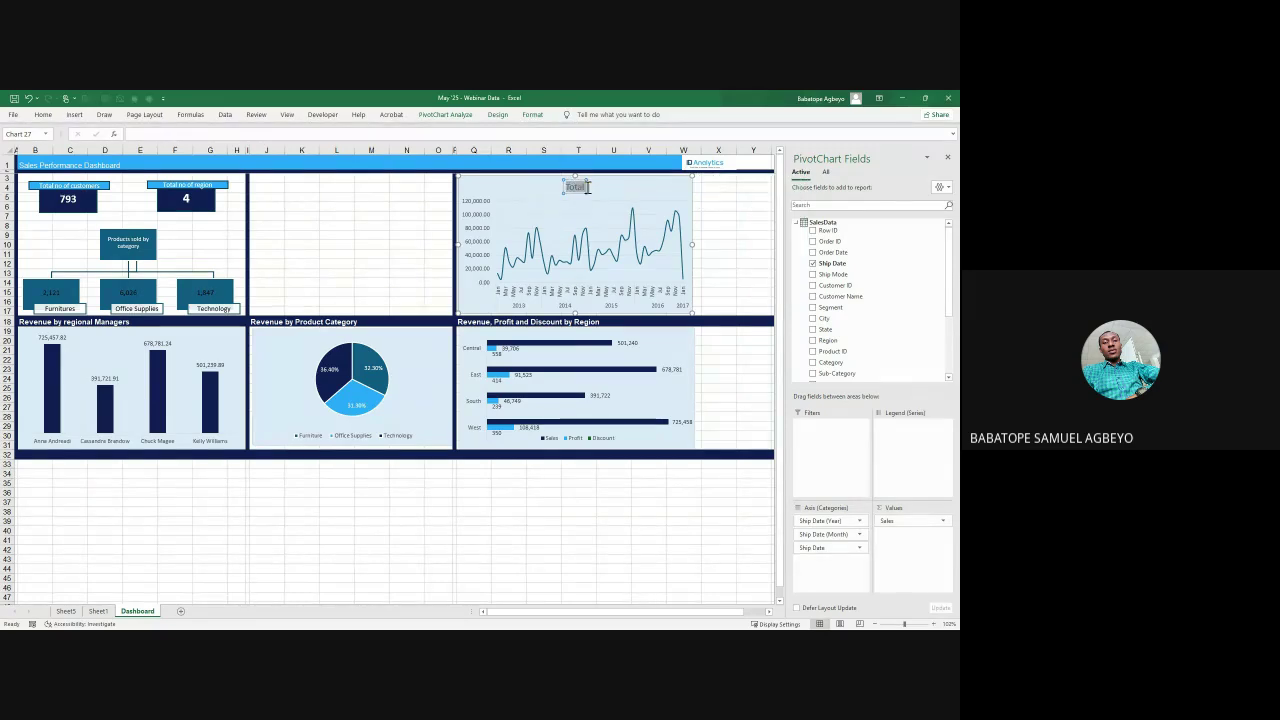
{"action": "type", "text": "Monthly Reven"}
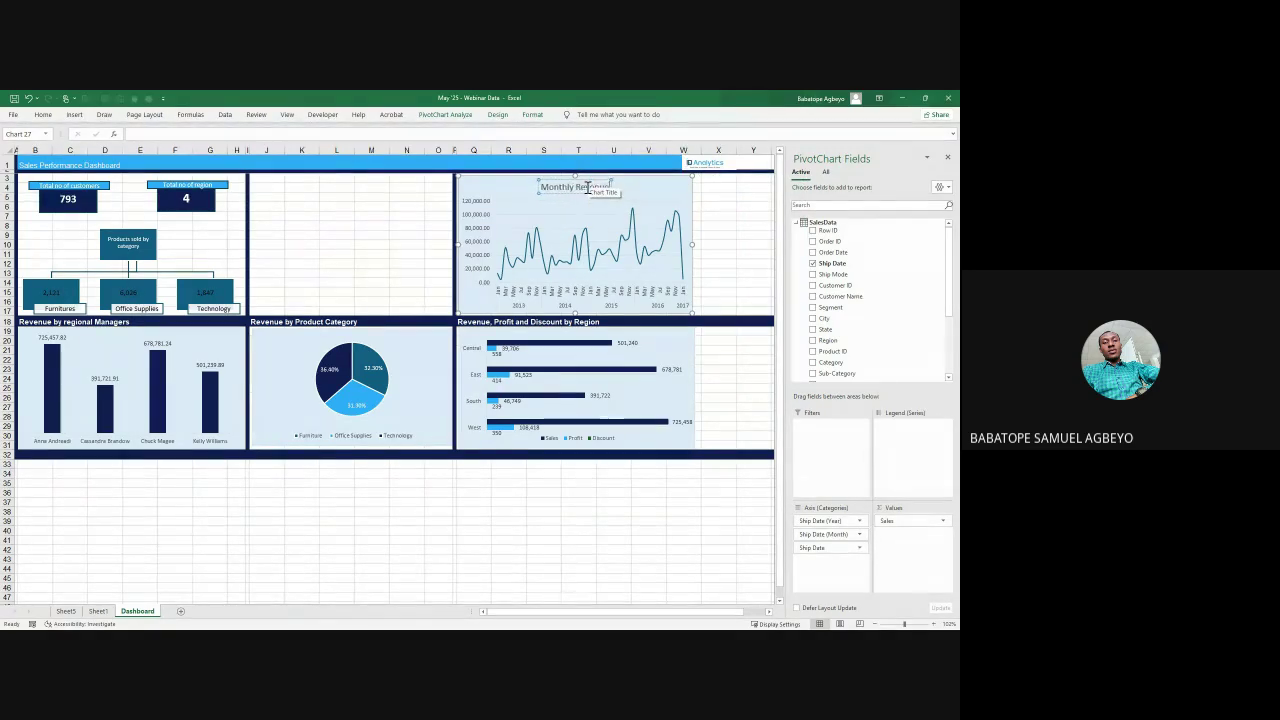
{"action": "type", "text": "ue"}
{"action": "key", "text": "Escape"}
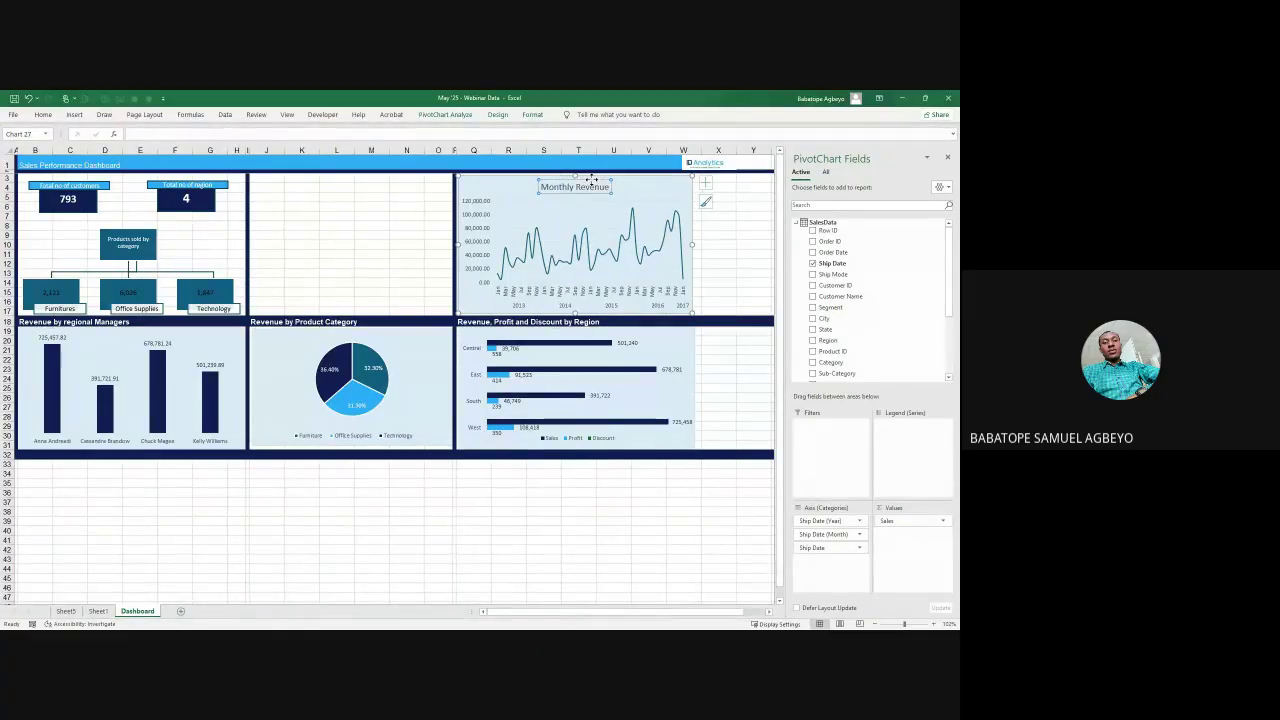
Step: Give the Monthly Revenue chart title a dark navy shape fill and white text
{"action": "left_click", "coordinate": [533, 115]}
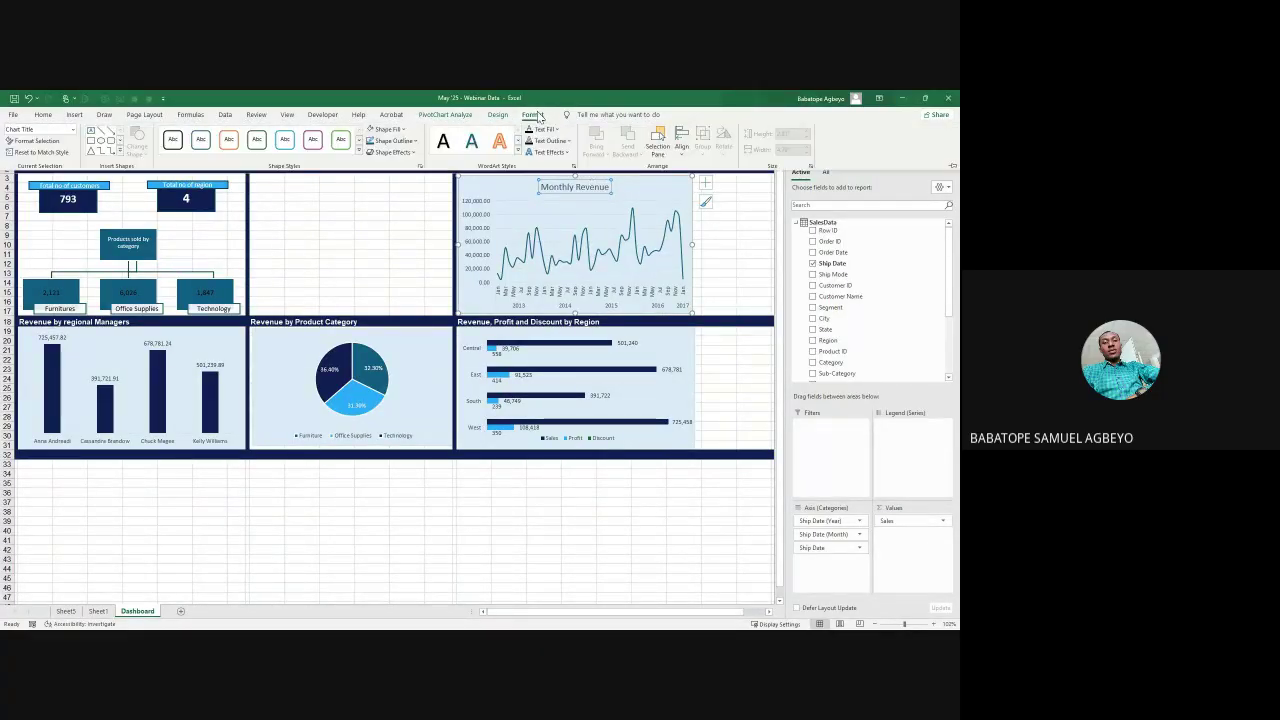
{"action": "left_click", "coordinate": [404, 130]}
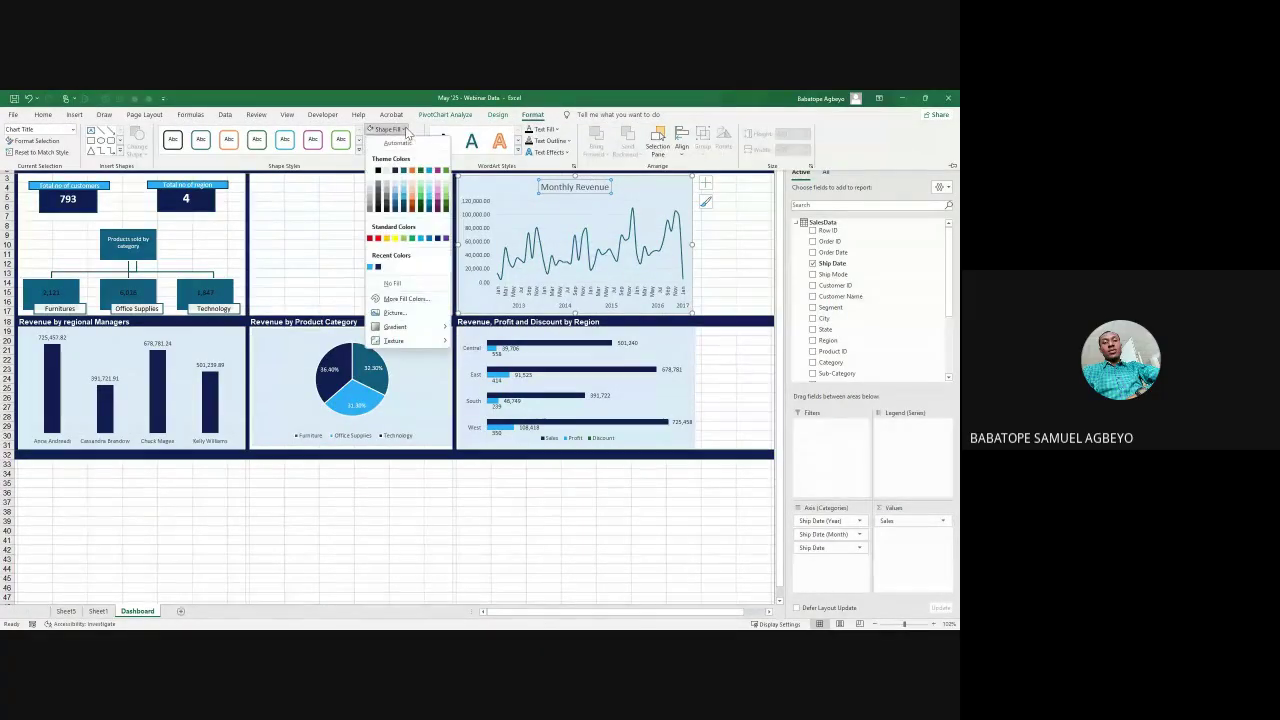
{"action": "left_click", "coordinate": [378, 268]}
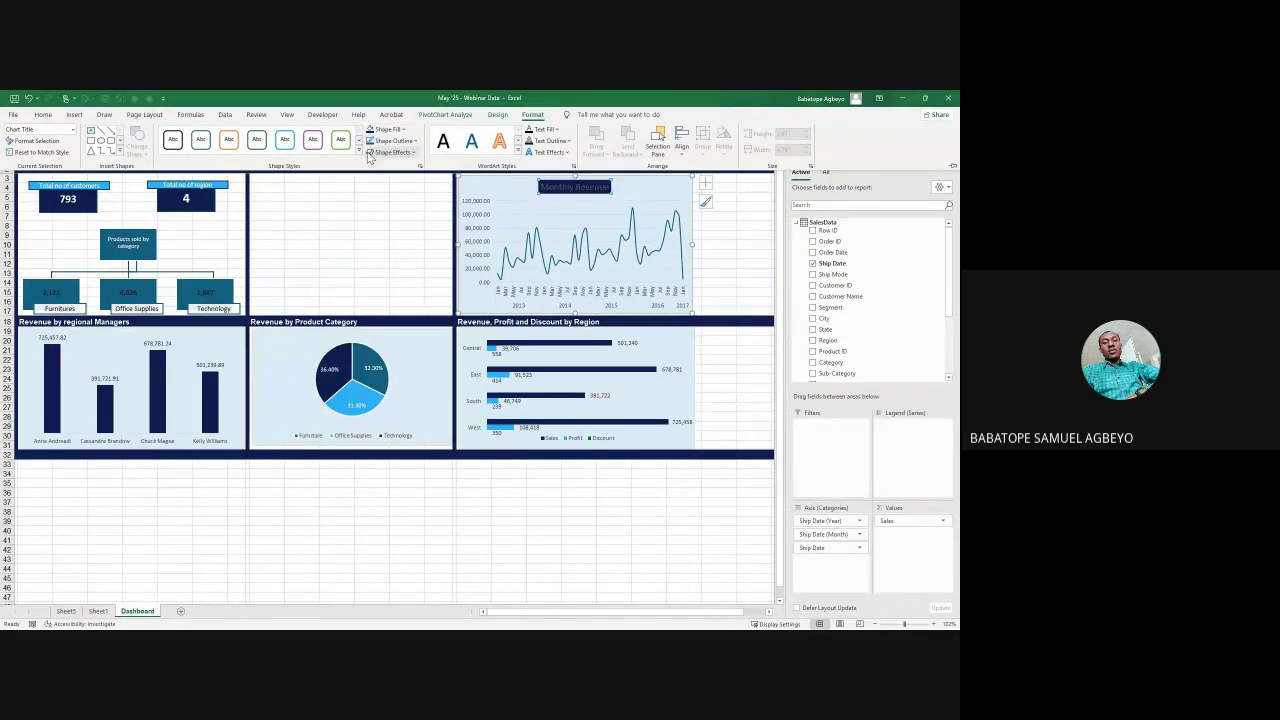
{"action": "left_click", "coordinate": [557, 130]}
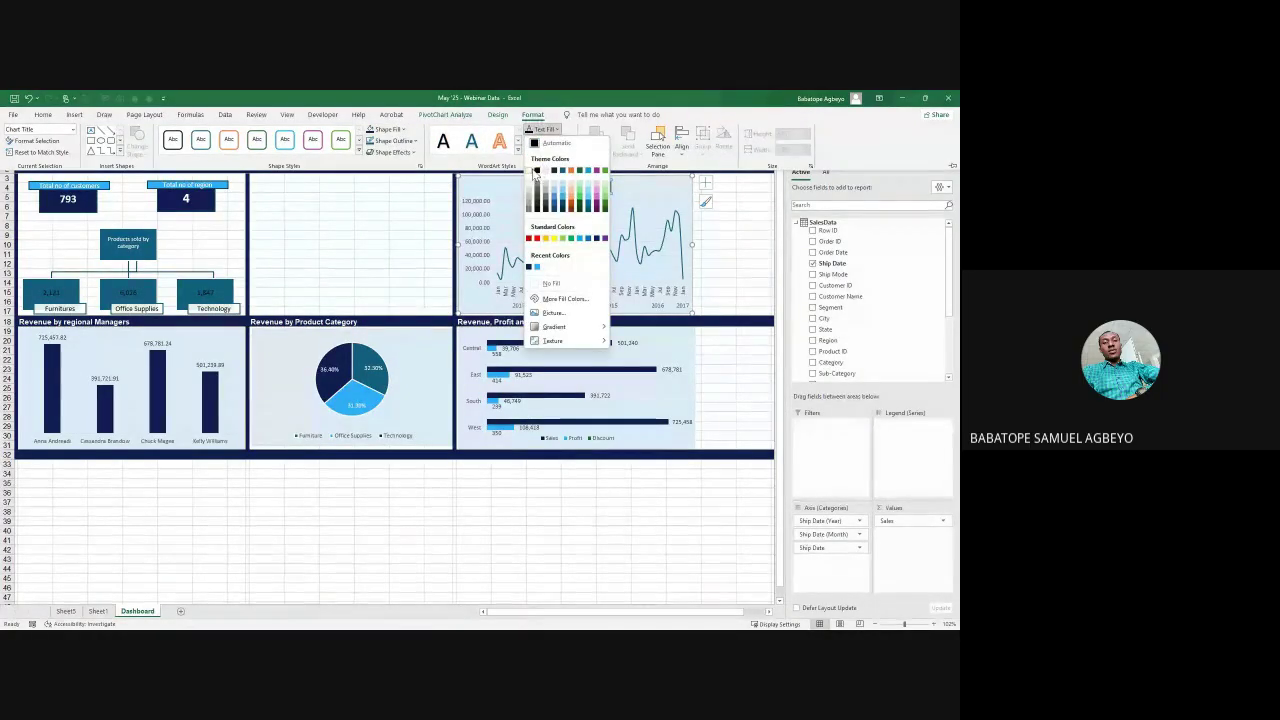
{"action": "left_click", "coordinate": [530, 172]}
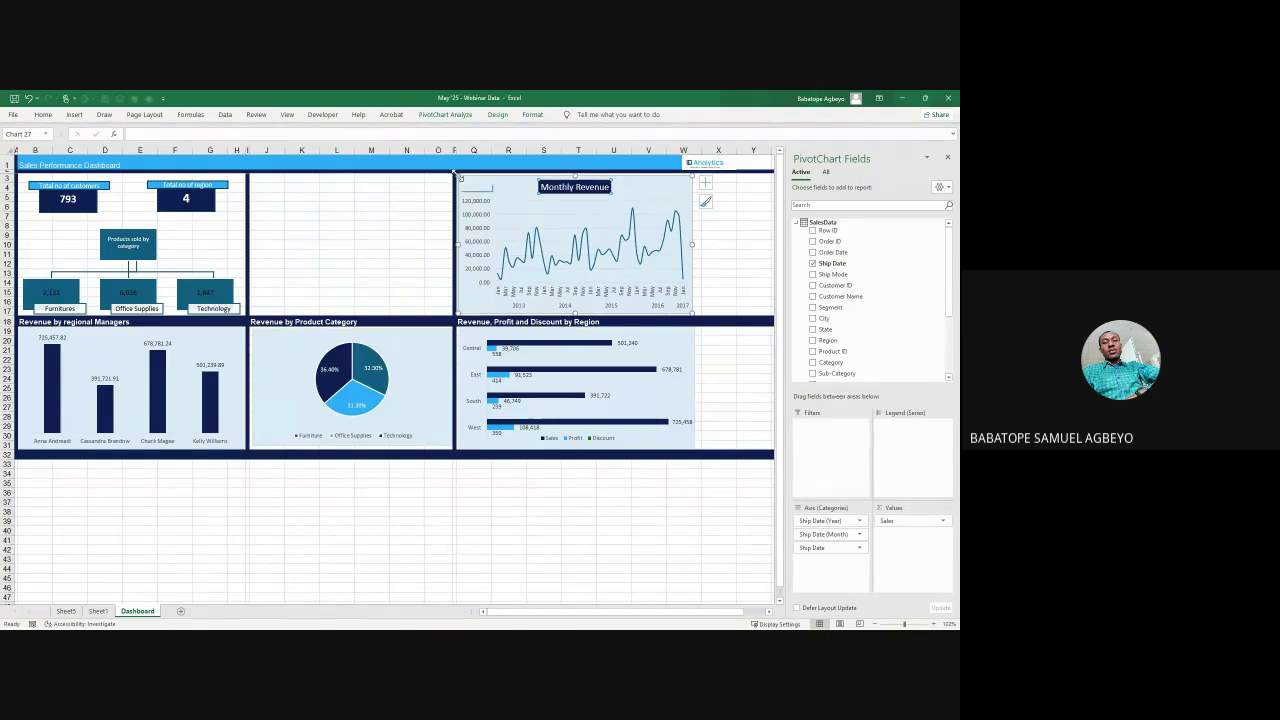
Step: Extend the Monthly Revenue chart to its panel's upper edge, close the field list, and move the Analytics logo over columns V and W
{"action": "left_click_drag", "start_coordinate": [455, 172], "coordinate": [456, 168]}
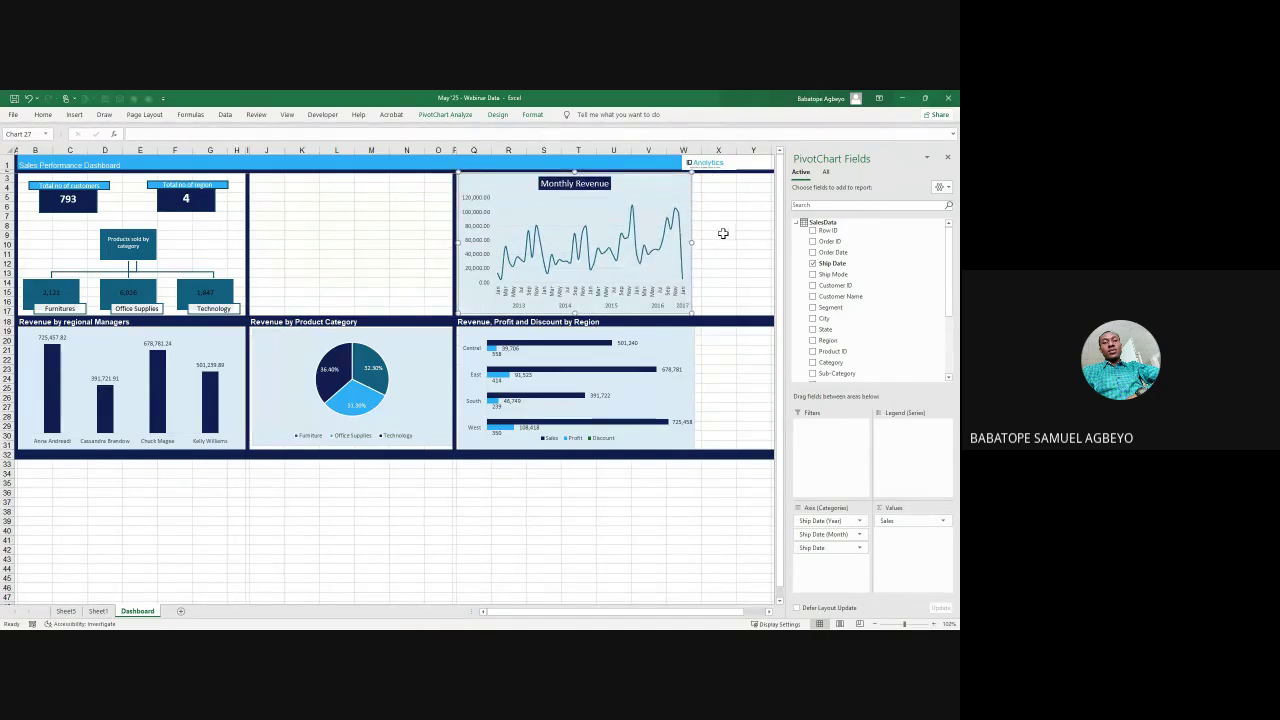
{"action": "left_click", "coordinate": [947, 158]}
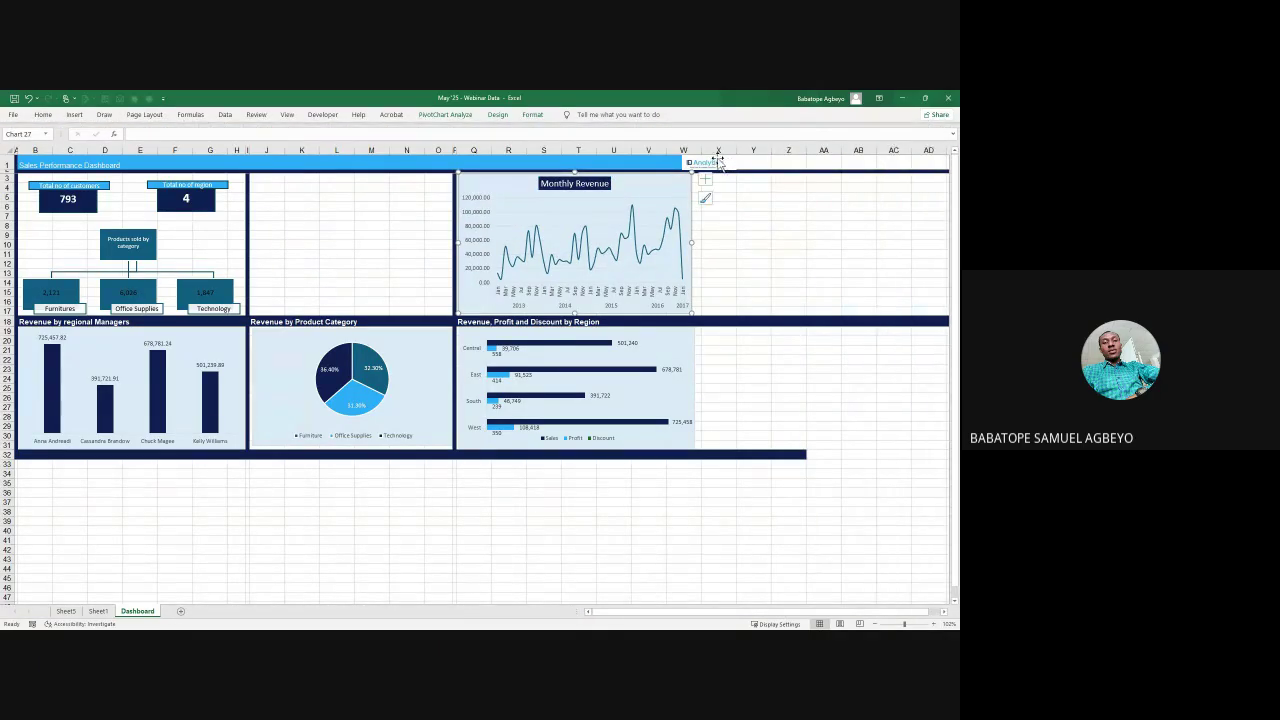
{"action": "left_click_drag", "start_coordinate": [714, 162], "coordinate": [658, 163]}
Step: Hide all unused columns of the Dashboard sheet from column X onward
{"action": "left_click", "coordinate": [718, 150]}
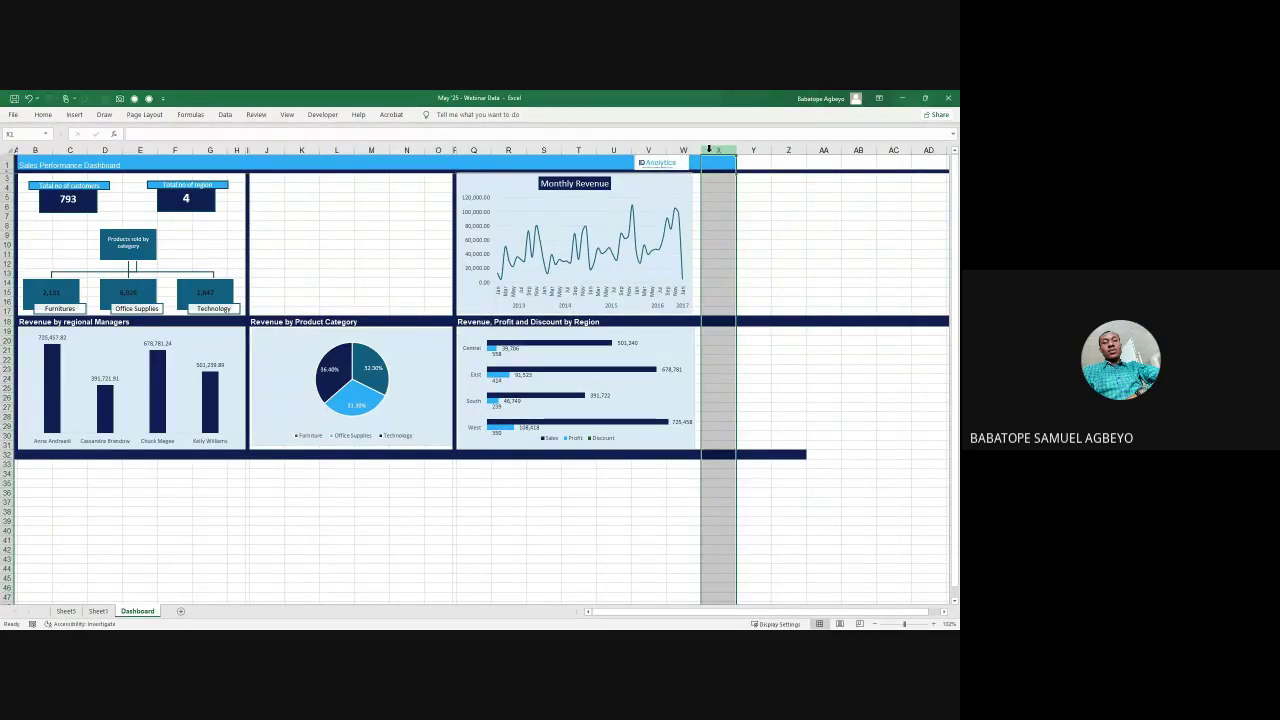
{"action": "key", "text": "ctrl+shift+Right"}
{"action": "right_click", "coordinate": [713, 150]}
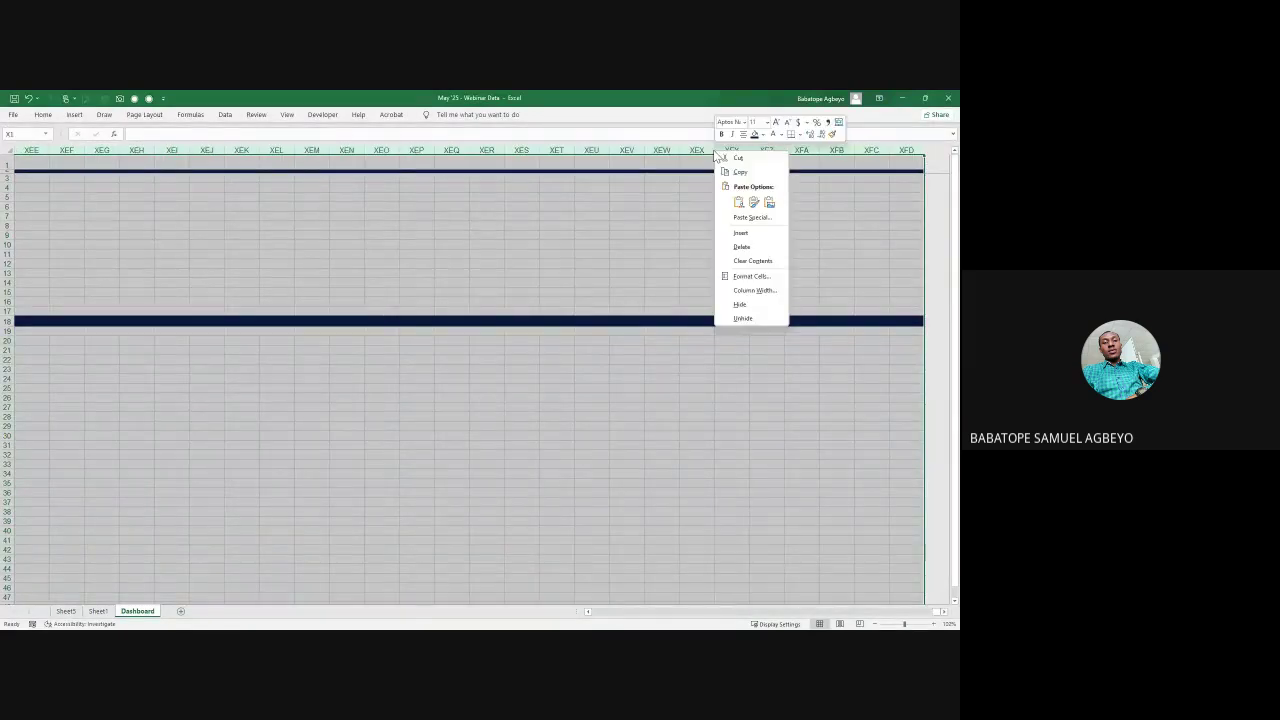
{"action": "left_click", "coordinate": [758, 303]}
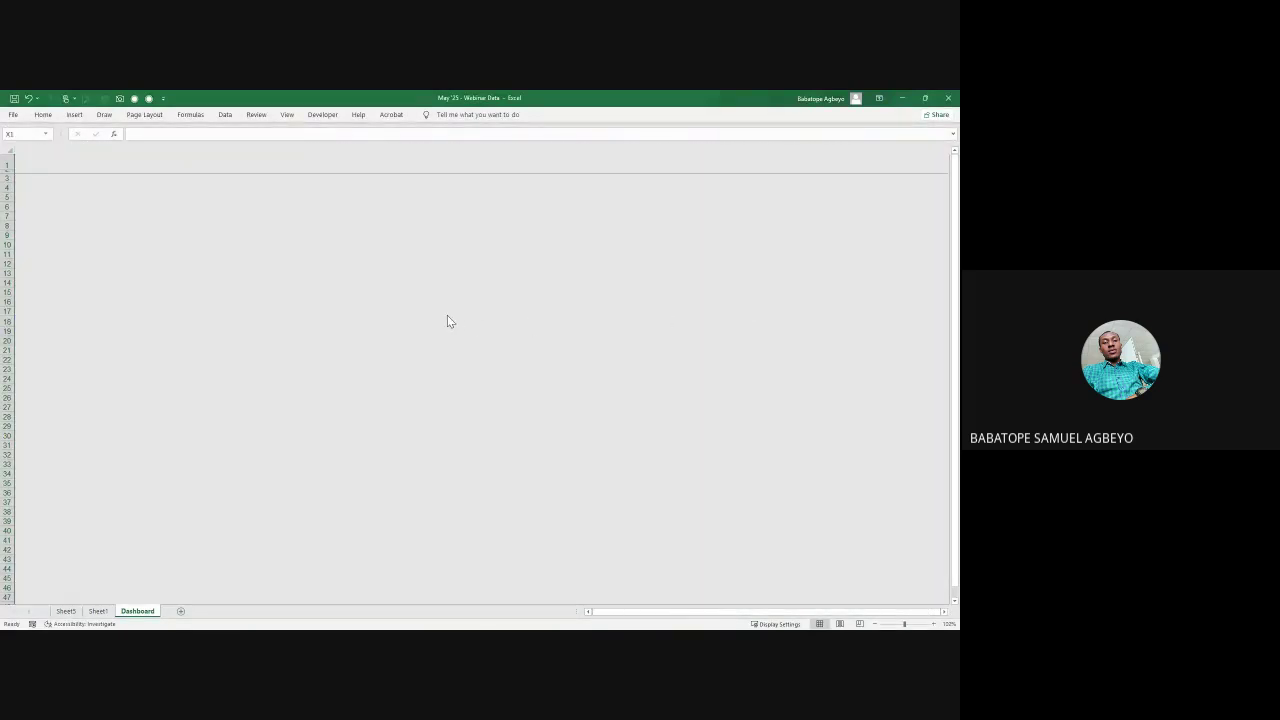
{"action": "scroll", "coordinate": [447, 315], "scroll_direction": "left", "scroll_amount": 10}
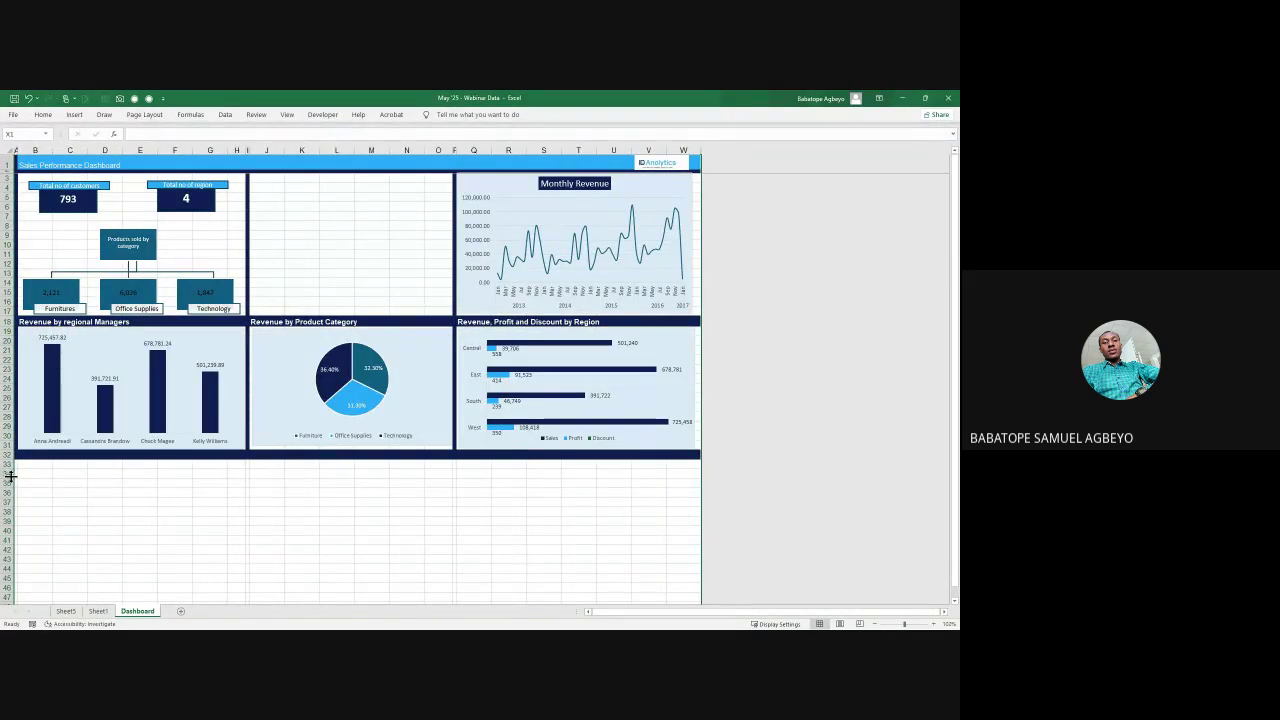
Step: Hide all unused rows of the Dashboard sheet from row 33 downward
{"action": "left_click", "coordinate": [6, 465]}
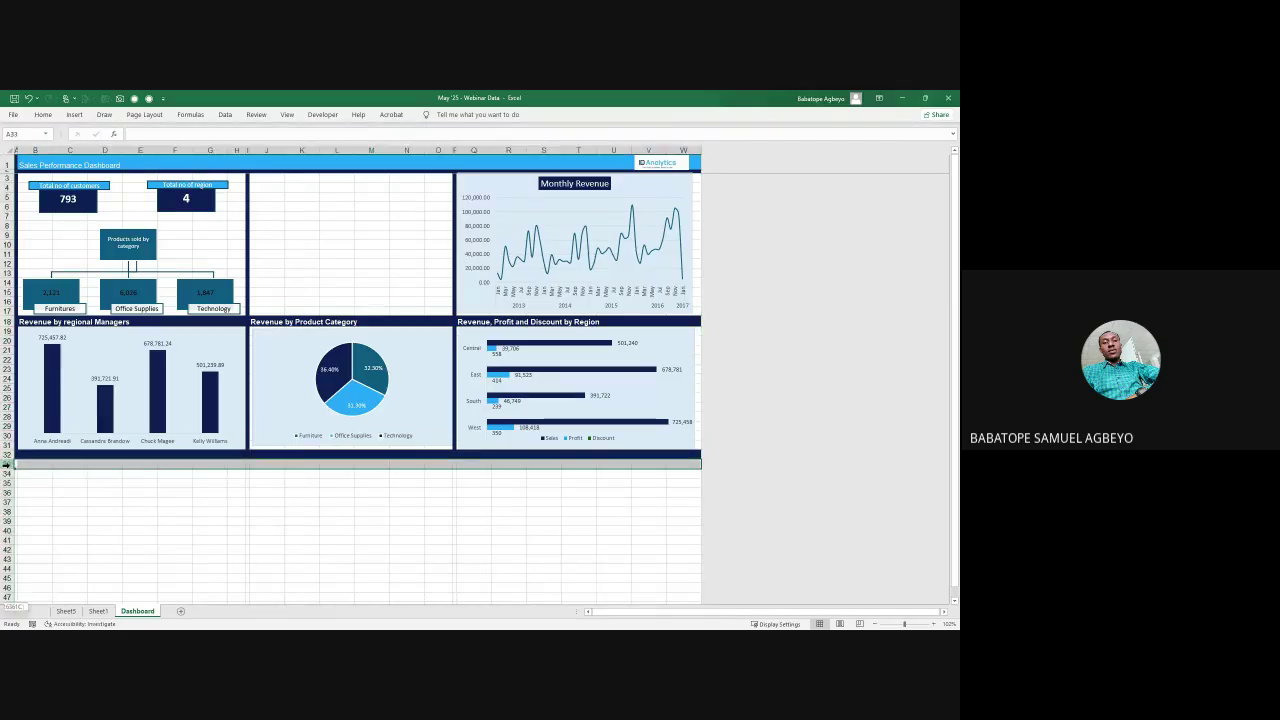
{"action": "key", "text": "ctrl+shift+Down"}
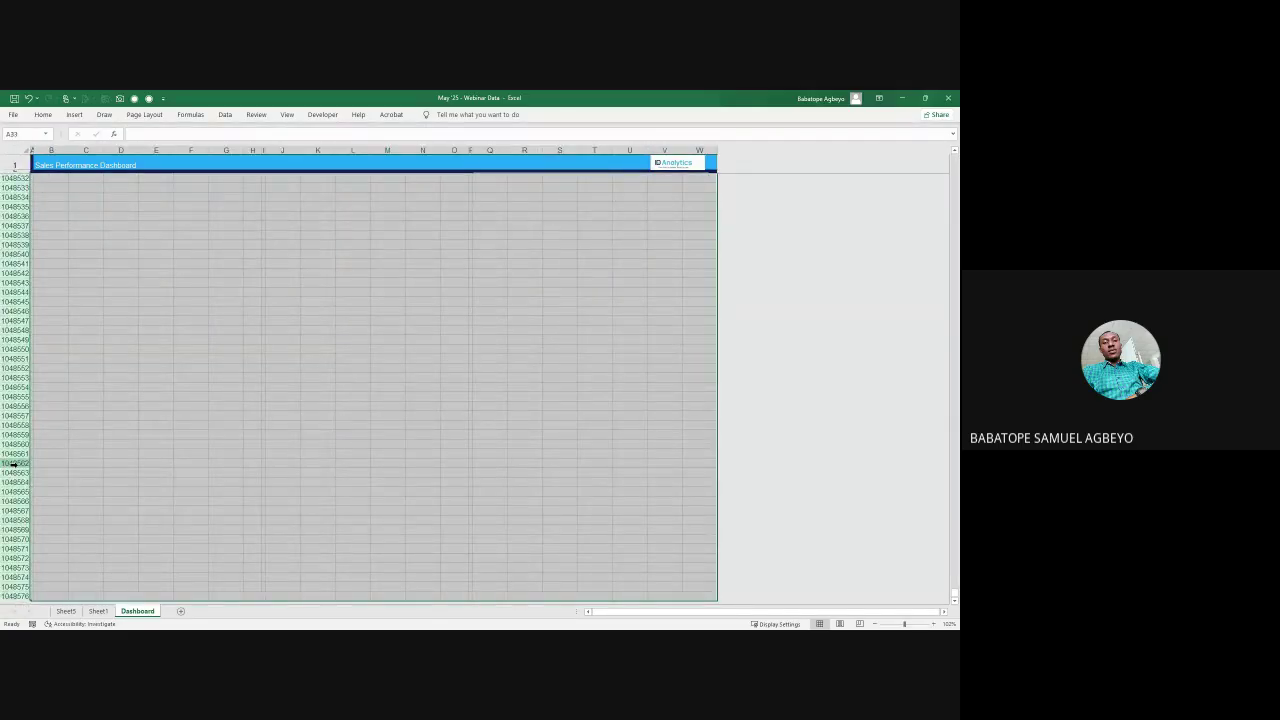
{"action": "right_click", "coordinate": [14, 466]}
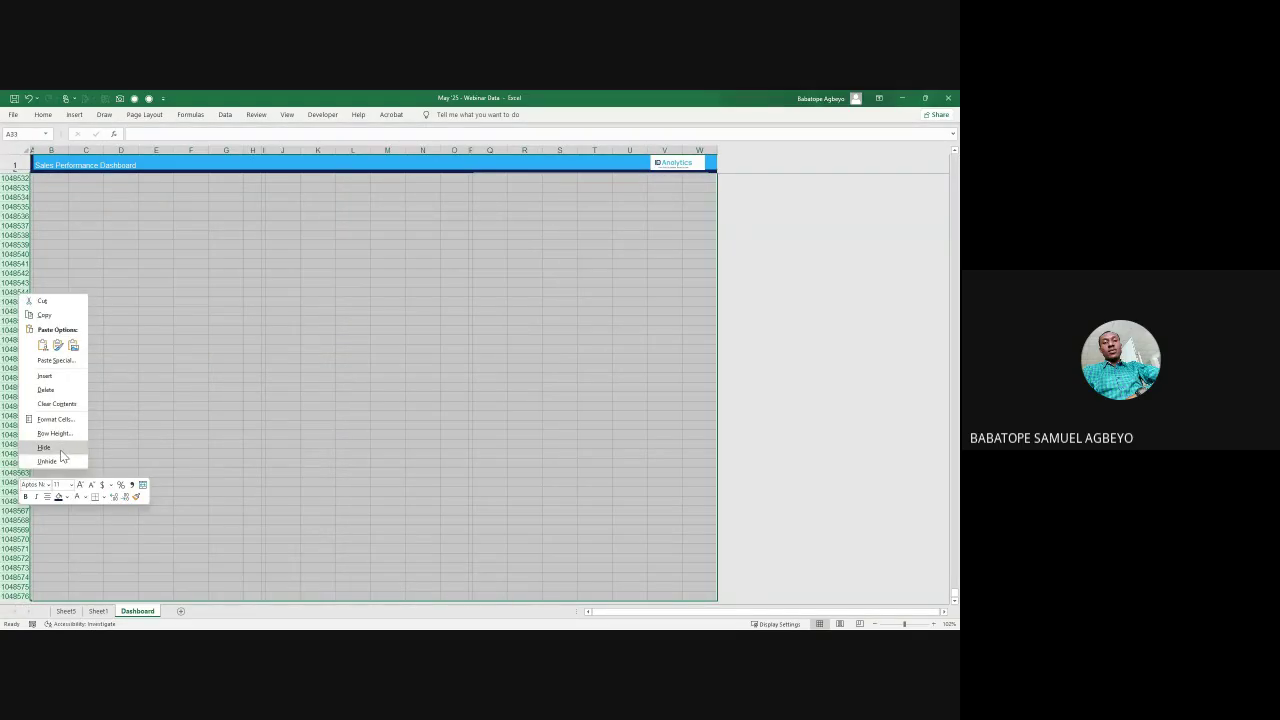
{"action": "left_click", "coordinate": [60, 452]}
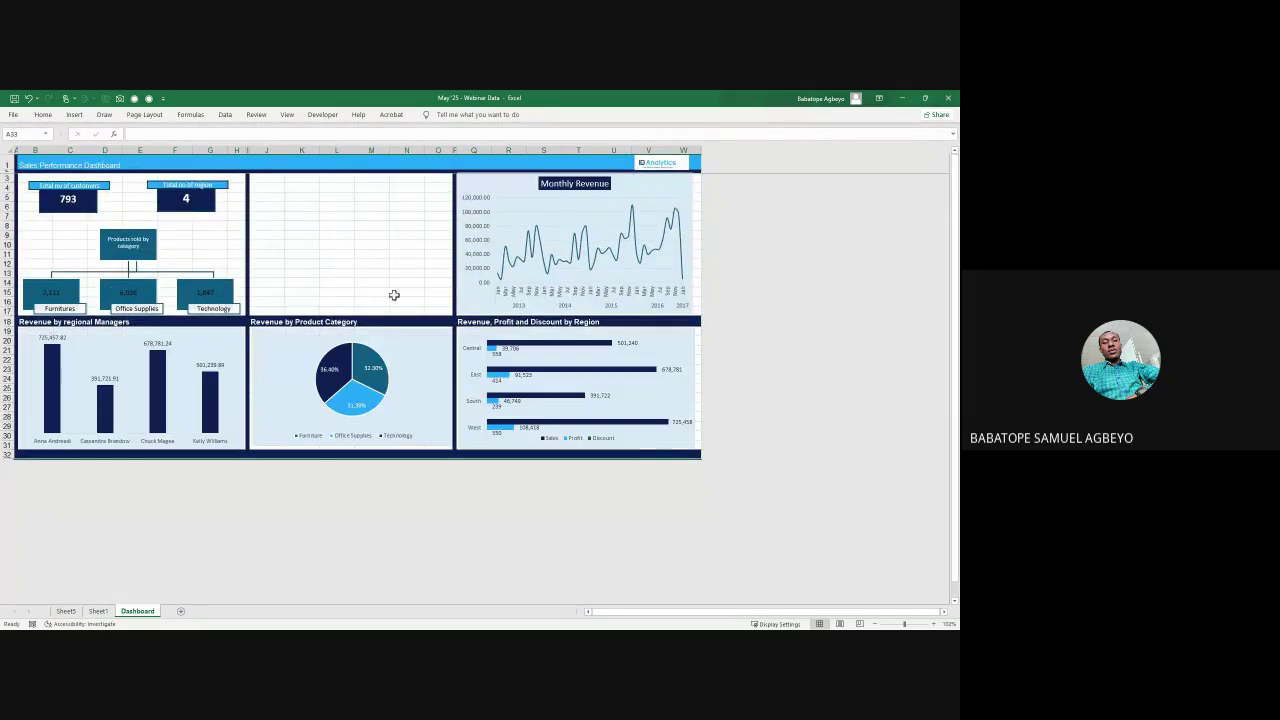
Step: Turn off the gridlines on the Dashboard sheet
{"action": "left_click", "coordinate": [369, 263]}
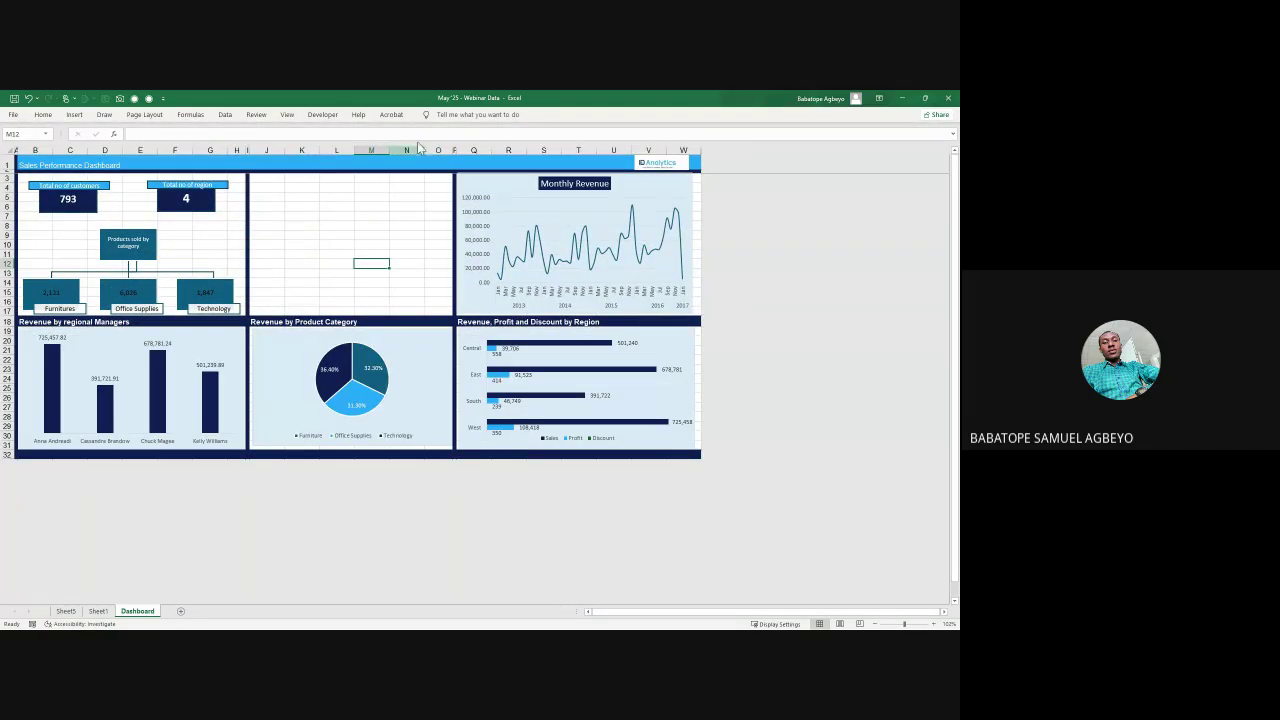
{"action": "left_click", "coordinate": [287, 114]}
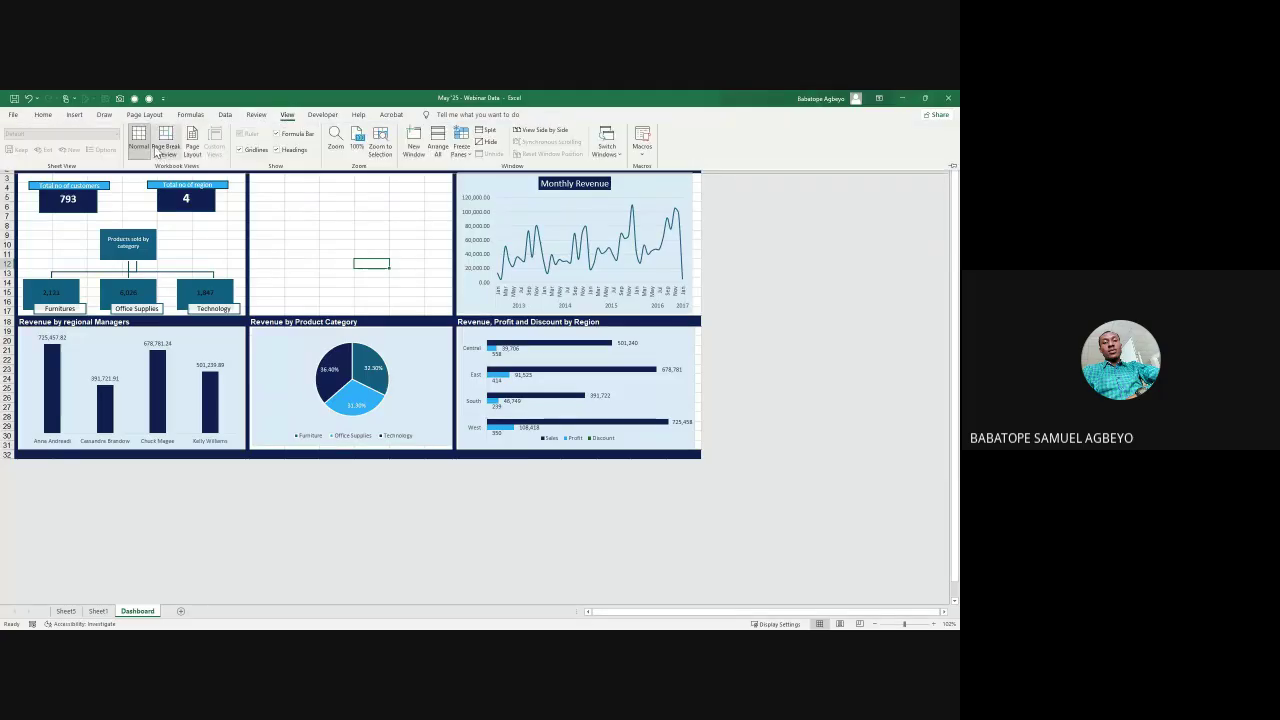
{"action": "left_click", "coordinate": [239, 149]}
{"action": "left_click", "coordinate": [314, 218]}
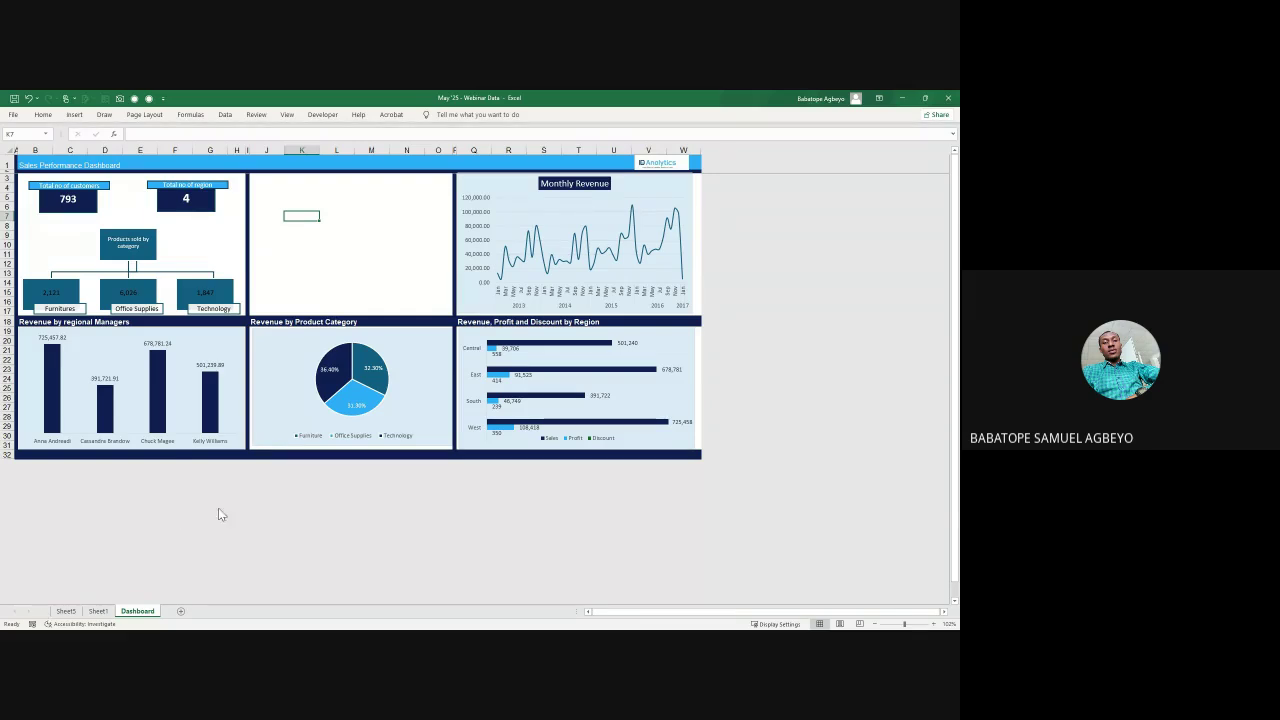
Step: Insert a Ship Mode slicer for the monthly sales PivotTable on the sheet holding the PivotTables
{"action": "left_click", "coordinate": [98, 611]}
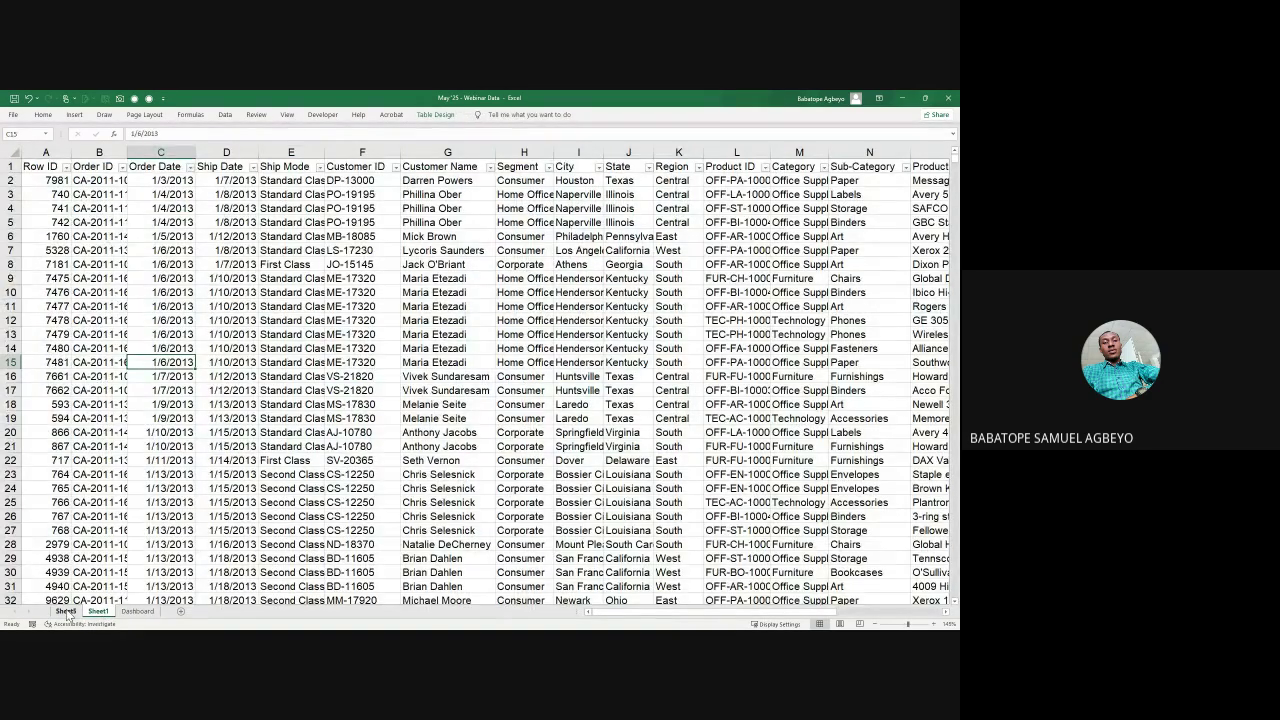
{"action": "left_click", "coordinate": [65, 611]}
{"action": "left_click", "coordinate": [400, 342]}
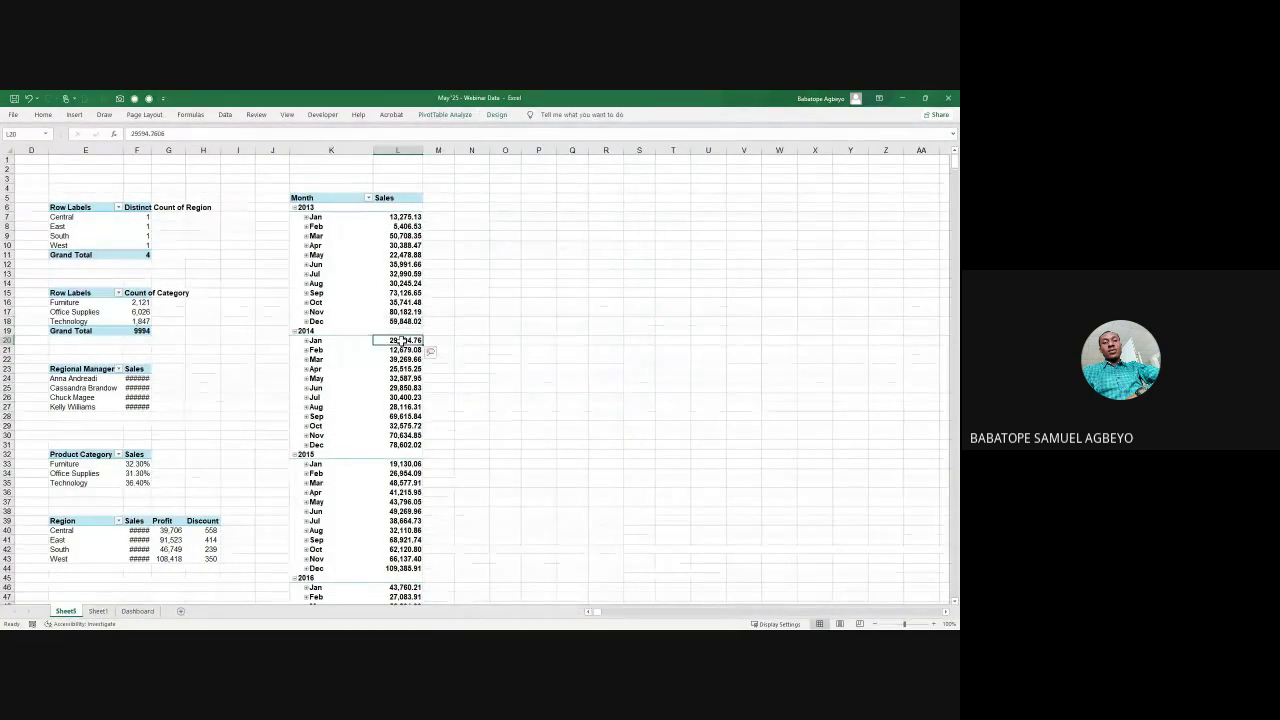
{"action": "left_click", "coordinate": [450, 116]}
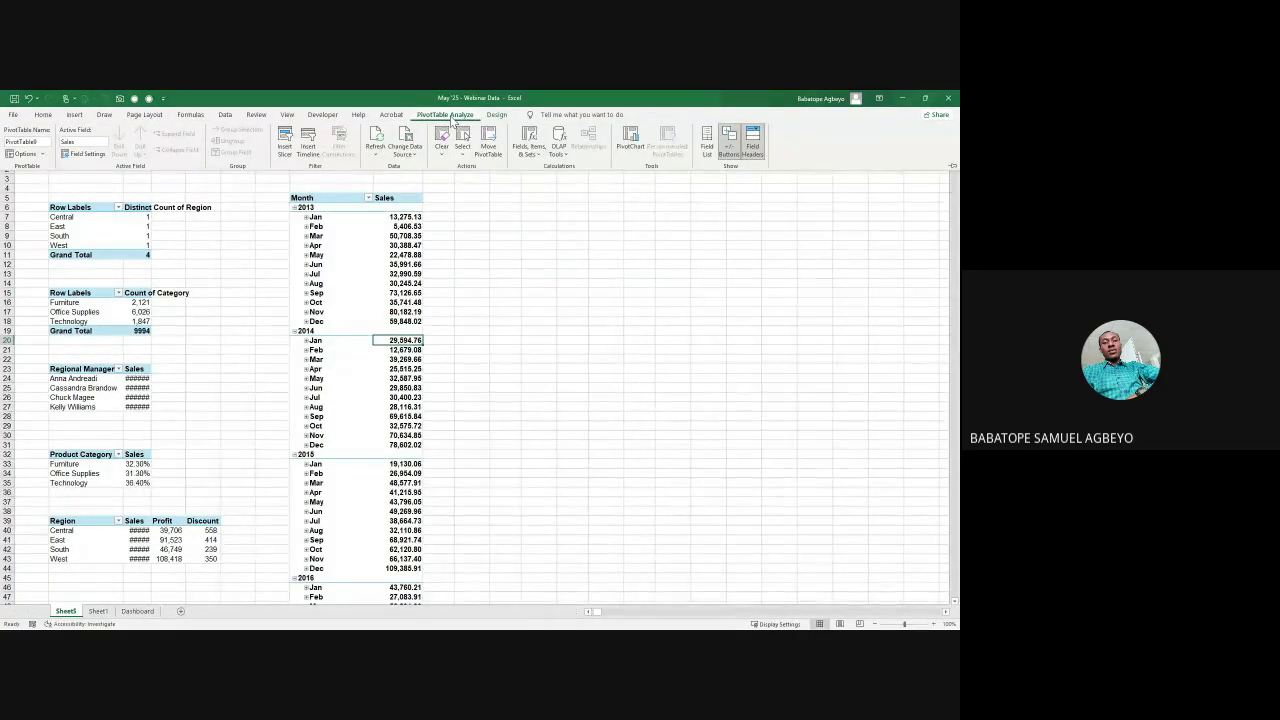
{"action": "left_click", "coordinate": [282, 140]}
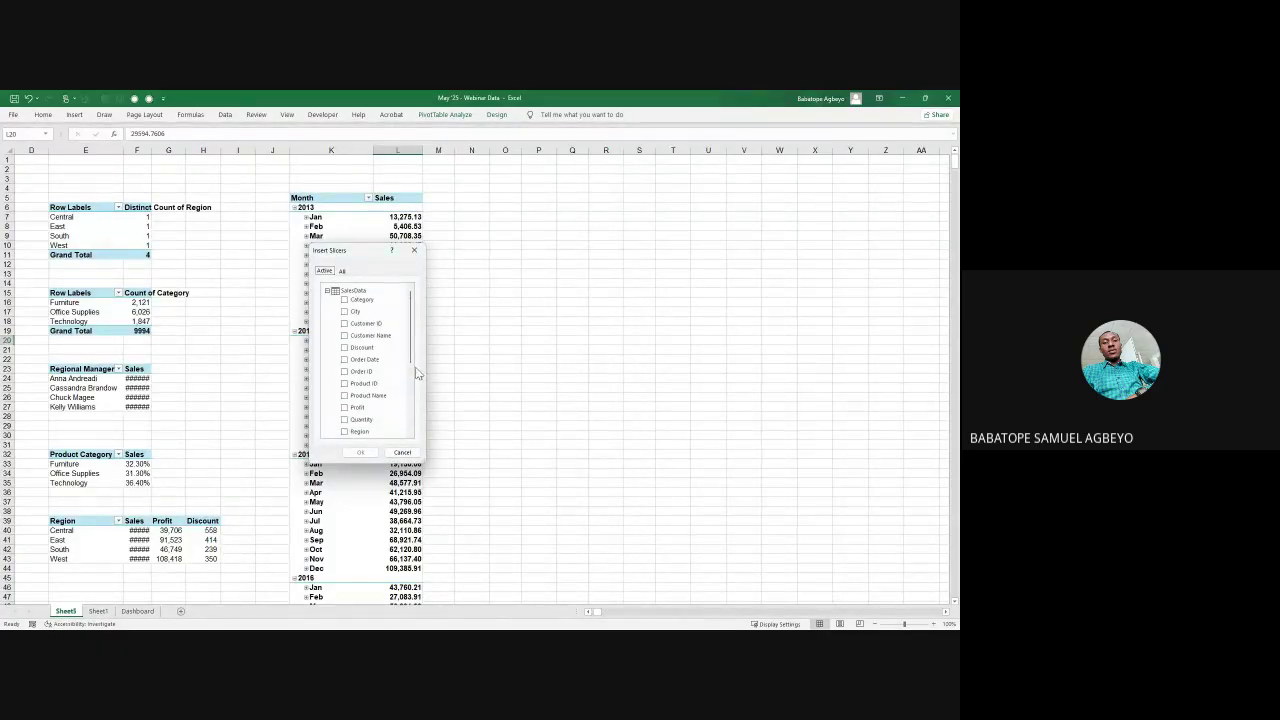
{"action": "left_click_drag", "start_coordinate": [413, 360], "coordinate": [408, 425]}
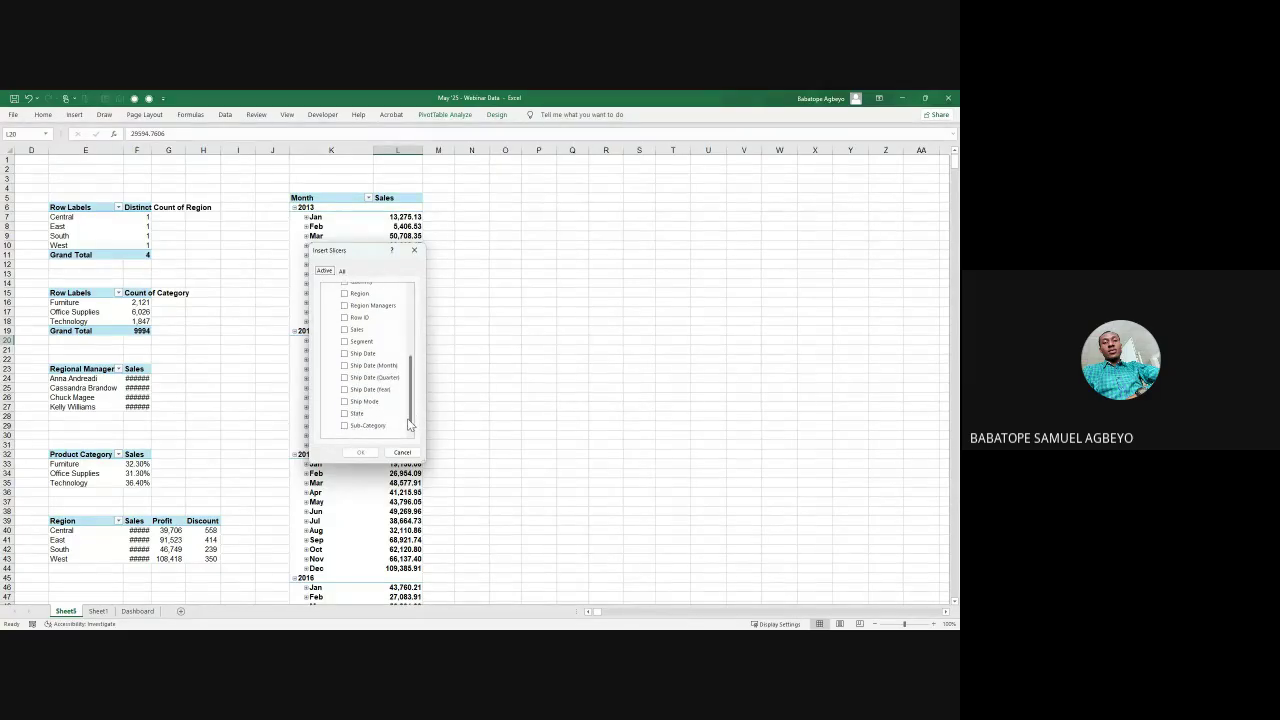
{"action": "left_click", "coordinate": [345, 402]}
{"action": "left_click", "coordinate": [361, 452]}
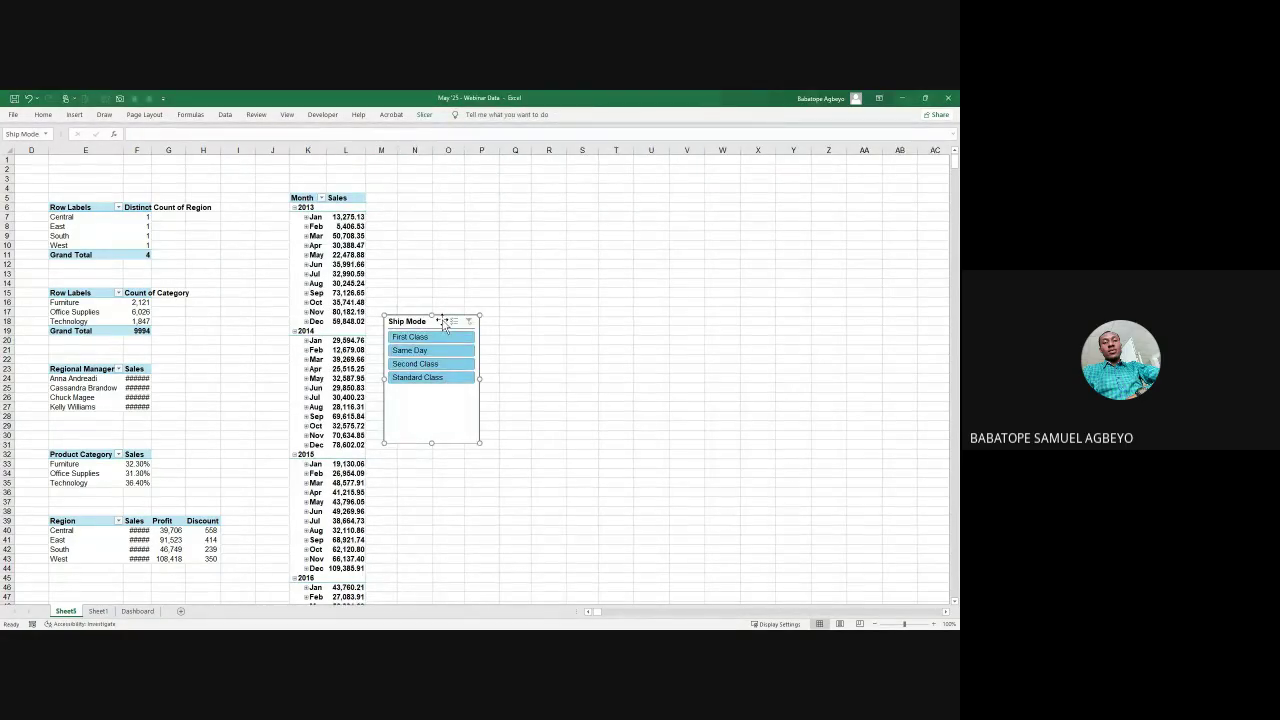
Step: Arrange the Ship Mode slicer's buttons in 2 columns
{"action": "left_click", "coordinate": [428, 118]}
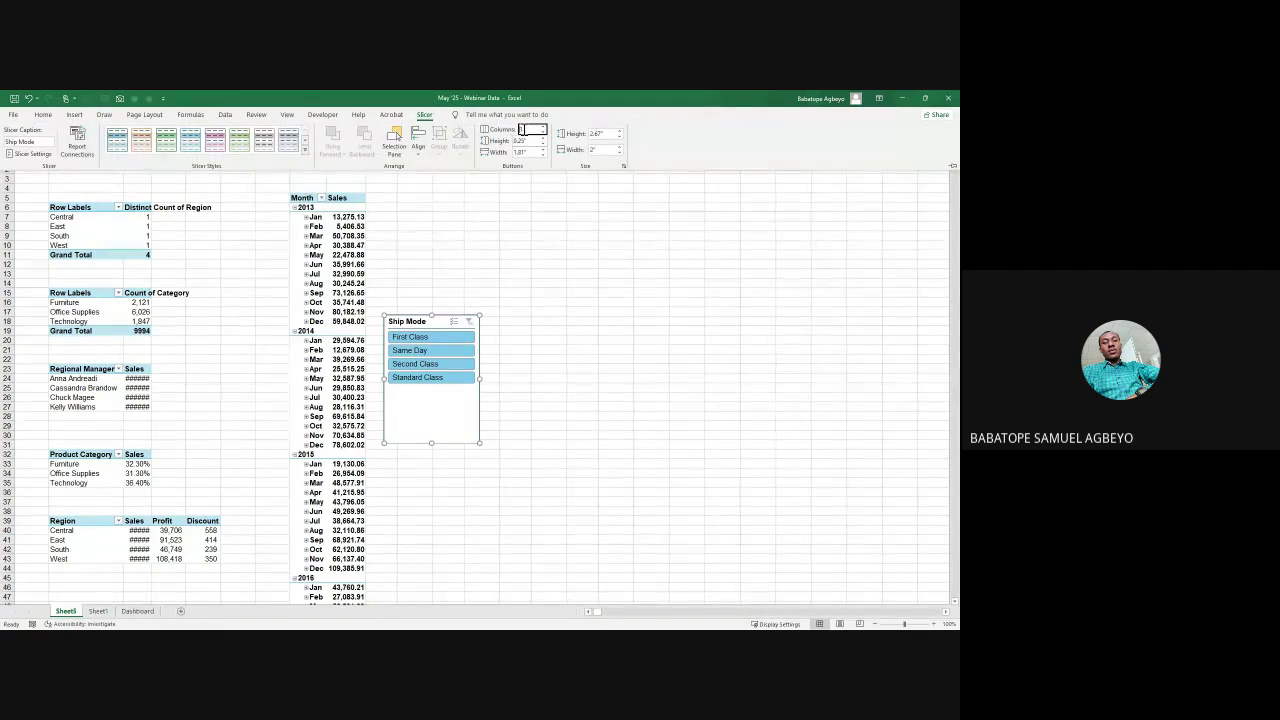
{"action": "type", "text": "2"}
{"action": "key", "text": "Return"}
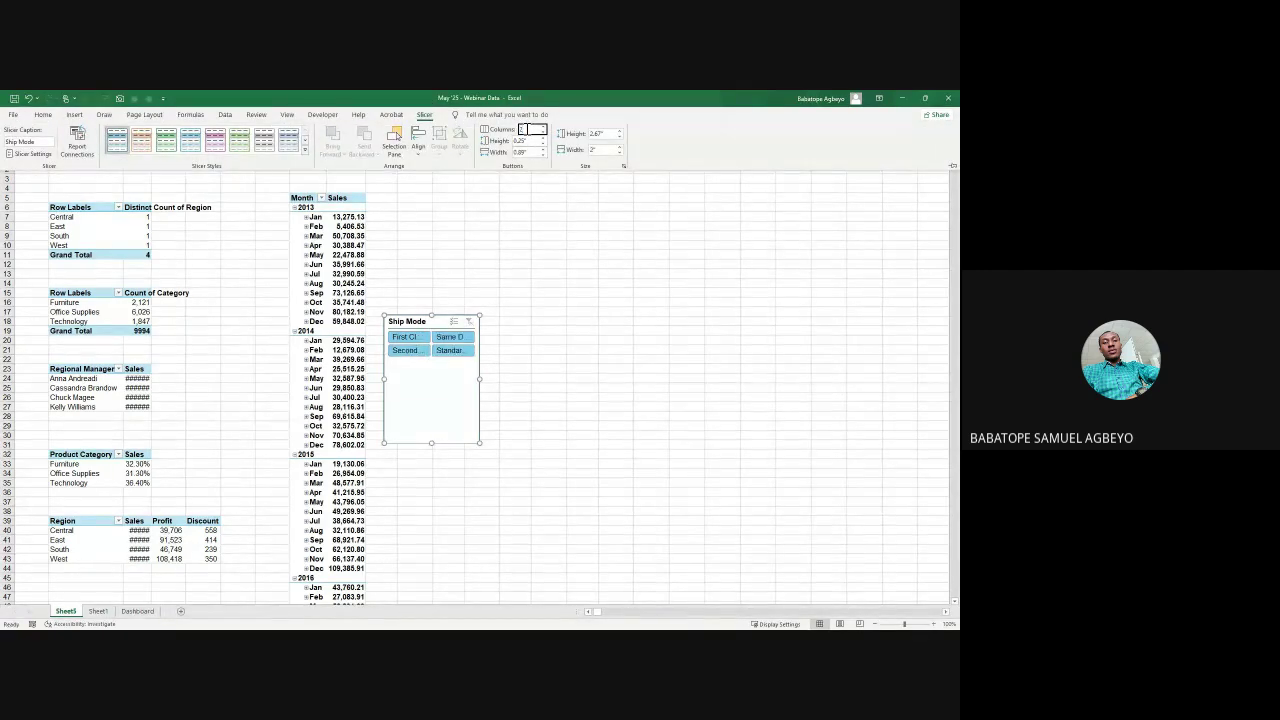
Step: Move the Ship Mode slicer to the upper part of the Dashboard's empty middle panel, sized about 3.8 inches wide and 0.9 inches high
{"action": "left_click", "coordinate": [438, 325]}
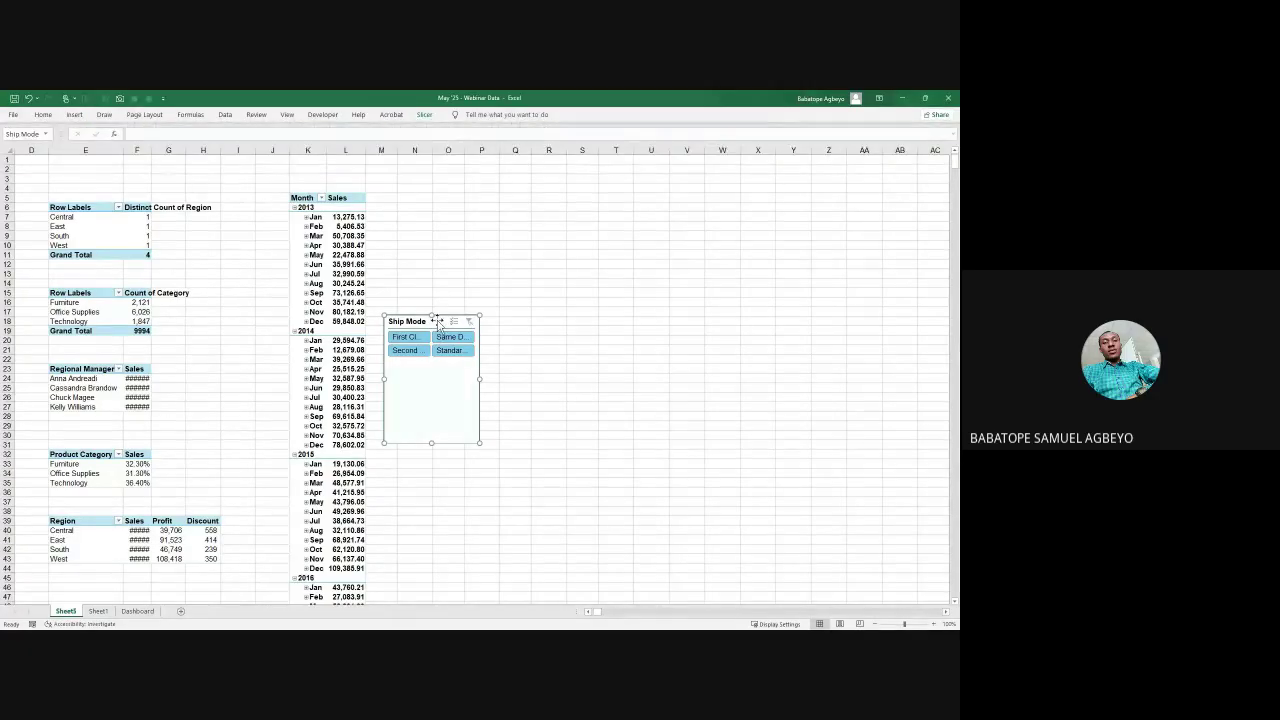
{"action": "key", "text": "Delete"}
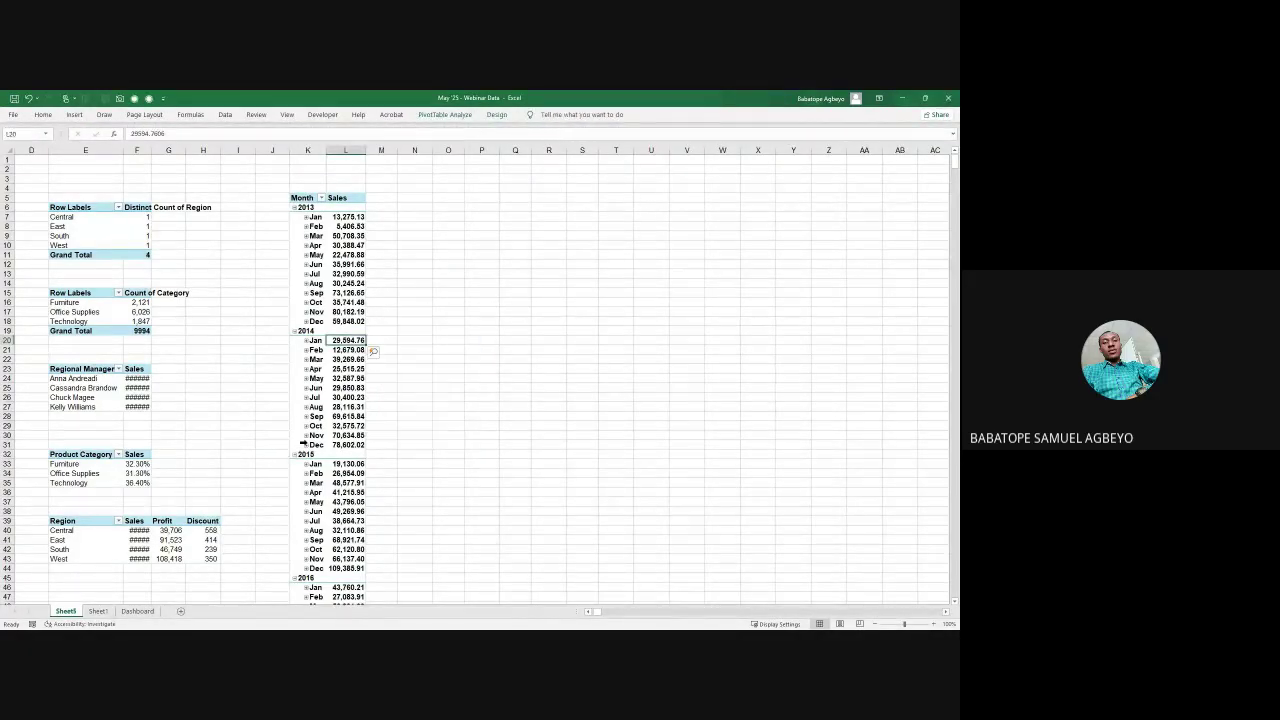
{"action": "left_click", "coordinate": [138, 611]}
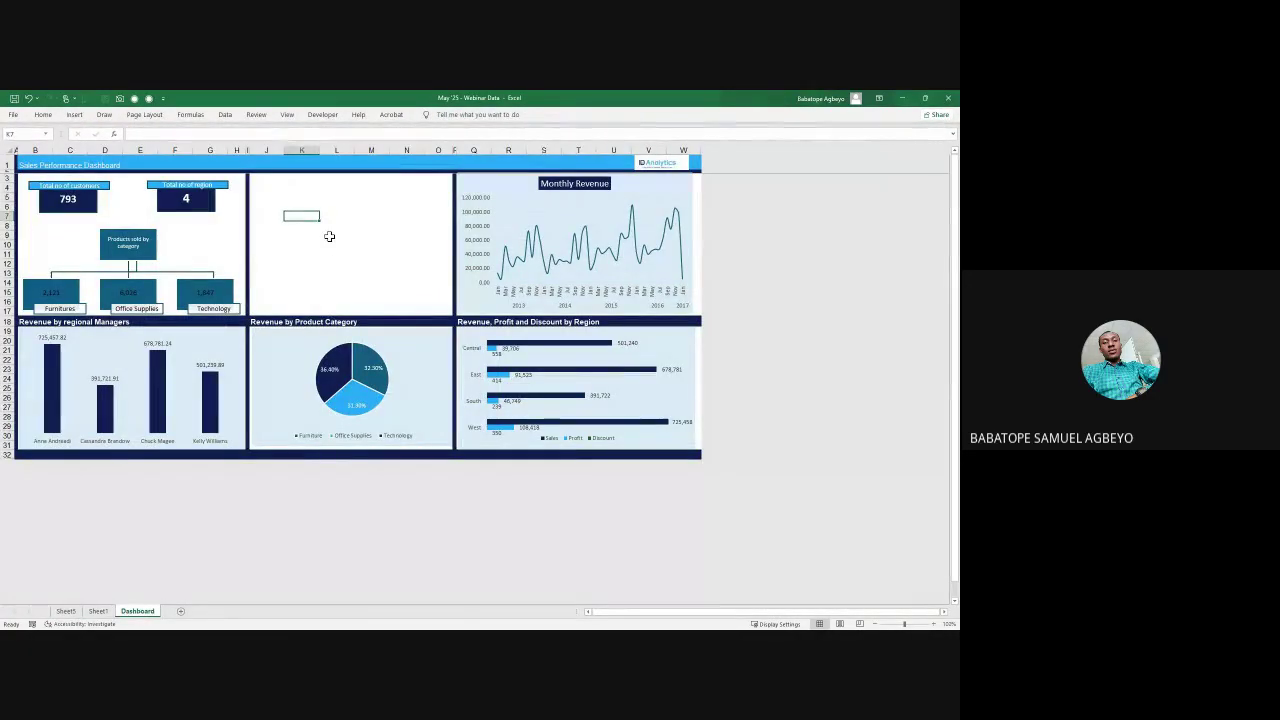
{"action": "key", "text": "ctrl+v"}
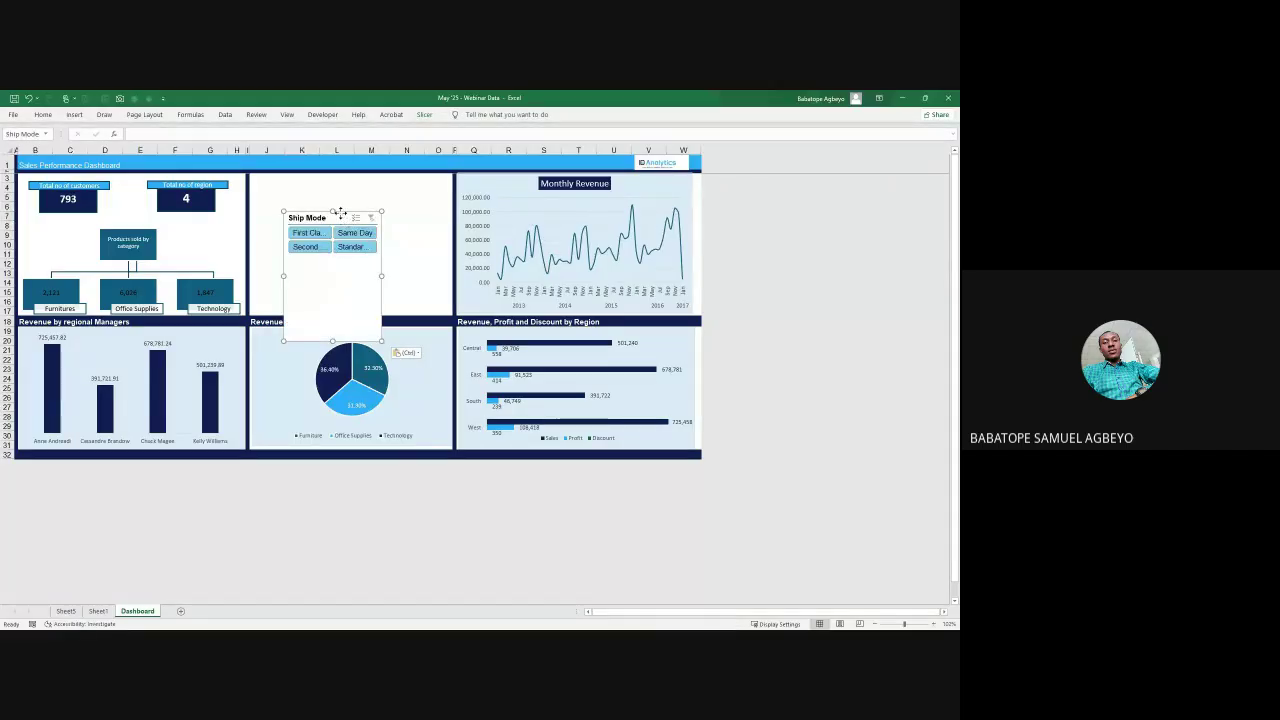
{"action": "left_click_drag", "start_coordinate": [343, 216], "coordinate": [338, 181]}
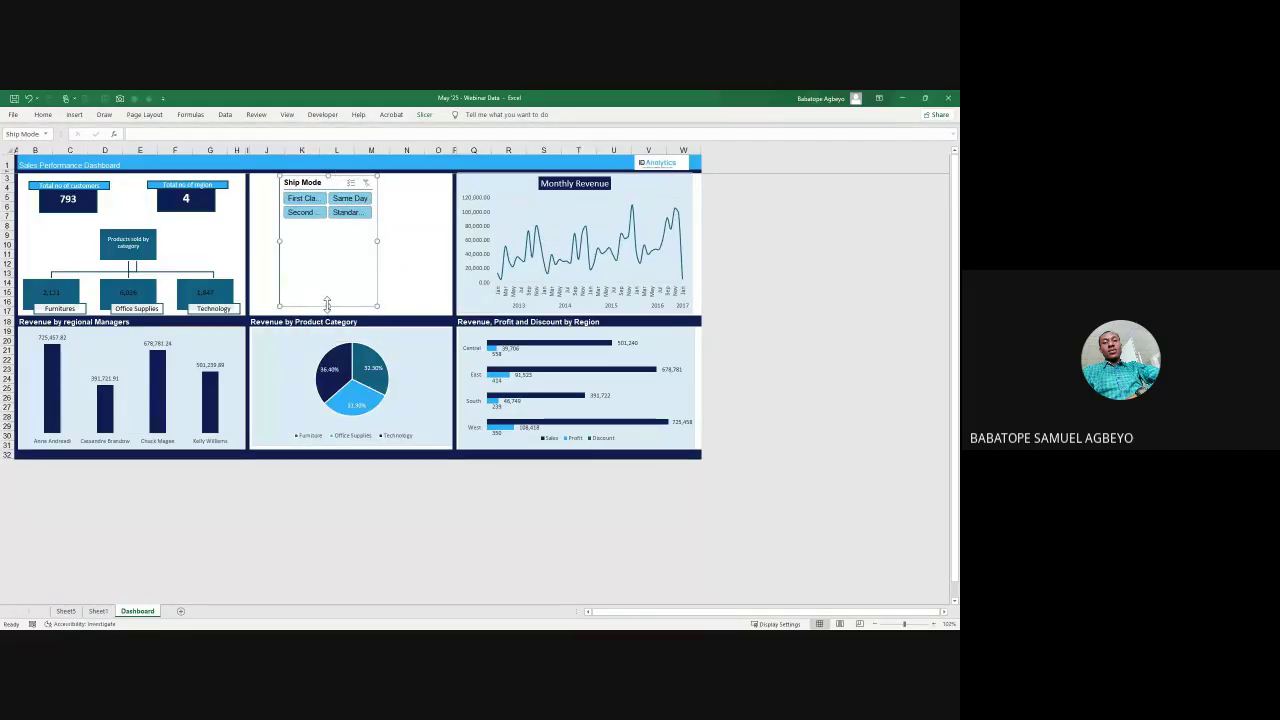
{"action": "left_click_drag", "start_coordinate": [327, 304], "coordinate": [443, 195]}
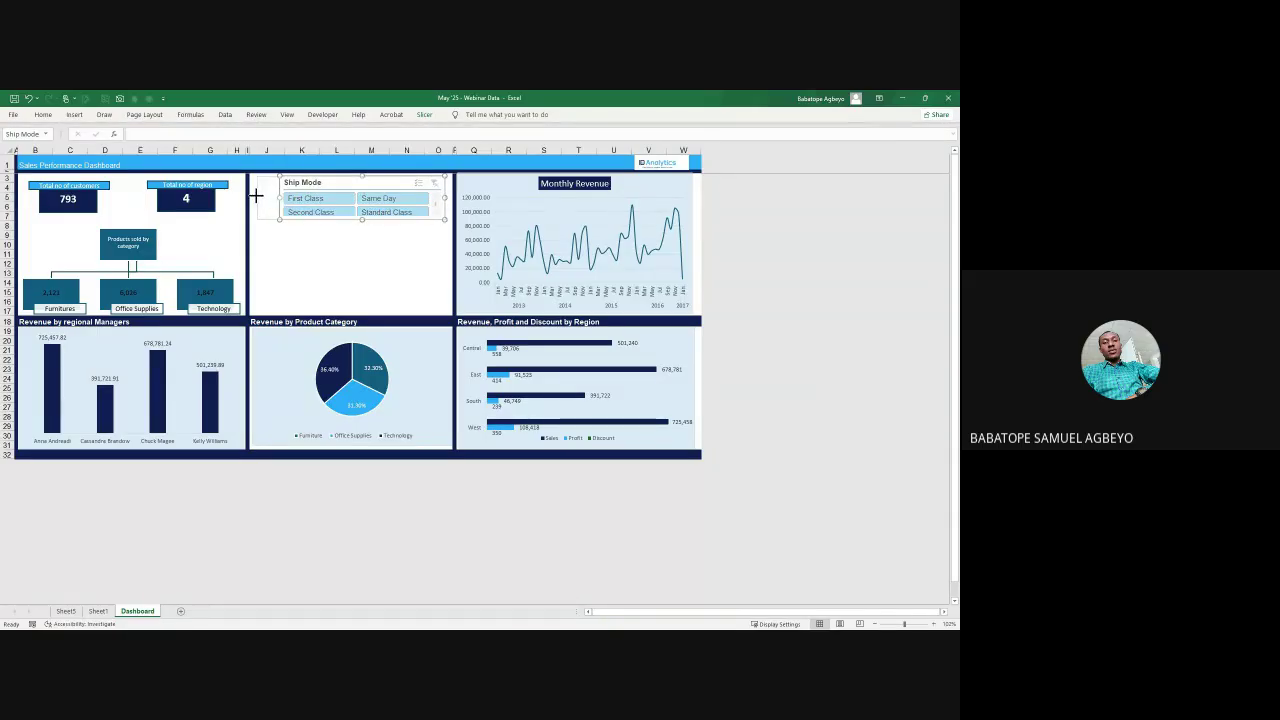
{"action": "left_click_drag", "start_coordinate": [256, 195], "coordinate": [256, 197]}
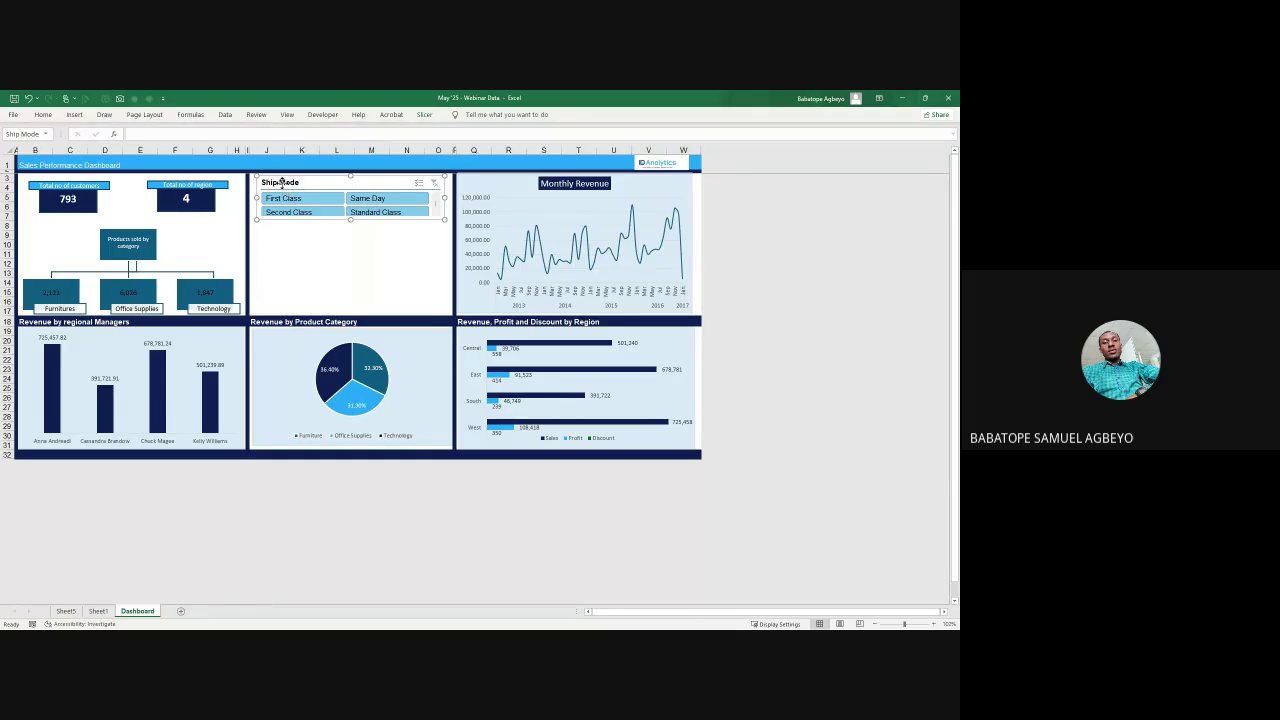
Step: Hide the header of the Ship Mode slicer on the Dashboard sheet
{"action": "key", "text": "Delete"}
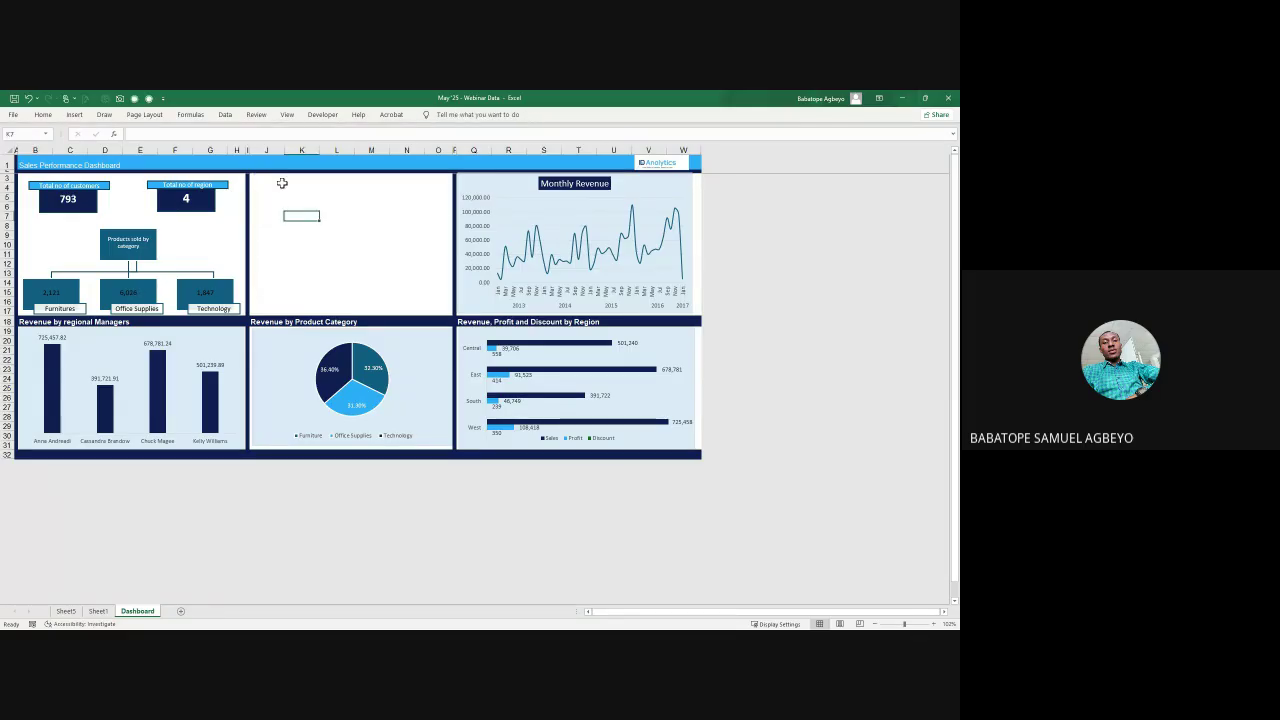
{"action": "key", "text": "ctrl+z"}
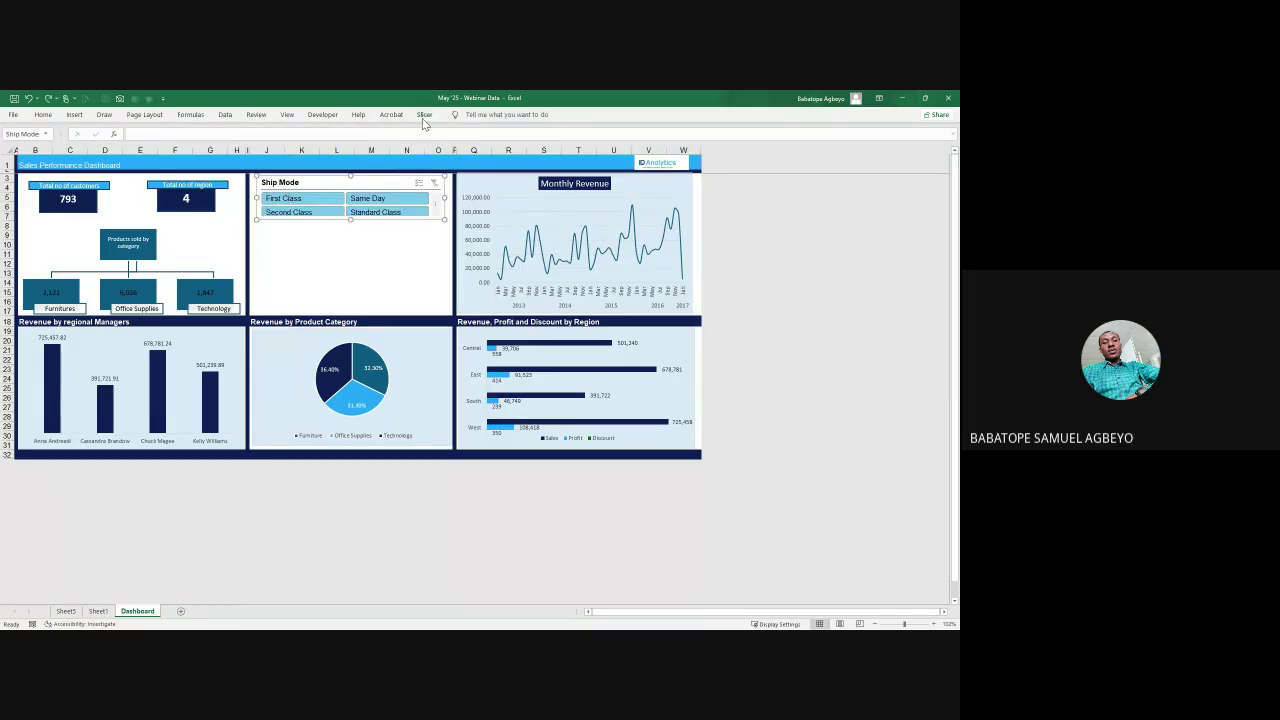
{"action": "left_click", "coordinate": [425, 116]}
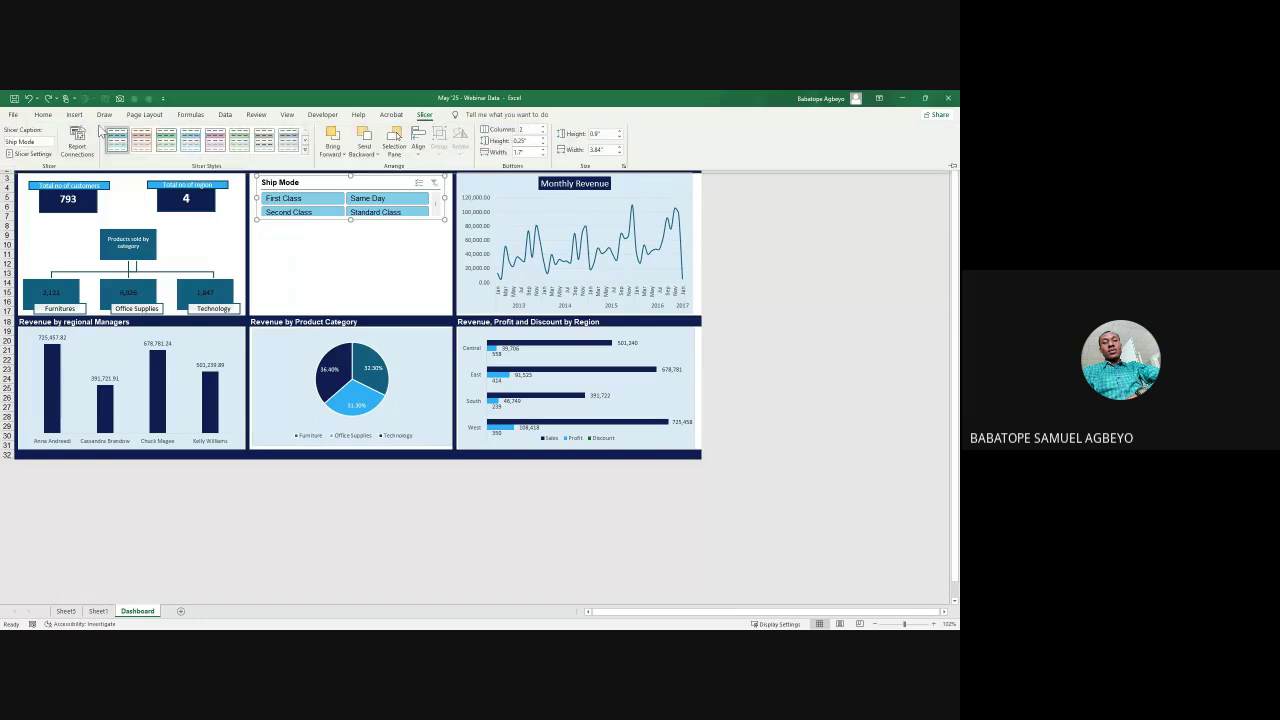
{"action": "left_click", "coordinate": [38, 158]}
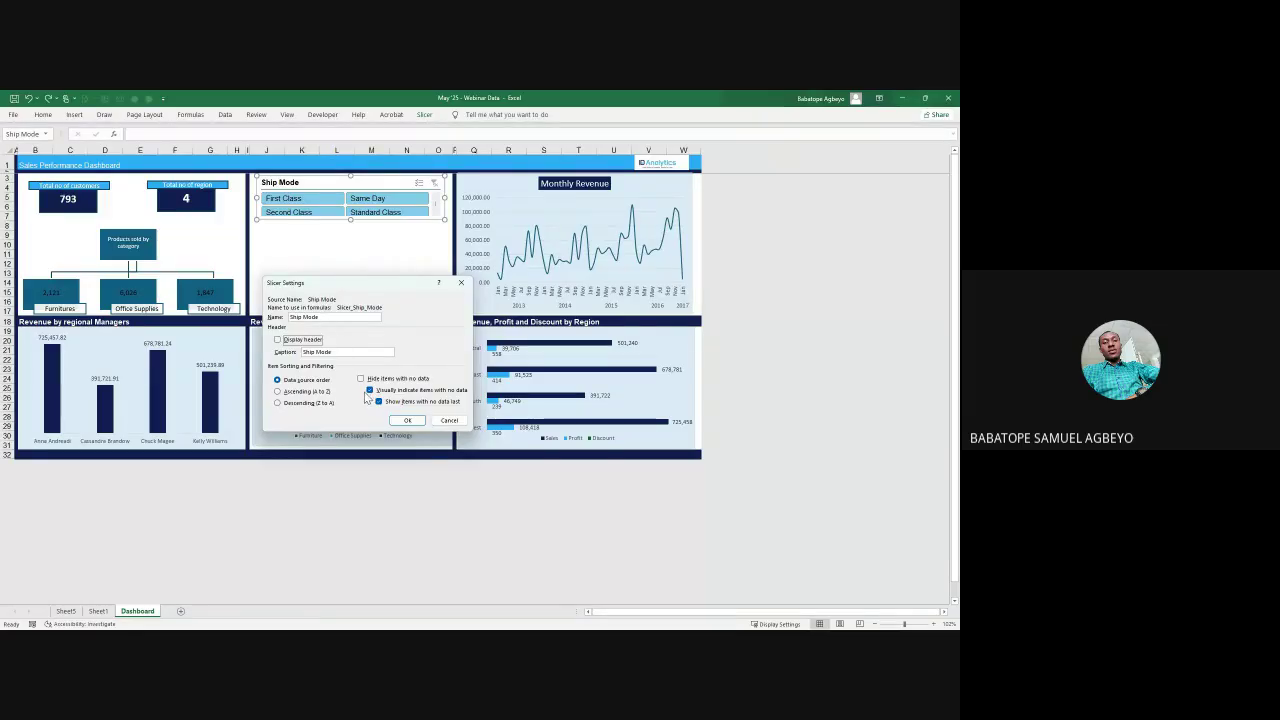
{"action": "left_click", "coordinate": [404, 420]}
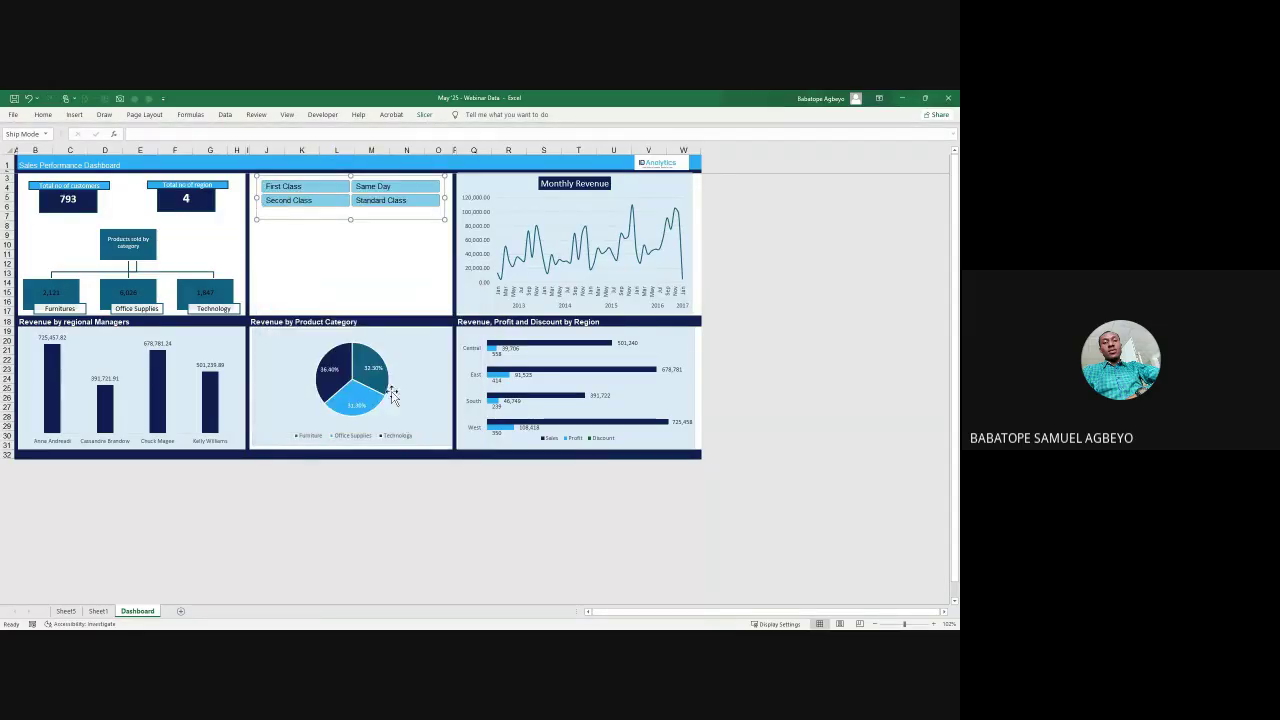
{"action": "left_click", "coordinate": [341, 264]}
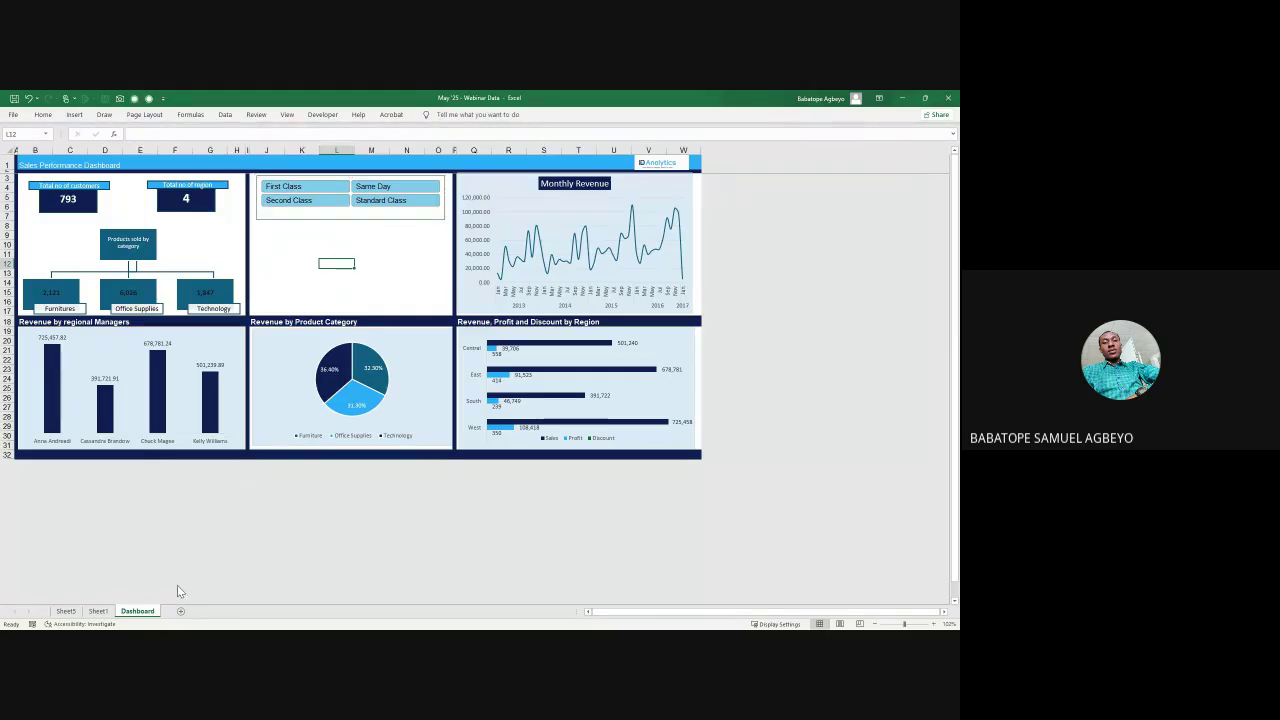
Step: Insert a Ship Date timeline for the monthly sales PivotTable on Sheet5
{"action": "left_click", "coordinate": [65, 611]}
{"action": "left_click", "coordinate": [333, 292]}
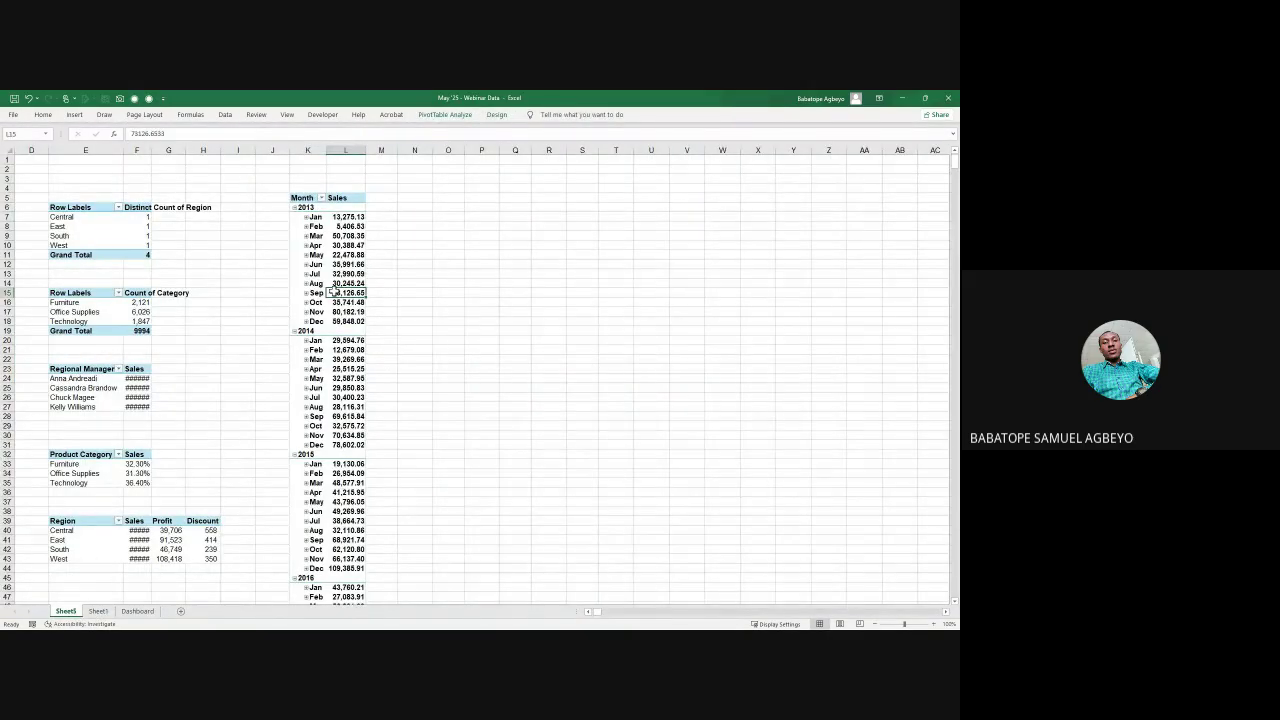
{"action": "left_click", "coordinate": [470, 116]}
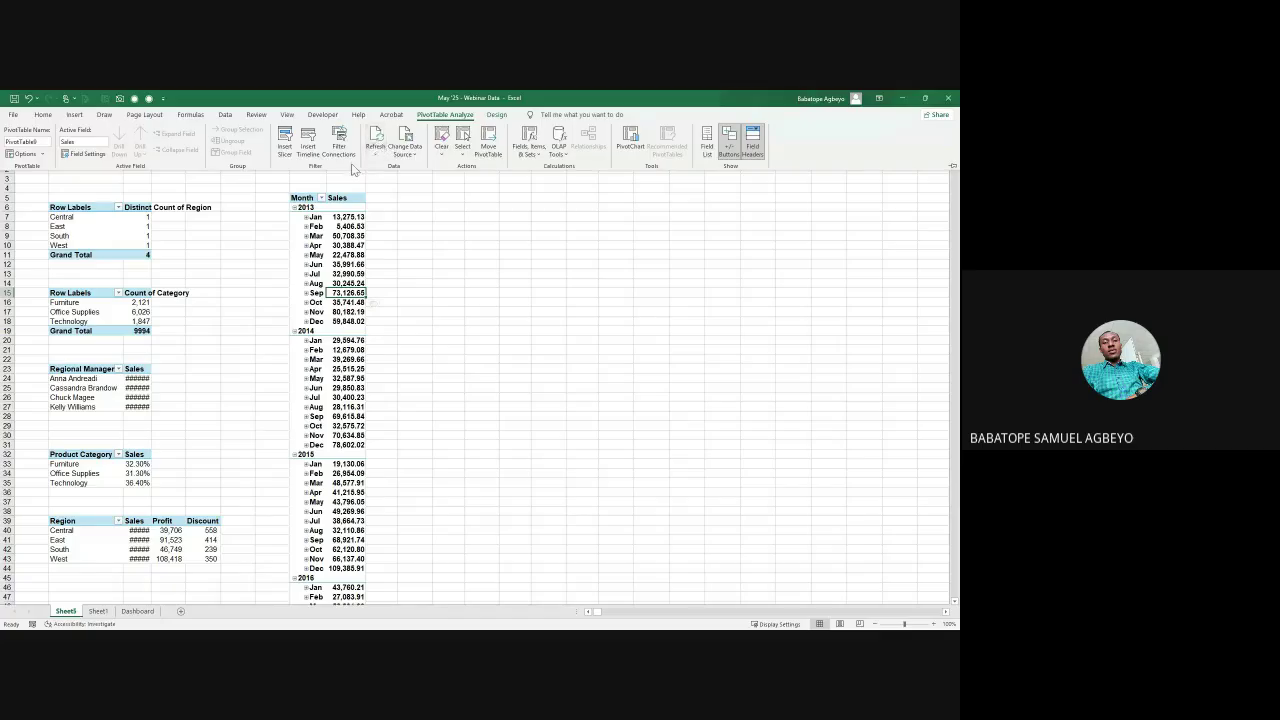
{"action": "left_click", "coordinate": [310, 150]}
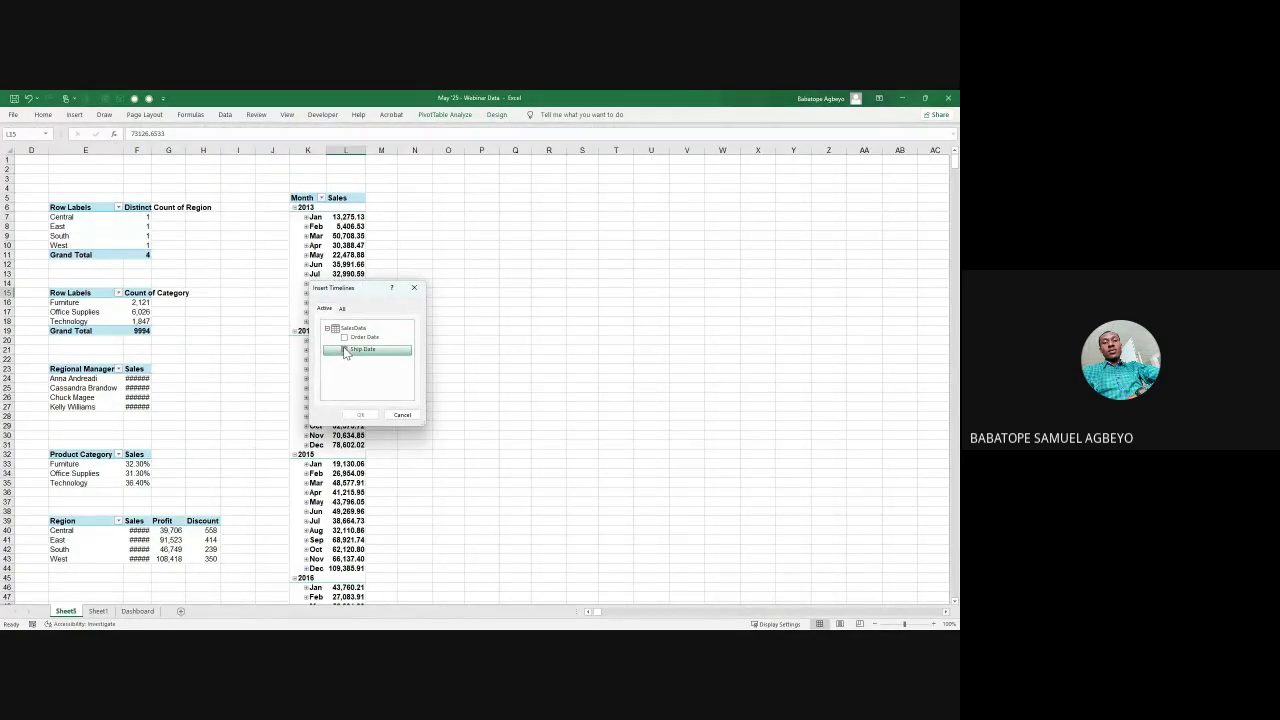
{"action": "left_click", "coordinate": [344, 349]}
{"action": "left_click", "coordinate": [360, 415]}
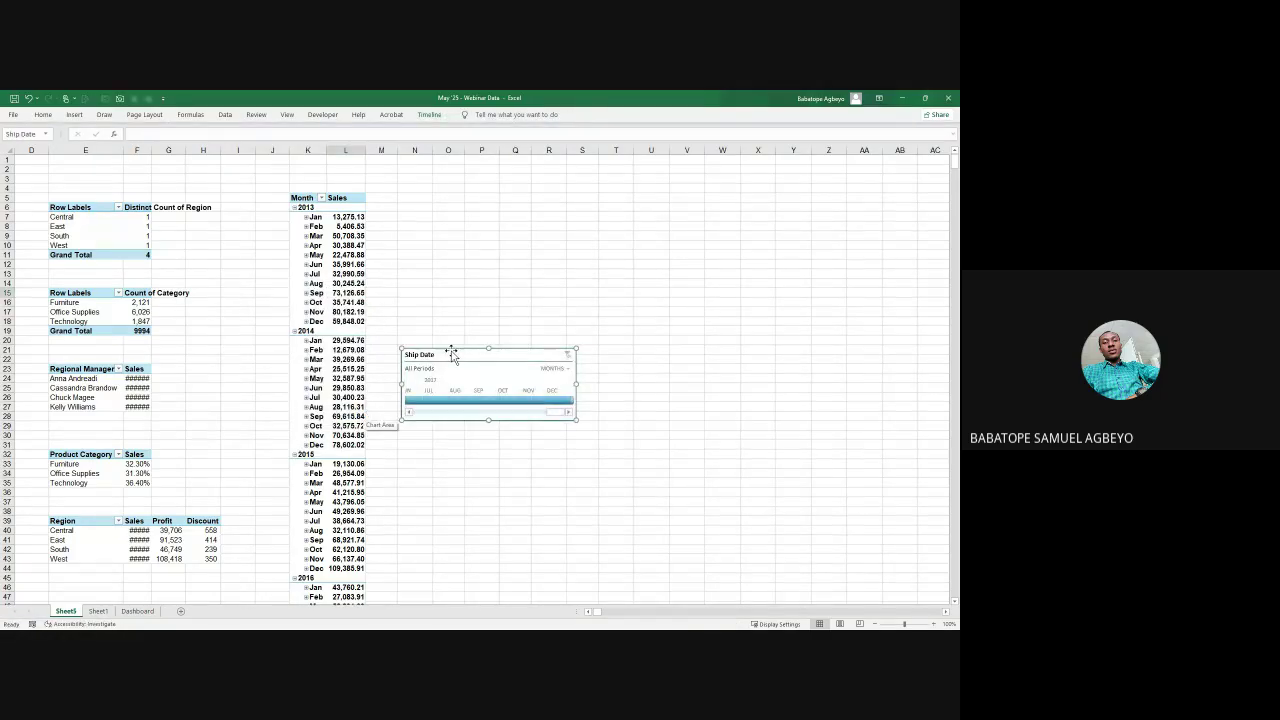
Step: Move the Ship Date timeline to the Dashboard below the Ship Mode slicer and match its width to the slicer
{"action": "right_click", "coordinate": [451, 352]}
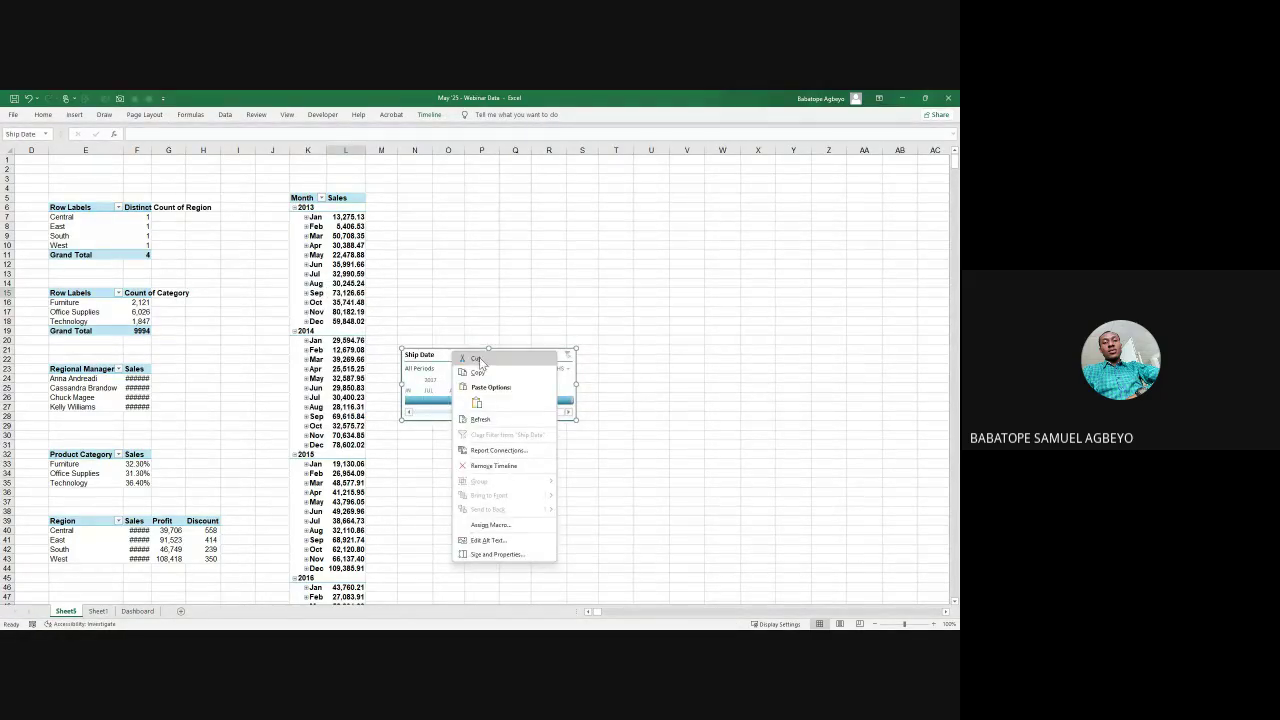
{"action": "left_click", "coordinate": [471, 361]}
{"action": "left_click", "coordinate": [135, 611]}
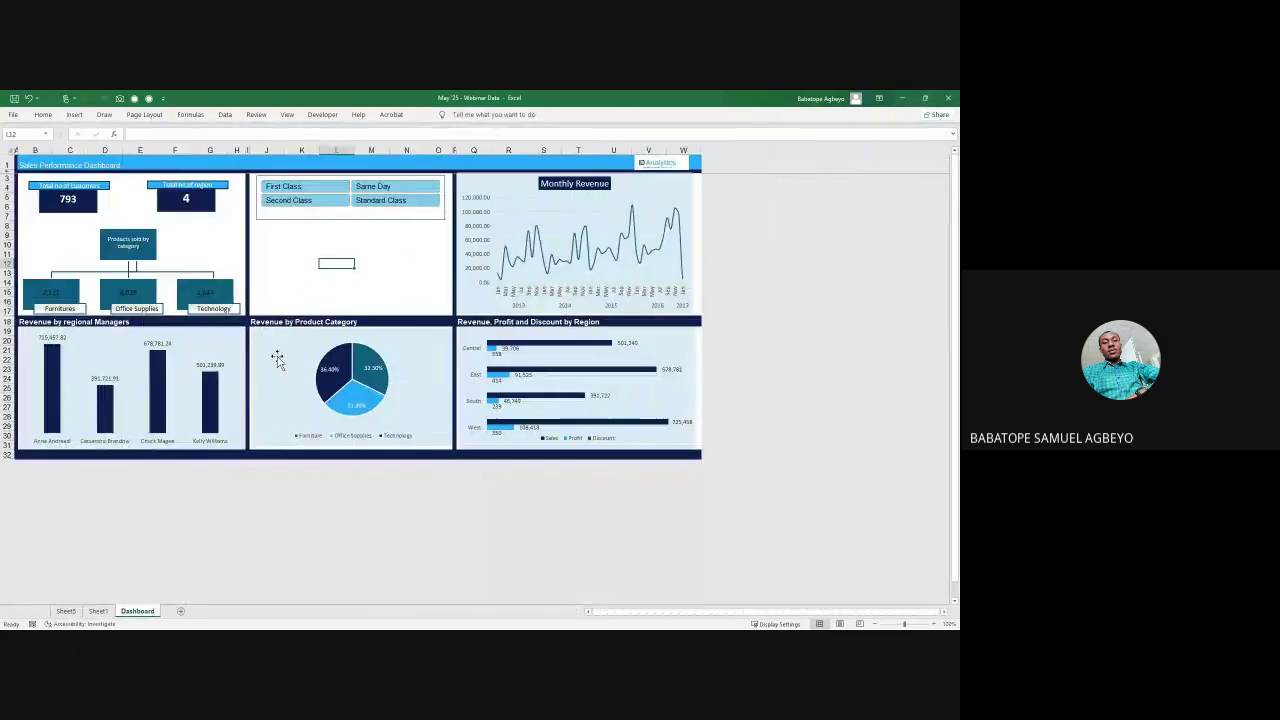
{"action": "key", "text": "ctrl+v"}
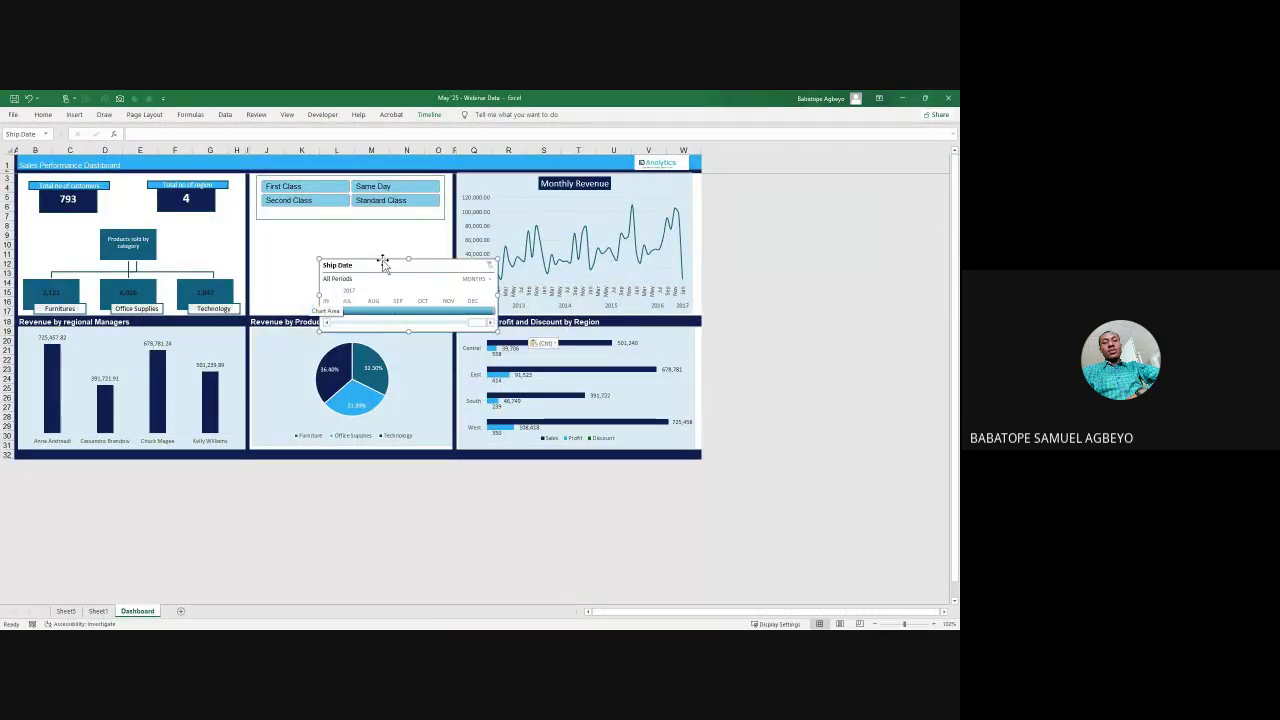
{"action": "left_click_drag", "start_coordinate": [383, 263], "coordinate": [324, 236]}
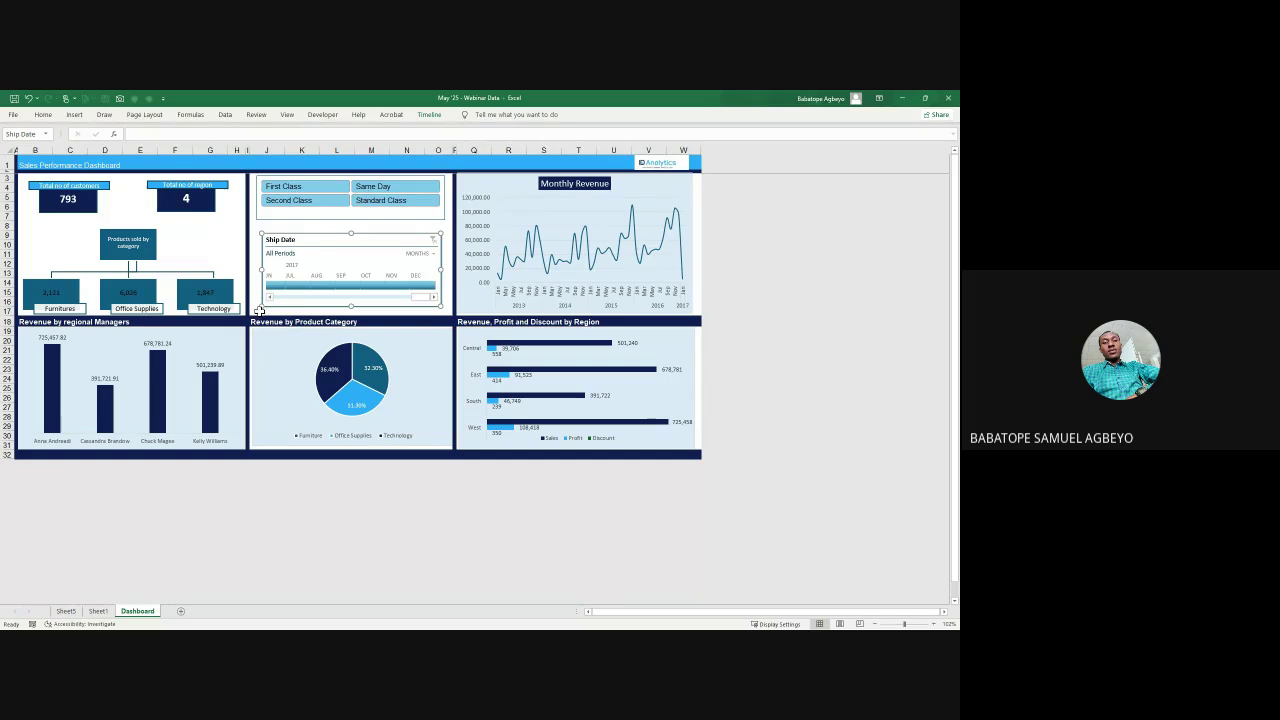
{"action": "left_click_drag", "start_coordinate": [261, 308], "coordinate": [257, 307]}
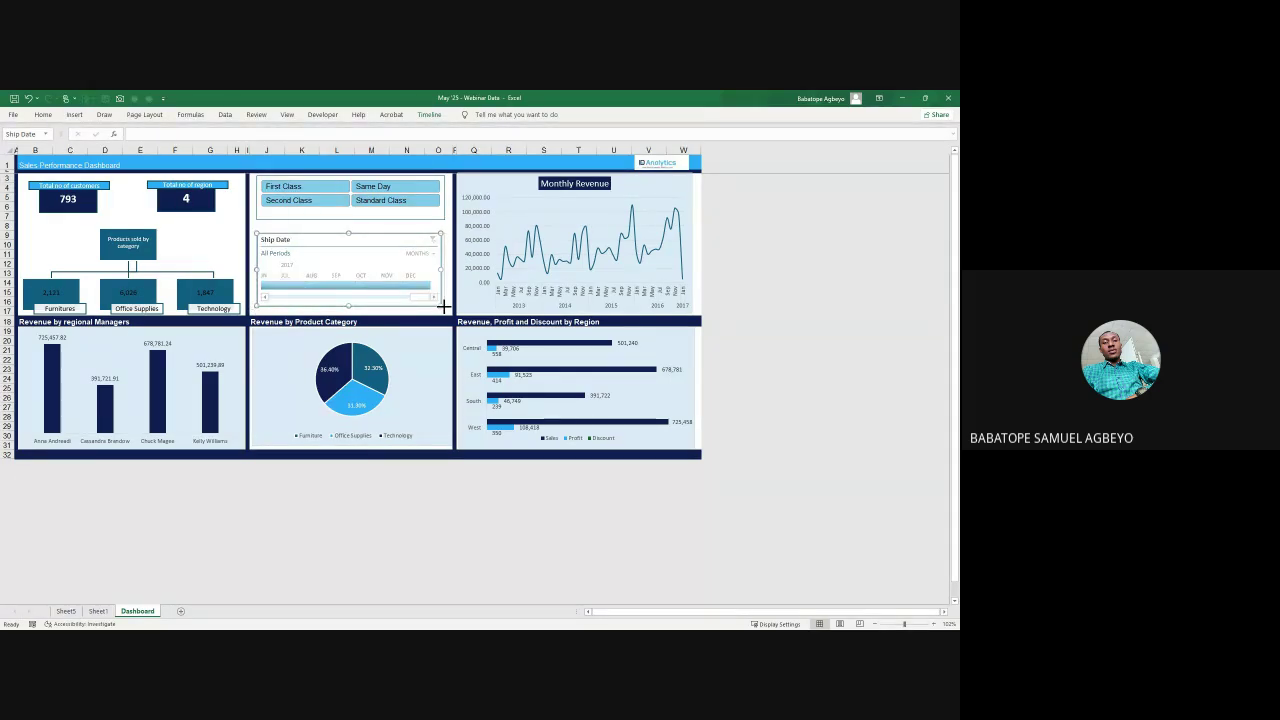
{"action": "left_click_drag", "start_coordinate": [444, 307], "coordinate": [449, 307]}
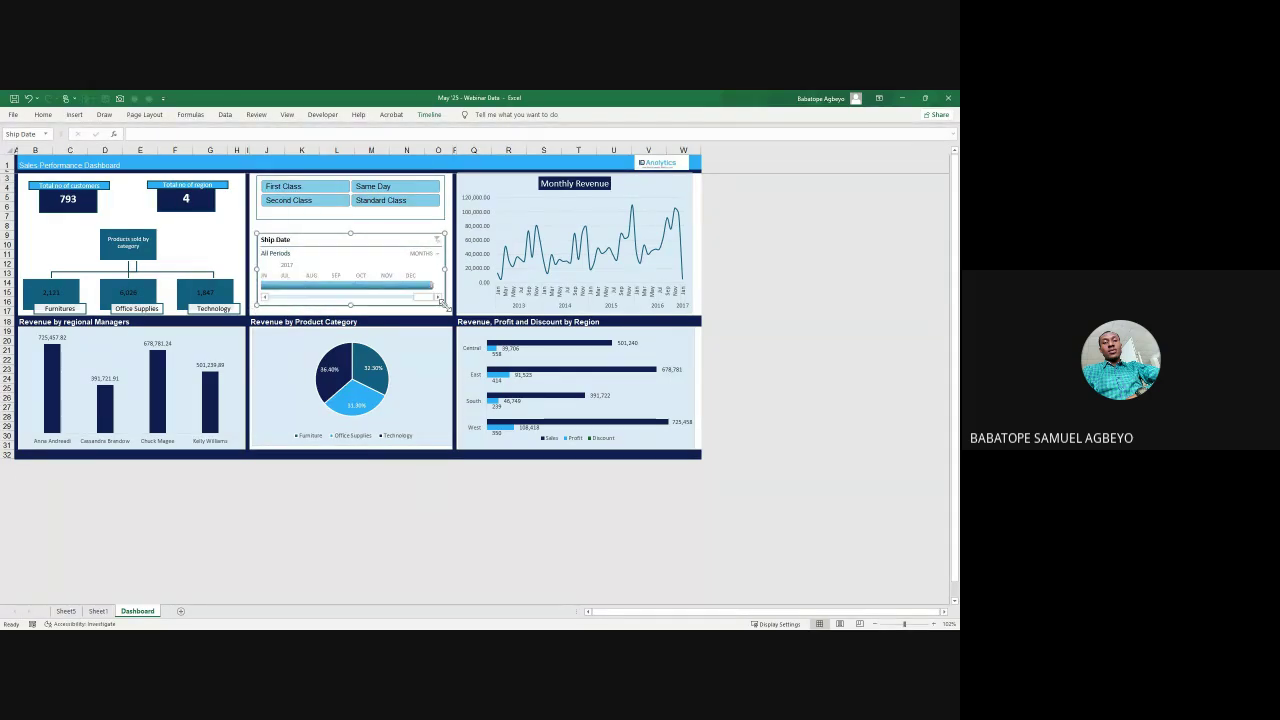
Step: Test the Ship Mode slicer with Standard Class, First Class and Second Class, and clear its filter
{"action": "left_click", "coordinate": [403, 202]}
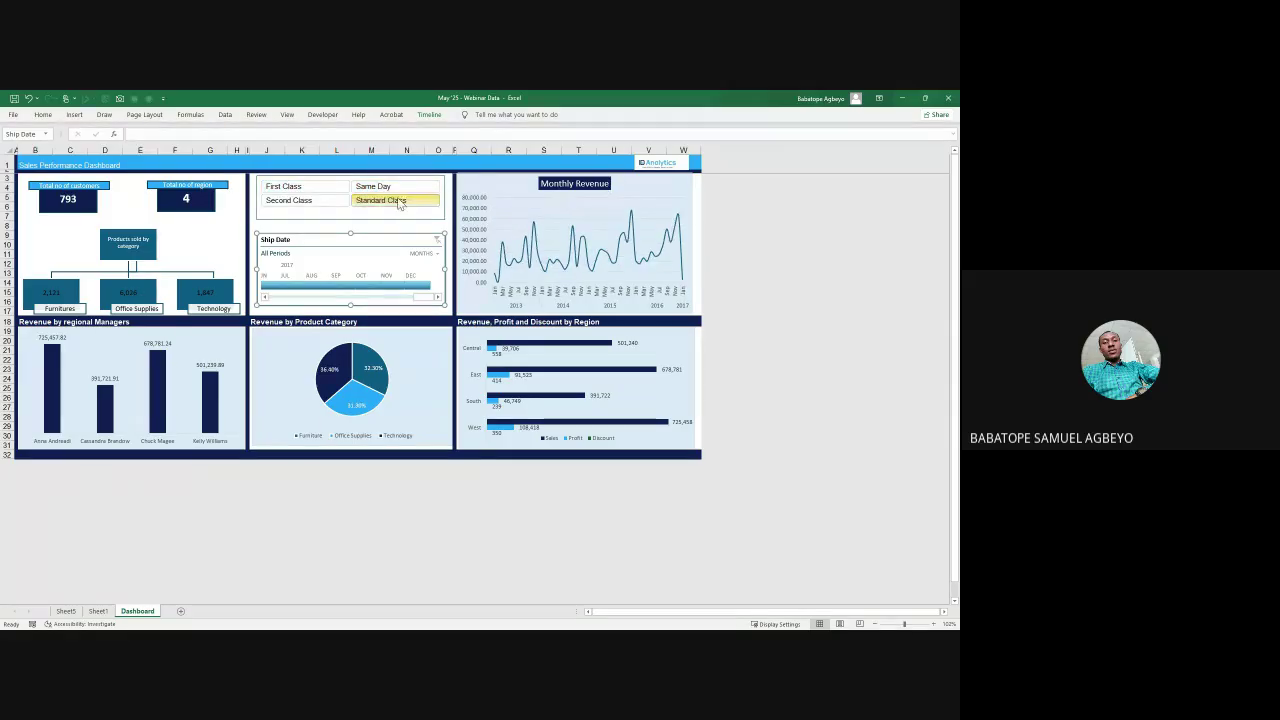
{"action": "left_click", "coordinate": [316, 190]}
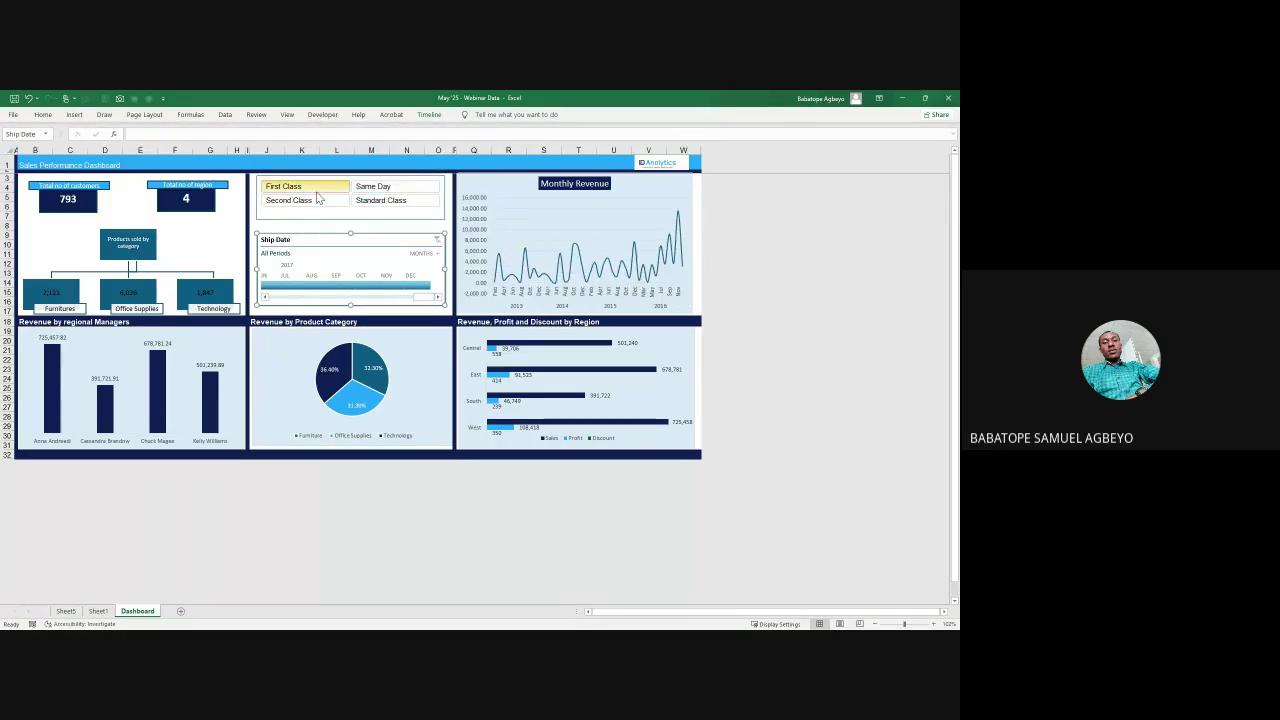
{"action": "left_click", "coordinate": [319, 201]}
{"action": "left_click", "coordinate": [324, 190]}
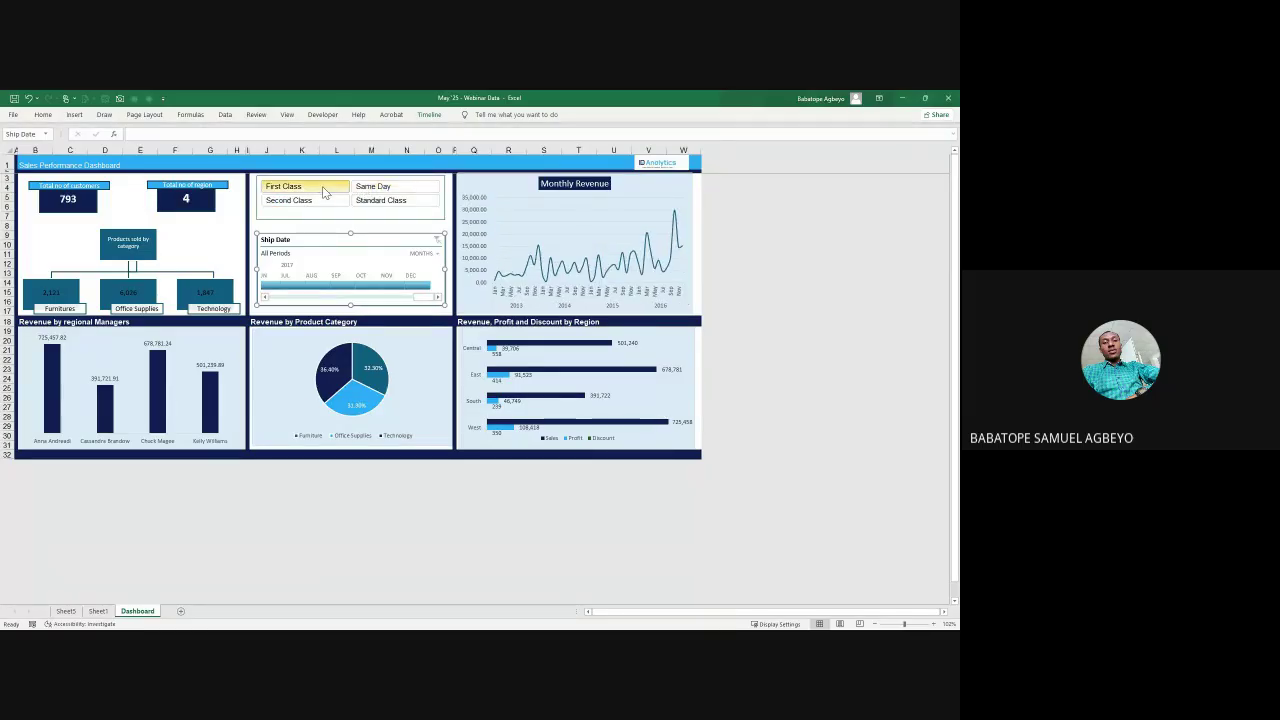
{"action": "right_click", "coordinate": [323, 191]}
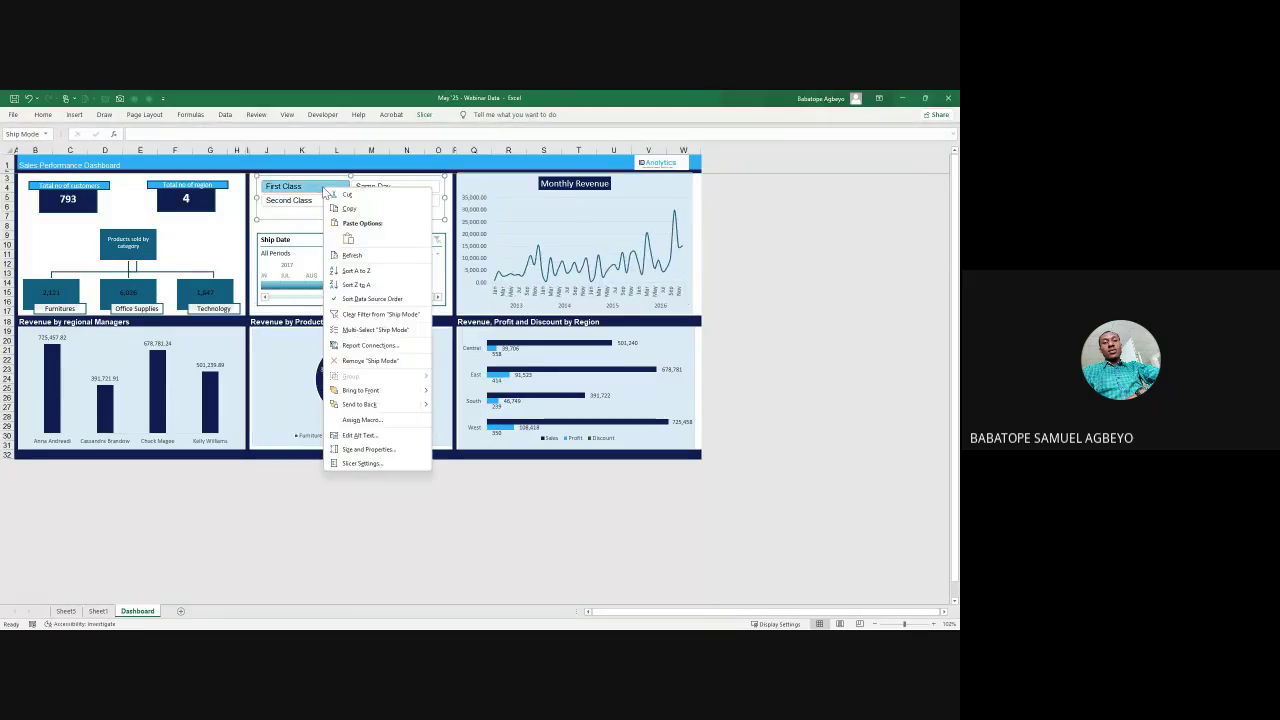
{"action": "left_click", "coordinate": [375, 315]}
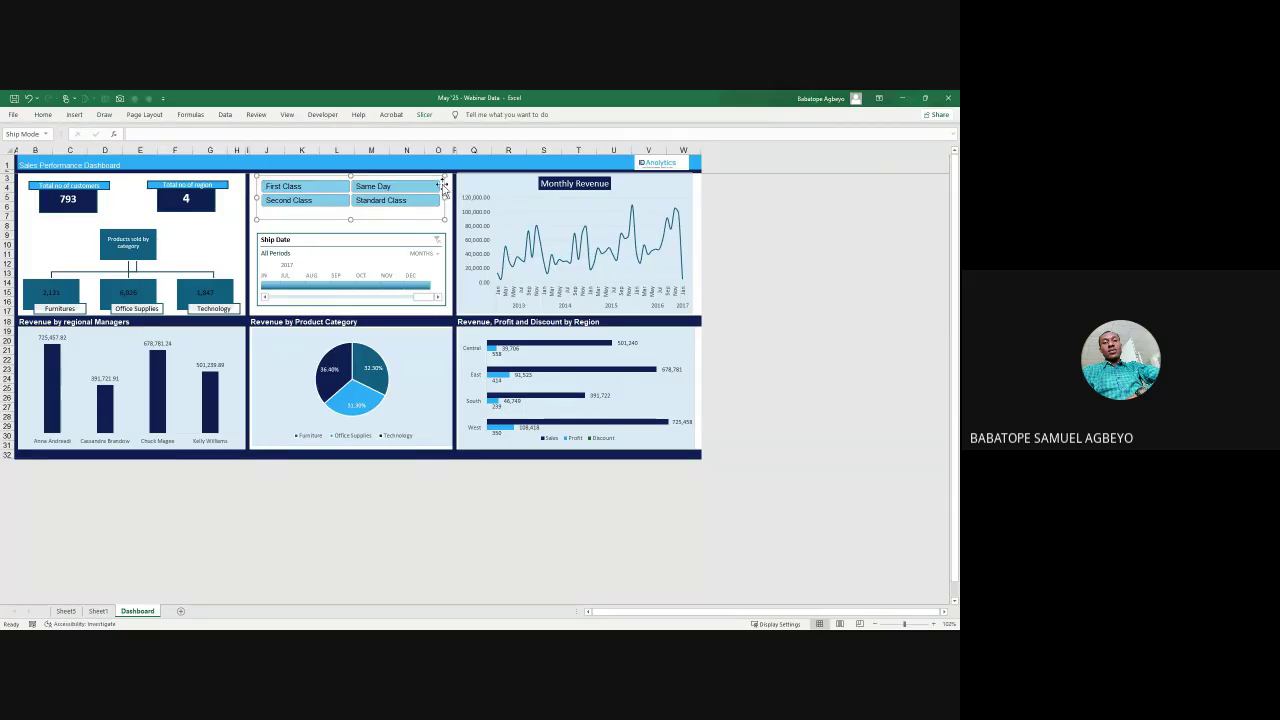
{"action": "left_click", "coordinate": [424, 115]}
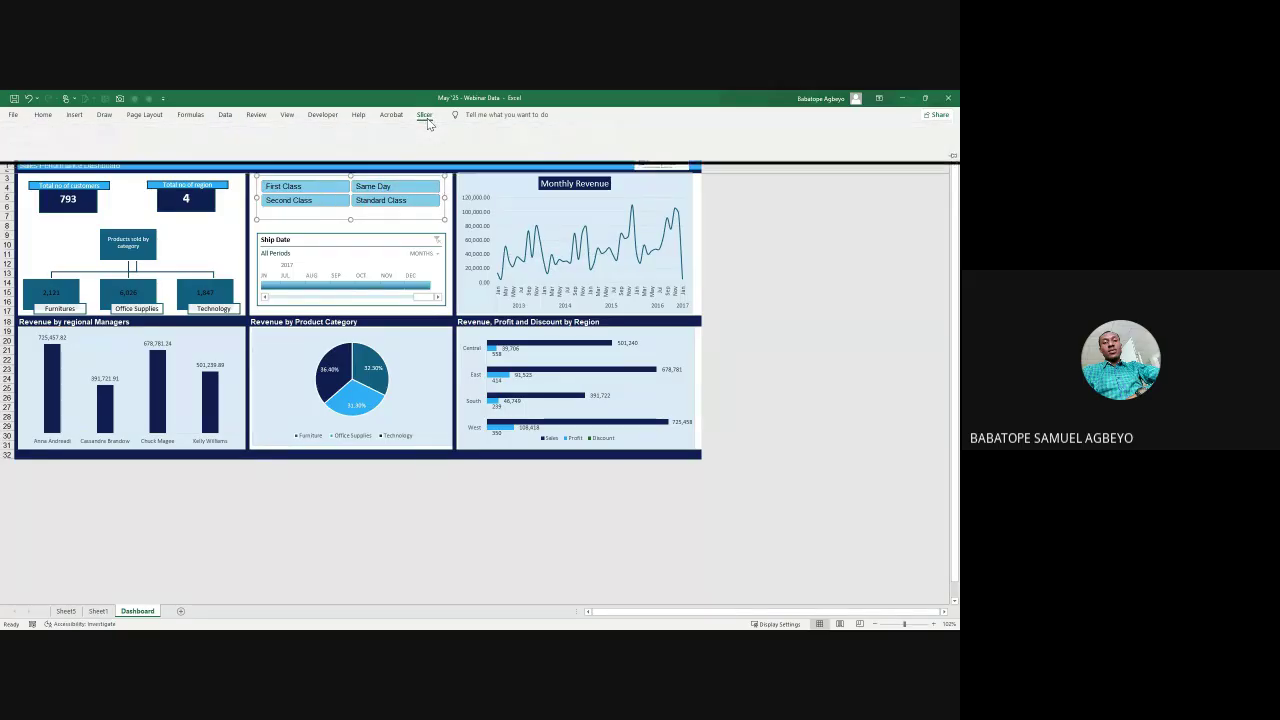
{"action": "left_click", "coordinate": [30, 153]}
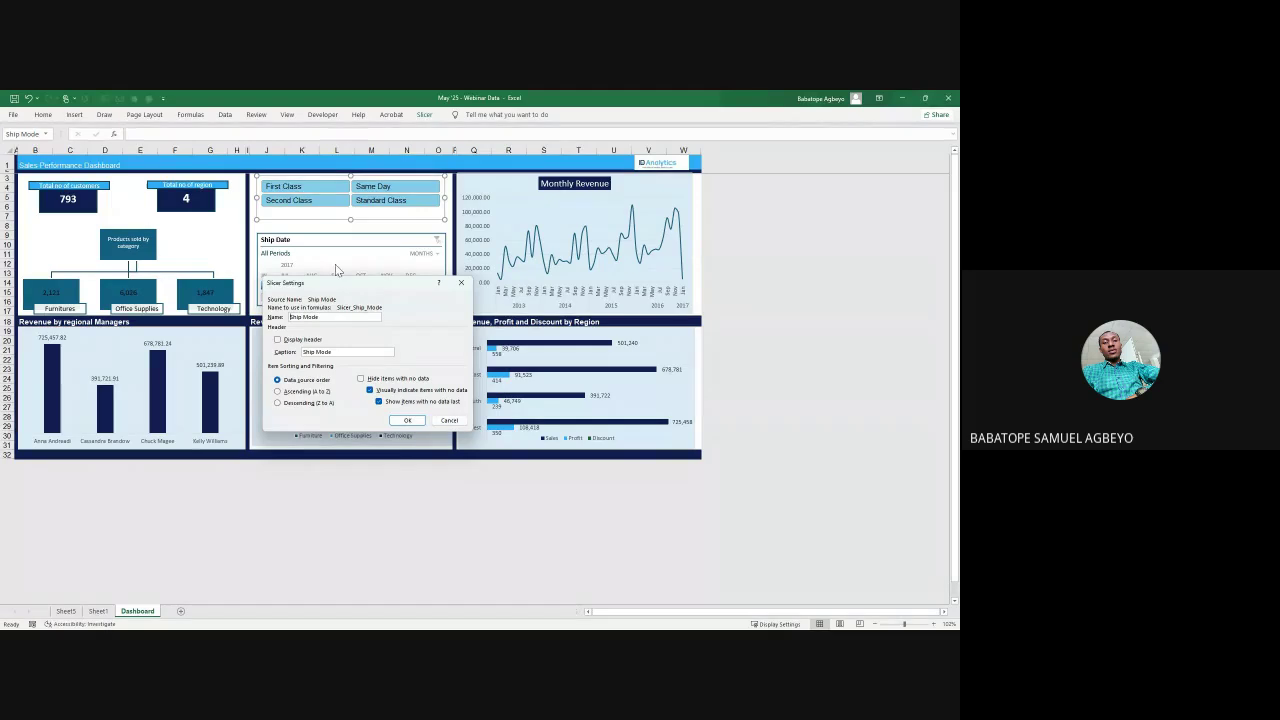
{"action": "left_click", "coordinate": [460, 283]}
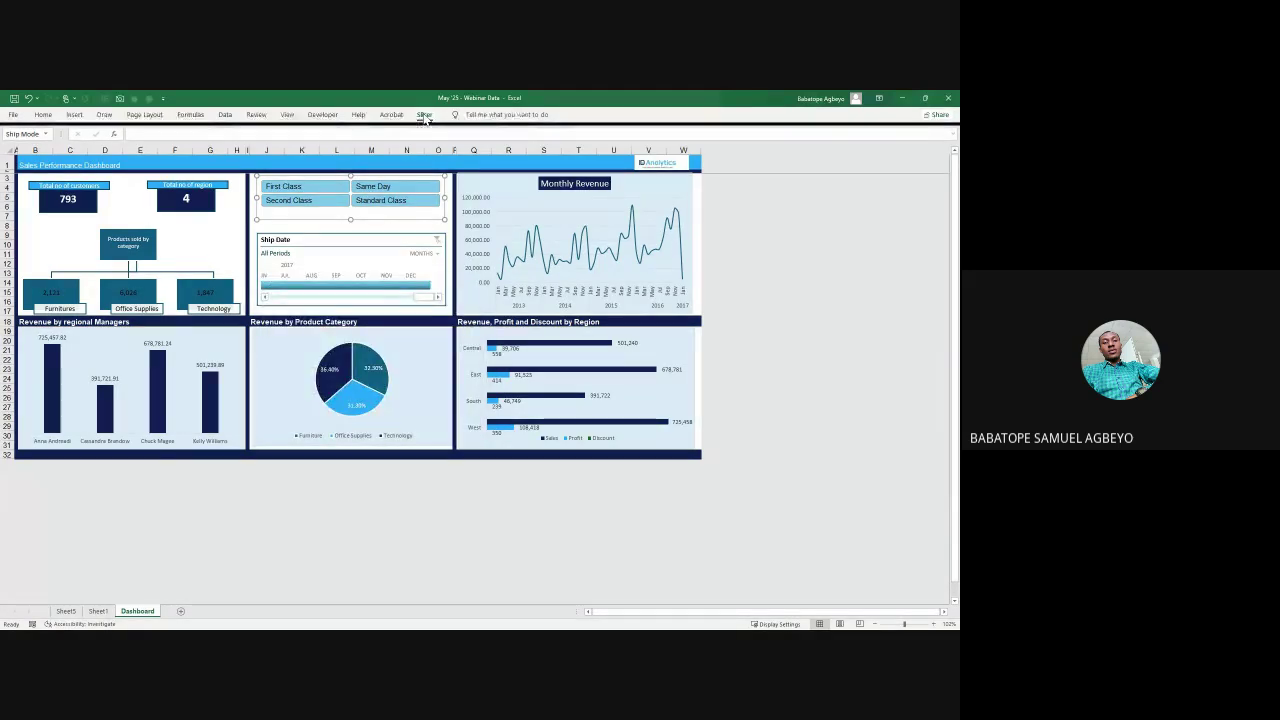
Step: Connect the Ship Mode slicer to all the PivotTables listed in its report connections
{"action": "left_click", "coordinate": [424, 115]}
{"action": "left_click", "coordinate": [77, 143]}
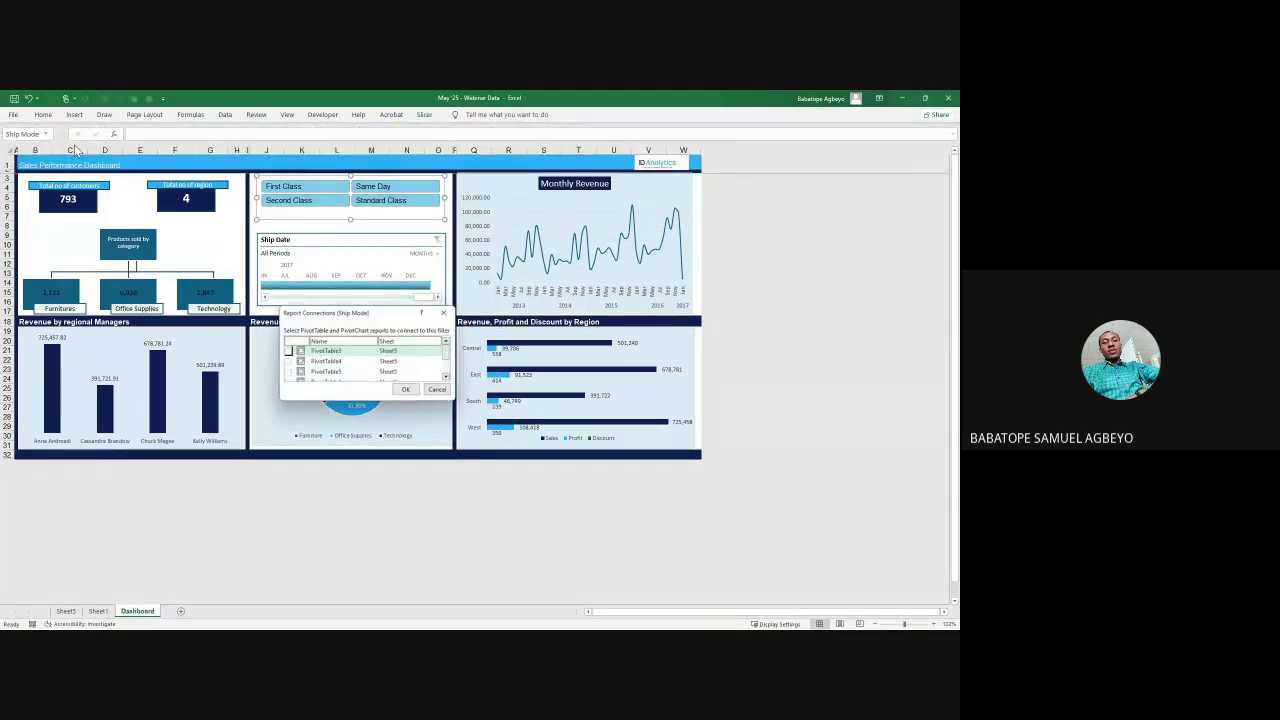
{"action": "left_click", "coordinate": [288, 352]}
{"action": "left_click", "coordinate": [288, 362]}
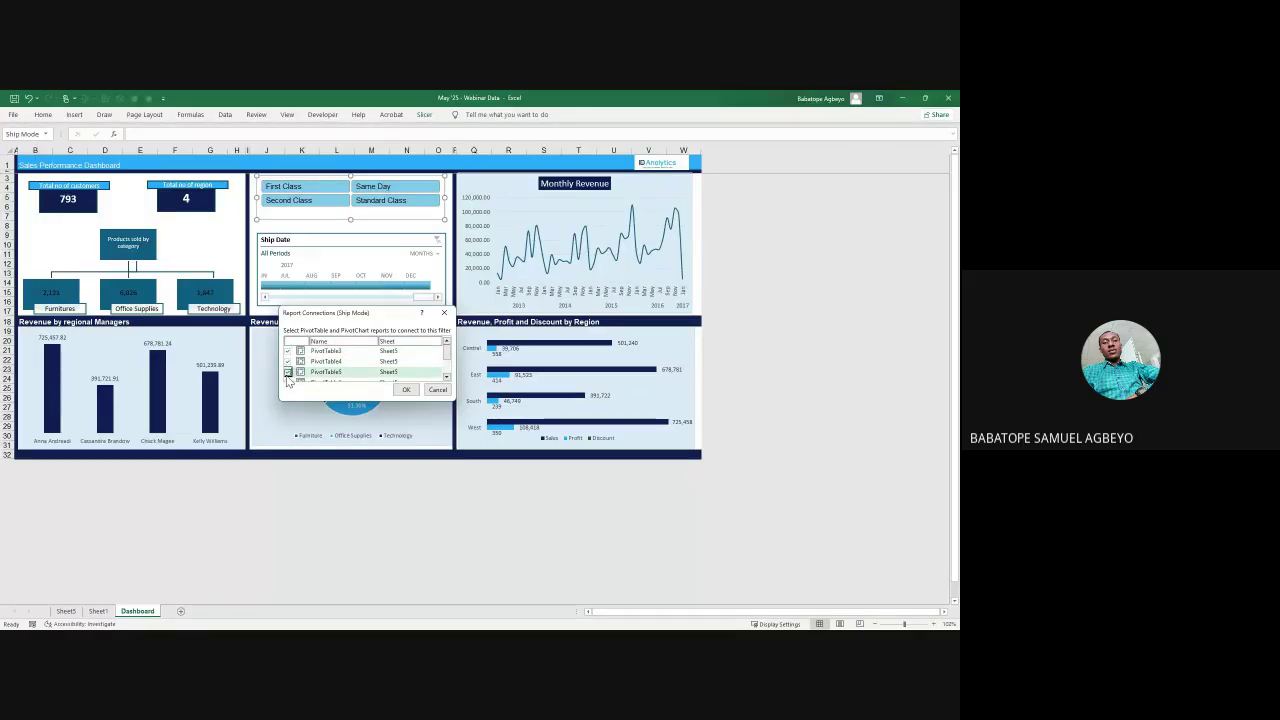
{"action": "scroll", "coordinate": [449, 357], "scroll_direction": "down", "scroll_amount": 2}
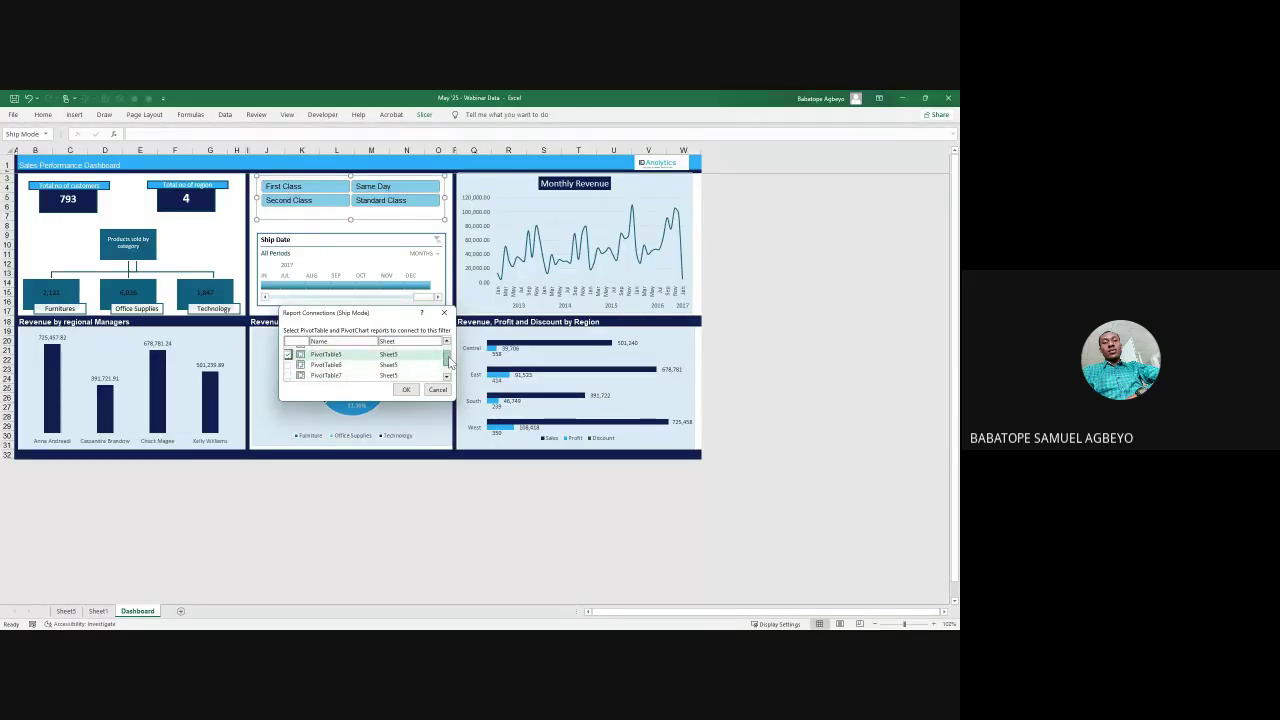
{"action": "left_click", "coordinate": [288, 358]}
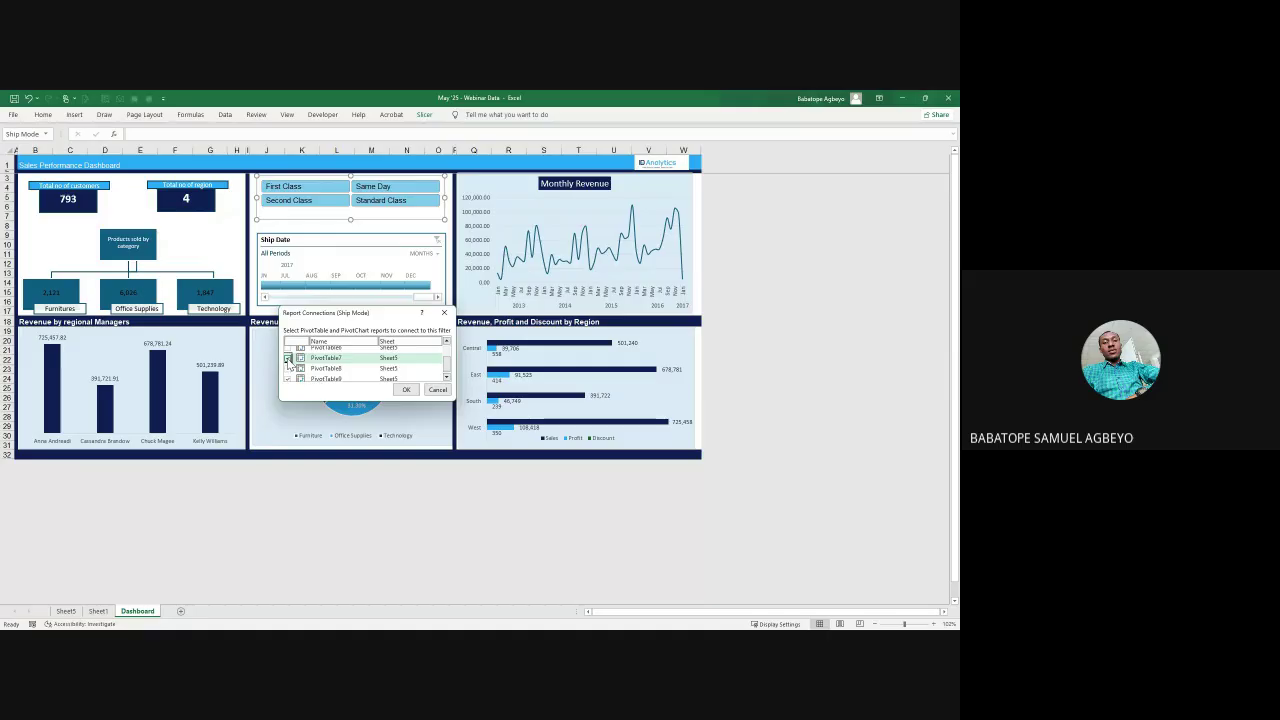
{"action": "left_click", "coordinate": [288, 348]}
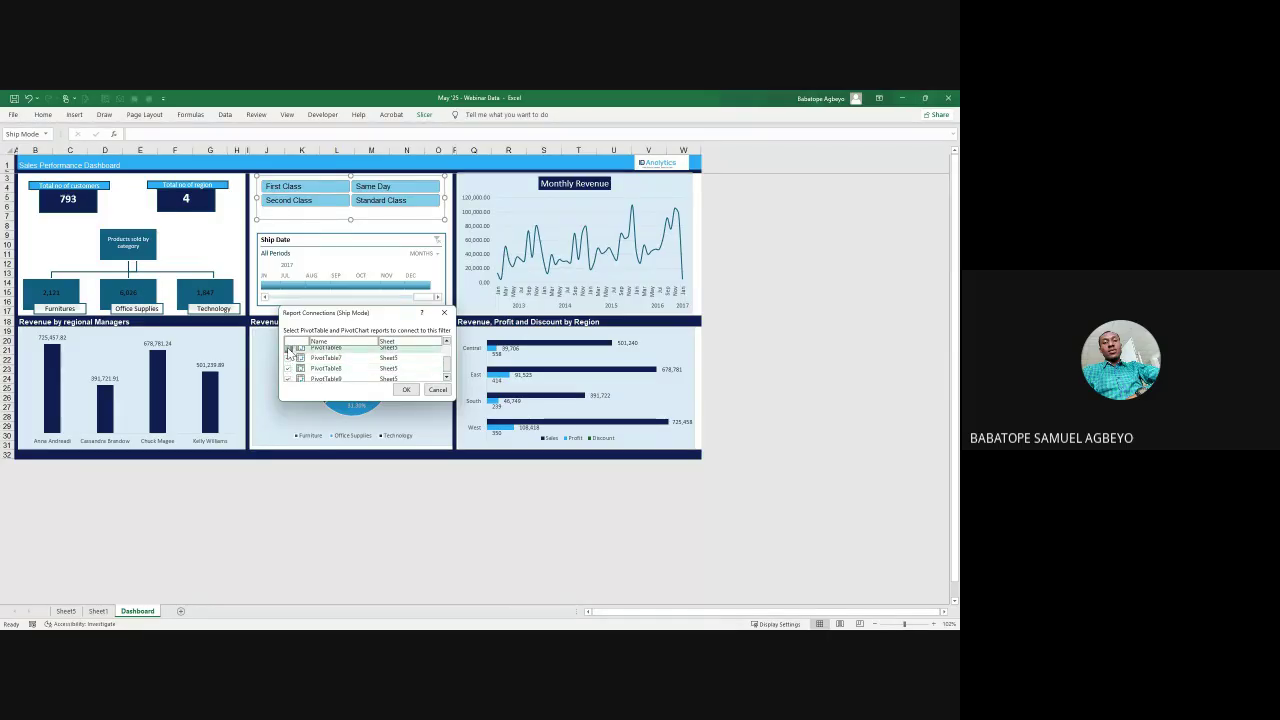
{"action": "mouse_move", "coordinate": [448, 365]}
{"action": "left_mouse_down"}
{"action": "mouse_move", "coordinate": [448, 345]}
{"action": "mouse_move", "coordinate": [449, 374]}
{"action": "left_mouse_up"}
{"action": "left_click", "coordinate": [406, 389]}
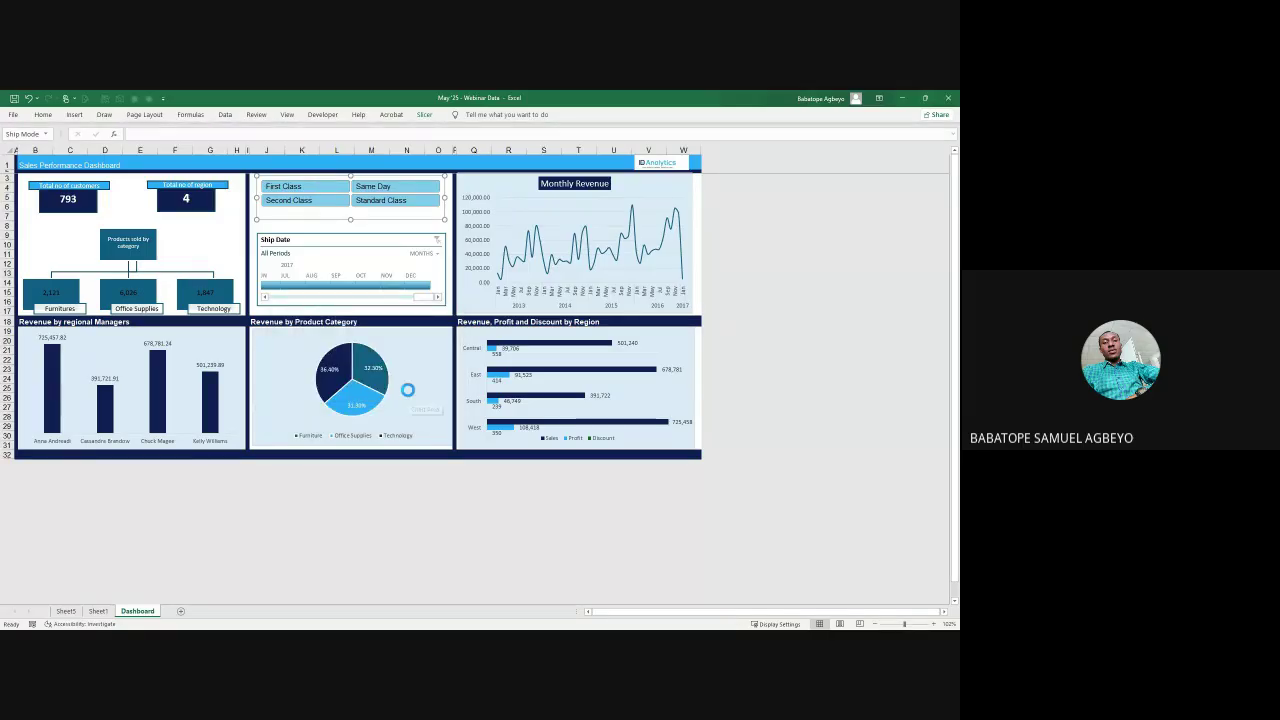
Step: Connect the Ship Date timeline to all the PivotTables listed in its report connections
{"action": "left_click", "coordinate": [403, 242]}
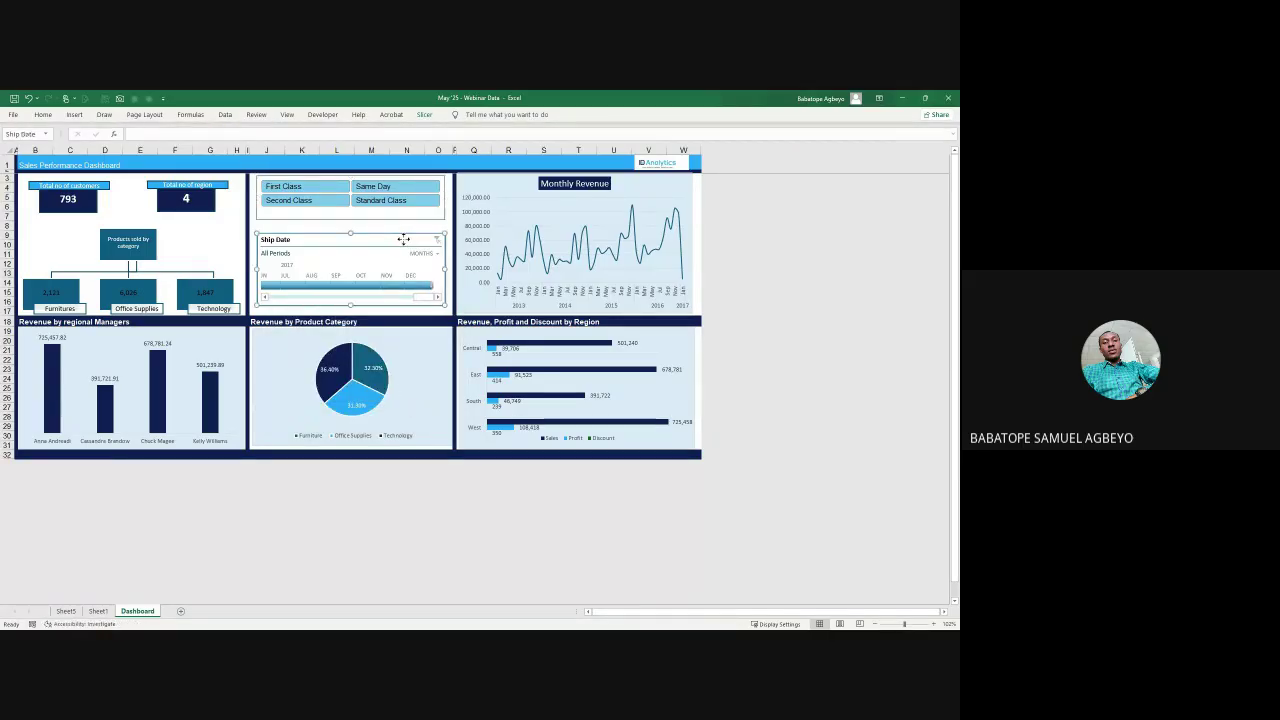
{"action": "right_click", "coordinate": [406, 242]}
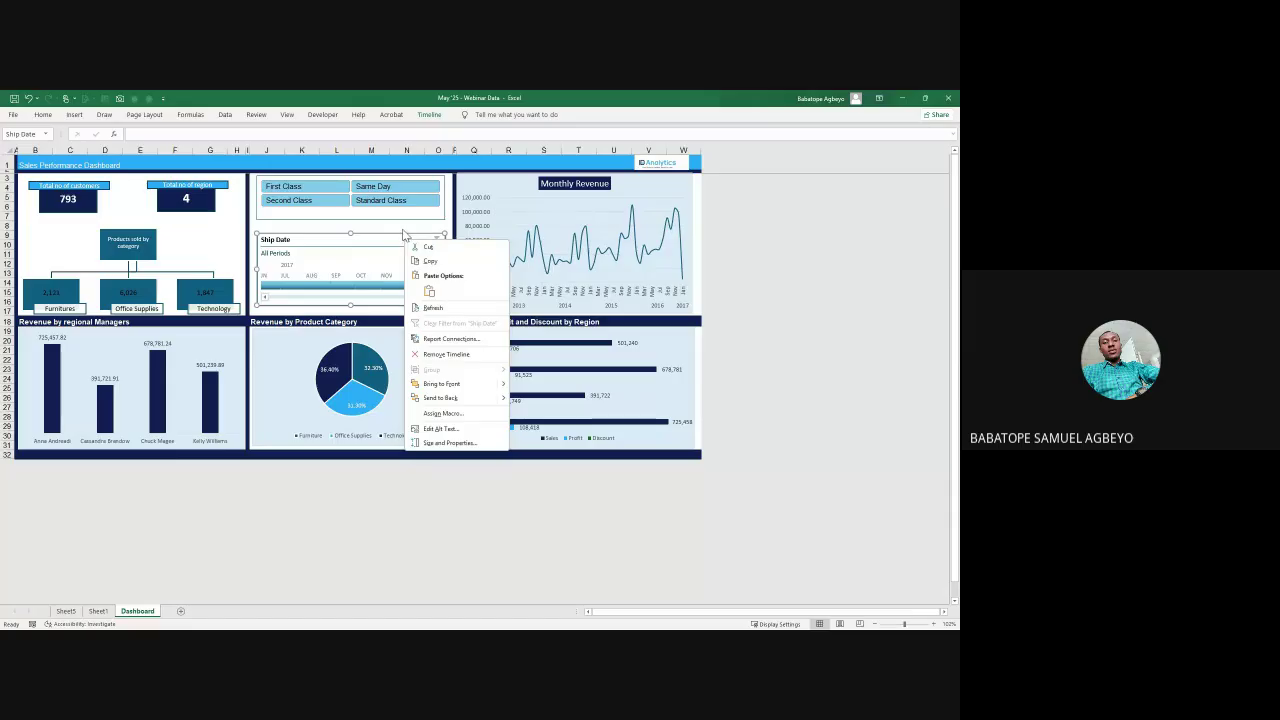
{"action": "left_click", "coordinate": [429, 115]}
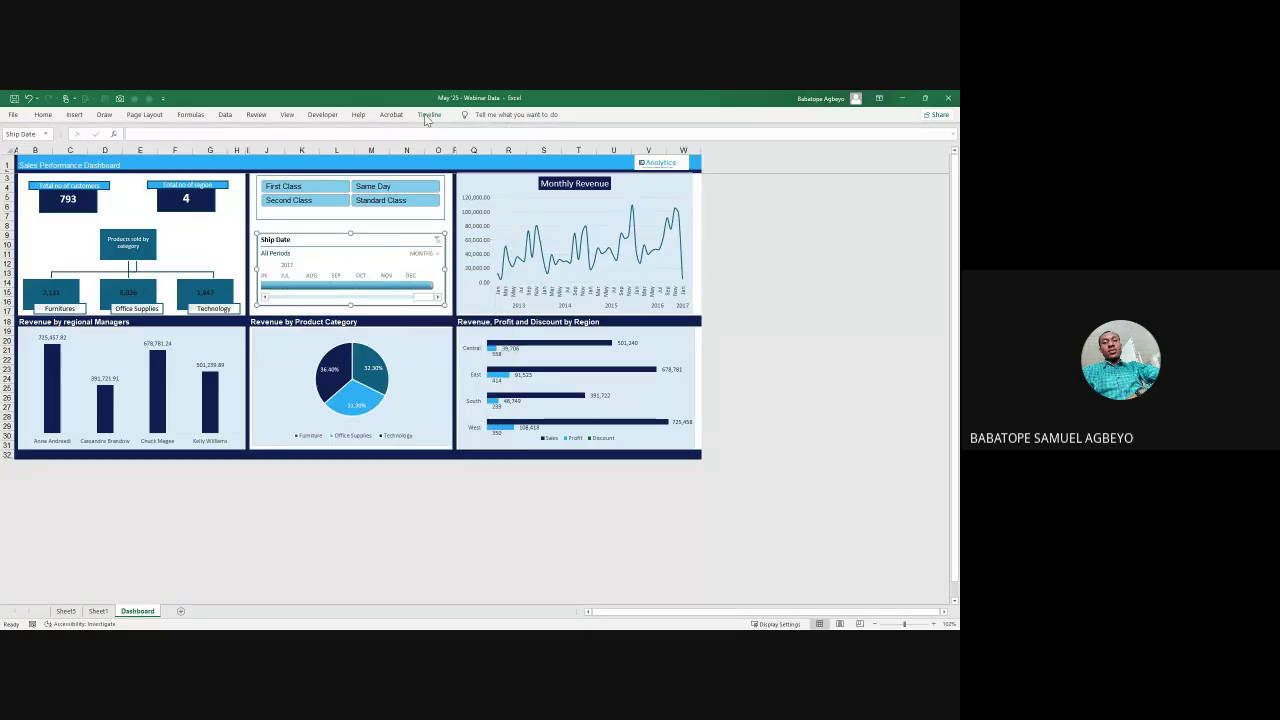
{"action": "left_click", "coordinate": [429, 115]}
{"action": "left_click", "coordinate": [73, 147]}
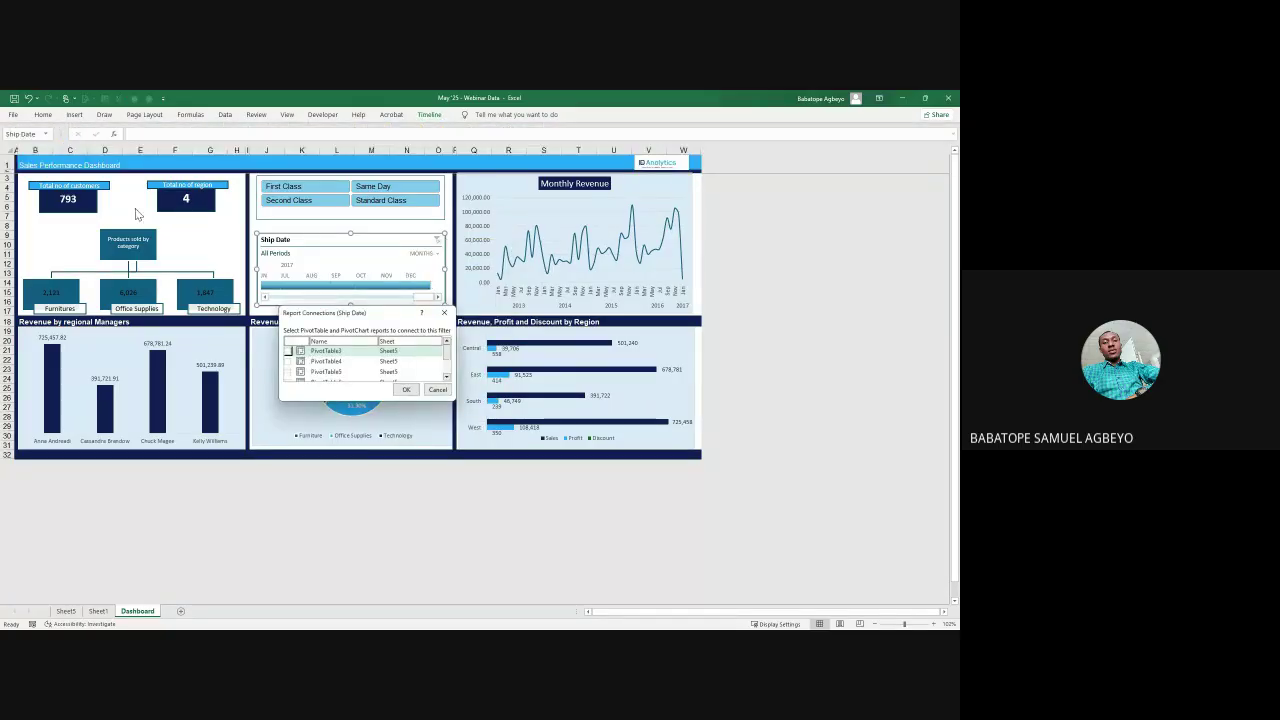
{"action": "left_click", "coordinate": [288, 351]}
{"action": "left_click", "coordinate": [288, 361]}
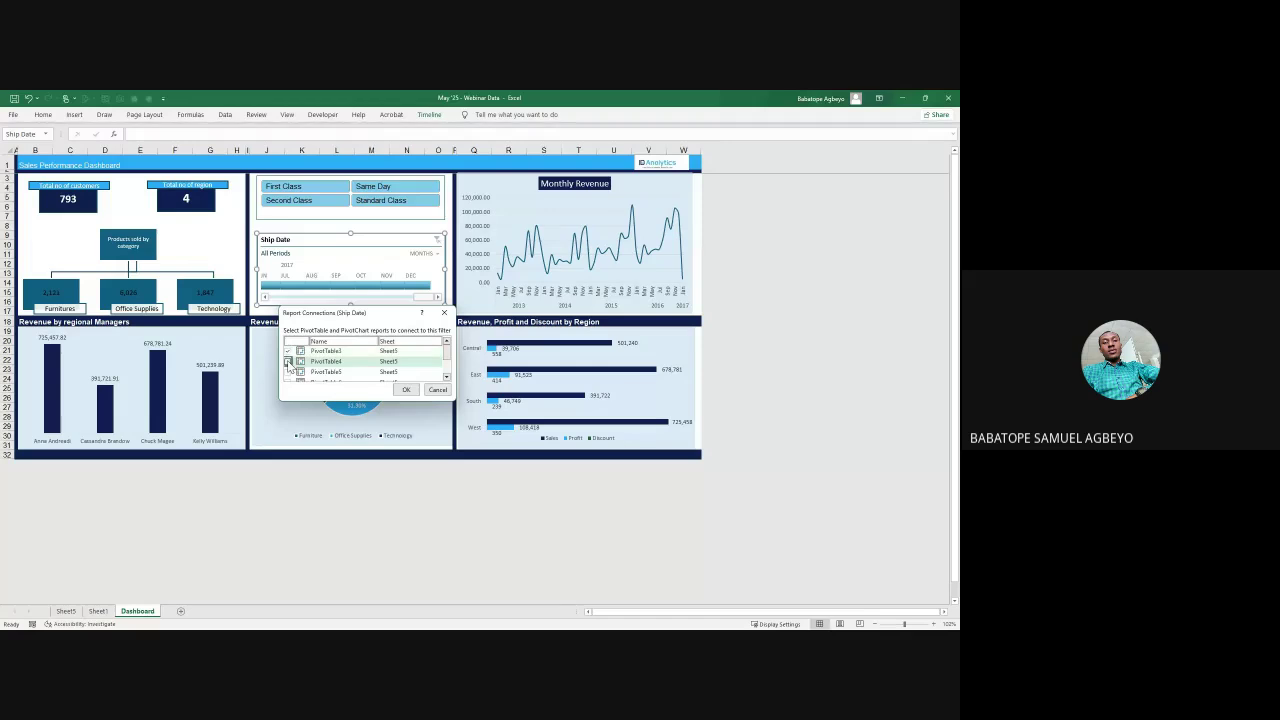
{"action": "left_click", "coordinate": [288, 372]}
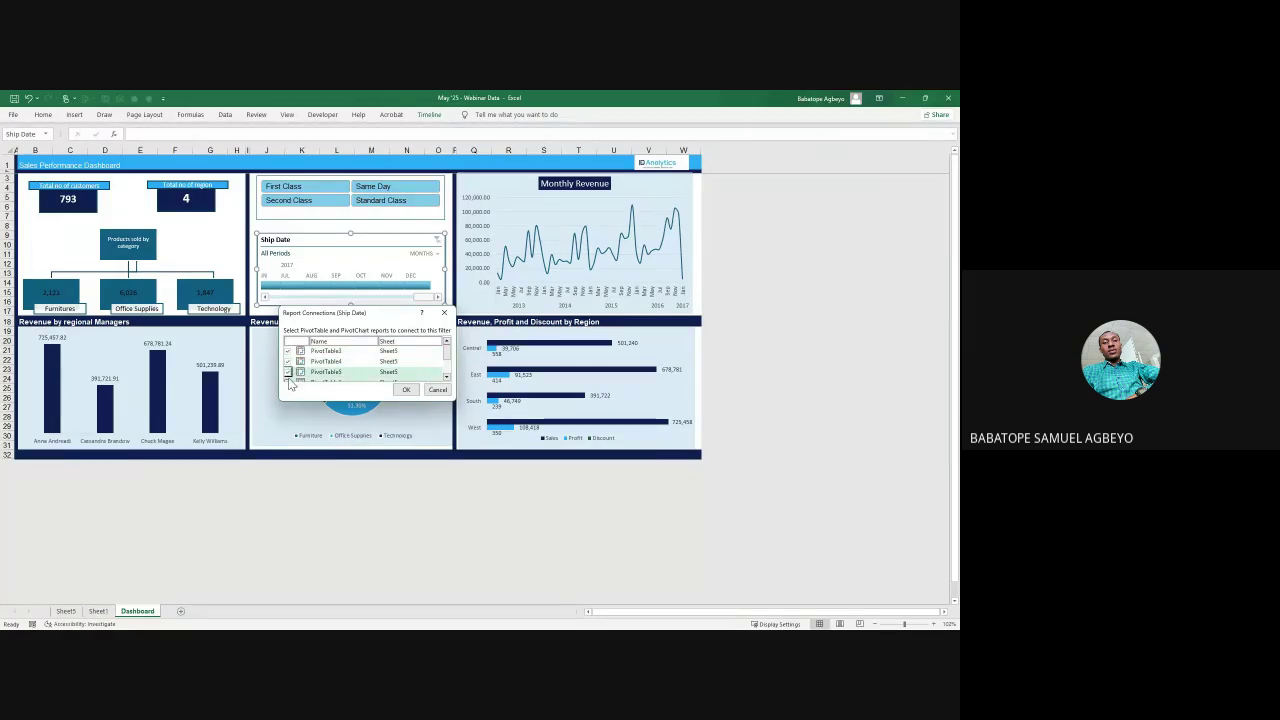
{"action": "scroll", "coordinate": [447, 365], "scroll_direction": "down", "scroll_amount": 2}
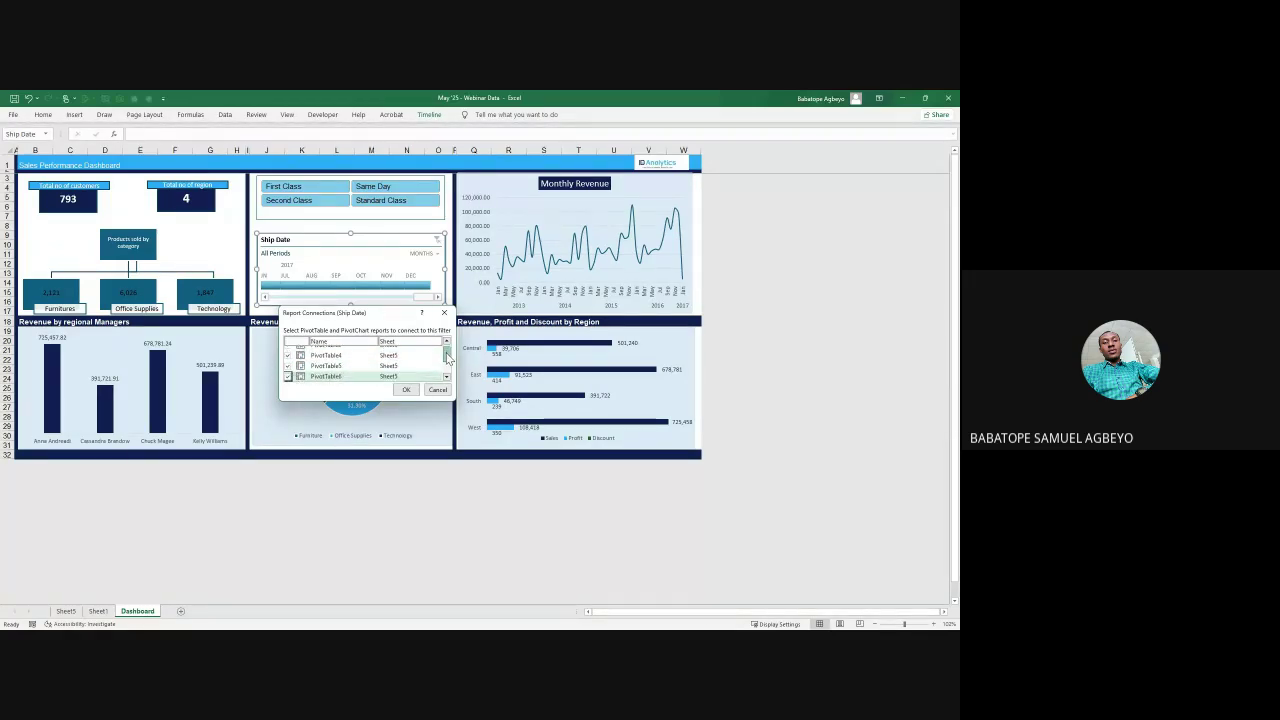
{"action": "left_click", "coordinate": [288, 360]}
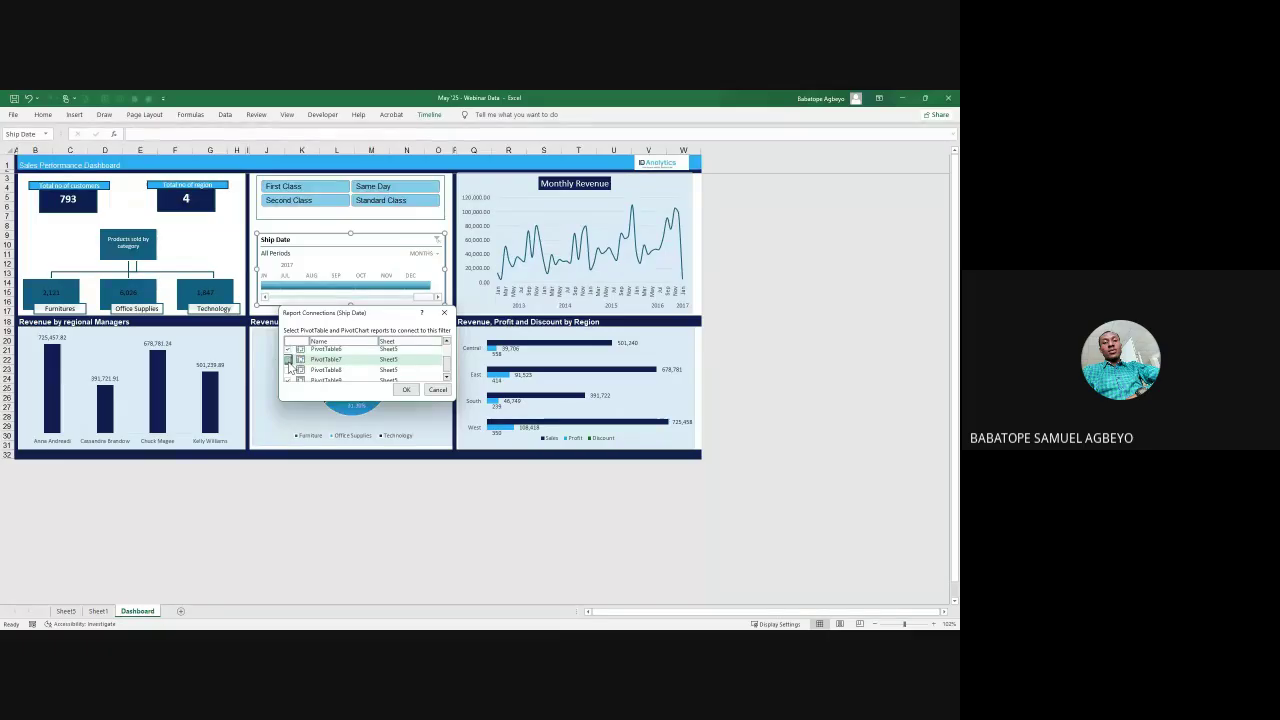
{"action": "left_click", "coordinate": [288, 370]}
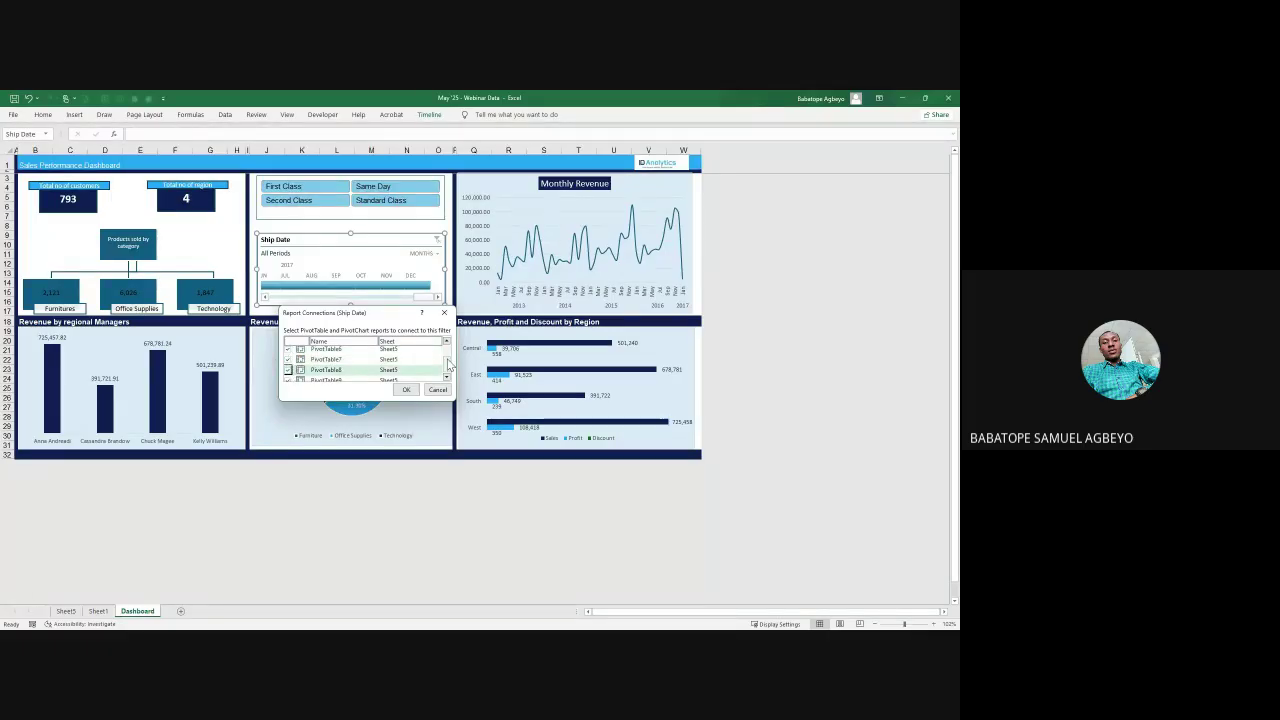
{"action": "left_click", "coordinate": [405, 390]}
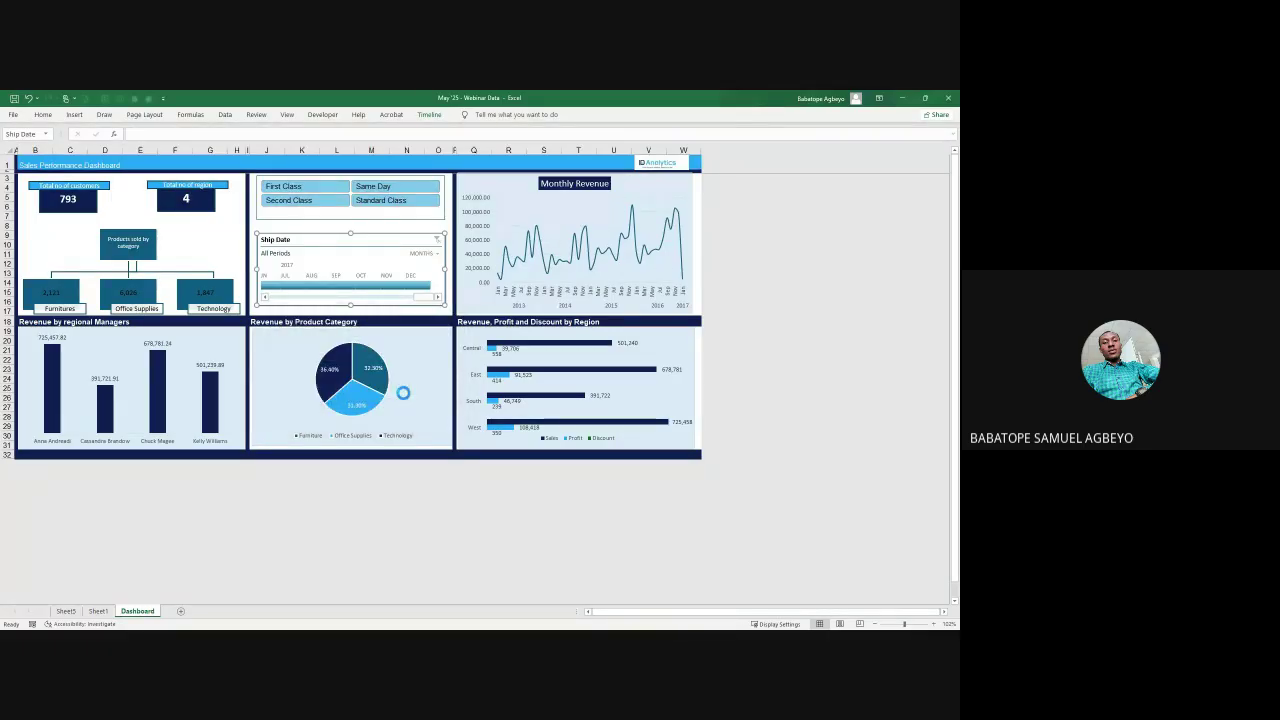
Step: Test the connected Ship Mode slicer with Same Day and clear its filter
{"action": "left_click", "coordinate": [389, 186]}
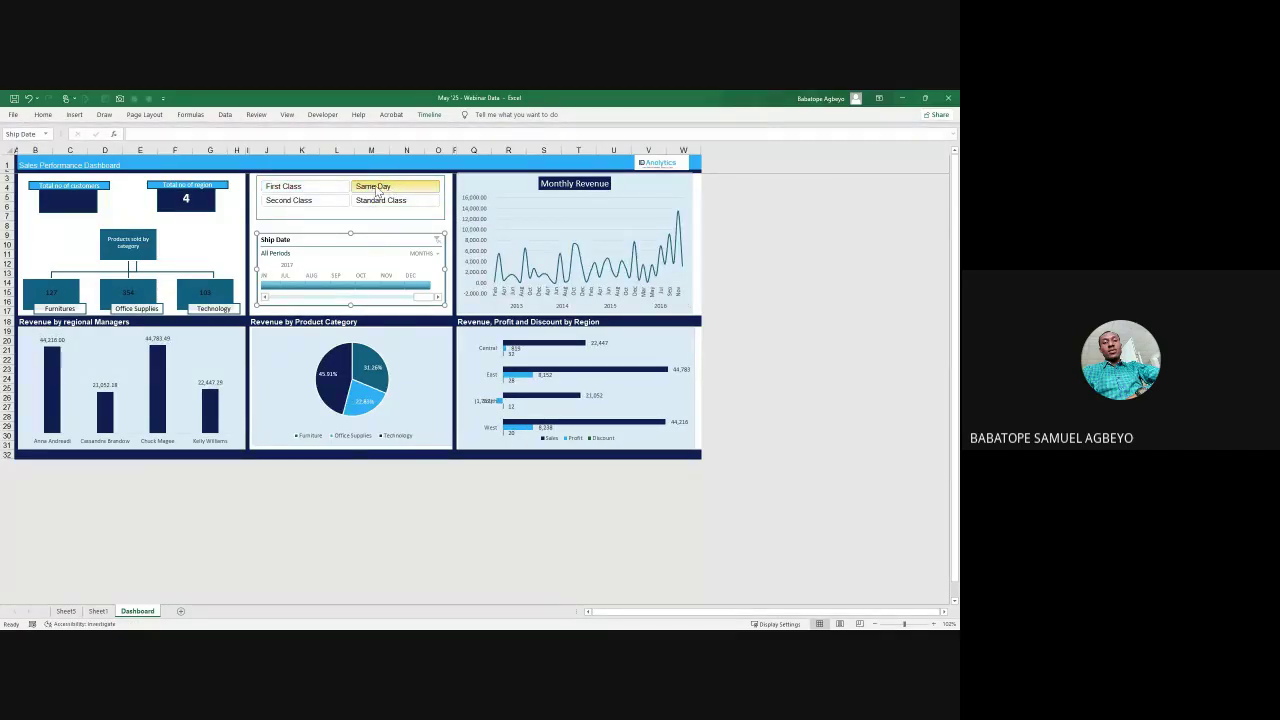
{"action": "right_click", "coordinate": [379, 187]}
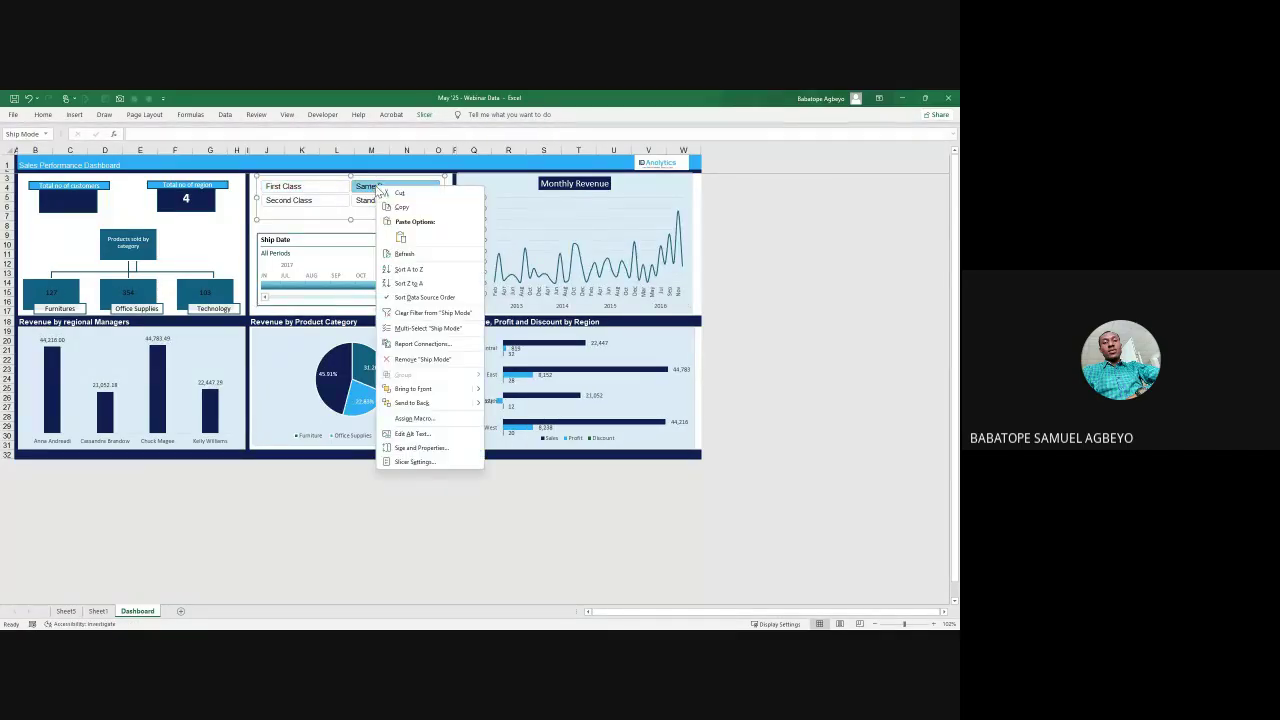
{"action": "left_click", "coordinate": [432, 313]}
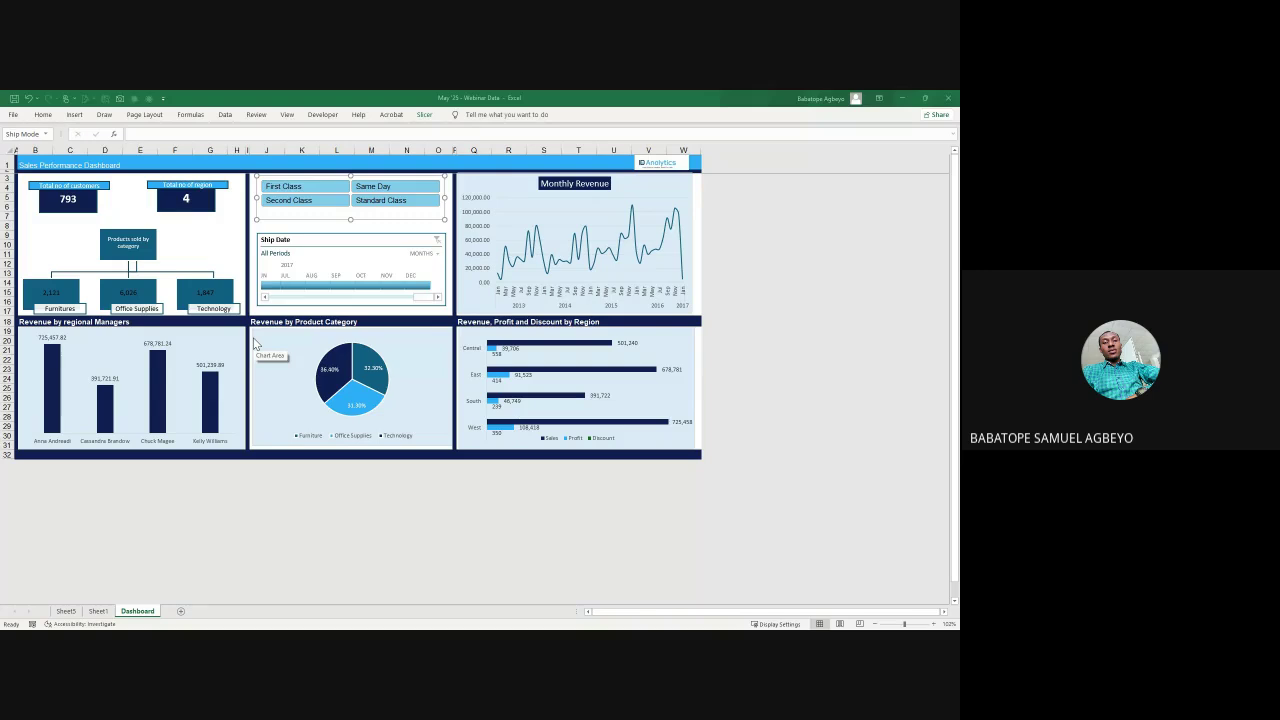
Step: Try widening column H on the Dashboard to check how the charts react, and undo the change
{"action": "left_click", "coordinate": [204, 335]}
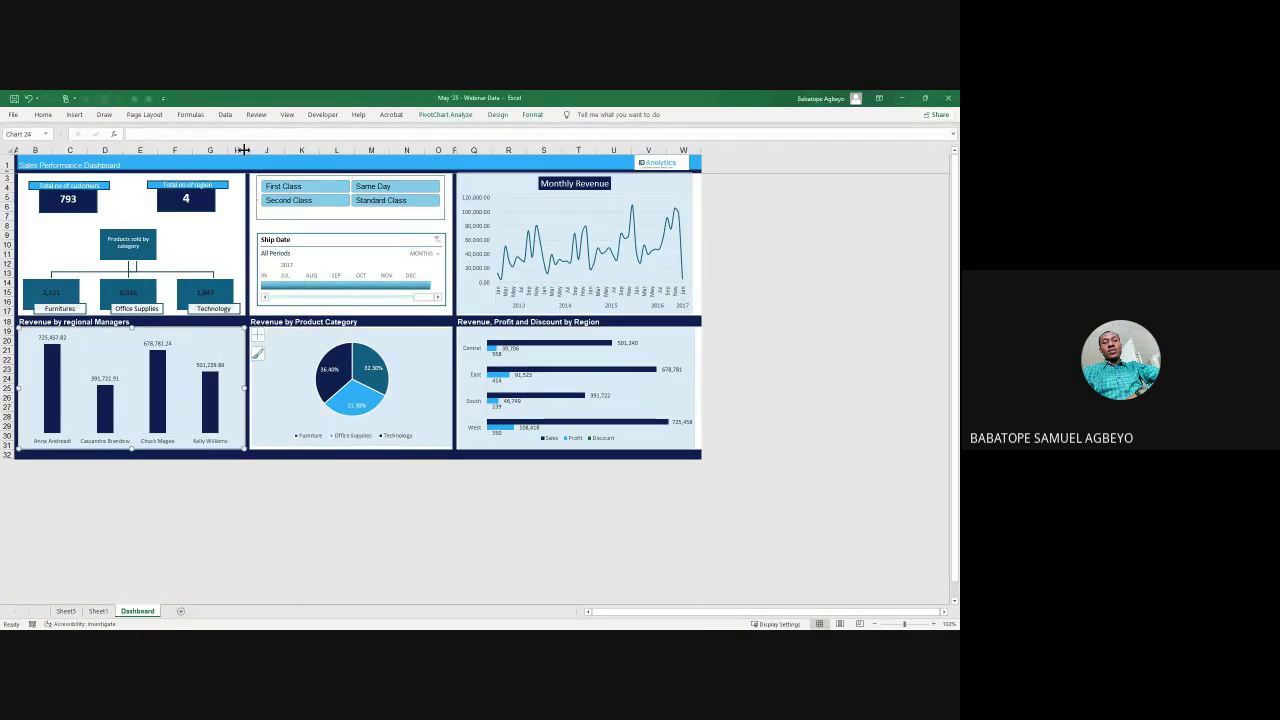
{"action": "left_click_drag", "start_coordinate": [242, 150], "coordinate": [303, 153]}
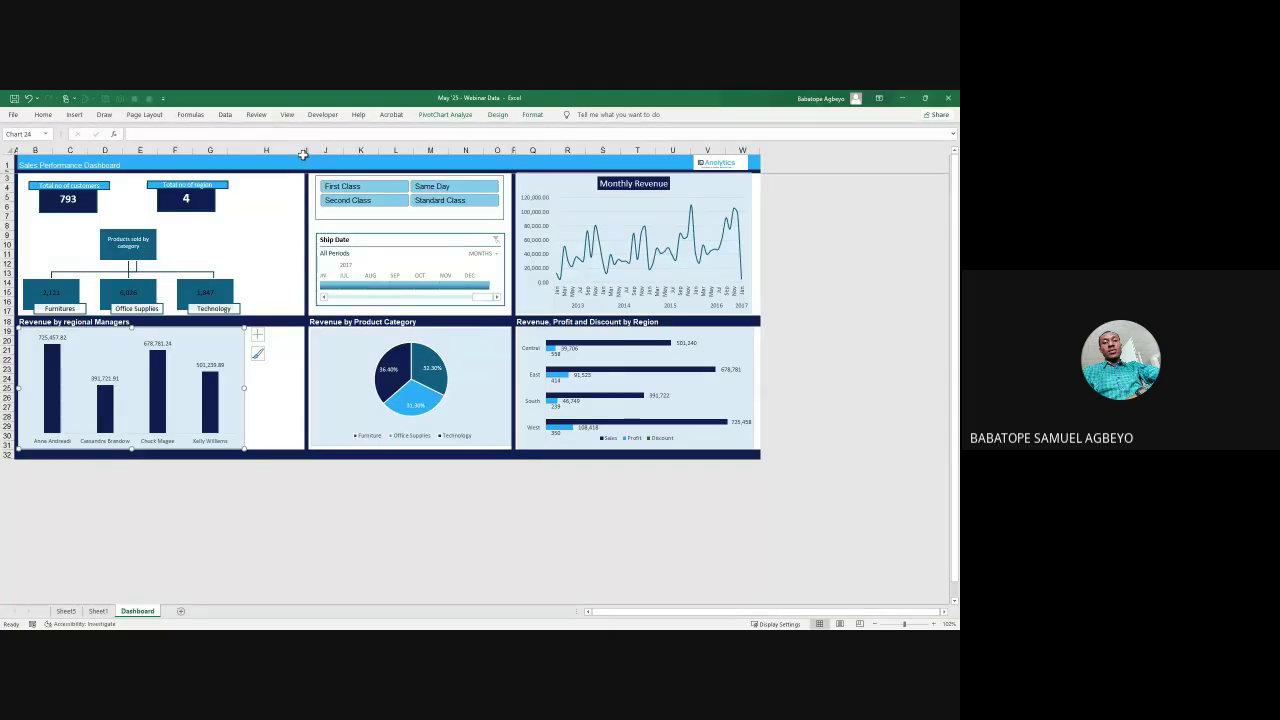
{"action": "key", "text": "ctrl+z"}
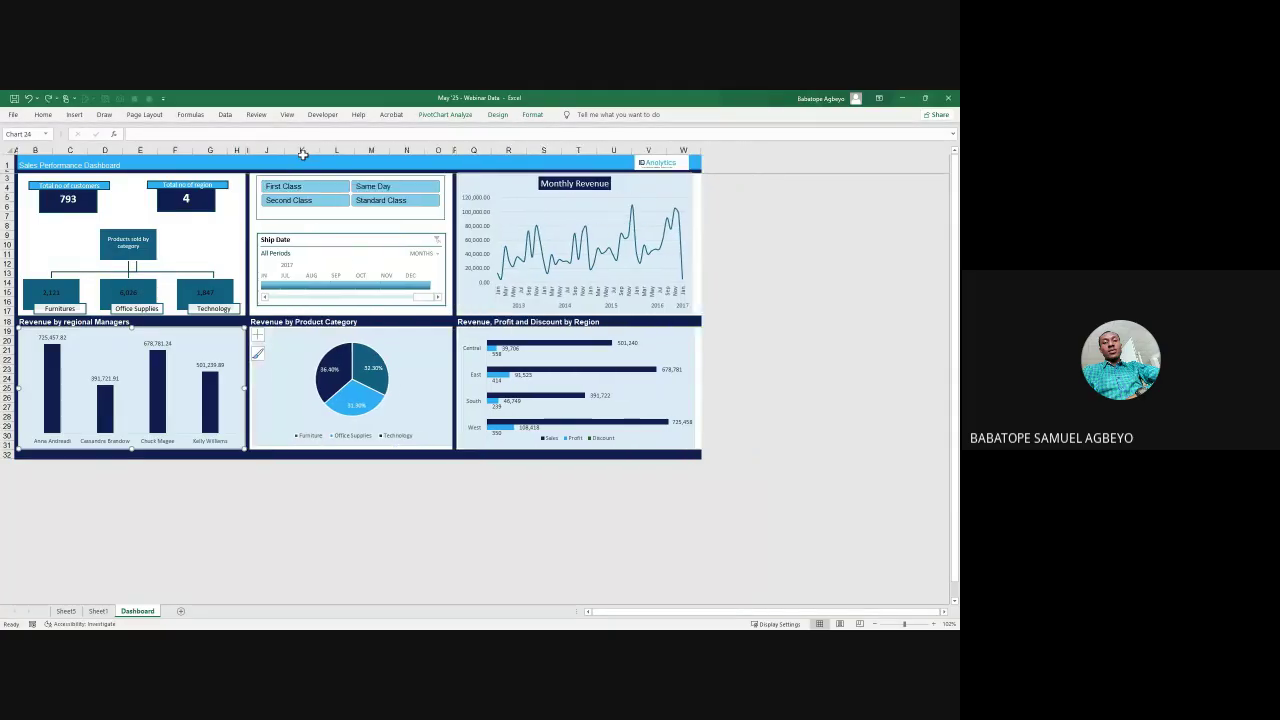
Step: Lock the aspect ratio of the Total no of region card and set it to not move or size with cells
{"action": "right_click", "coordinate": [212, 333]}
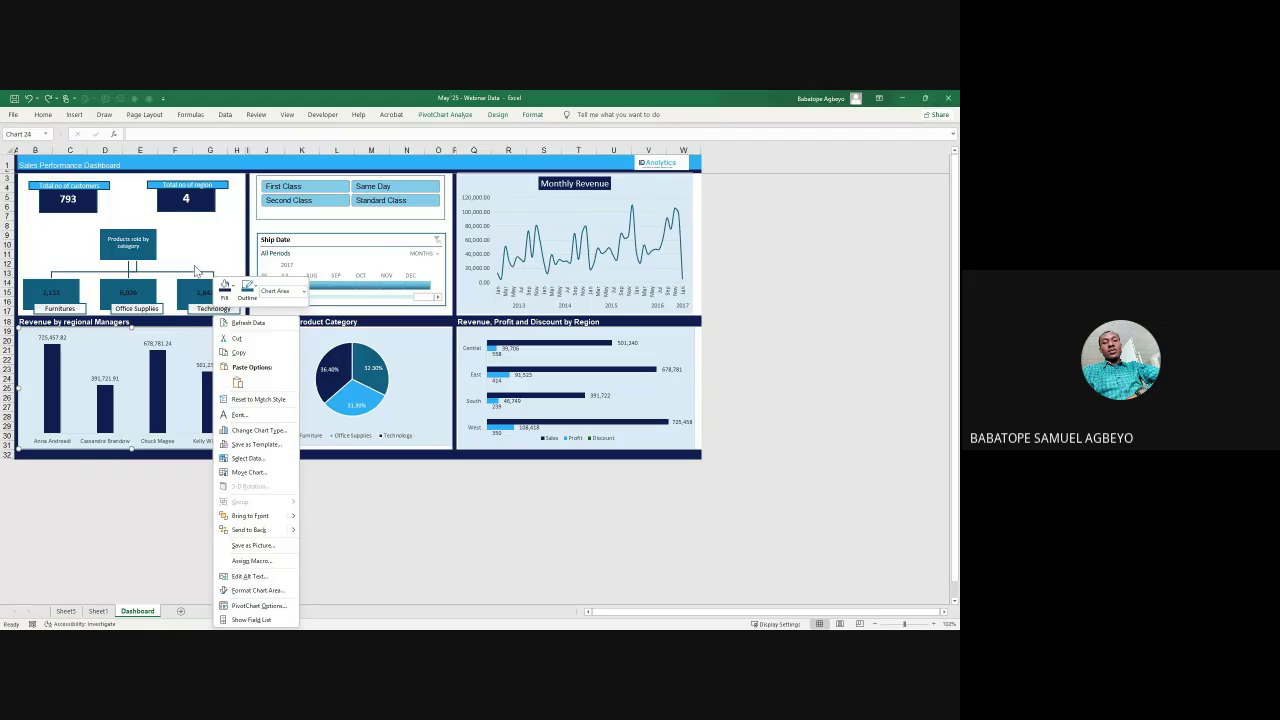
{"action": "left_click", "coordinate": [203, 204]}
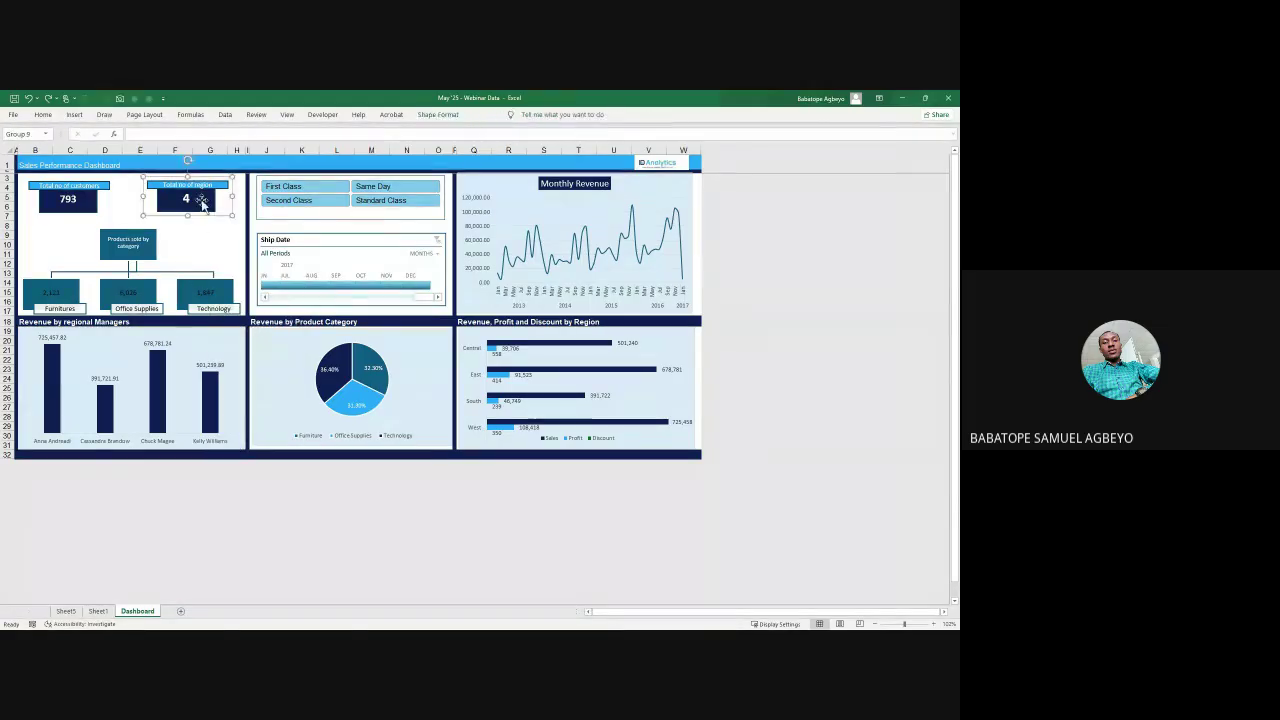
{"action": "right_click", "coordinate": [203, 204]}
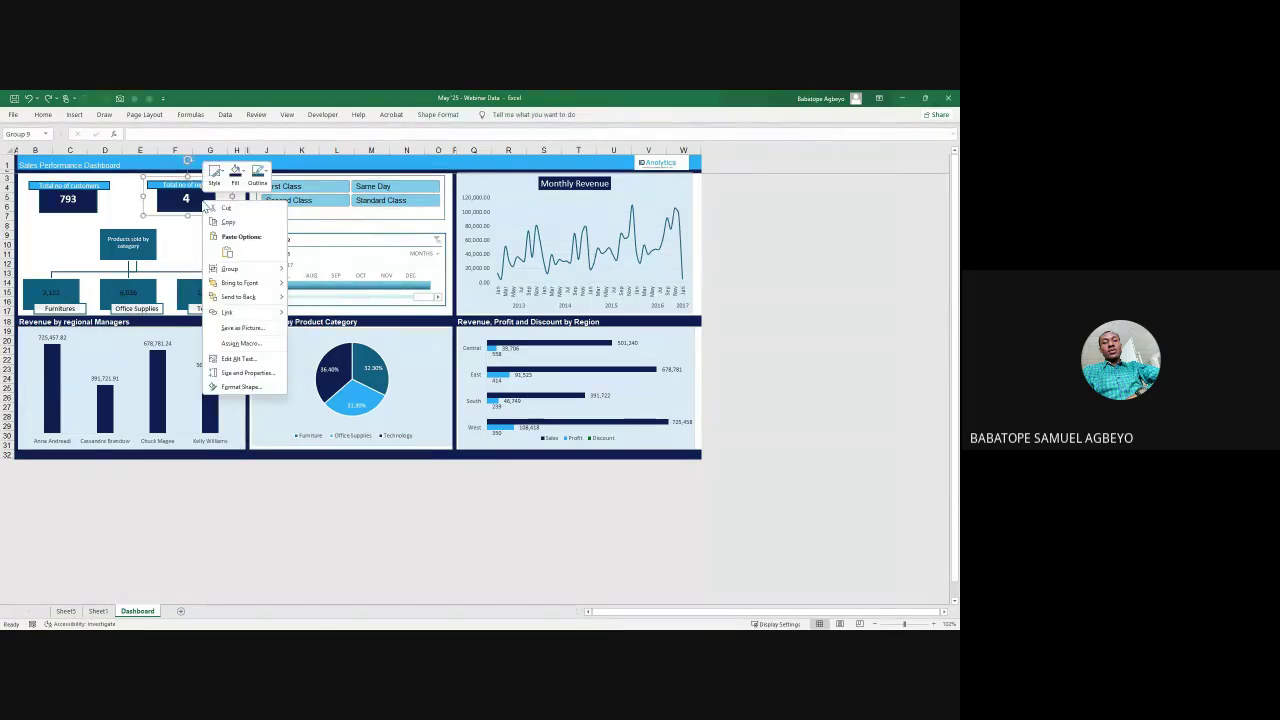
{"action": "left_click", "coordinate": [246, 374]}
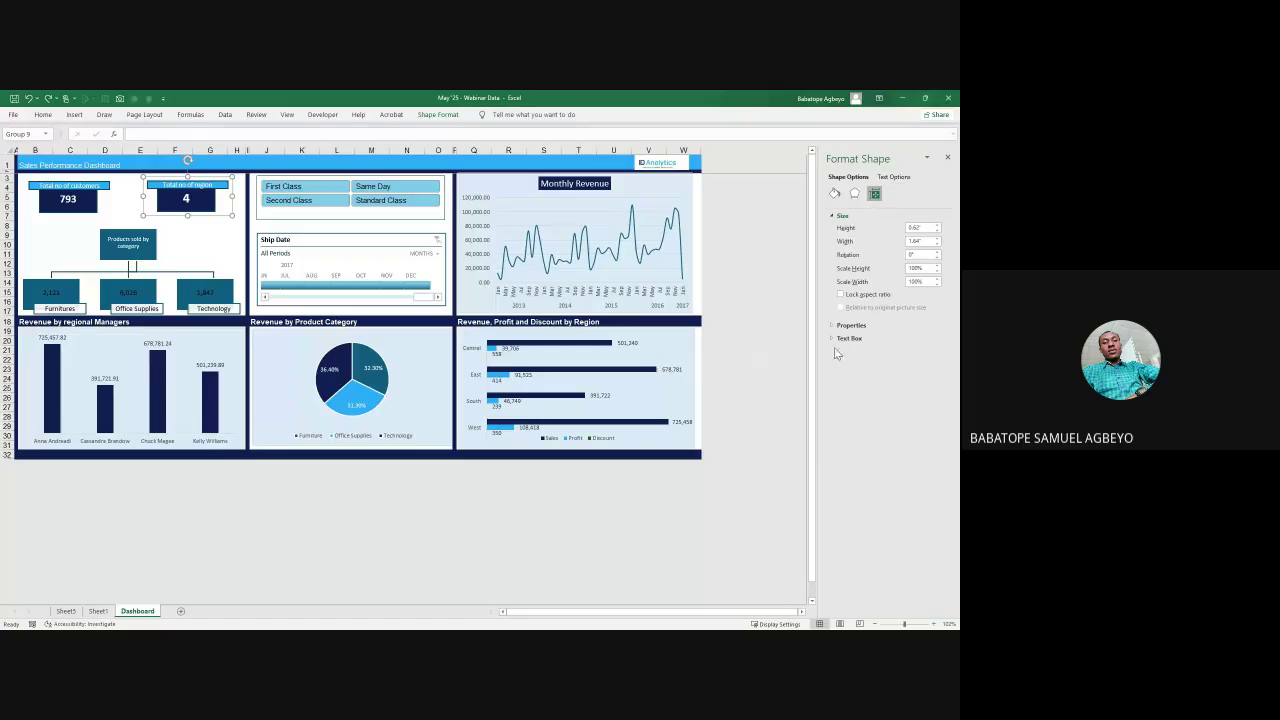
{"action": "left_click", "coordinate": [841, 294]}
{"action": "left_click", "coordinate": [836, 327]}
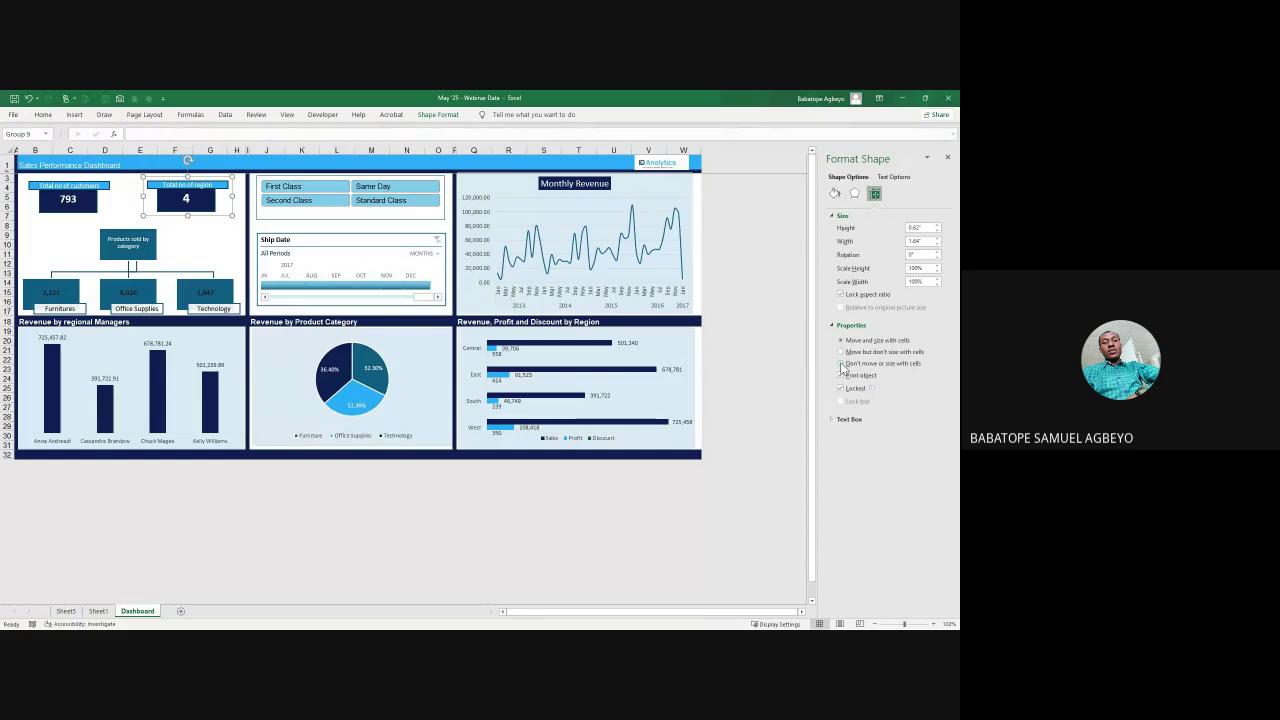
{"action": "left_click", "coordinate": [841, 364]}
{"action": "left_click", "coordinate": [432, 455]}
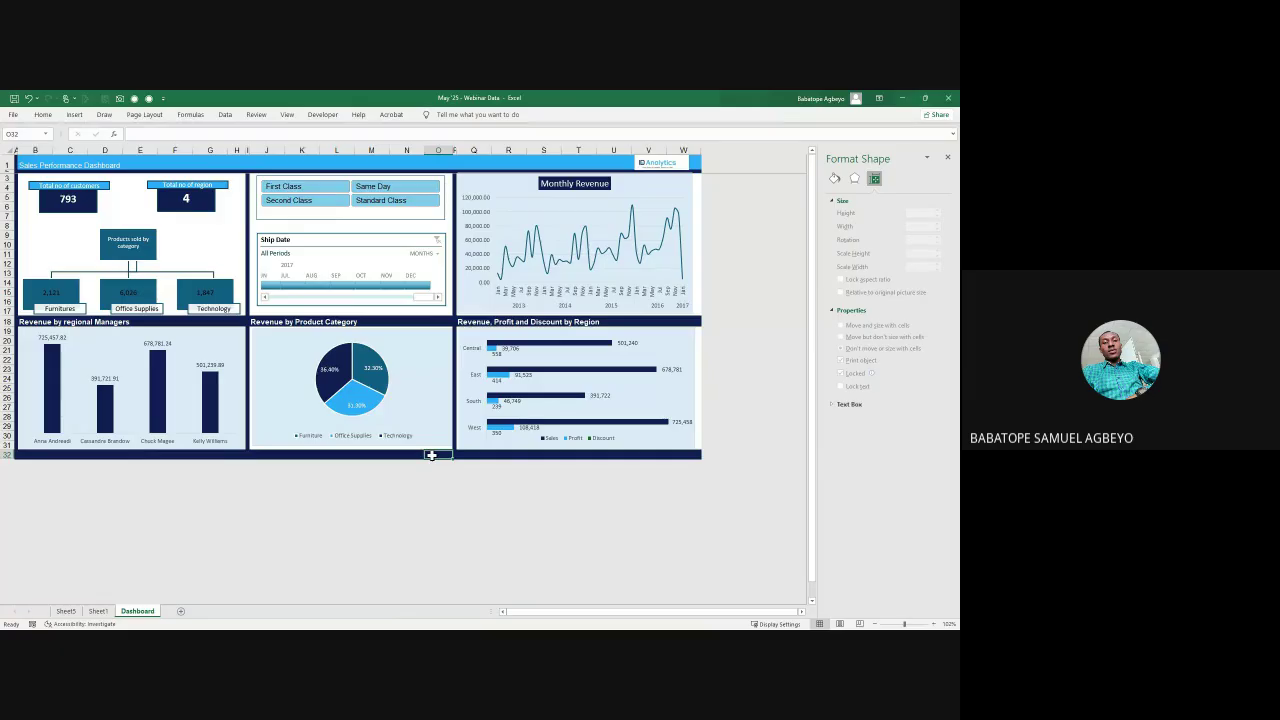
{"action": "scroll", "coordinate": [432, 455], "scroll_direction": "up", "scroll_amount": 2, "text": "ctrl"}
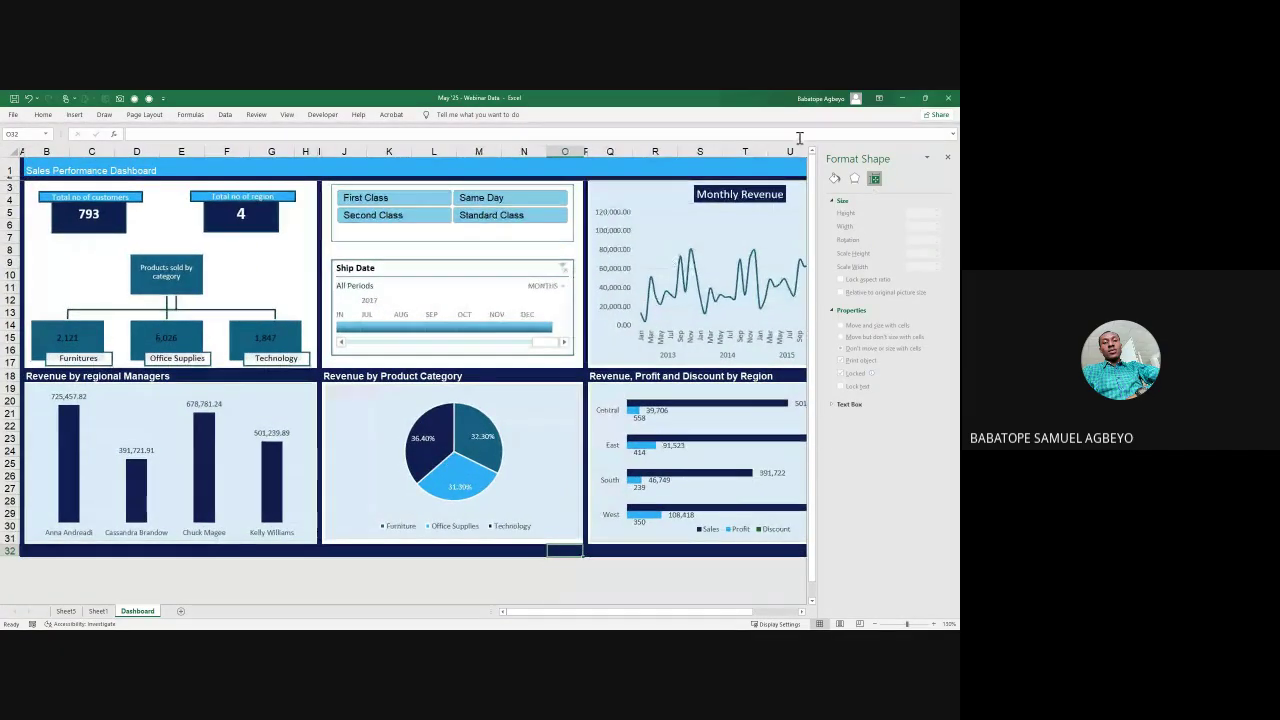
{"action": "left_click", "coordinate": [947, 159]}
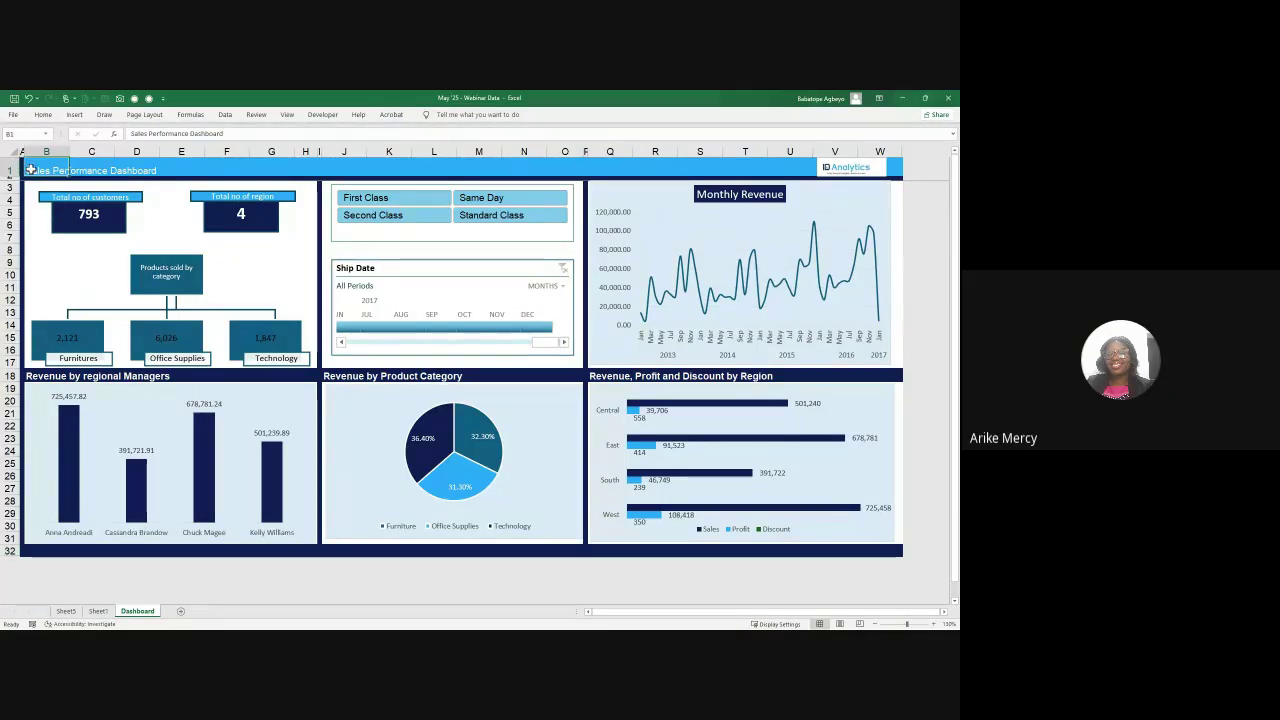
Step: Increase the font size of the Sales Performance Dashboard title in B1 to 12
{"action": "left_click", "coordinate": [43, 114]}
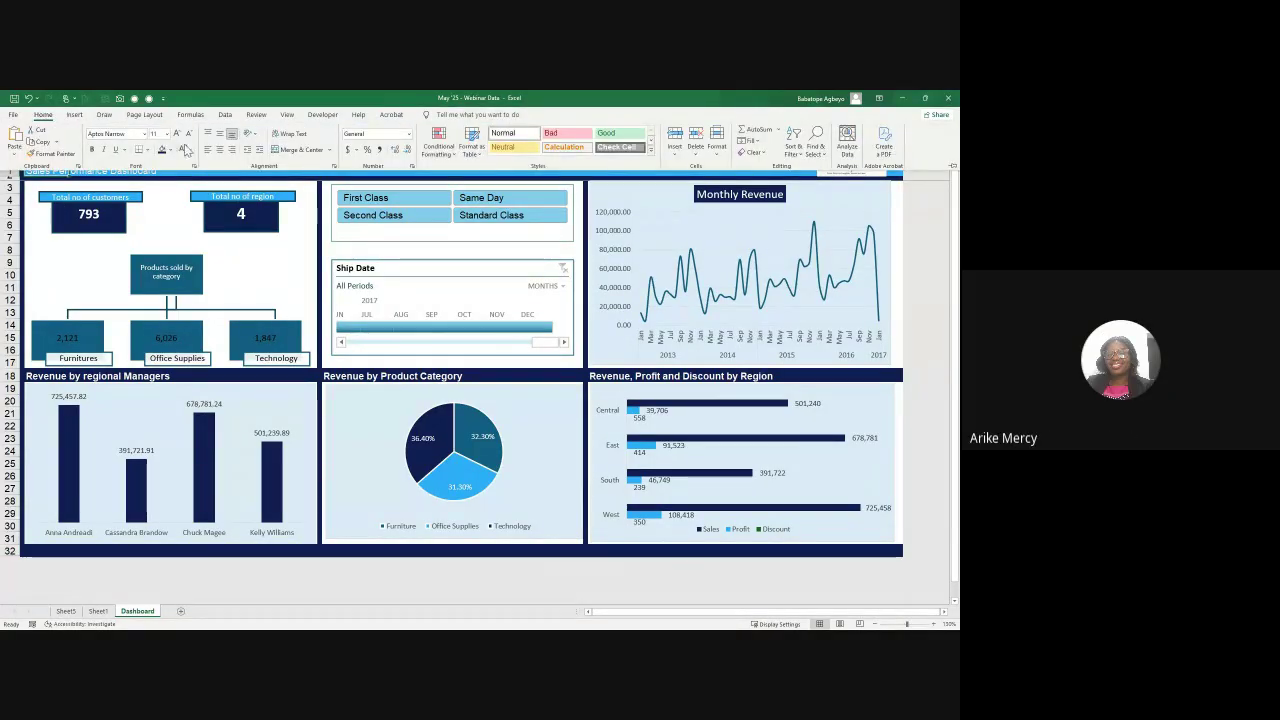
{"action": "left_click", "coordinate": [177, 134]}
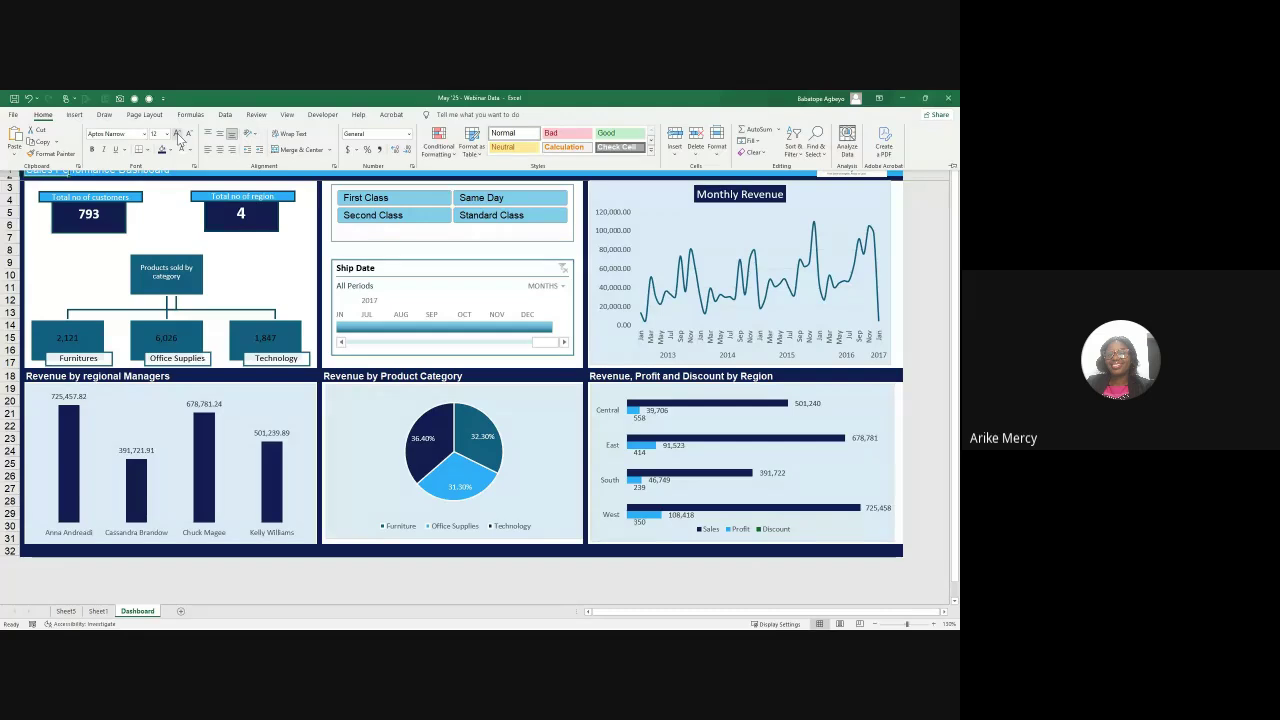
{"action": "left_click", "coordinate": [196, 174]}
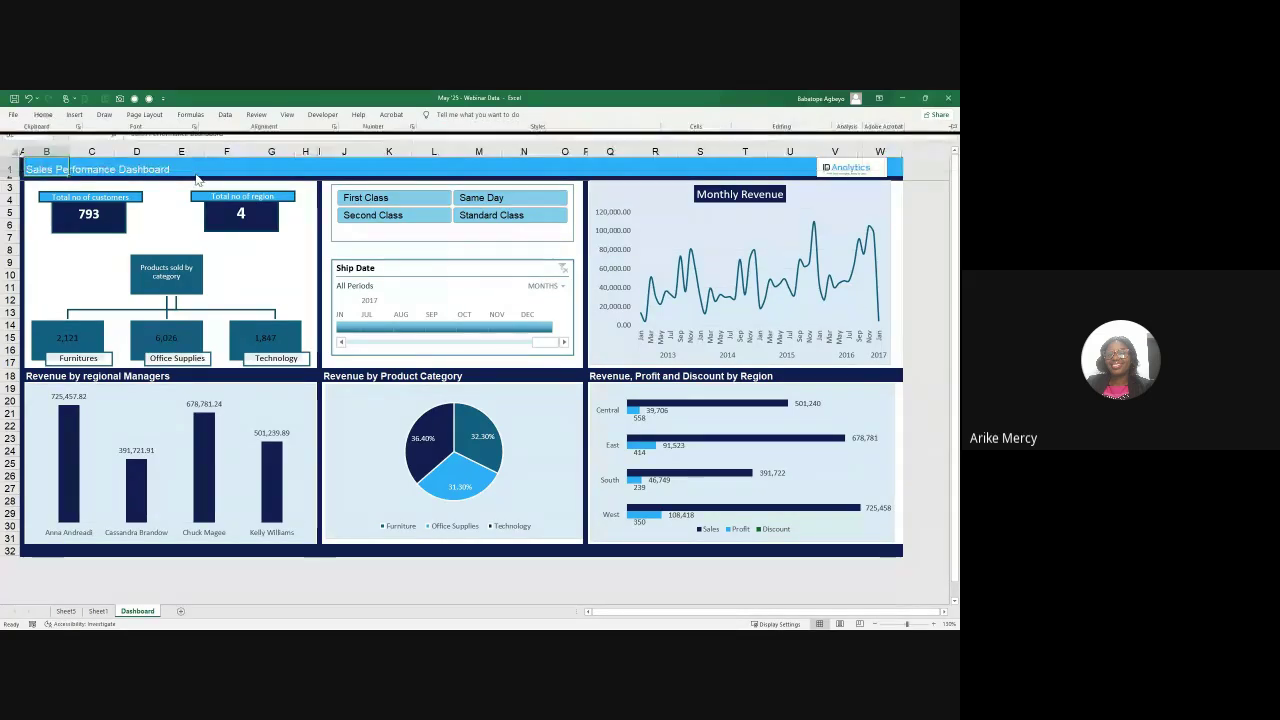
{"action": "left_click", "coordinate": [32, 168]}
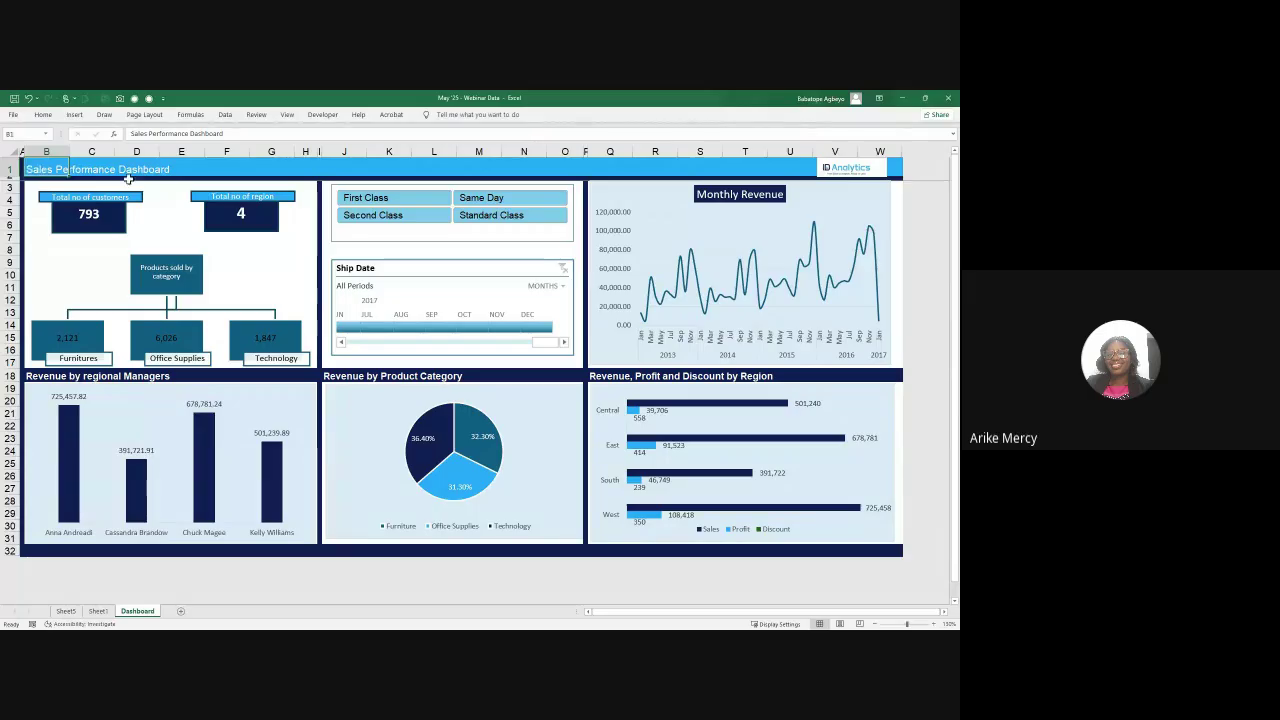
Step: Widen the Monthly Revenue chart slightly towards the right edge of its dashboard section
{"action": "left_click", "coordinate": [887, 346]}
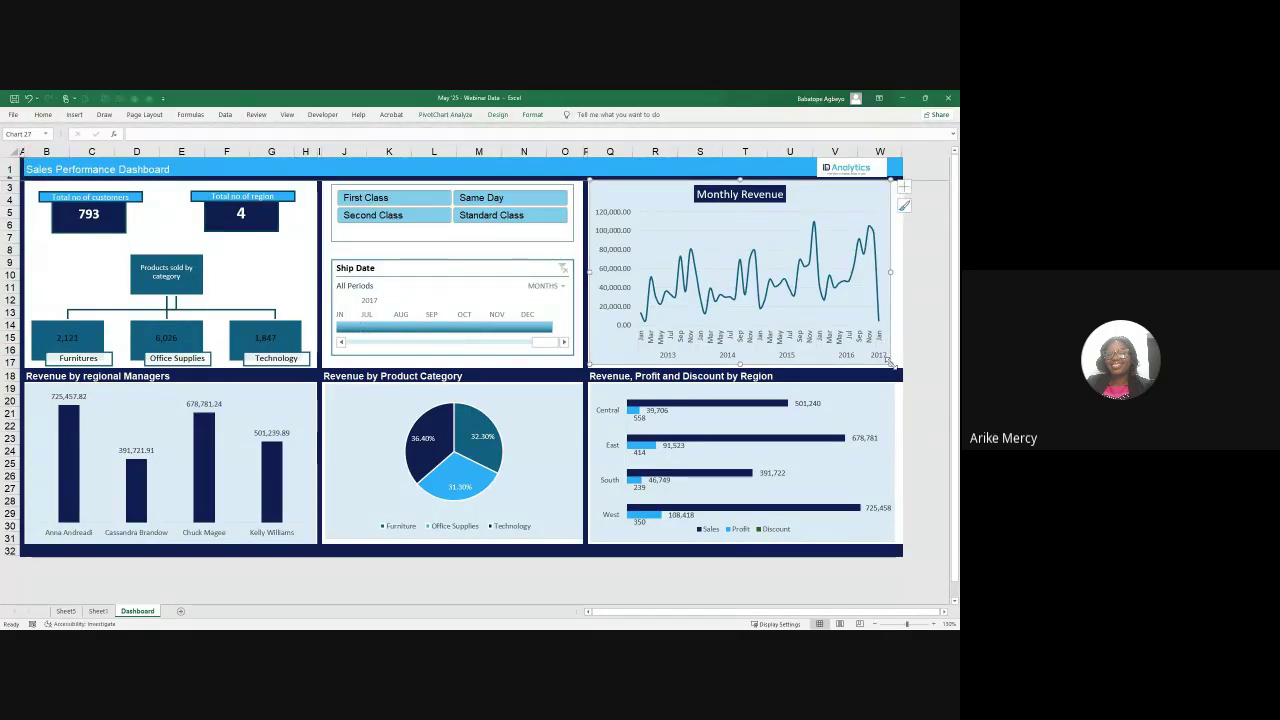
{"action": "left_click_drag", "start_coordinate": [890, 366], "coordinate": [897, 366]}
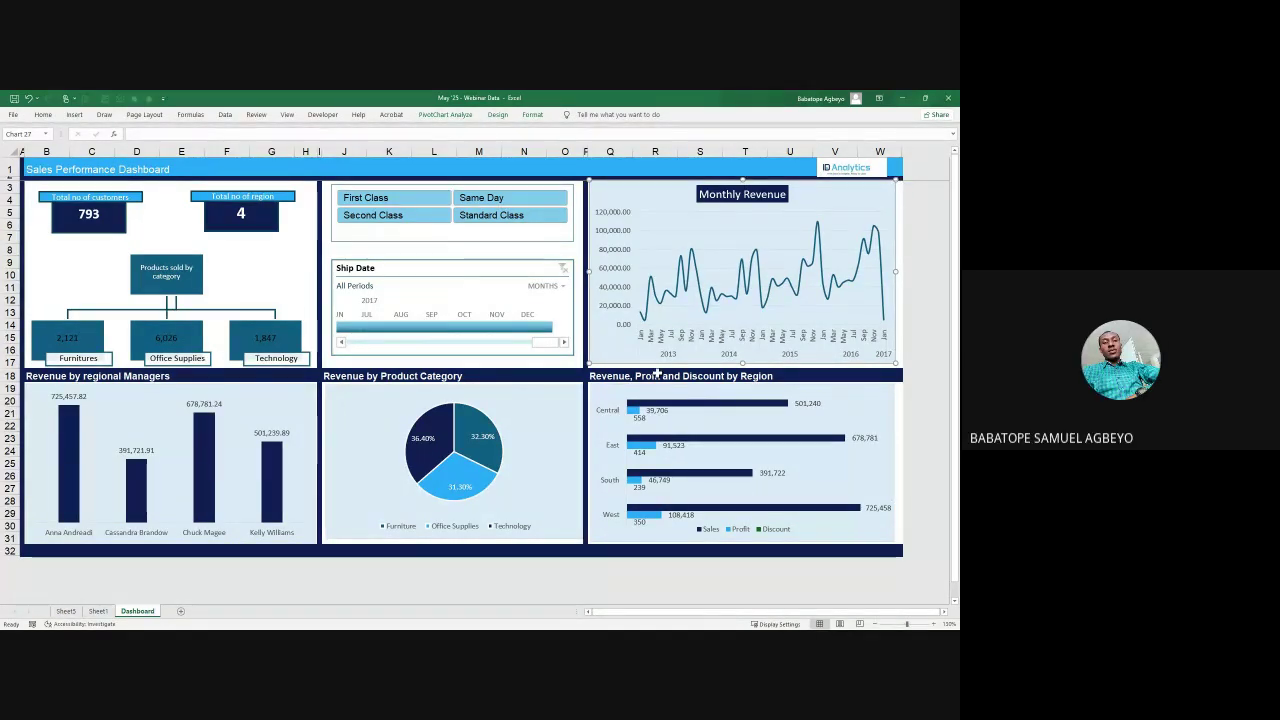
{"action": "left_click", "coordinate": [427, 376]}
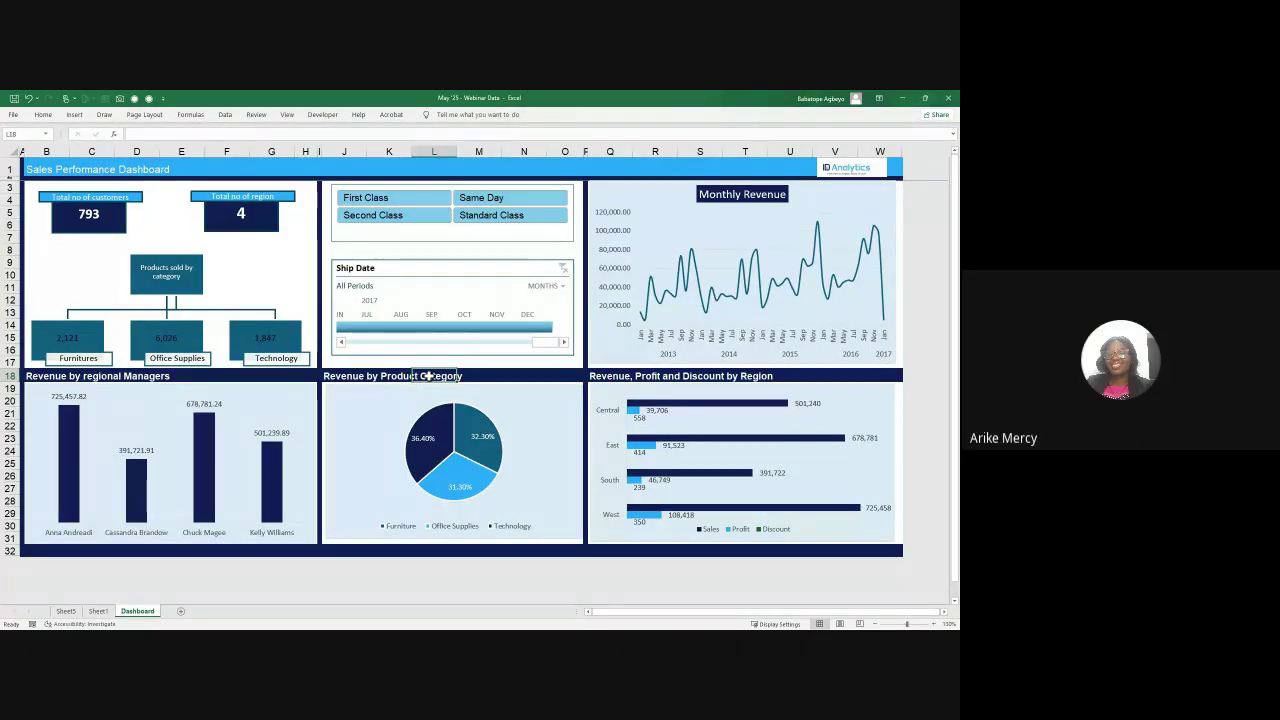
{"action": "key", "text": "alt+Tab"}
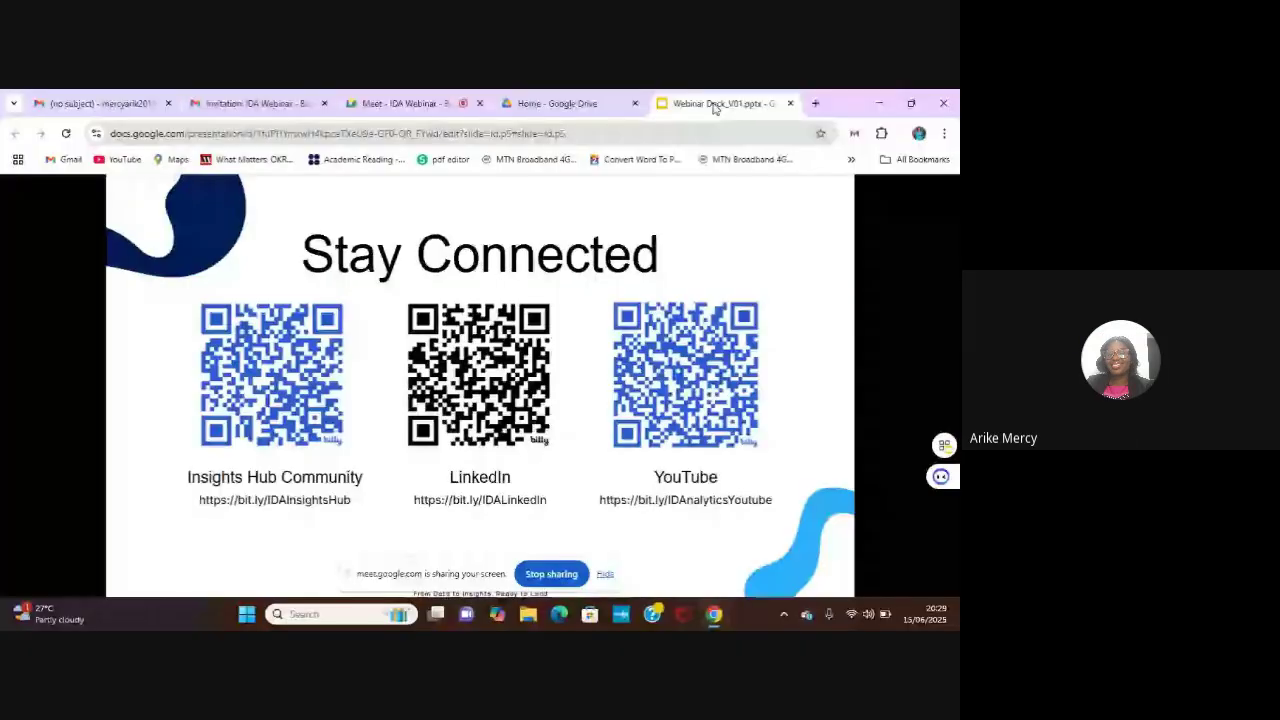